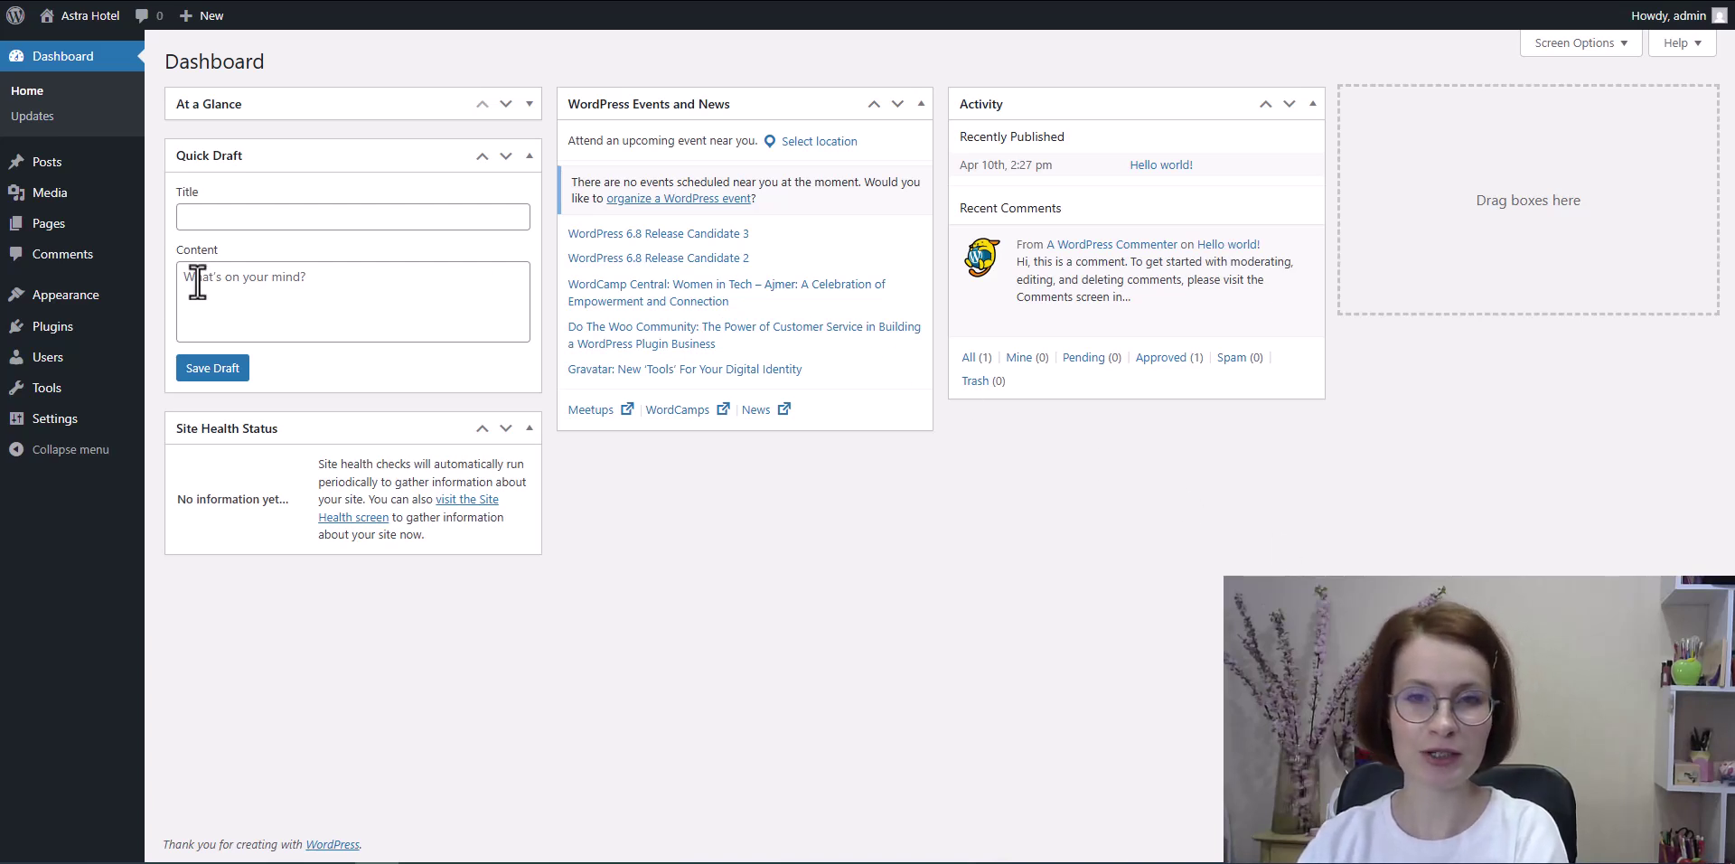
# Step: Go to Appearance > Themes and open the Add New Theme catalogue of popular themes
pyautogui.moveTo(47, 307)
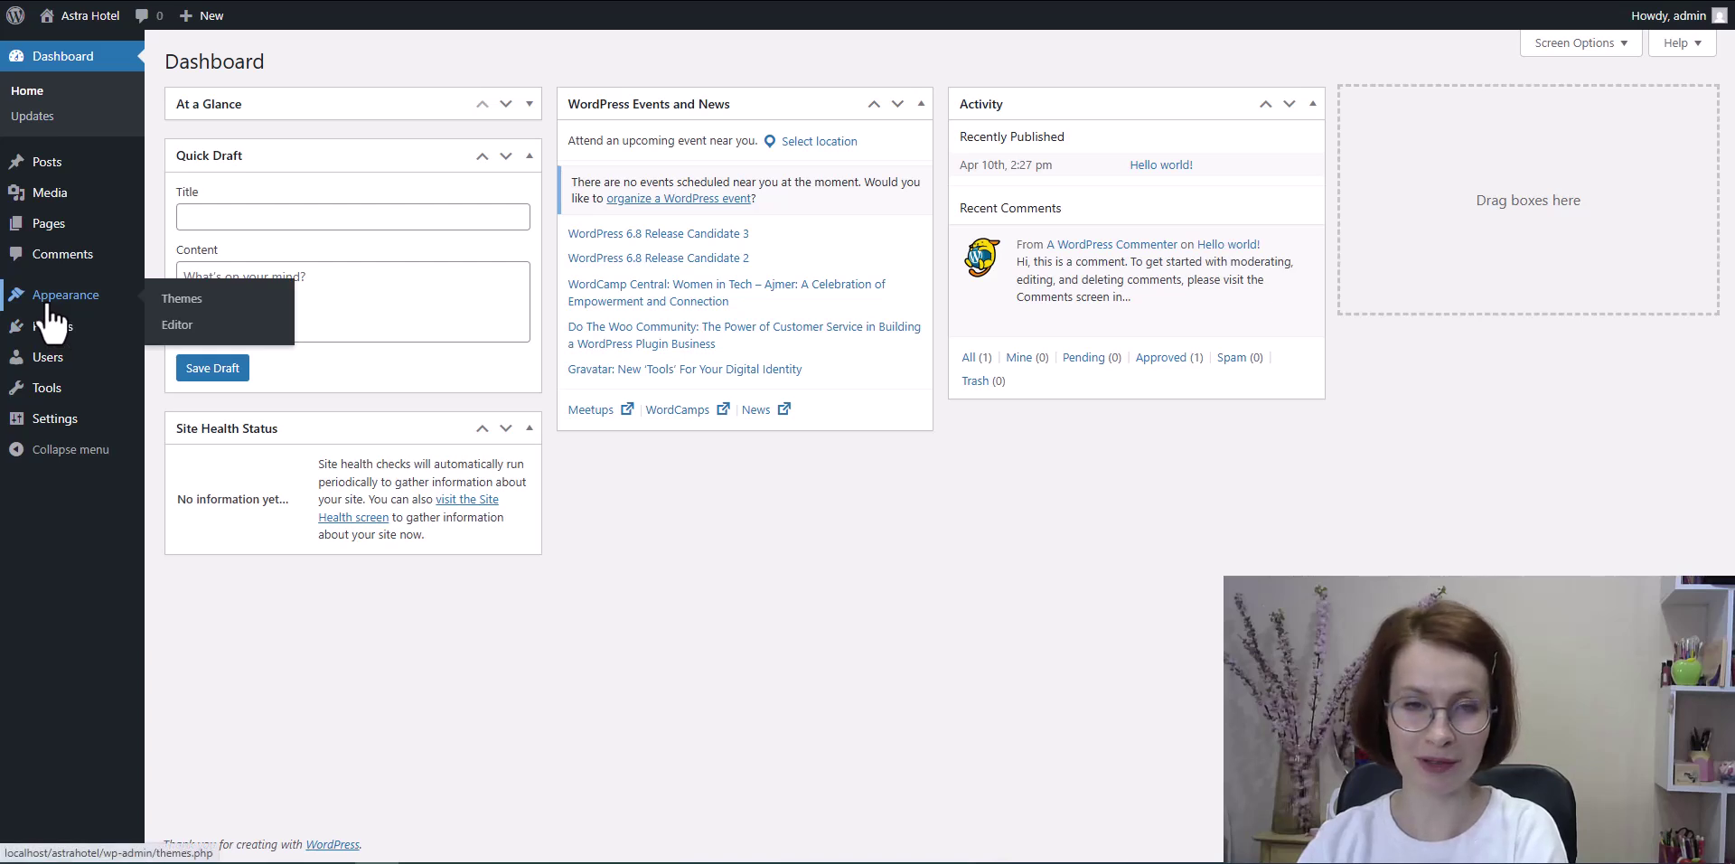
pyautogui.click(172, 306)
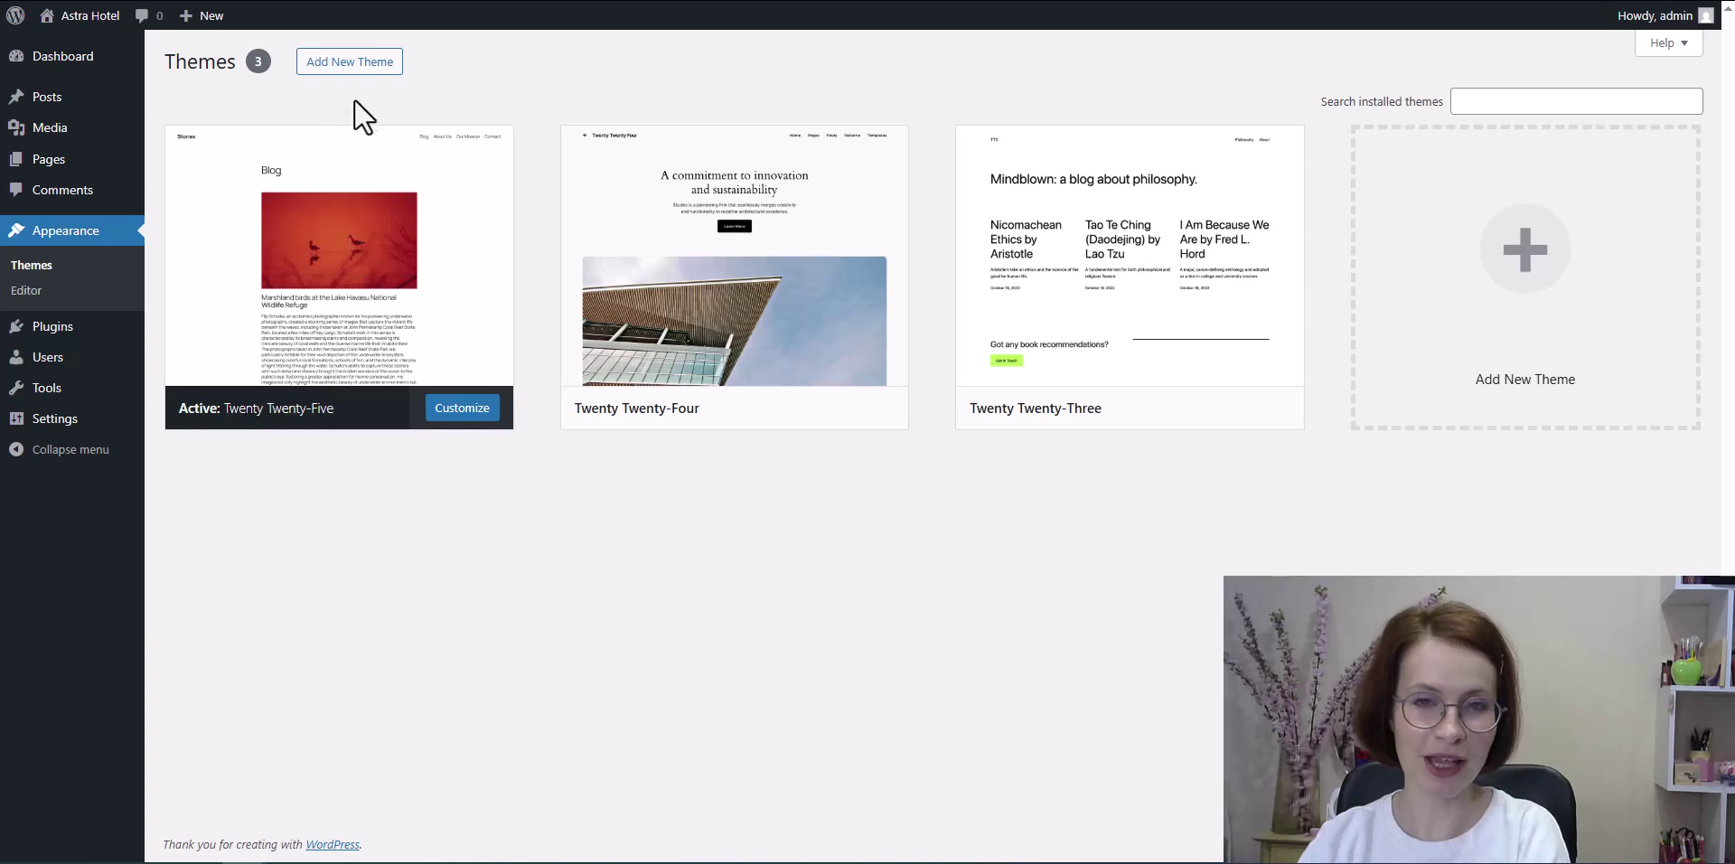
pyautogui.click(351, 63)
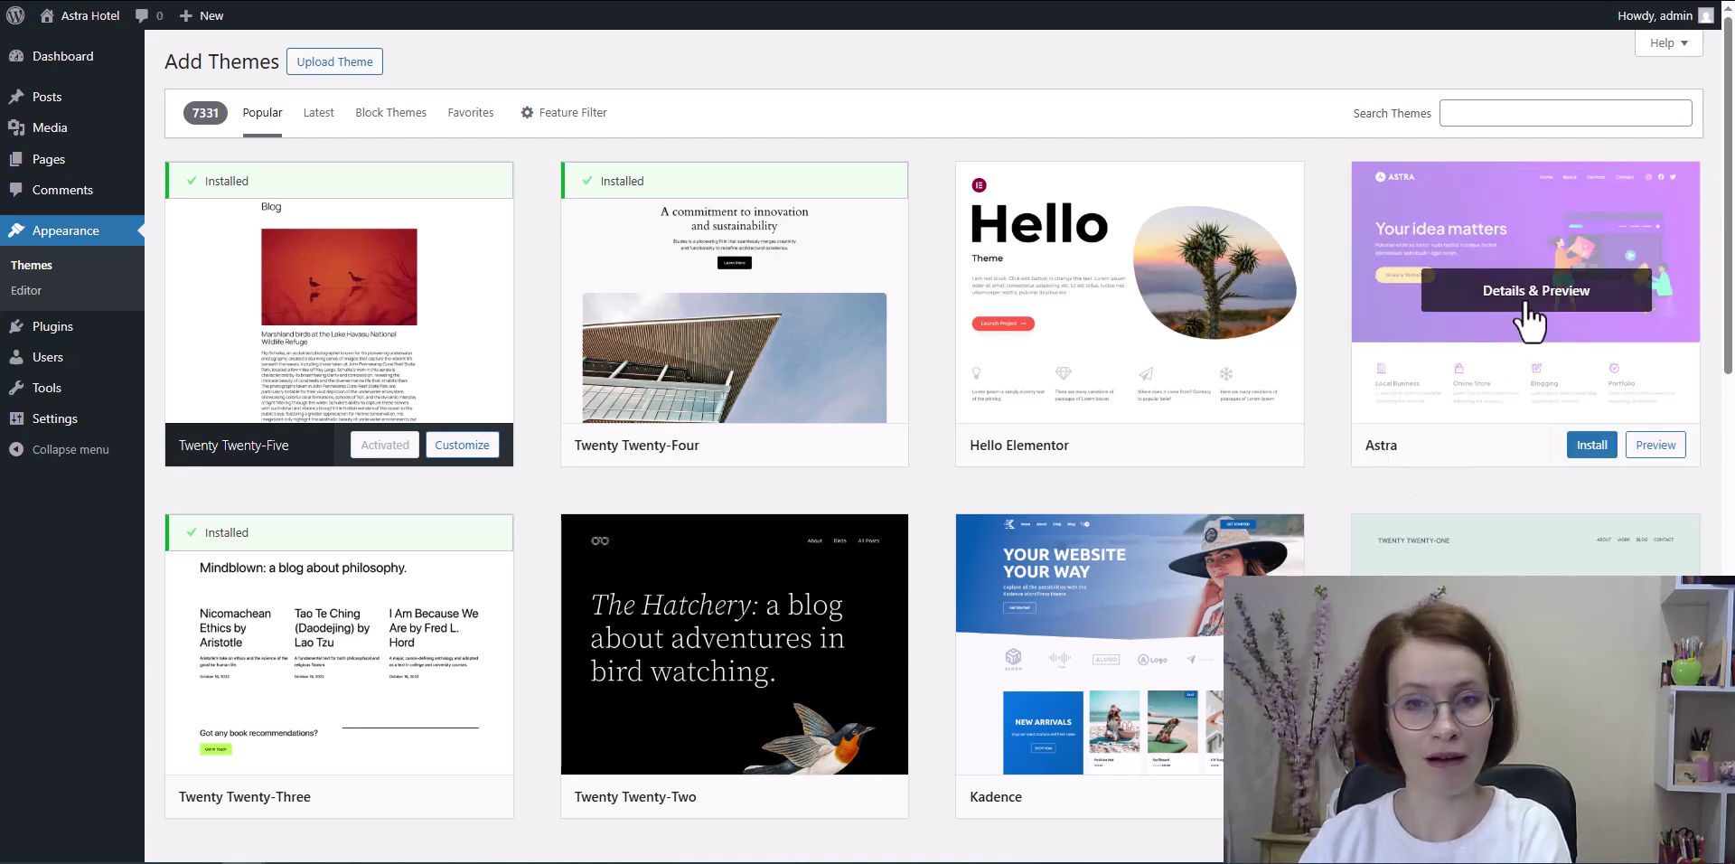
# Step: Install the Astra theme from its card and activate it
pyautogui.click(1588, 452)
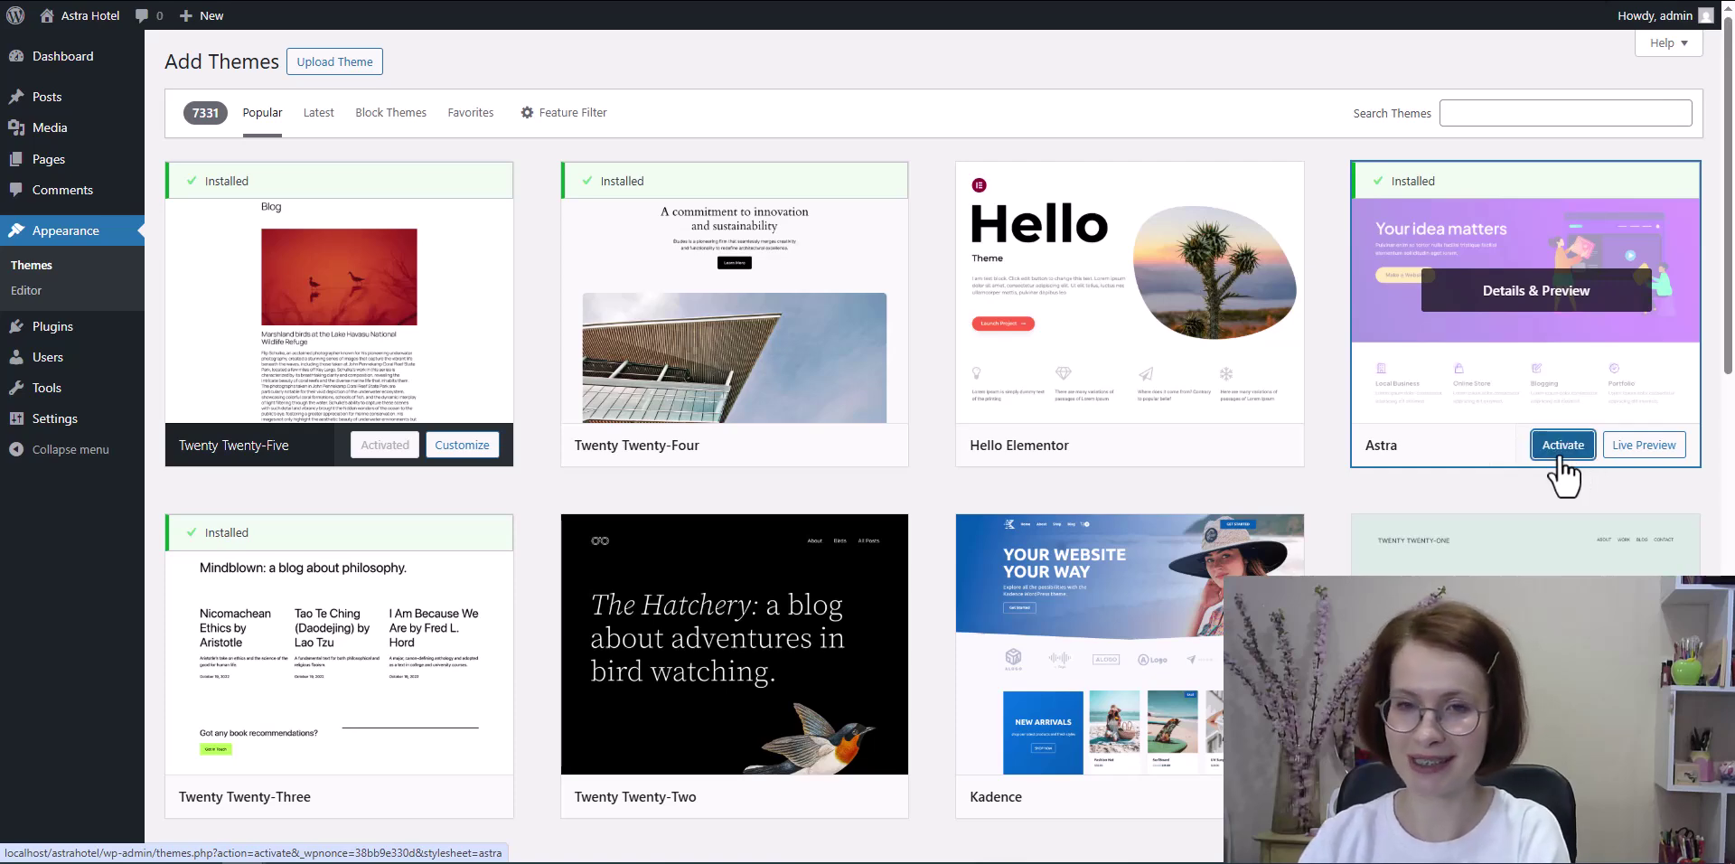
pyautogui.click(1560, 457)
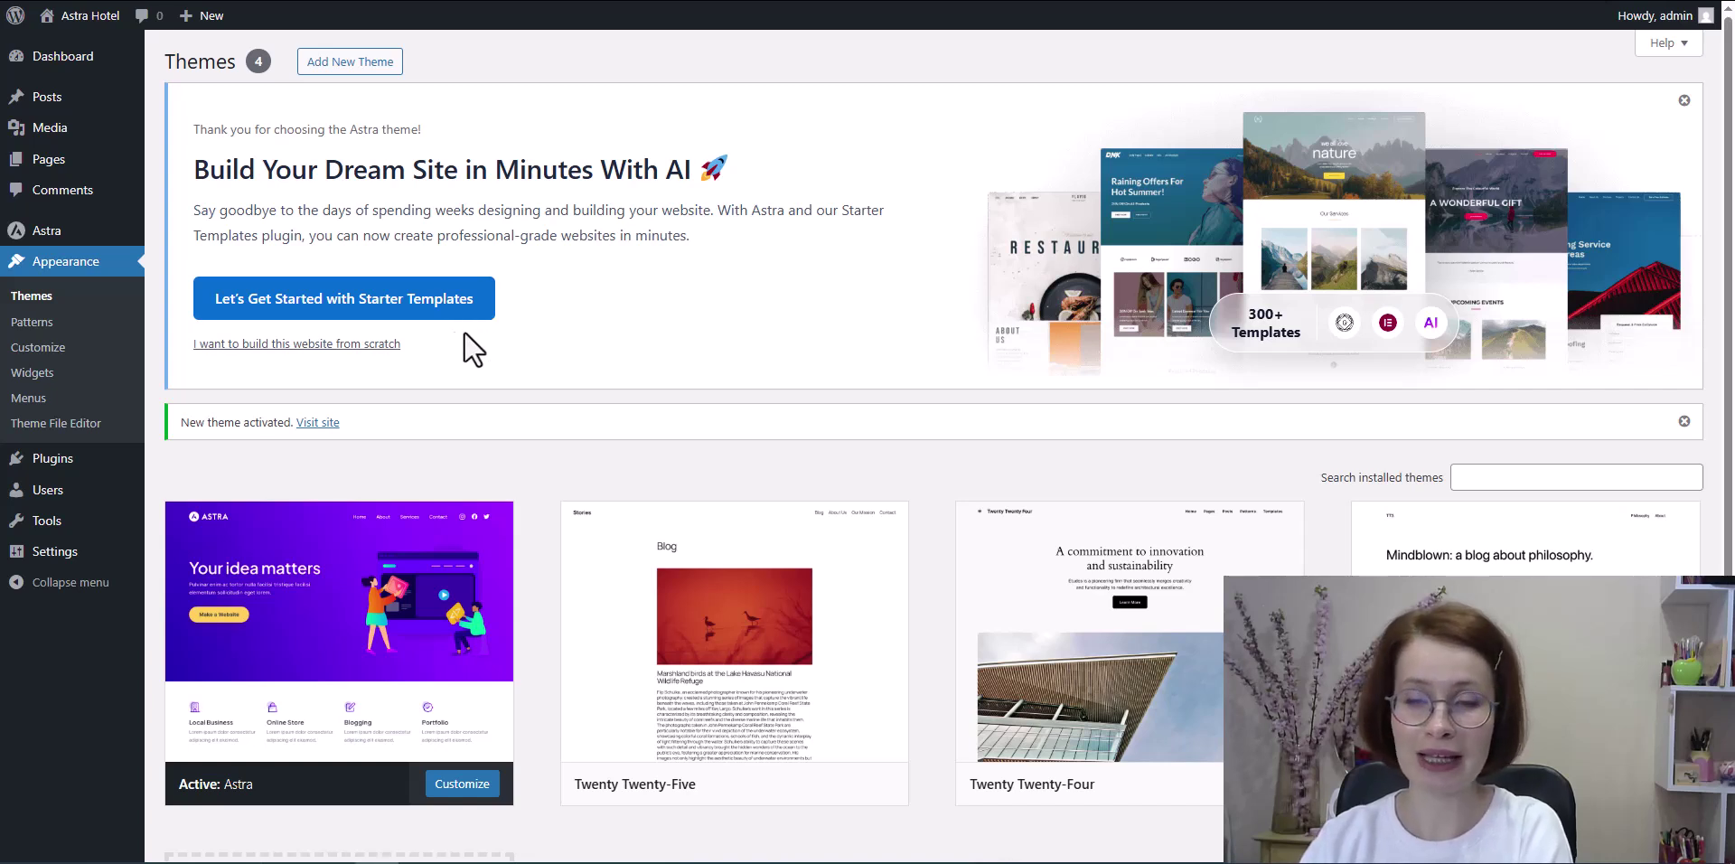
# Step: Launch 'Let's Get Started with Starter Templates' from the Astra welcome banner
pyautogui.click(305, 312)
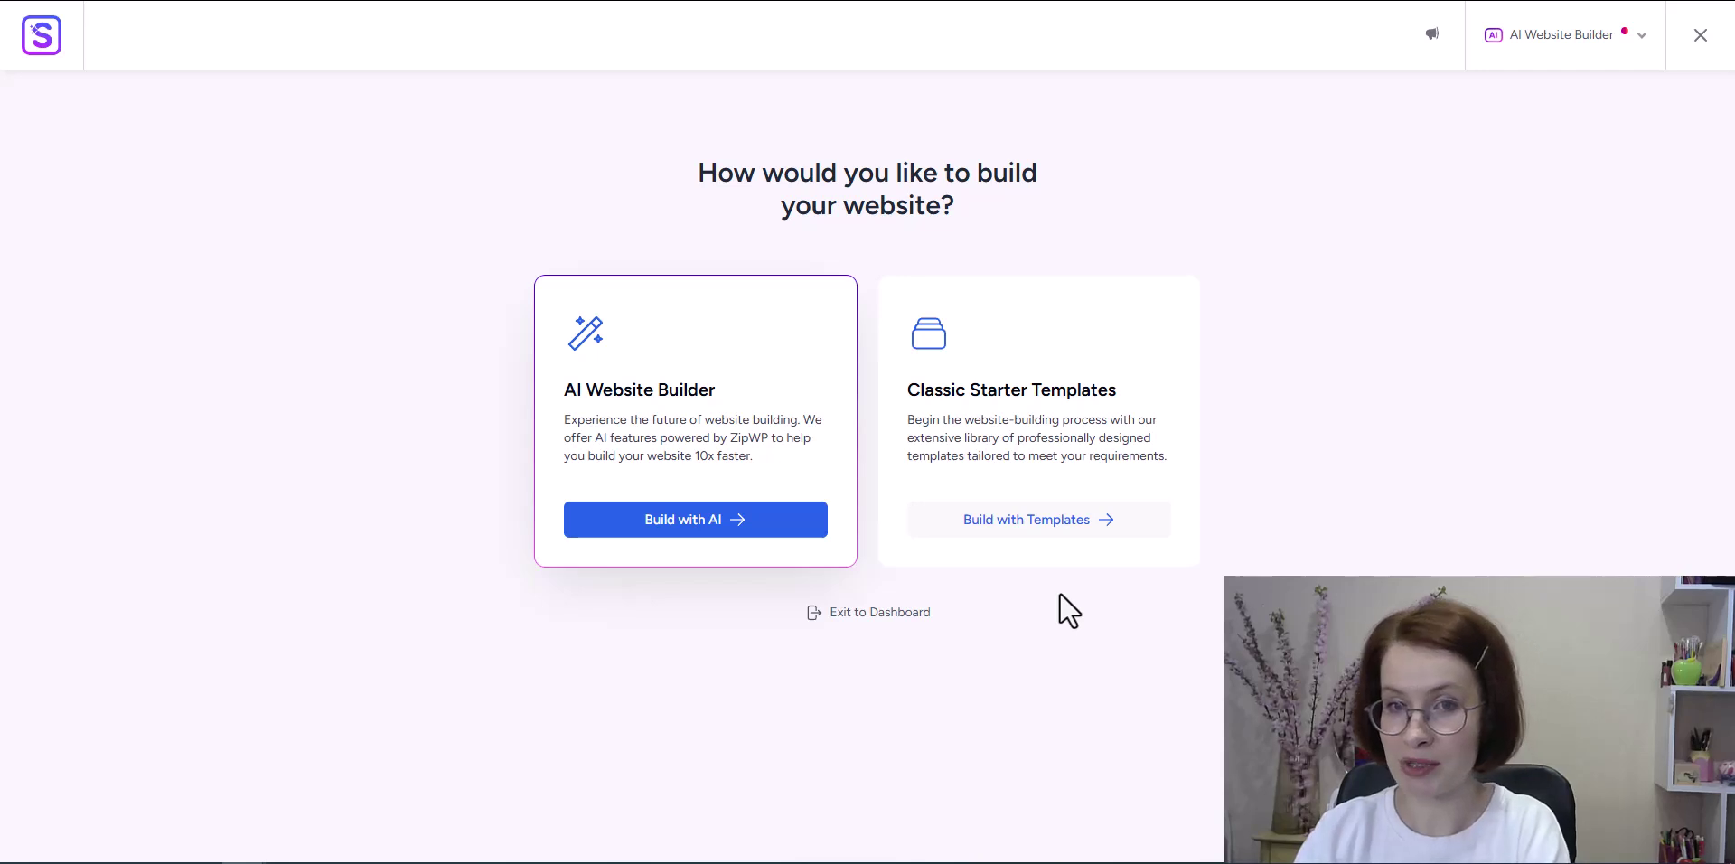
# Step: Choose Build with Templates and pick Elementor as the page builder
pyautogui.click(1027, 533)
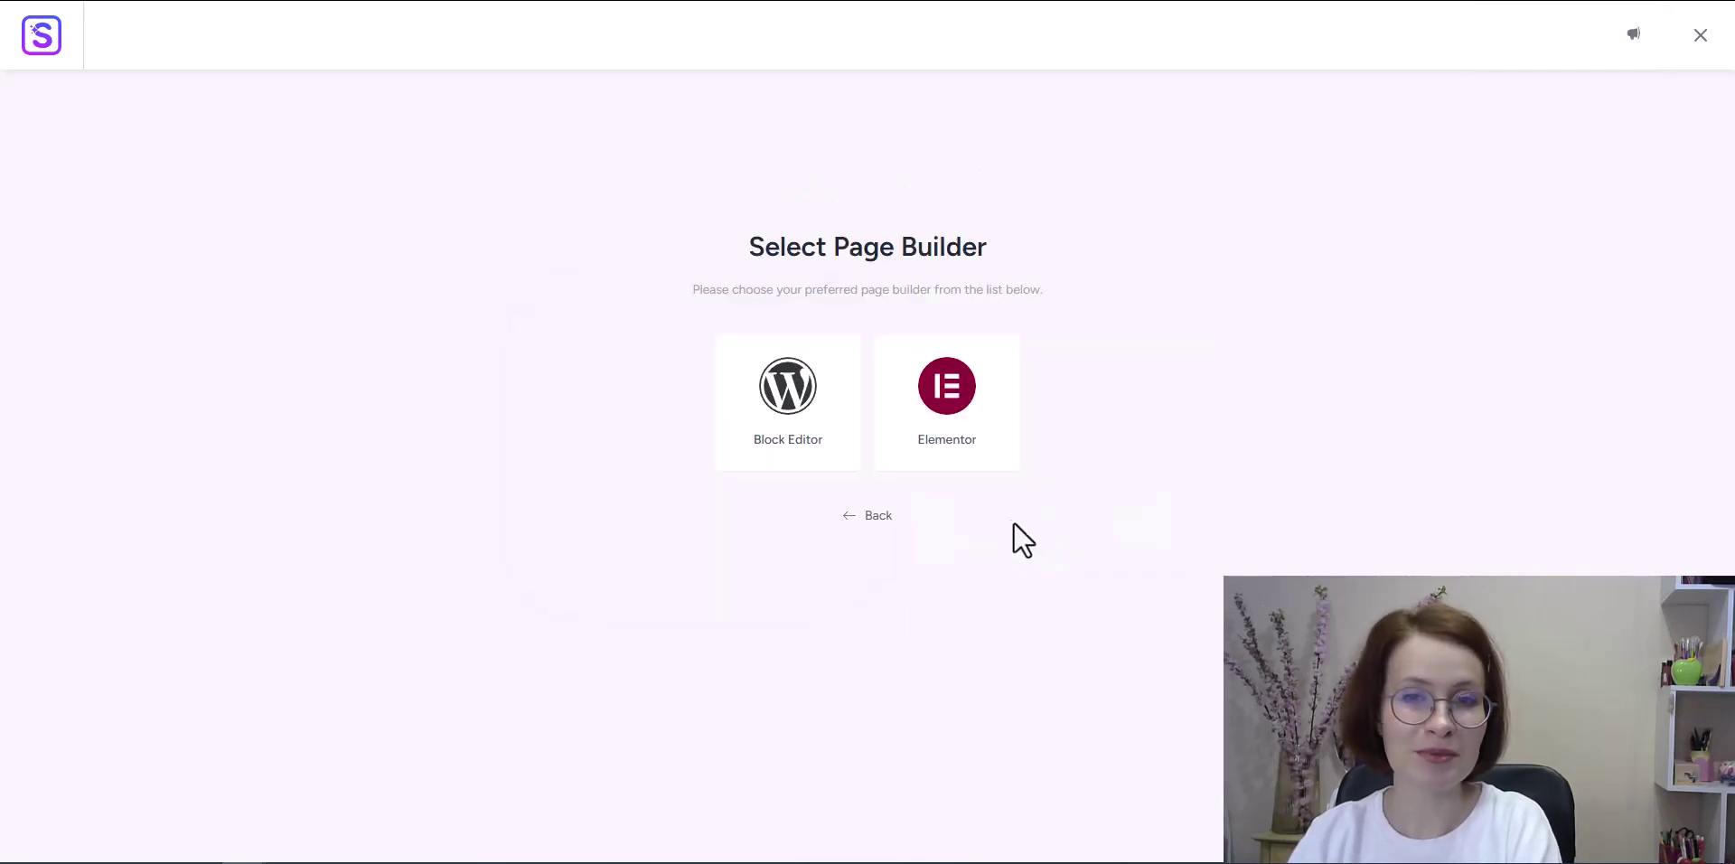
pyautogui.click(939, 470)
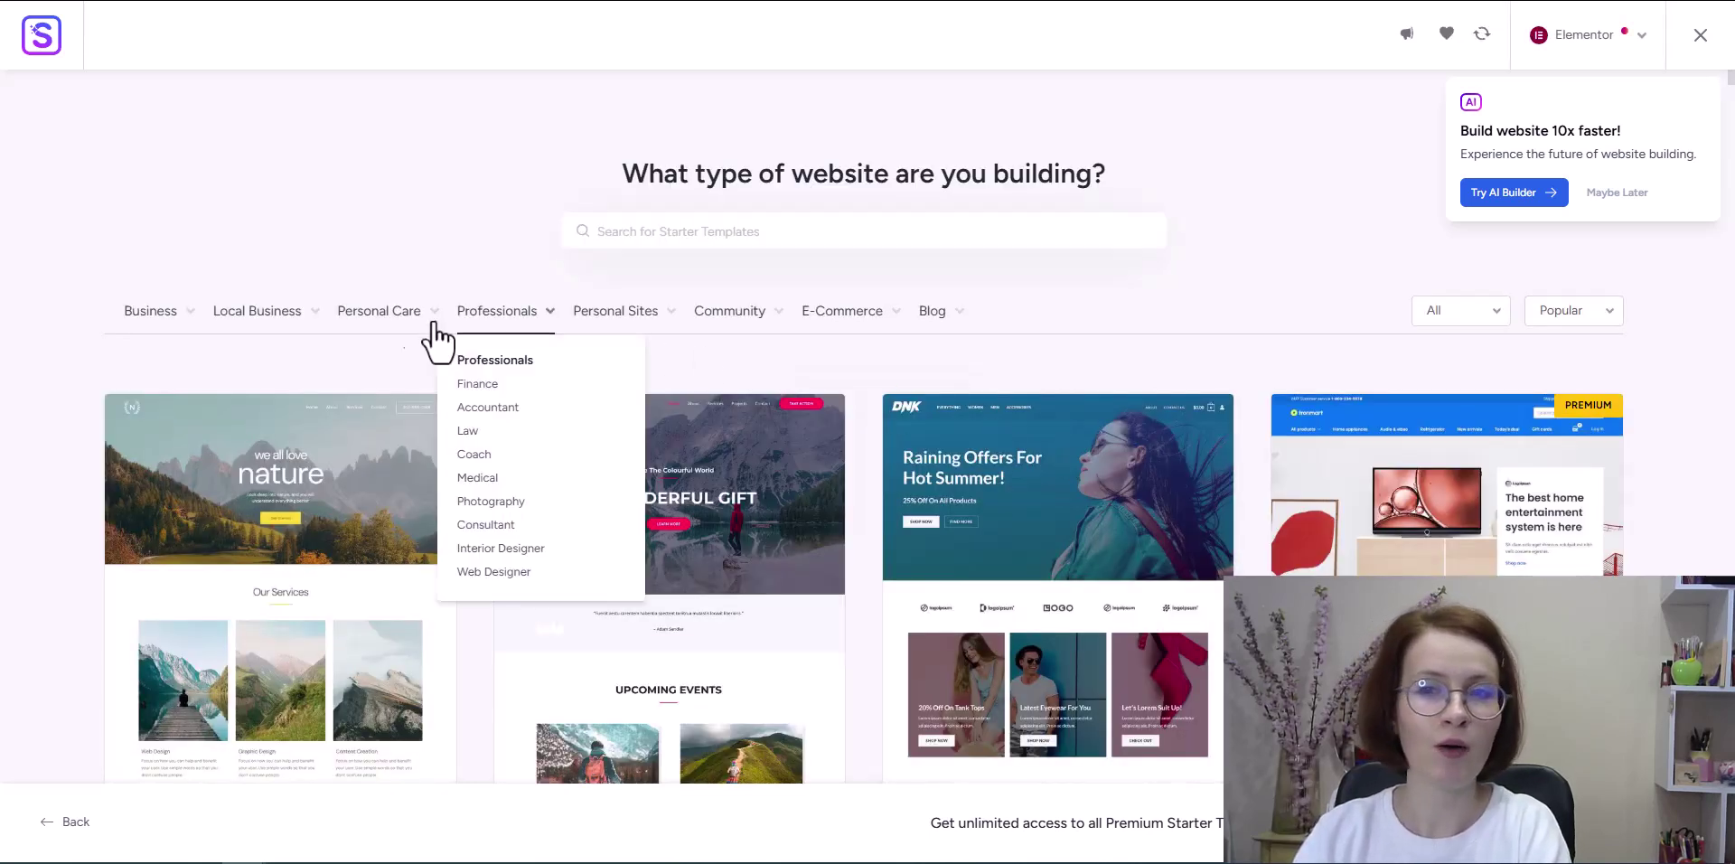
pyautogui.moveTo(122, 314)
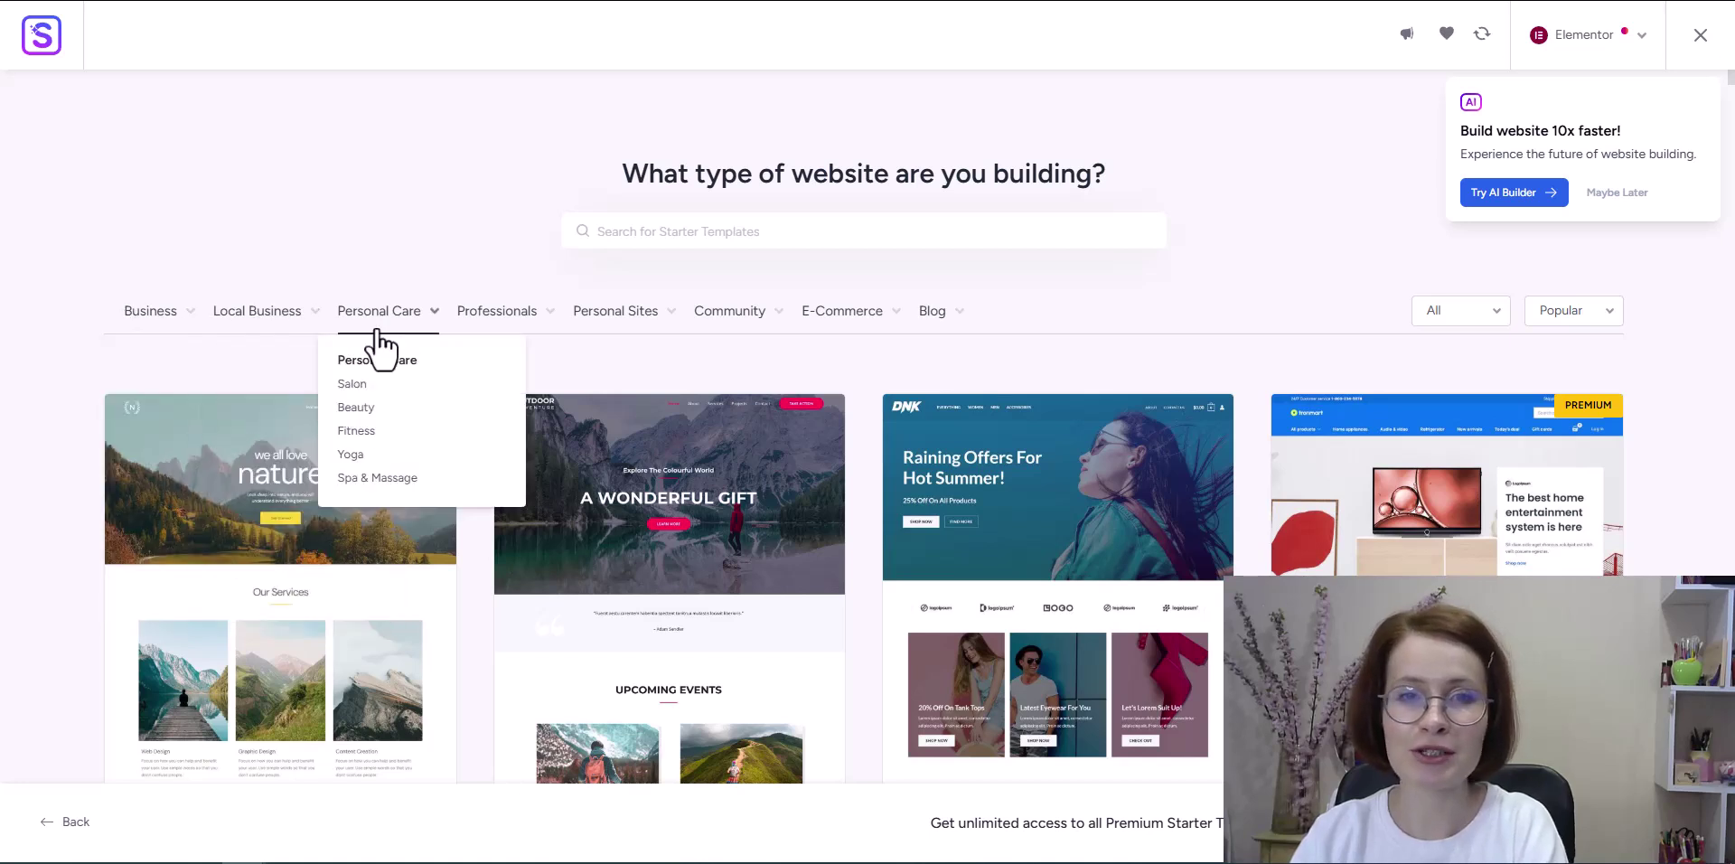
pyautogui.moveTo(770, 320)
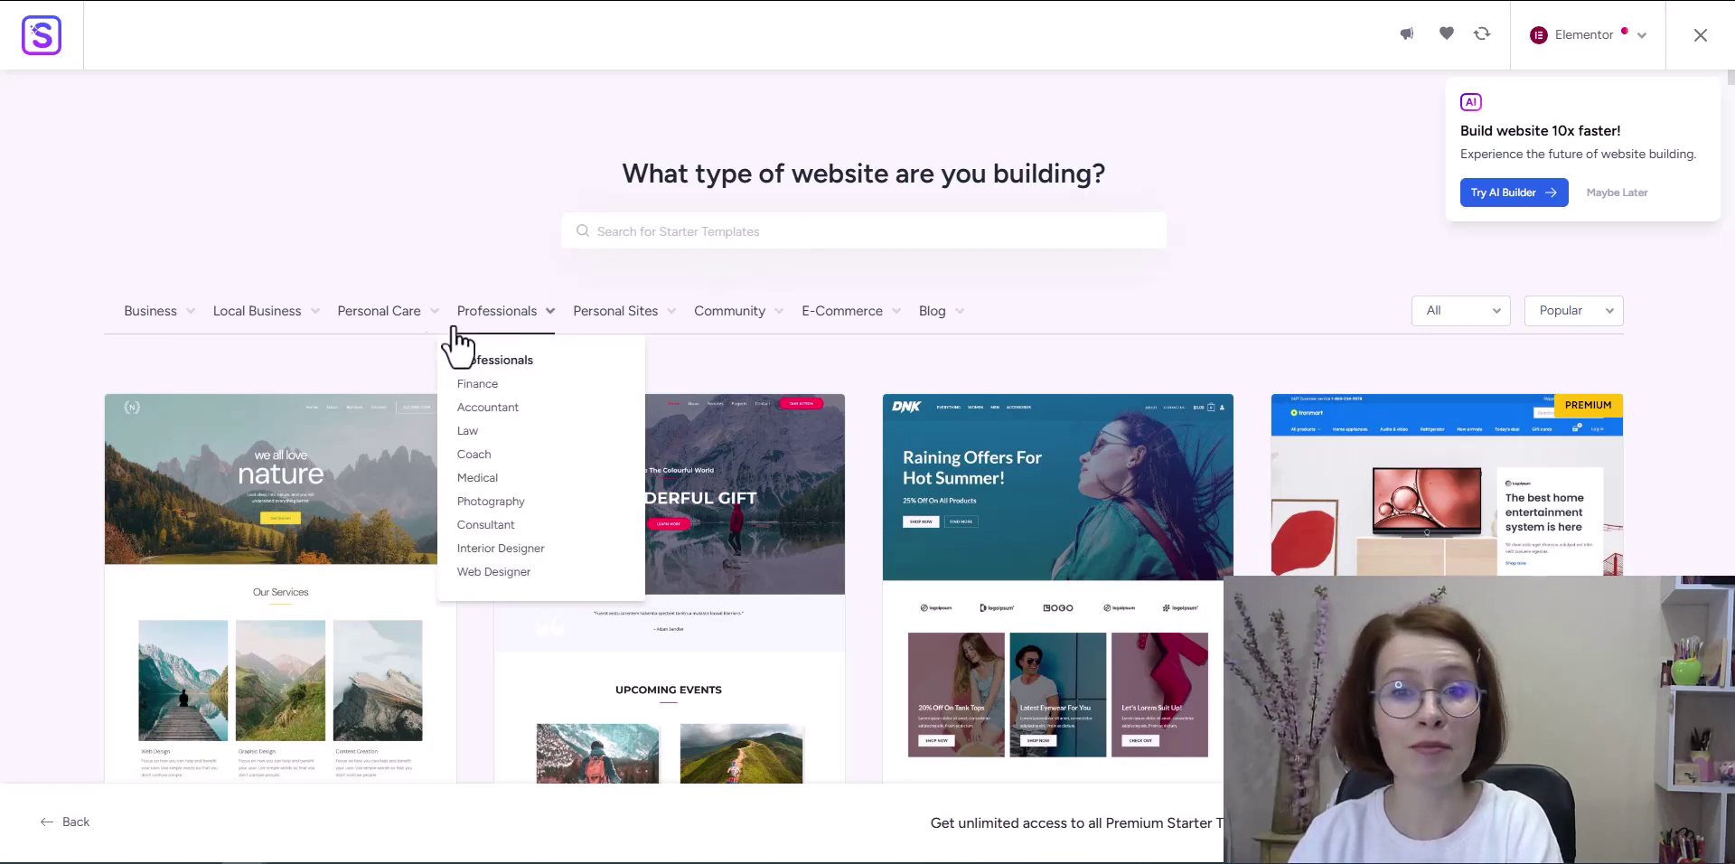
# Step: Filter the gallery to Business > Hotel & Travel and scroll through the matching templates
pyautogui.moveTo(181, 321)
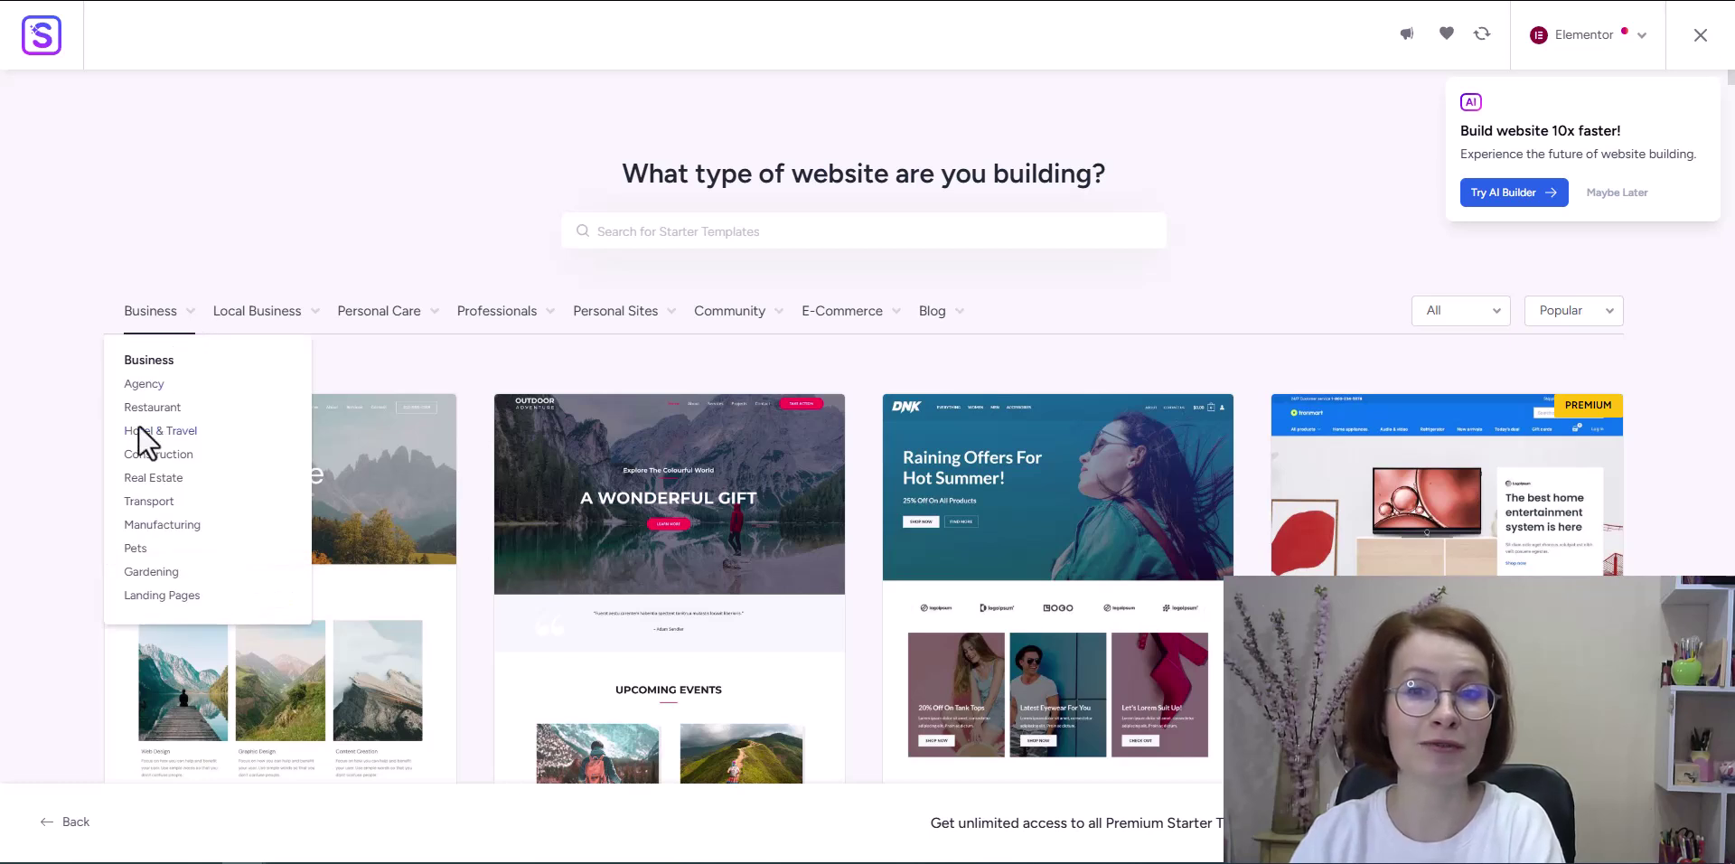
pyautogui.click(142, 431)
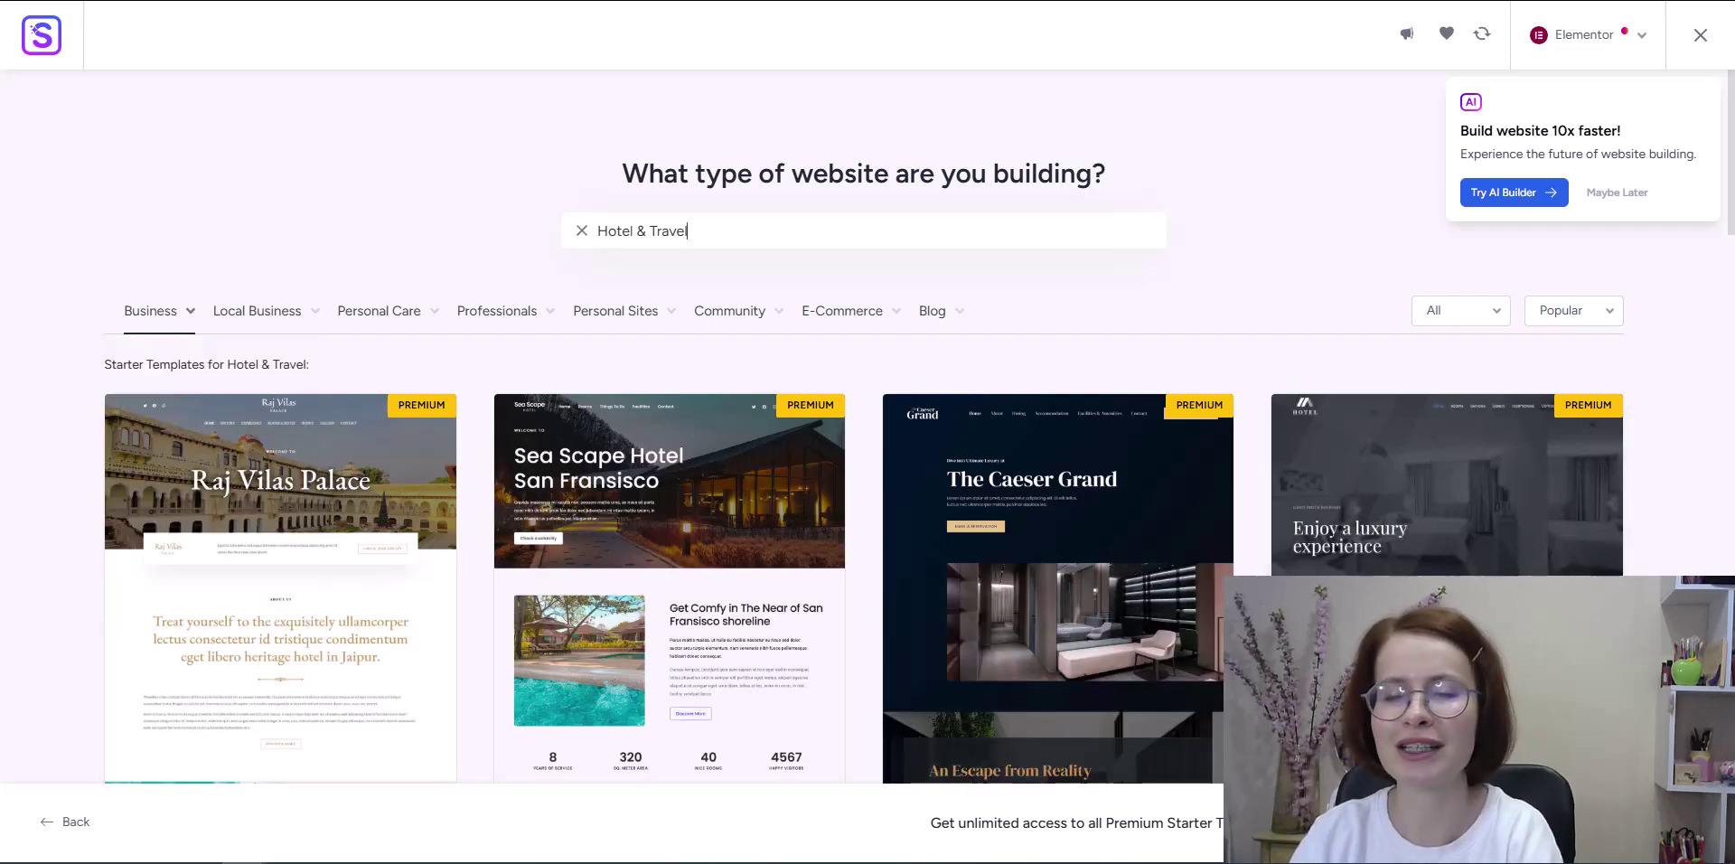
pyautogui.scroll(-1, 919, 428)
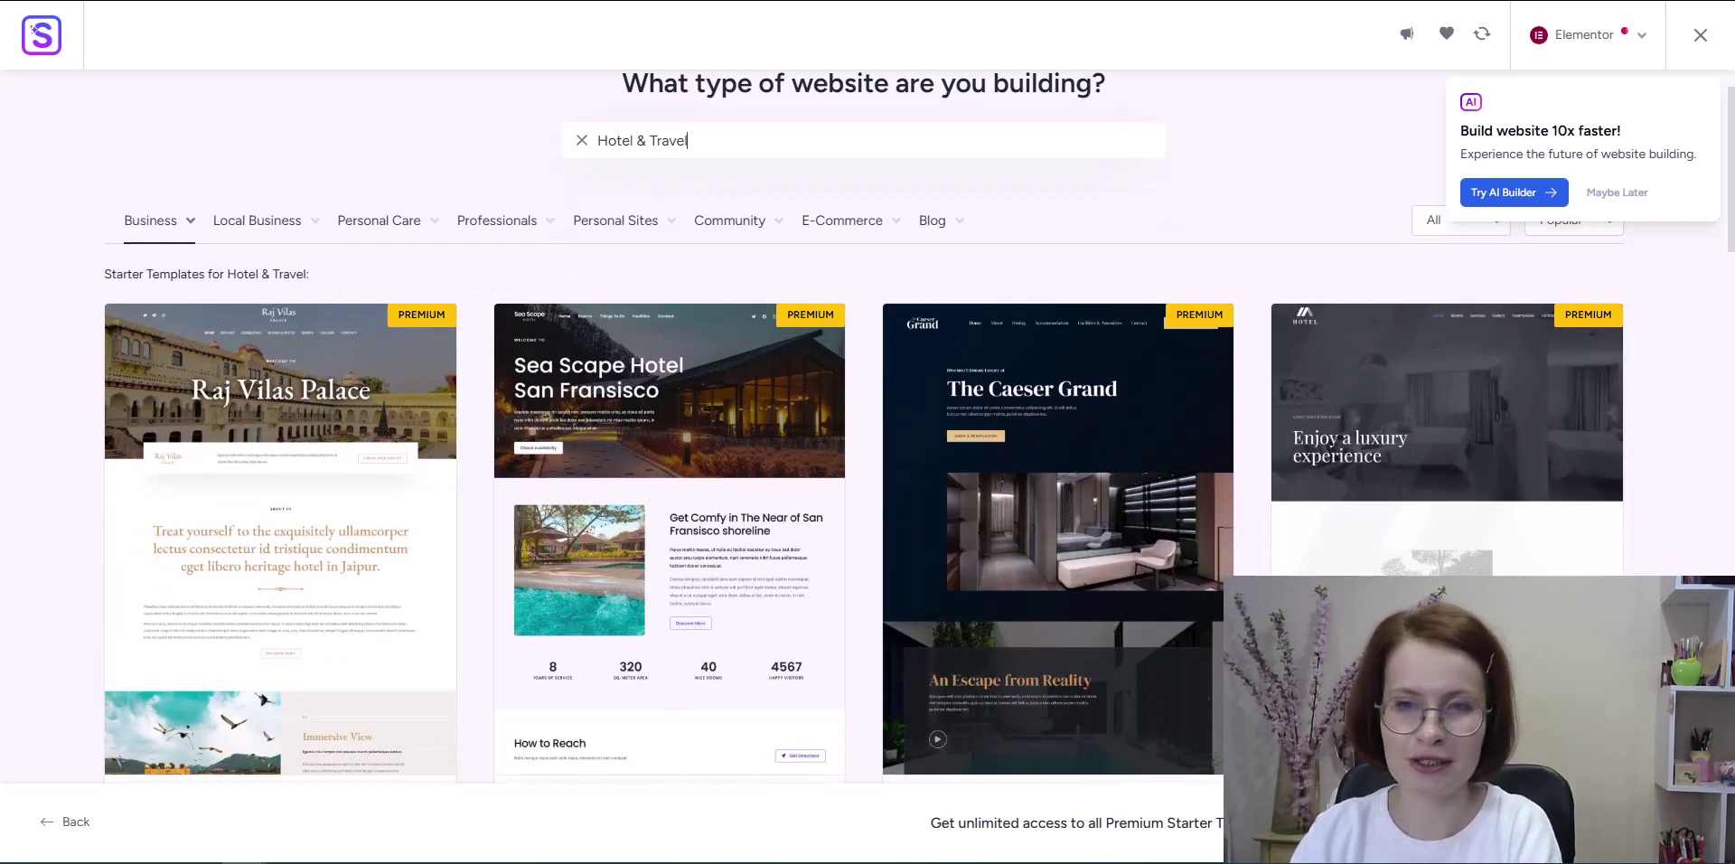
pyautogui.scroll(-7, 1689, 540)
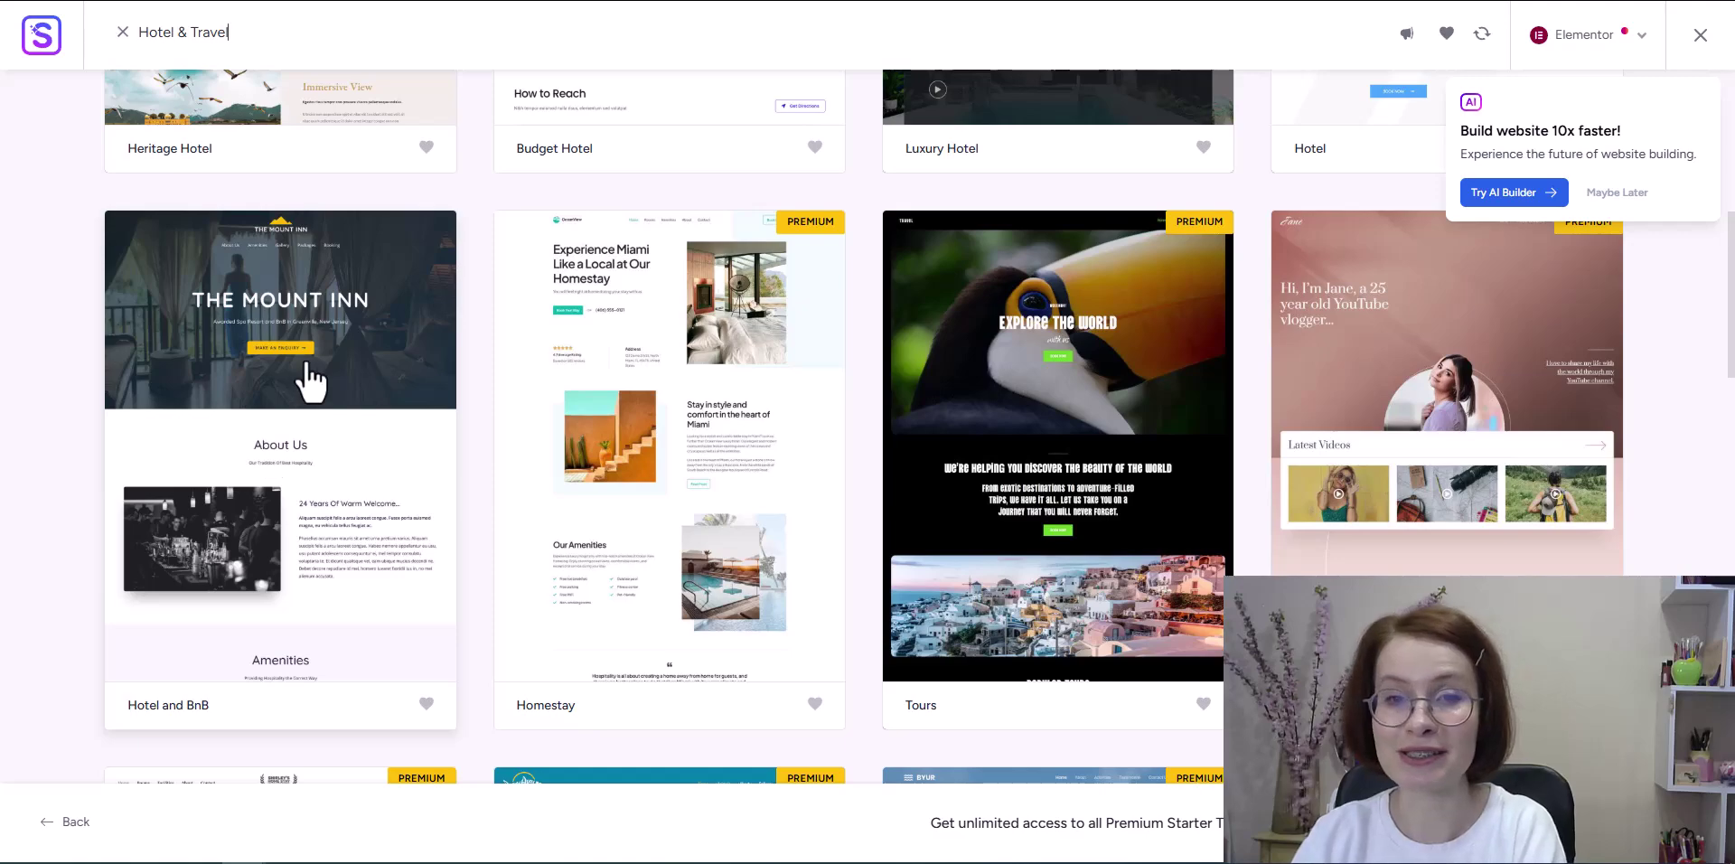
pyautogui.scroll(-1, 944, 531)
pyautogui.scroll(-1, 919, 427)
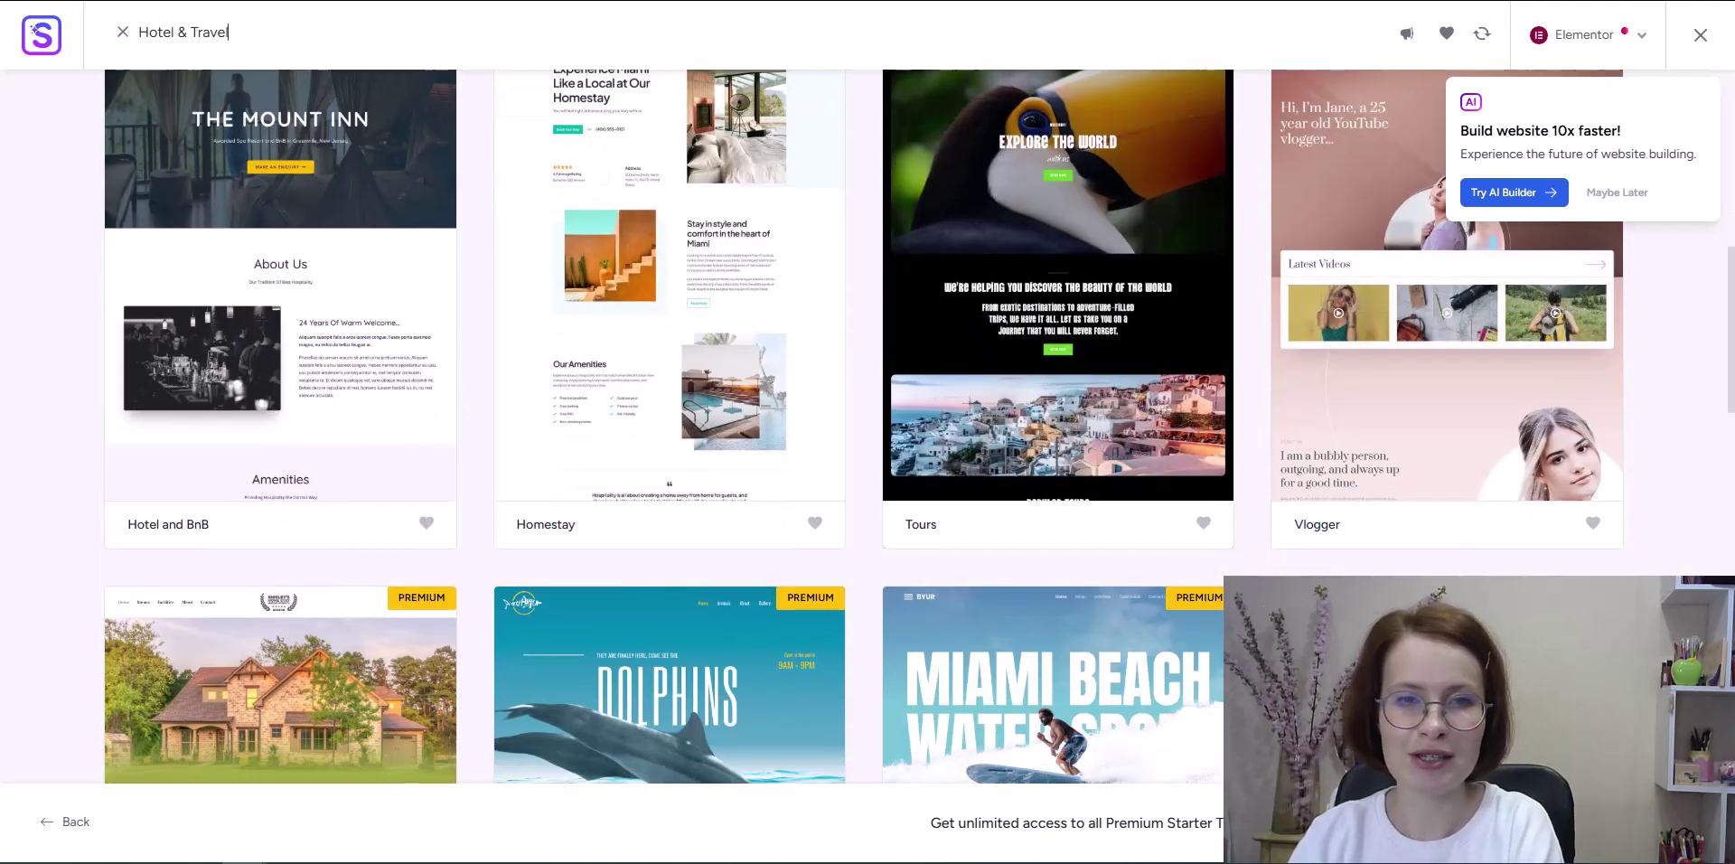
pyautogui.scroll(-3, 919, 426)
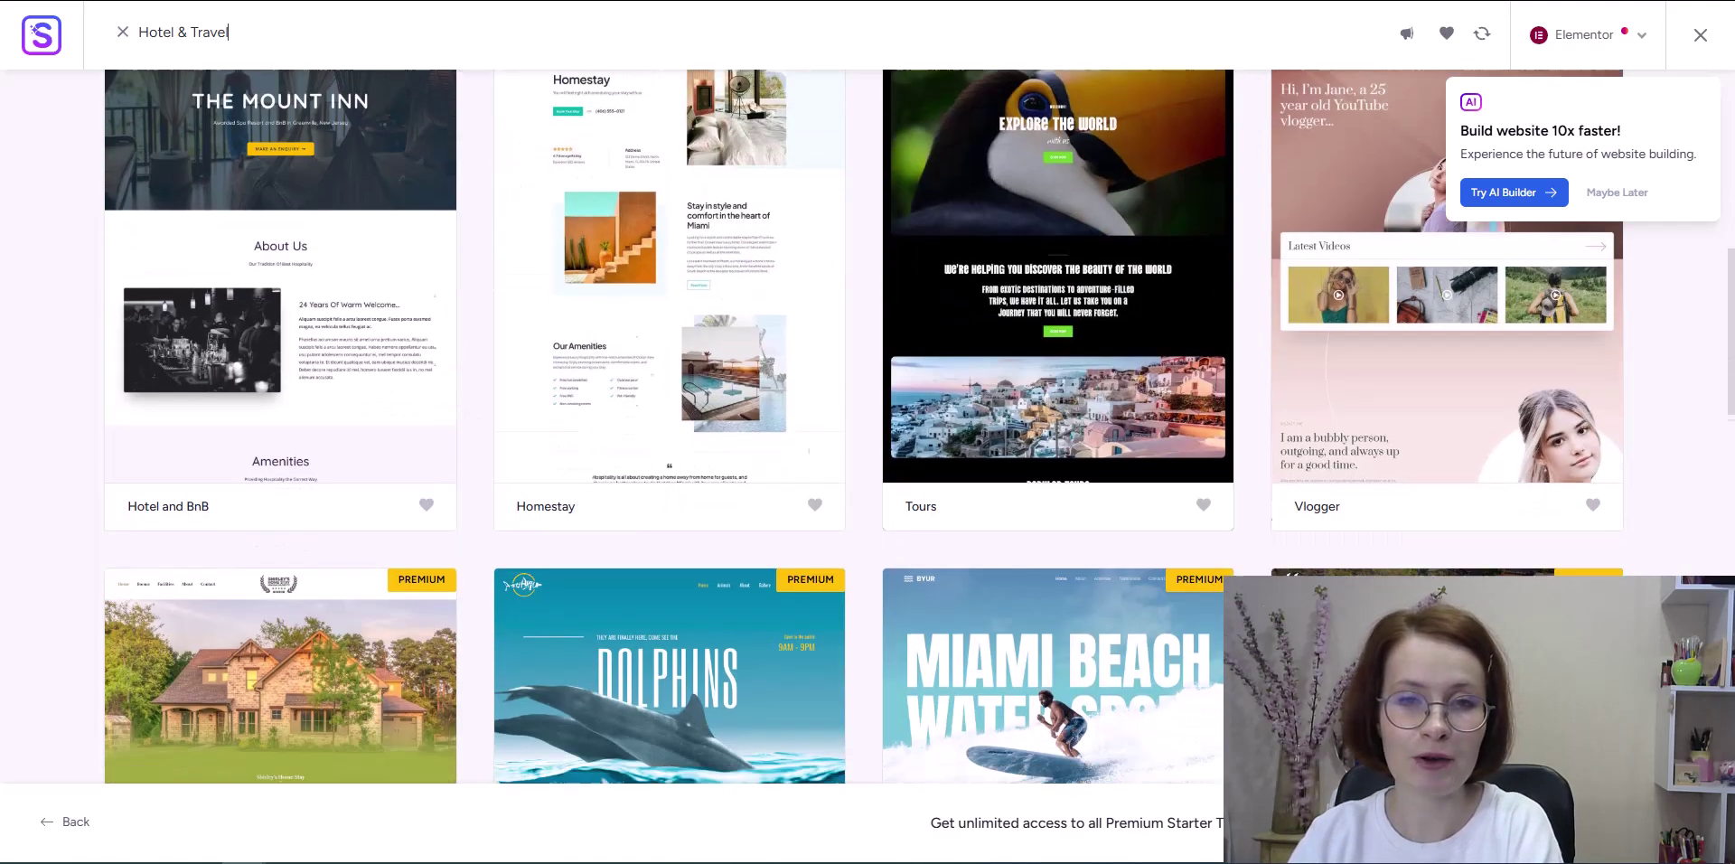
pyautogui.scroll(-6, 919, 427)
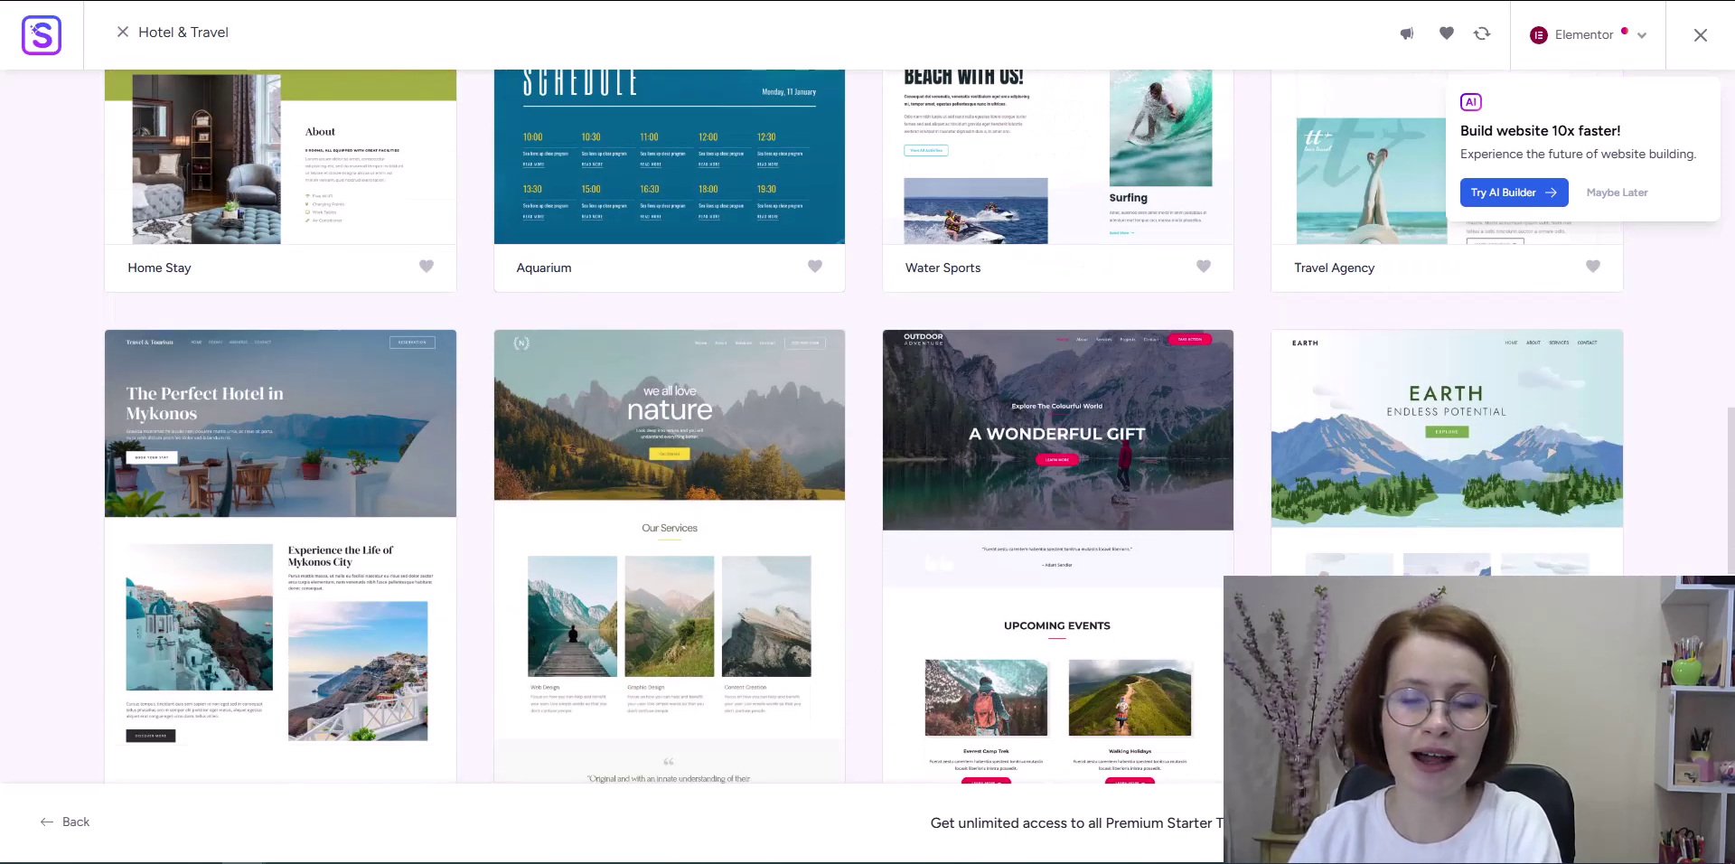
pyautogui.scroll(-1, 546, 551)
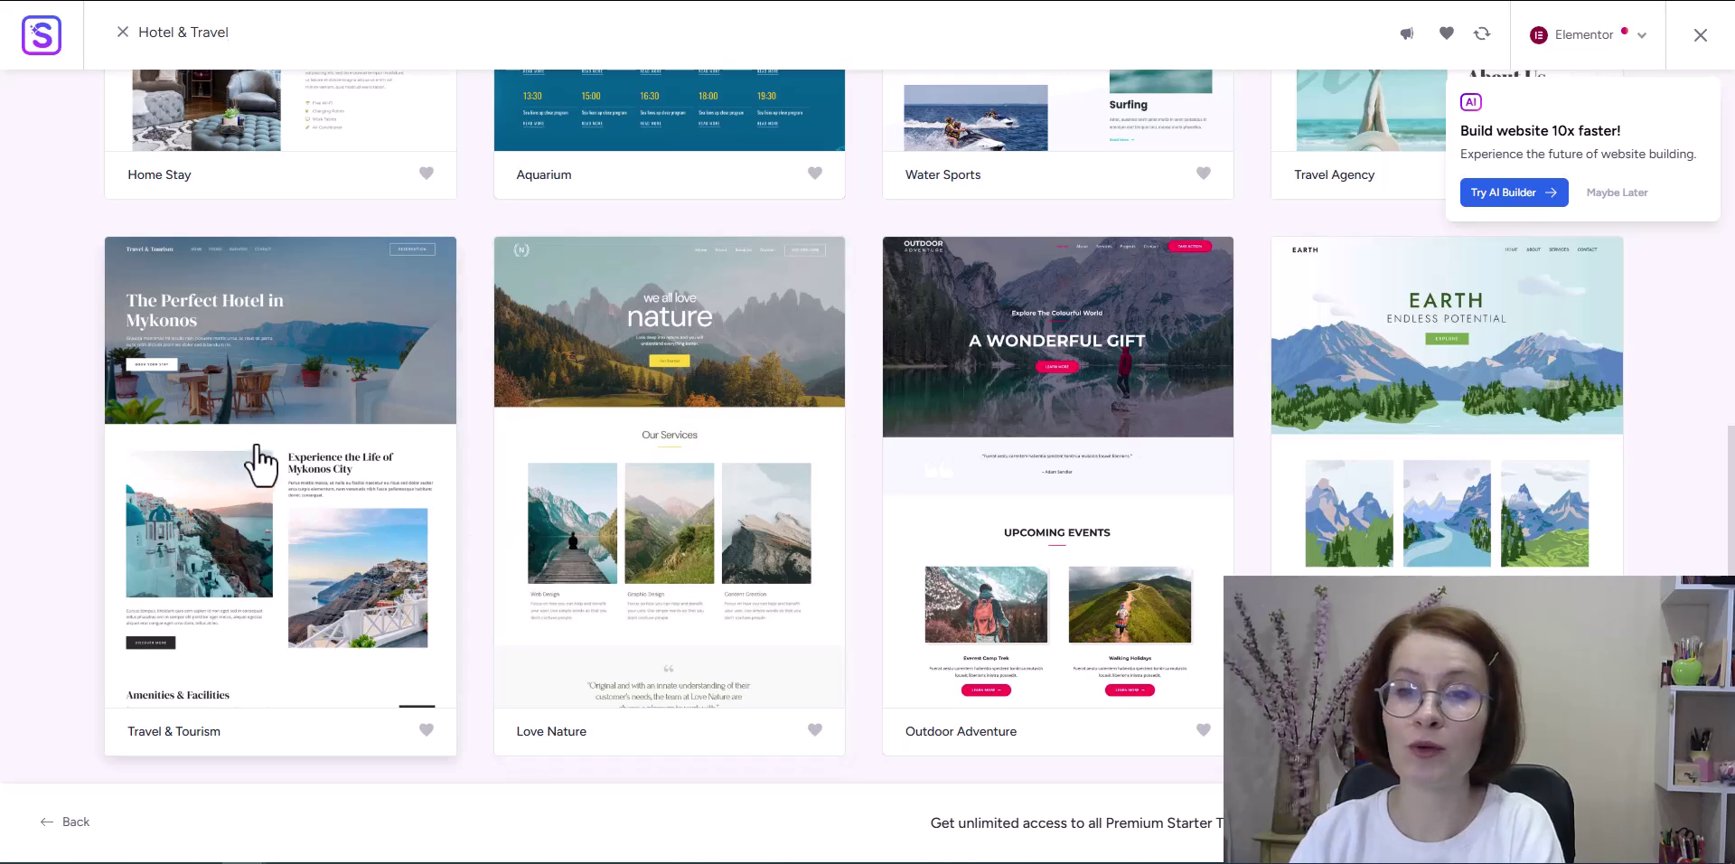
# Step: Select the Travel & Tourism template and scroll its full-page preview down and back up
pyautogui.click(311, 620)
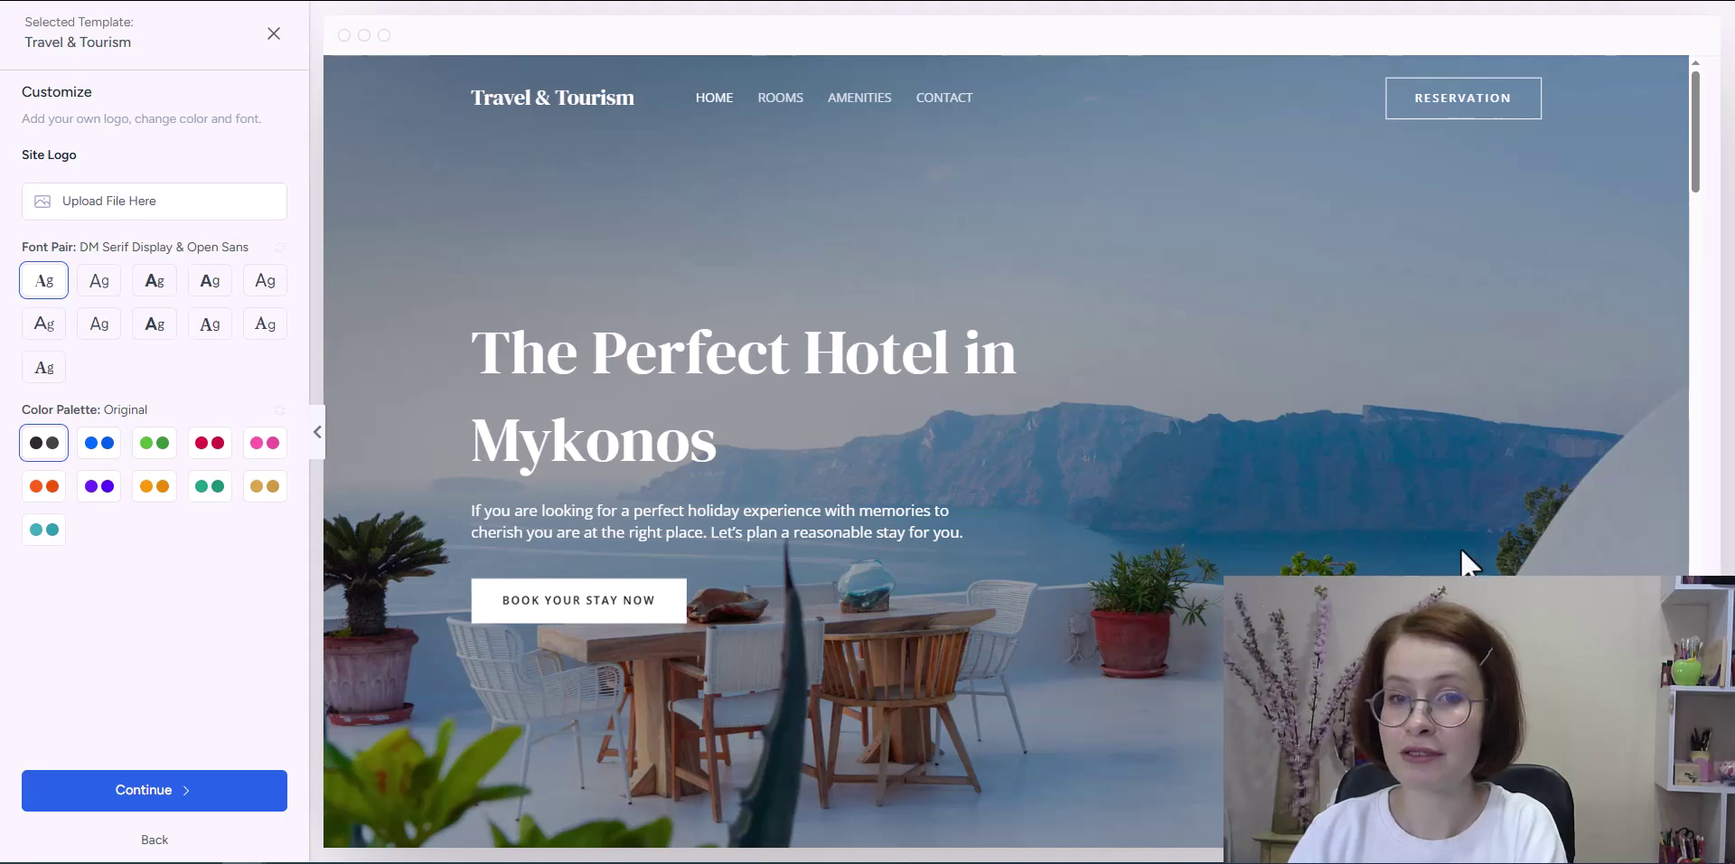
pyautogui.scroll(-10, 1687, 567)
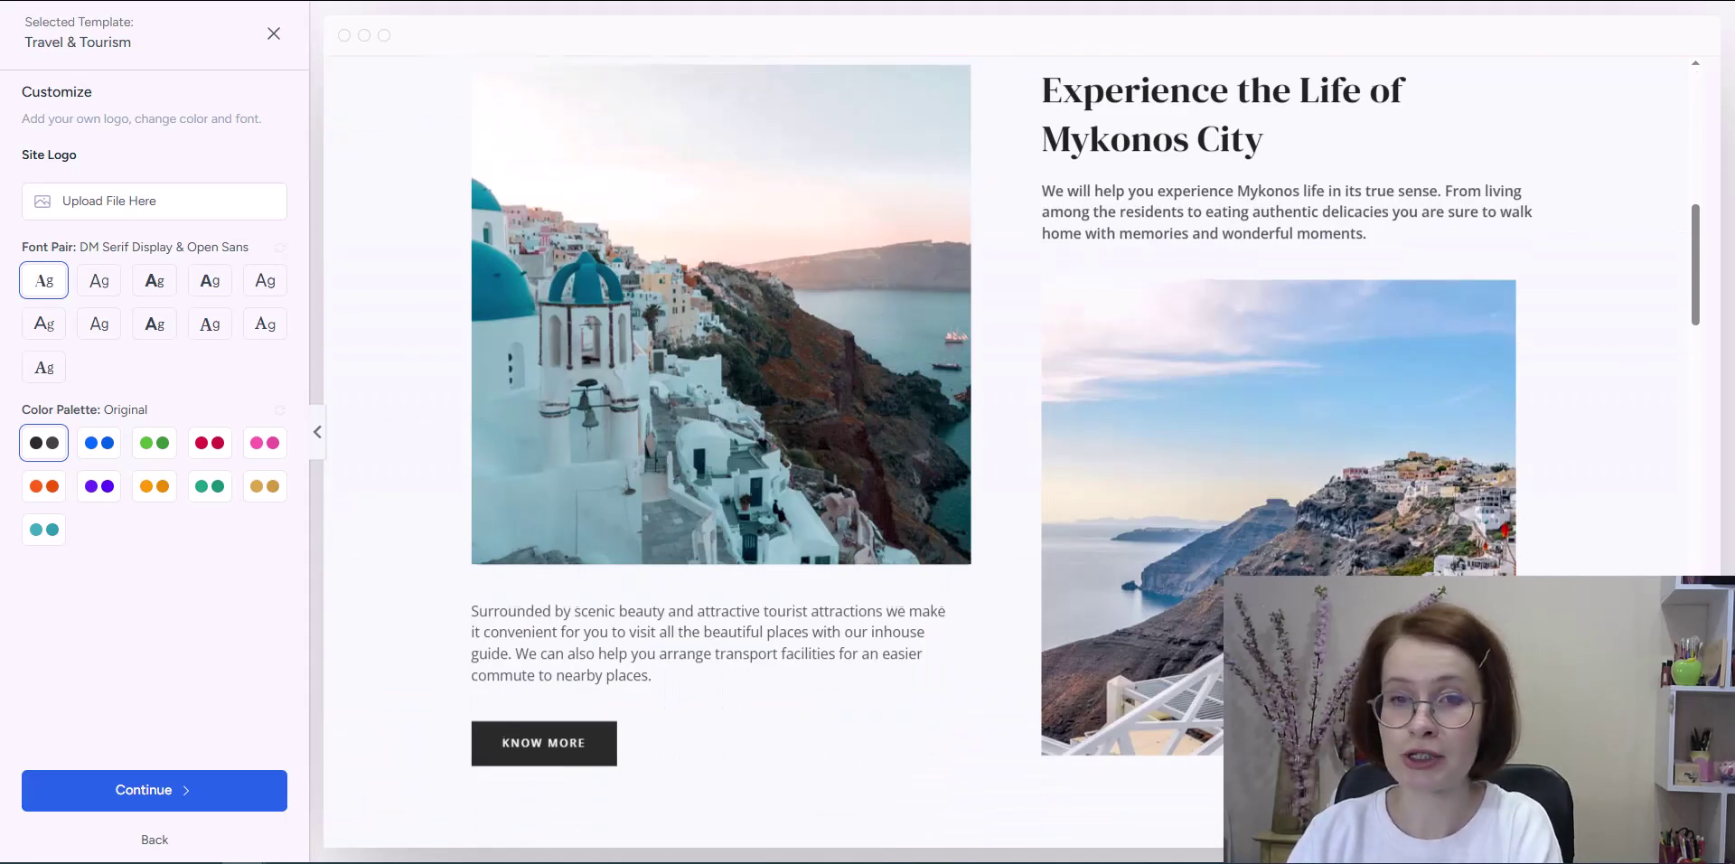
pyautogui.scroll(-2, 993, 452)
pyautogui.scroll(-2, 994, 452)
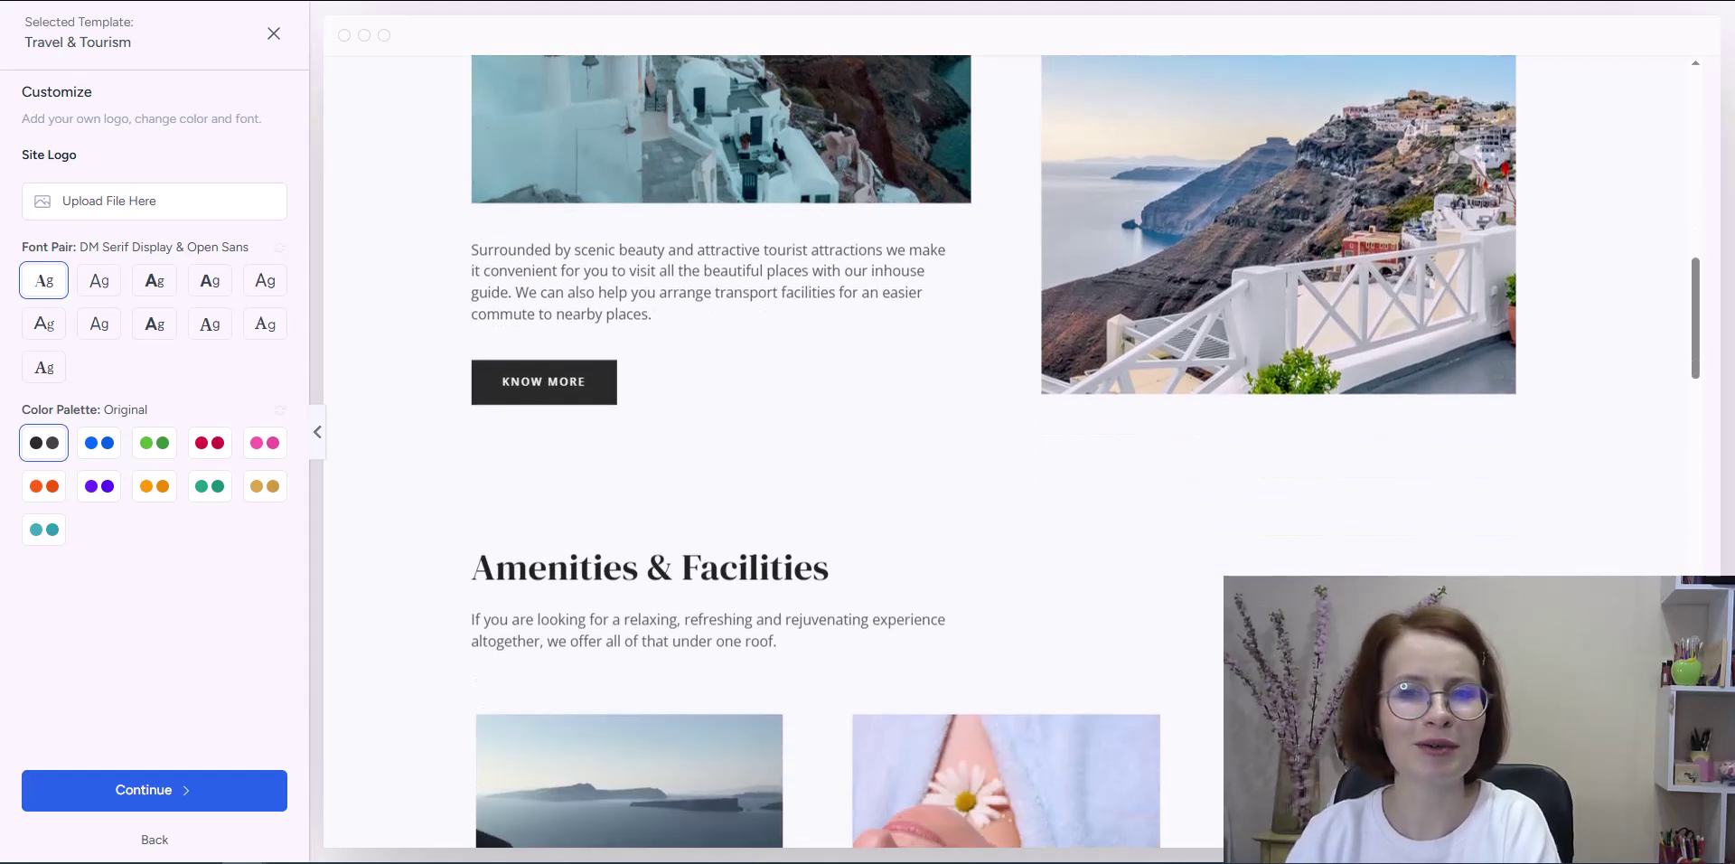
pyautogui.scroll(-5, 993, 452)
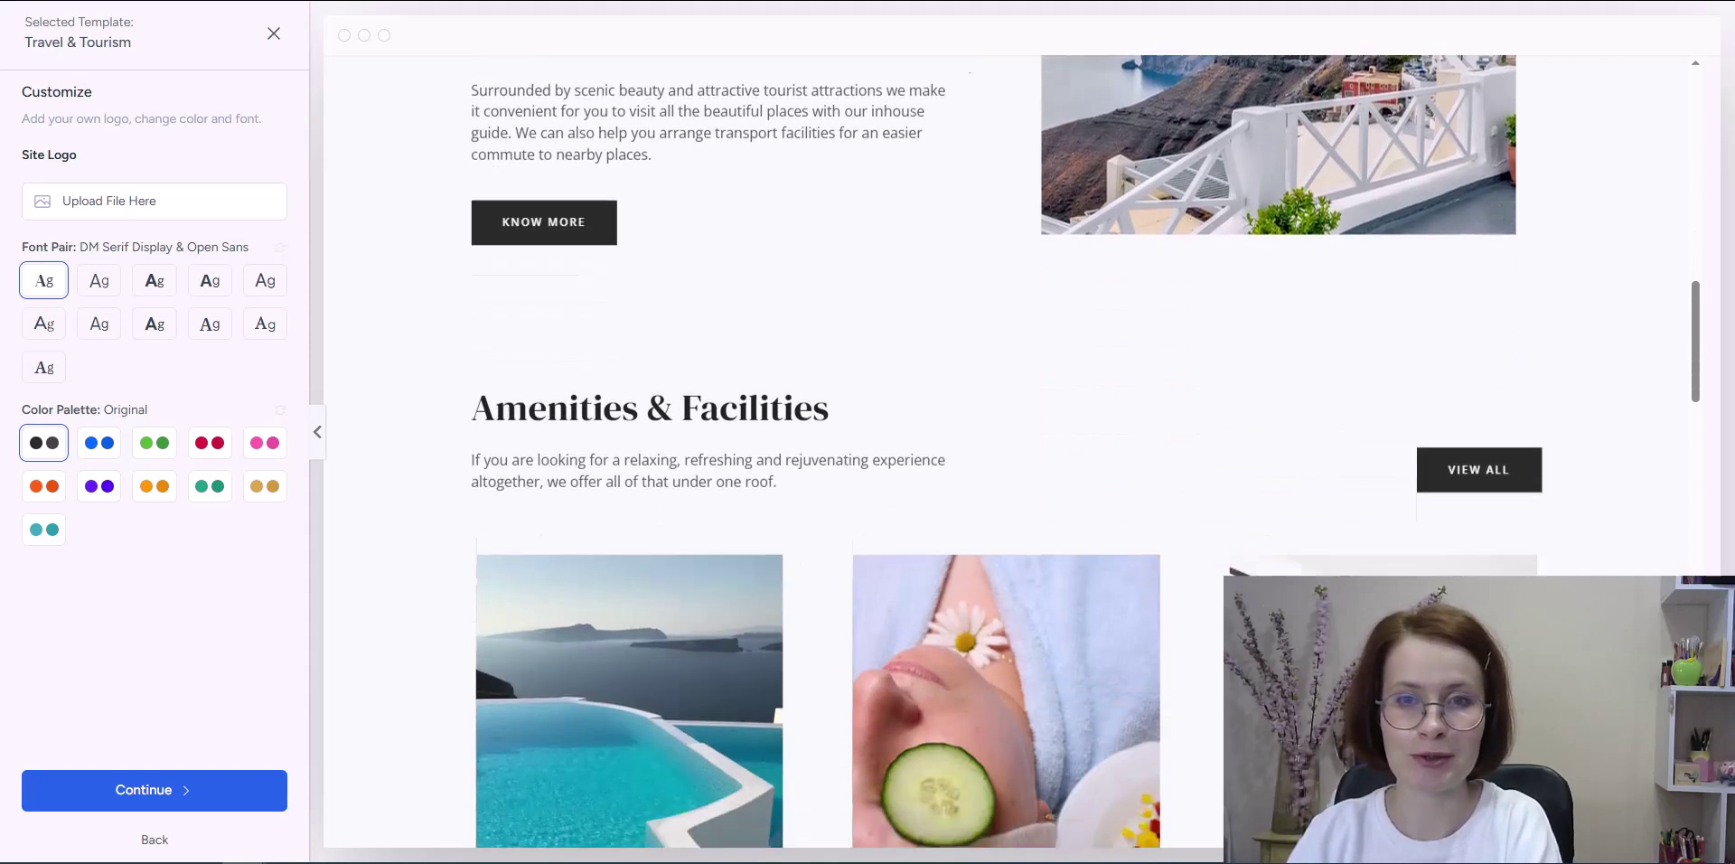
pyautogui.scroll(-8, 1007, 452)
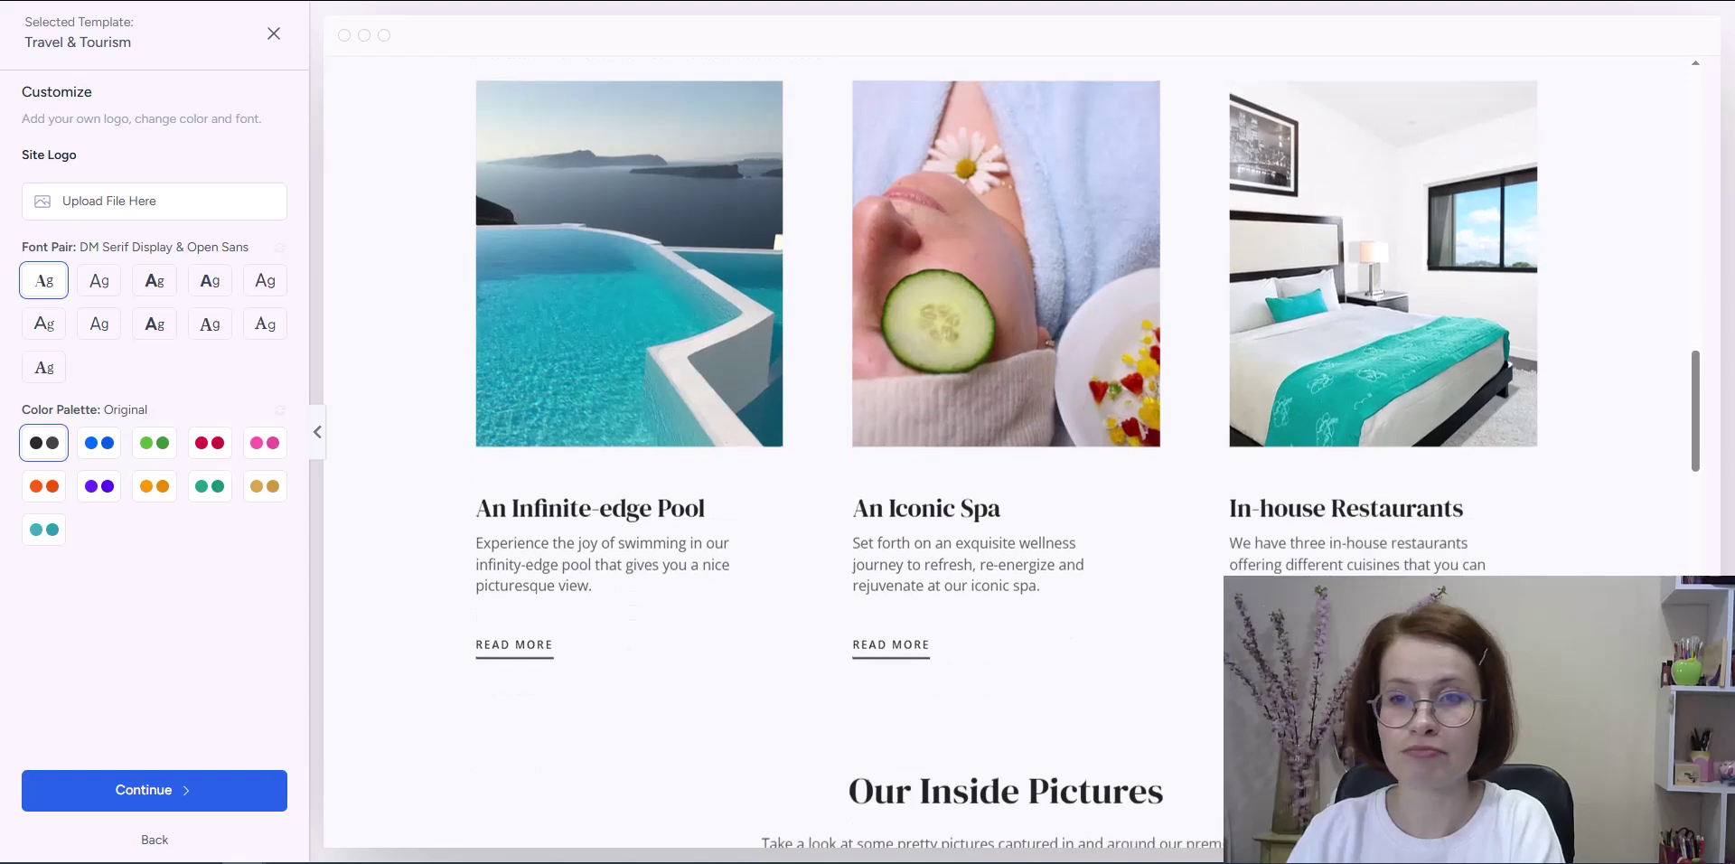
pyautogui.scroll(-9, 1007, 451)
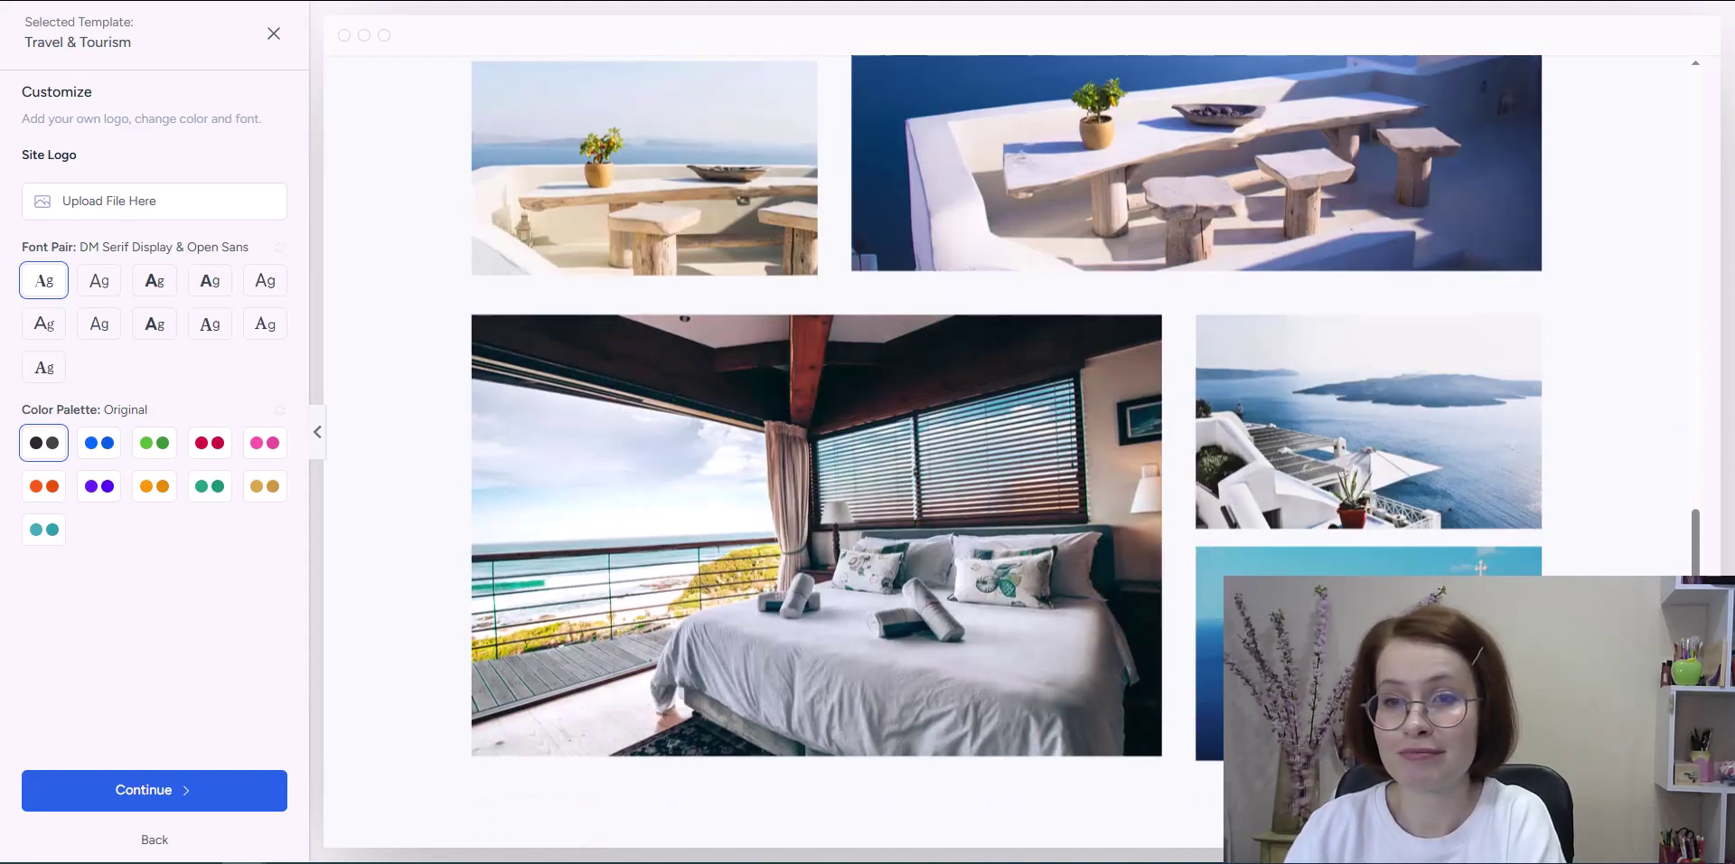
pyautogui.scroll(-10, 1007, 452)
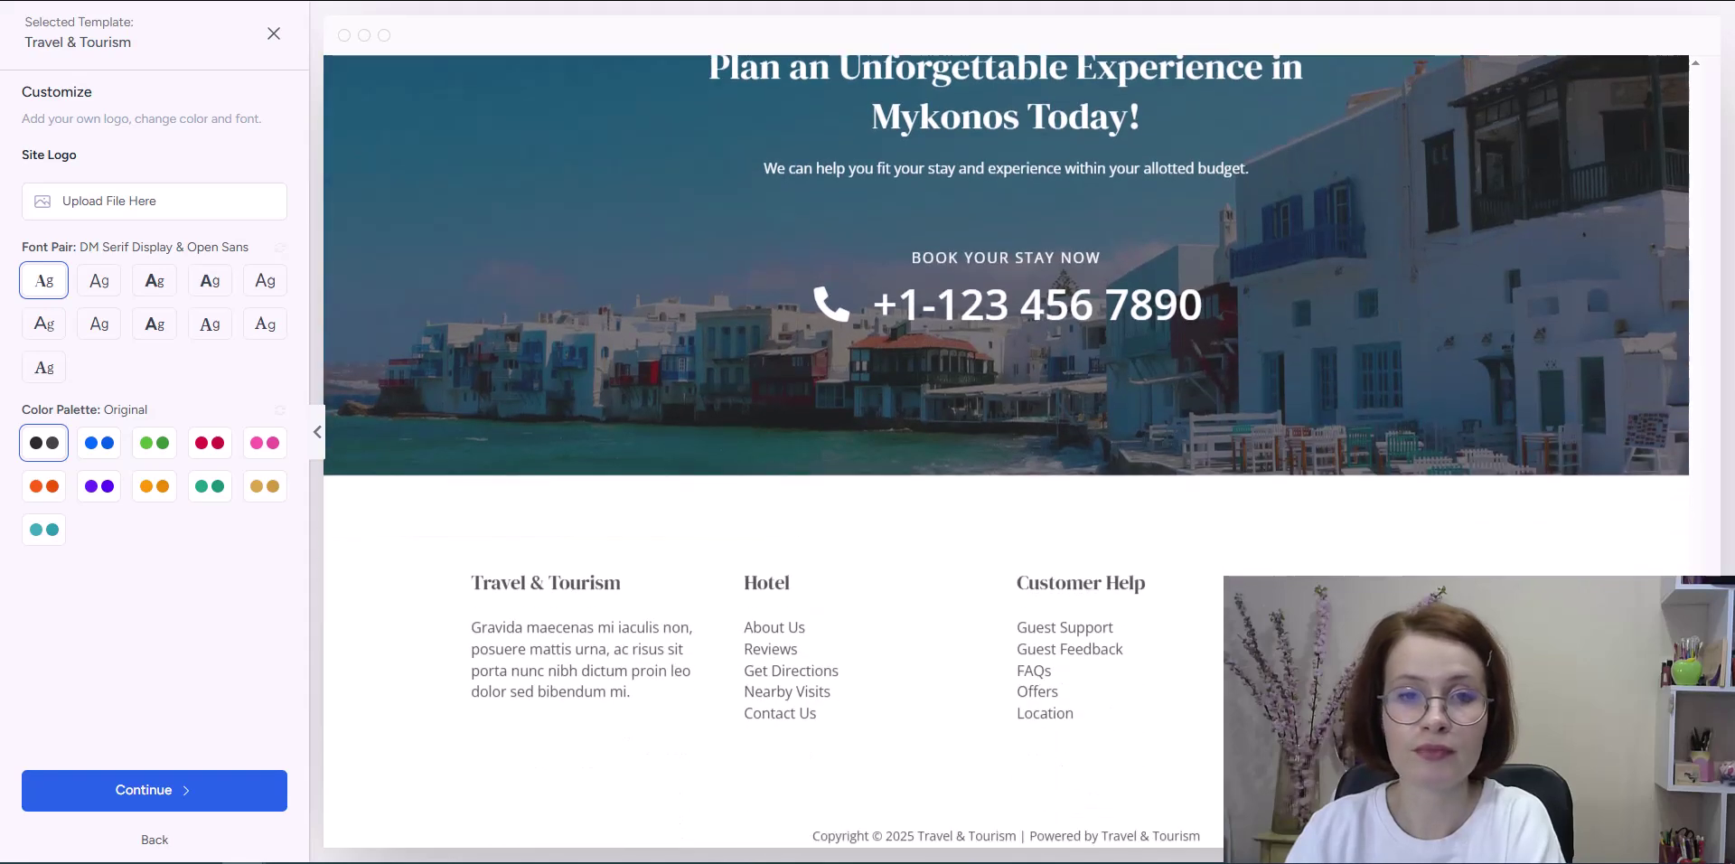
pyautogui.scroll(10, 1007, 452)
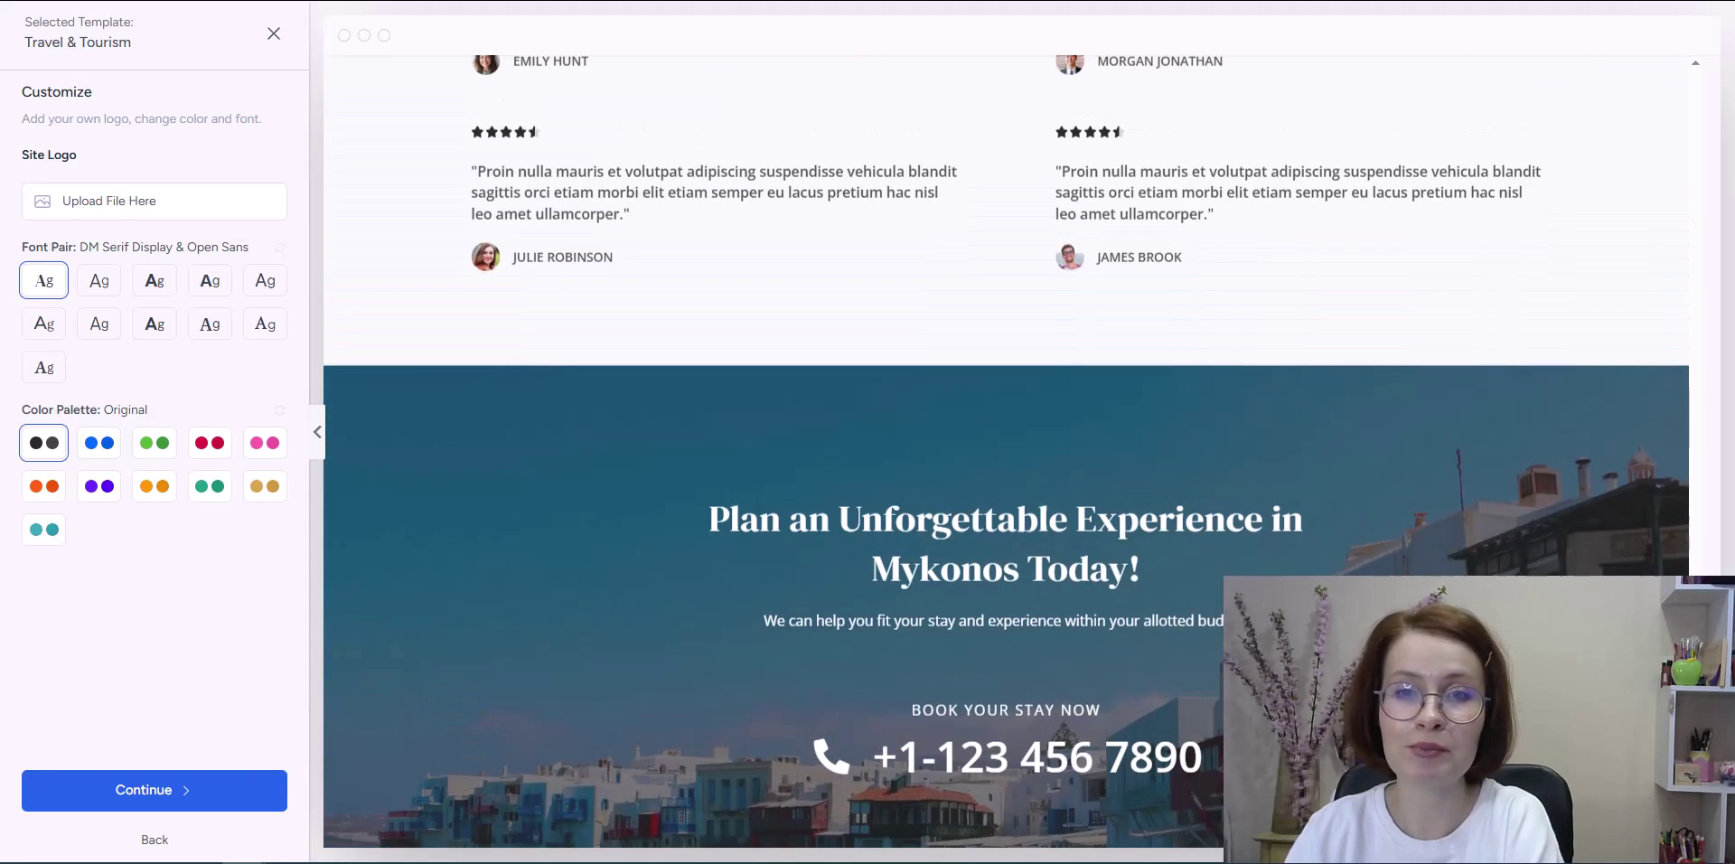
pyautogui.scroll(10, 1008, 451)
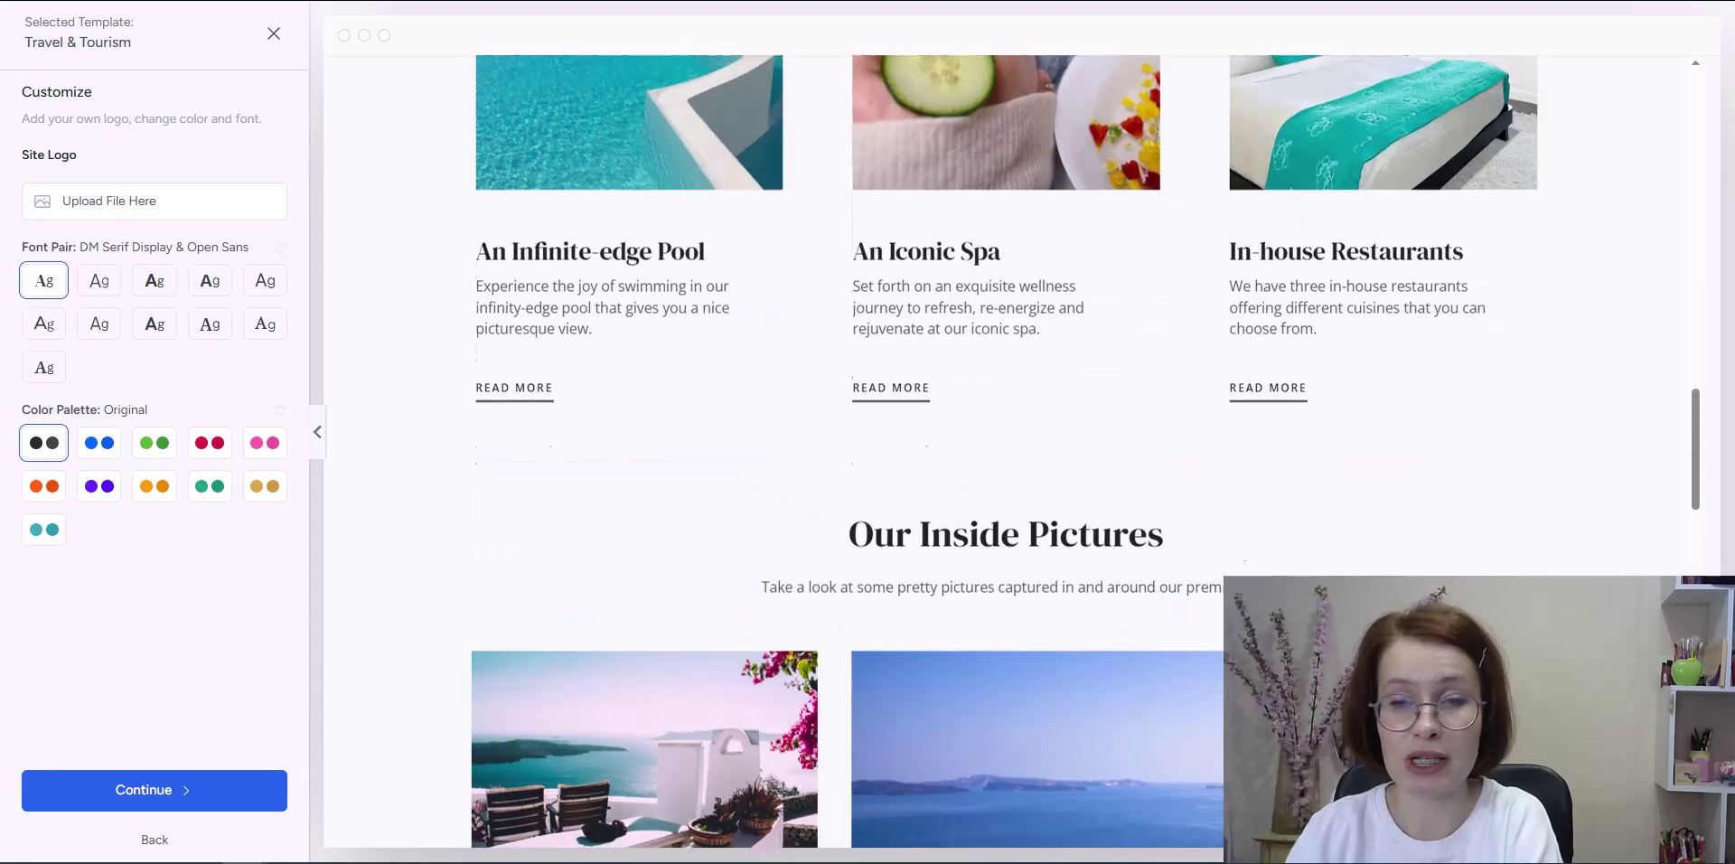
pyautogui.scroll(10, 1008, 452)
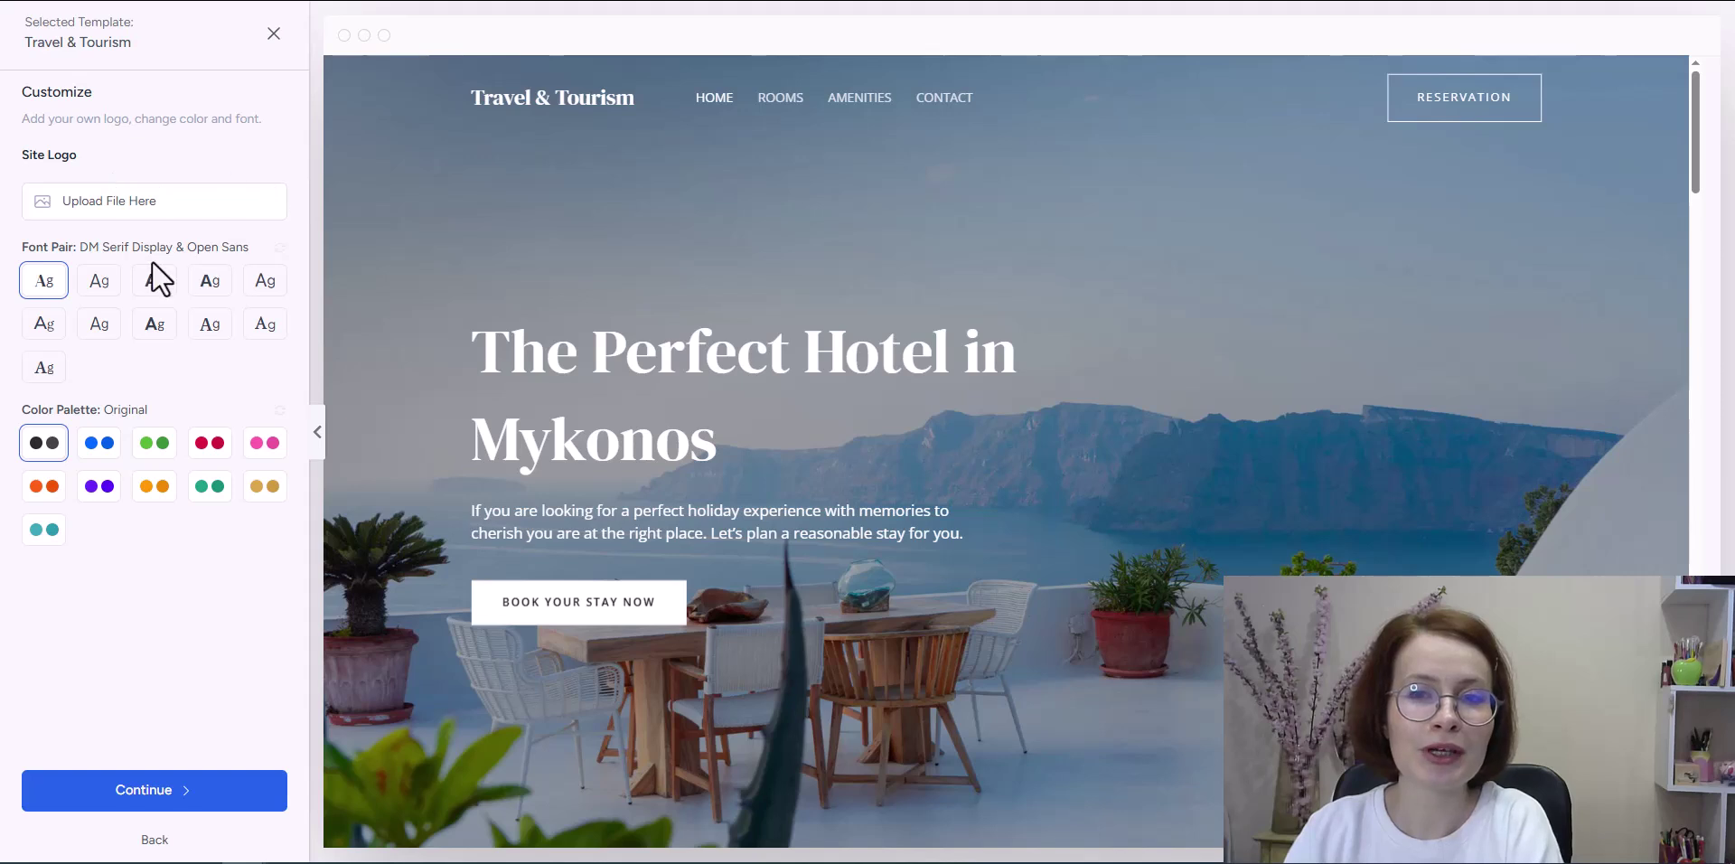
# Step: After trying other fonts and Style 6, settle on DM Serif Display & Open Sans with Original palette
pyautogui.click(95, 282)
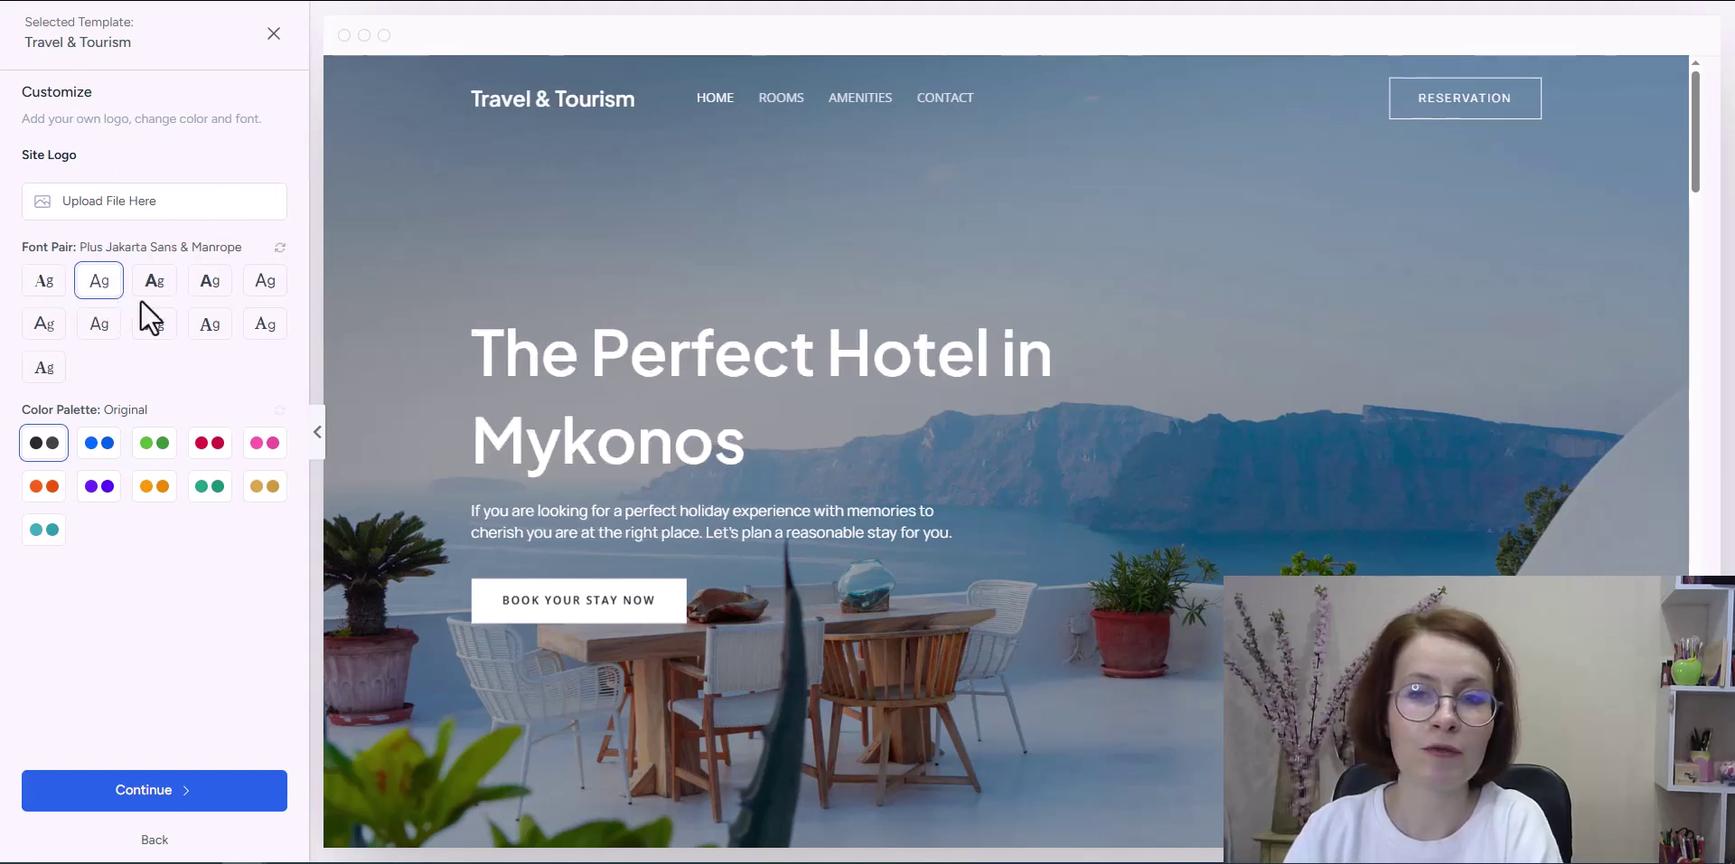
pyautogui.click(151, 331)
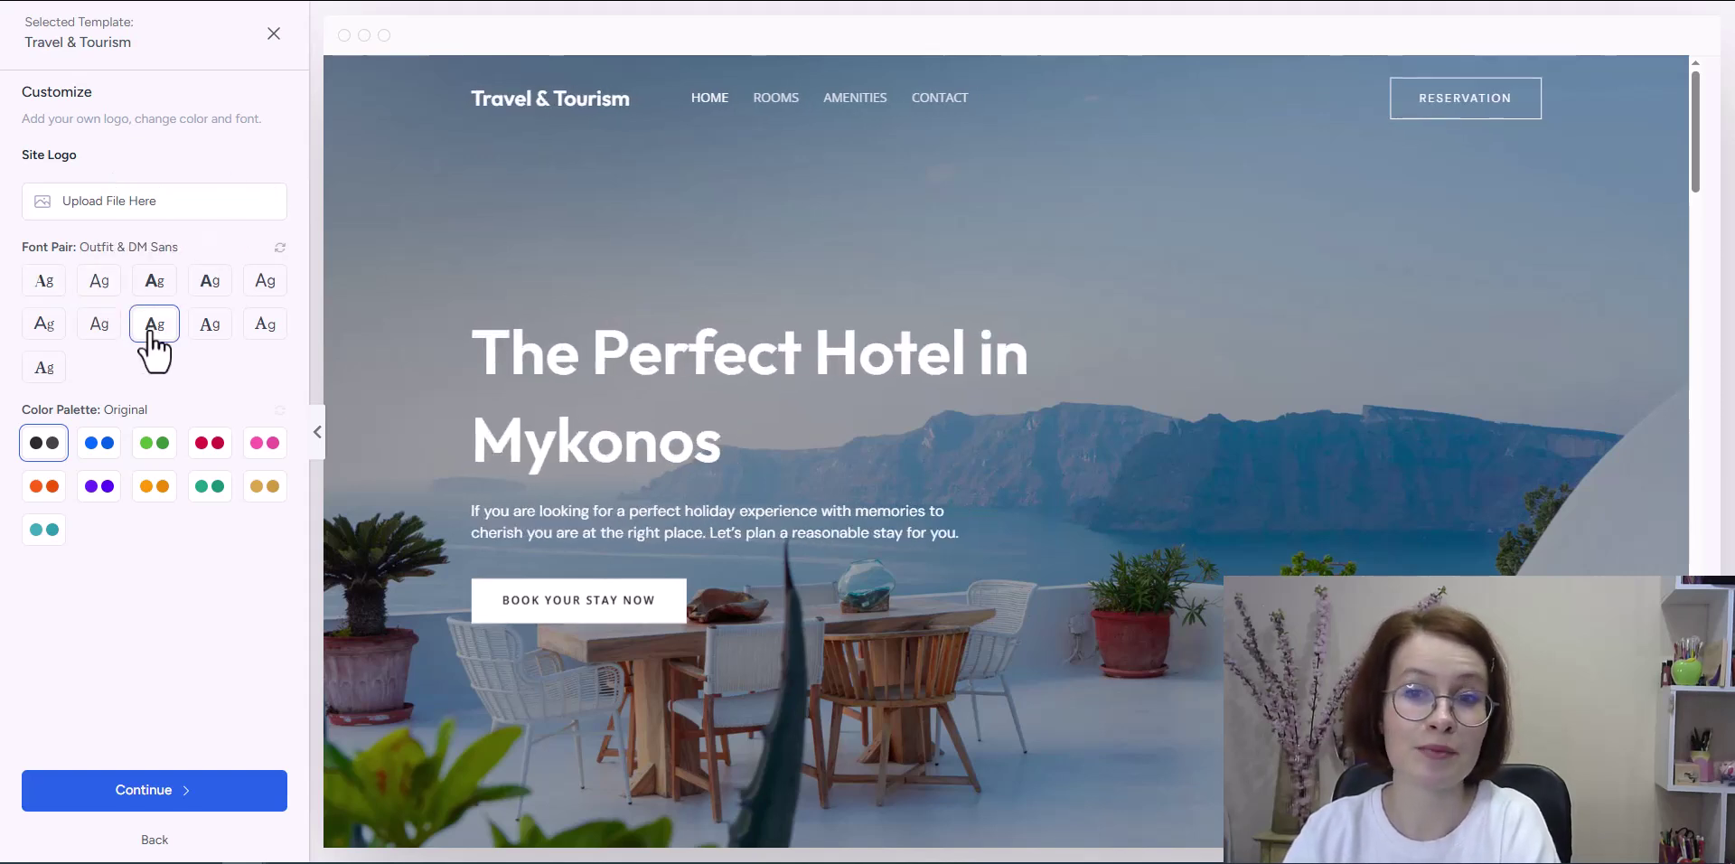
pyautogui.click(210, 333)
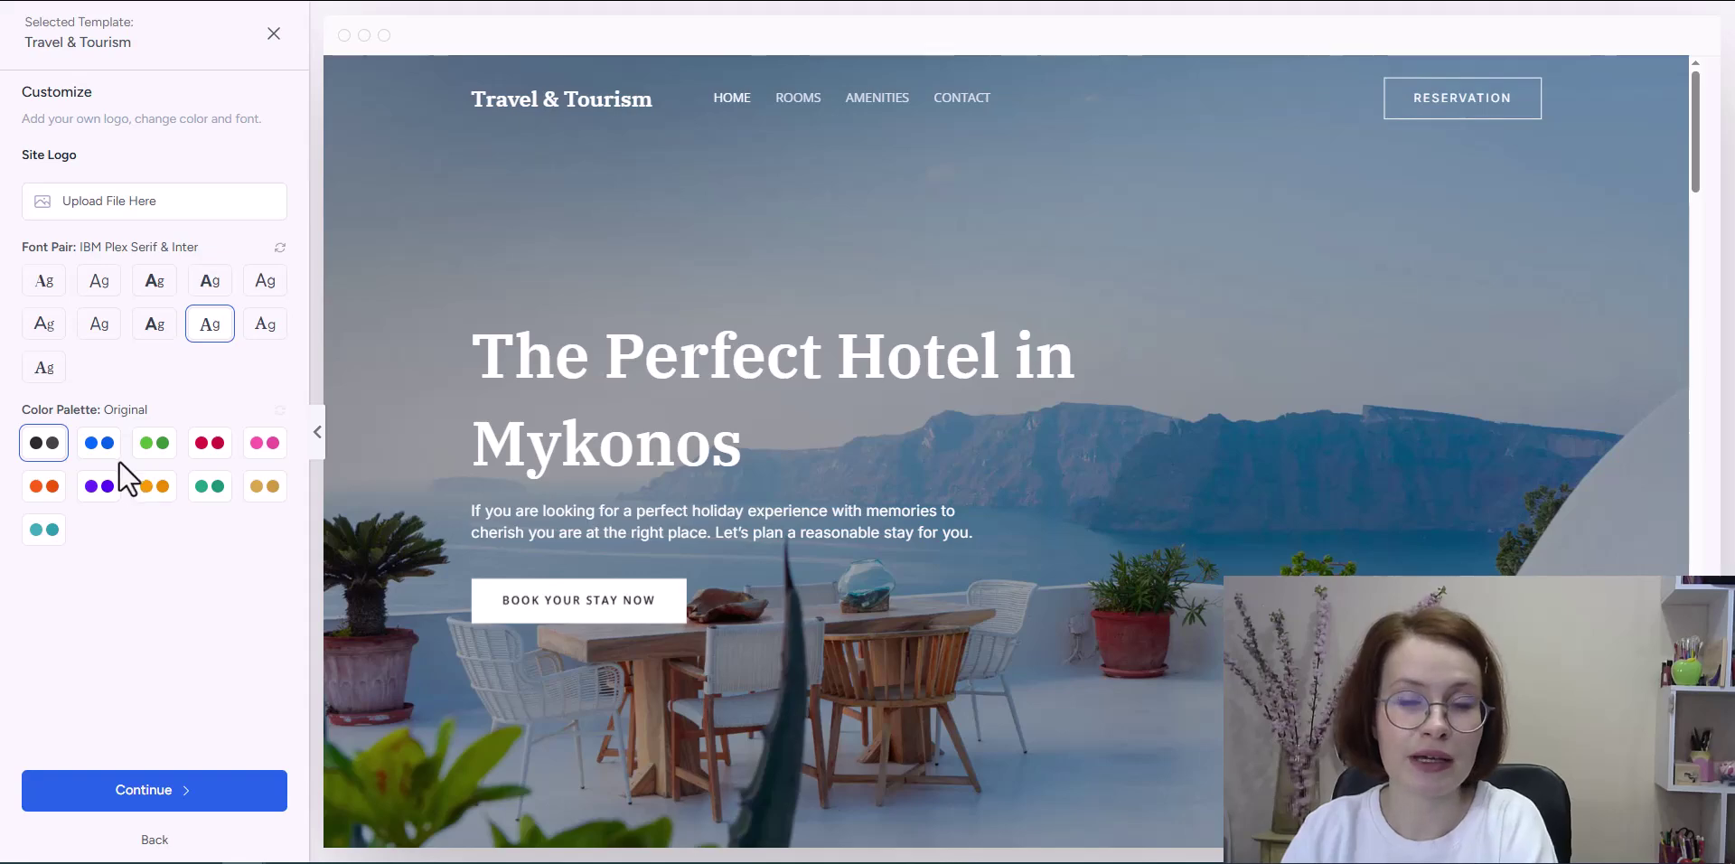
pyautogui.click(99, 488)
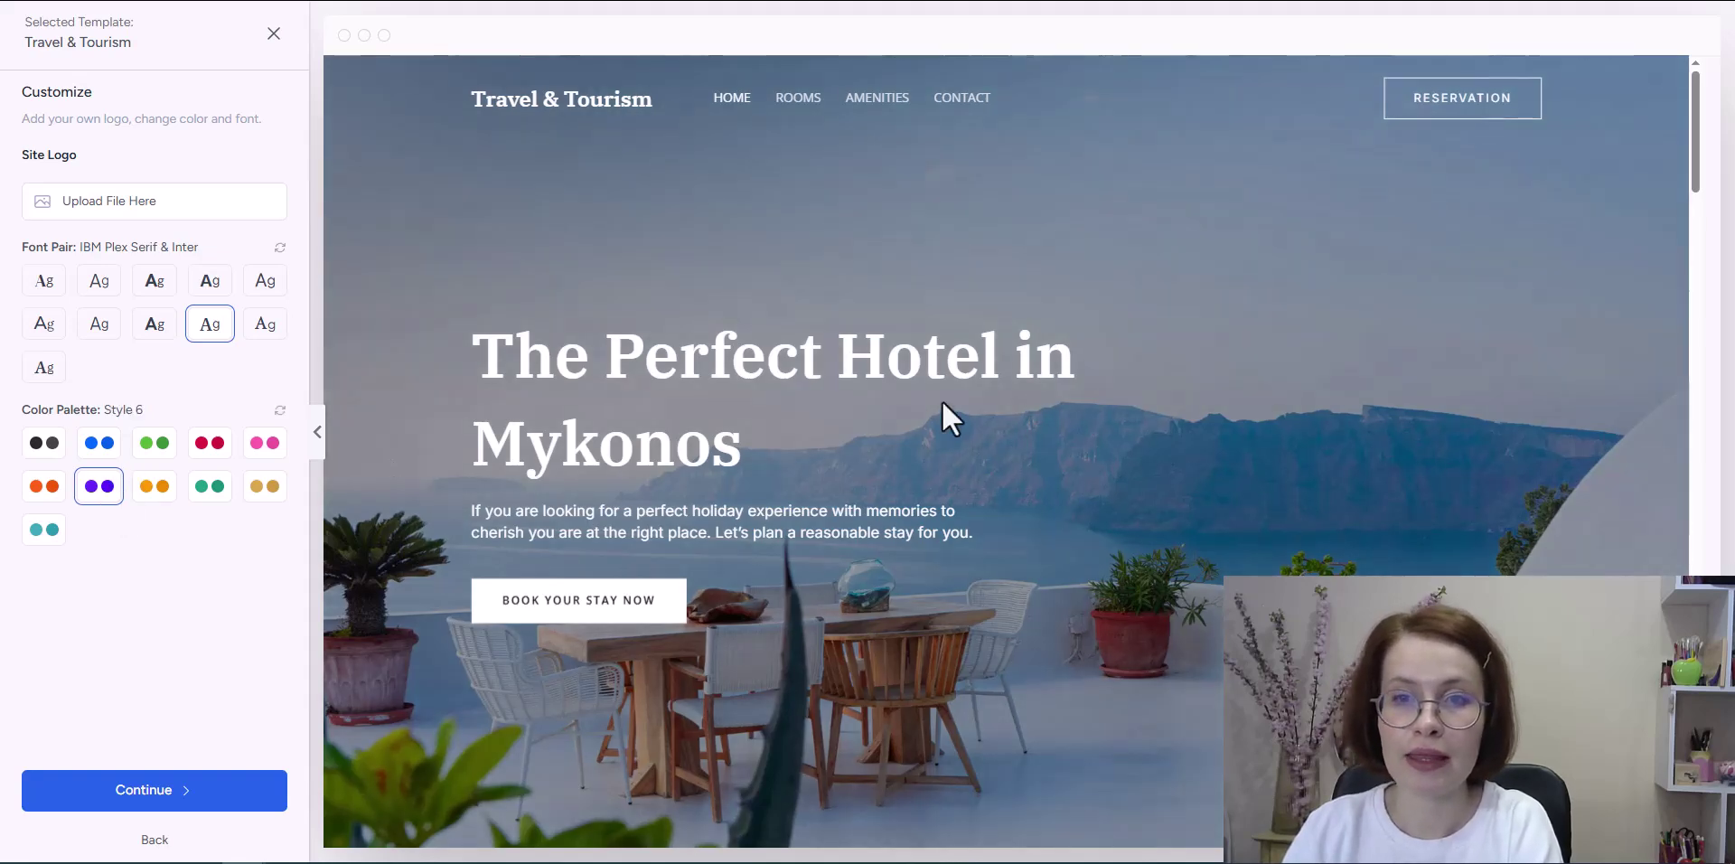
pyautogui.scroll(-5, 1247, 361)
pyautogui.scroll(-15, 1247, 354)
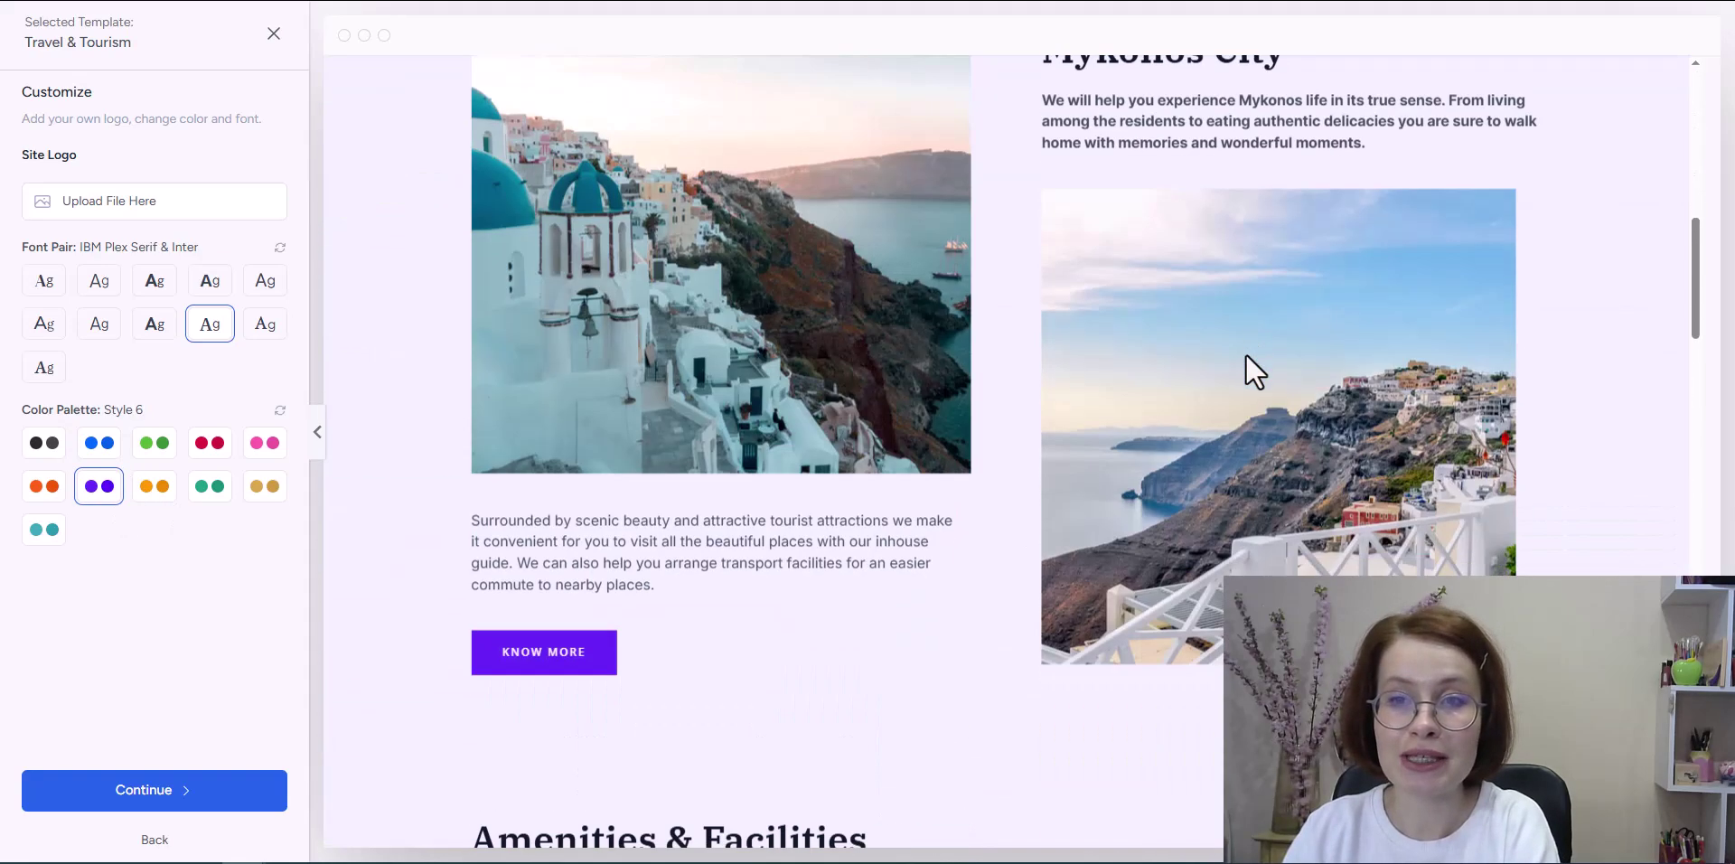
pyautogui.scroll(-6, 1247, 355)
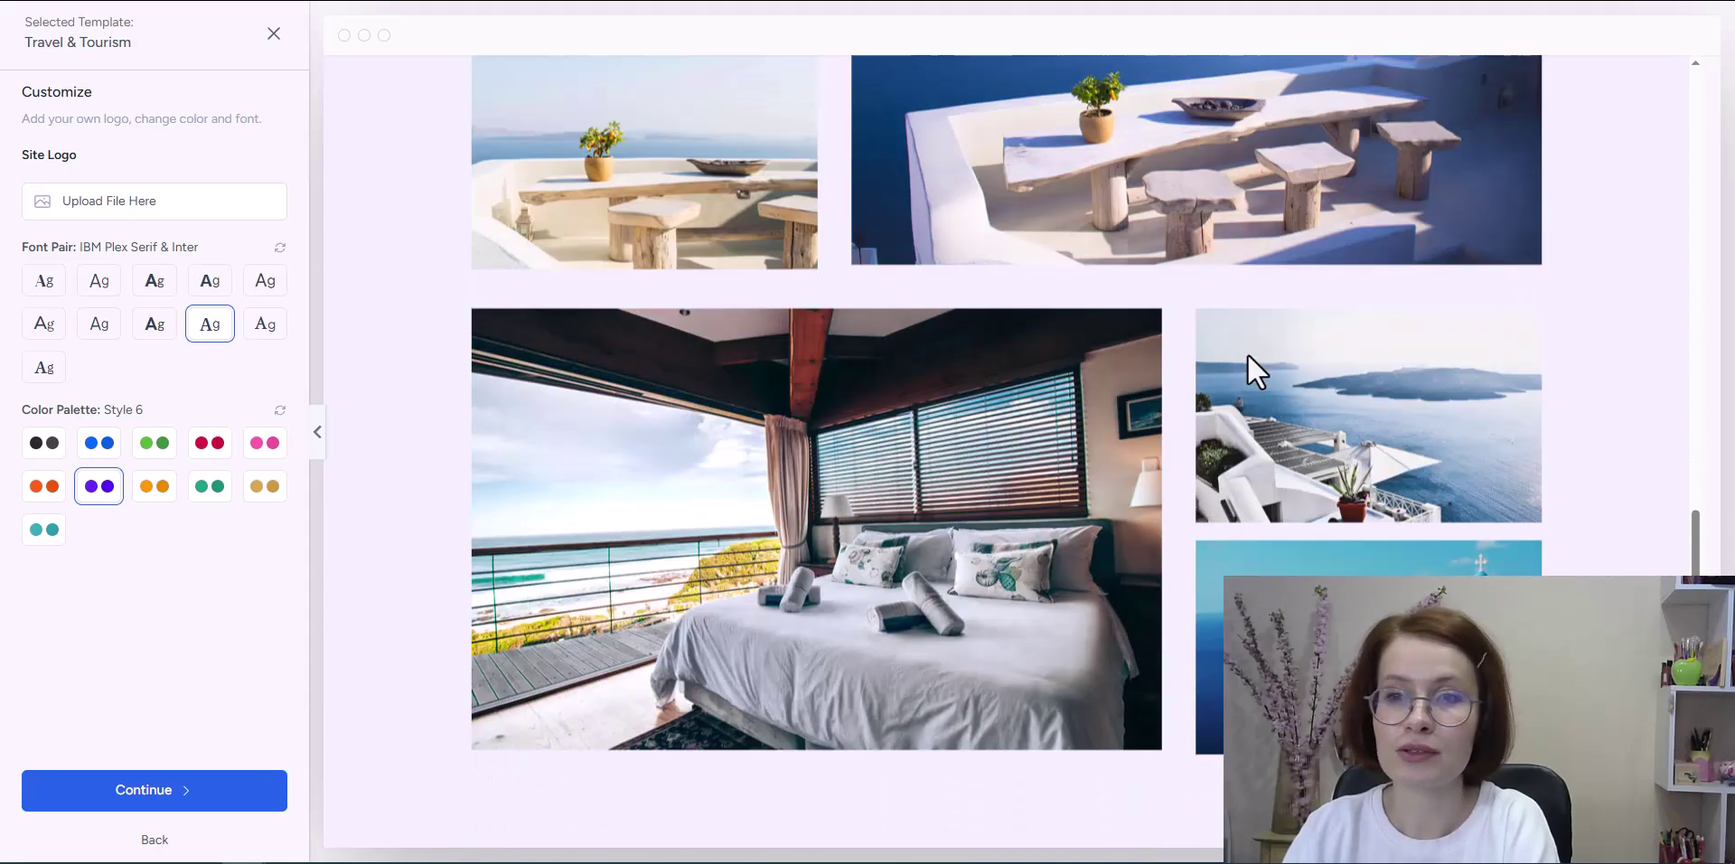
pyautogui.scroll(10, 1247, 354)
pyautogui.scroll(15, 1247, 355)
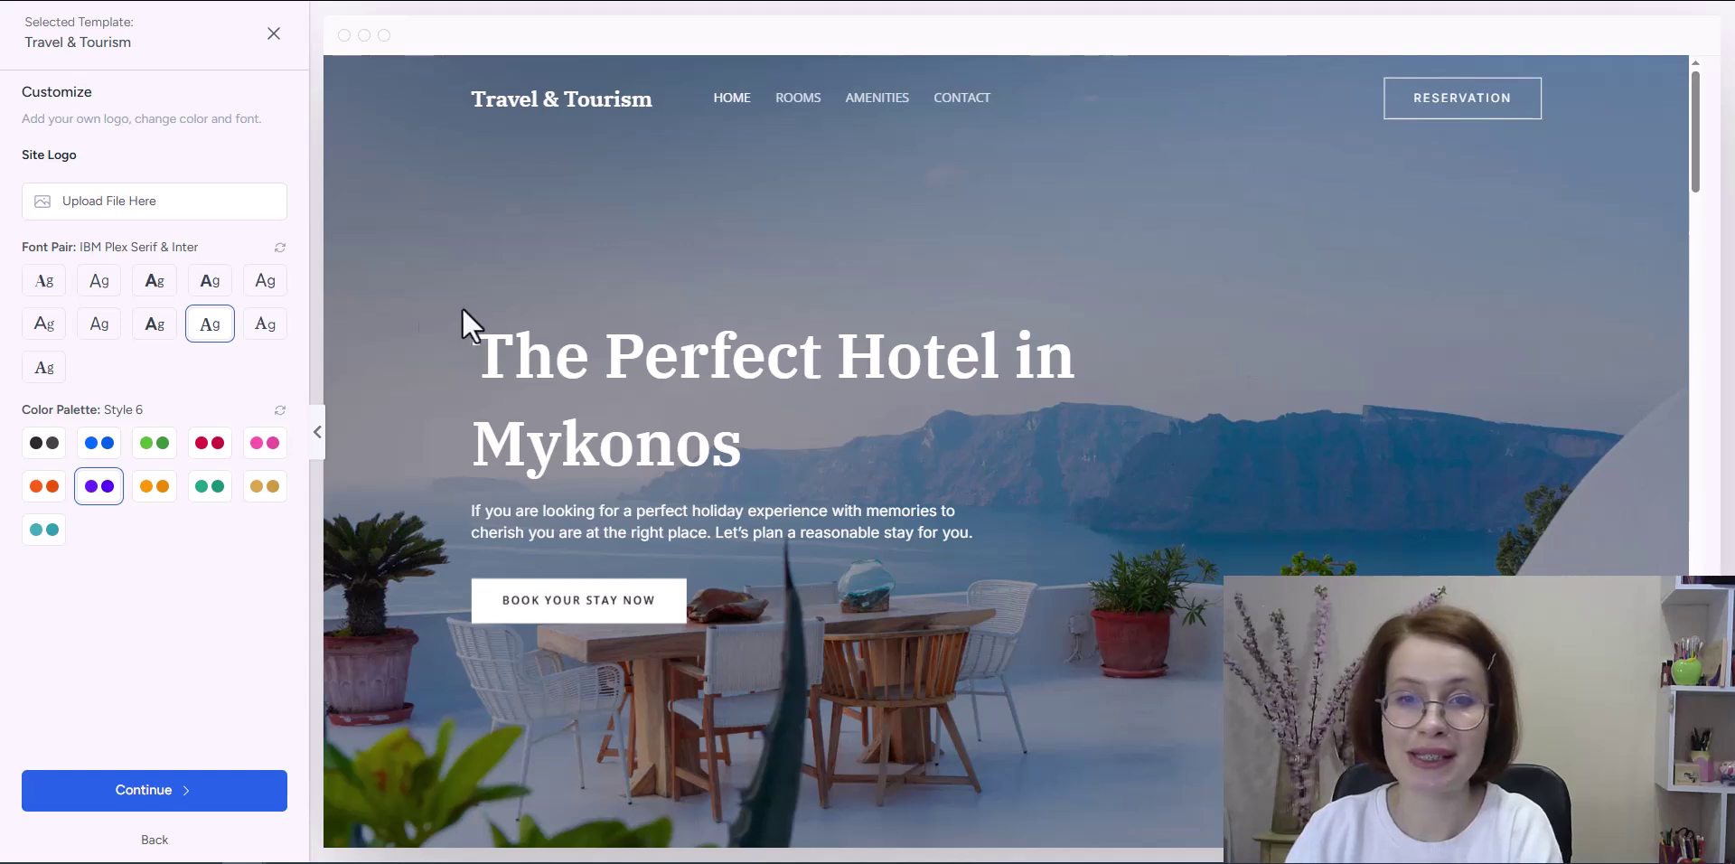
pyautogui.click(47, 283)
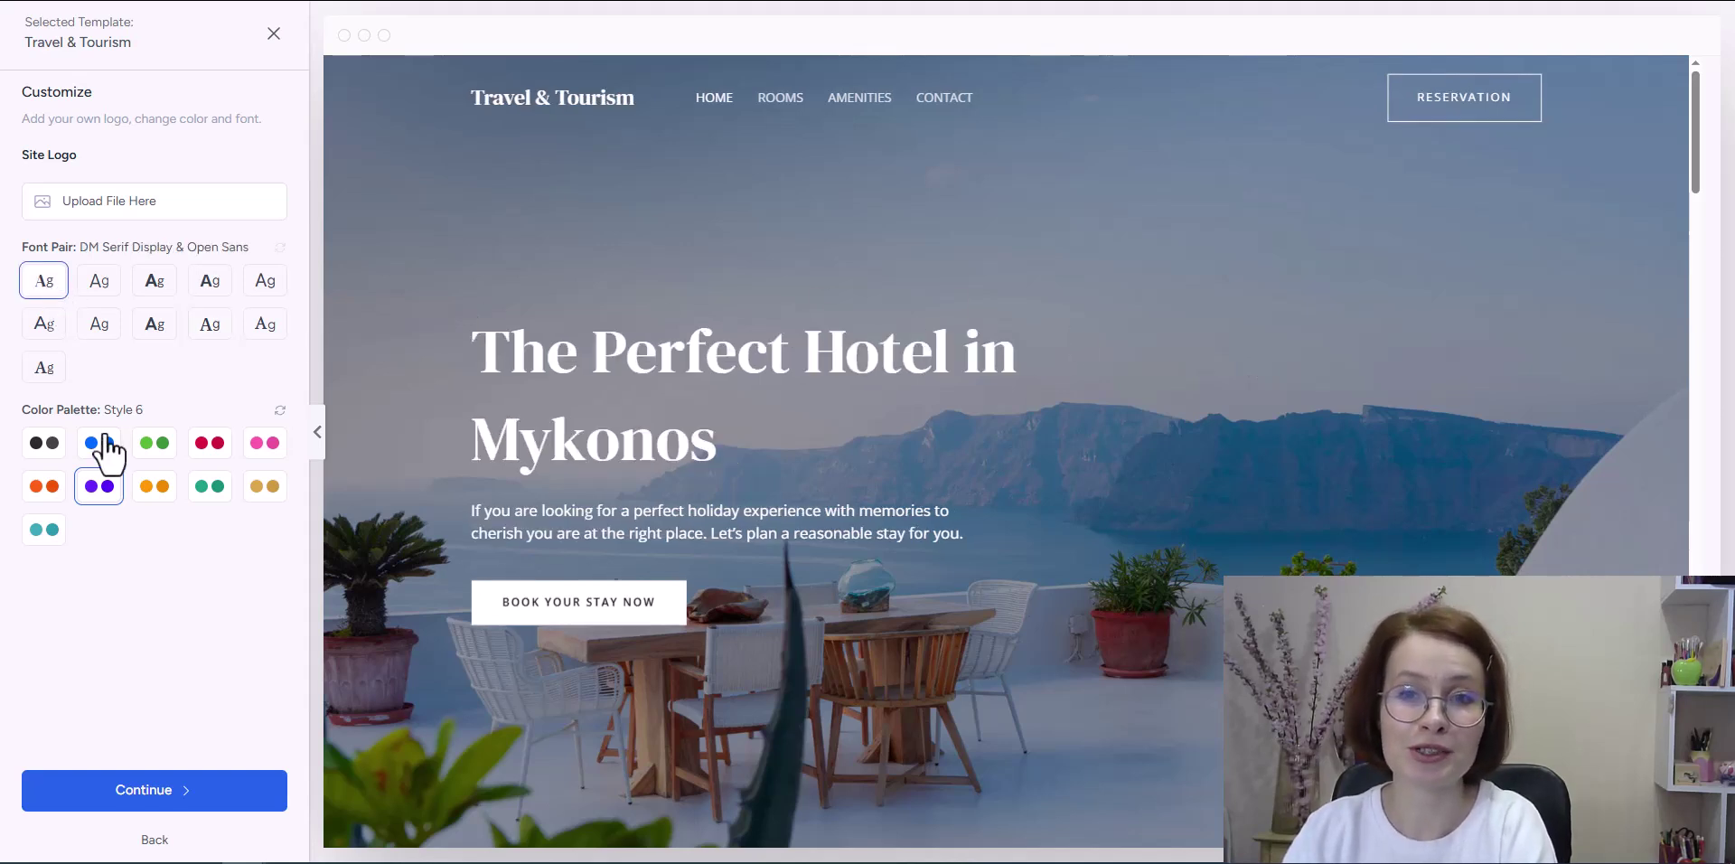
pyautogui.click(38, 443)
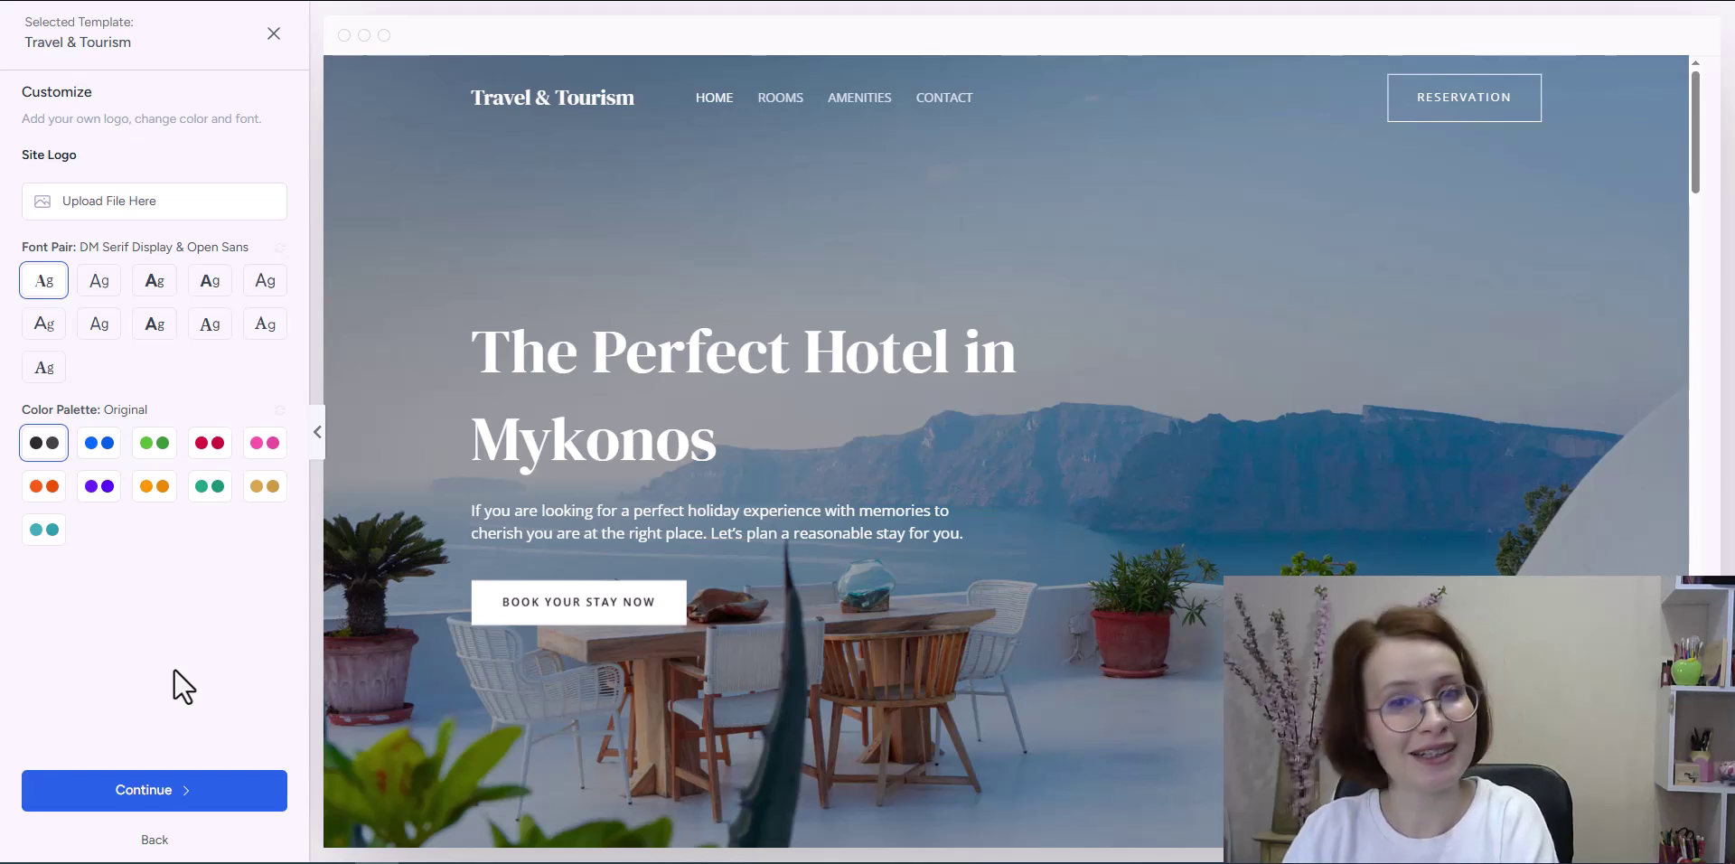
# Step: Continue past the customize screen and the Select features page
pyautogui.click(143, 804)
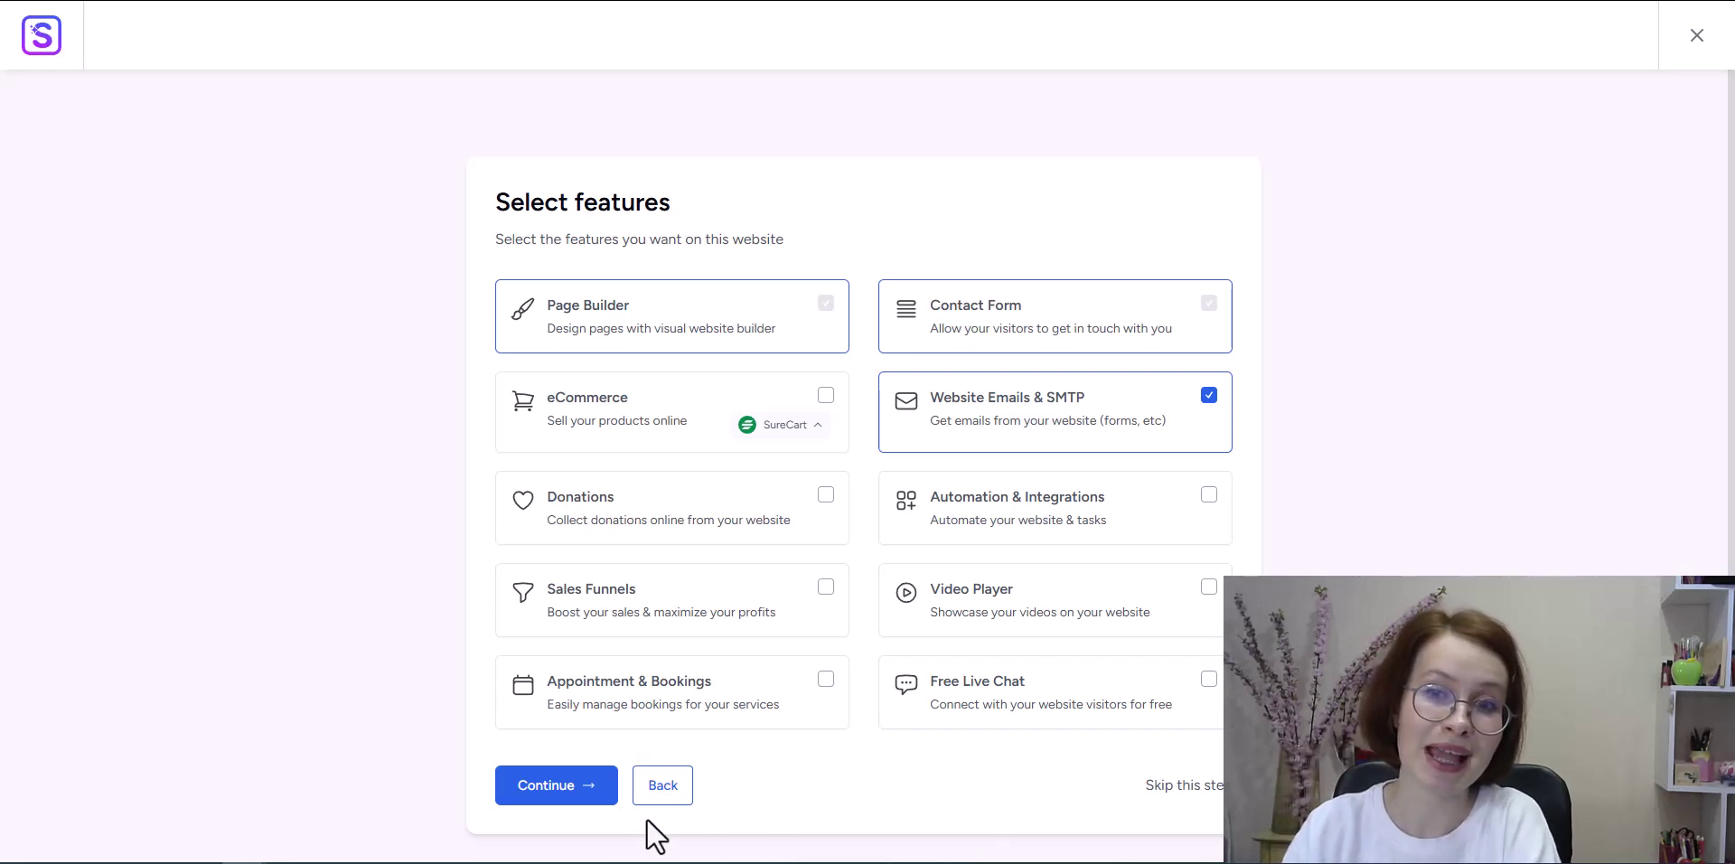
pyautogui.click(546, 798)
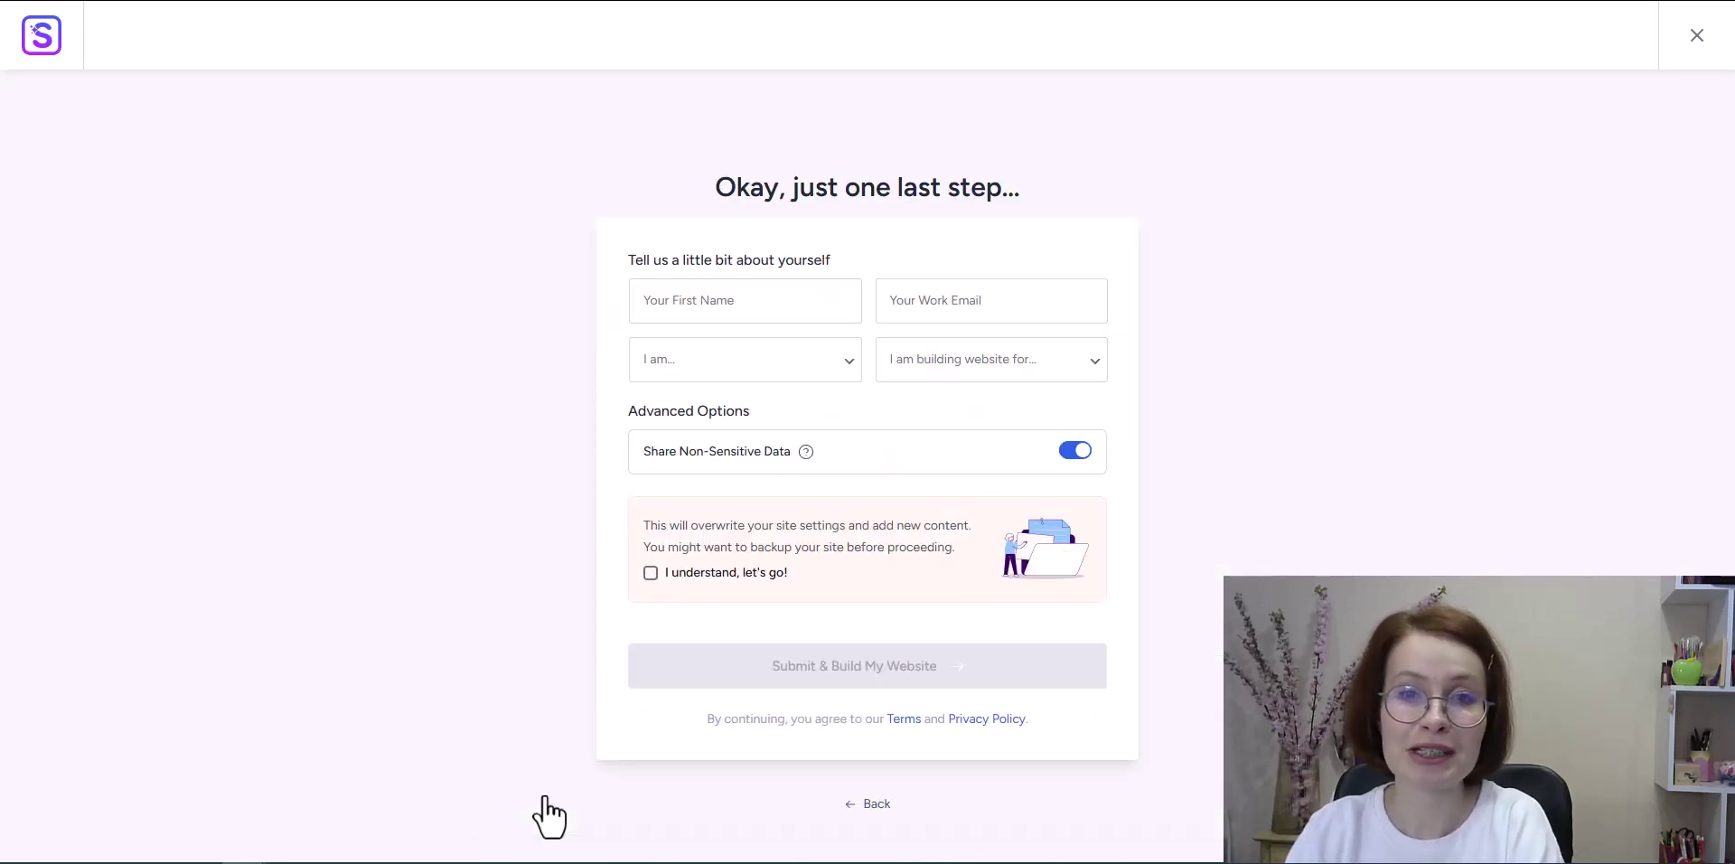
# Step: Enter a first name and work email, choose Beginner and Myself/My Company, and tick the overwrite acknowledgement
pyautogui.click(666, 306)
pyautogui.write('Valerie')
pyautogui.click(980, 307)
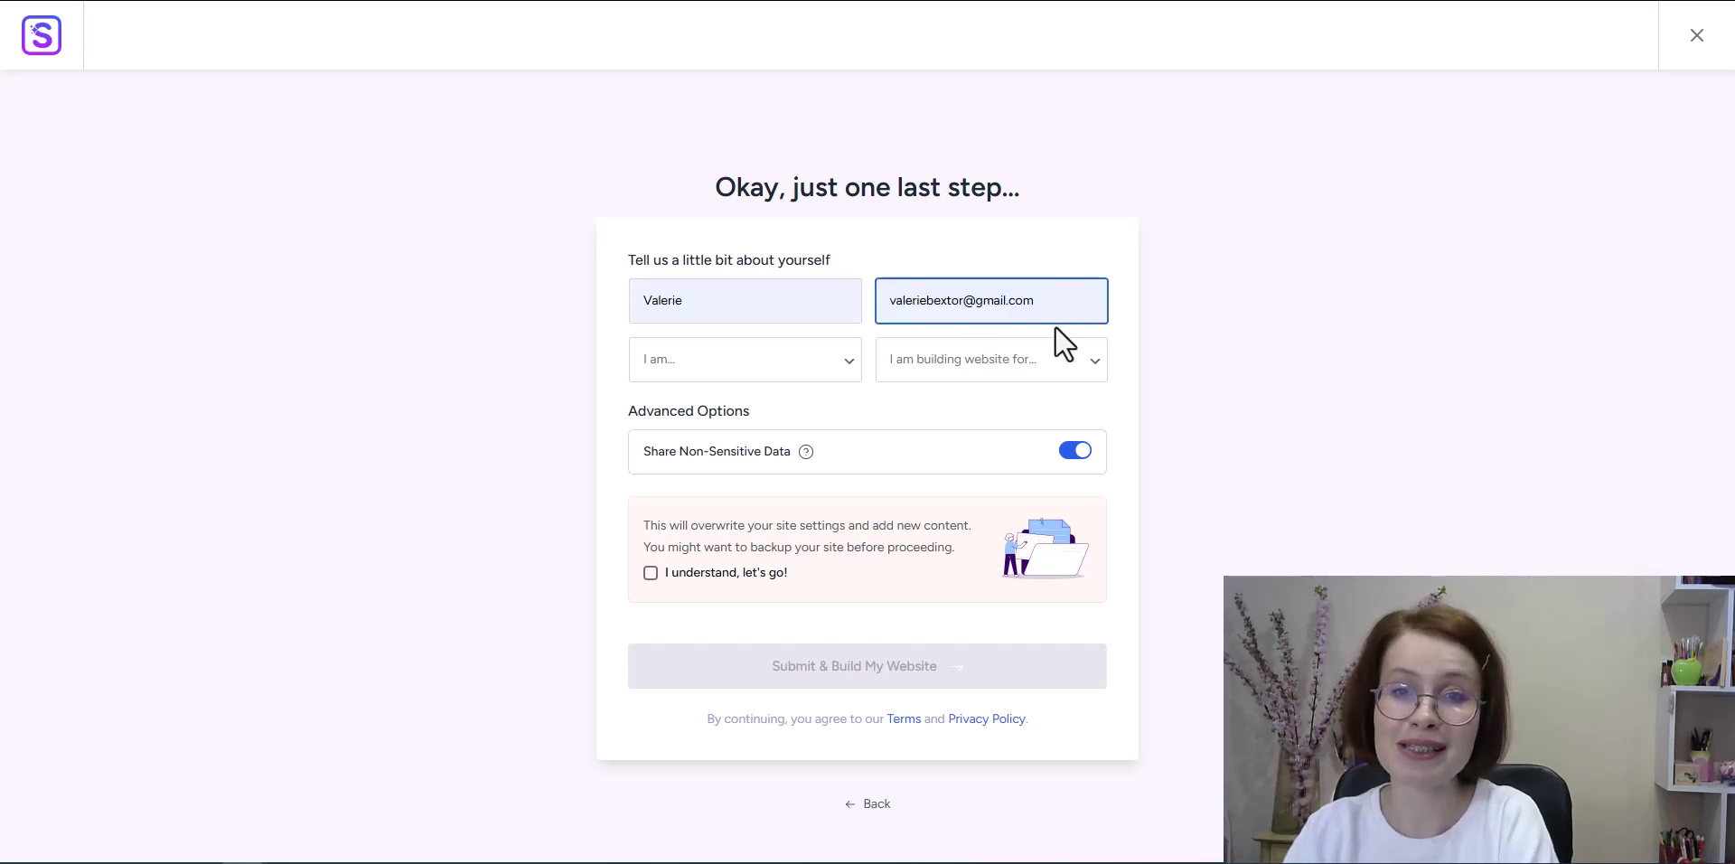
pyautogui.click(818, 371)
pyautogui.click(809, 416)
pyautogui.click(1077, 371)
pyautogui.click(1075, 413)
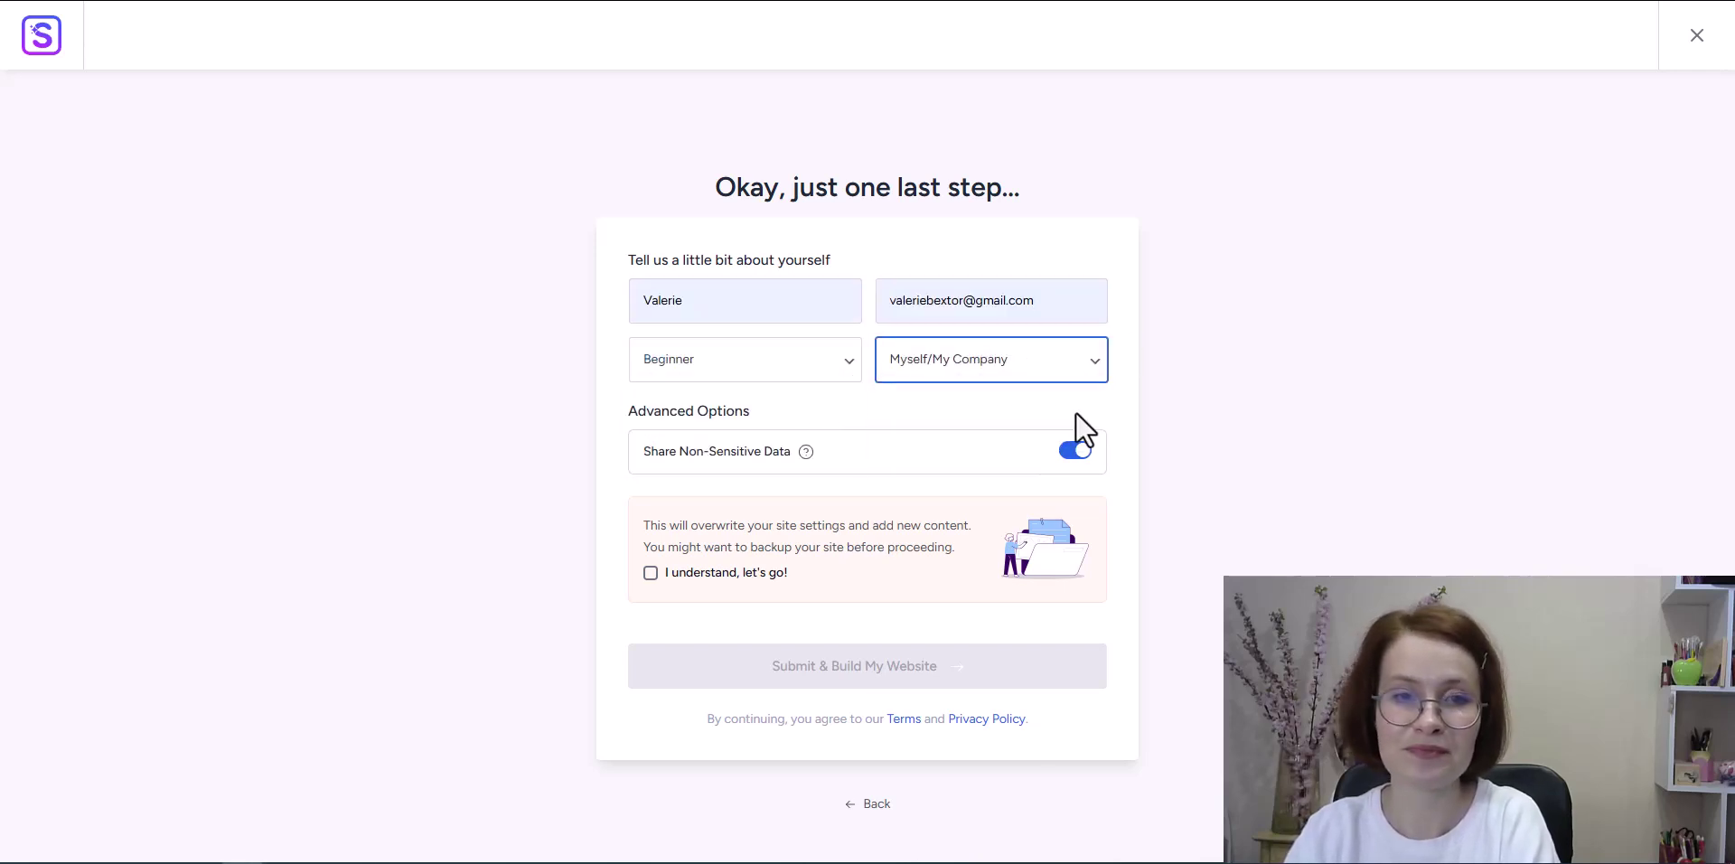
pyautogui.click(651, 575)
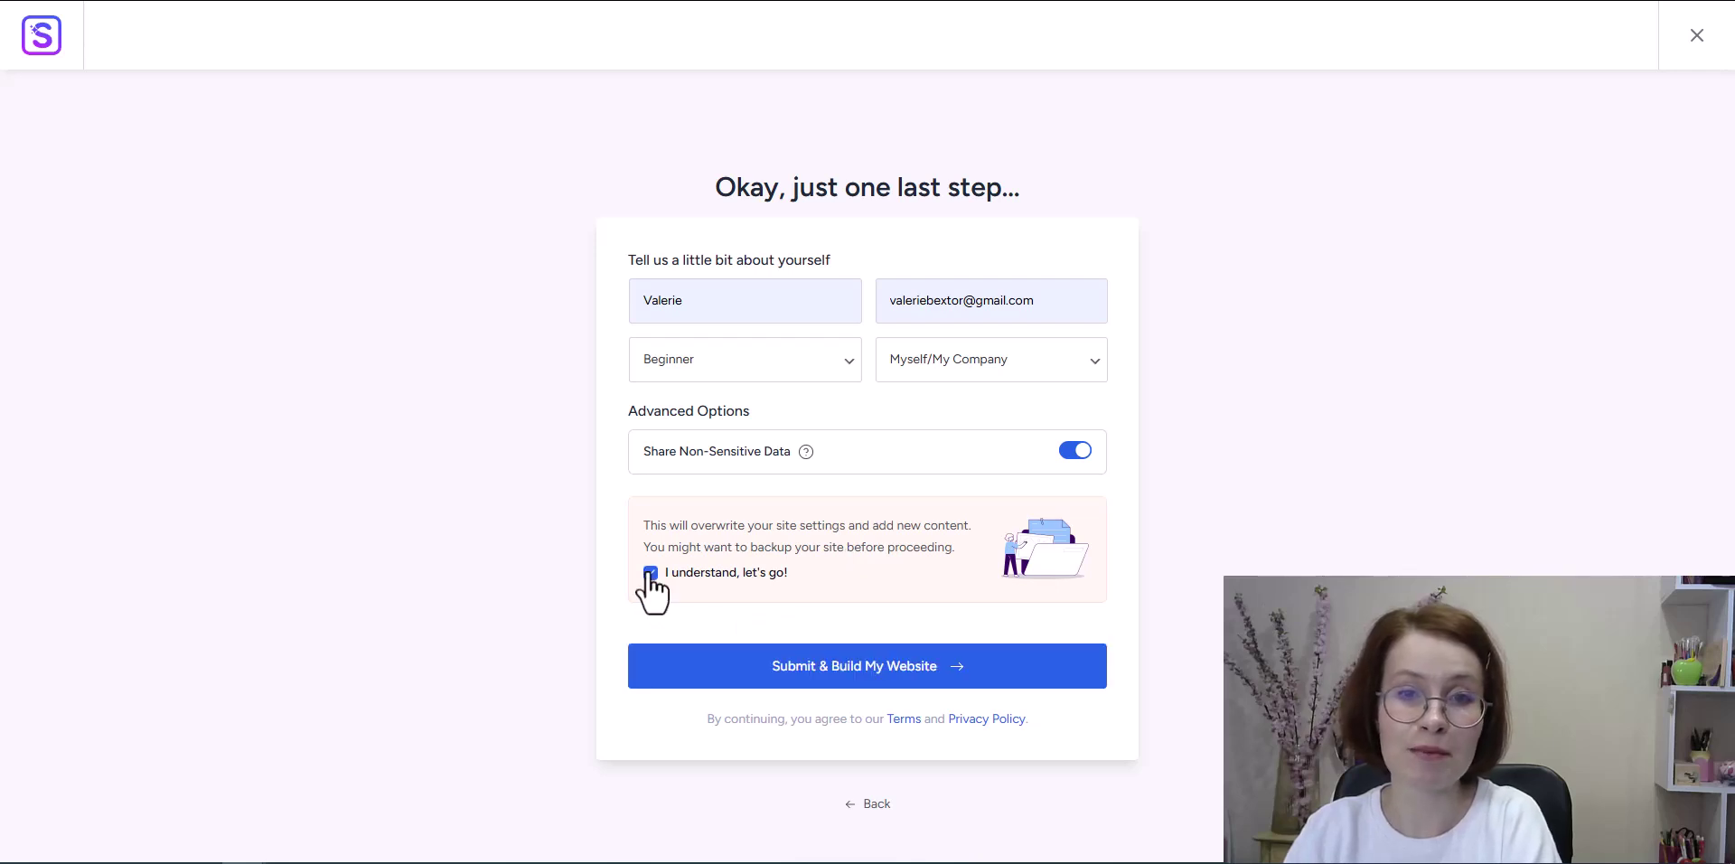
# Step: Submit the form to build the Travel & Tourism website from the template
pyautogui.click(863, 676)
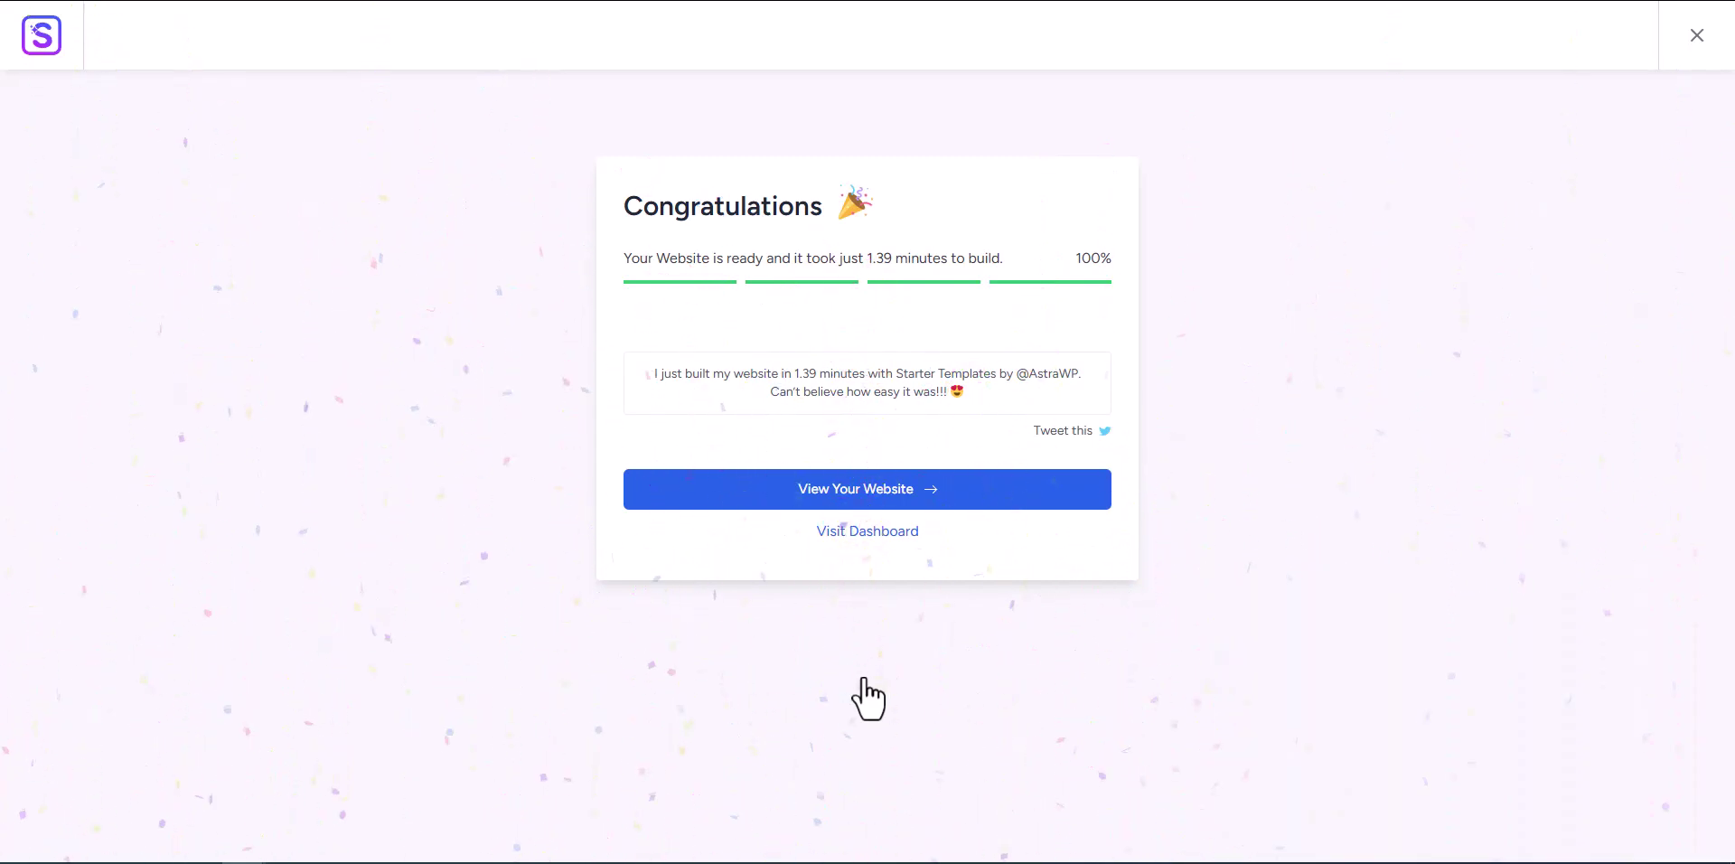
# Step: Leave the new Astra Hotel site for the Dashboard's Plugins, dismiss the SMTP notice, and start adding a plugin
pyautogui.click(866, 492)
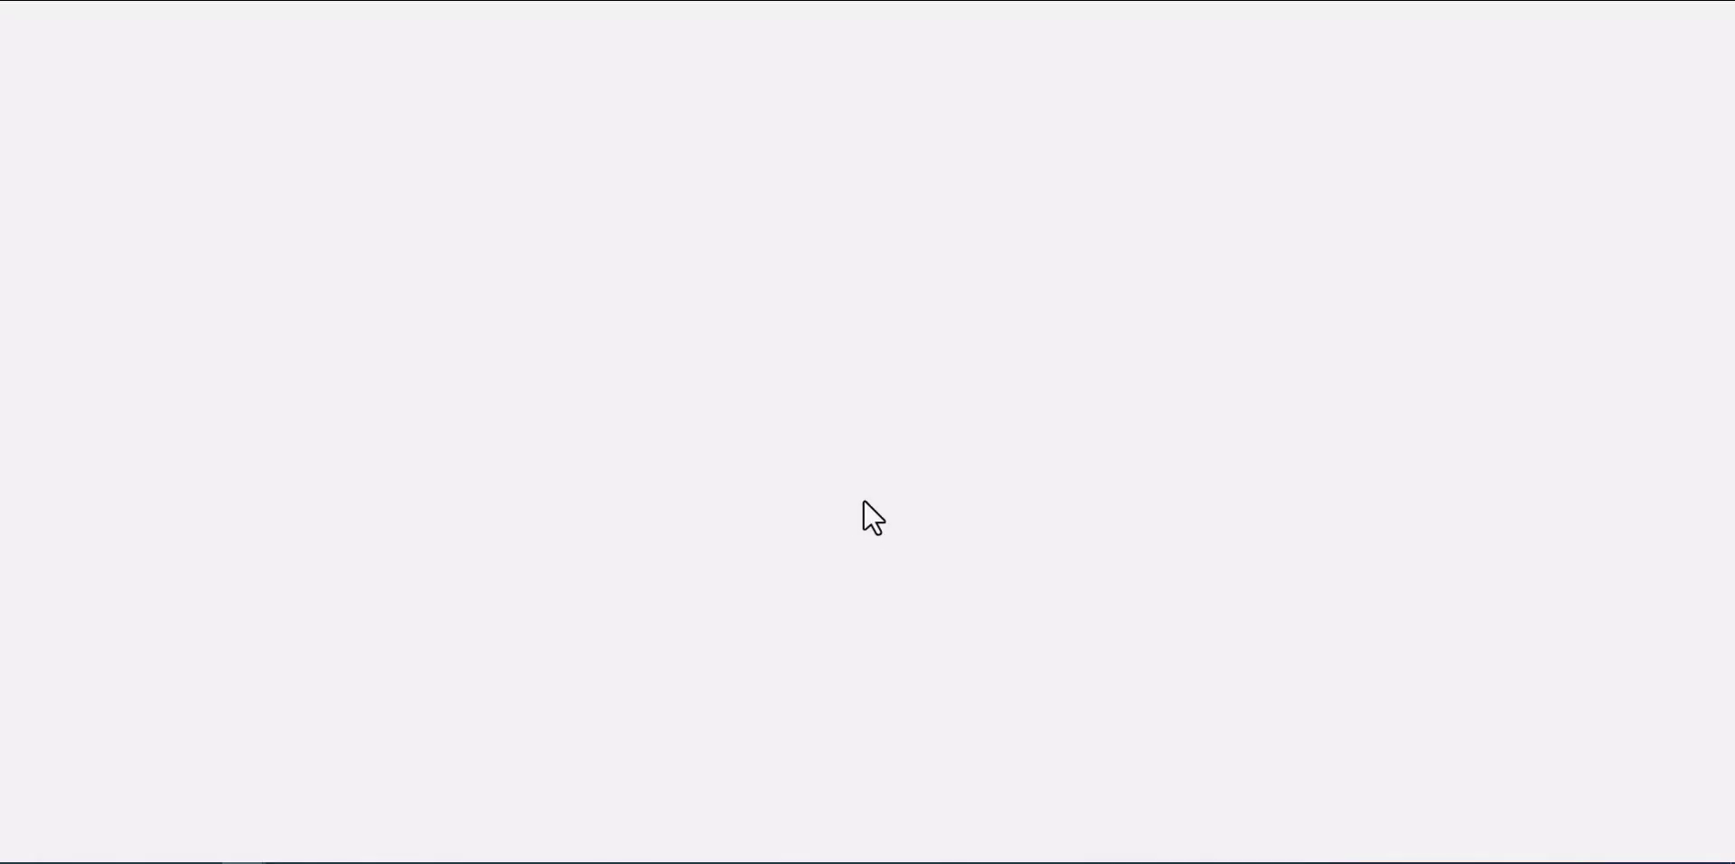
pyautogui.moveTo(80, 16)
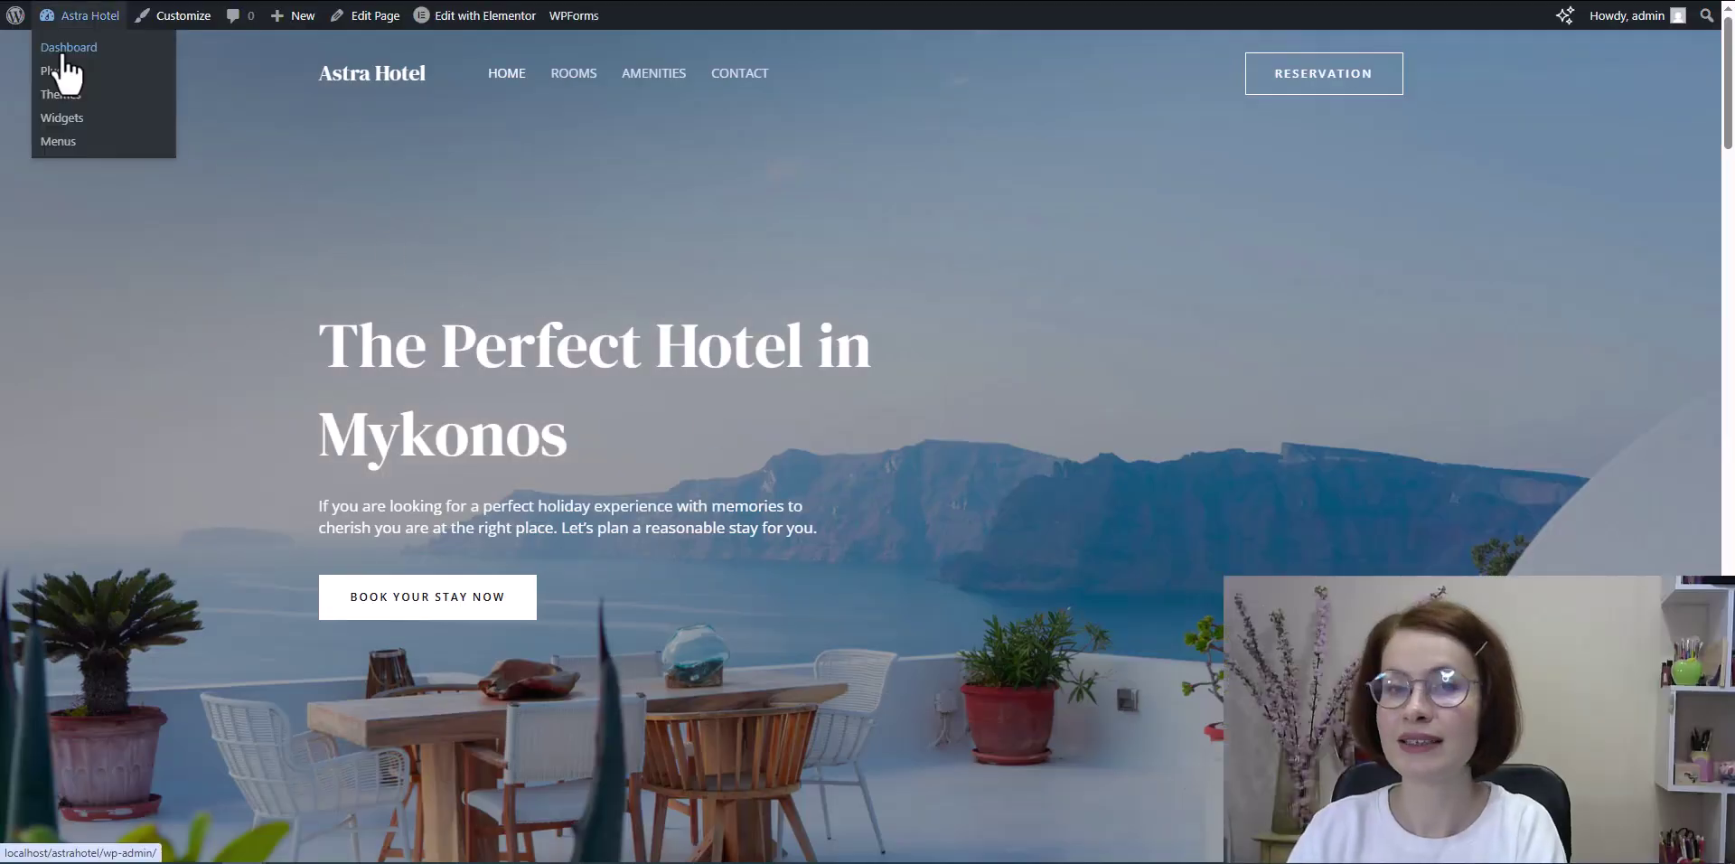
pyautogui.click(63, 56)
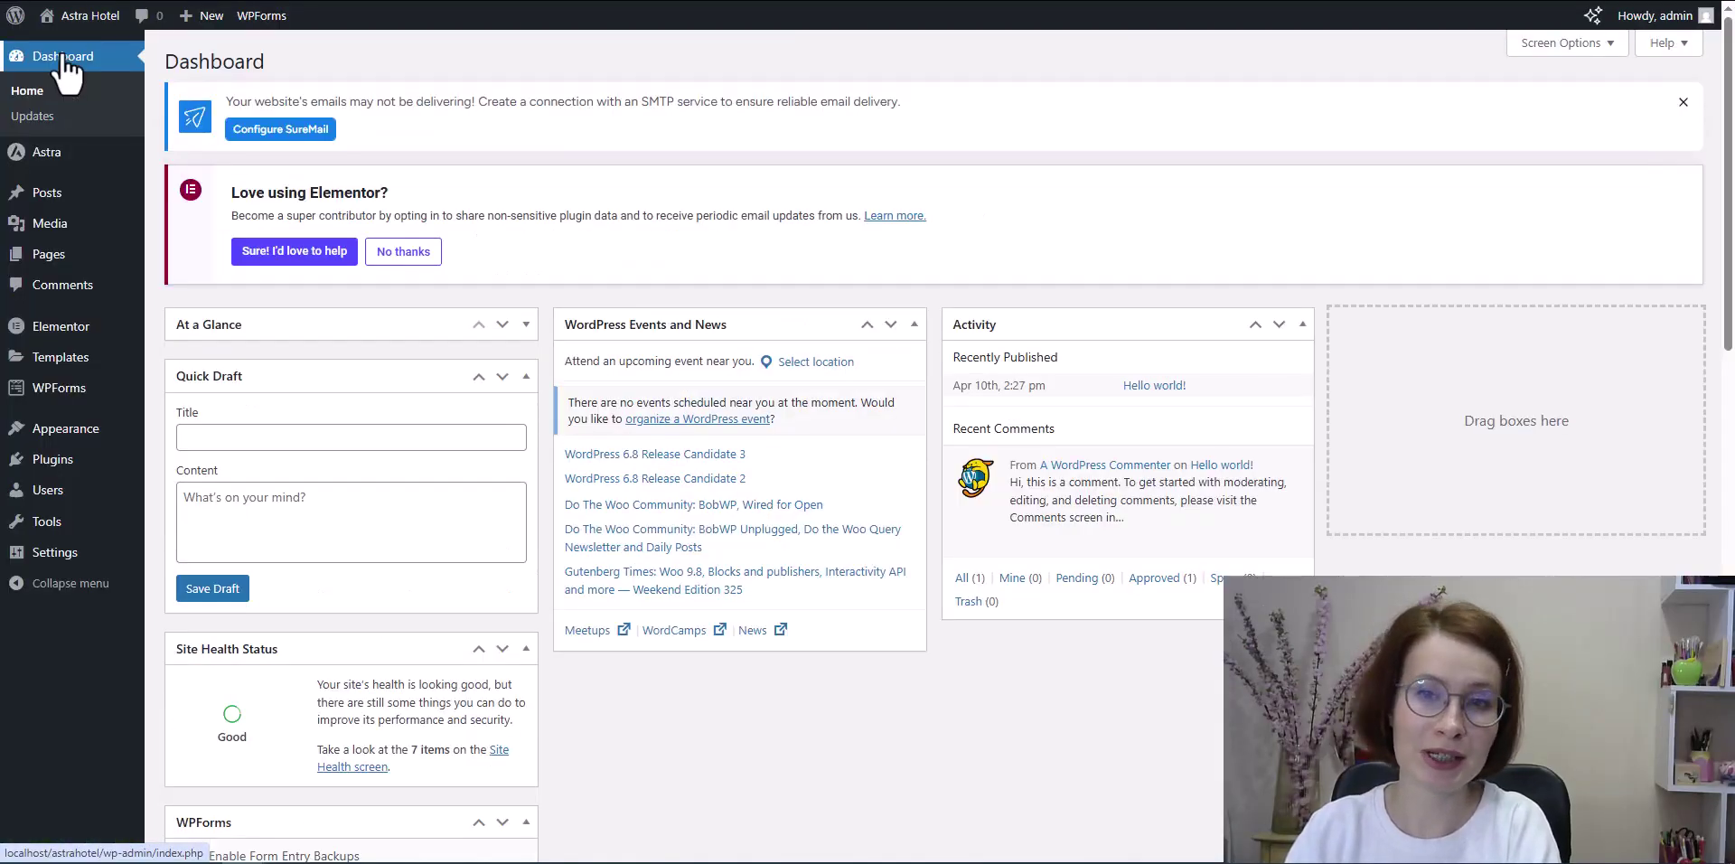
pyautogui.click(18, 466)
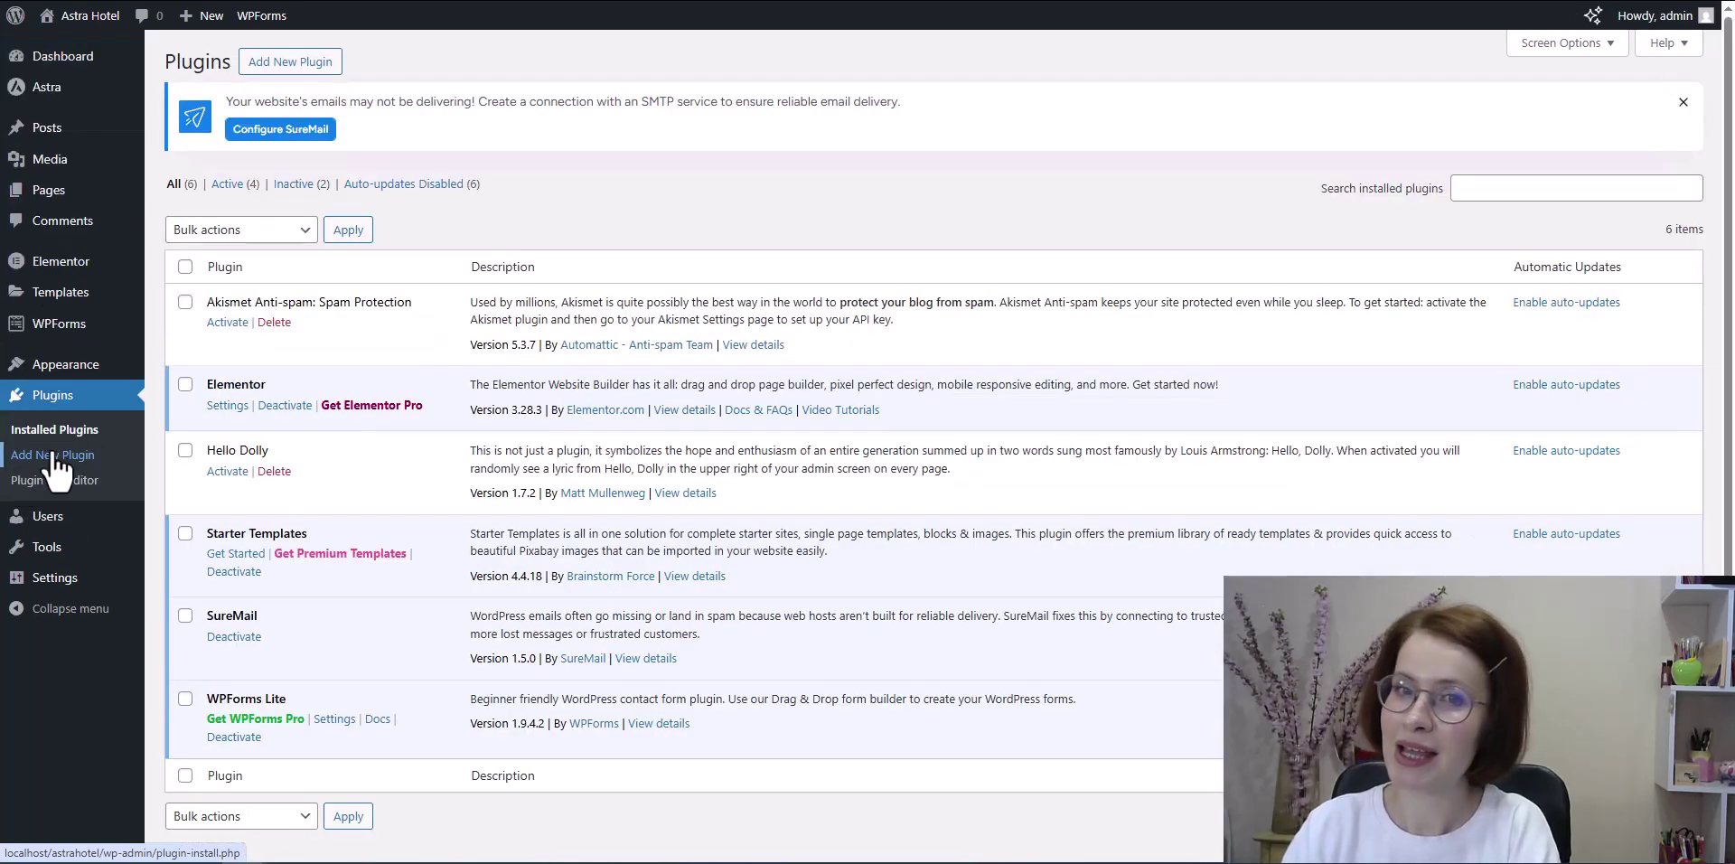
pyautogui.click(1683, 102)
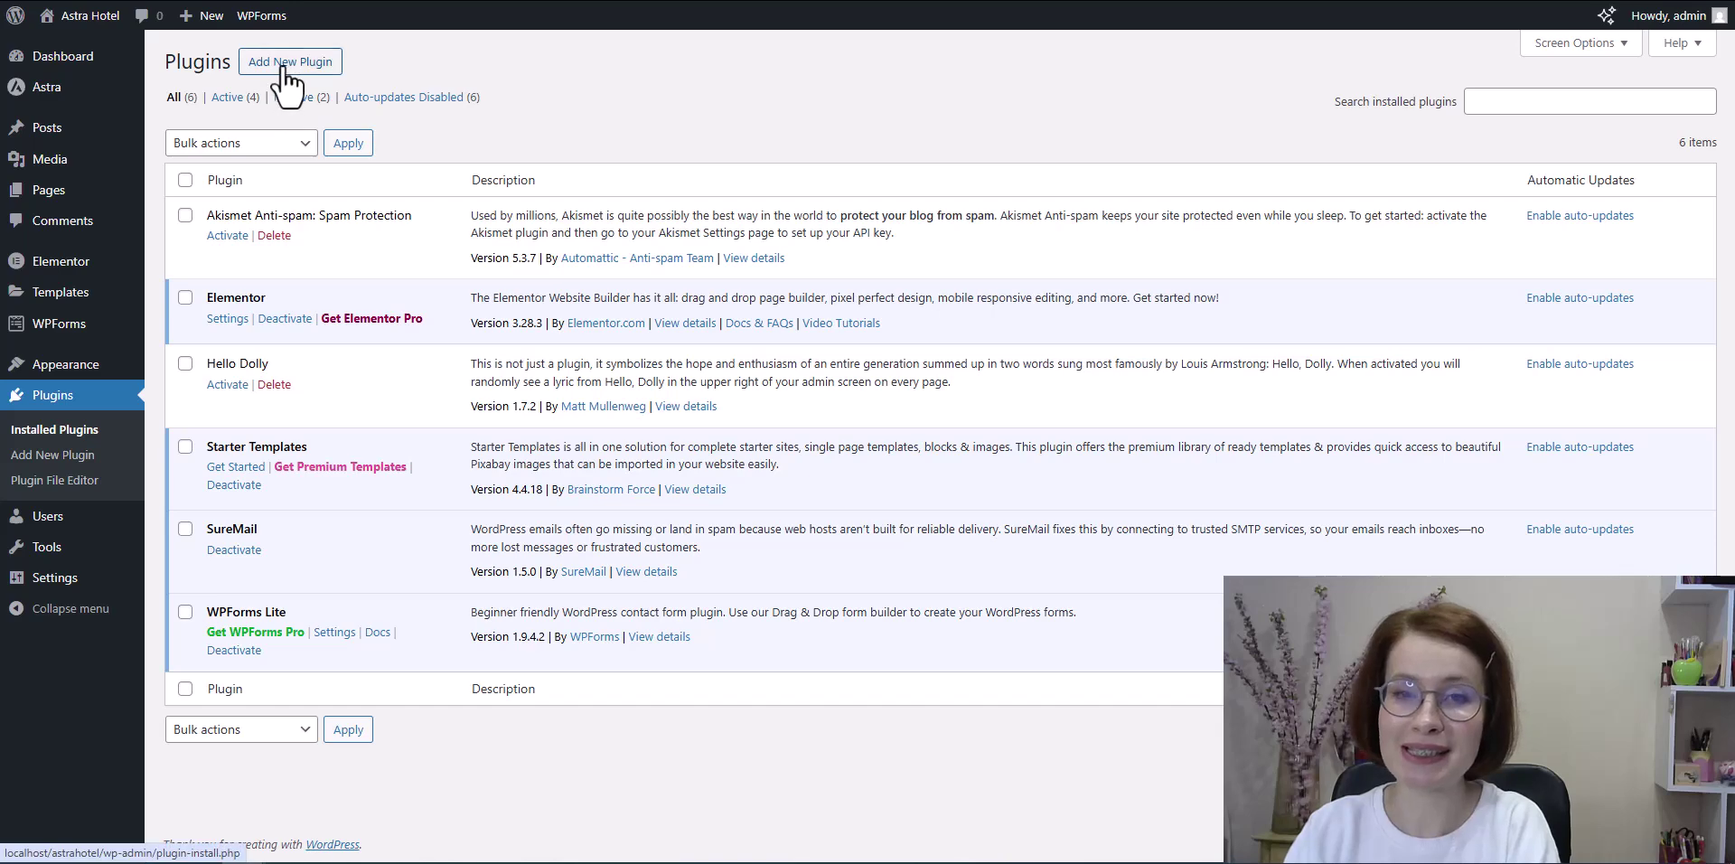
pyautogui.click(282, 71)
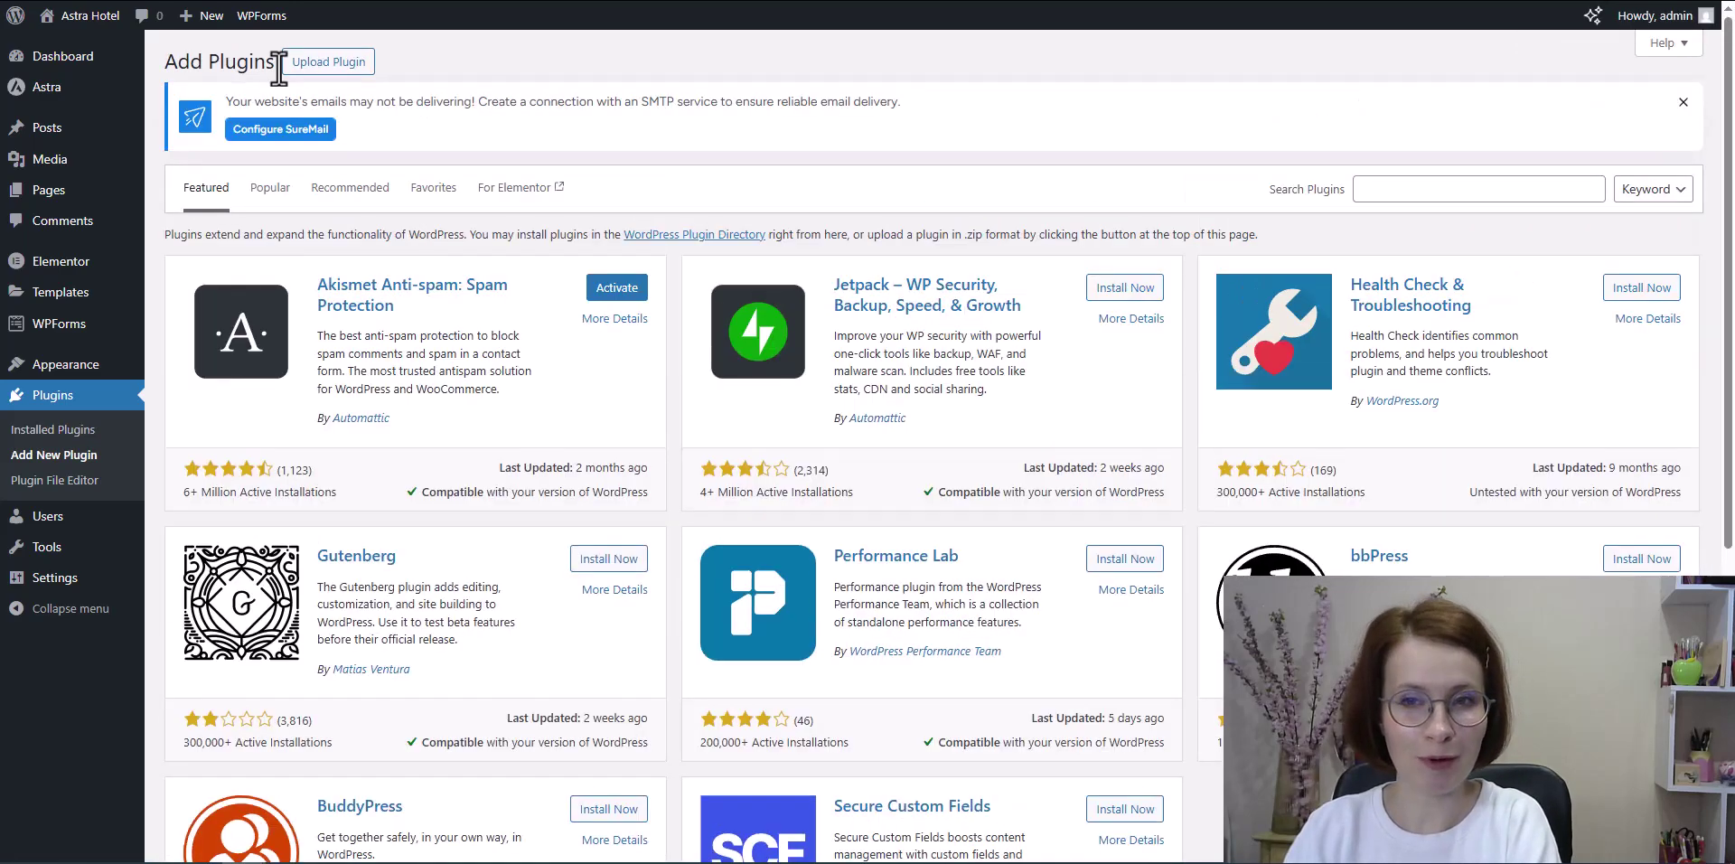
# Step: Upload motopress-hotel-booking-5.1.0.zip from the Downloads folder and install it
pyautogui.click(336, 63)
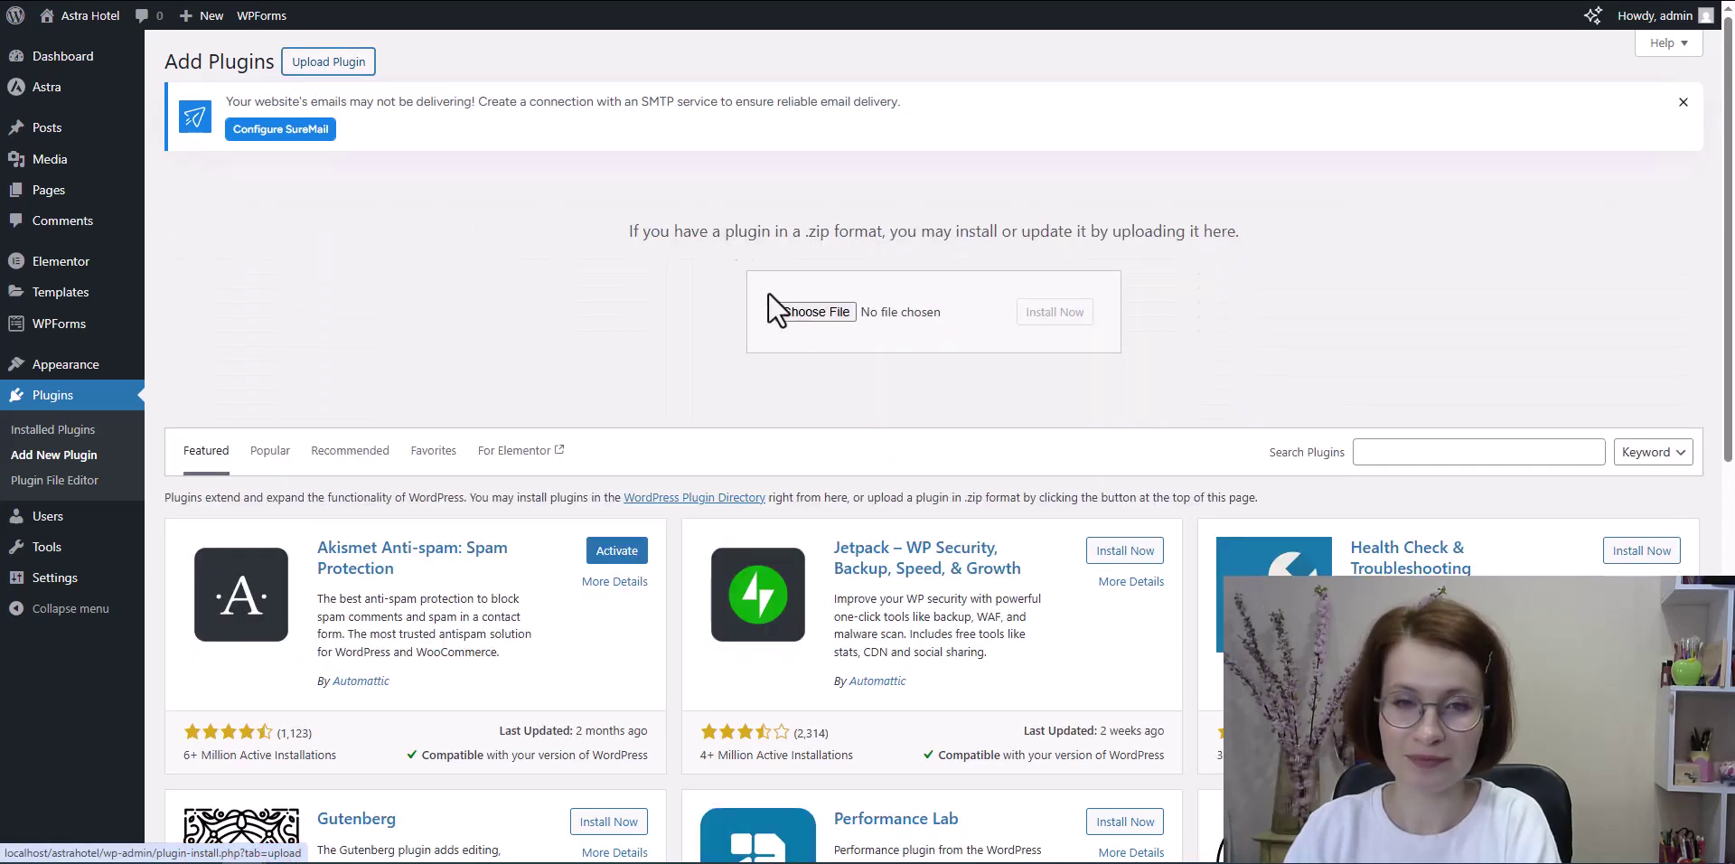
pyautogui.click(813, 314)
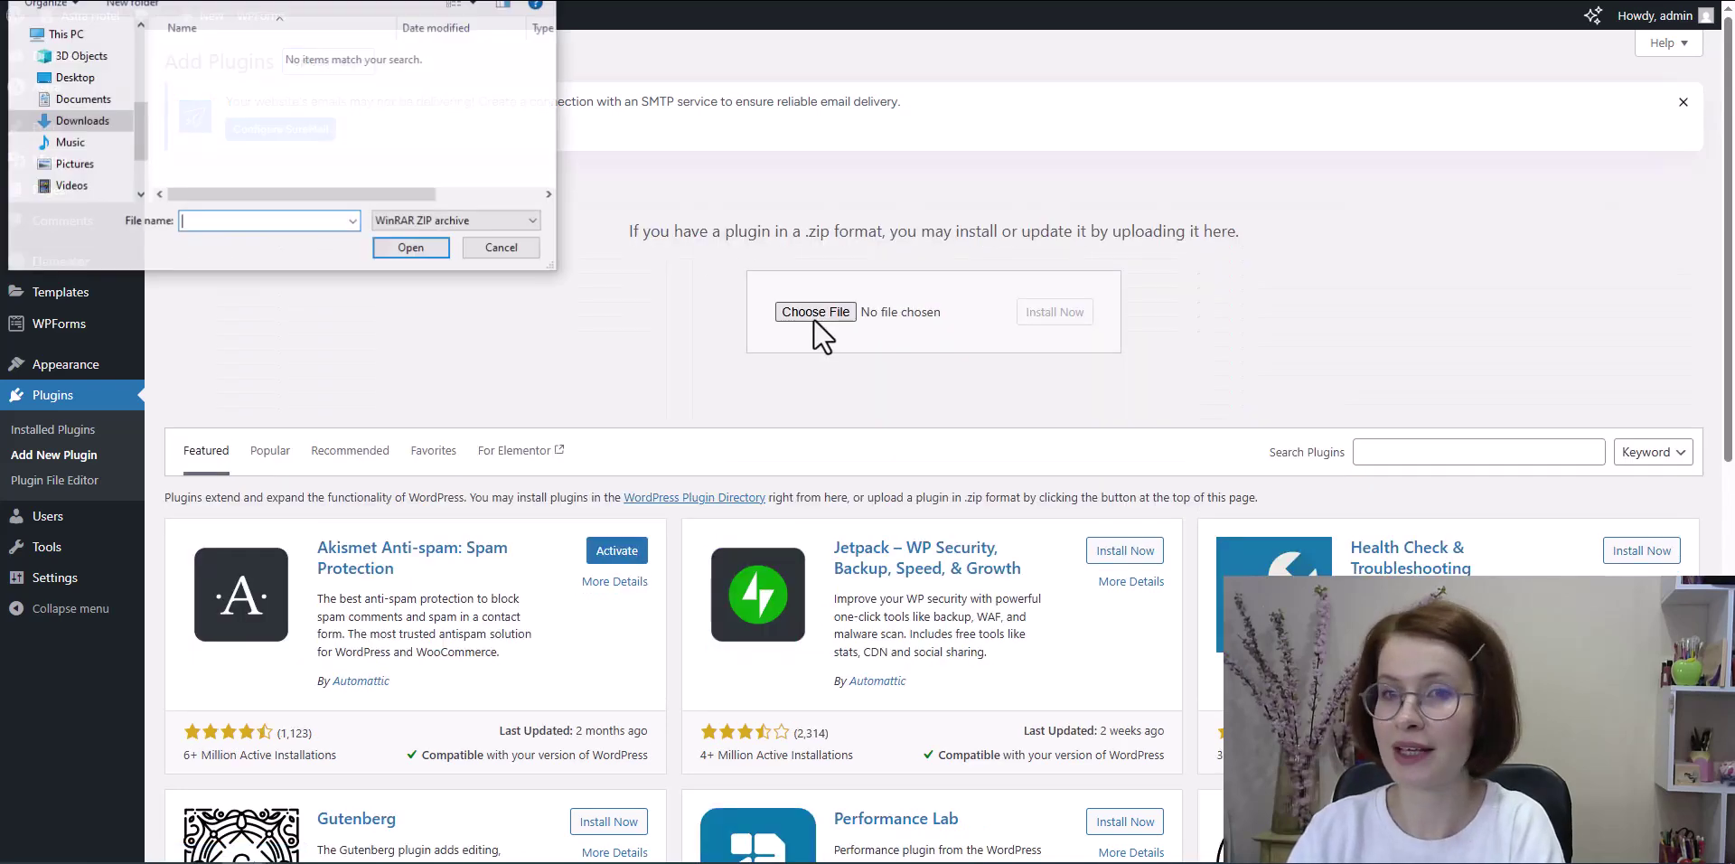
pyautogui.click(90, 122)
pyautogui.click(215, 125)
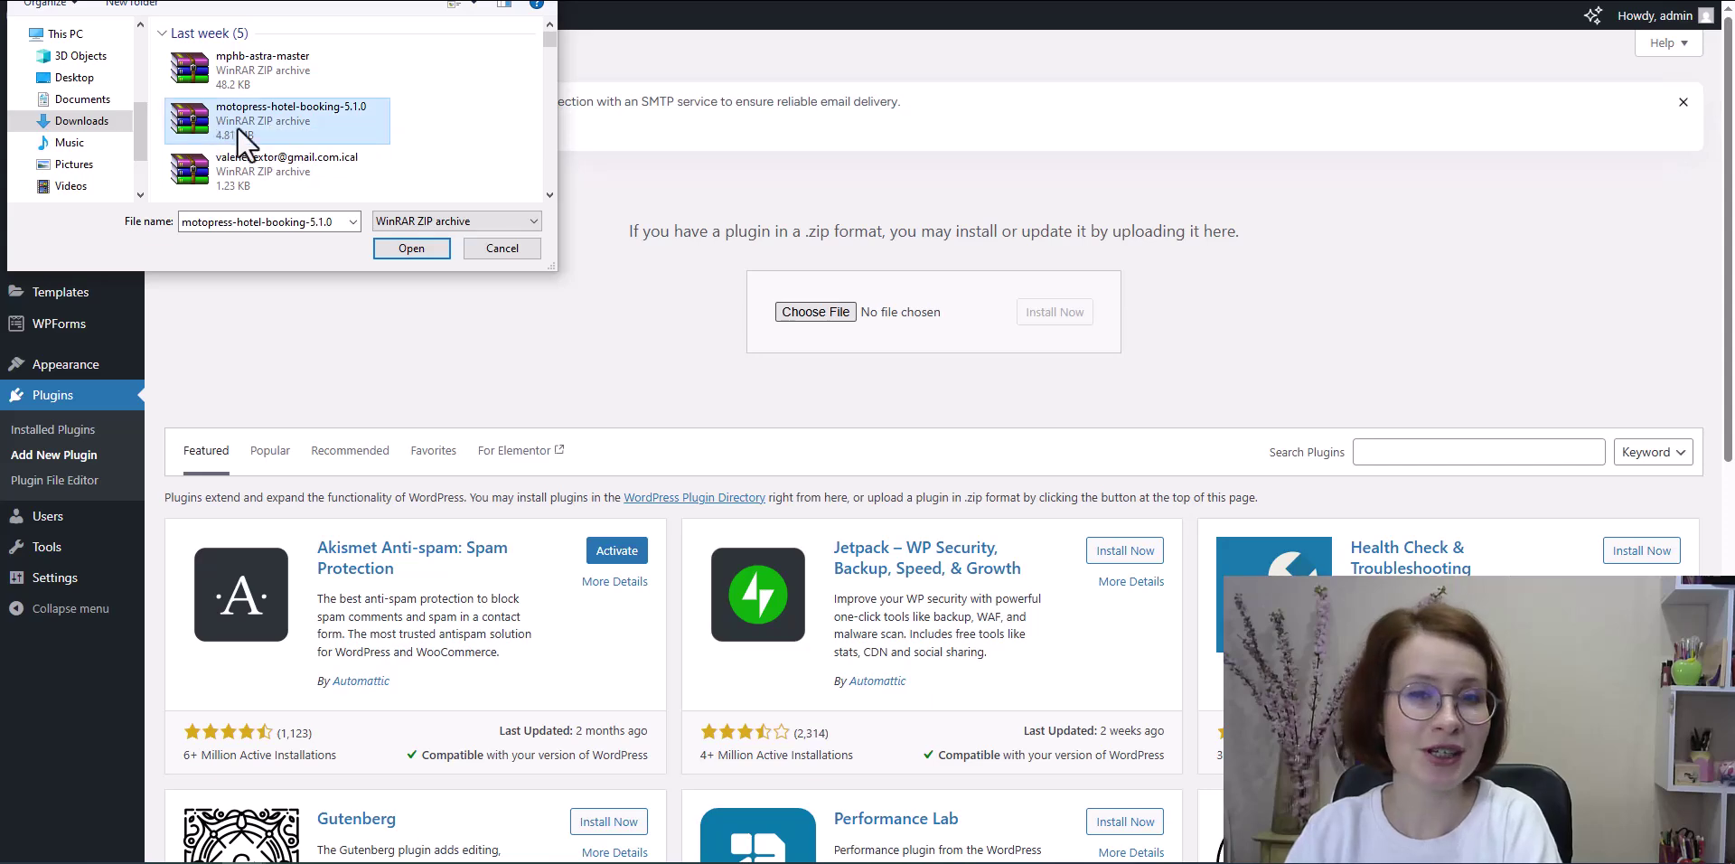
pyautogui.click(411, 249)
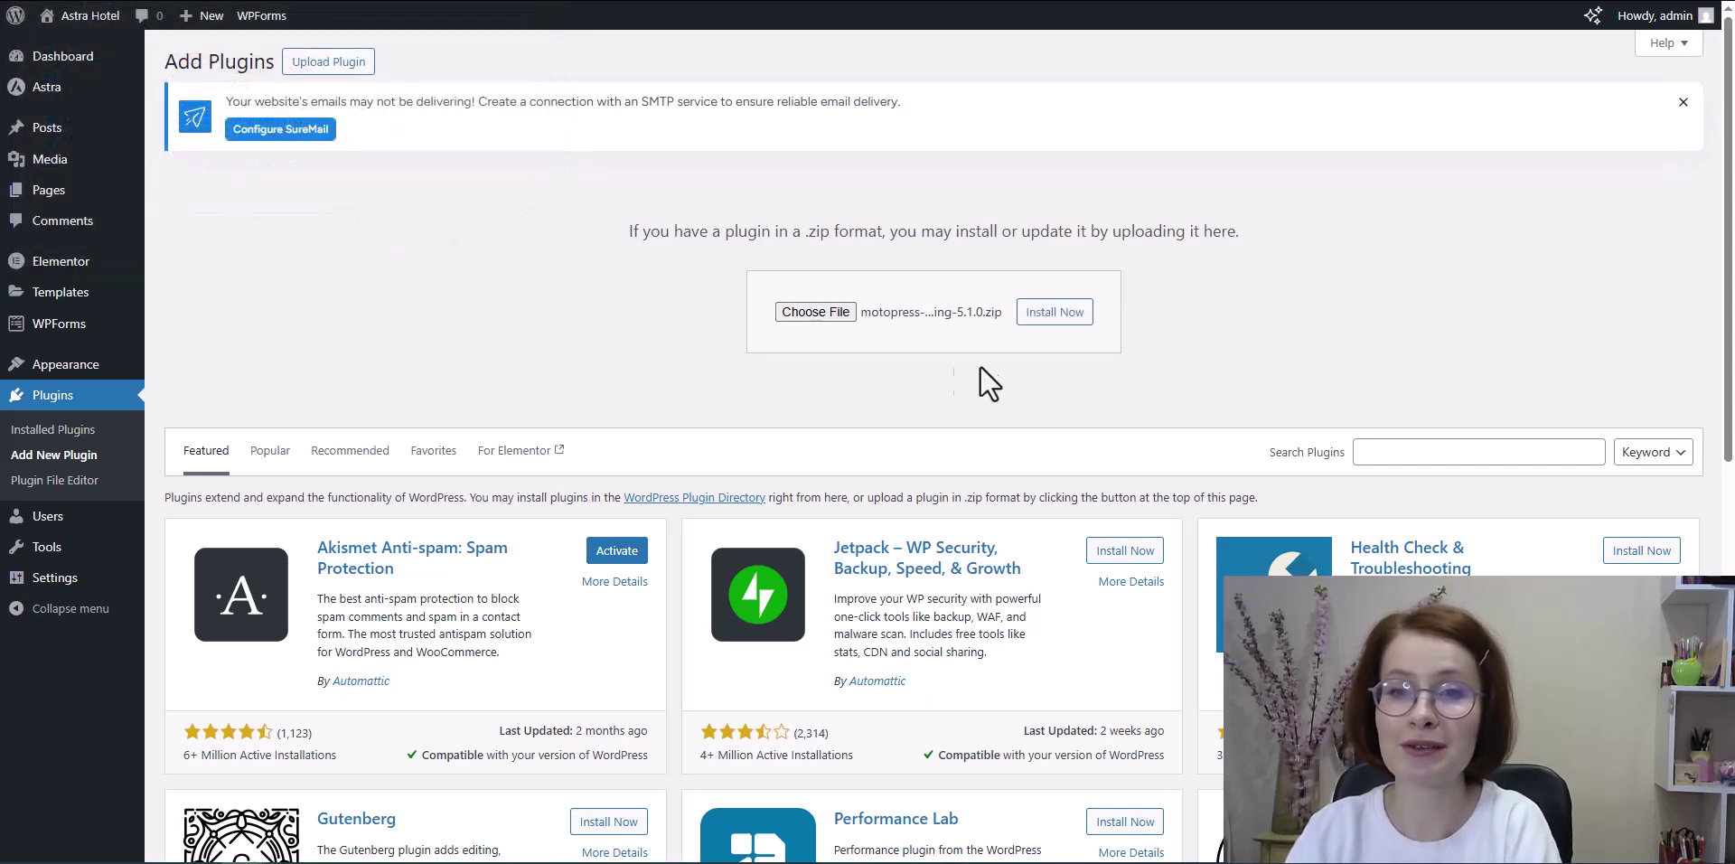
pyautogui.click(1053, 312)
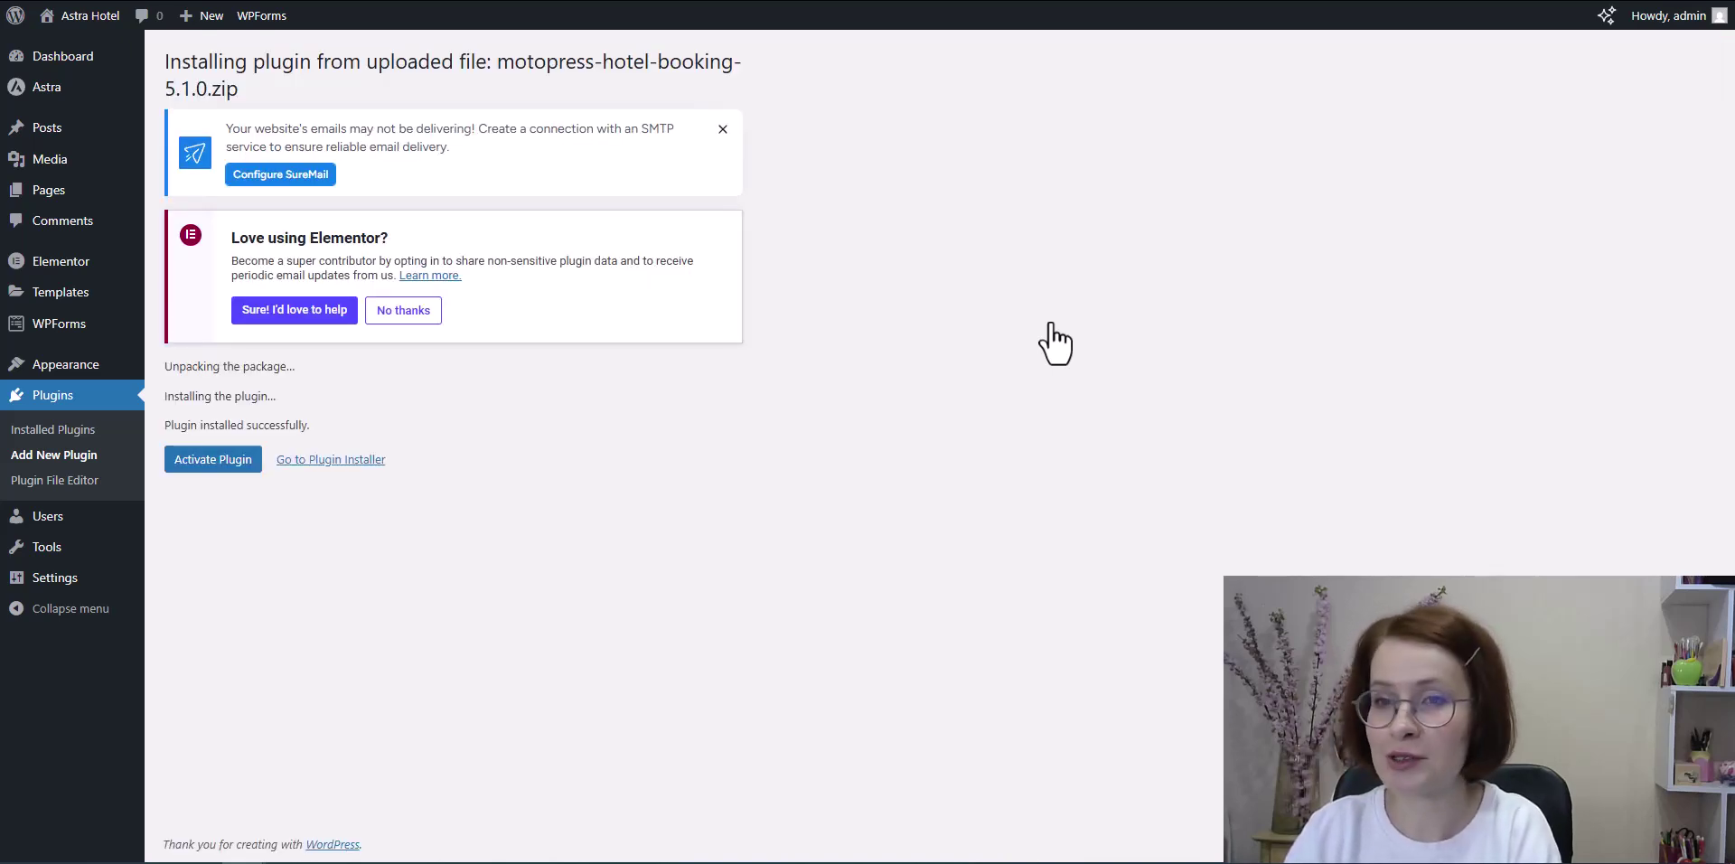
# Step: Activate Hotel Booking, install its required booking pages, and return to Add Plugins
pyautogui.click(205, 467)
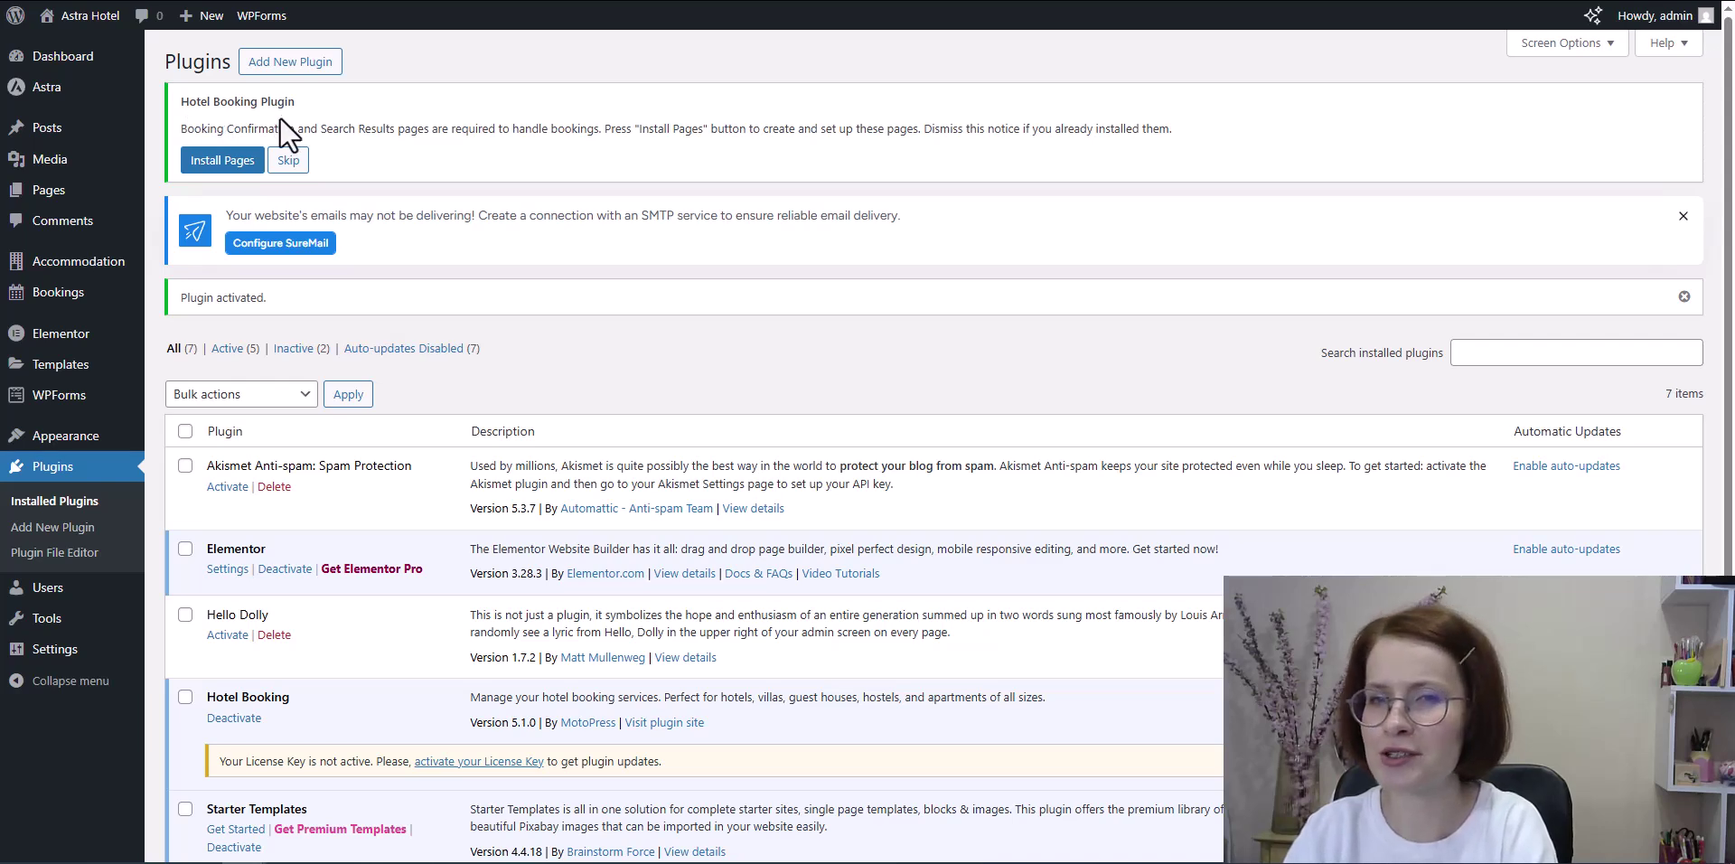
pyautogui.click(205, 172)
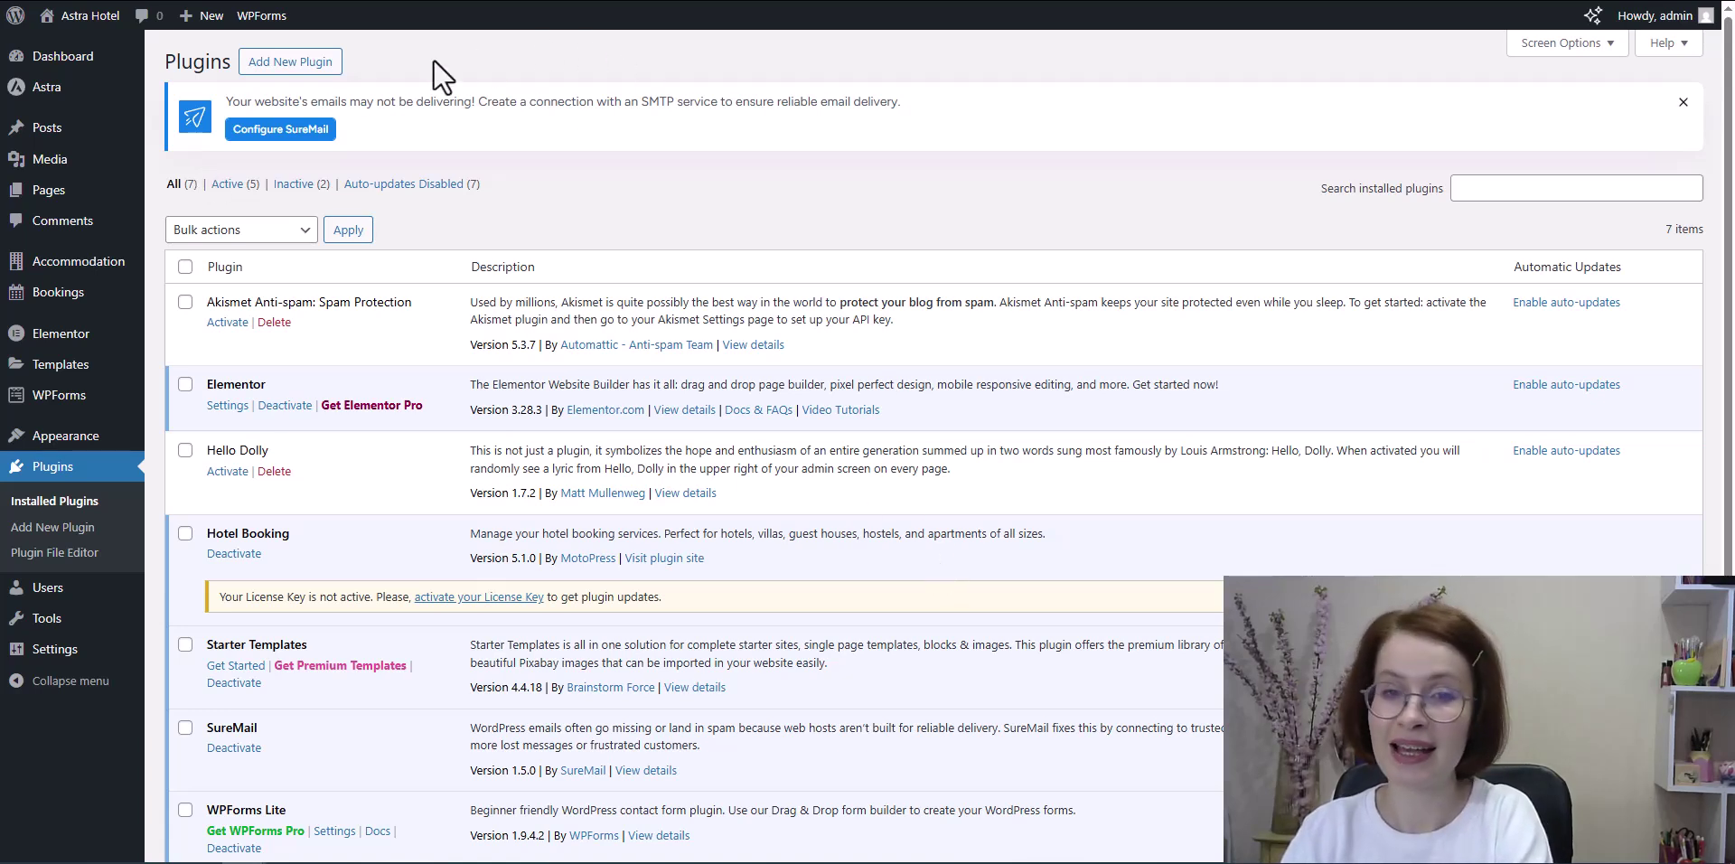
pyautogui.click(283, 79)
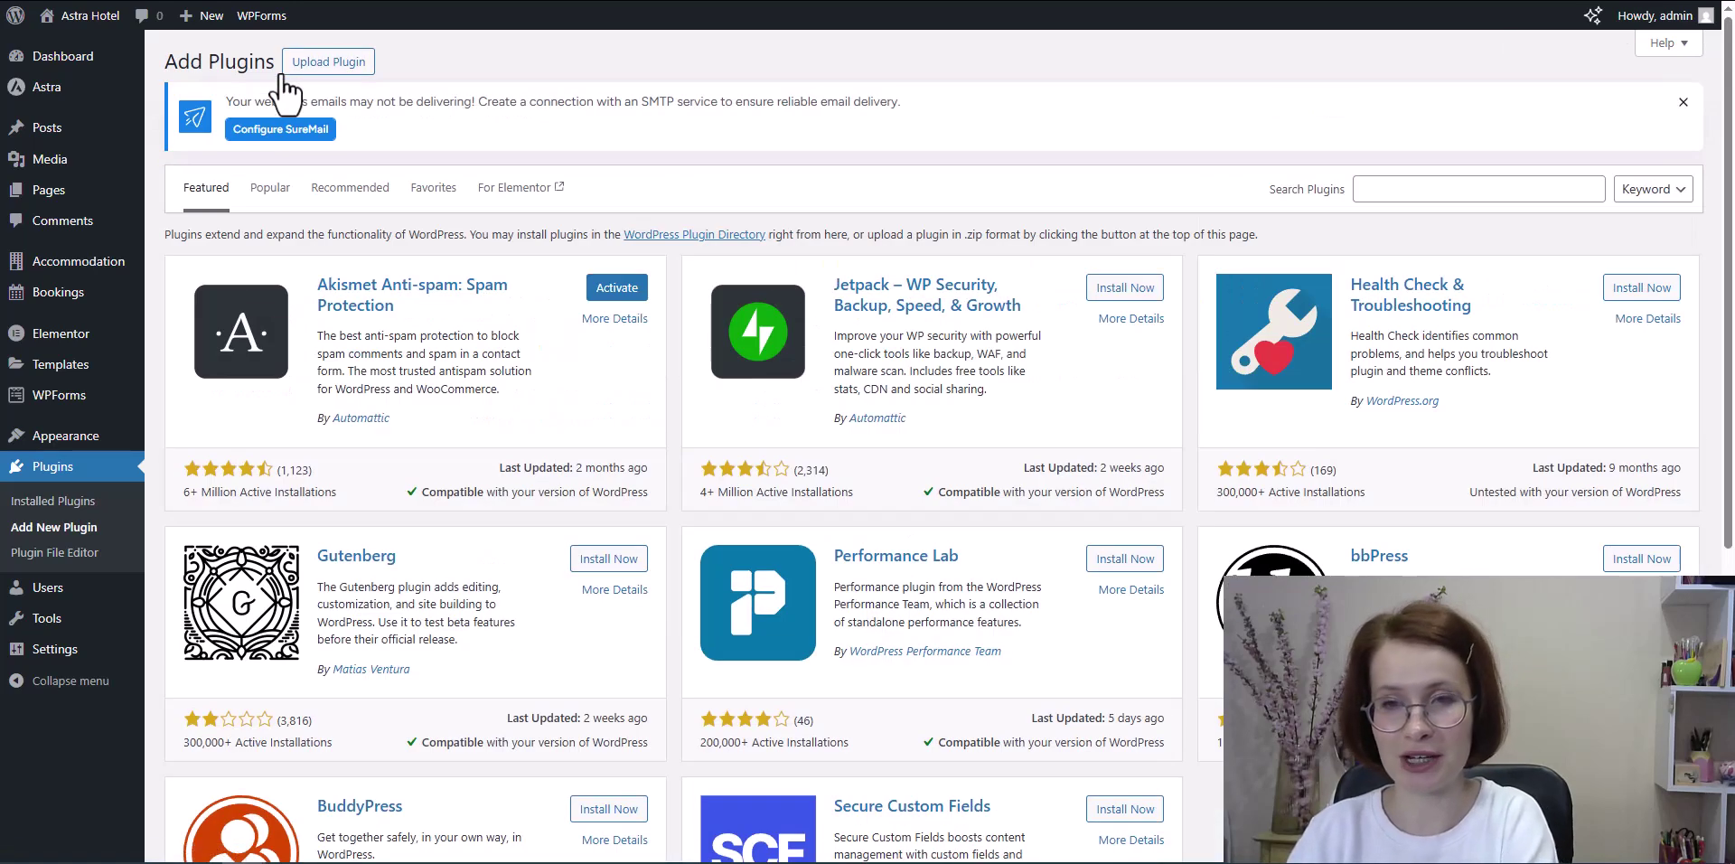
# Step: Search plugins for 'hotel booking' and install Hotel Booking & Elementor Integration
pyautogui.click(1404, 191)
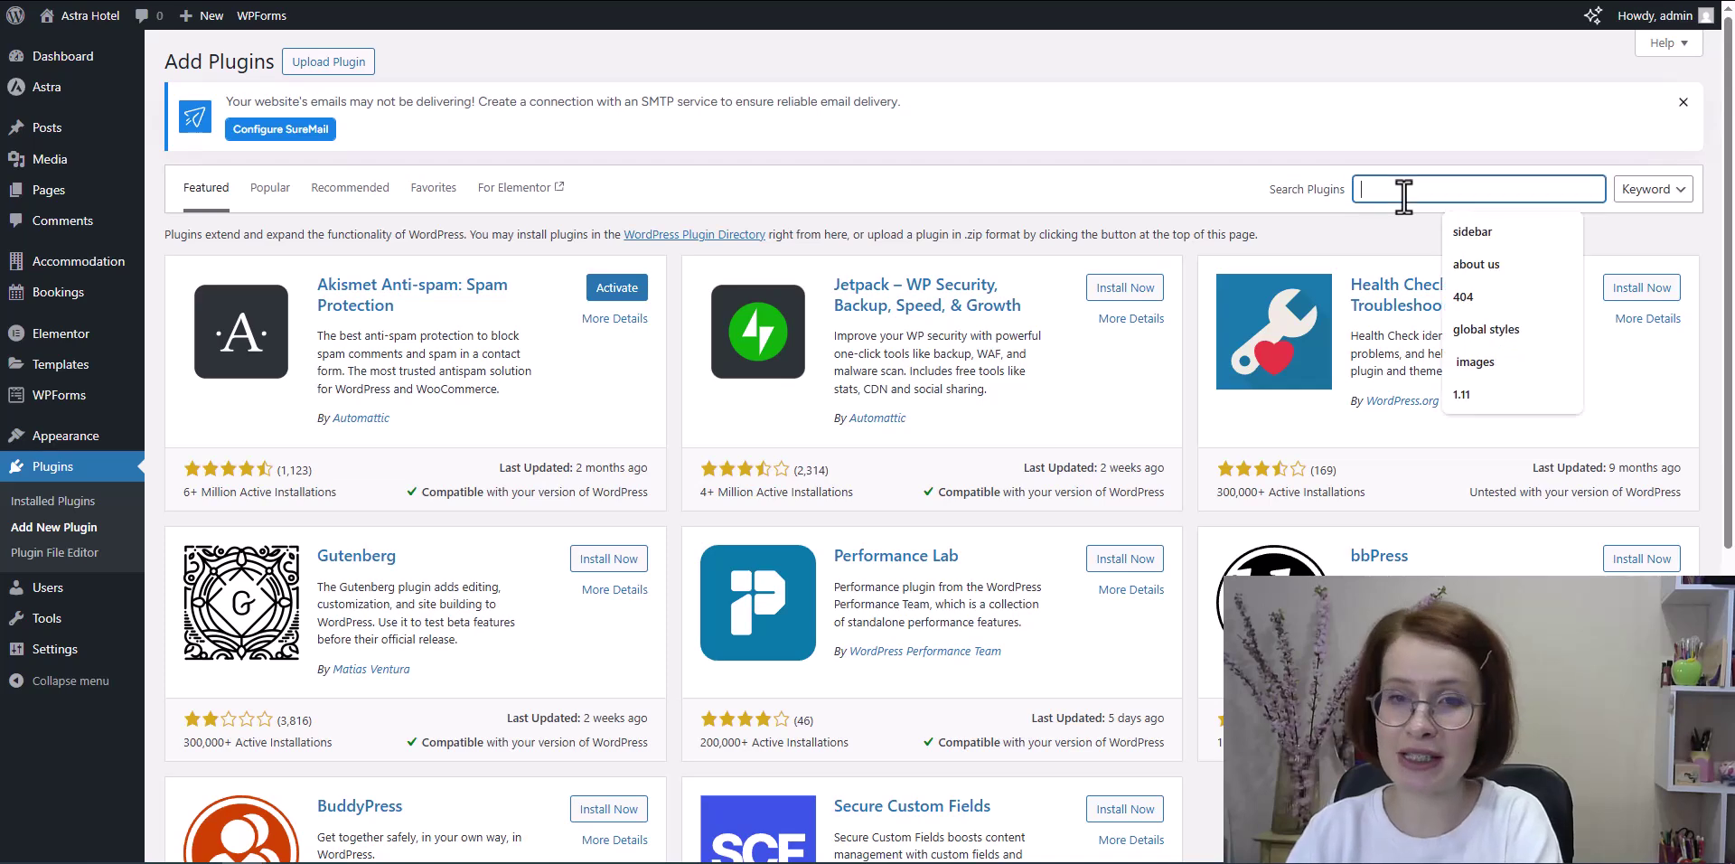
pyautogui.write('hotel')
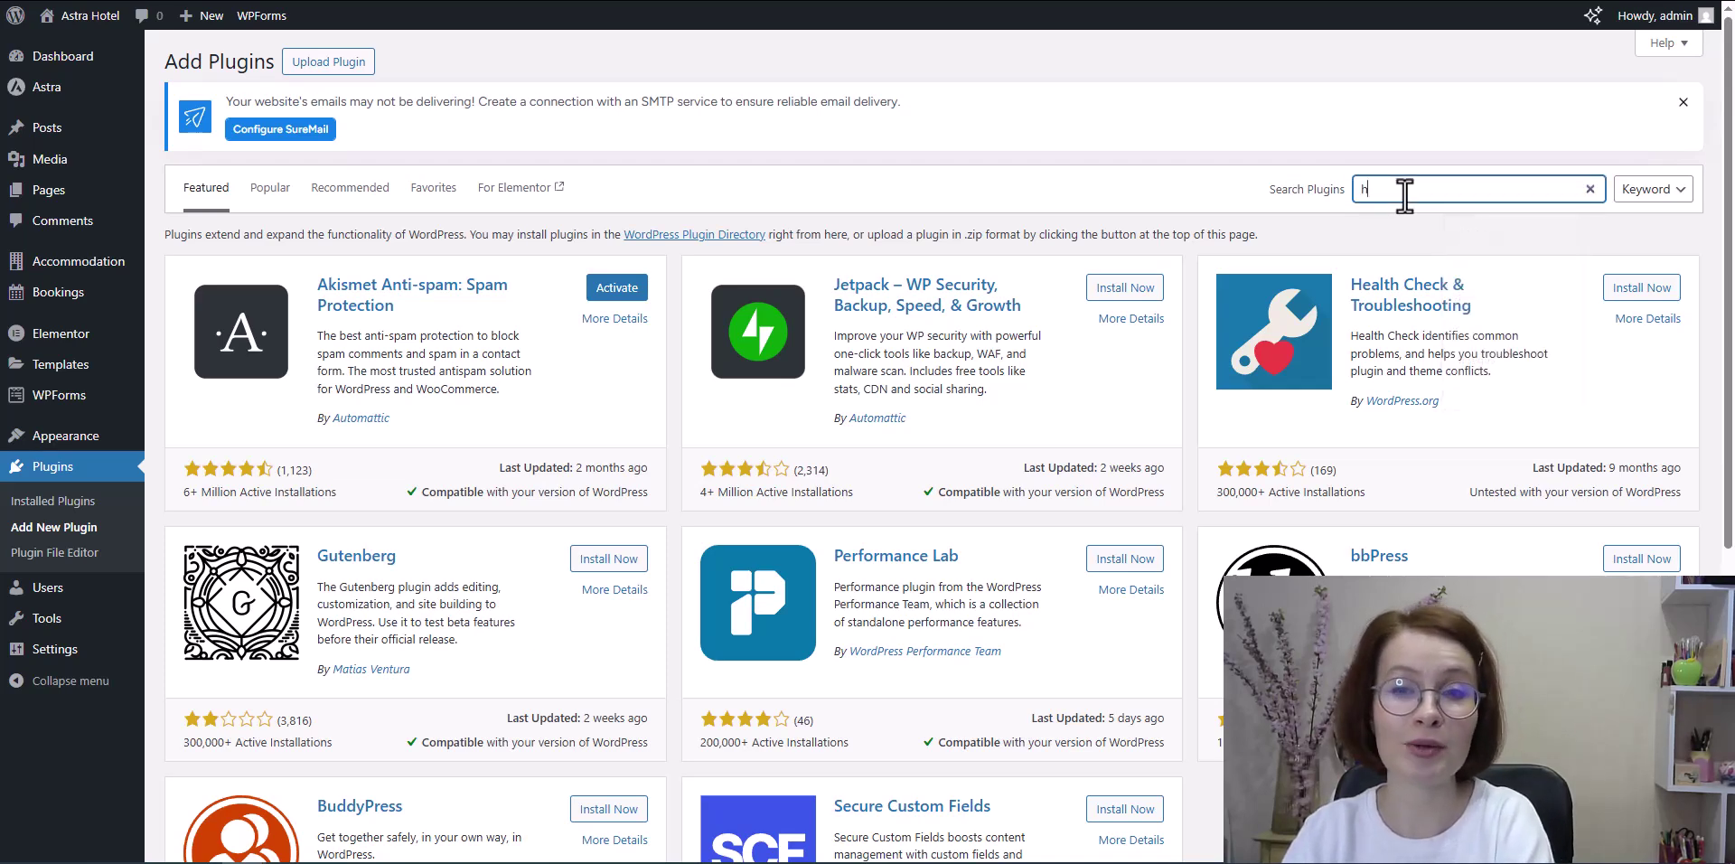
pyautogui.write(' booking')
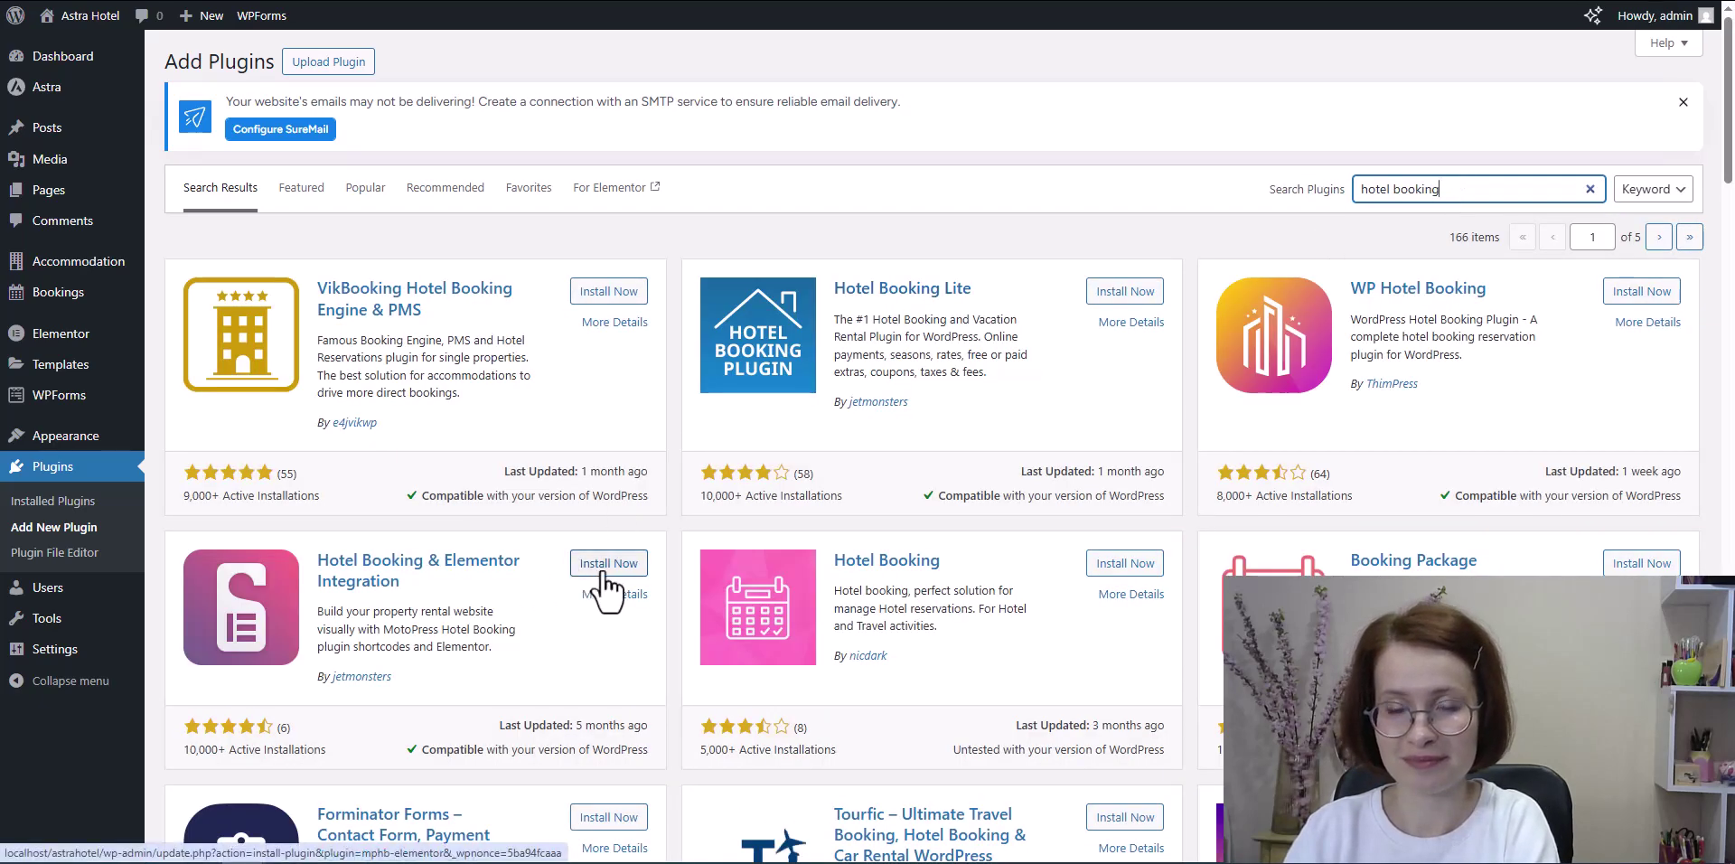
pyautogui.click(610, 572)
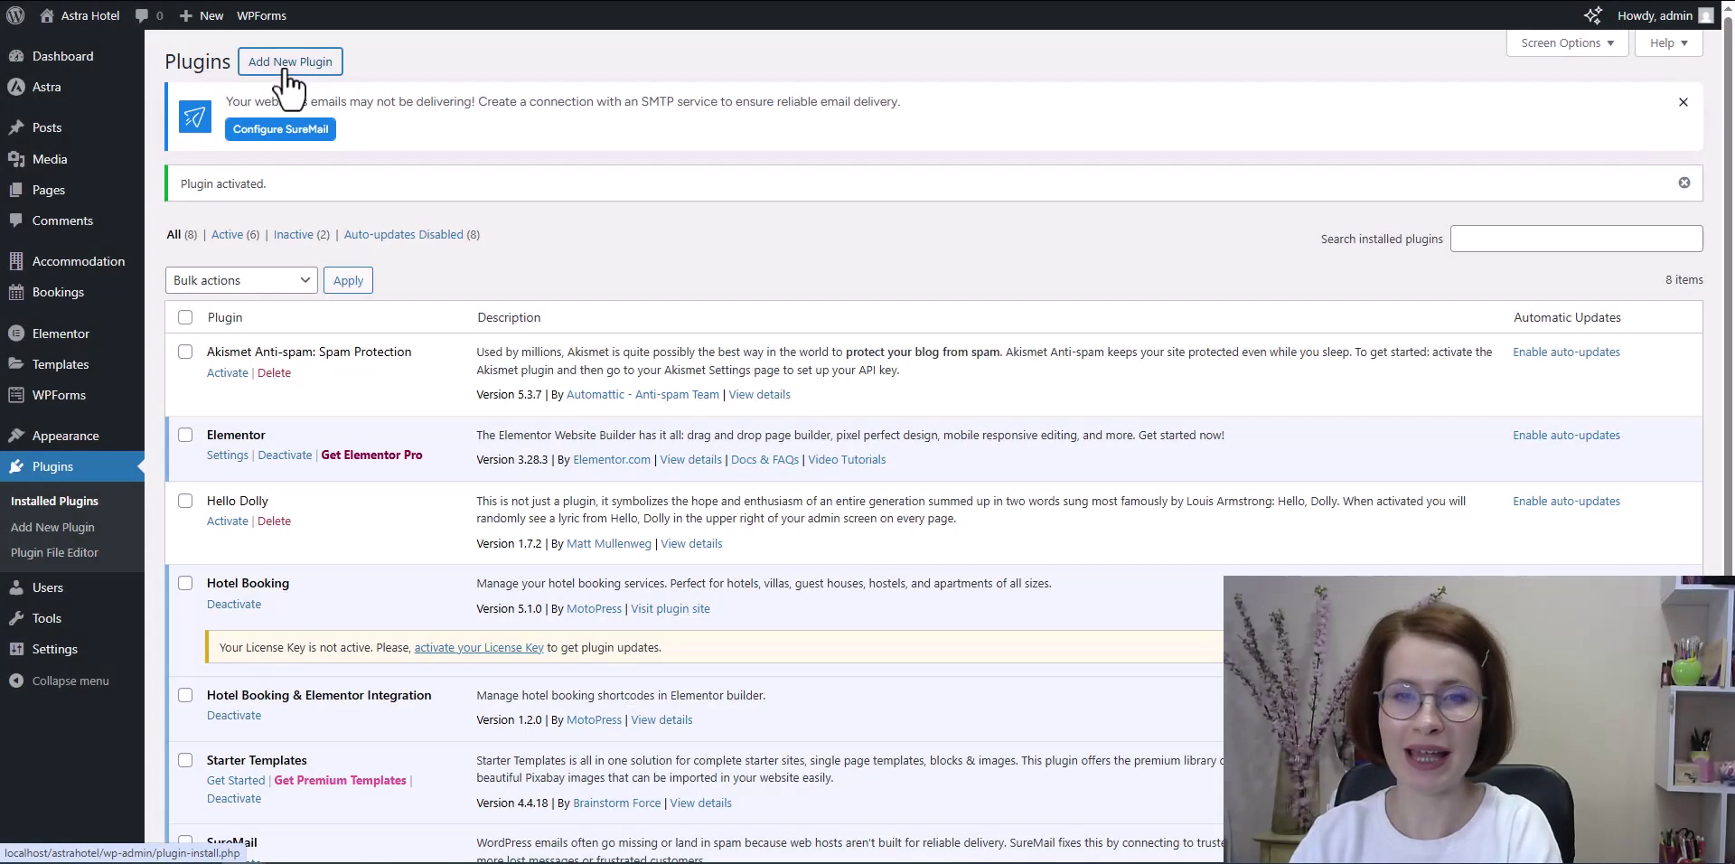
# Step: Upload mphb-astra-master.zip from Downloads, install it, and activate the plugin
pyautogui.click(288, 74)
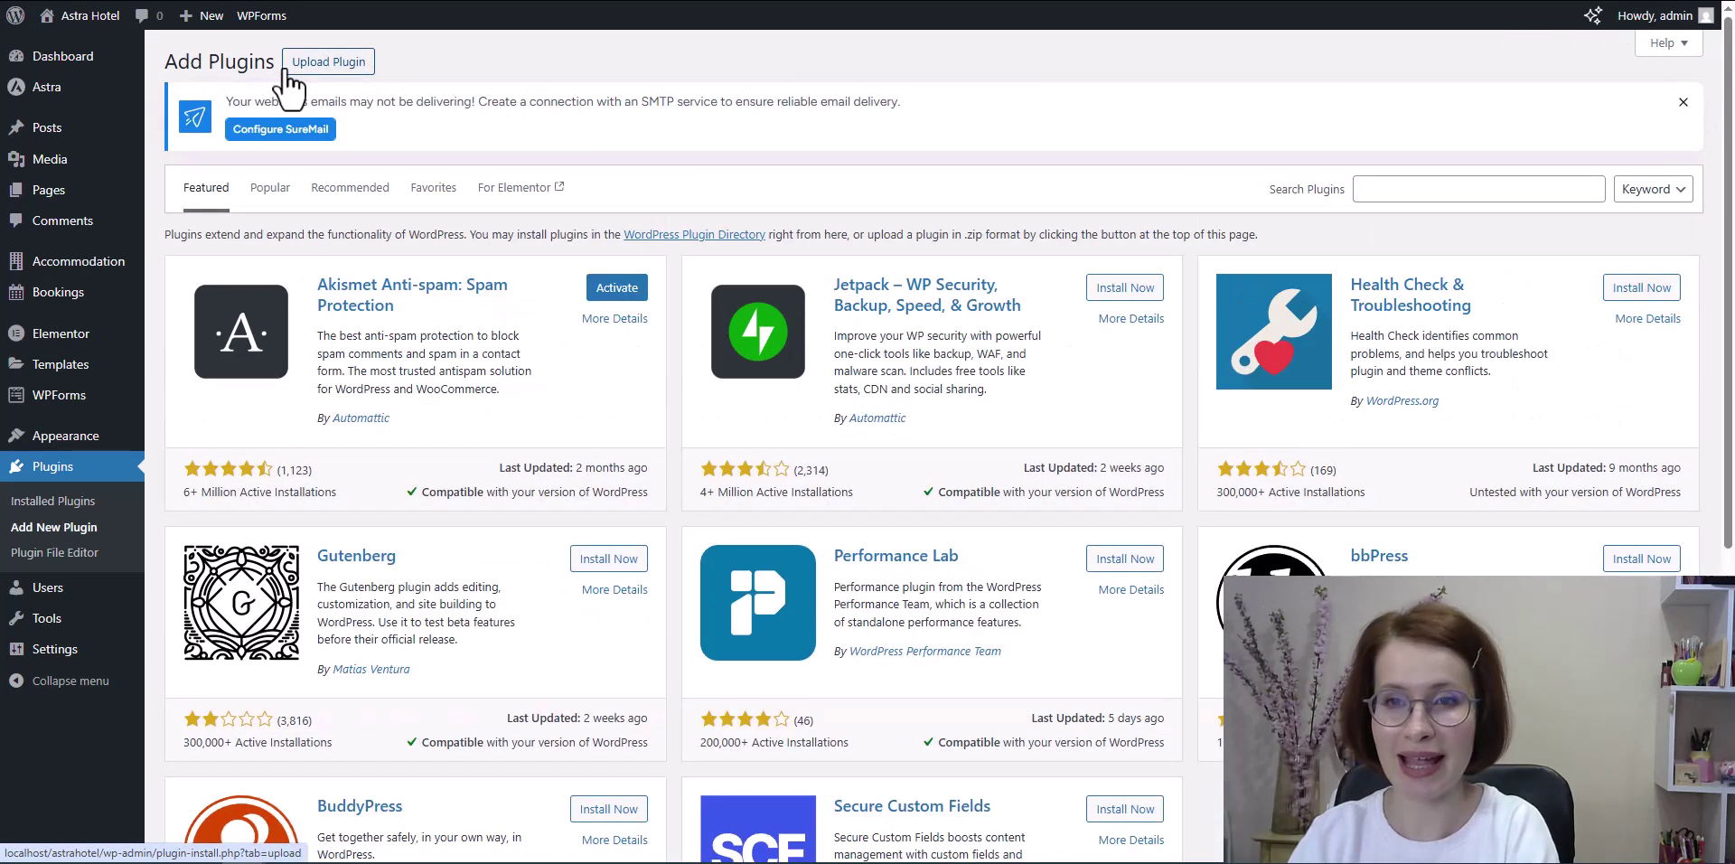
pyautogui.click(329, 67)
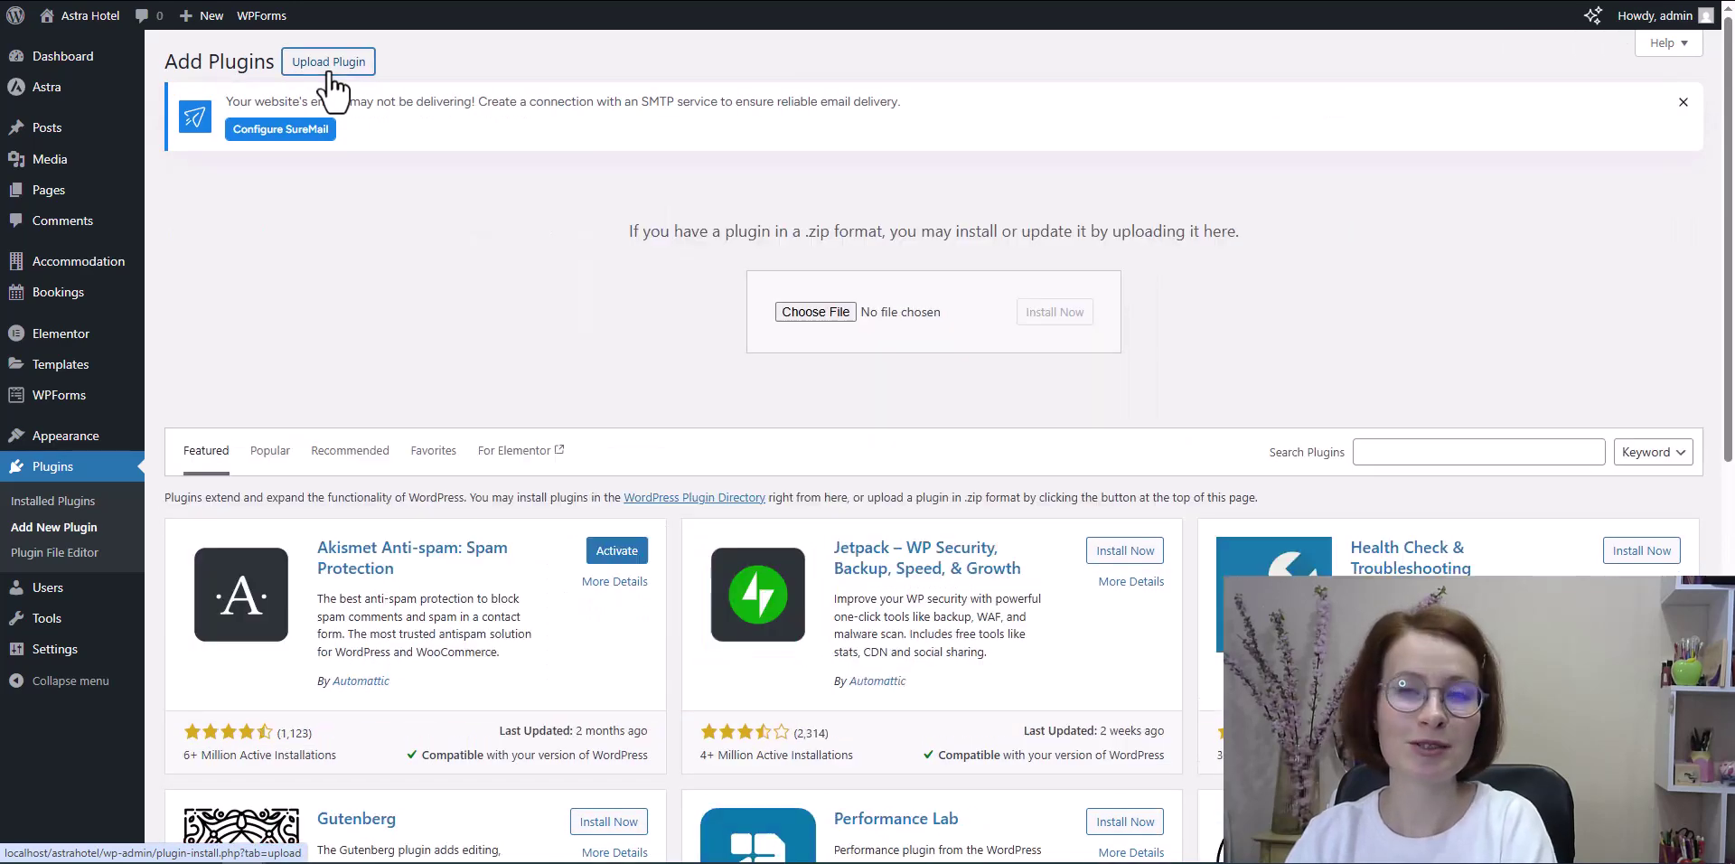
pyautogui.click(809, 311)
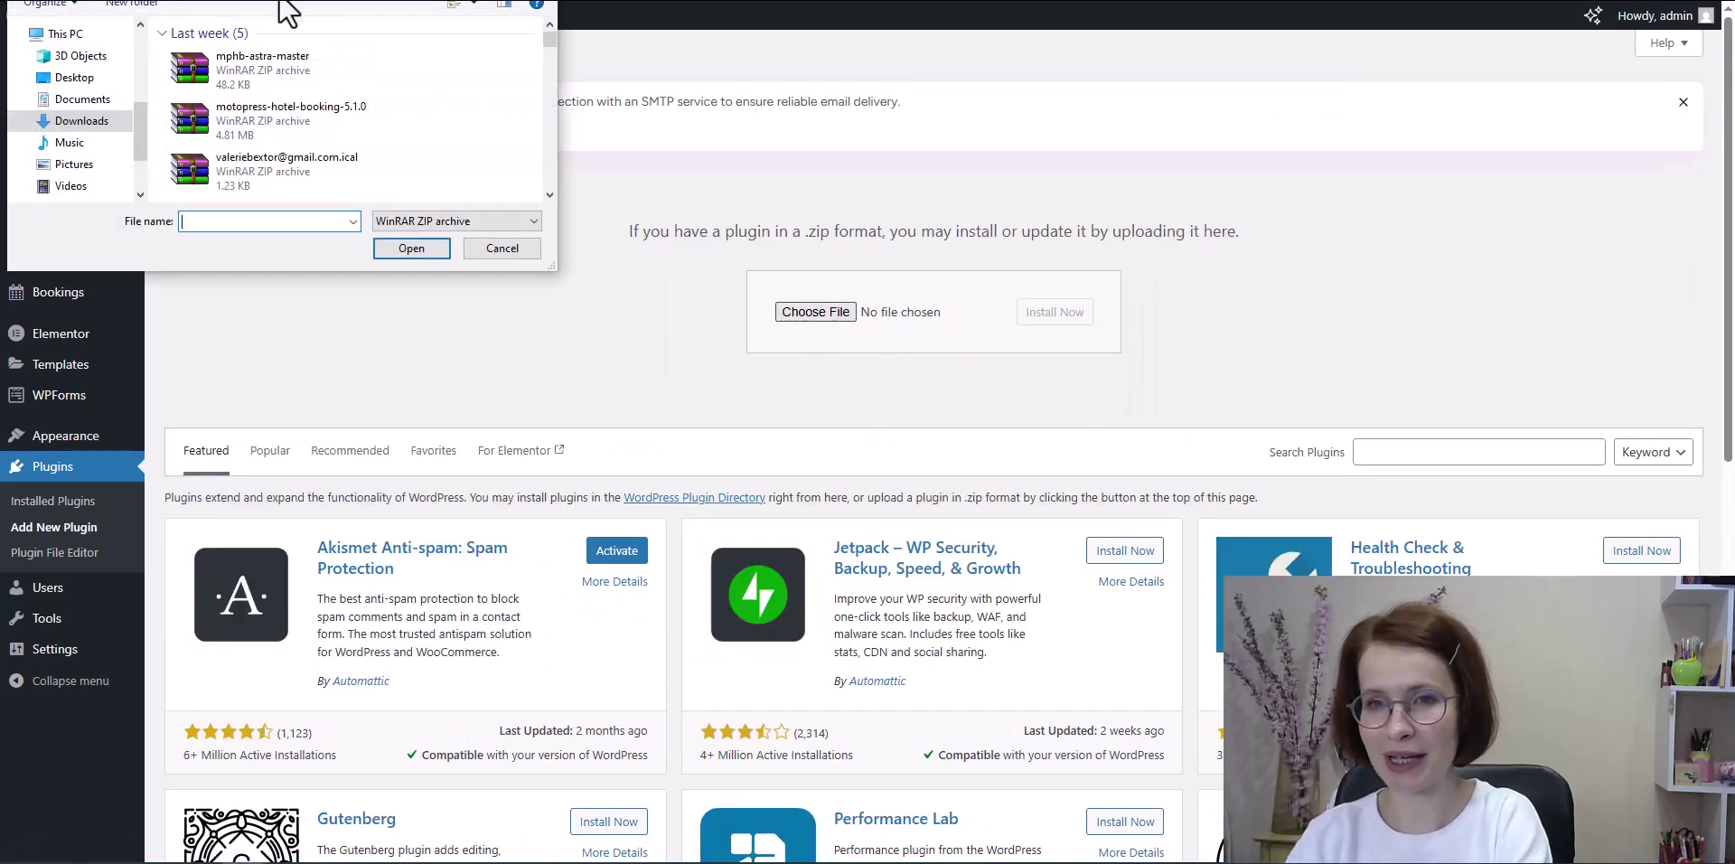
pyautogui.click(273, 65)
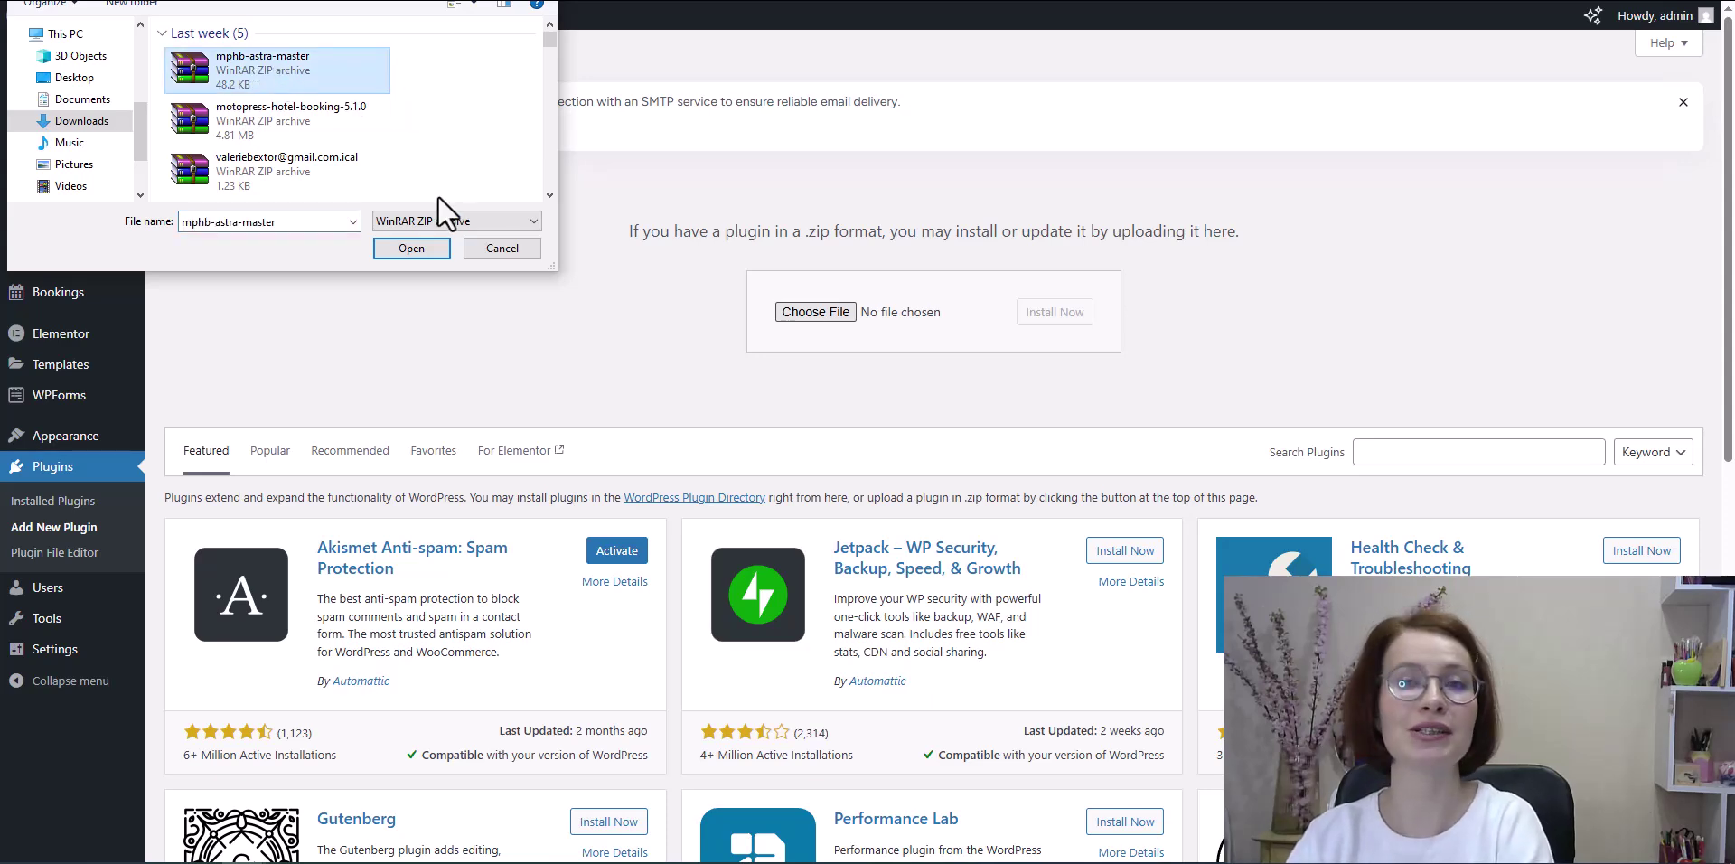
pyautogui.click(412, 249)
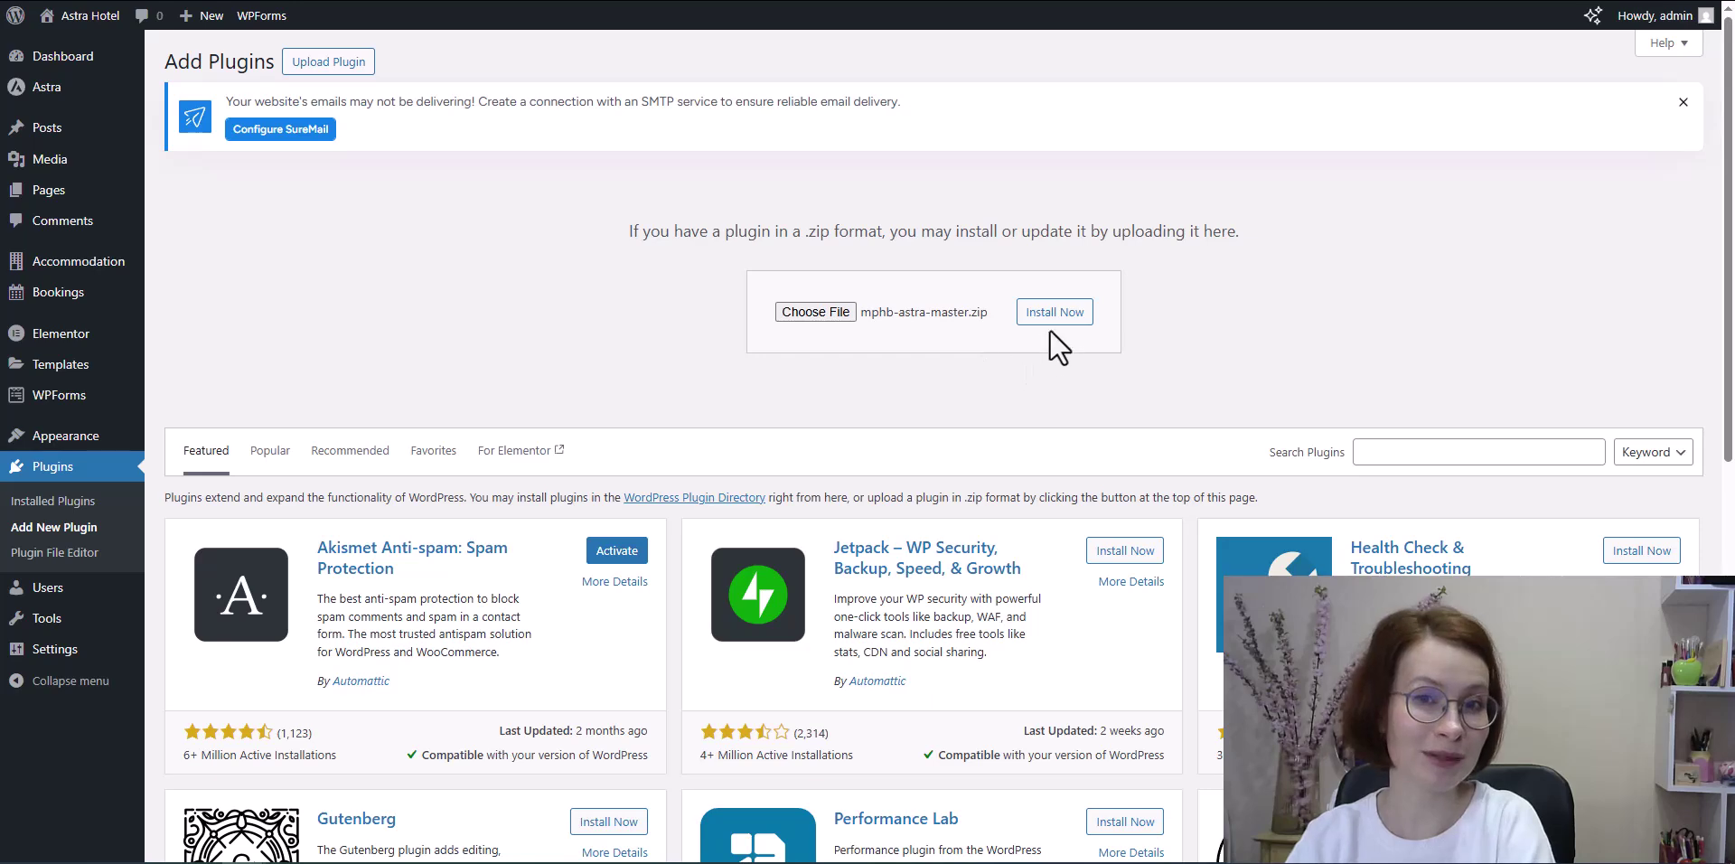
pyautogui.click(1055, 322)
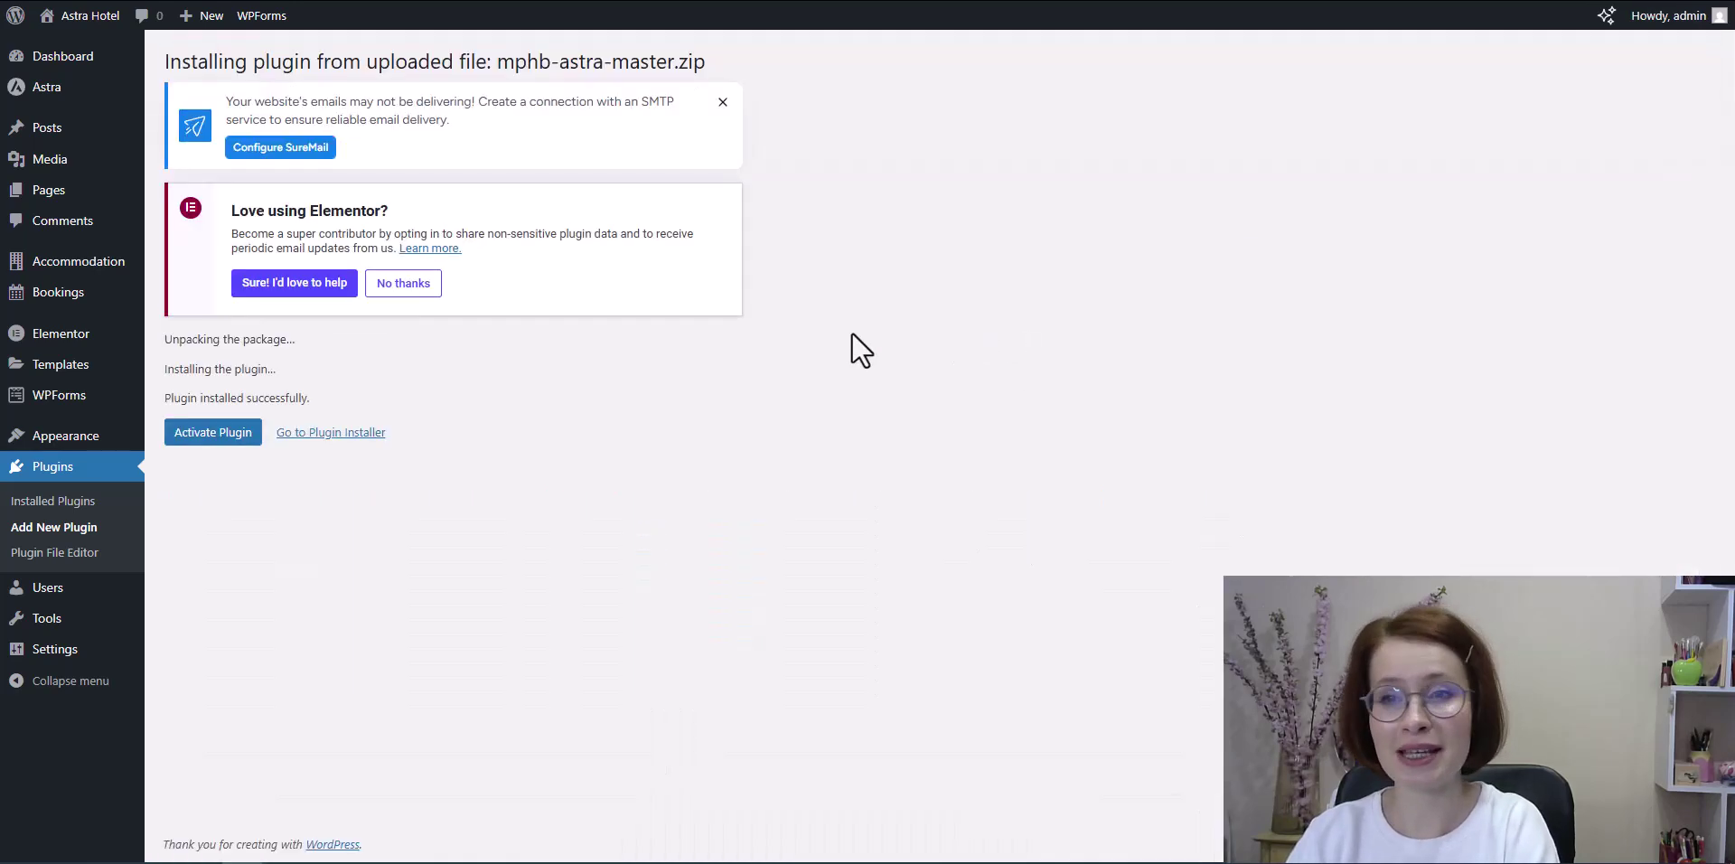
pyautogui.click(212, 439)
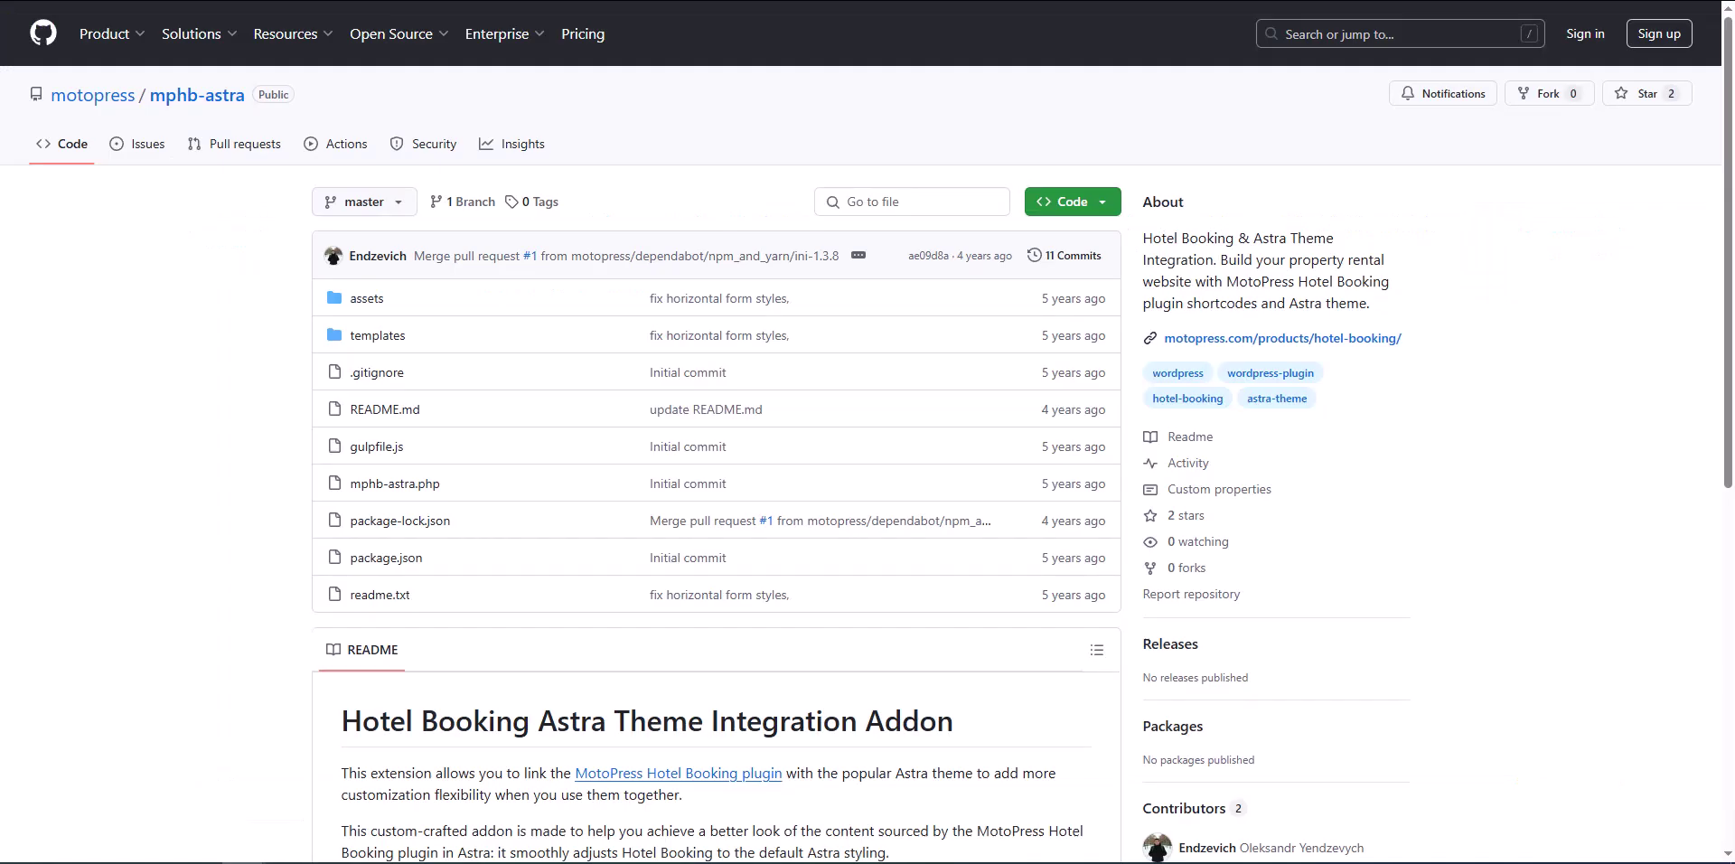
# Step: Download the motopress/mphb-astra repository as a ZIP from GitHub's Code menu
pyautogui.click(1104, 202)
pyautogui.click(1247, 420)
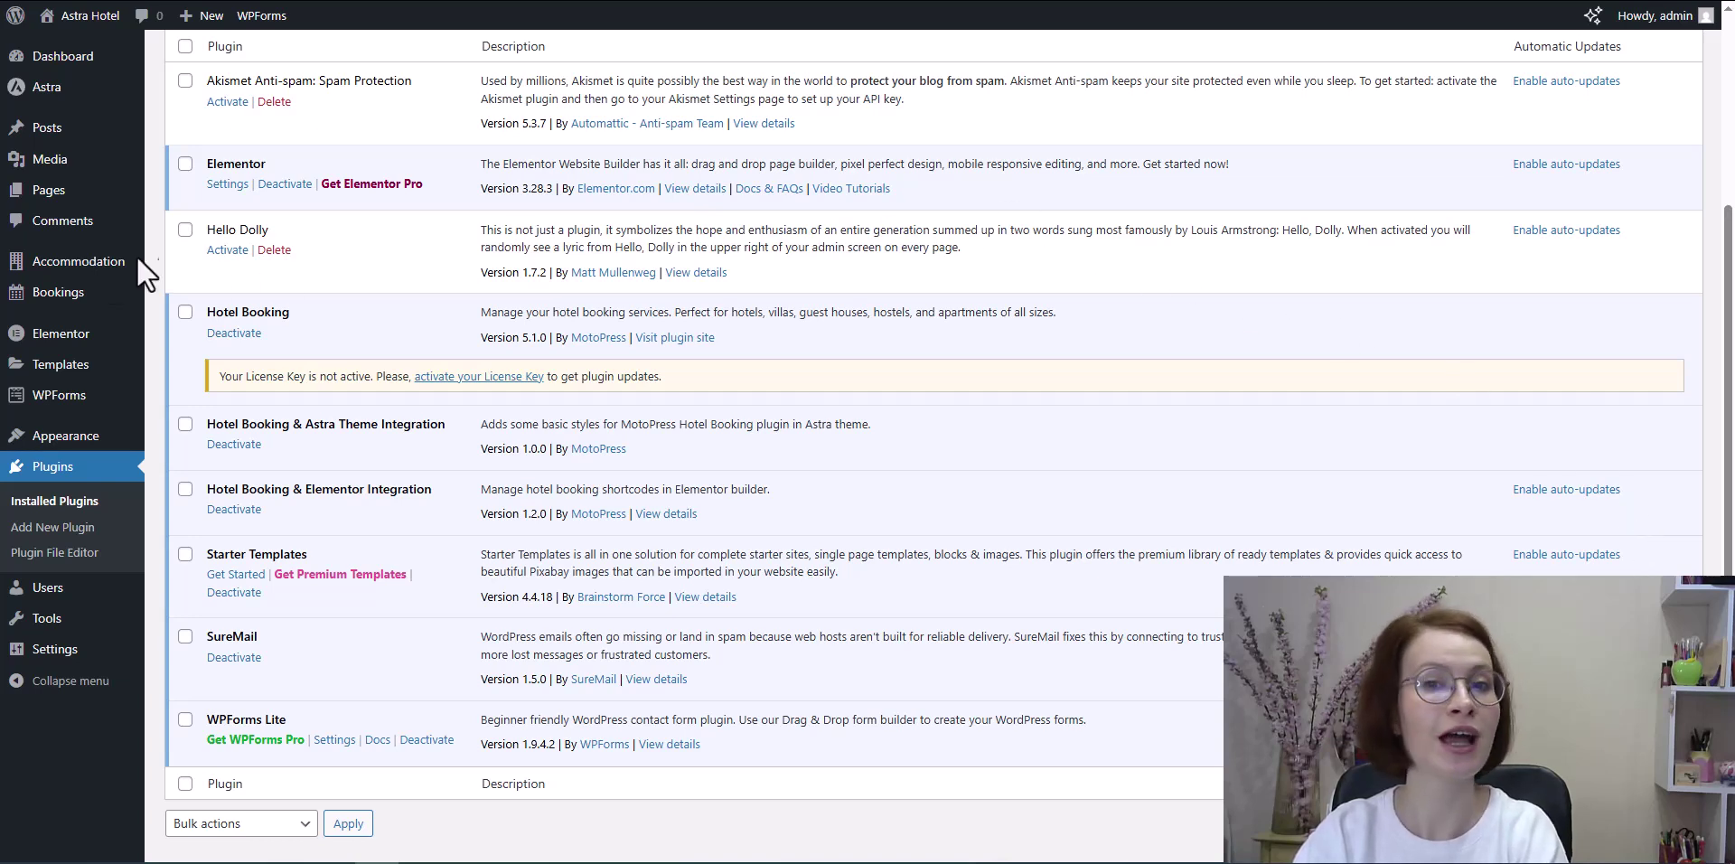
# Step: Open the Pages list from the WordPress admin sidebar
pyautogui.moveTo(26, 271)
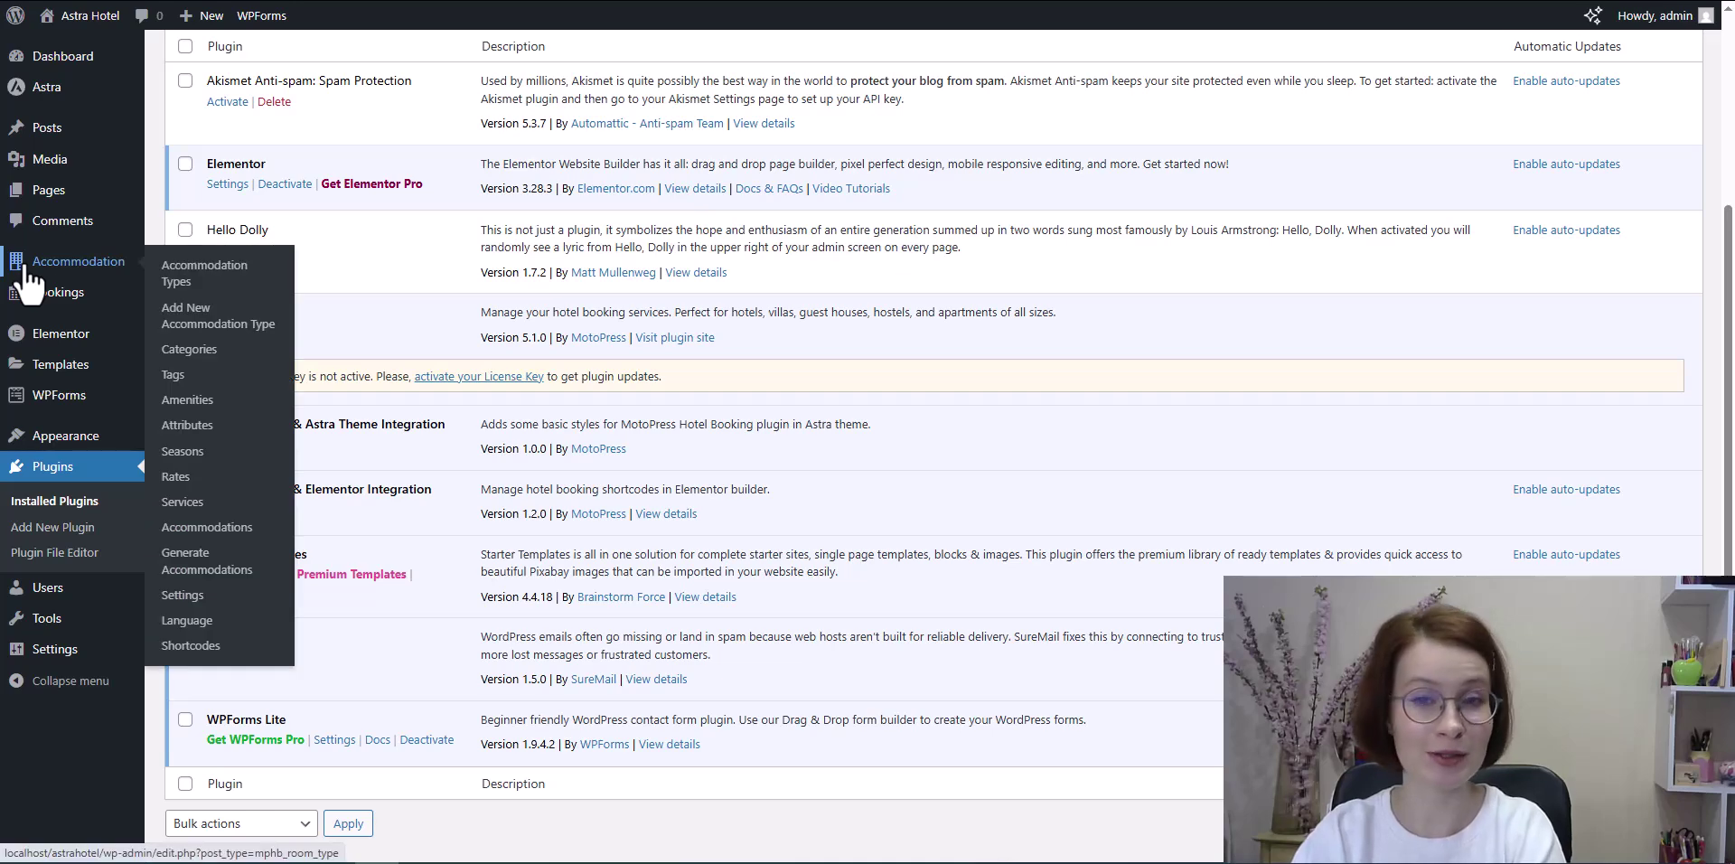
pyautogui.moveTo(18, 298)
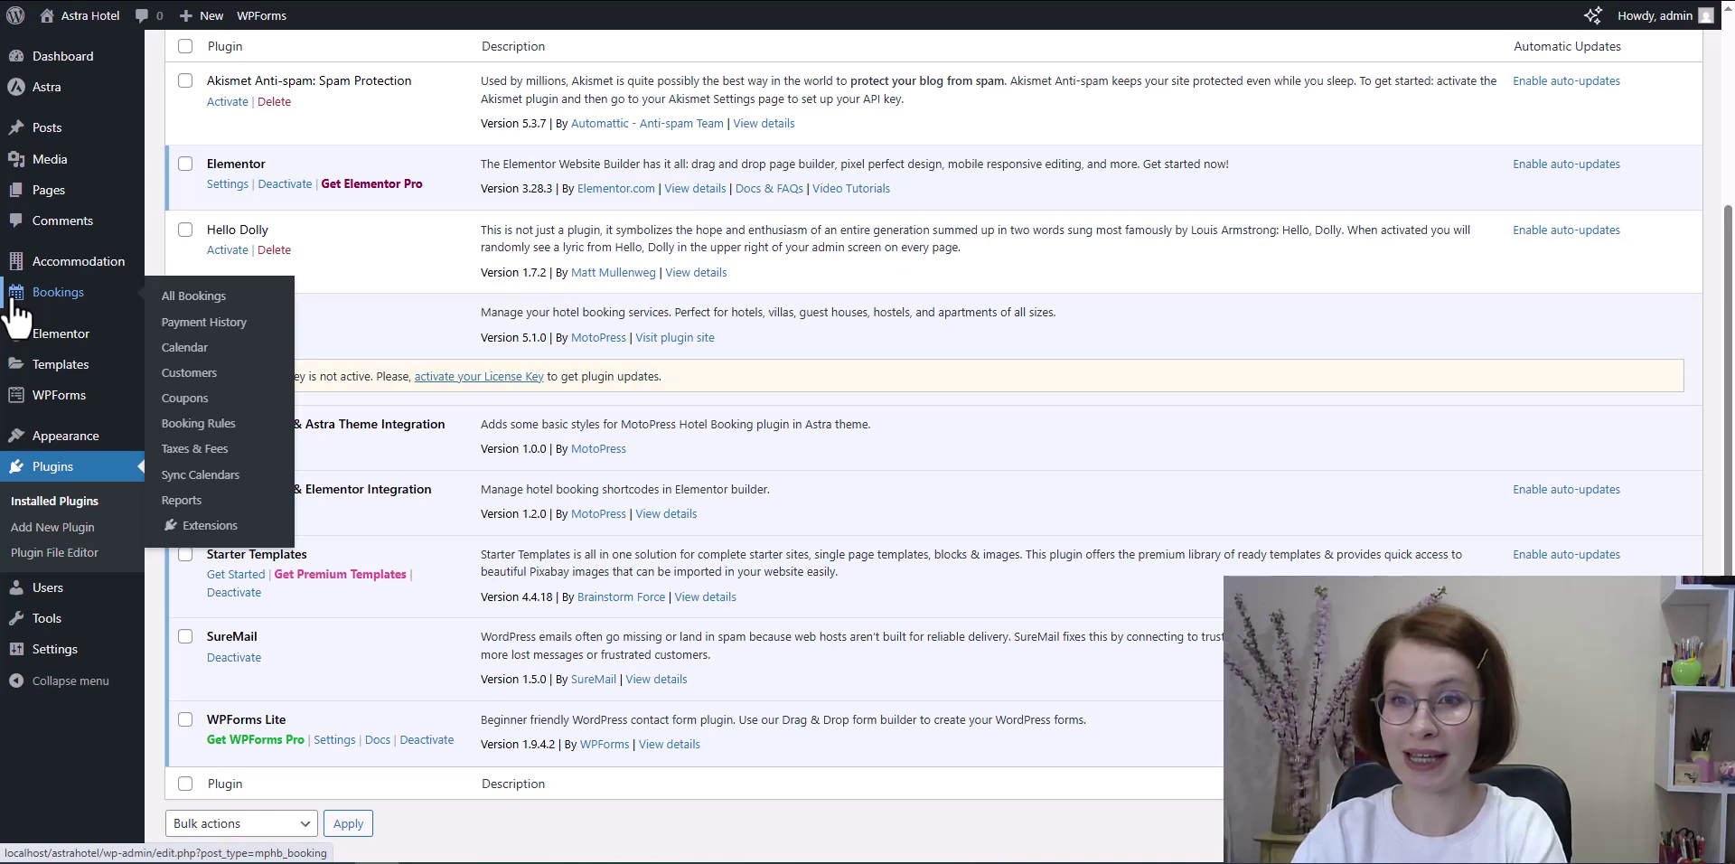
pyautogui.moveTo(18, 208)
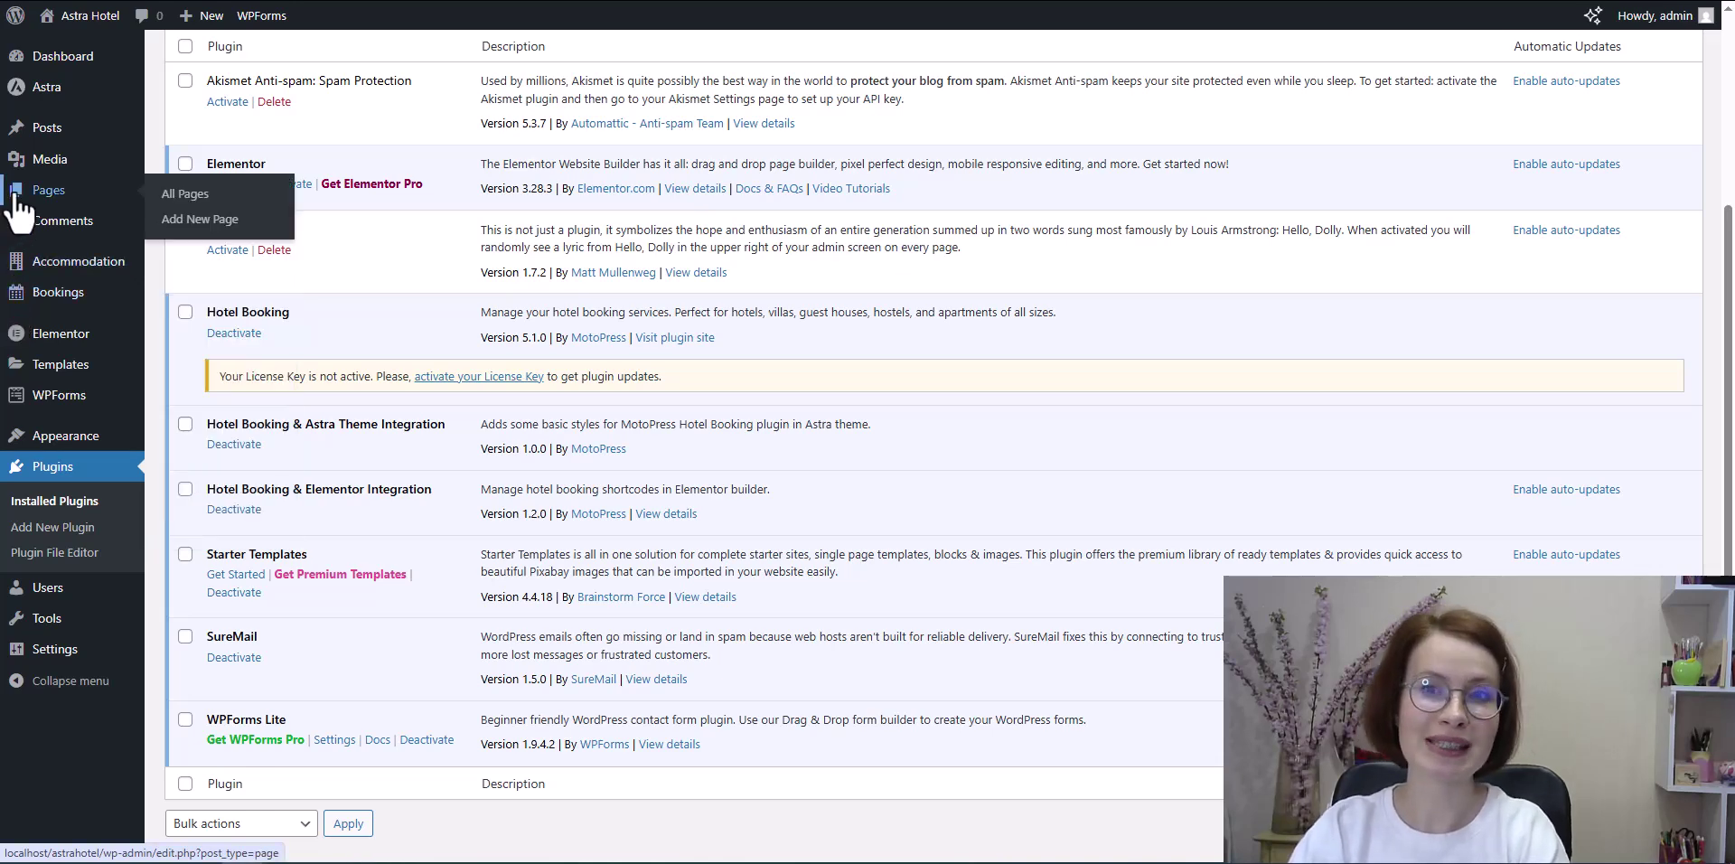
pyautogui.click(18, 204)
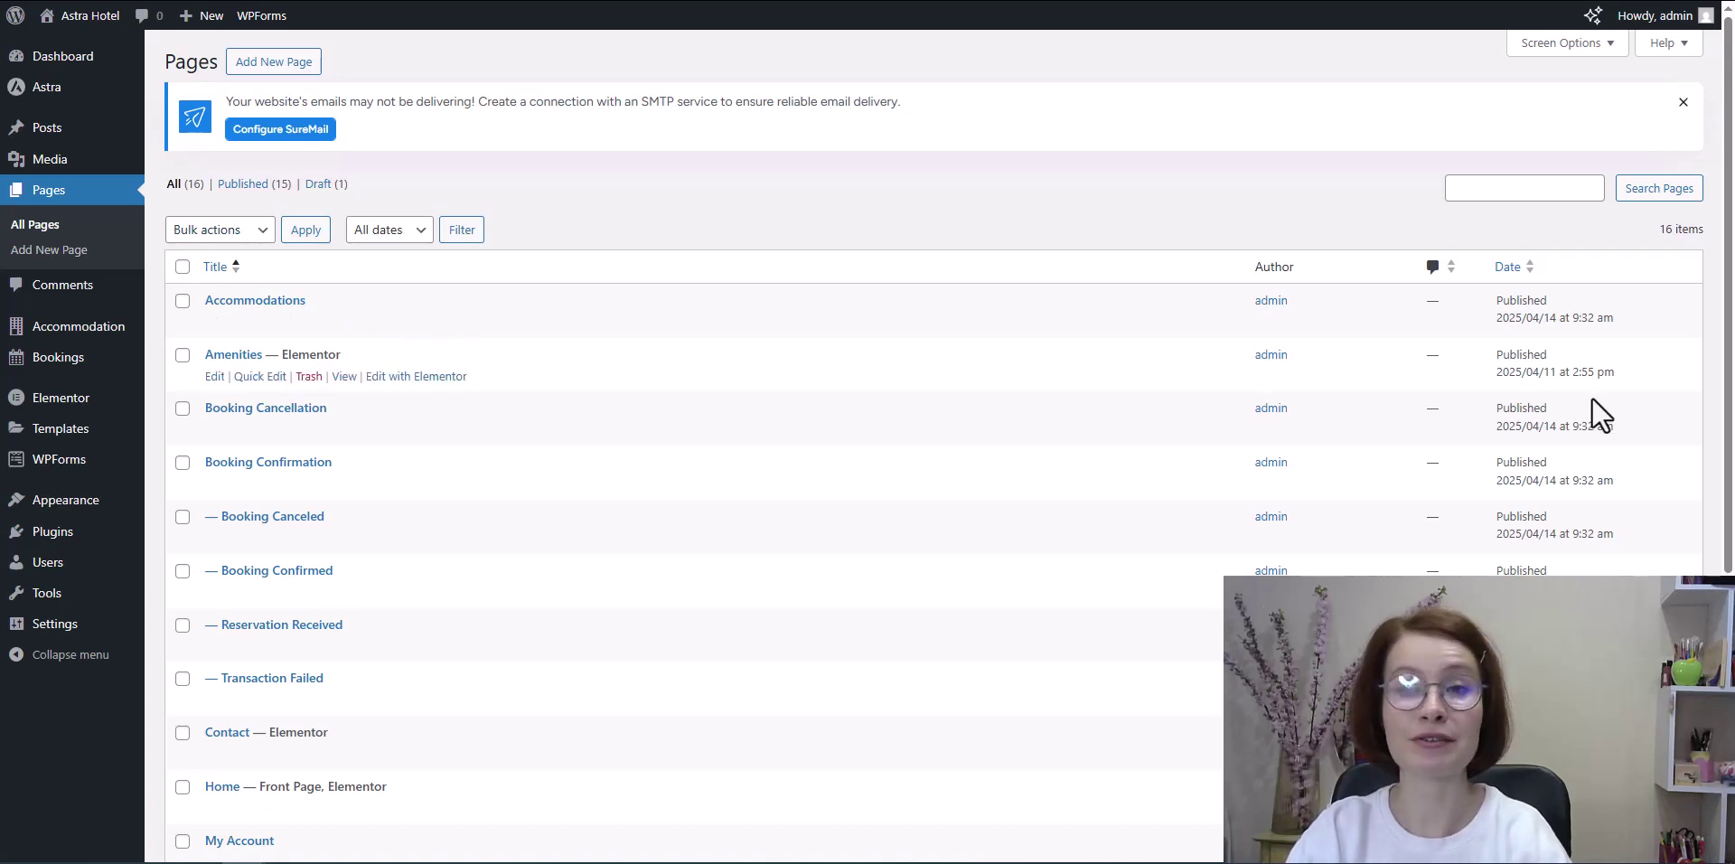
pyautogui.scroll(-2, 1719, 468)
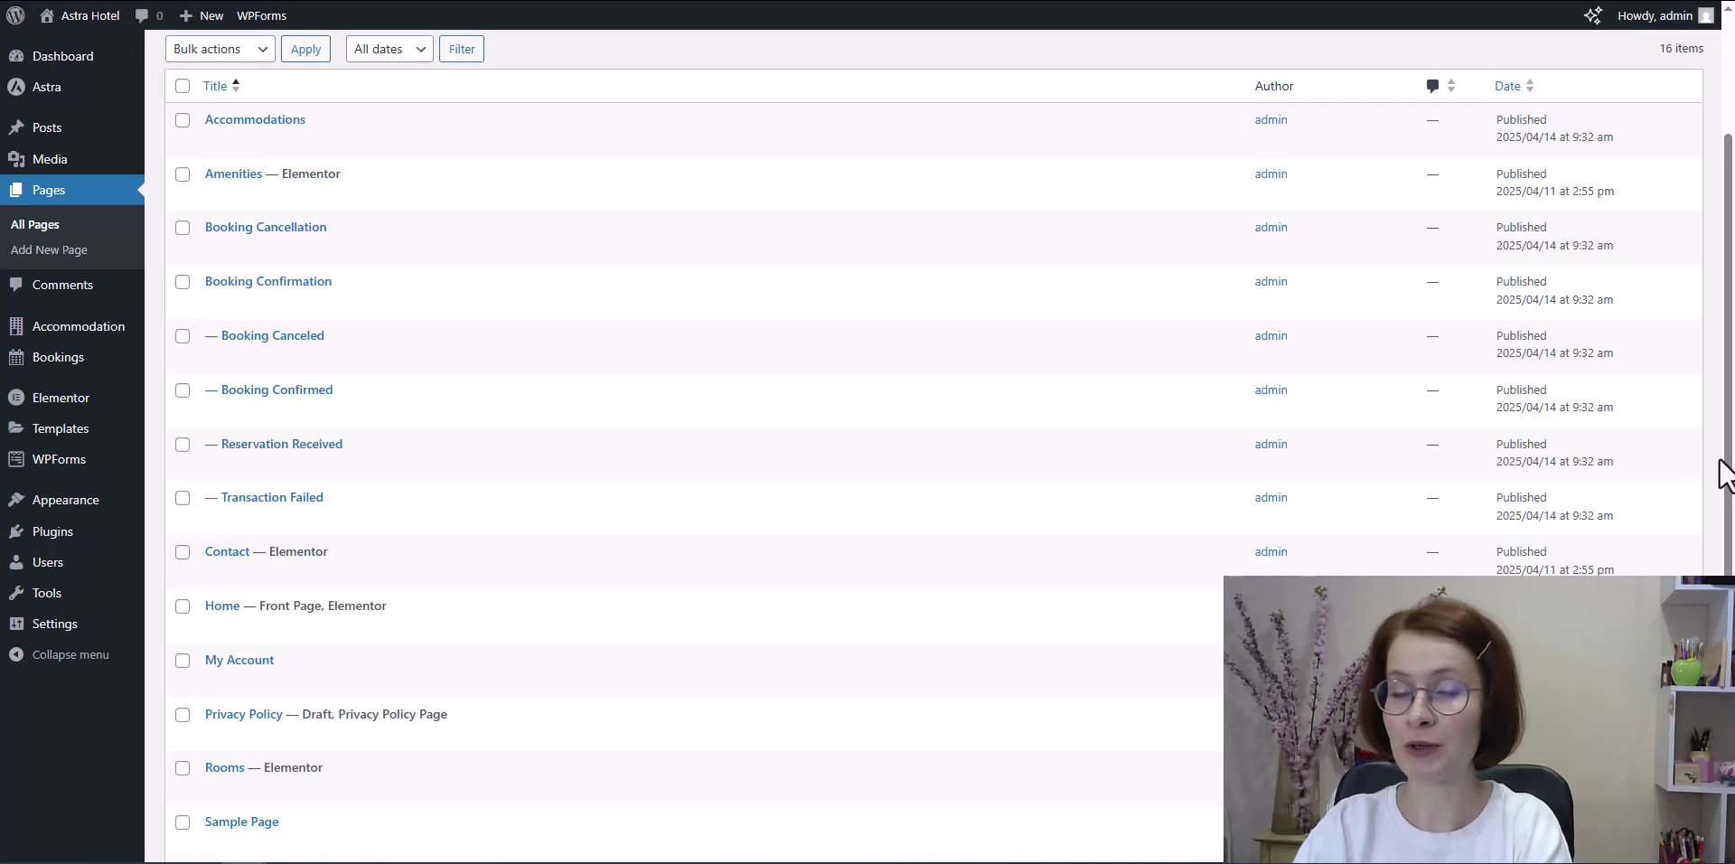
pyautogui.scroll(-3, 1719, 460)
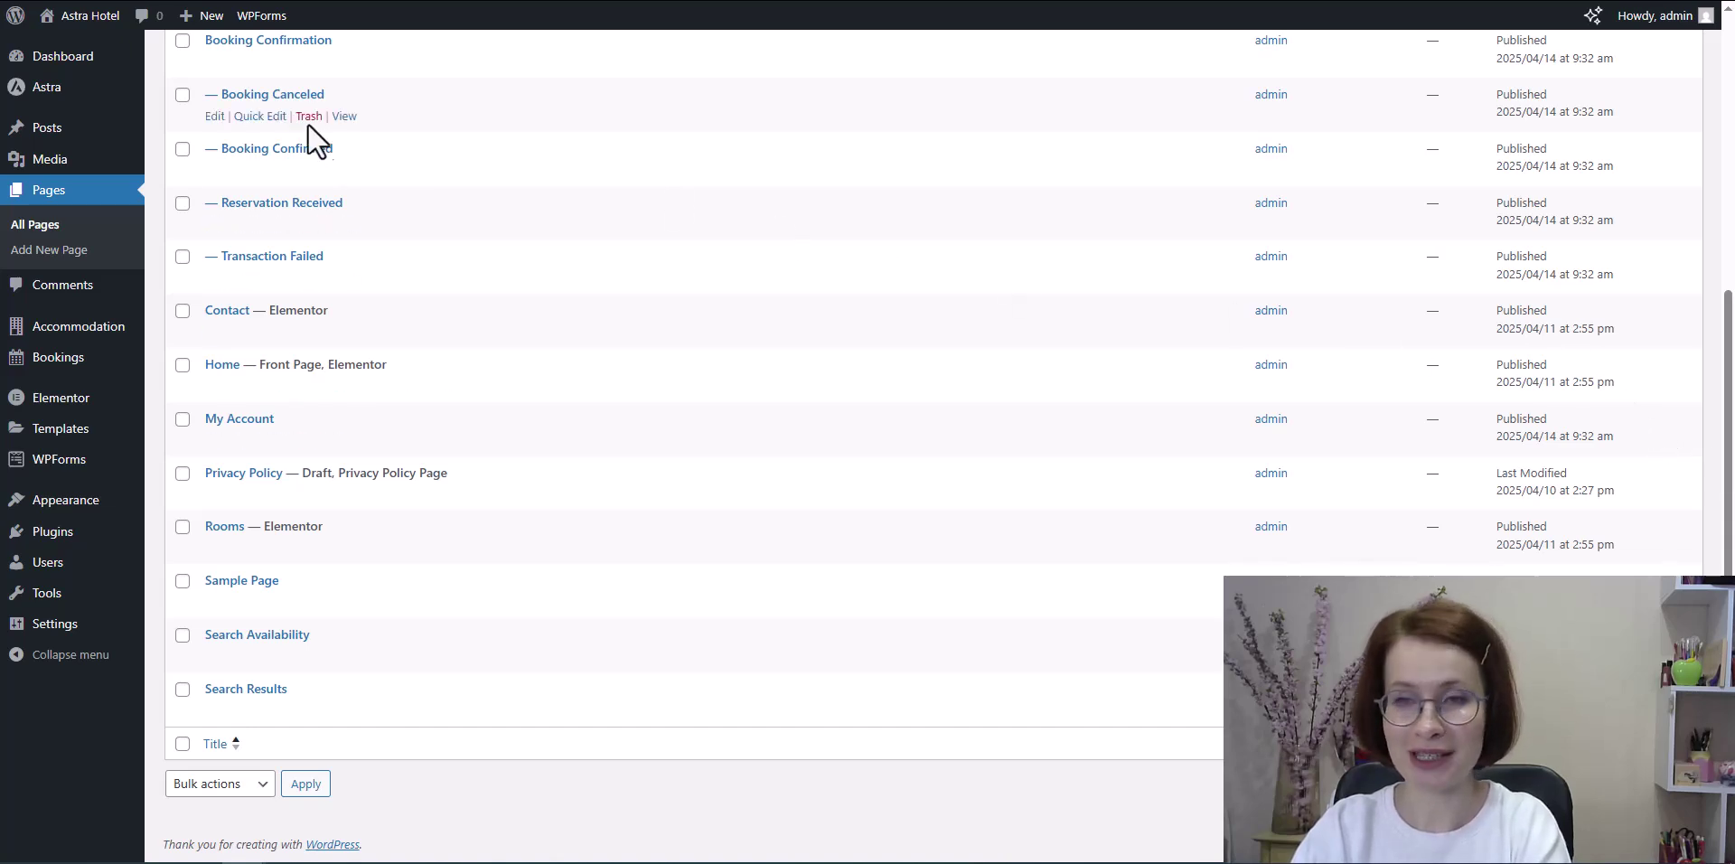
pyautogui.moveTo(20, 340)
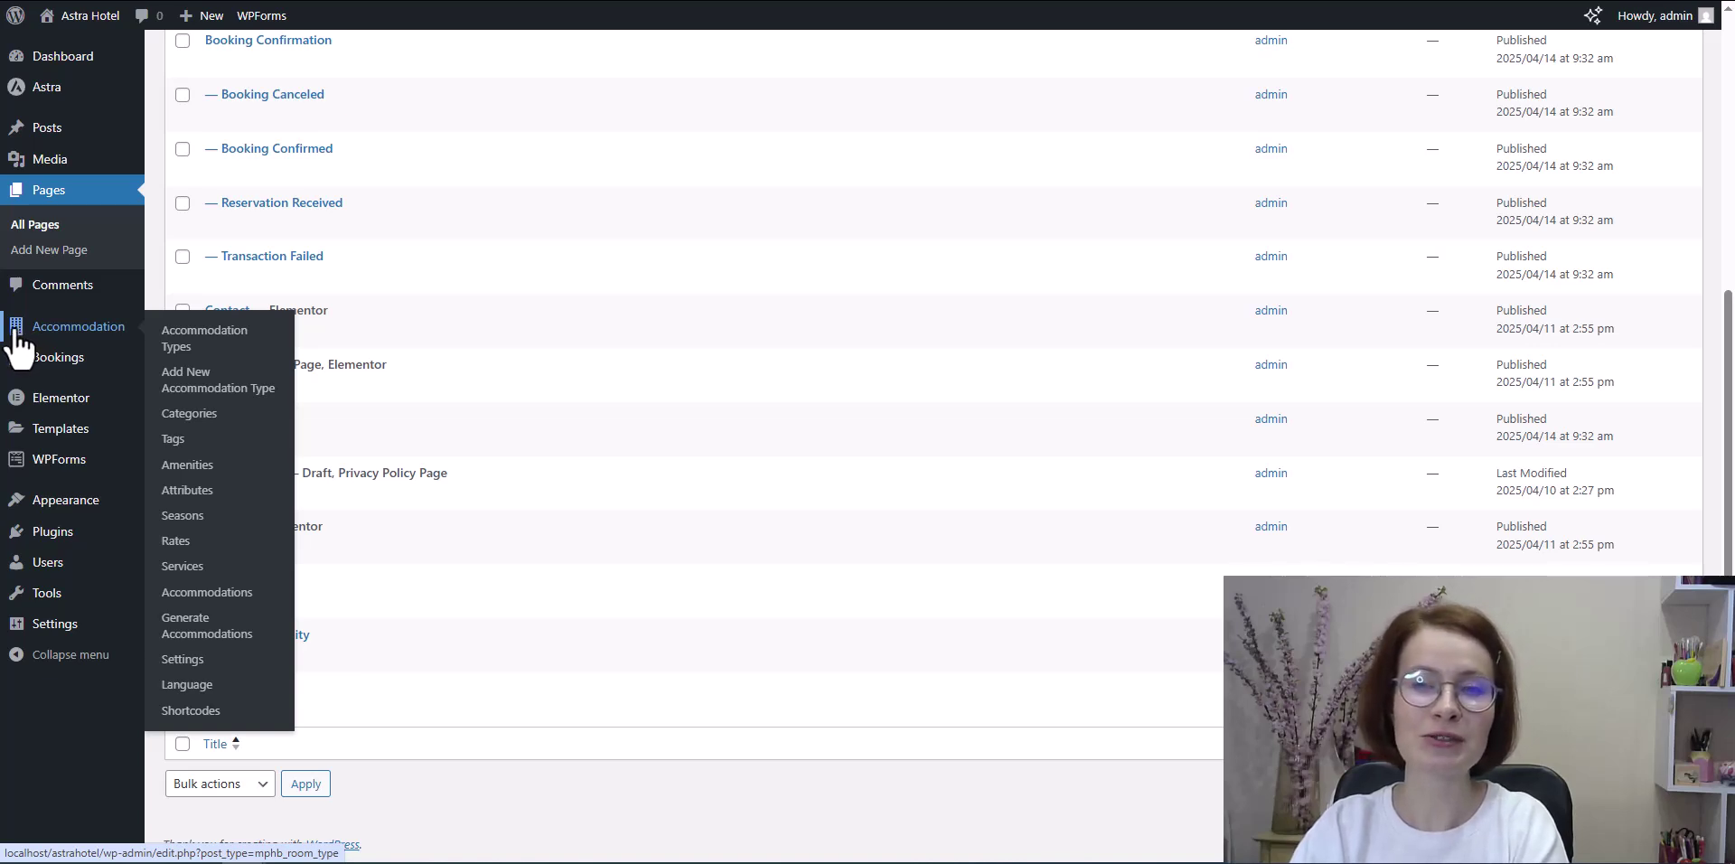
# Step: Add a season titled 'Pre-season' from 21/04/2025 to 31/05/2025 and publish it
pyautogui.click(180, 517)
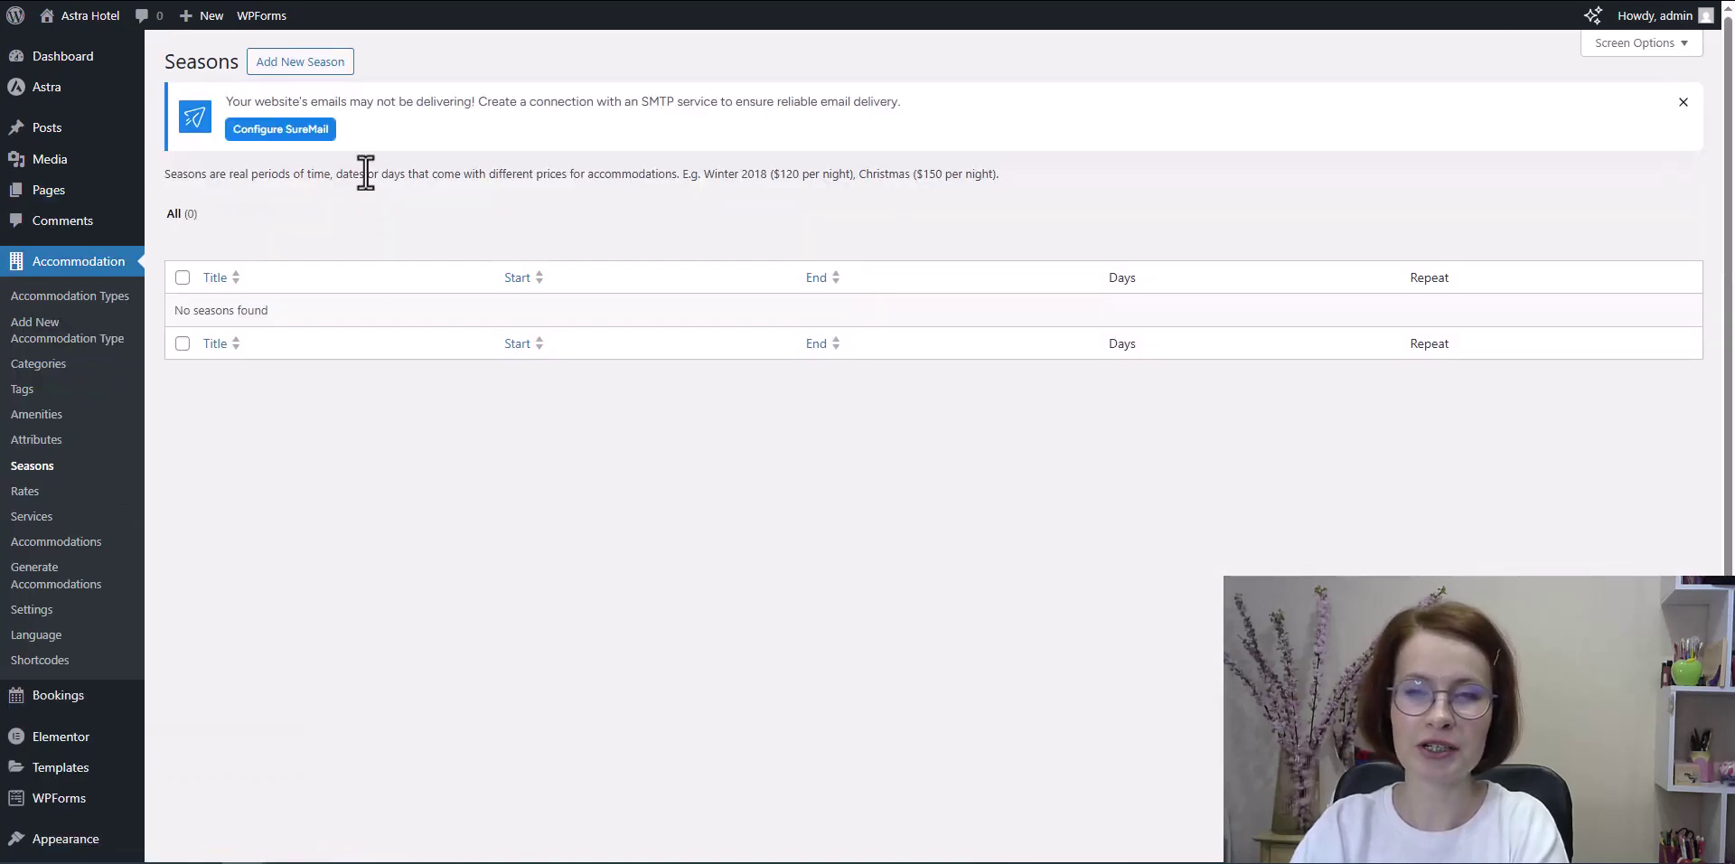
pyautogui.click(292, 63)
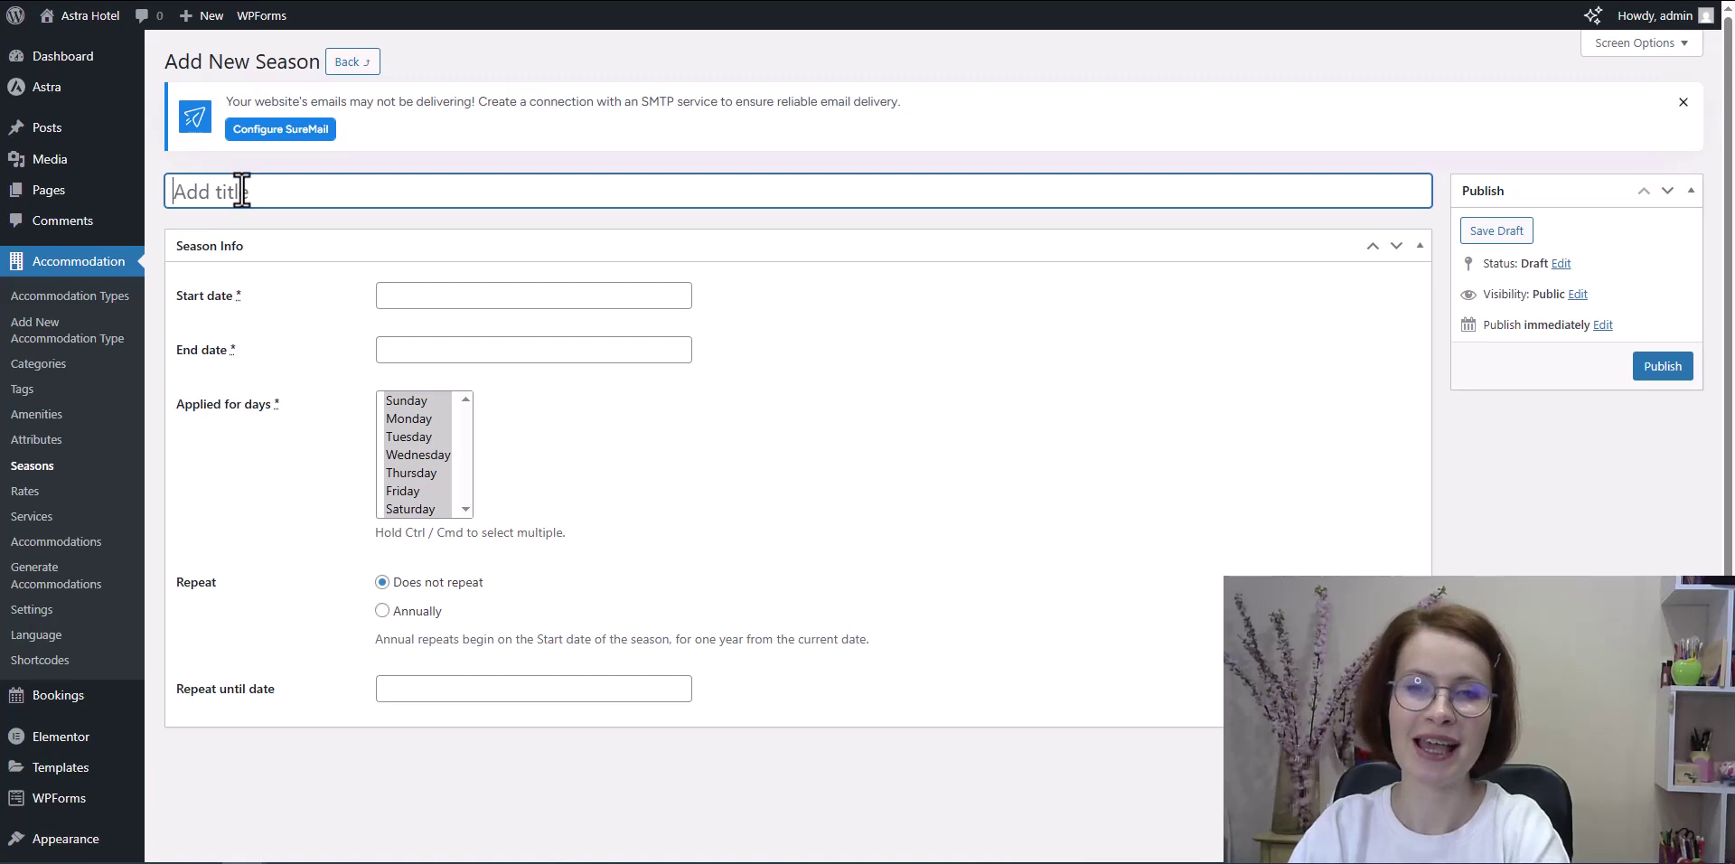
pyautogui.write('P')
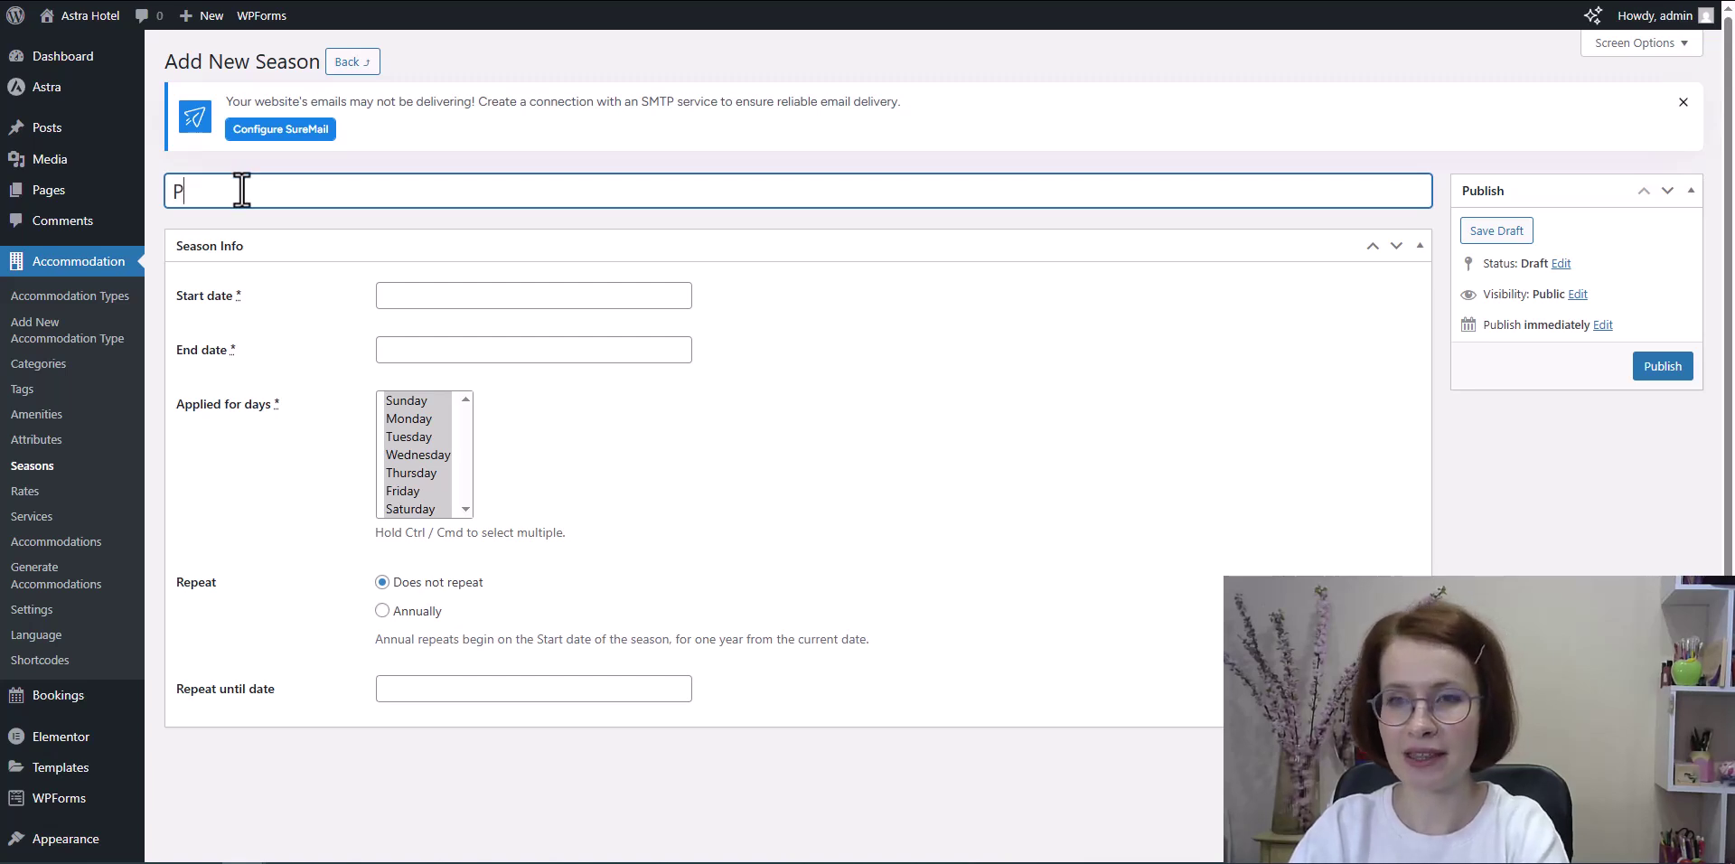
pyautogui.write('re-')
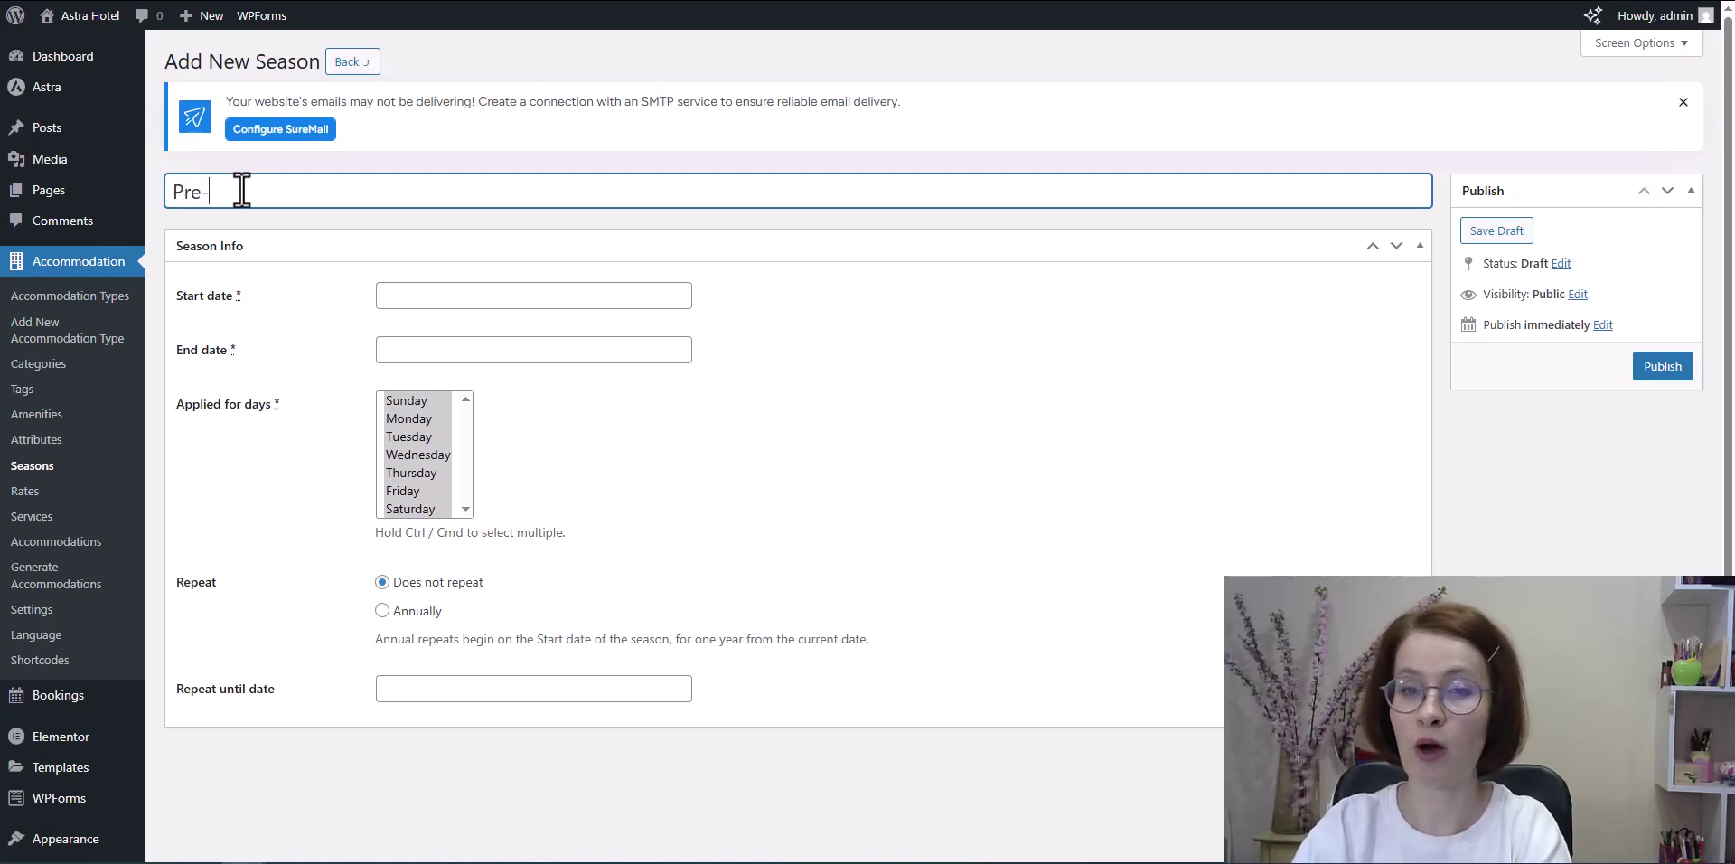
pyautogui.write('season')
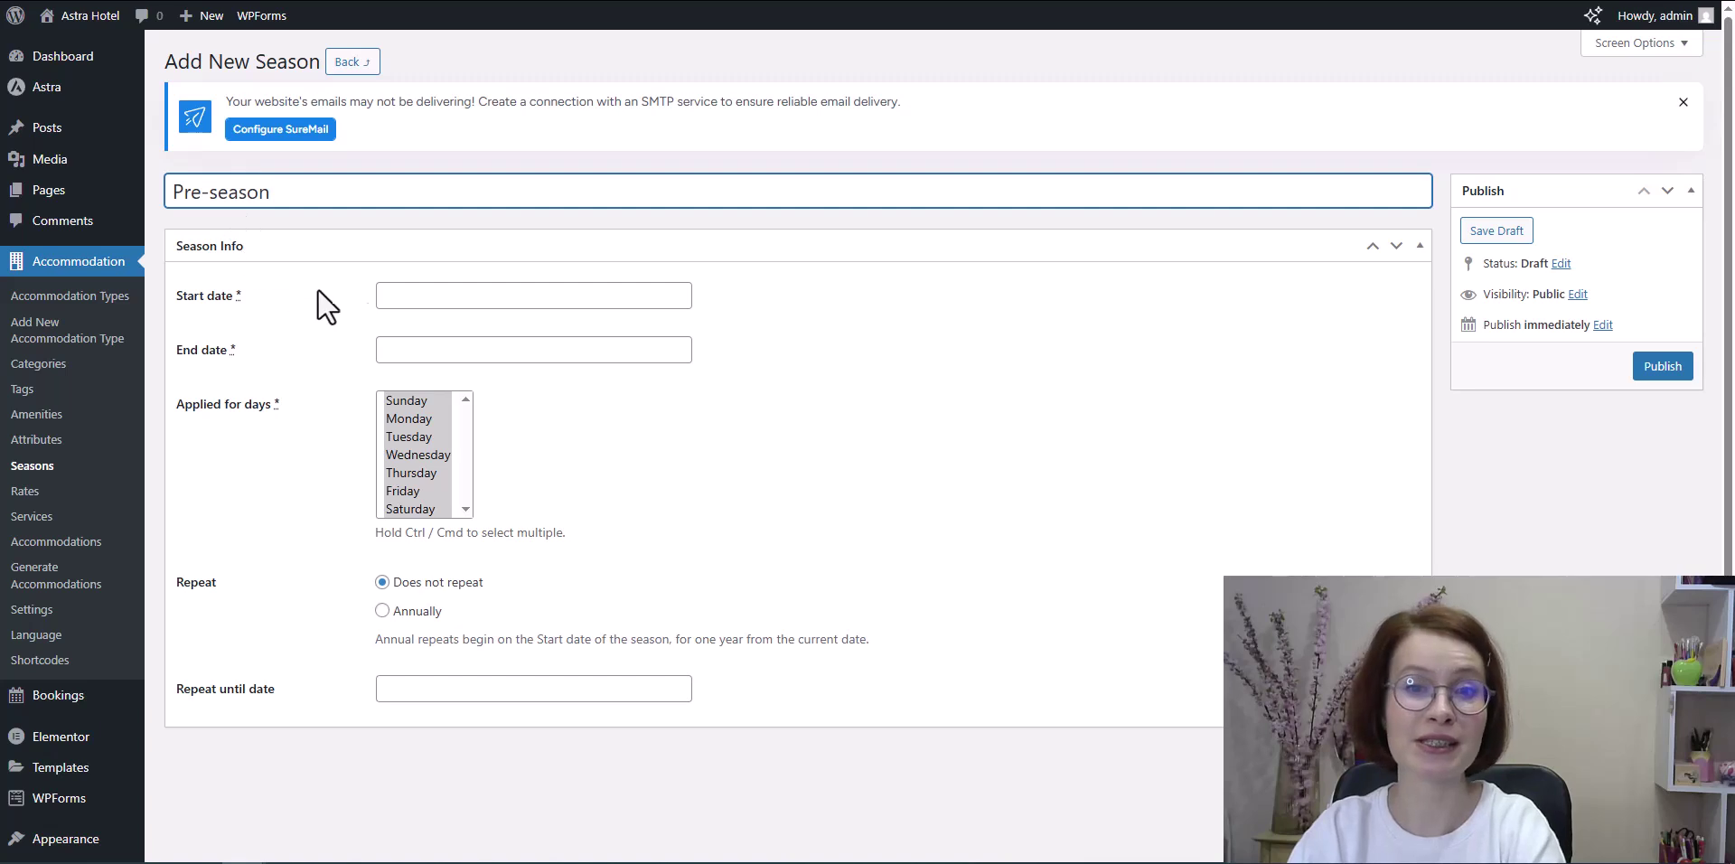
pyautogui.click(488, 295)
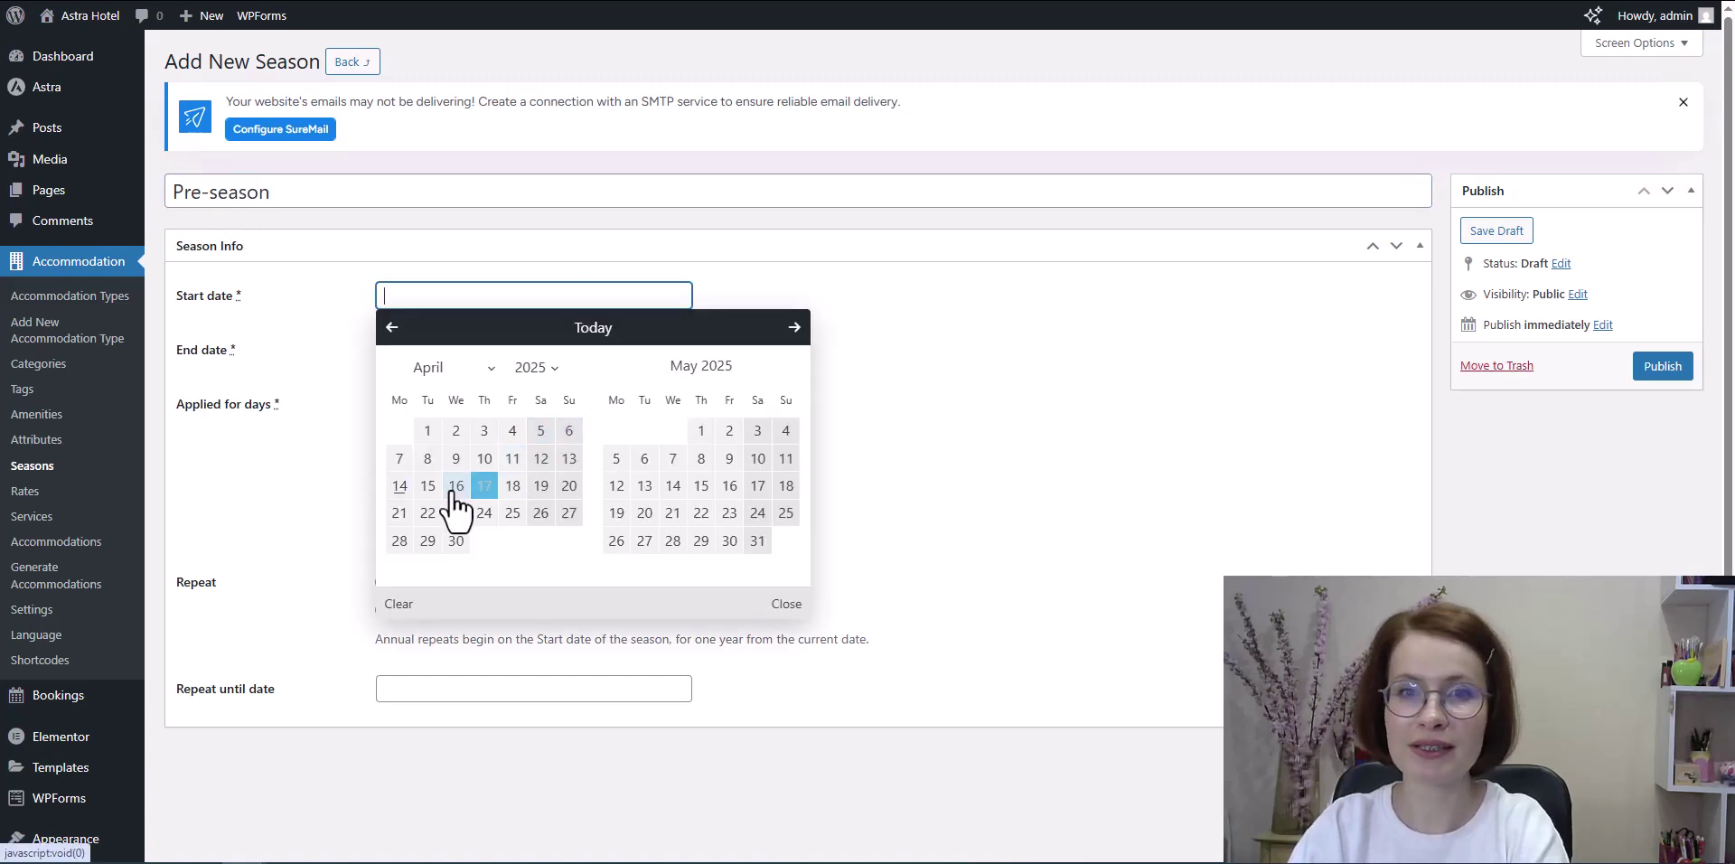
pyautogui.click(399, 512)
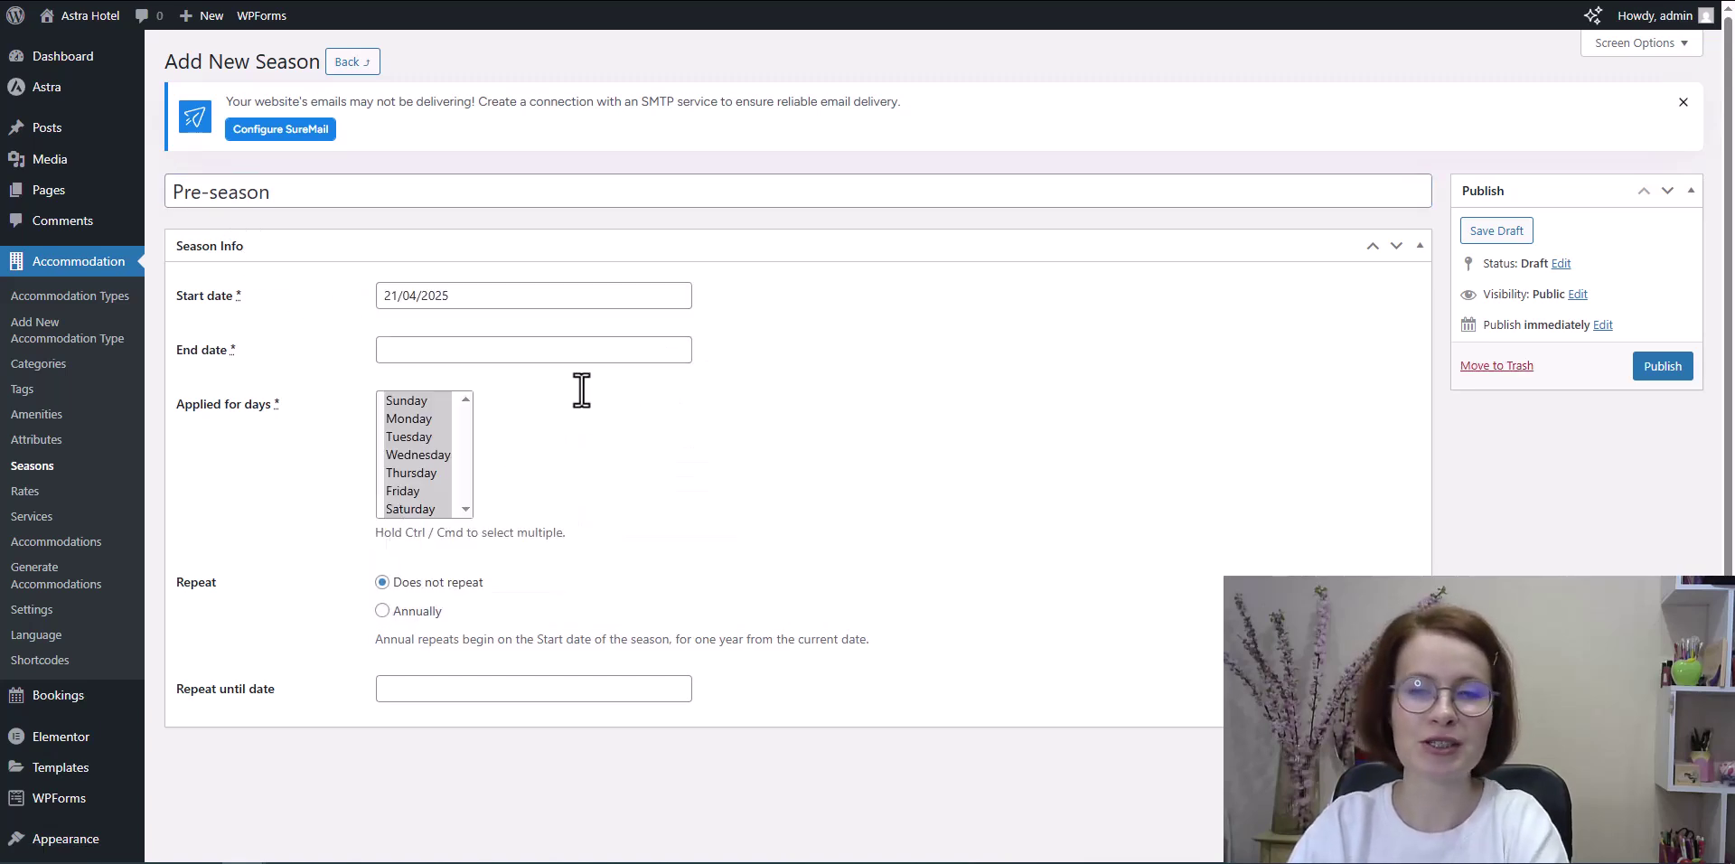
pyautogui.click(578, 354)
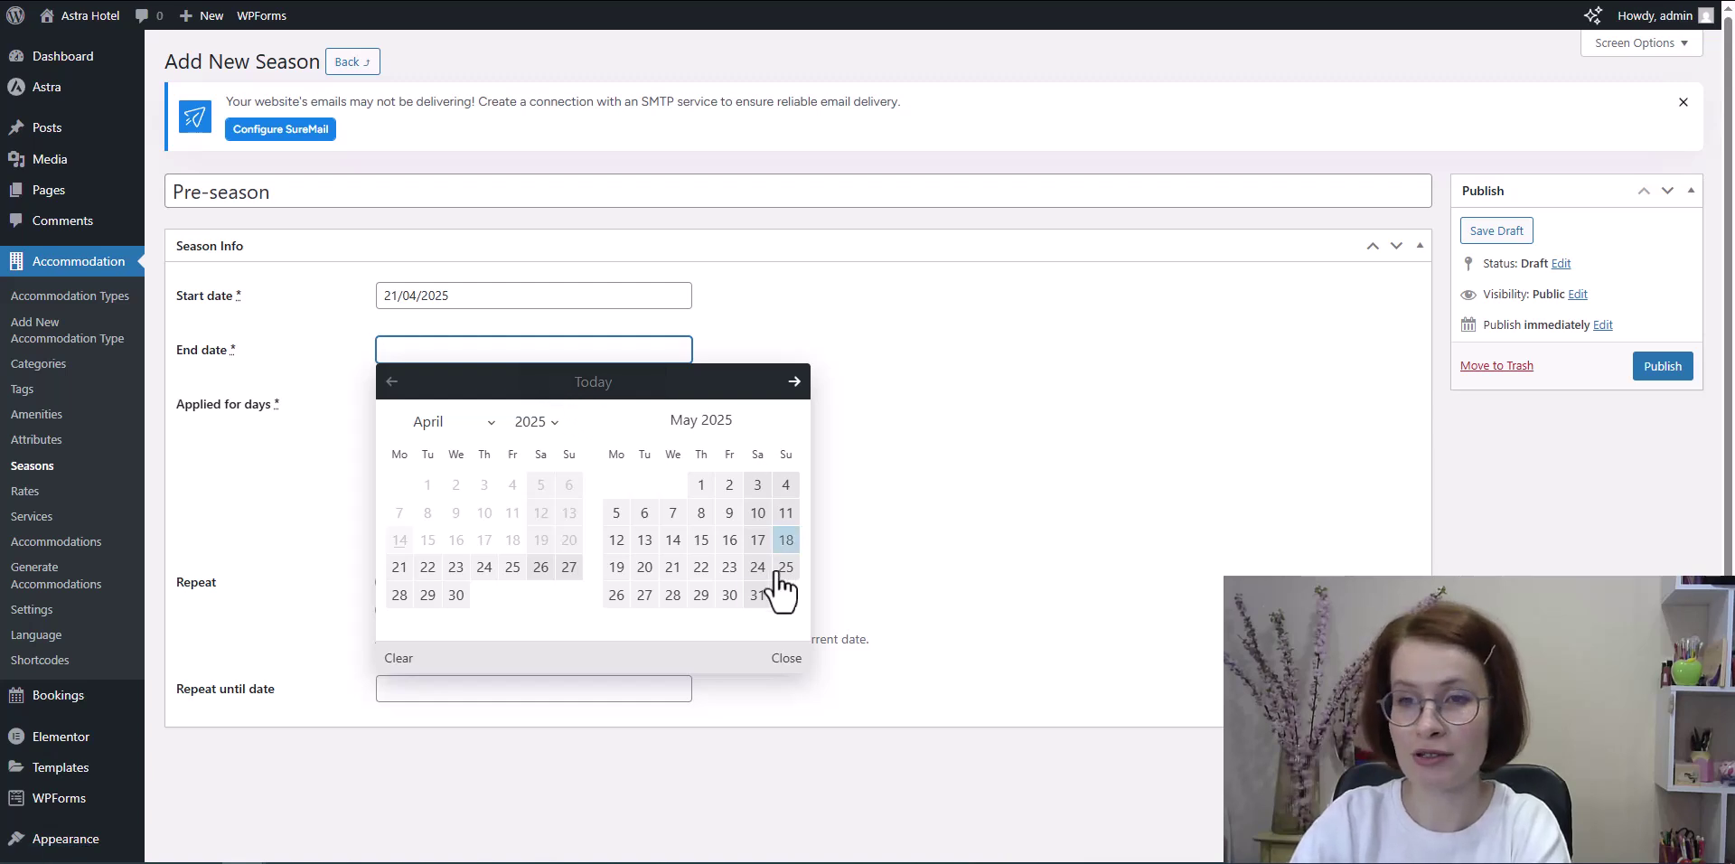
pyautogui.click(754, 598)
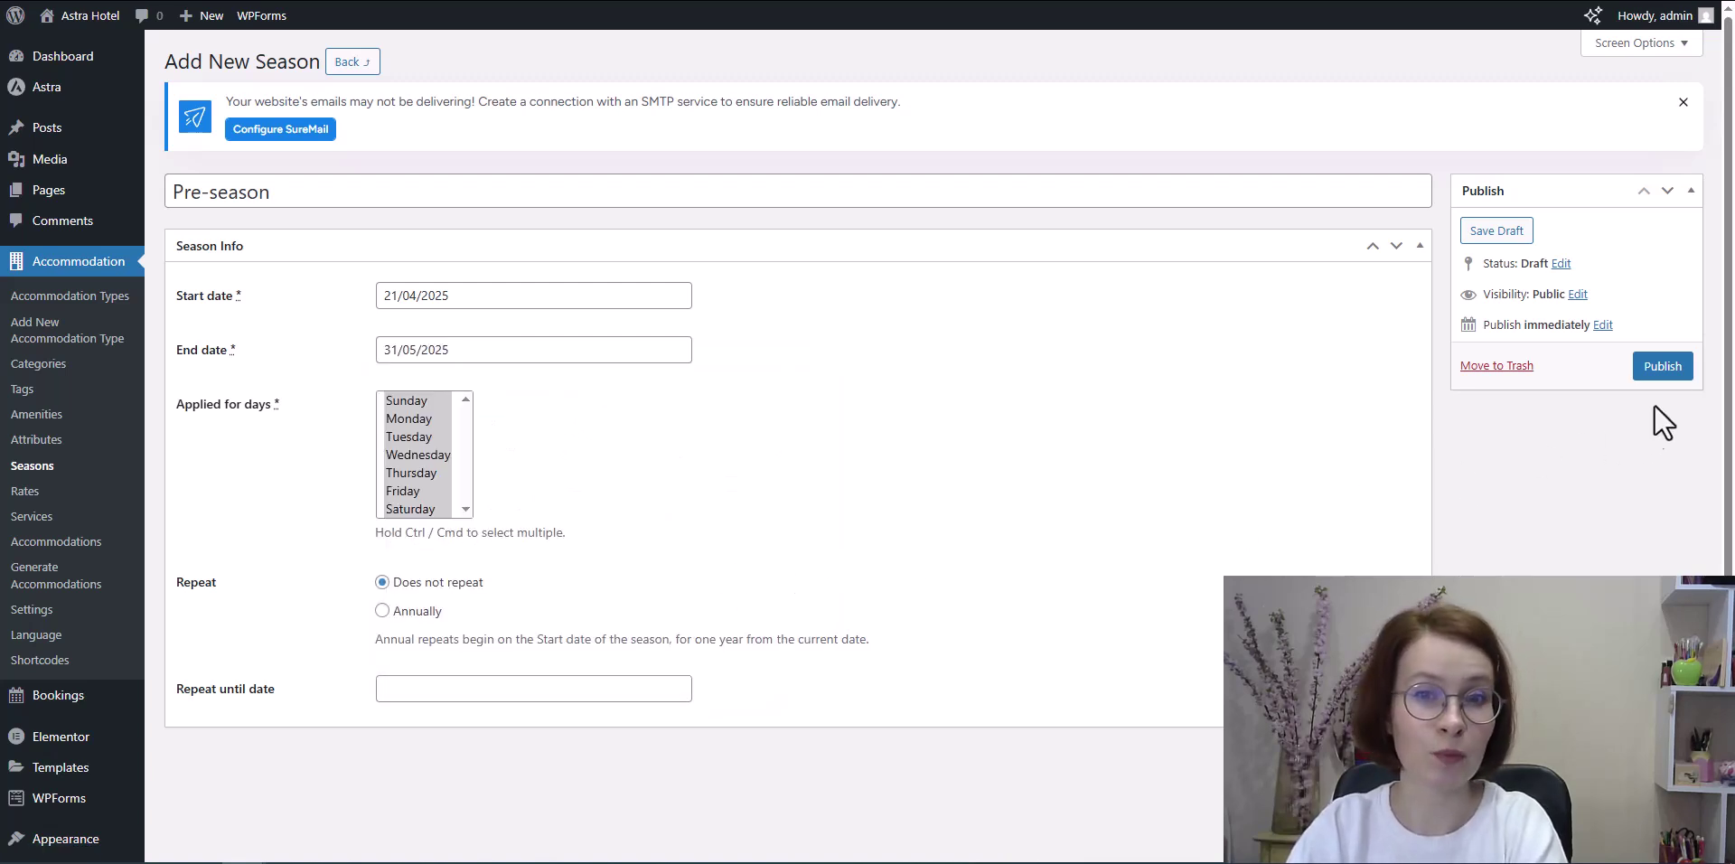
pyautogui.click(1661, 370)
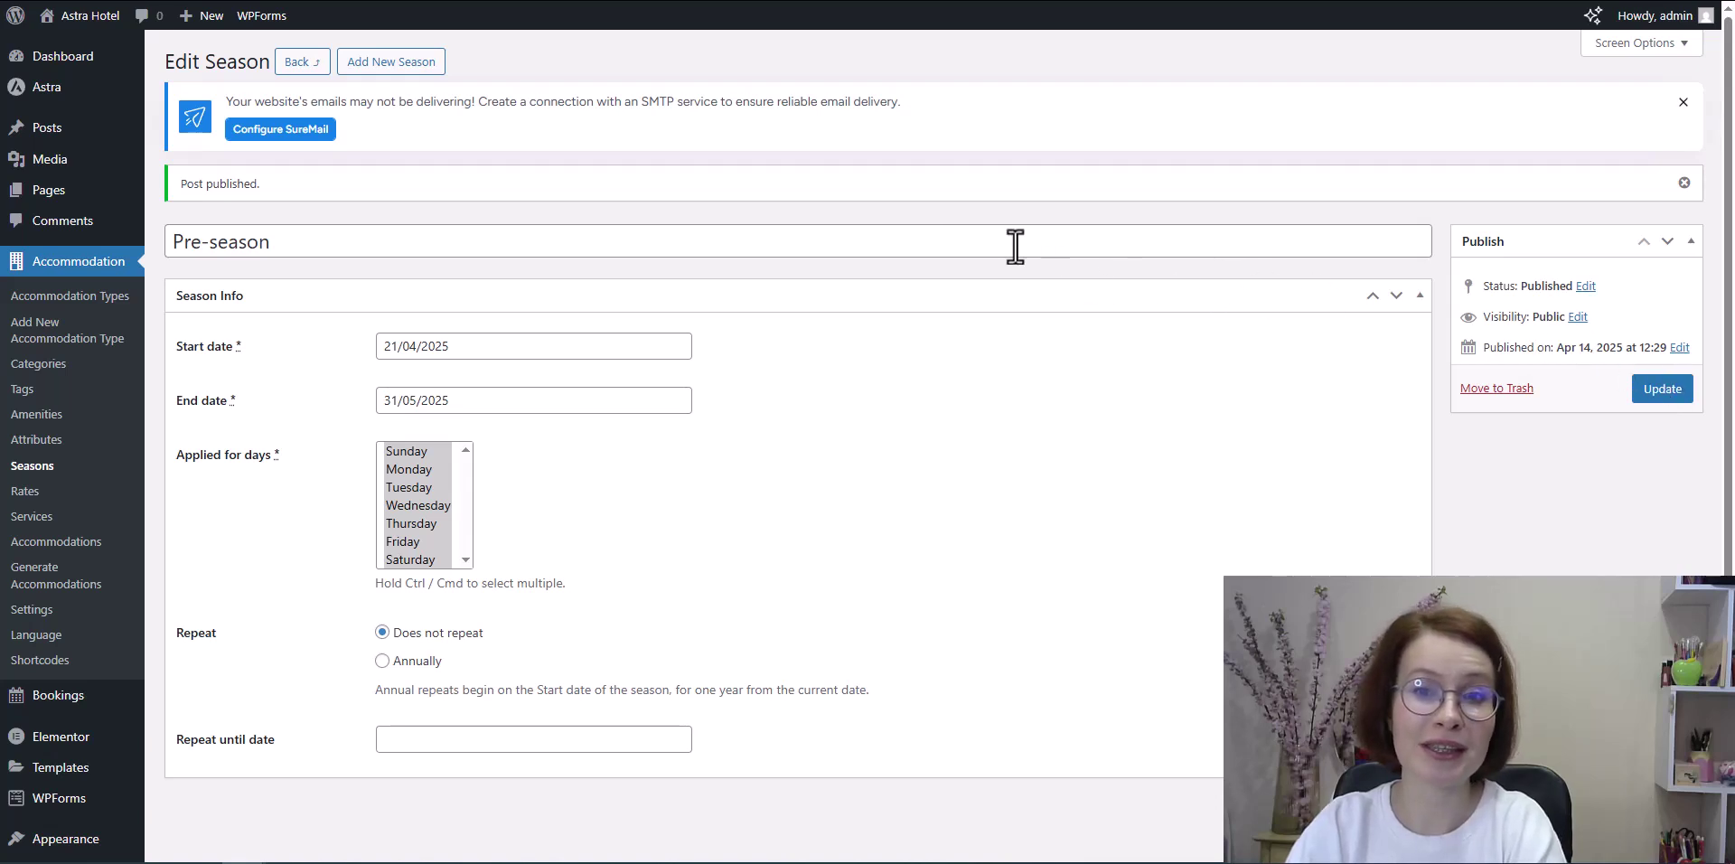
# Step: Start a new season titled 'High season'
pyautogui.click(370, 73)
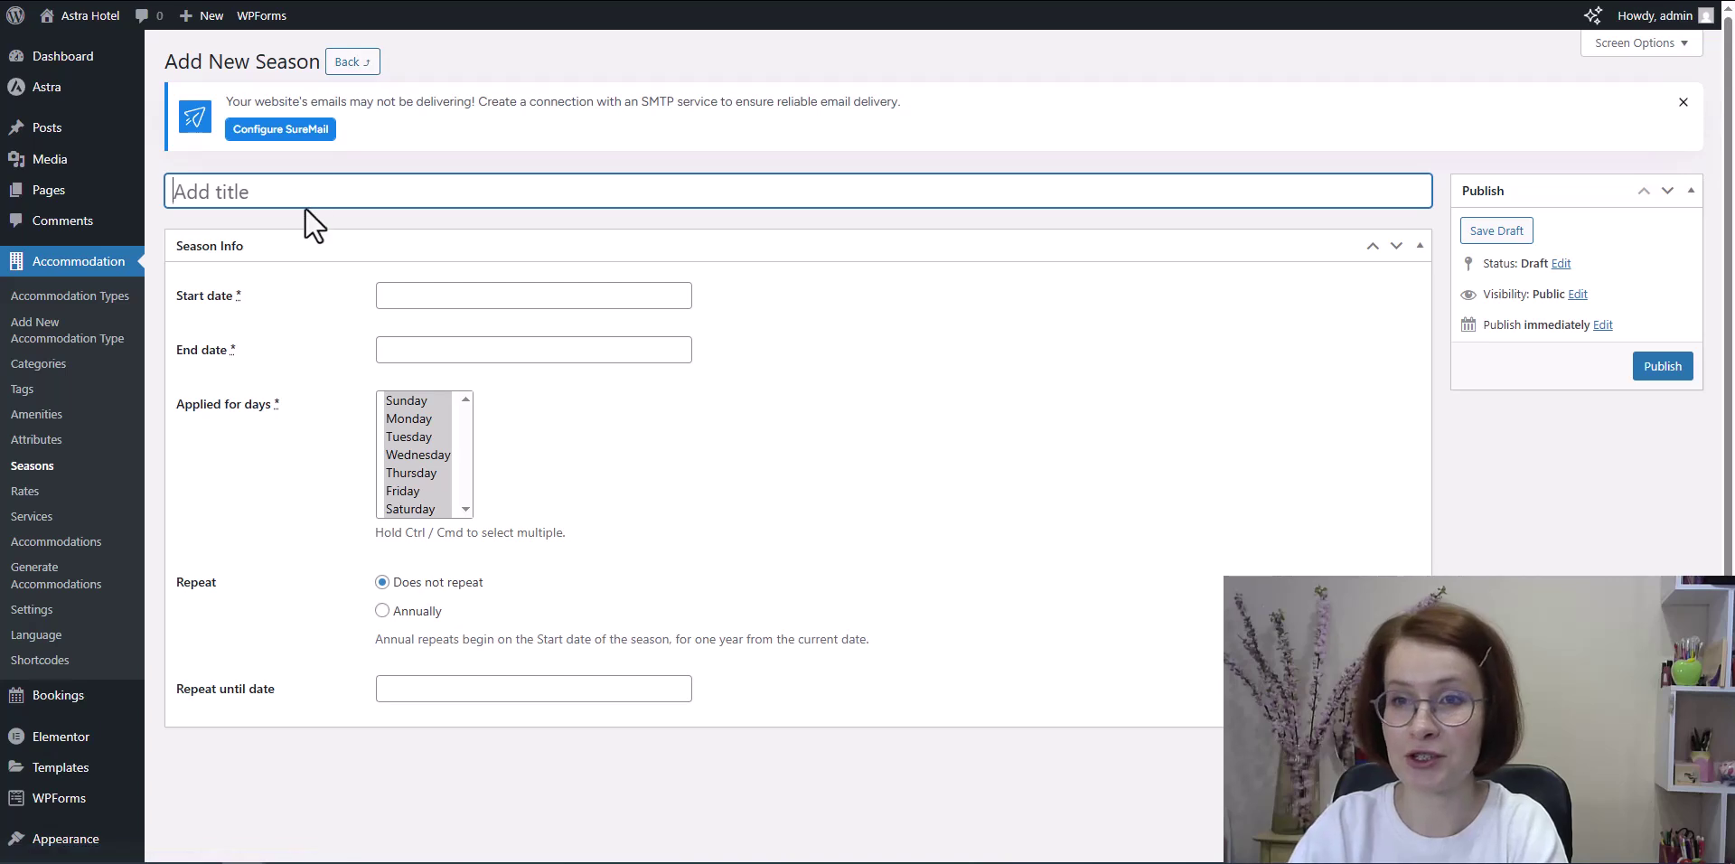
pyautogui.write('High')
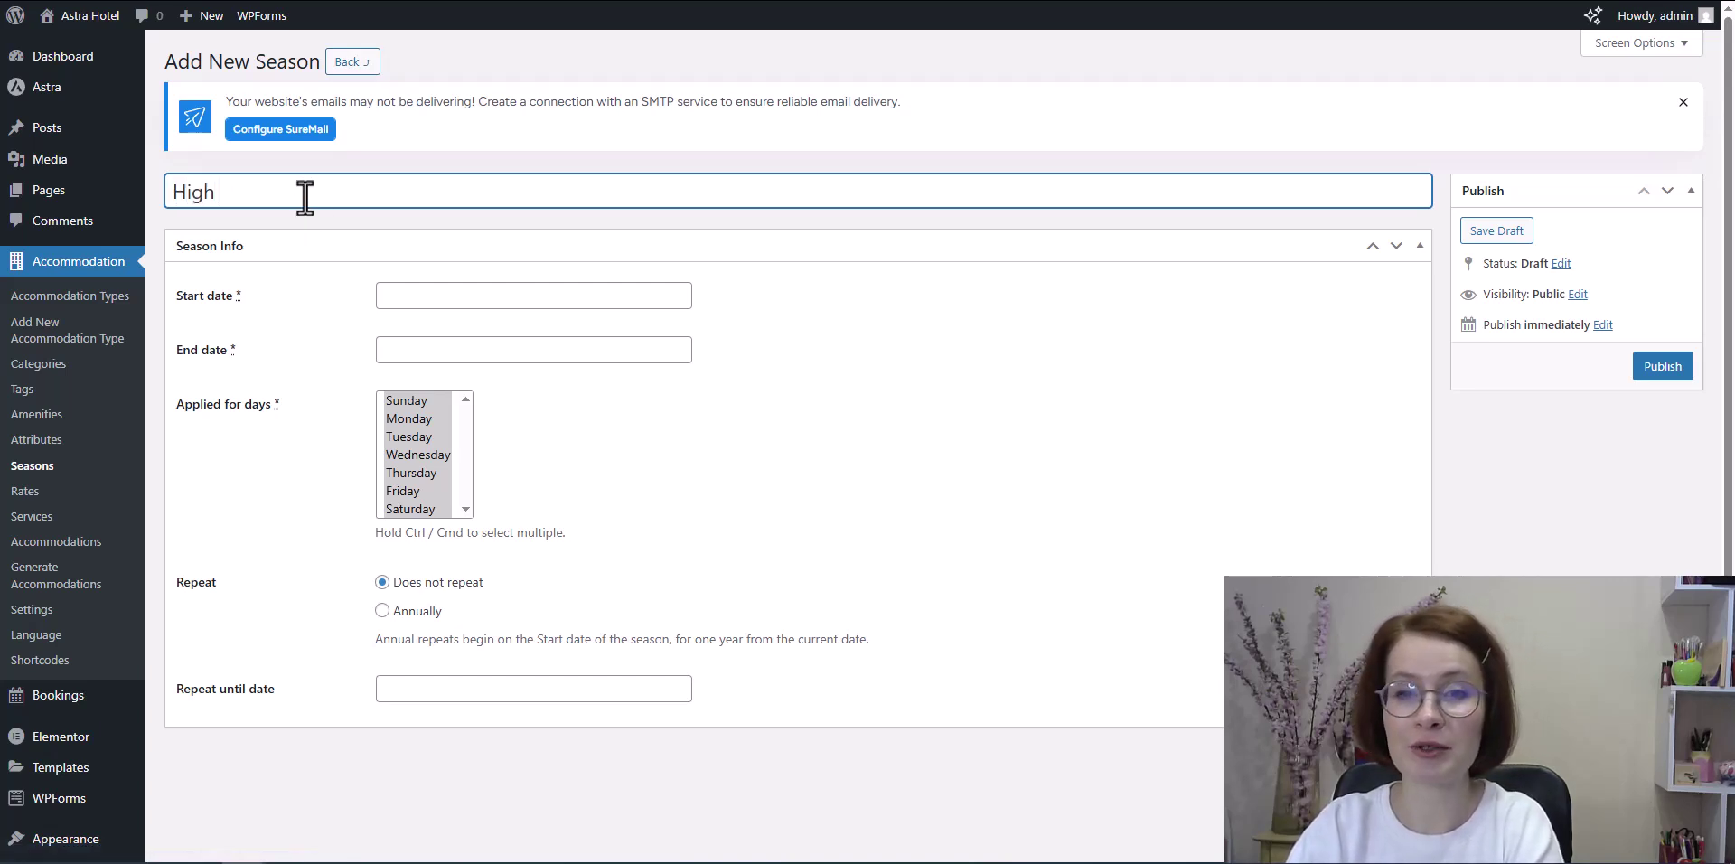
pyautogui.write(' season')
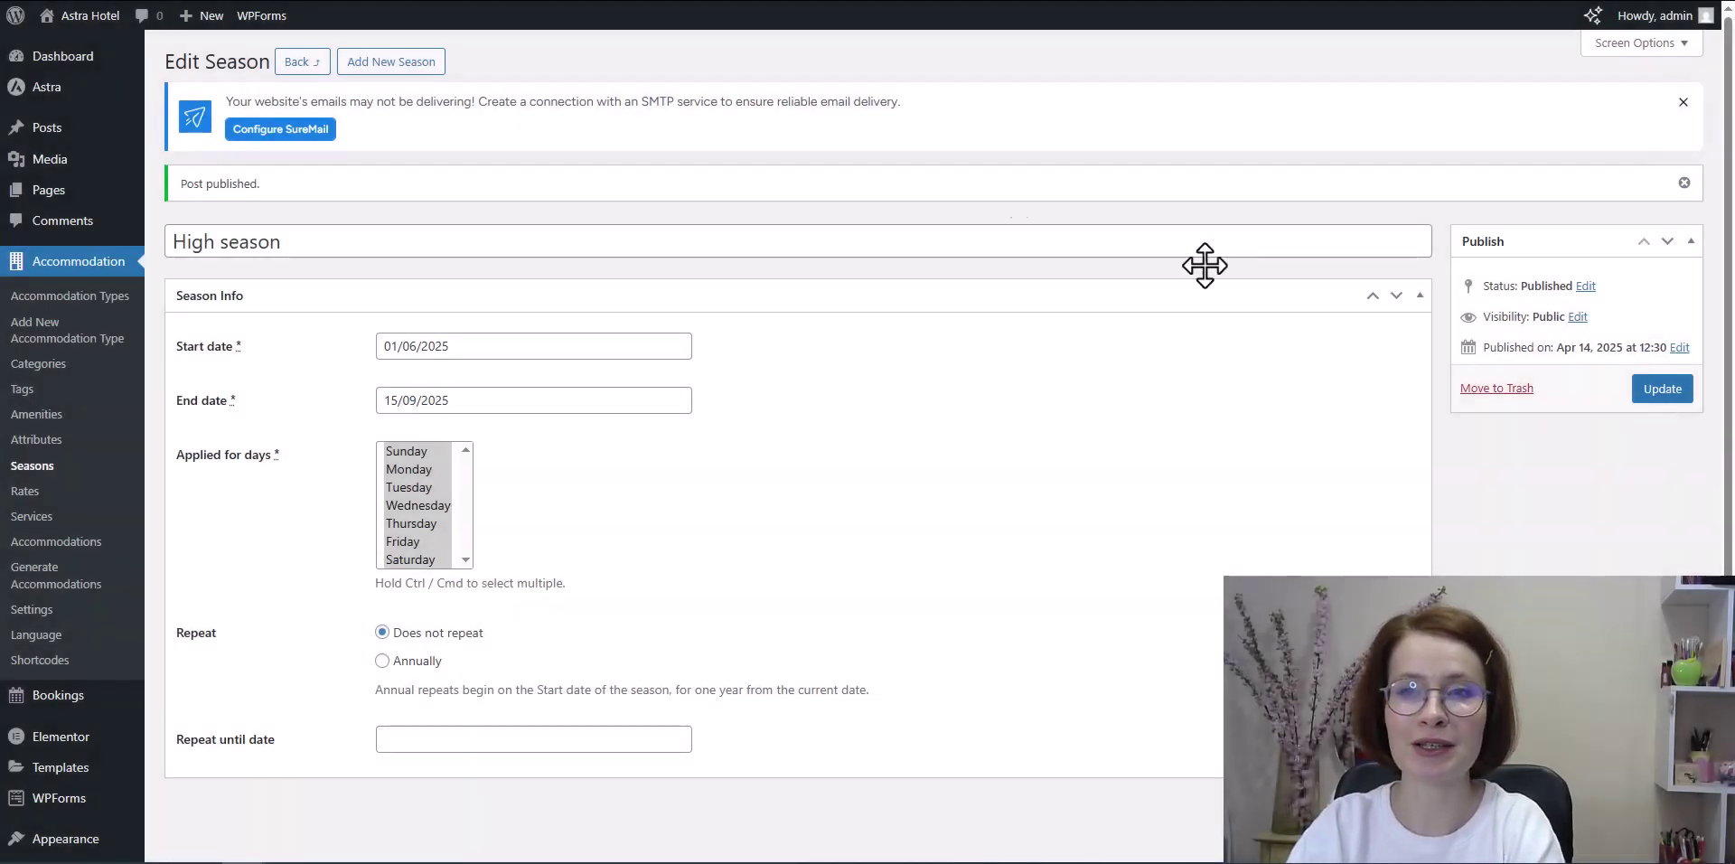
# Step: Create a new extra service titled 'Car rental'
pyautogui.click(27, 517)
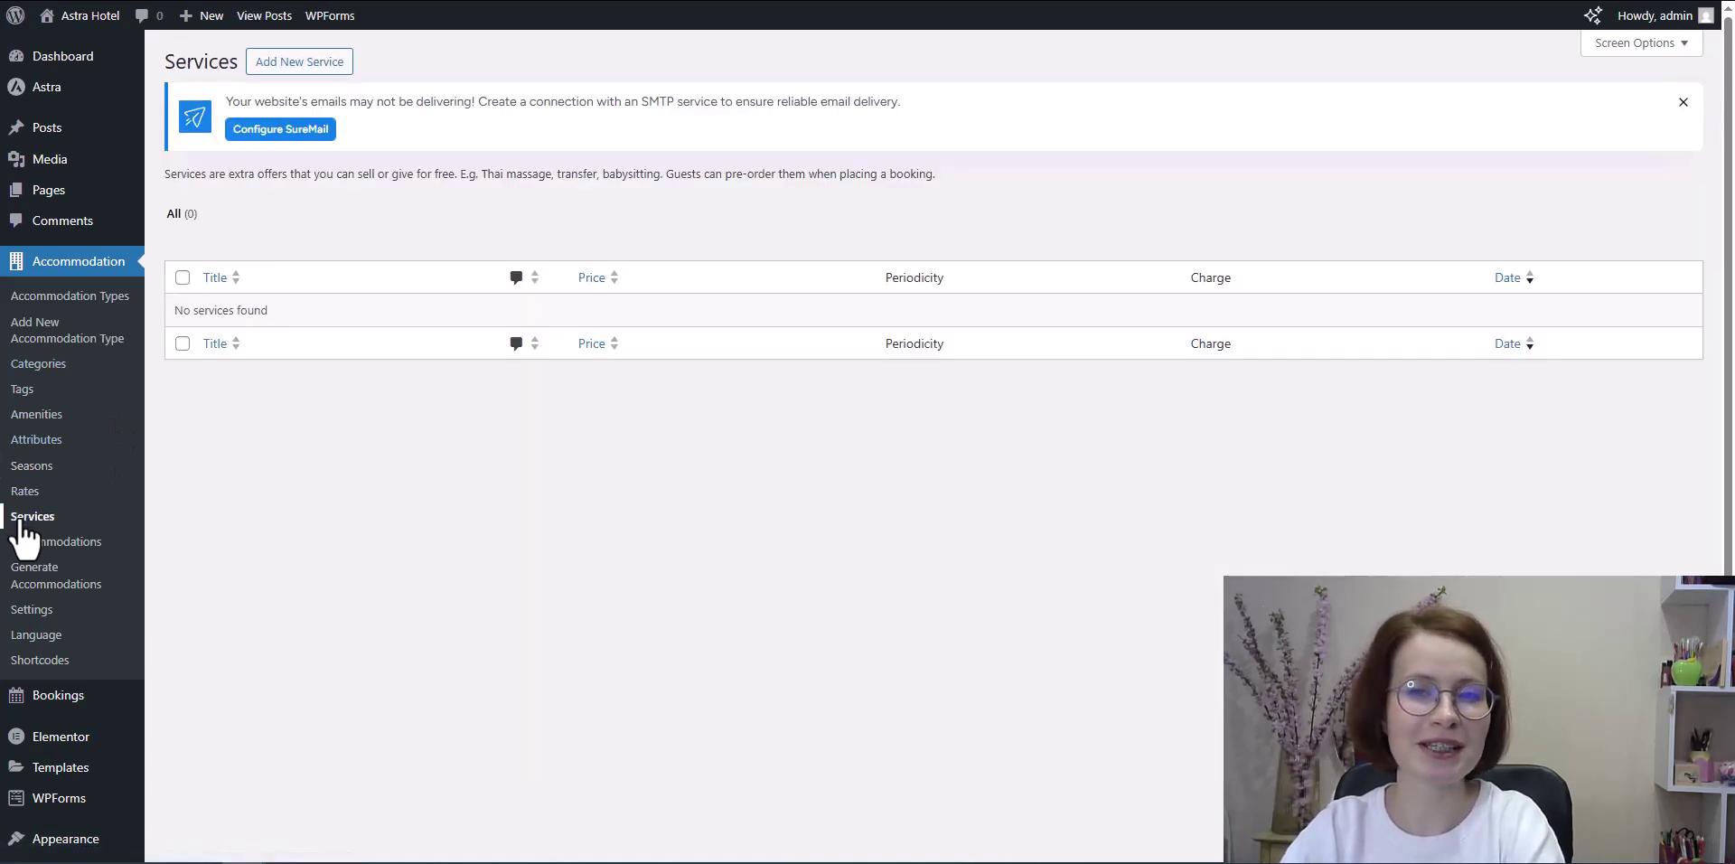
pyautogui.click(291, 64)
pyautogui.click(272, 189)
pyautogui.write('Ca')
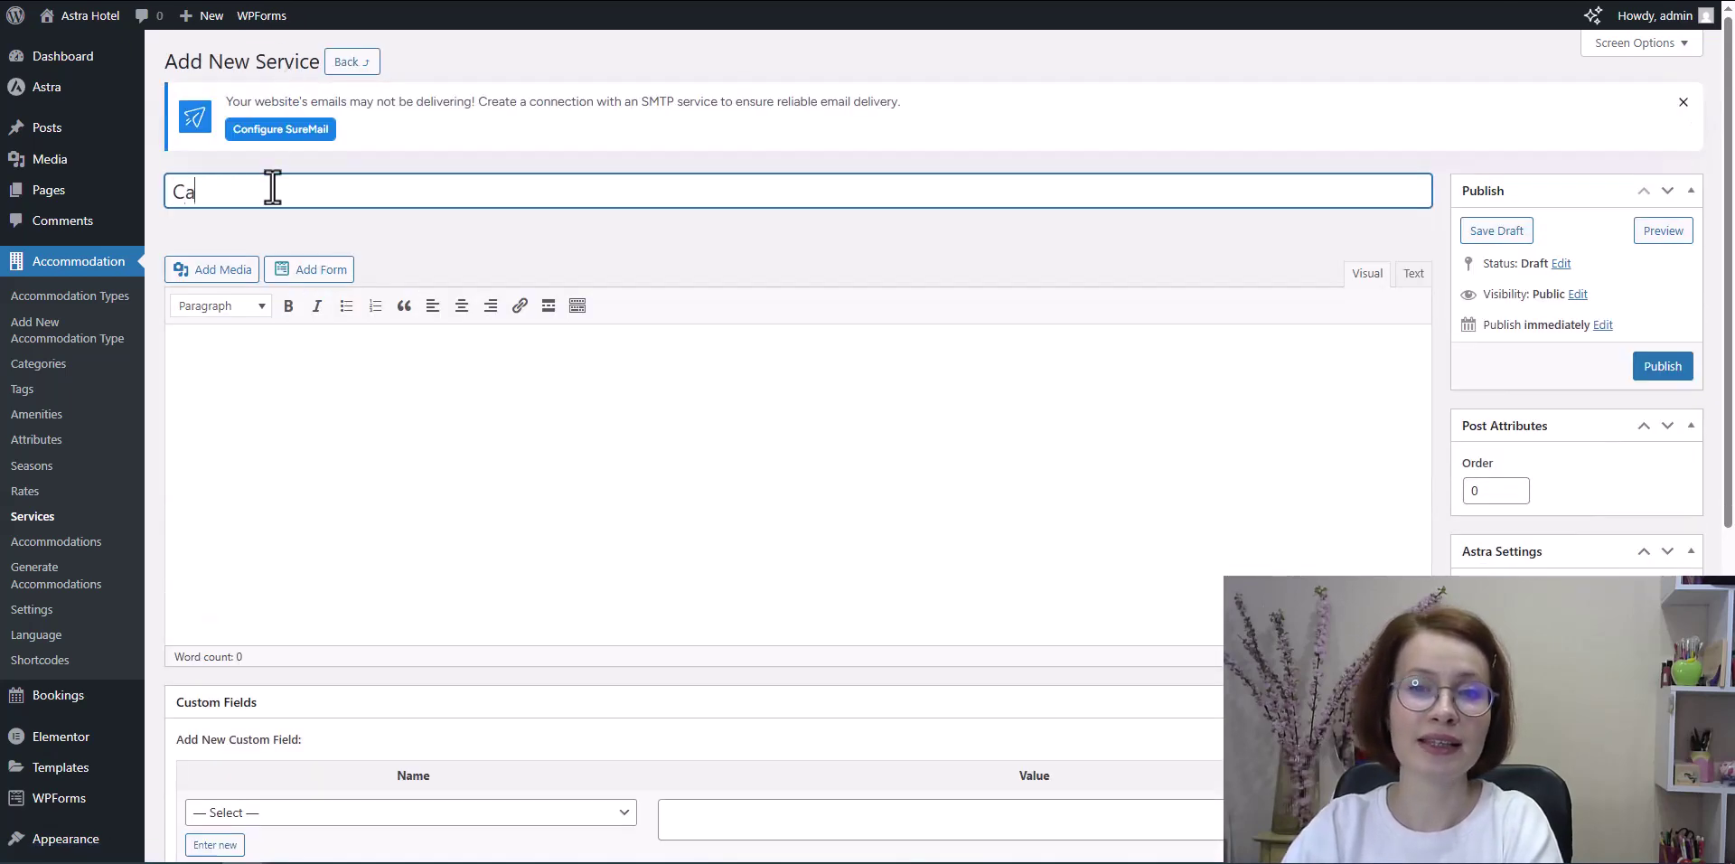
pyautogui.write('r rental')
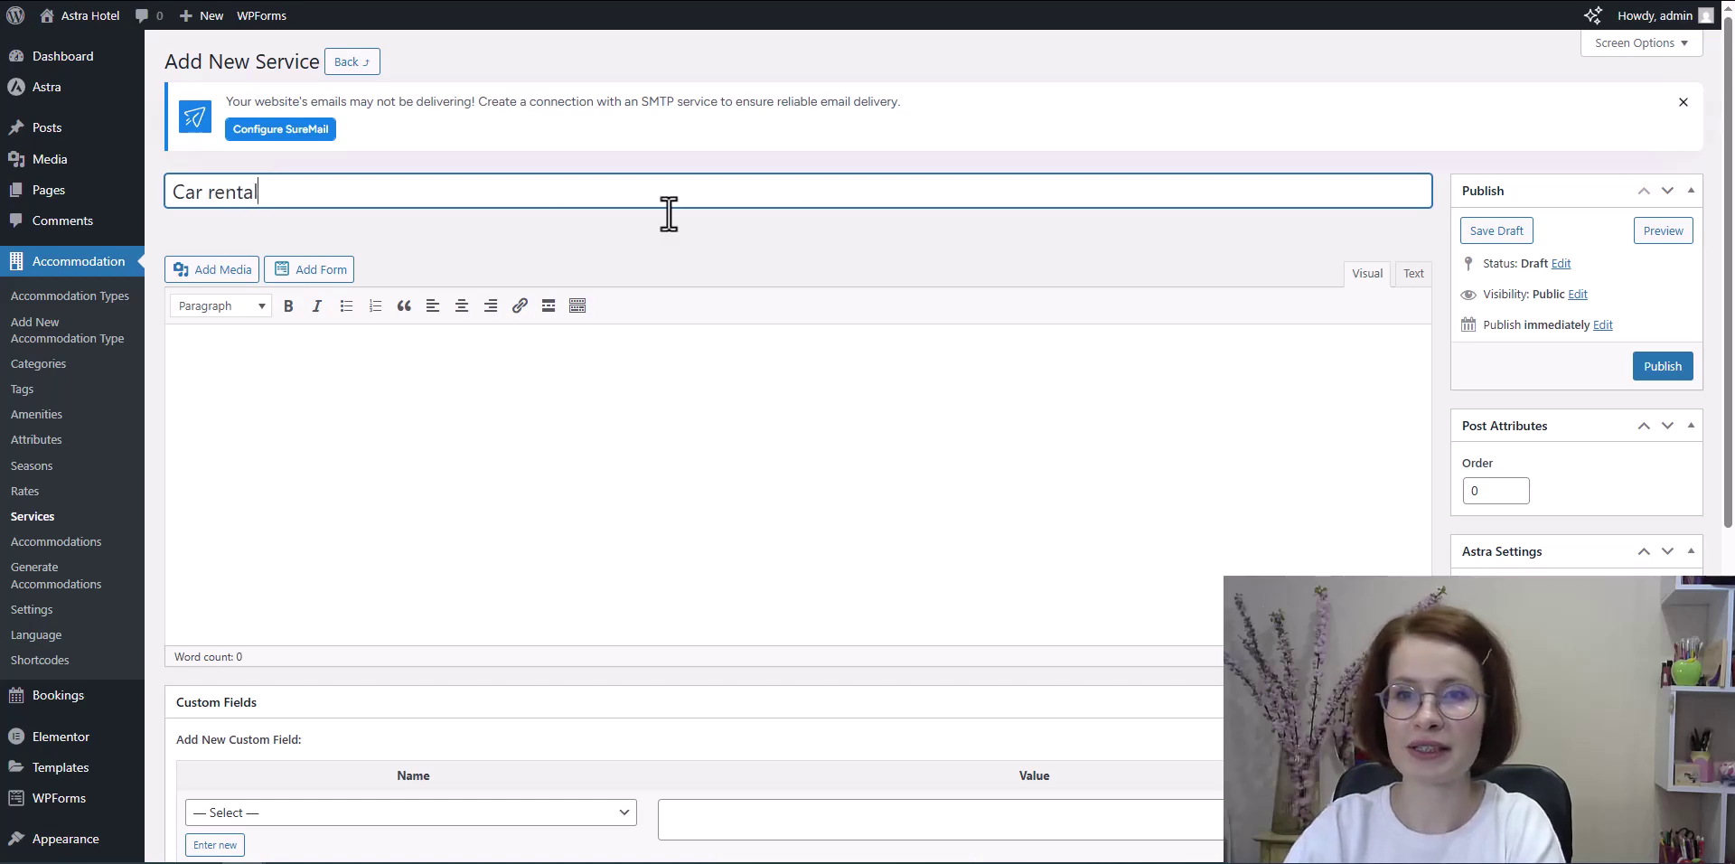
pyautogui.click(934, 231)
# Step: Set the Car rental price to 100 with Per Day periodicity and publish it
pyautogui.scroll(-6, 938, 232)
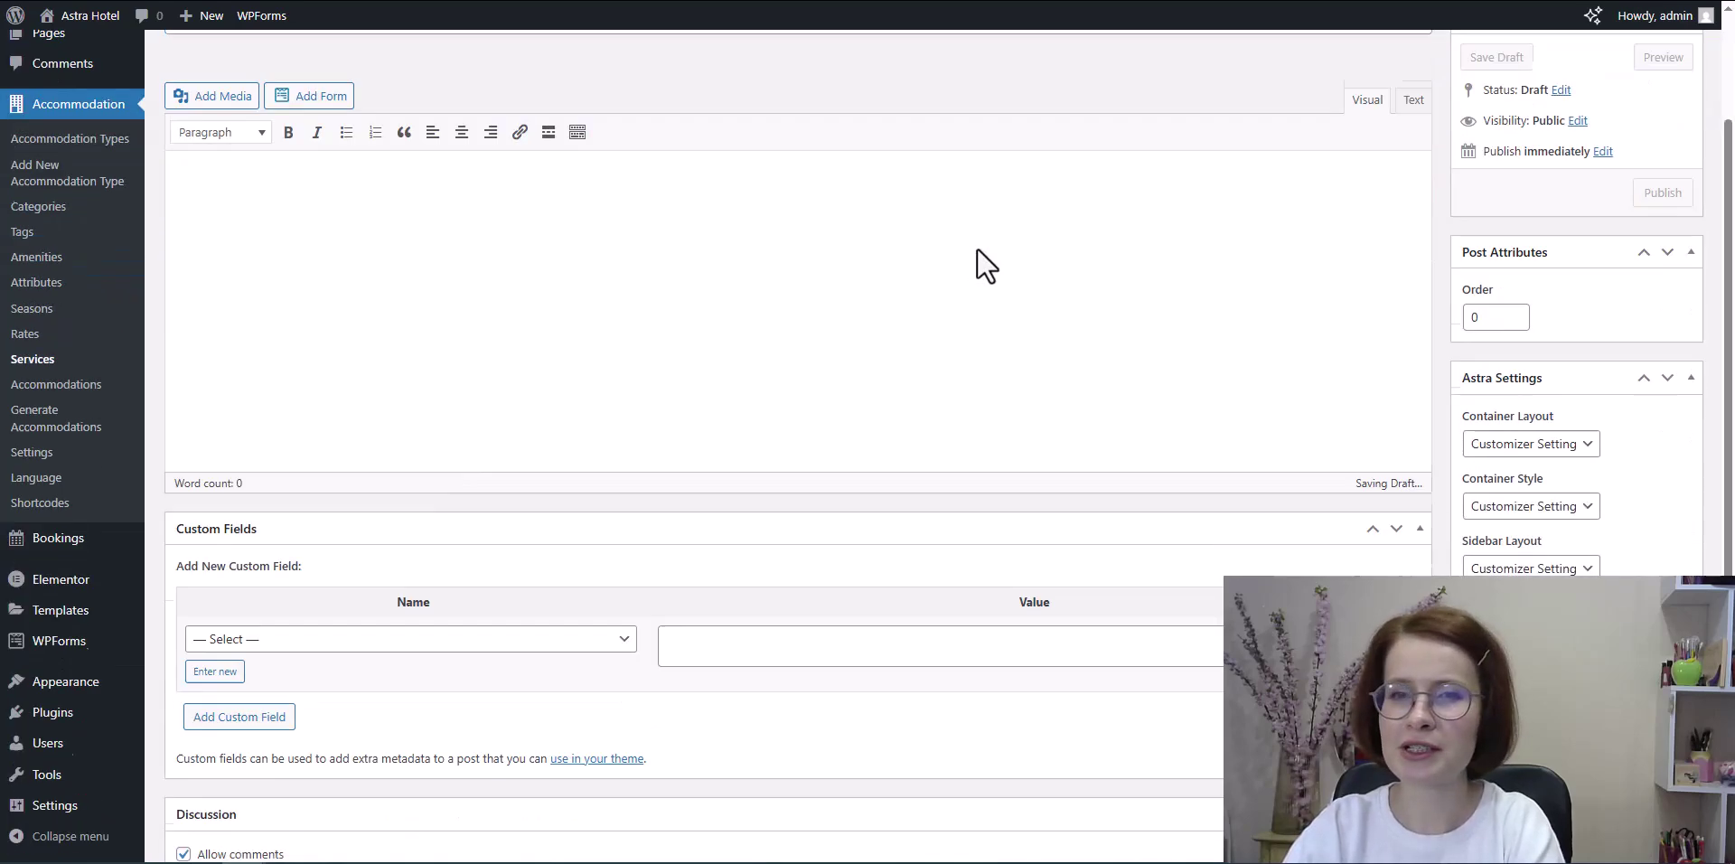
pyautogui.doubleClick(382, 616)
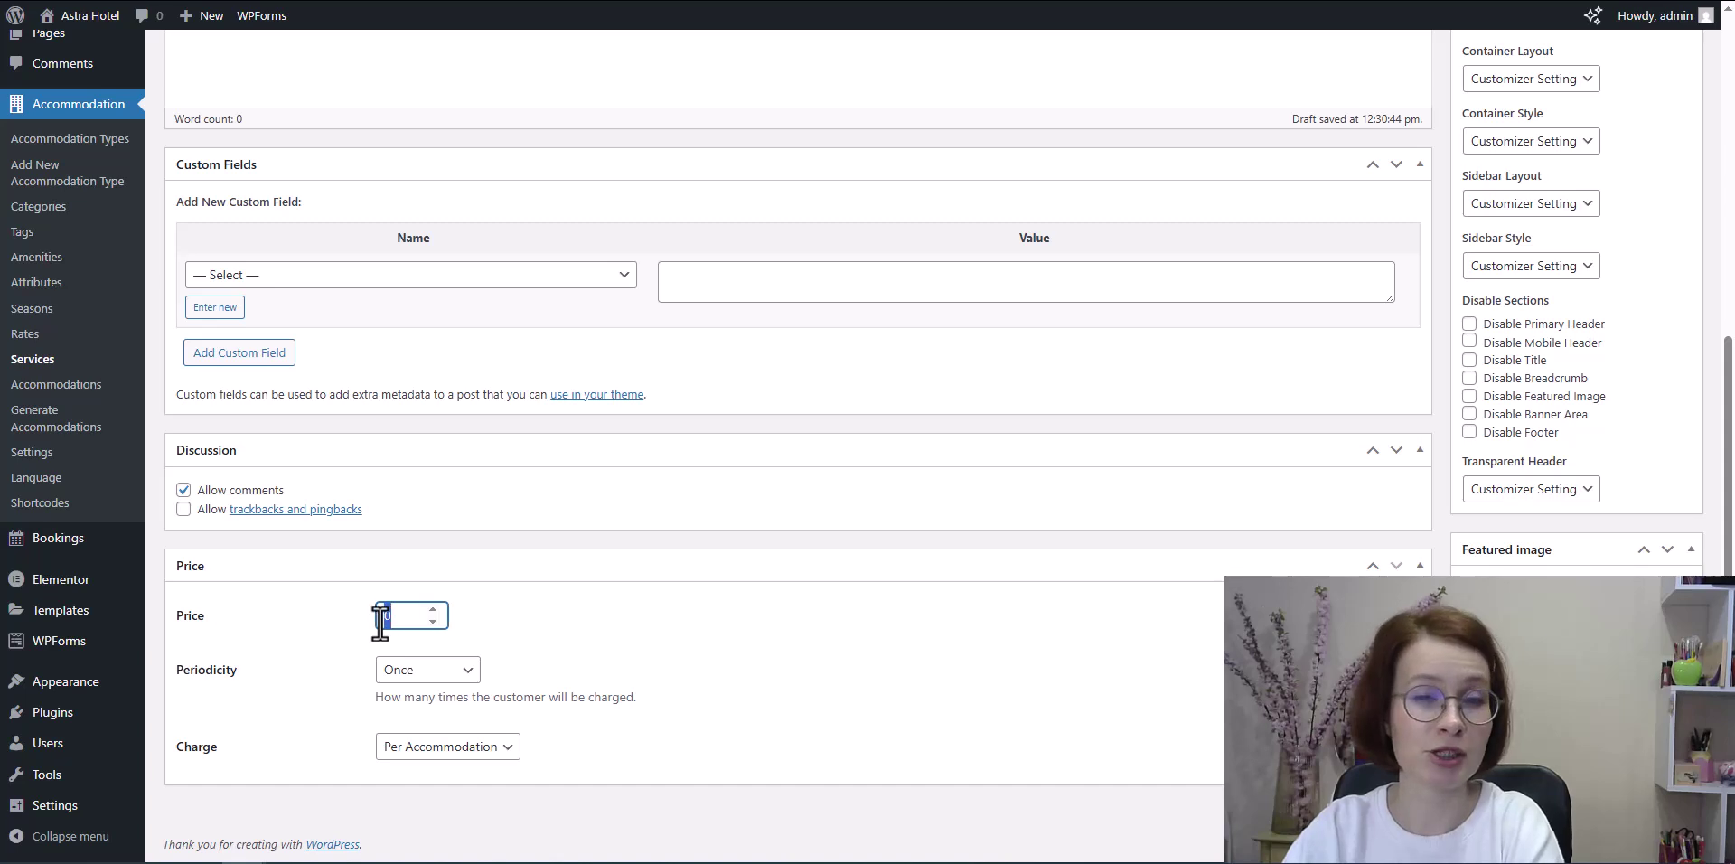
pyautogui.write('100')
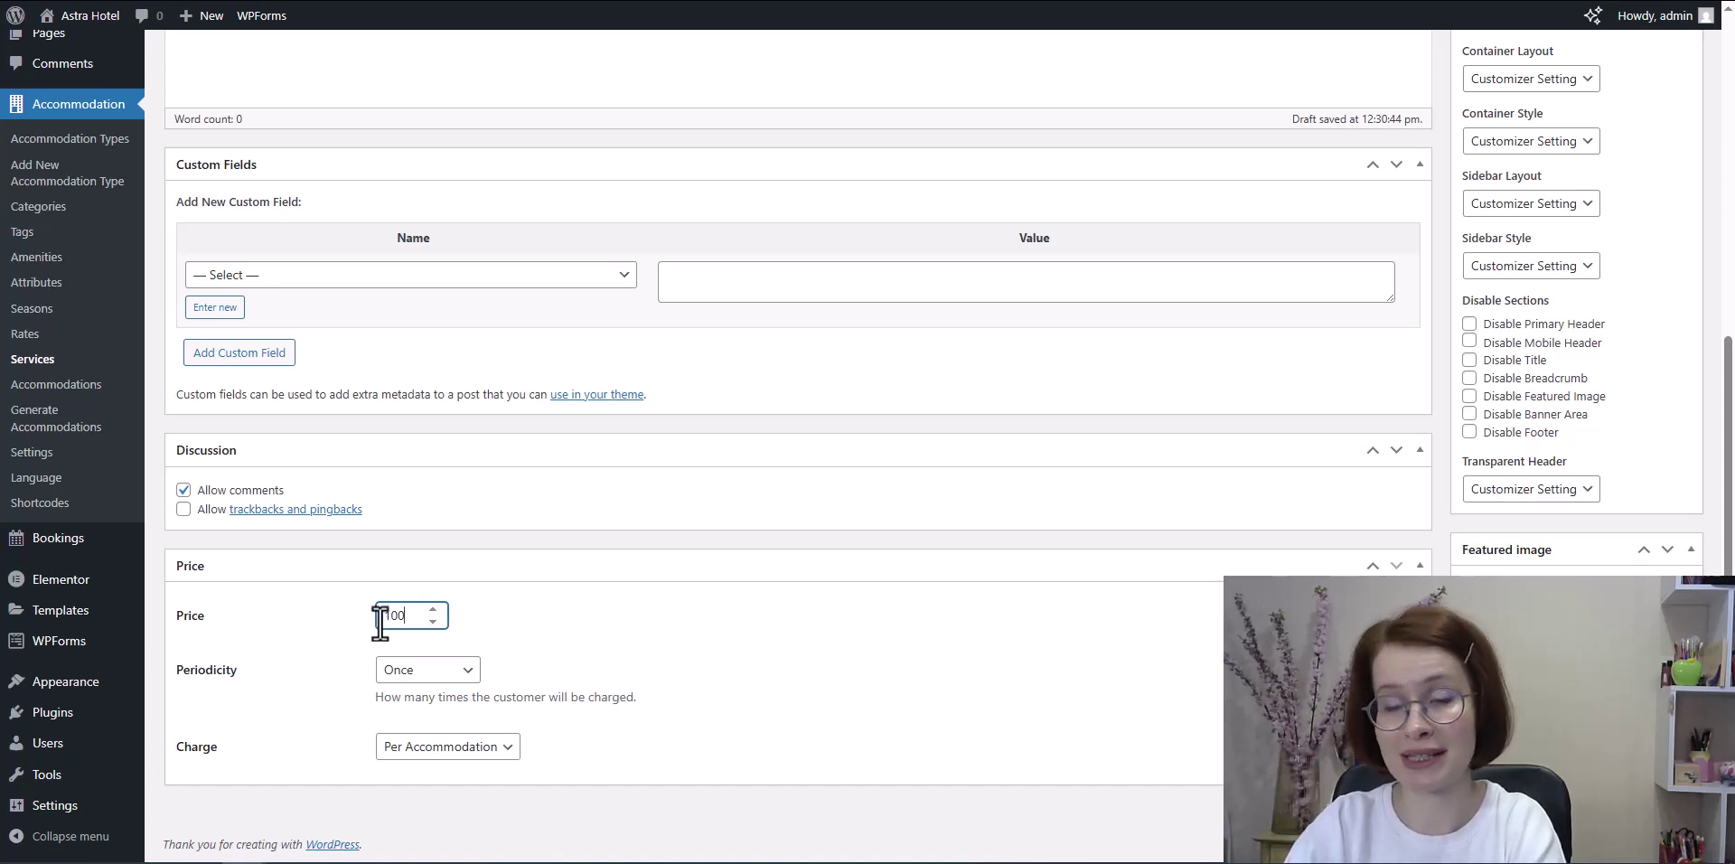
pyautogui.click(478, 670)
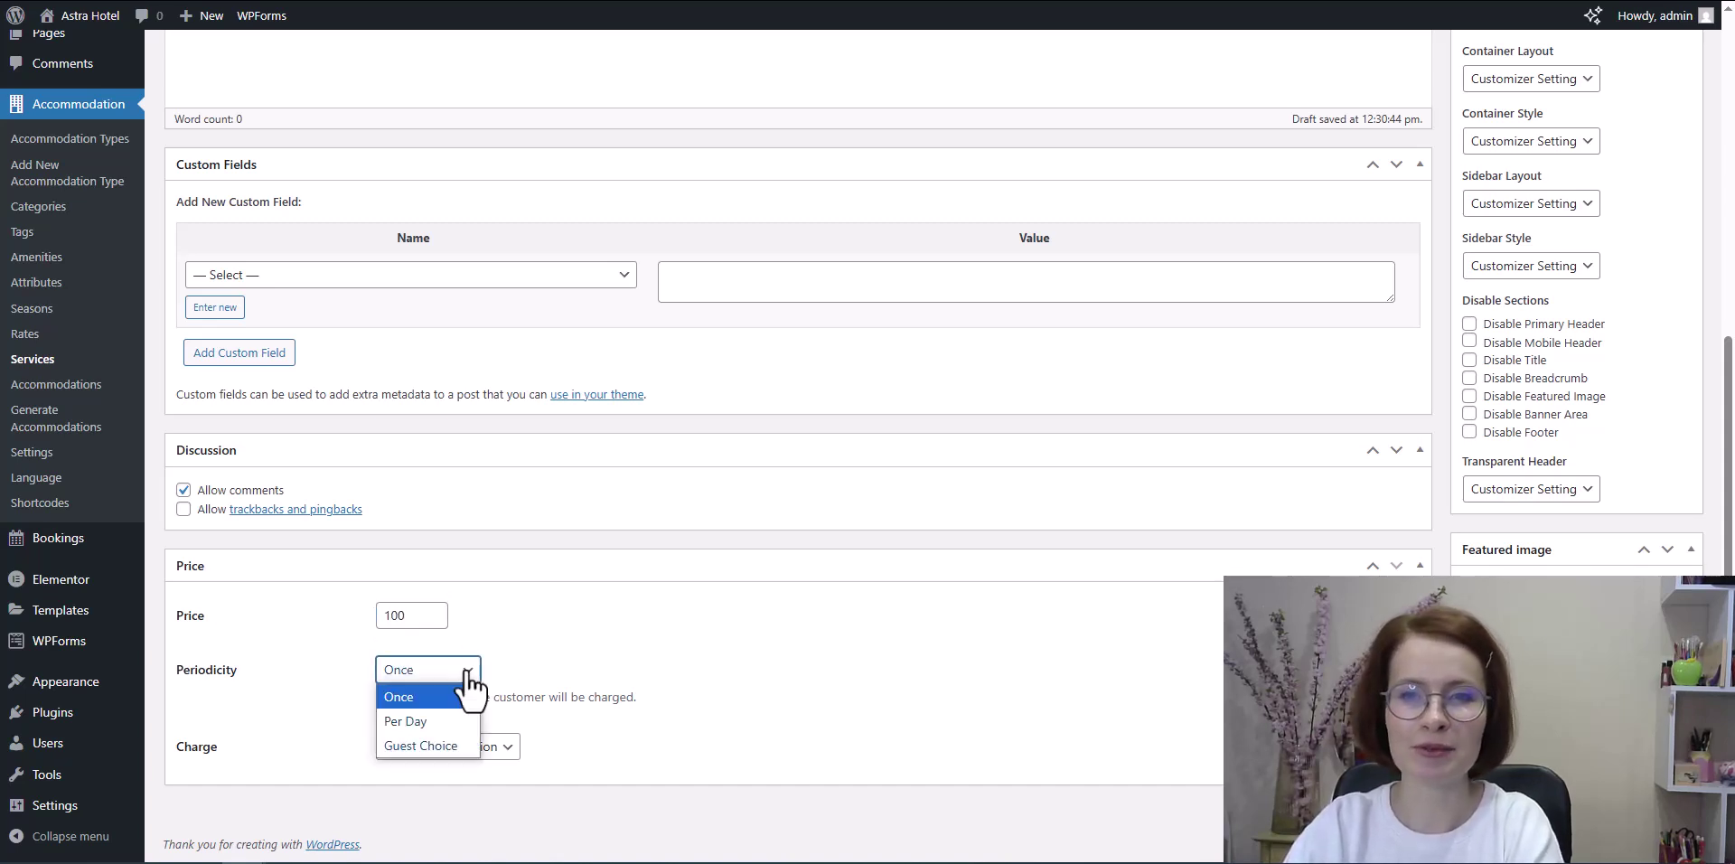
pyautogui.click(459, 720)
pyautogui.click(511, 746)
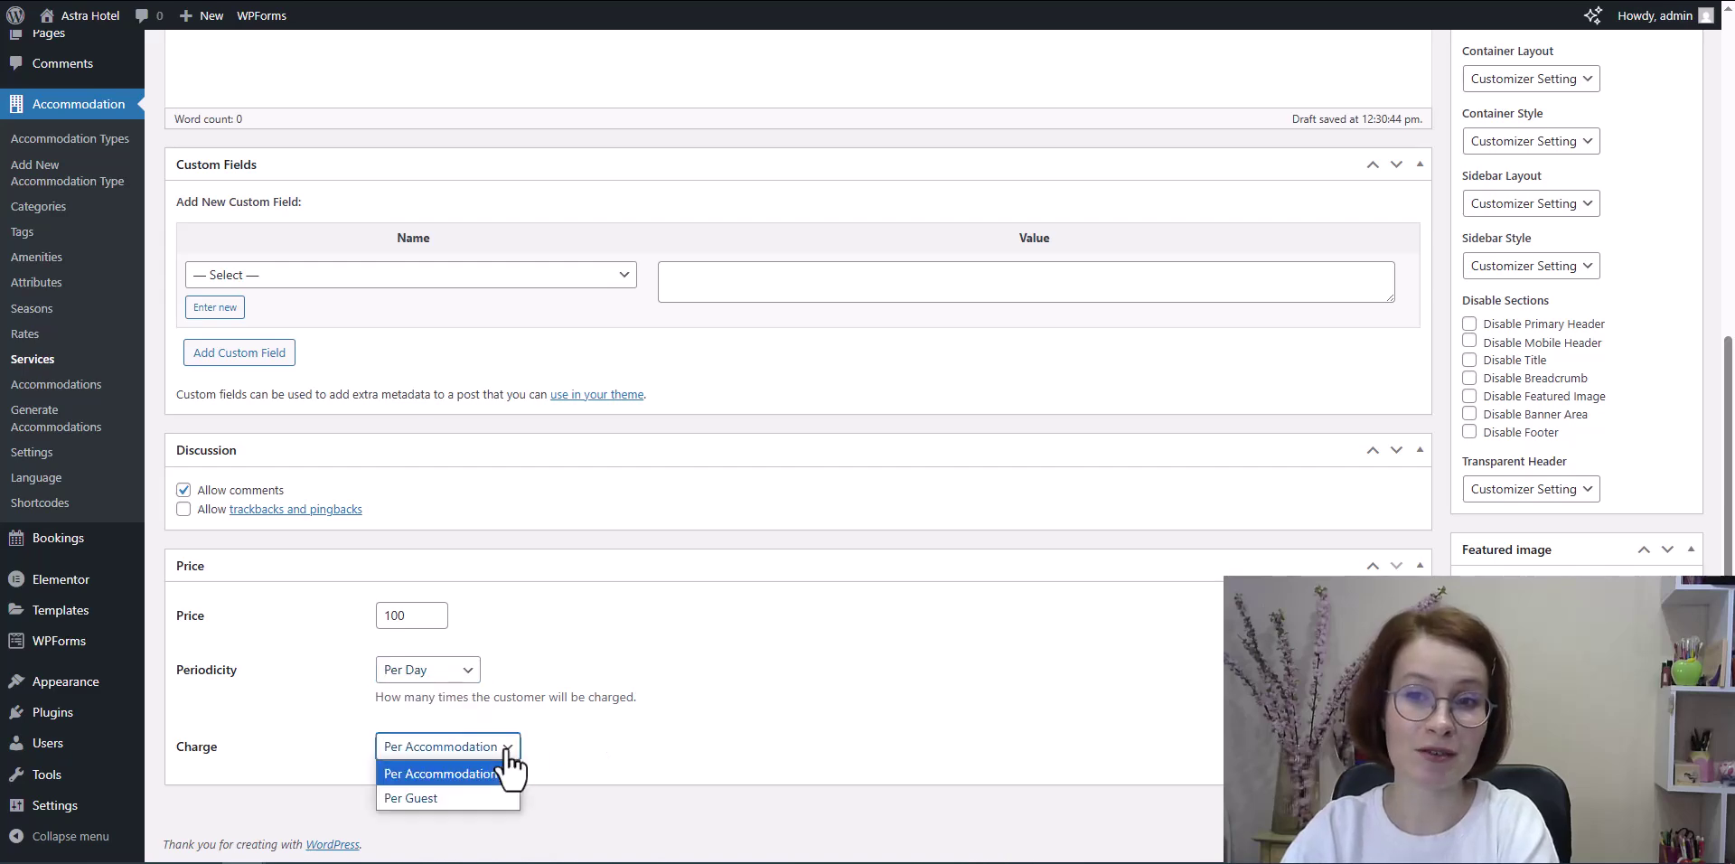
pyautogui.scroll(6, 1012, 730)
pyautogui.click(1660, 366)
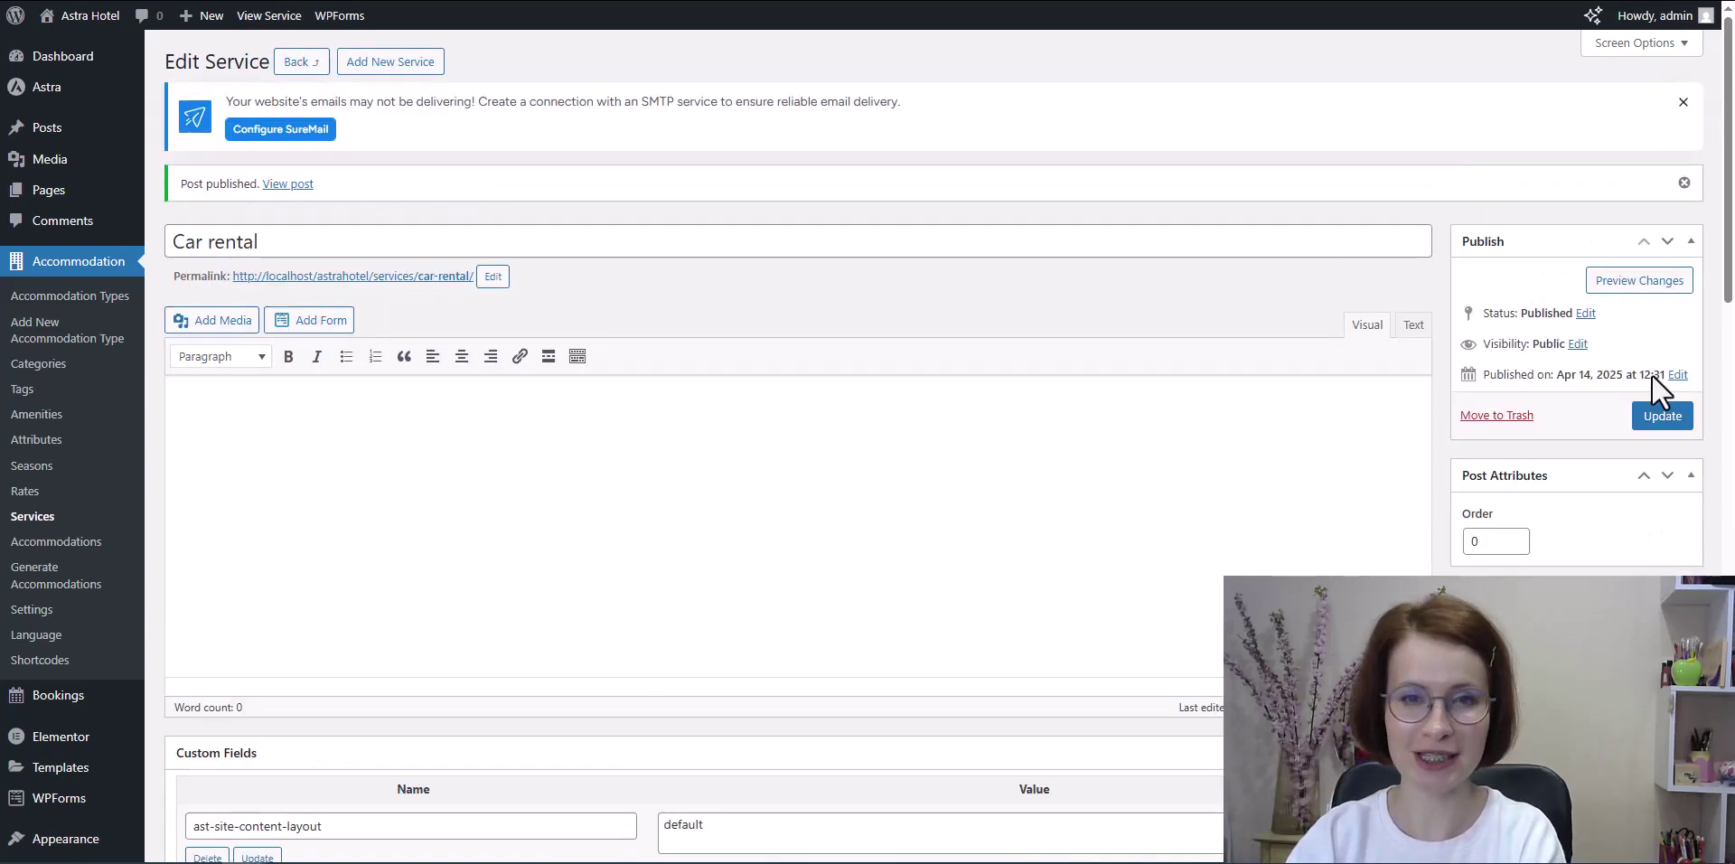
# Step: Start a new accommodation type titled Grand Suite
pyautogui.click(71, 297)
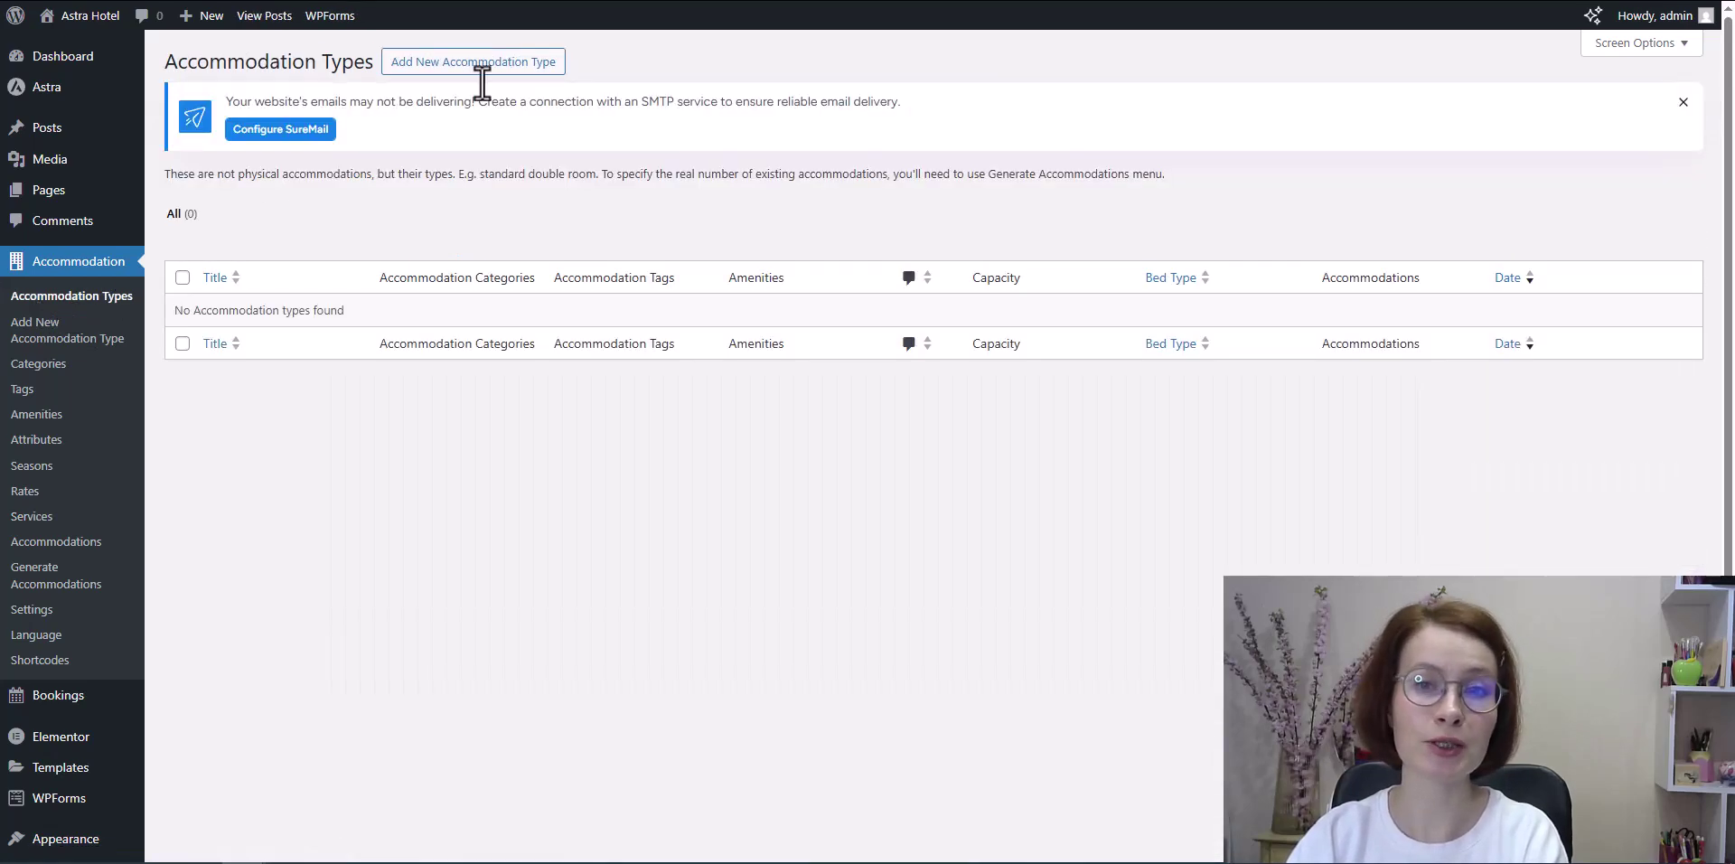
pyautogui.click(496, 72)
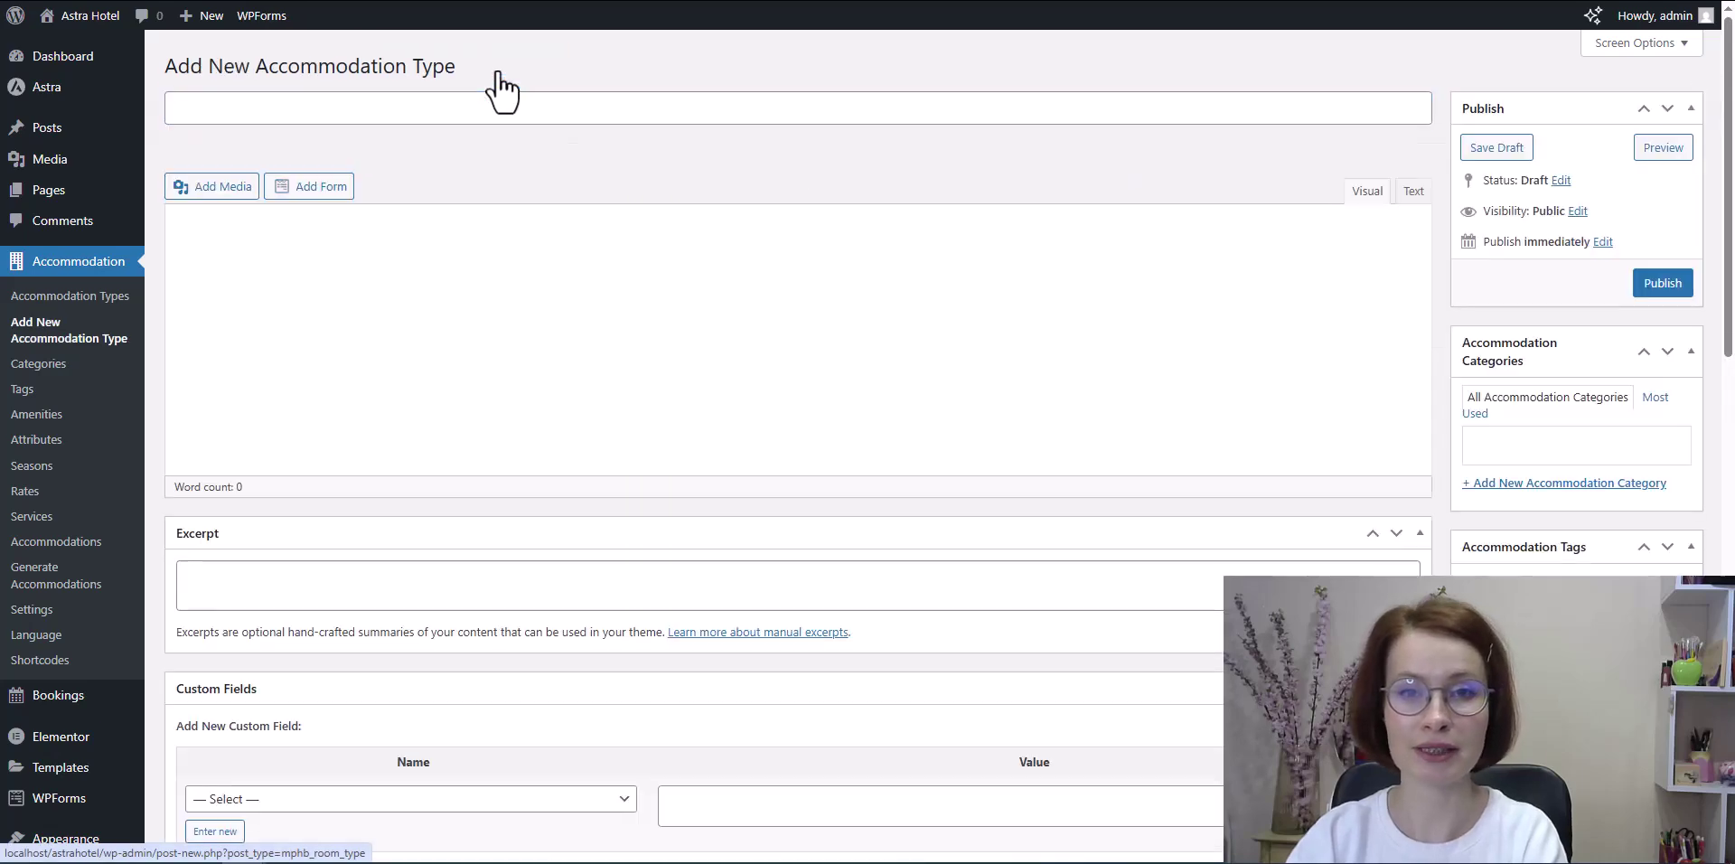
pyautogui.write('Grand ')
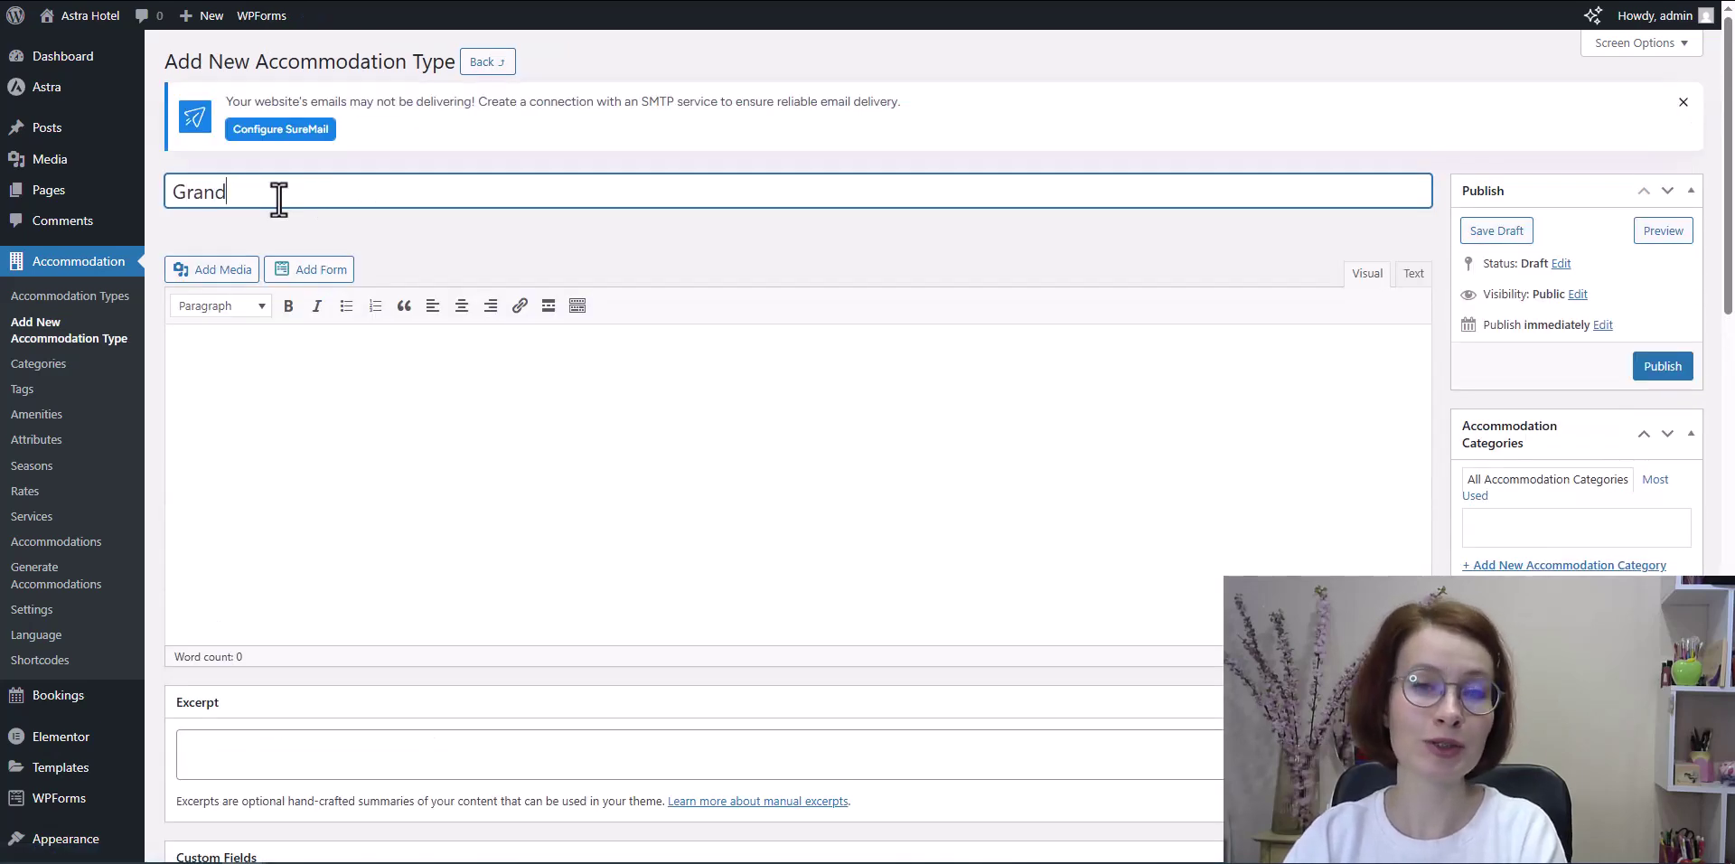
pyautogui.write('S')
pyautogui.write('e')
# Step: Set 2 accommodations and a capacity of 4 adults and 3 children, plus base occupancy
pyautogui.scroll(-6, 988, 279)
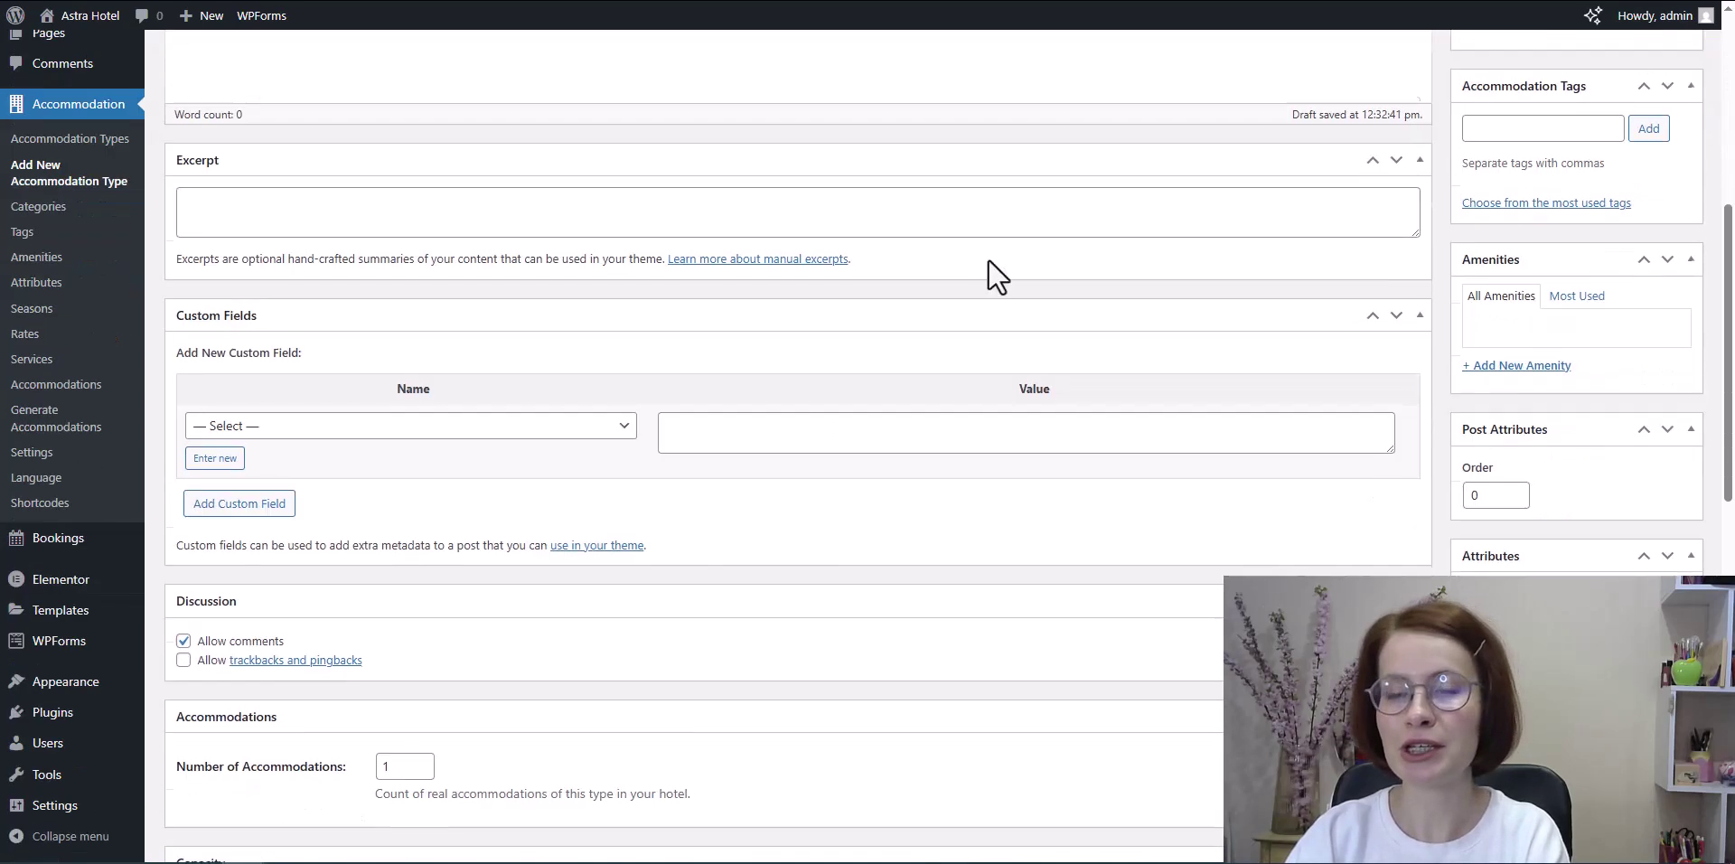
pyautogui.scroll(-6, 987, 261)
pyautogui.click(426, 221)
pyautogui.scroll(-2, 620, 240)
pyautogui.press('Tab')
pyautogui.write('4')
pyautogui.press('Tab')
pyautogui.write('3')
pyautogui.click(402, 323)
pyautogui.write('4')
pyautogui.click(395, 438)
pyautogui.write('2')
pyautogui.click(405, 511)
pyautogui.write('0')
# Step: Set the size to 55 m², the view to Seaside, and offer Car rental
pyautogui.scroll(-1, 476, 515)
pyautogui.doubleClick(380, 571)
pyautogui.write('55')
pyautogui.click(467, 649)
pyautogui.write('Seaside')
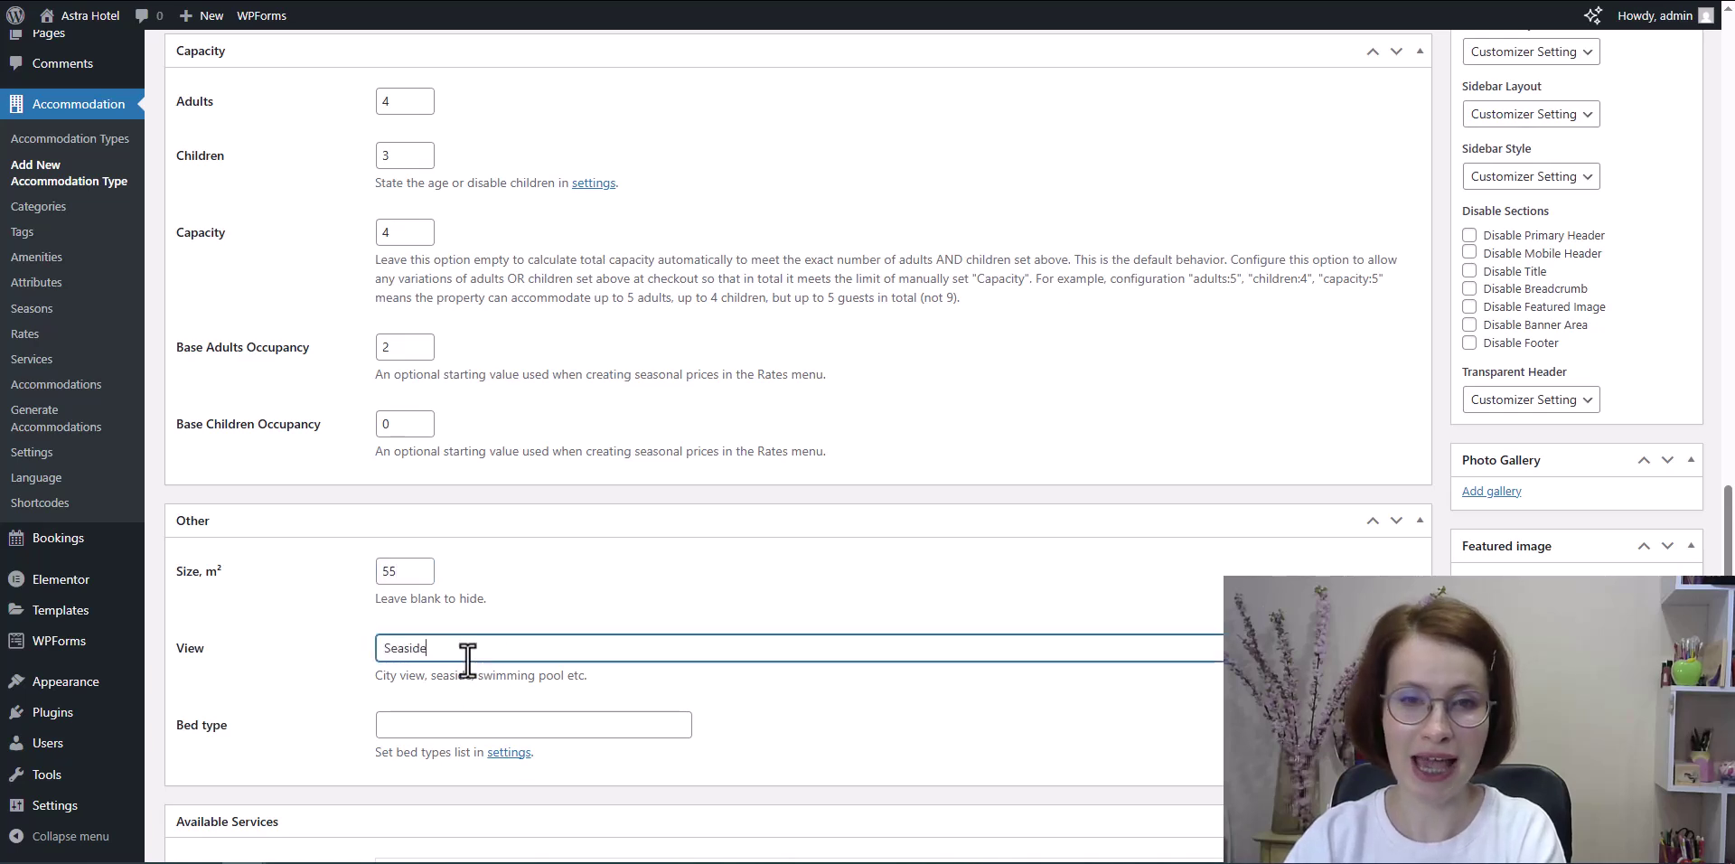
pyautogui.click(899, 694)
pyautogui.scroll(-2, 929, 681)
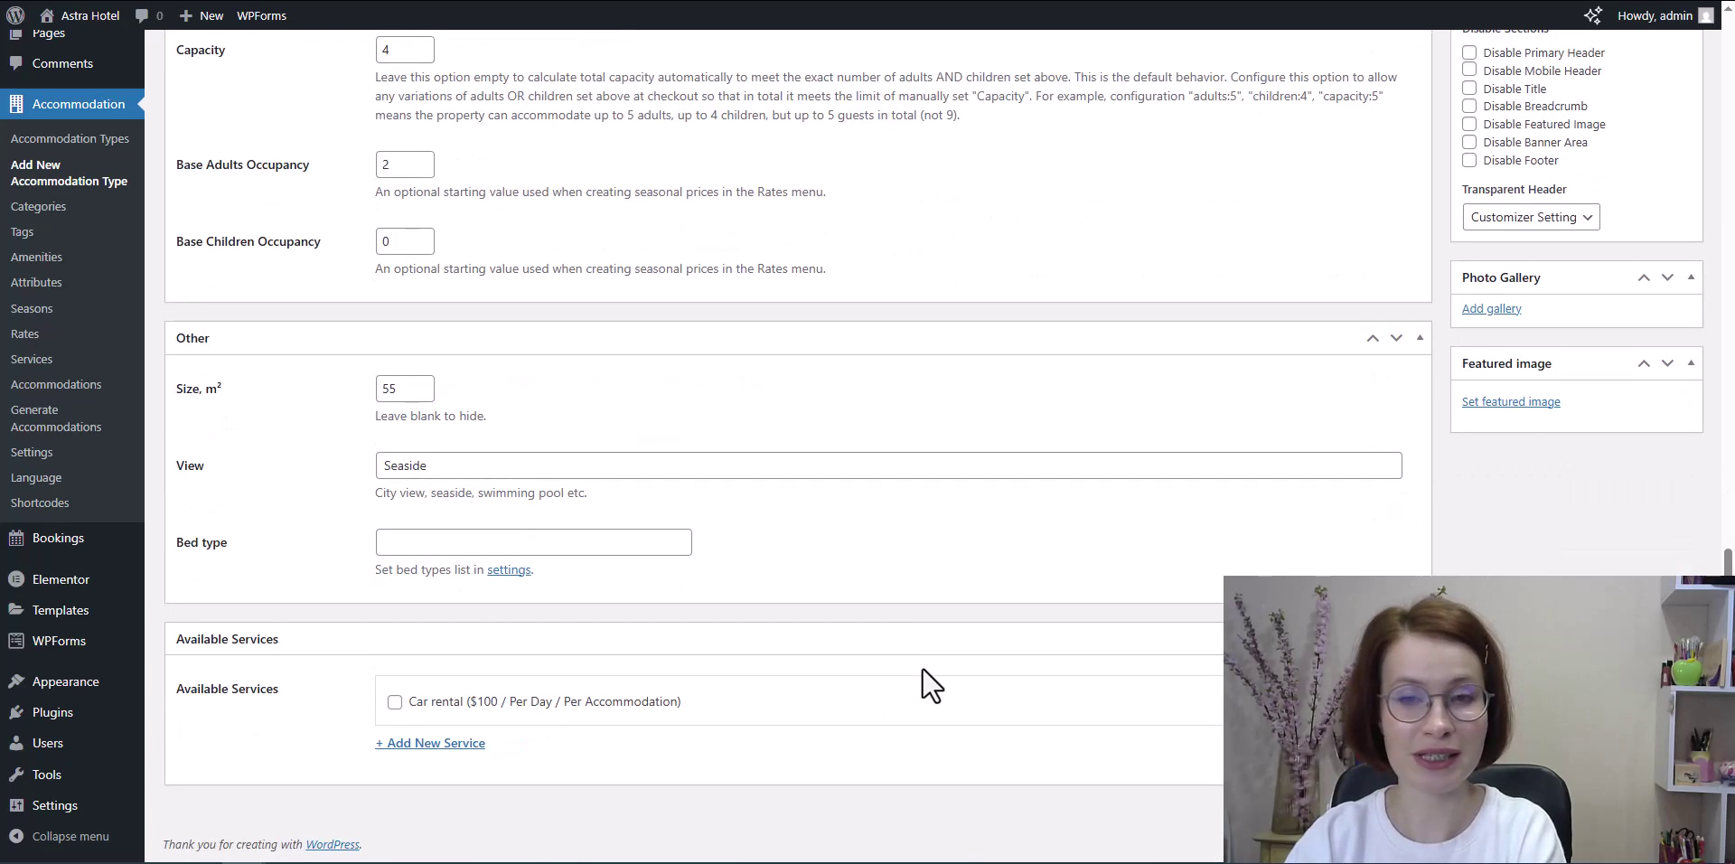
pyautogui.click(395, 702)
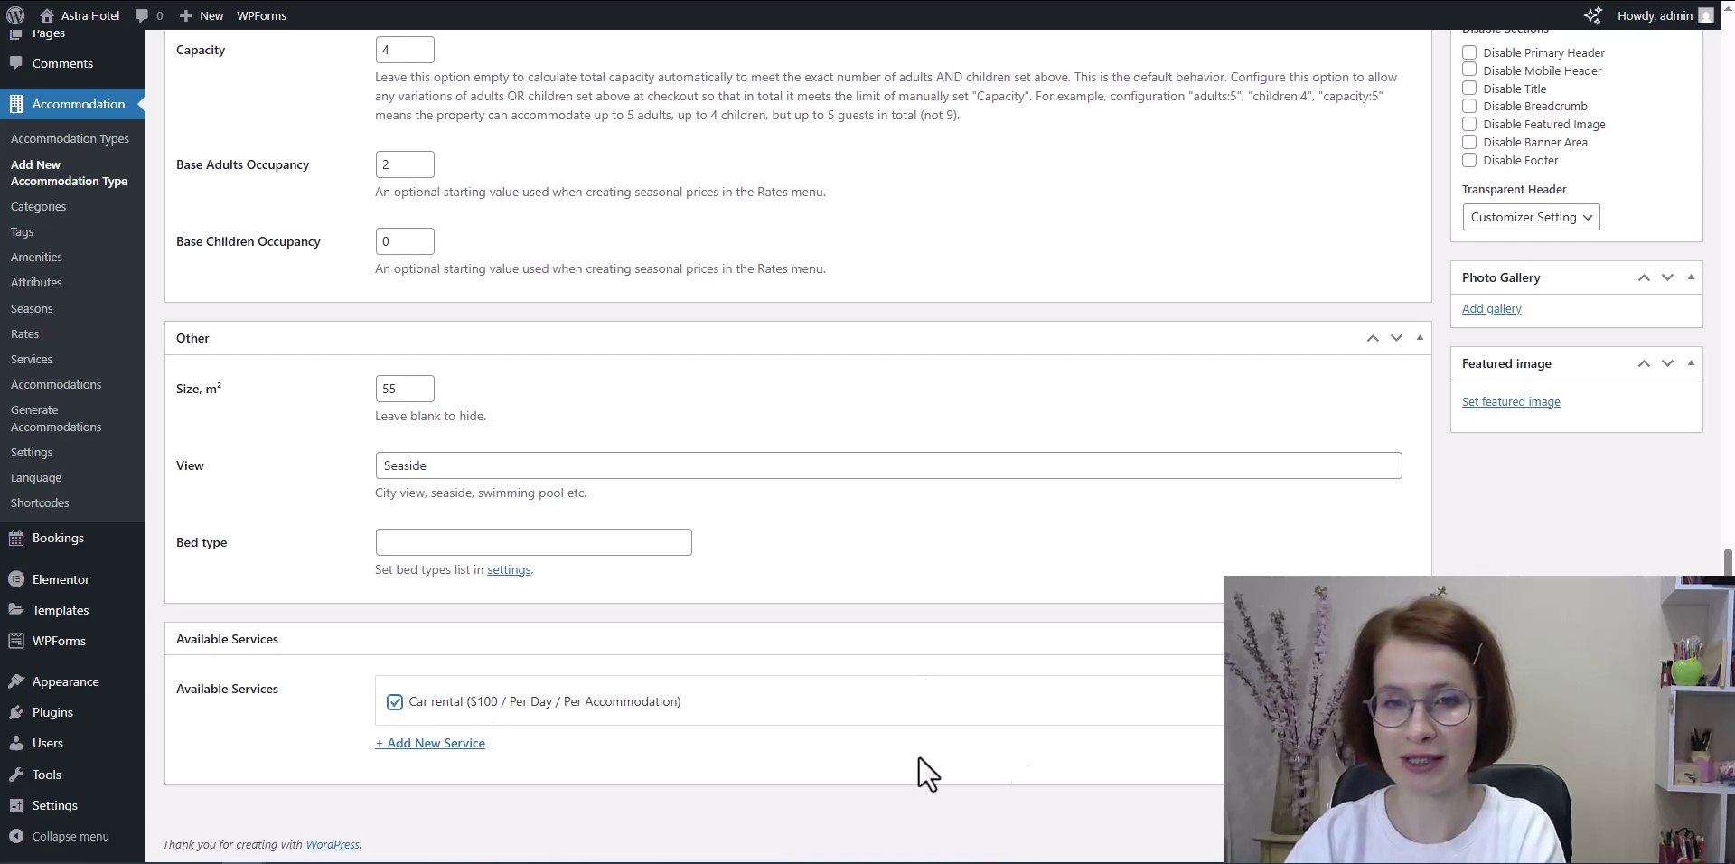
# Step: Set the room-3 photo from the Media Library as the featured image
pyautogui.click(1500, 403)
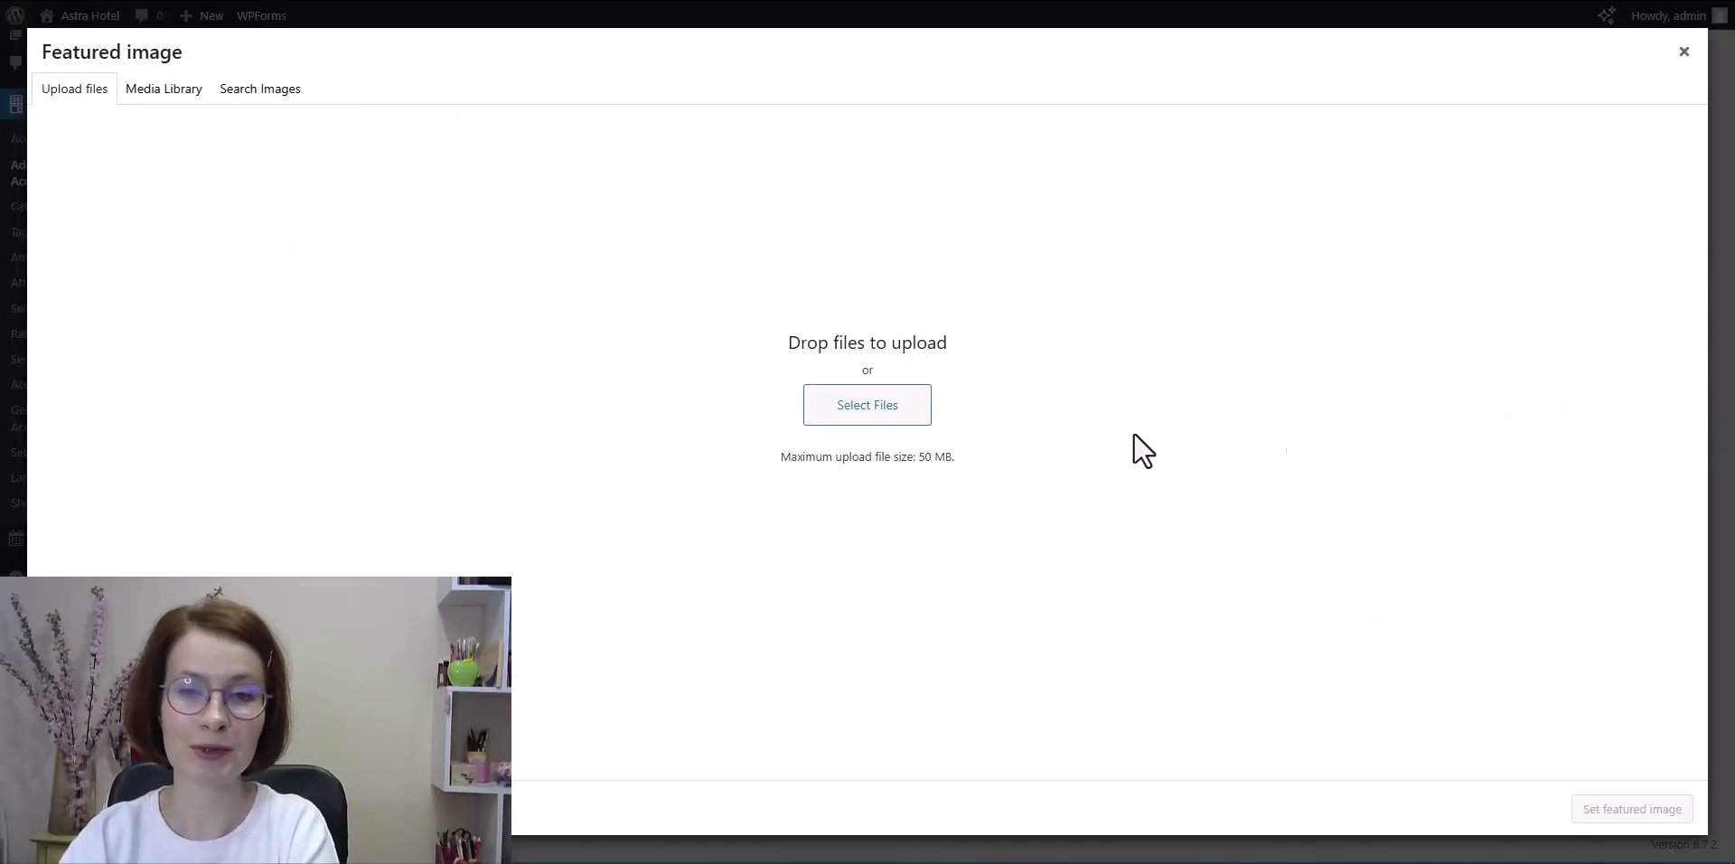
pyautogui.click(147, 97)
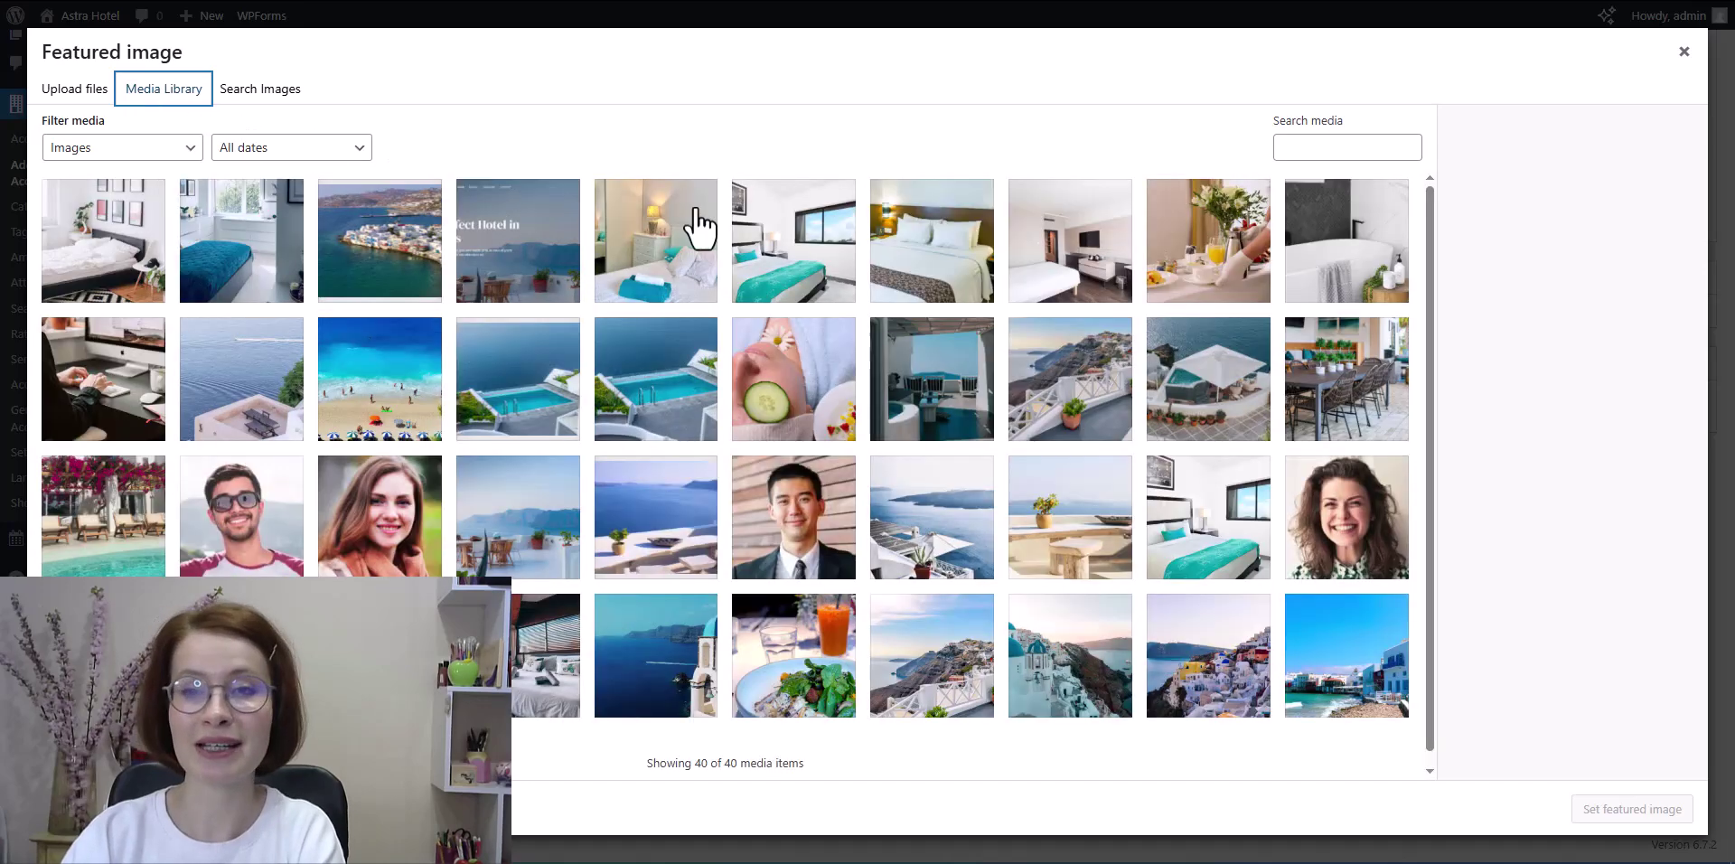
pyautogui.click(1055, 281)
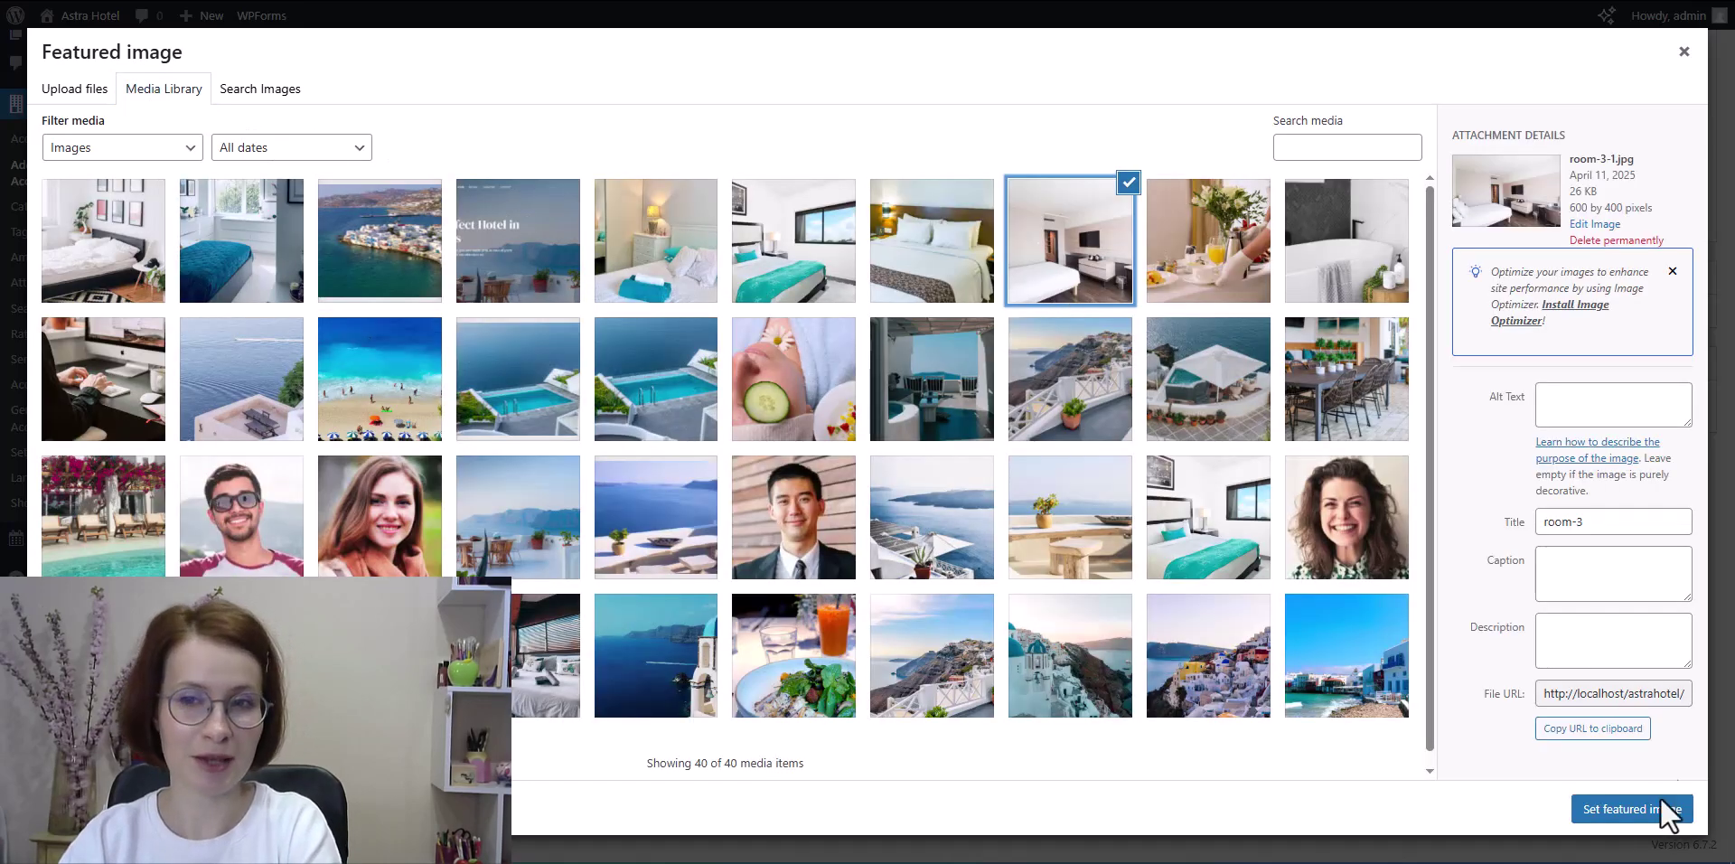
pyautogui.click(1656, 811)
# Step: Add WiFi as a new amenity
pyautogui.scroll(15, 1696, 611)
pyautogui.click(1507, 636)
pyautogui.write('W')
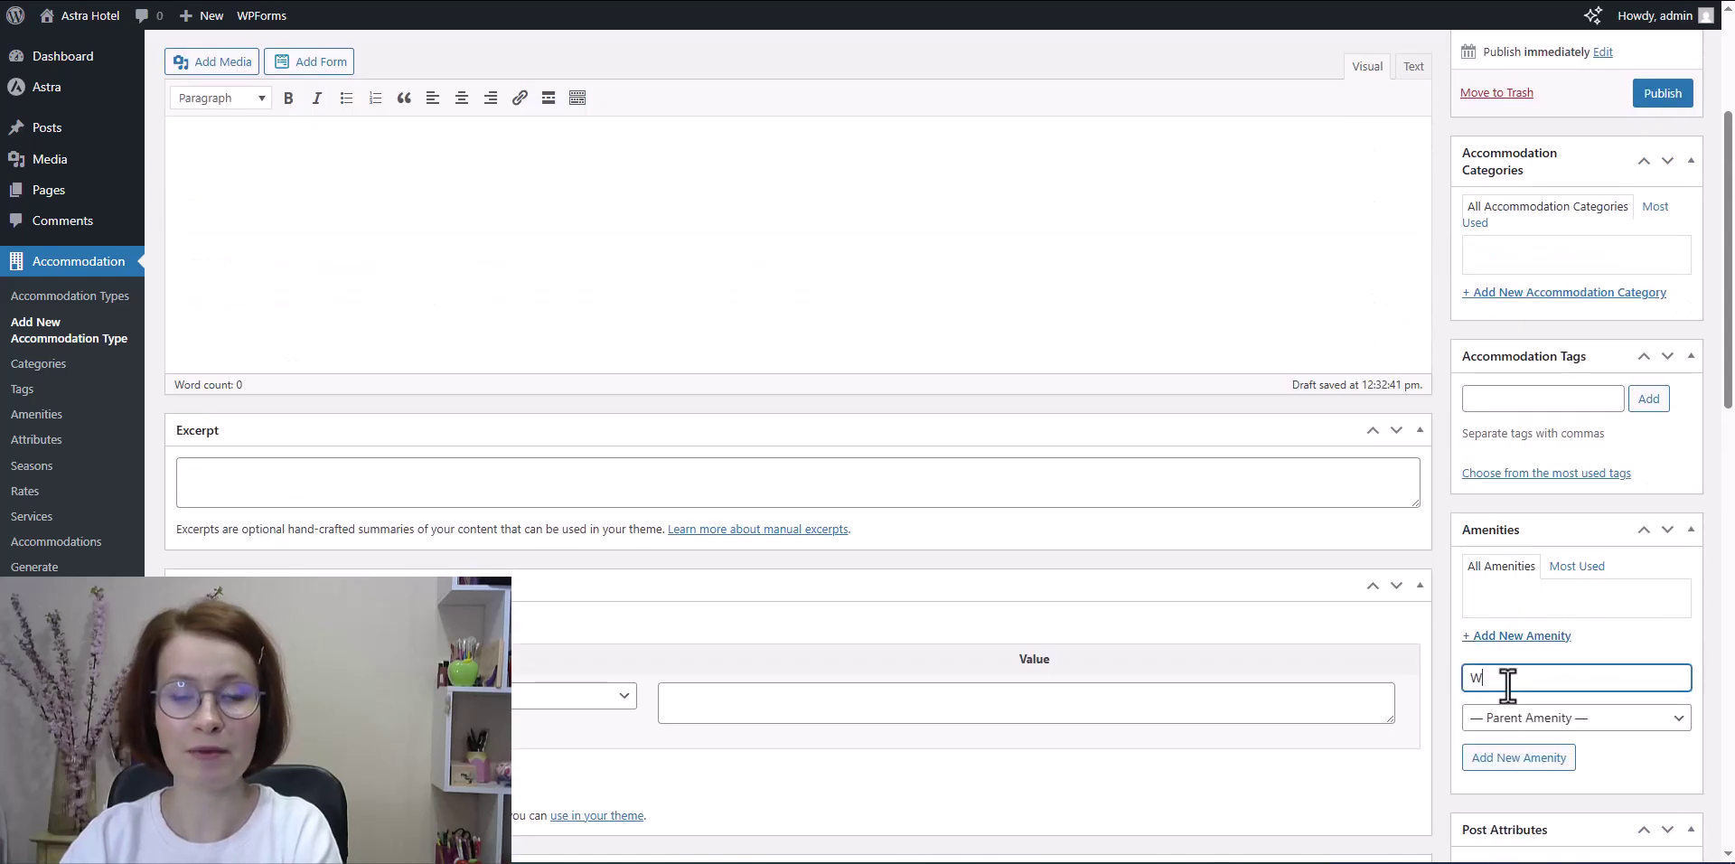
pyautogui.write('iFi')
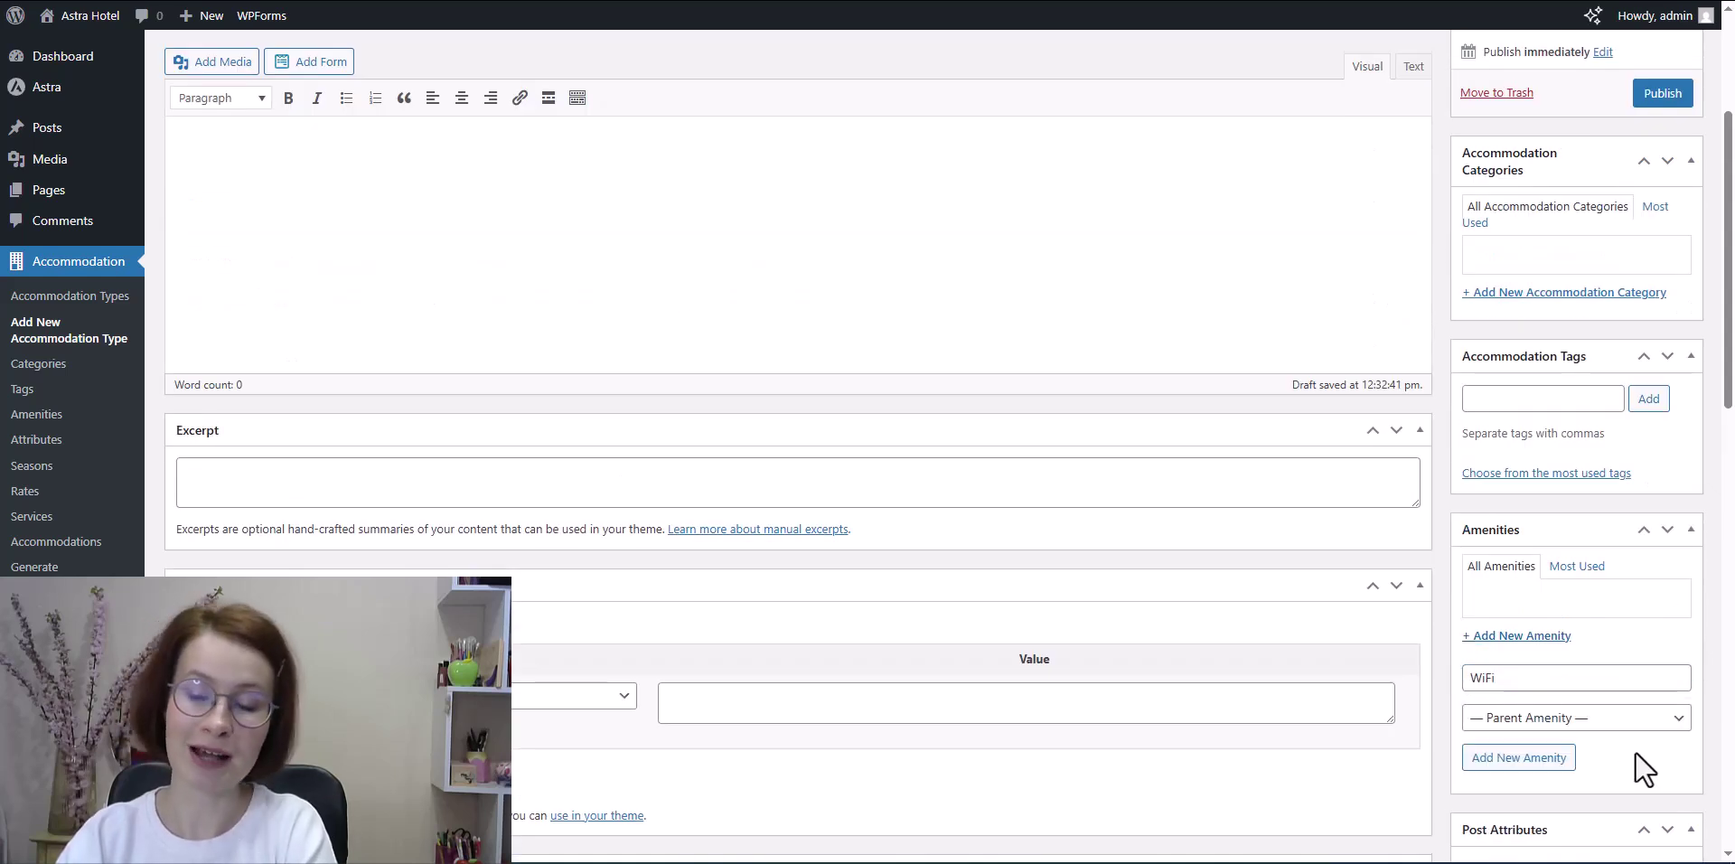
pyautogui.click(1543, 761)
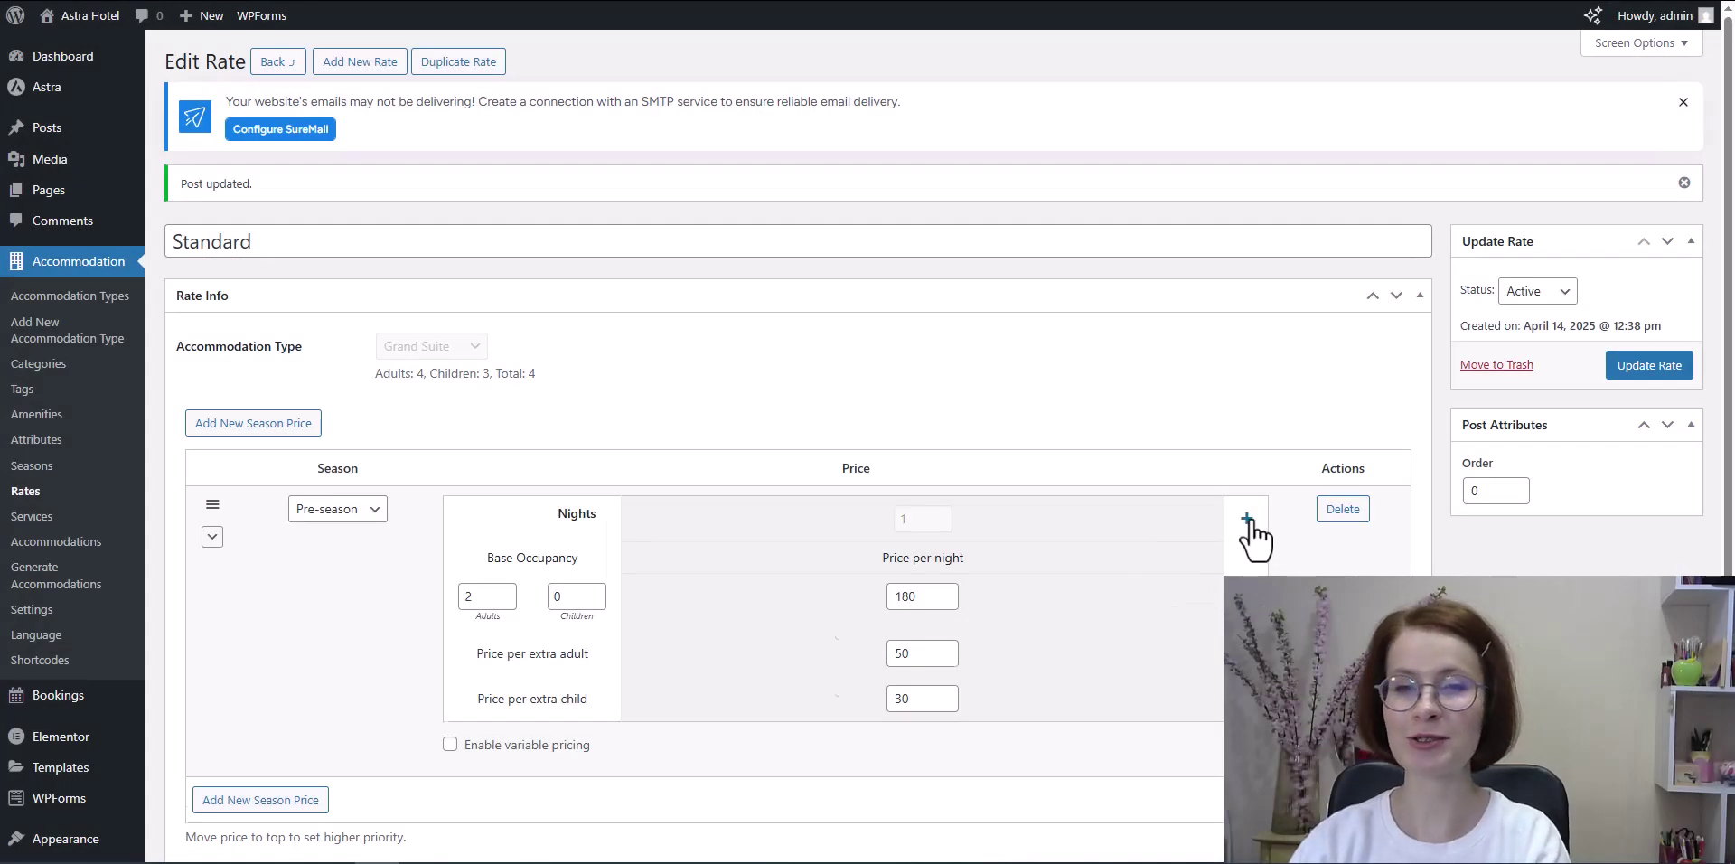
# Step: Add a longer-stay price tier with higher minimum nights and its own nightly, extra adult and child prices
pyautogui.click(1249, 520)
pyautogui.click(1206, 515)
pyautogui.click(1206, 515)
pyautogui.click(1206, 515)
pyautogui.click(1206, 515)
pyautogui.click(1206, 515)
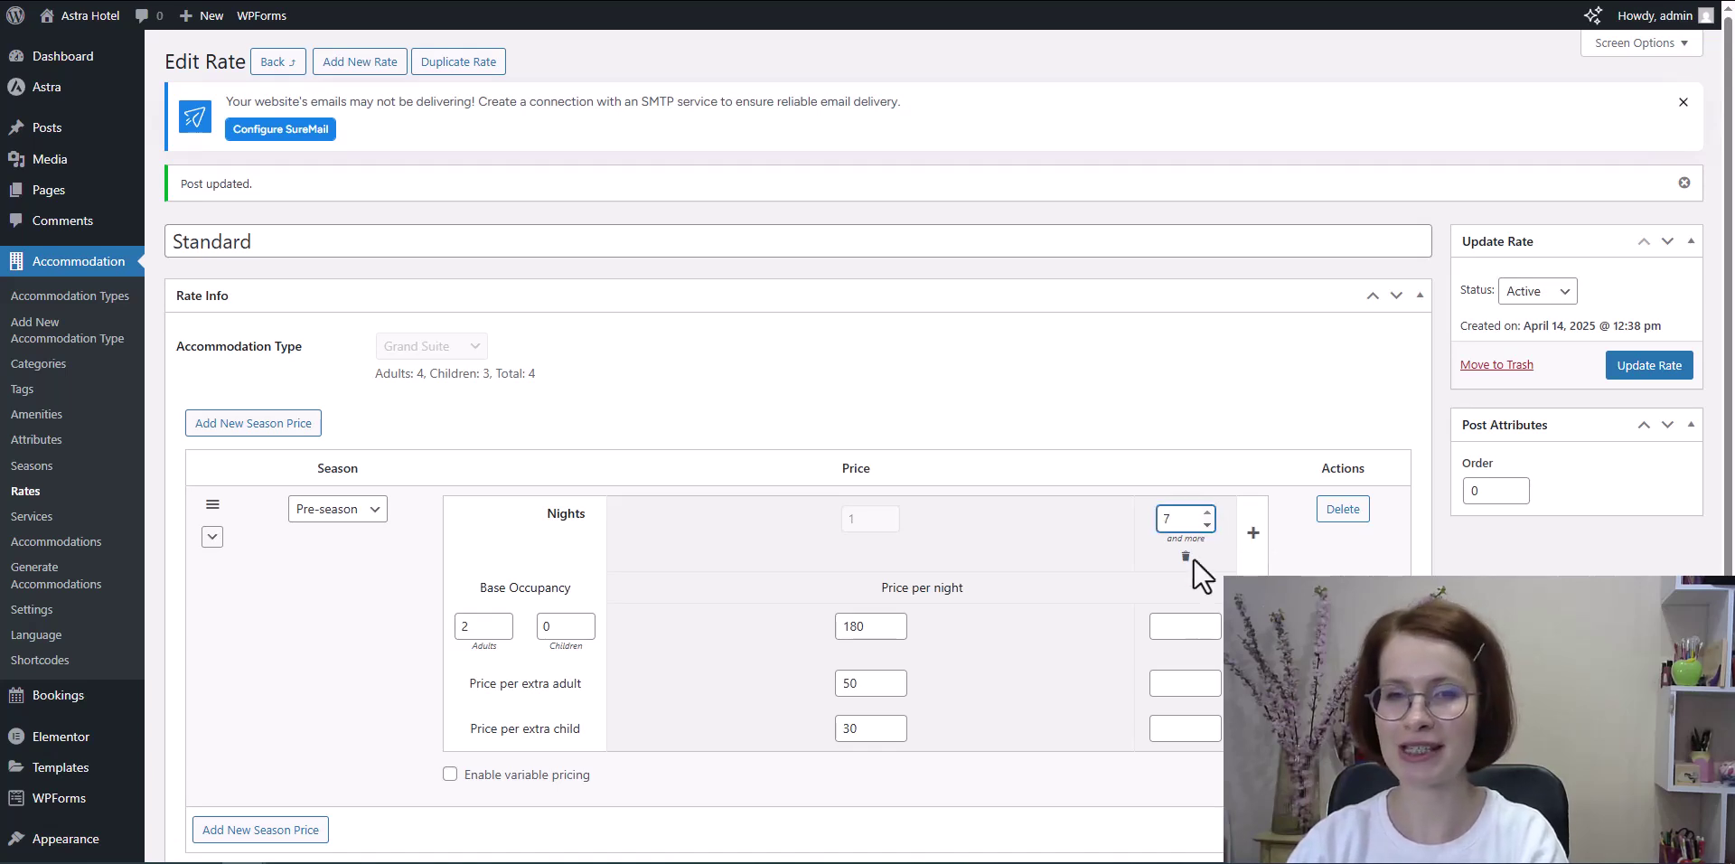
pyautogui.click(1173, 626)
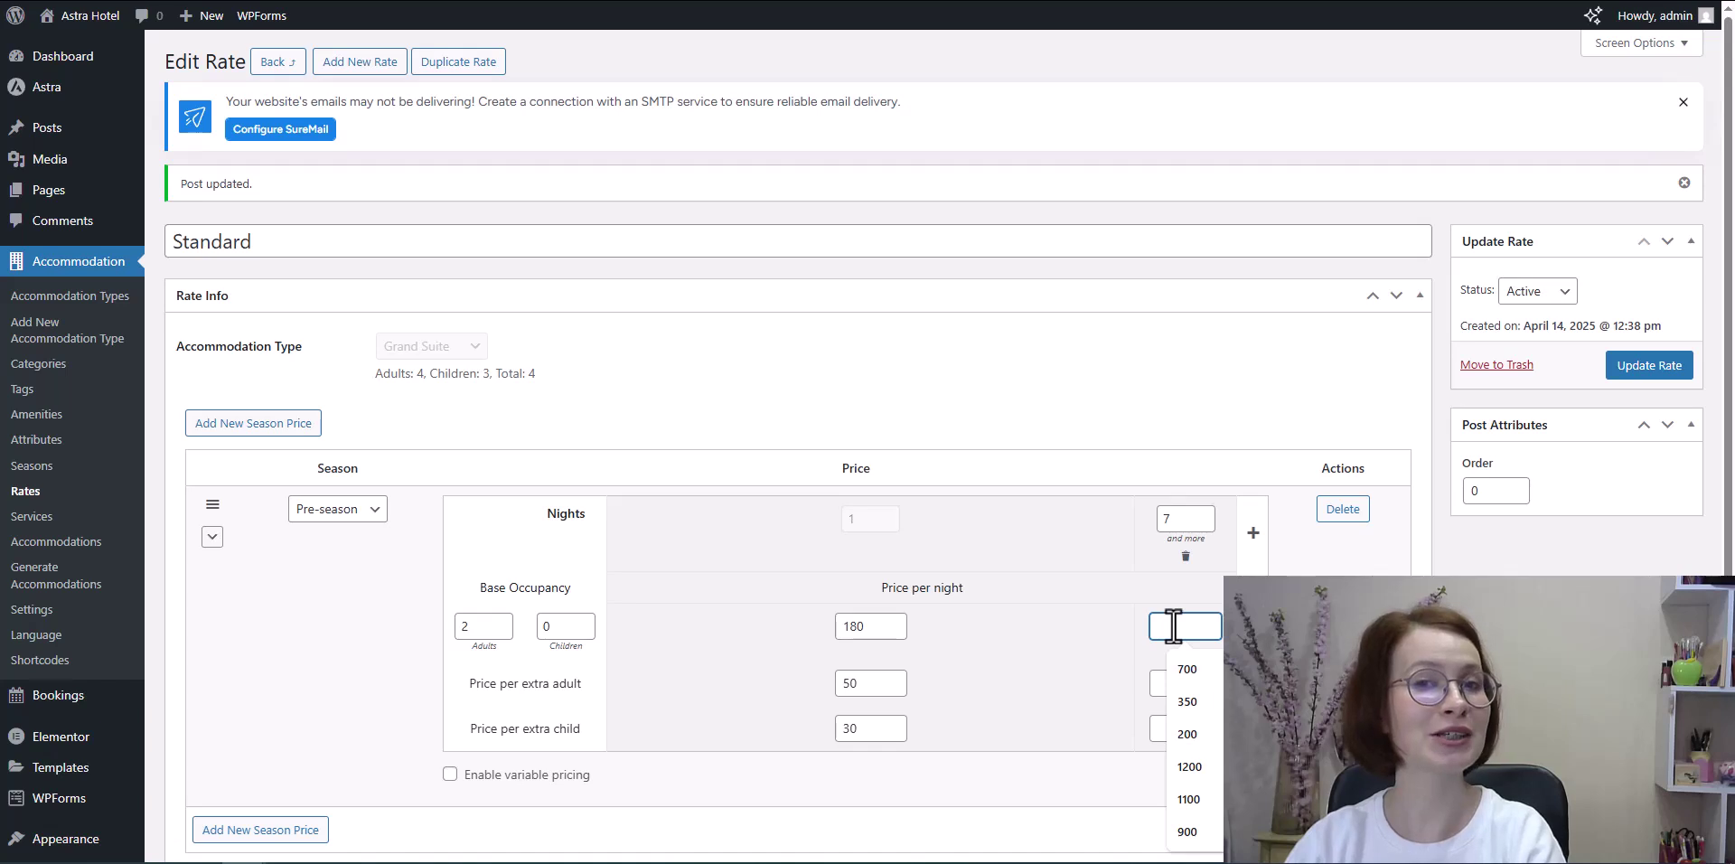
pyautogui.write('160')
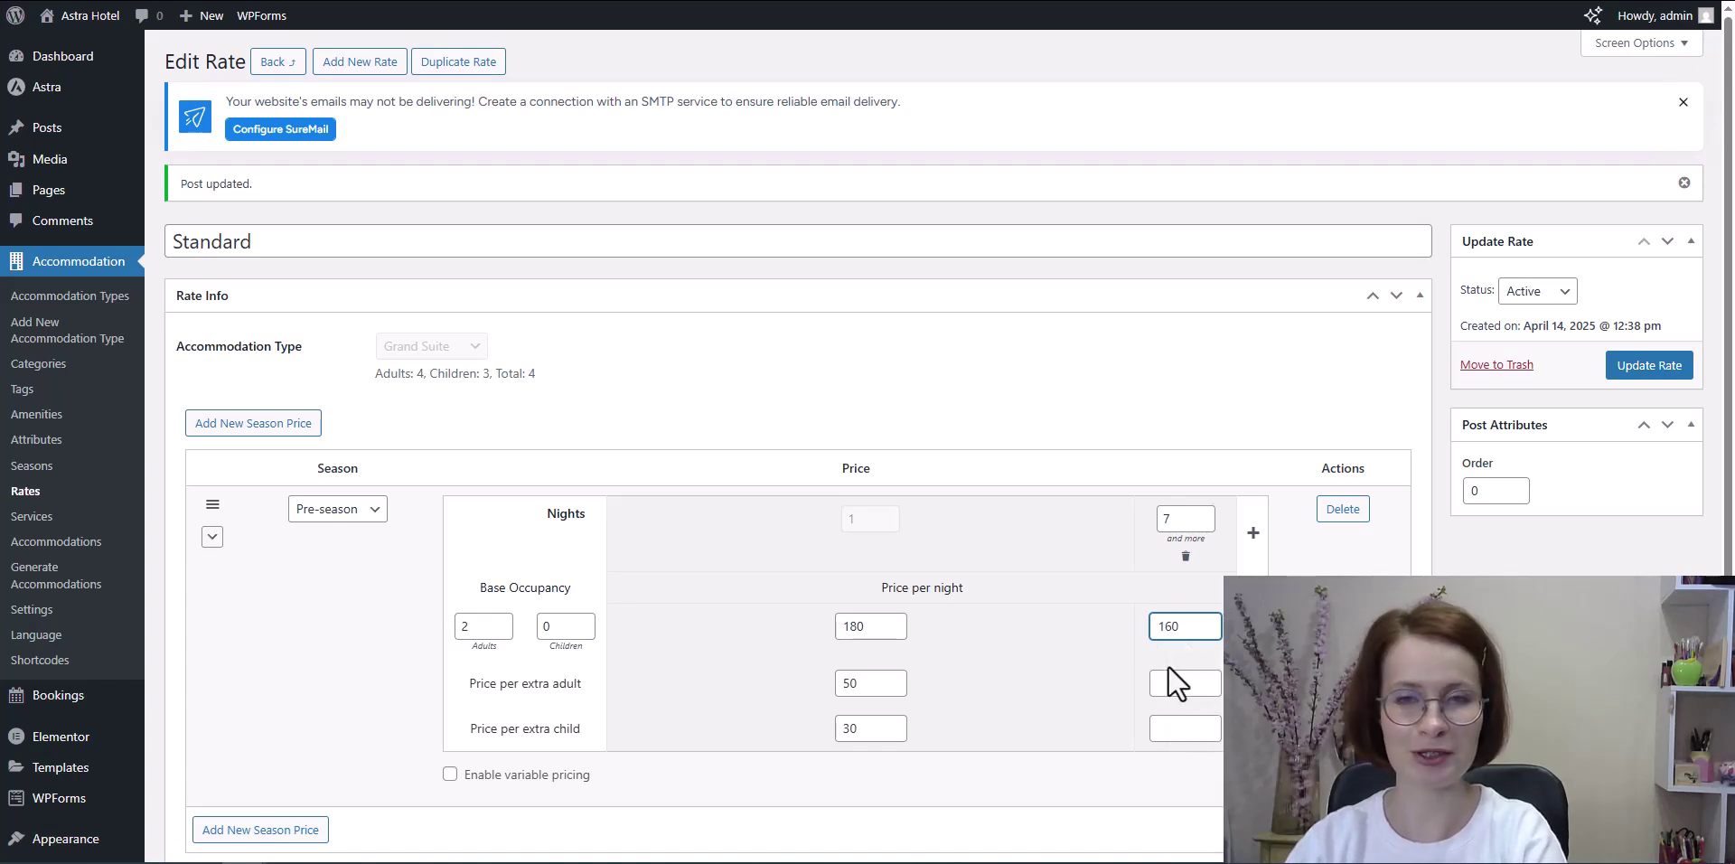
pyautogui.click(1166, 682)
pyautogui.write('40')
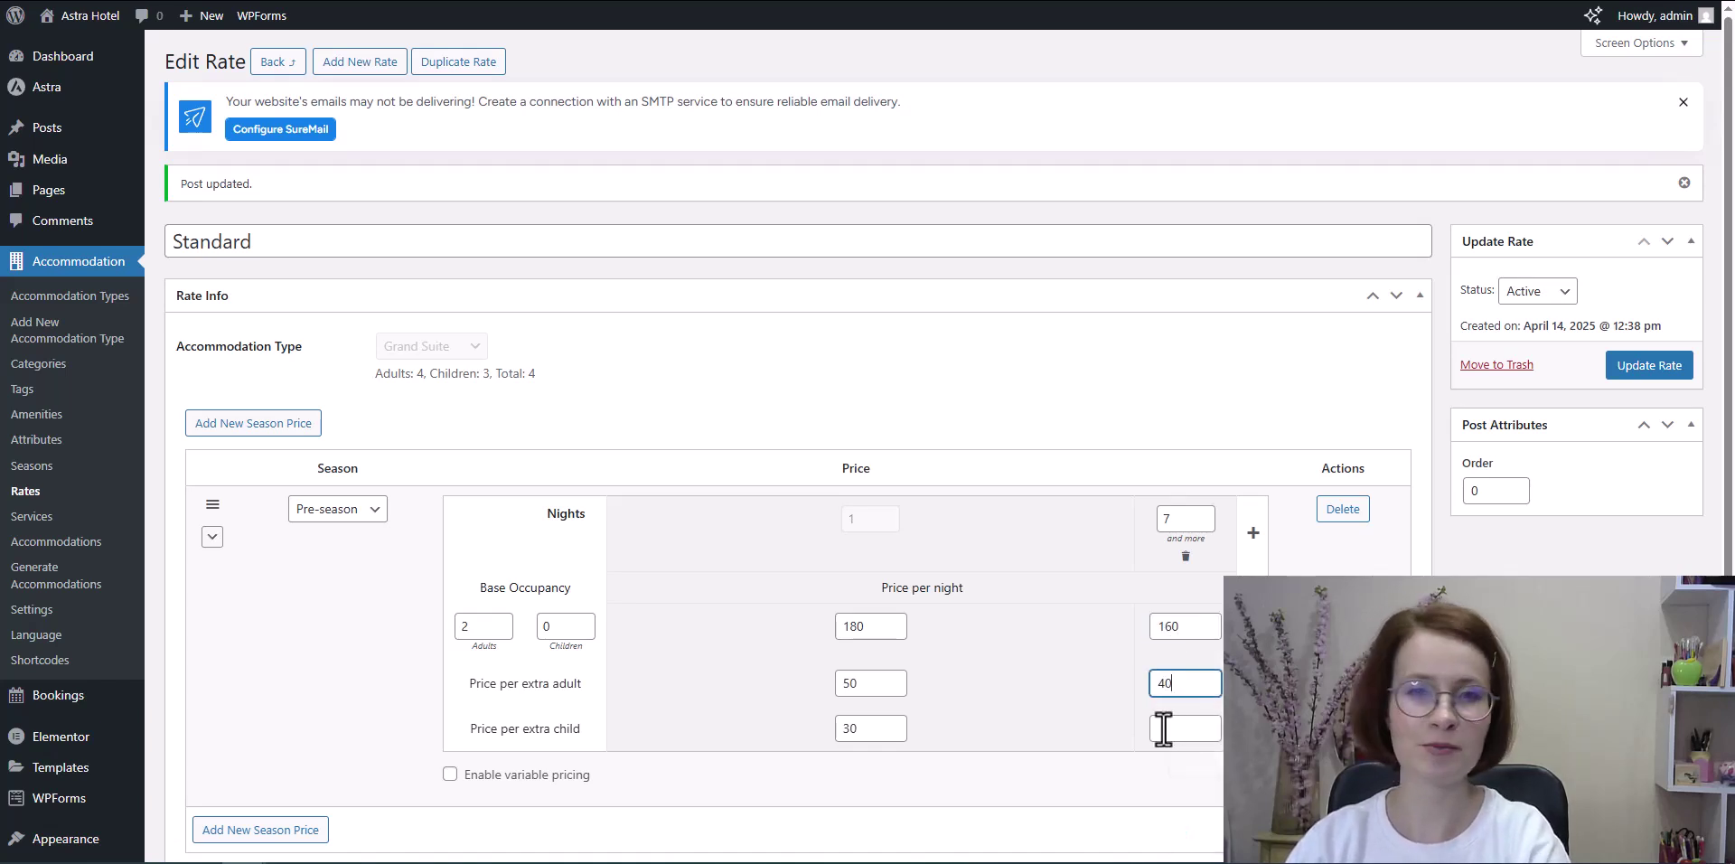
pyautogui.click(1162, 728)
pyautogui.write('20')
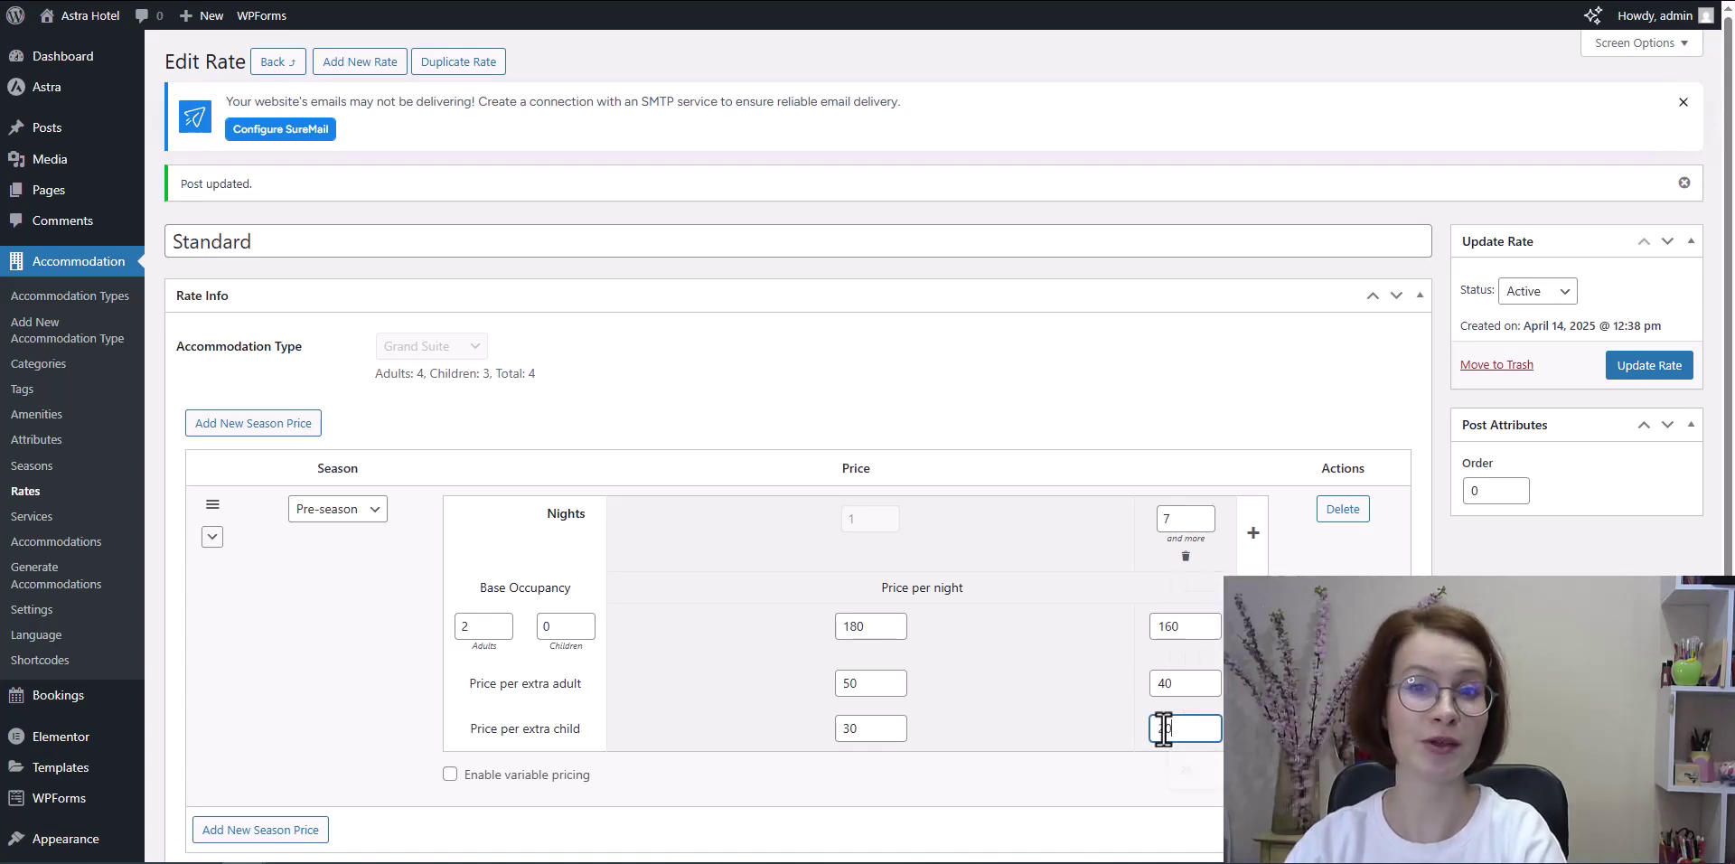
pyautogui.click(1301, 742)
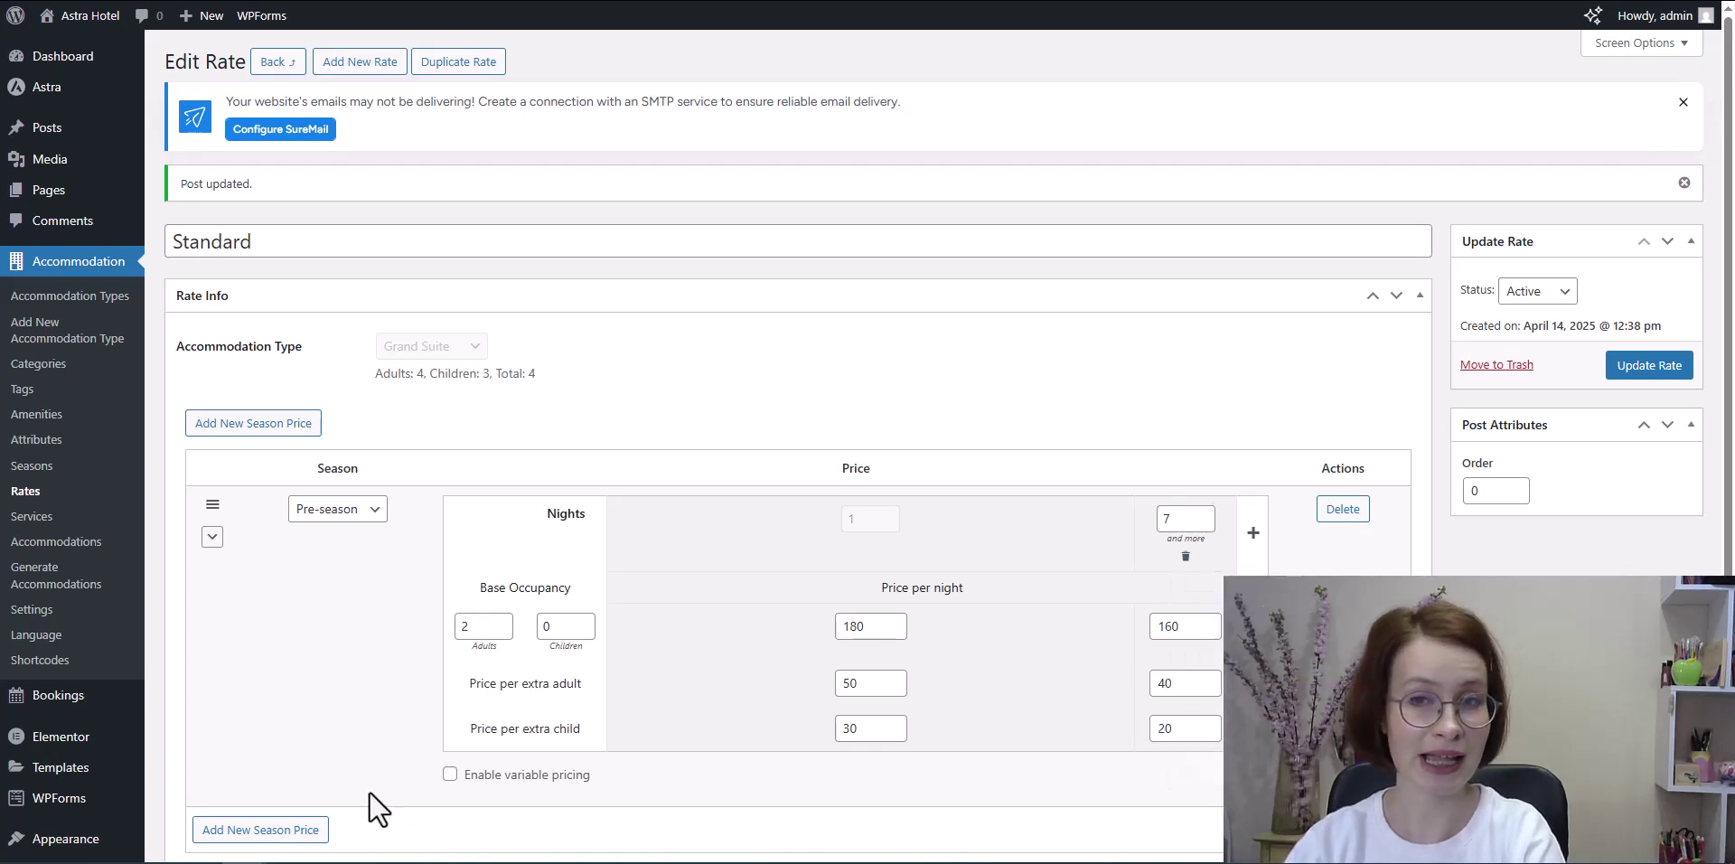
# Step: Enable variable pricing and add an occupancy variation priced 150 per night, 140 long-stay
pyautogui.click(449, 775)
pyautogui.scroll(-2, 705, 768)
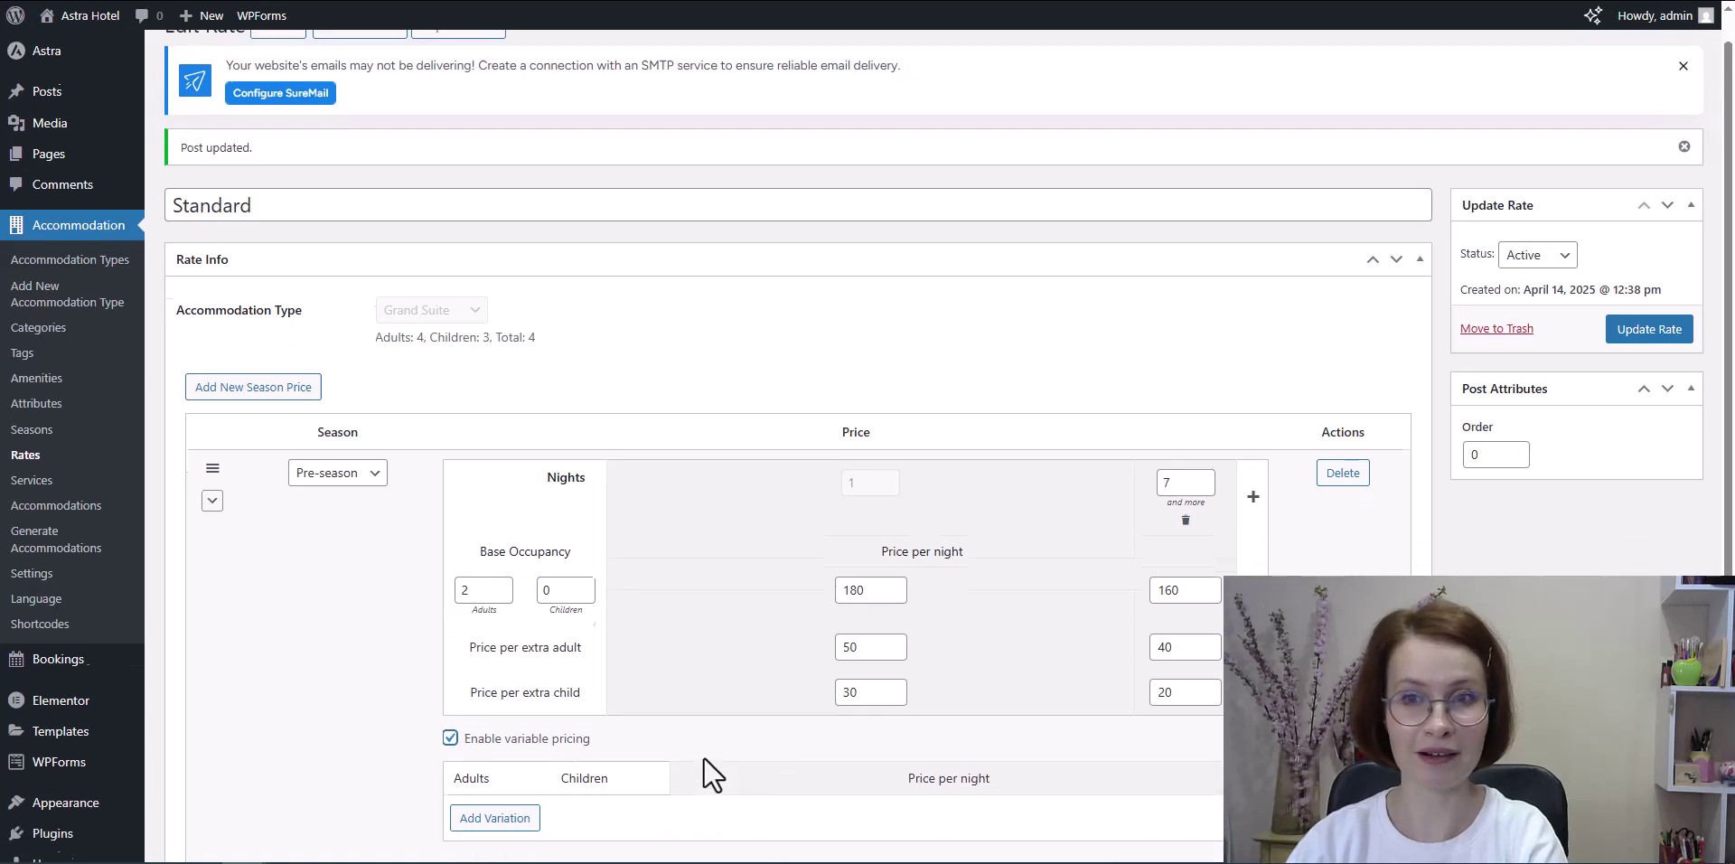
pyautogui.click(495, 684)
pyautogui.click(486, 674)
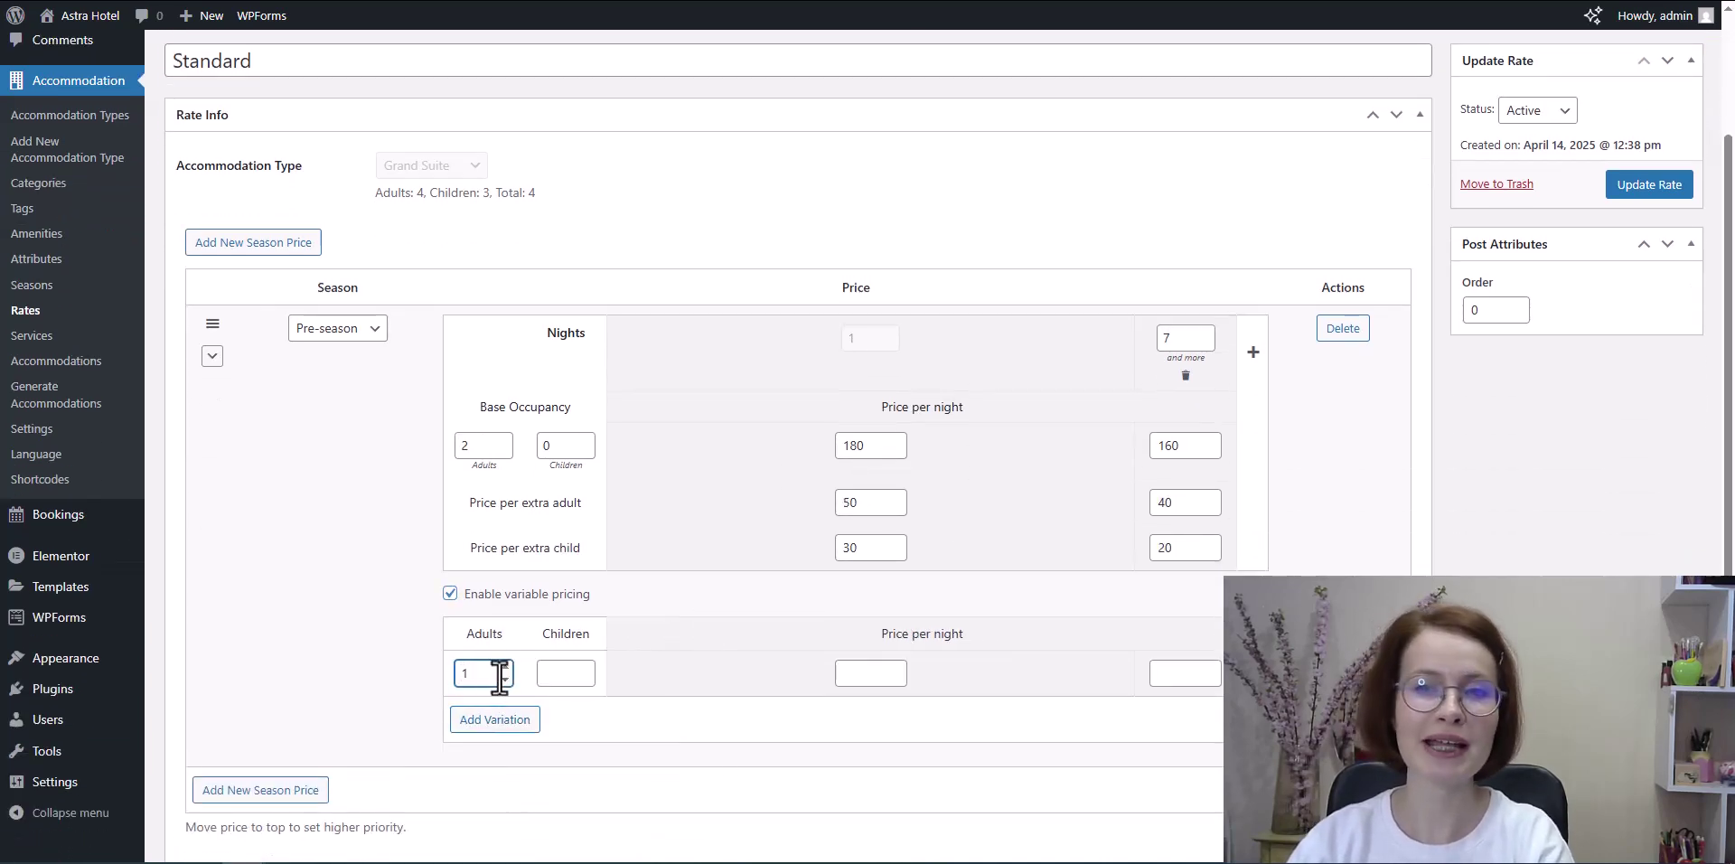
pyautogui.click(568, 675)
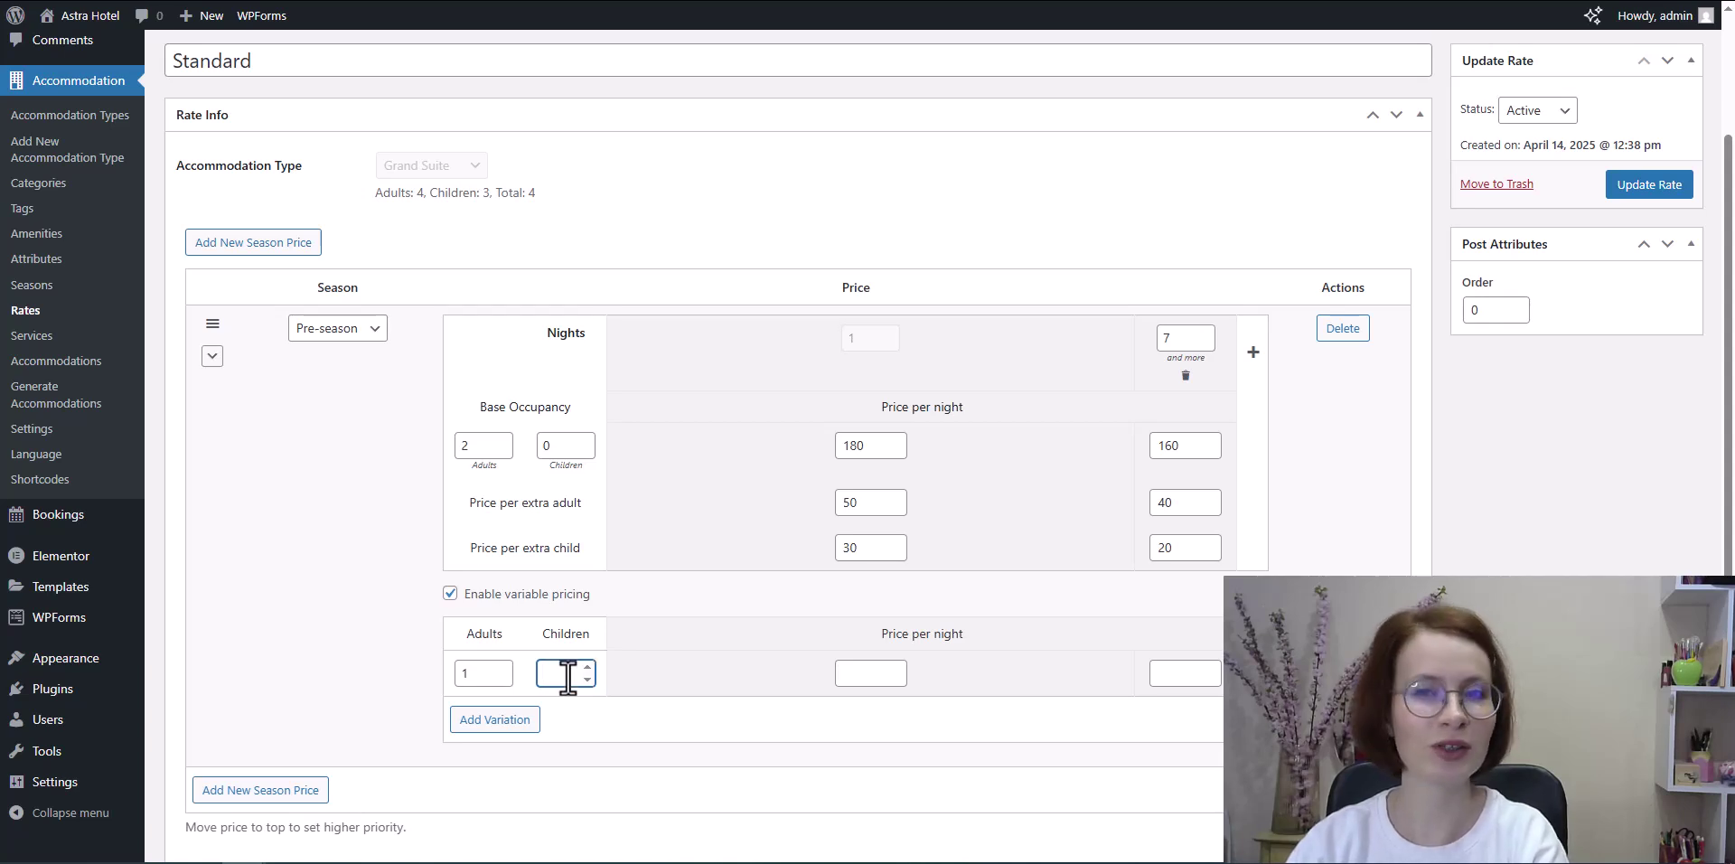
pyautogui.click(846, 678)
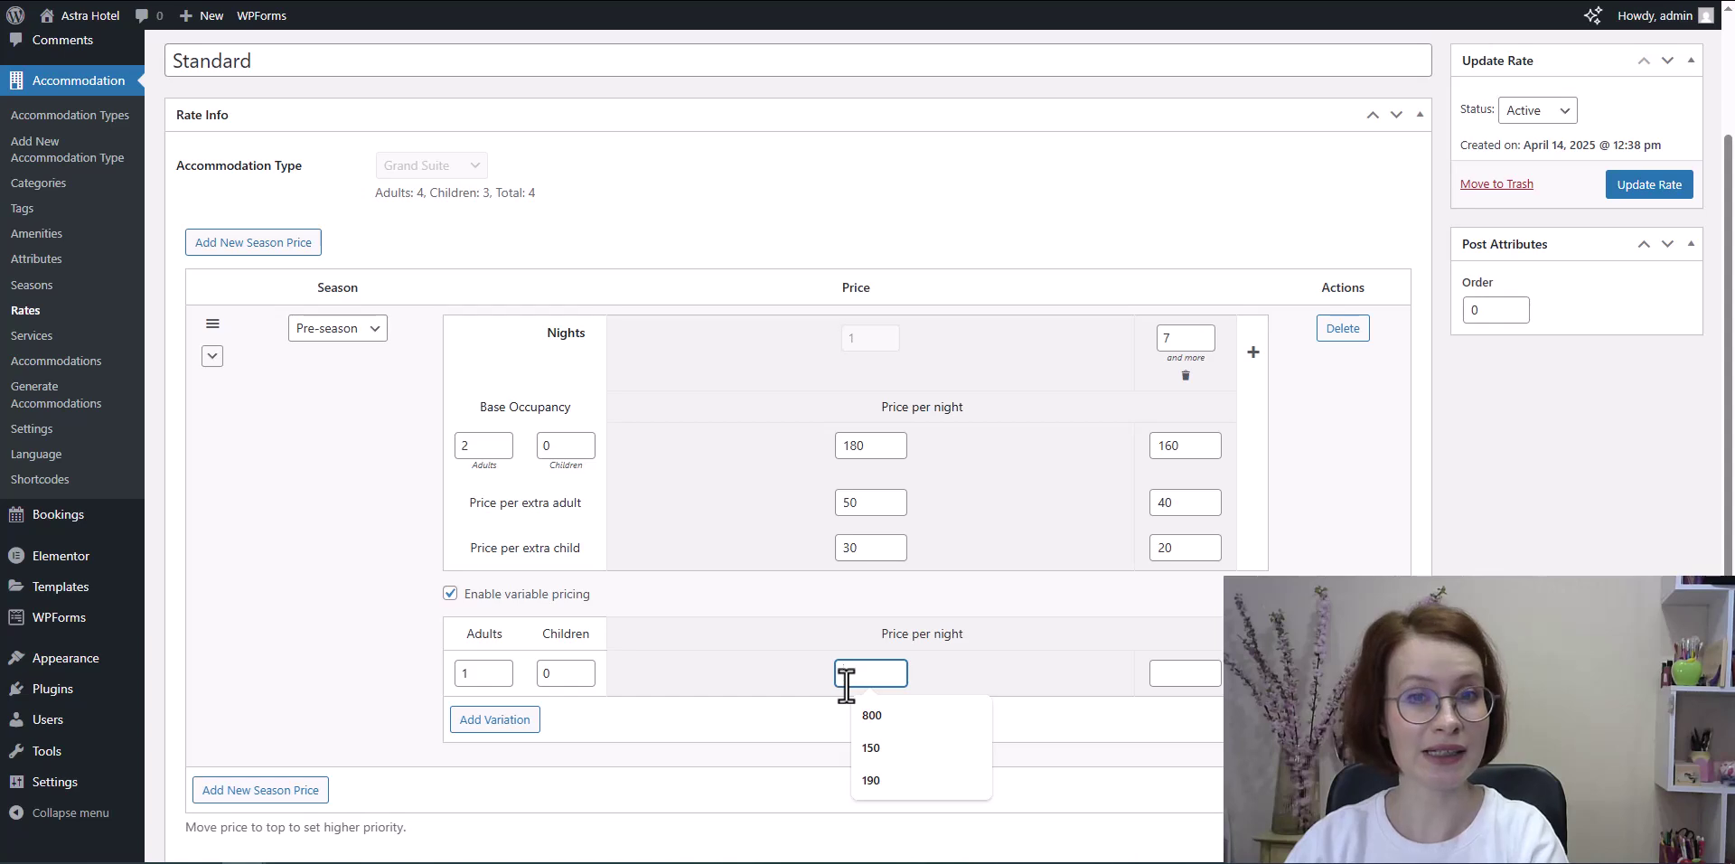
pyautogui.click(870, 747)
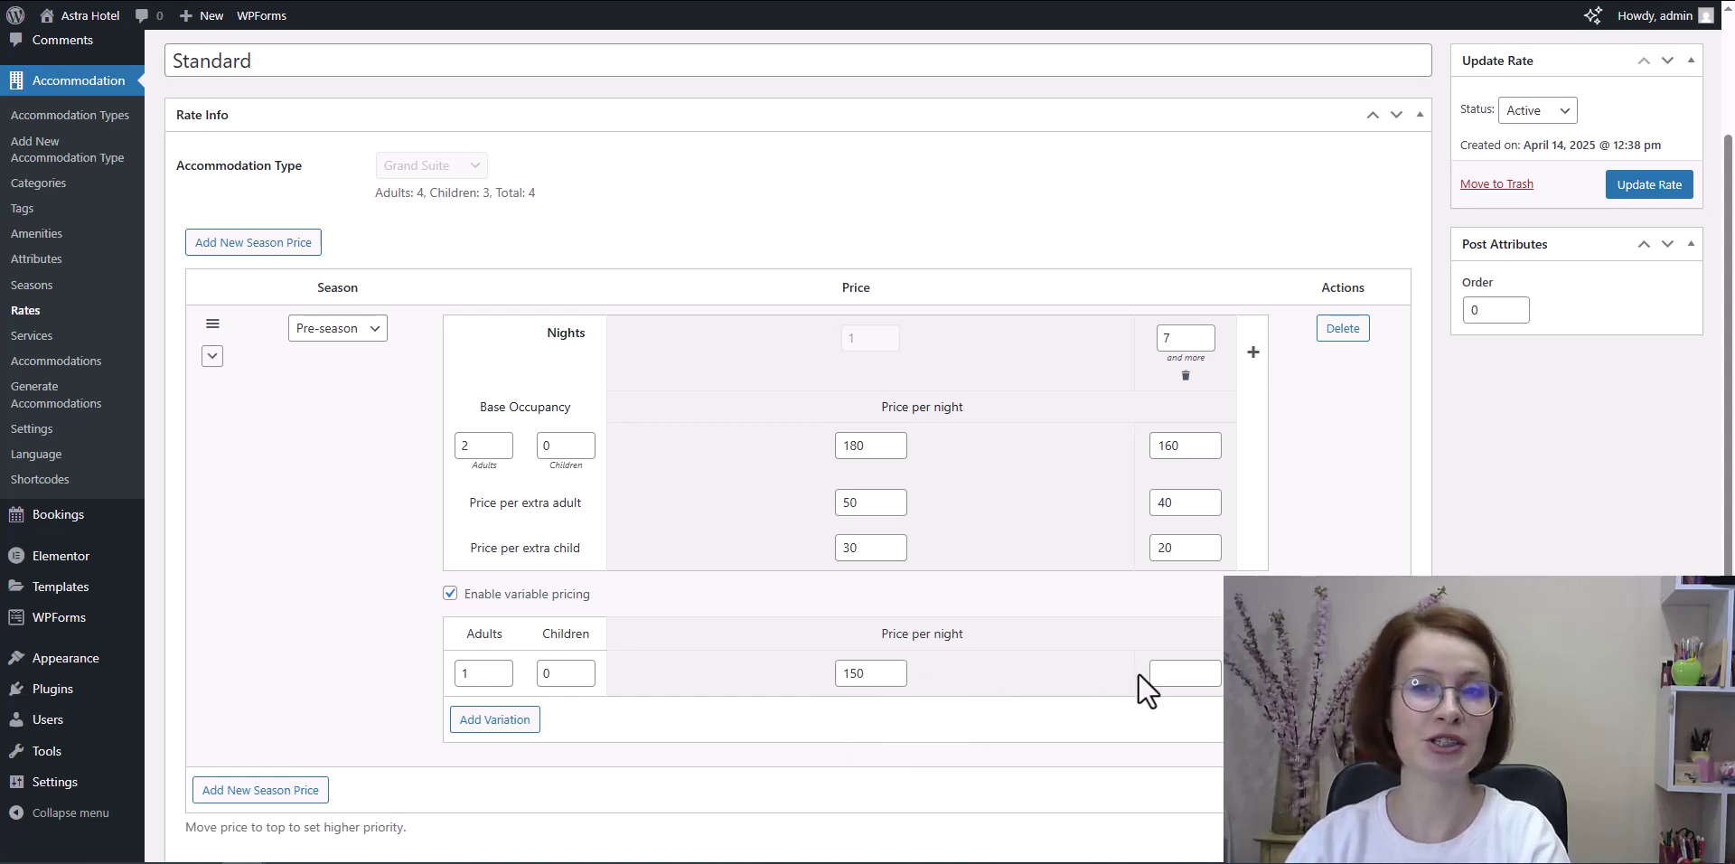
pyautogui.click(1177, 670)
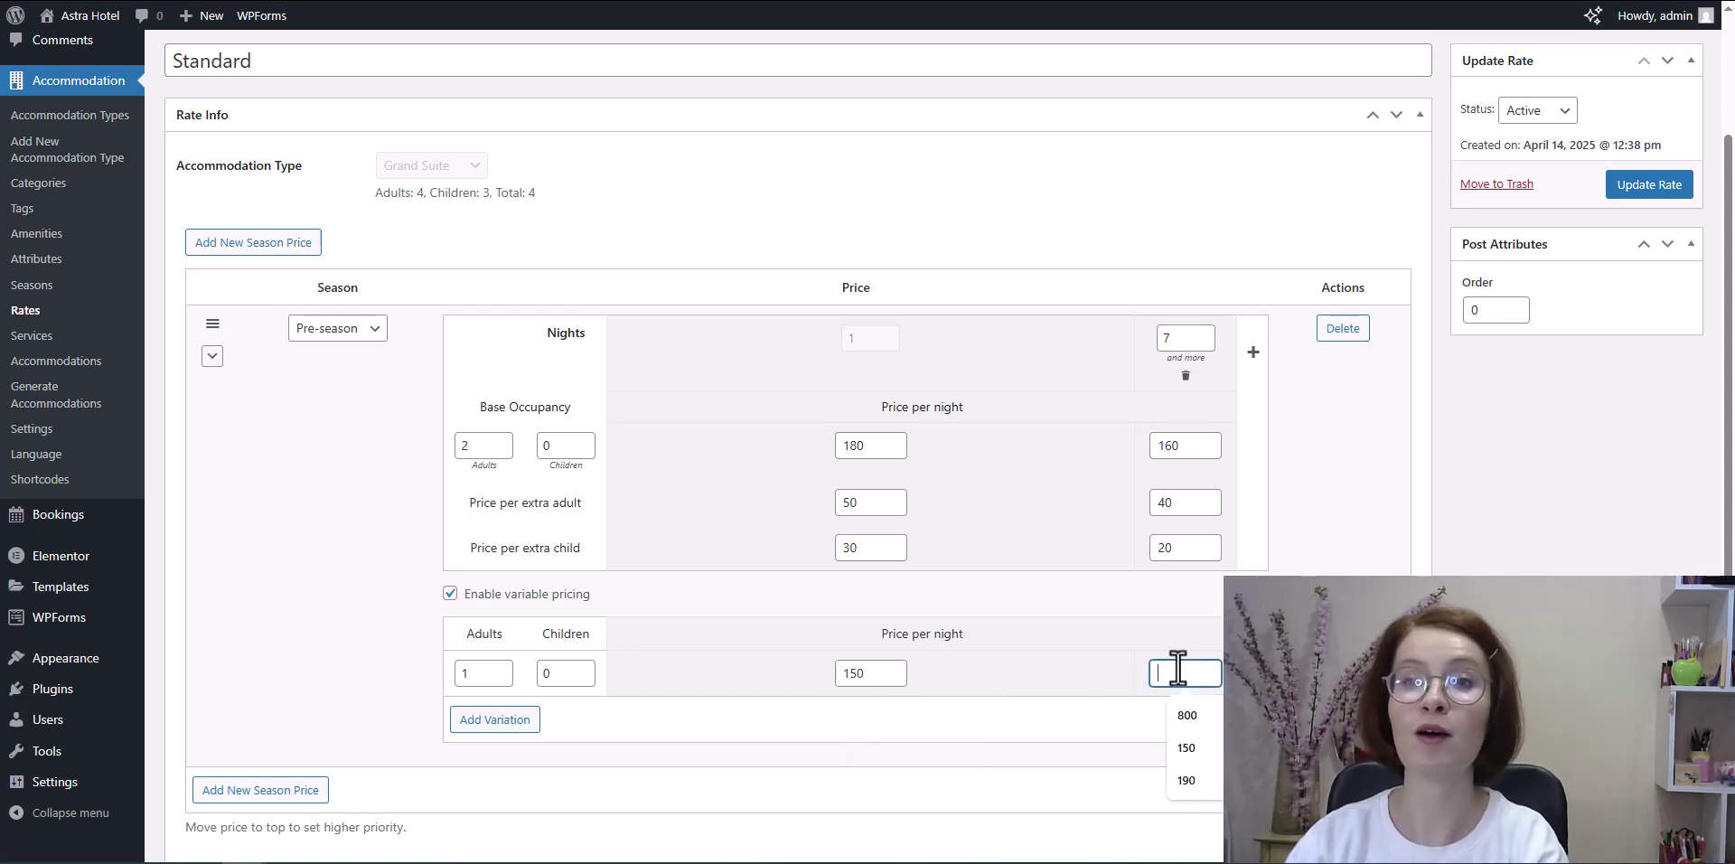
pyautogui.write('140')
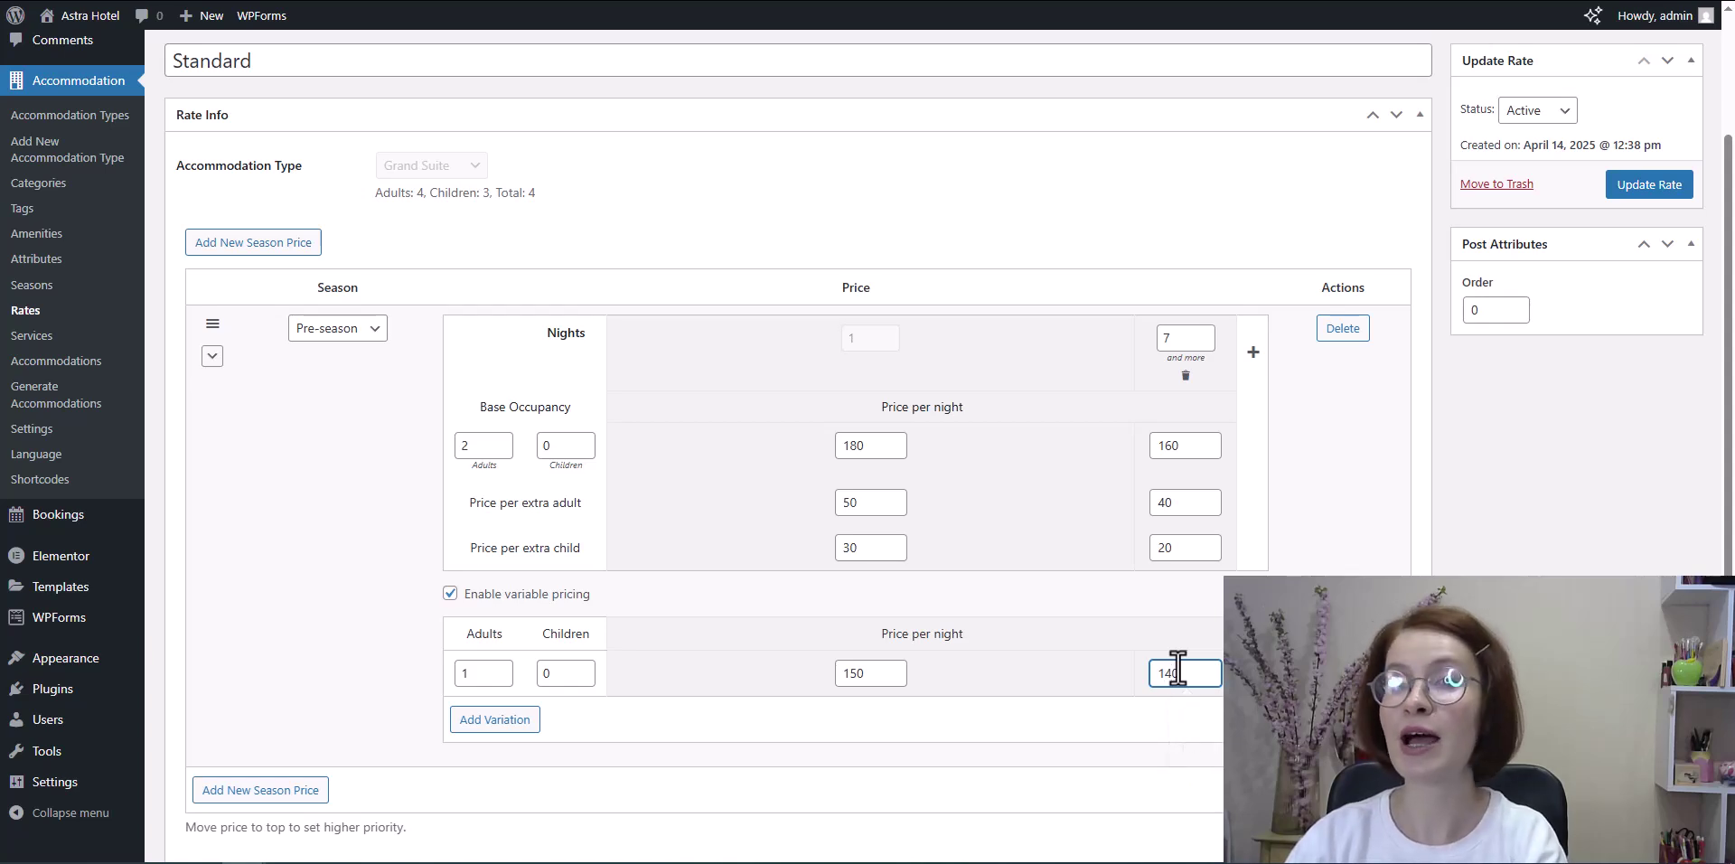
# Step: Add a High season price with 0 children, 250 nightly, 60 extra adult, 50 extra child
pyautogui.scroll(-2, 1177, 670)
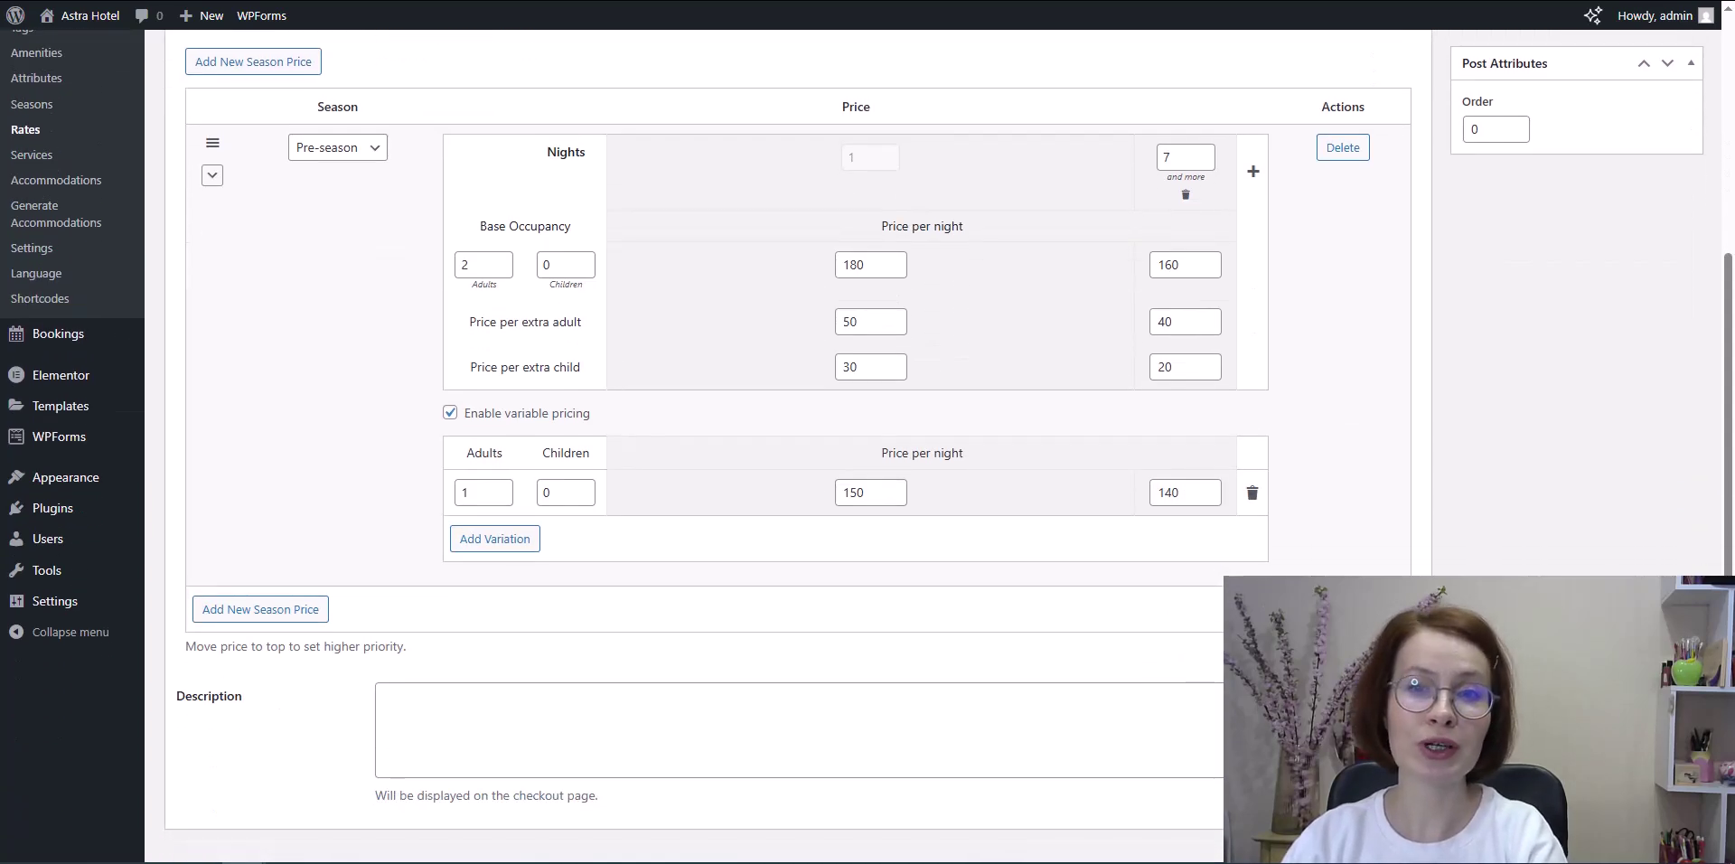
pyautogui.click(249, 610)
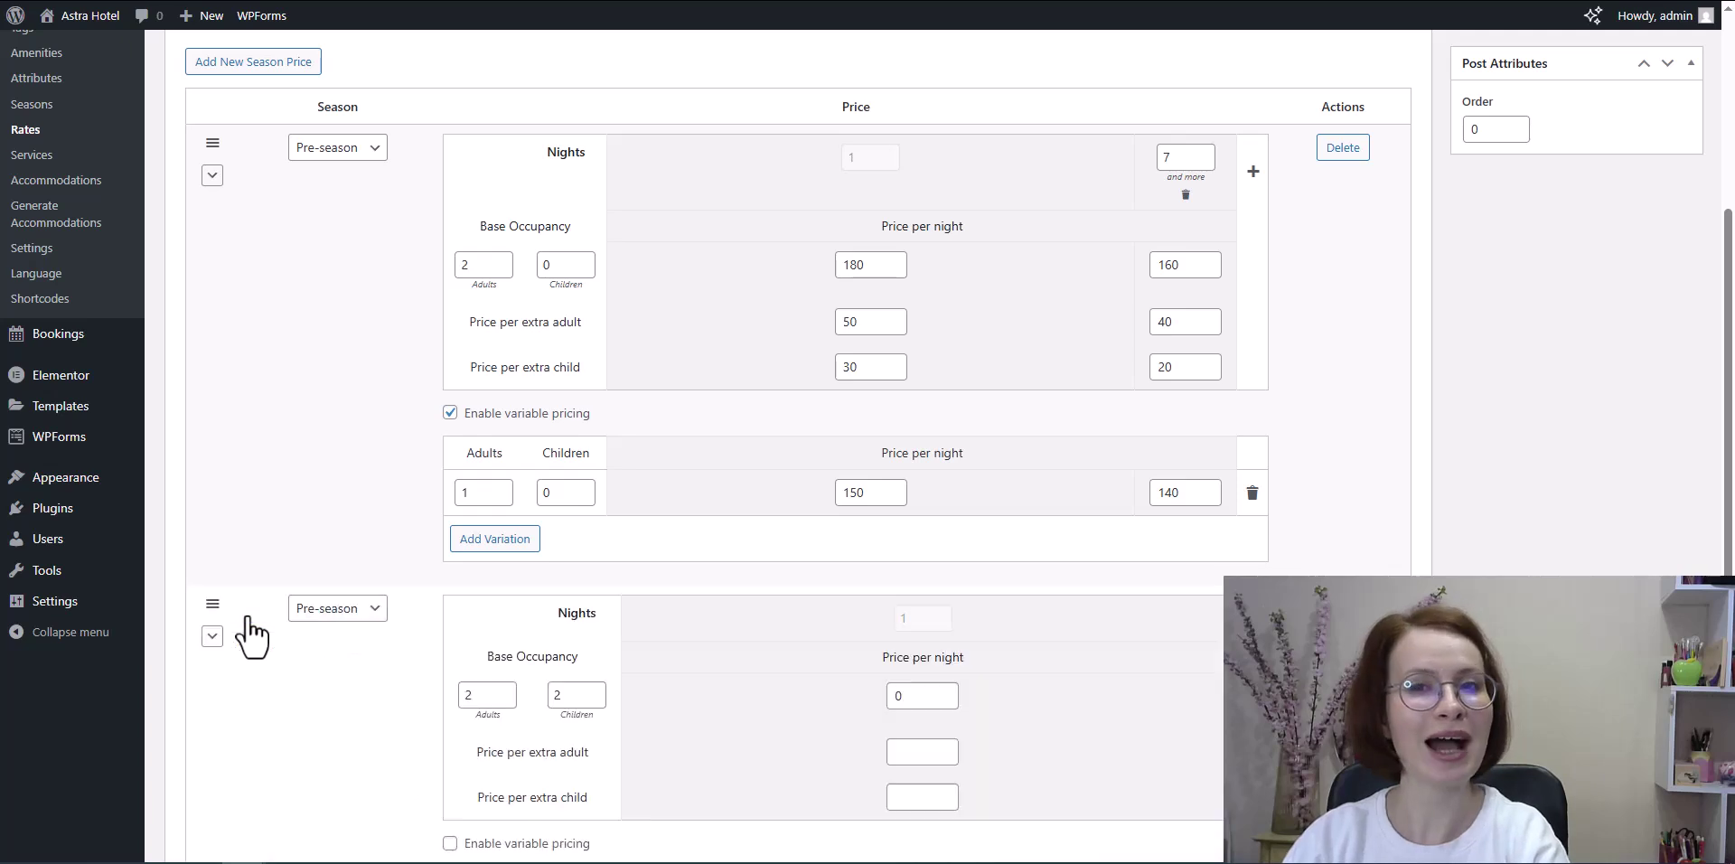
pyautogui.click(354, 612)
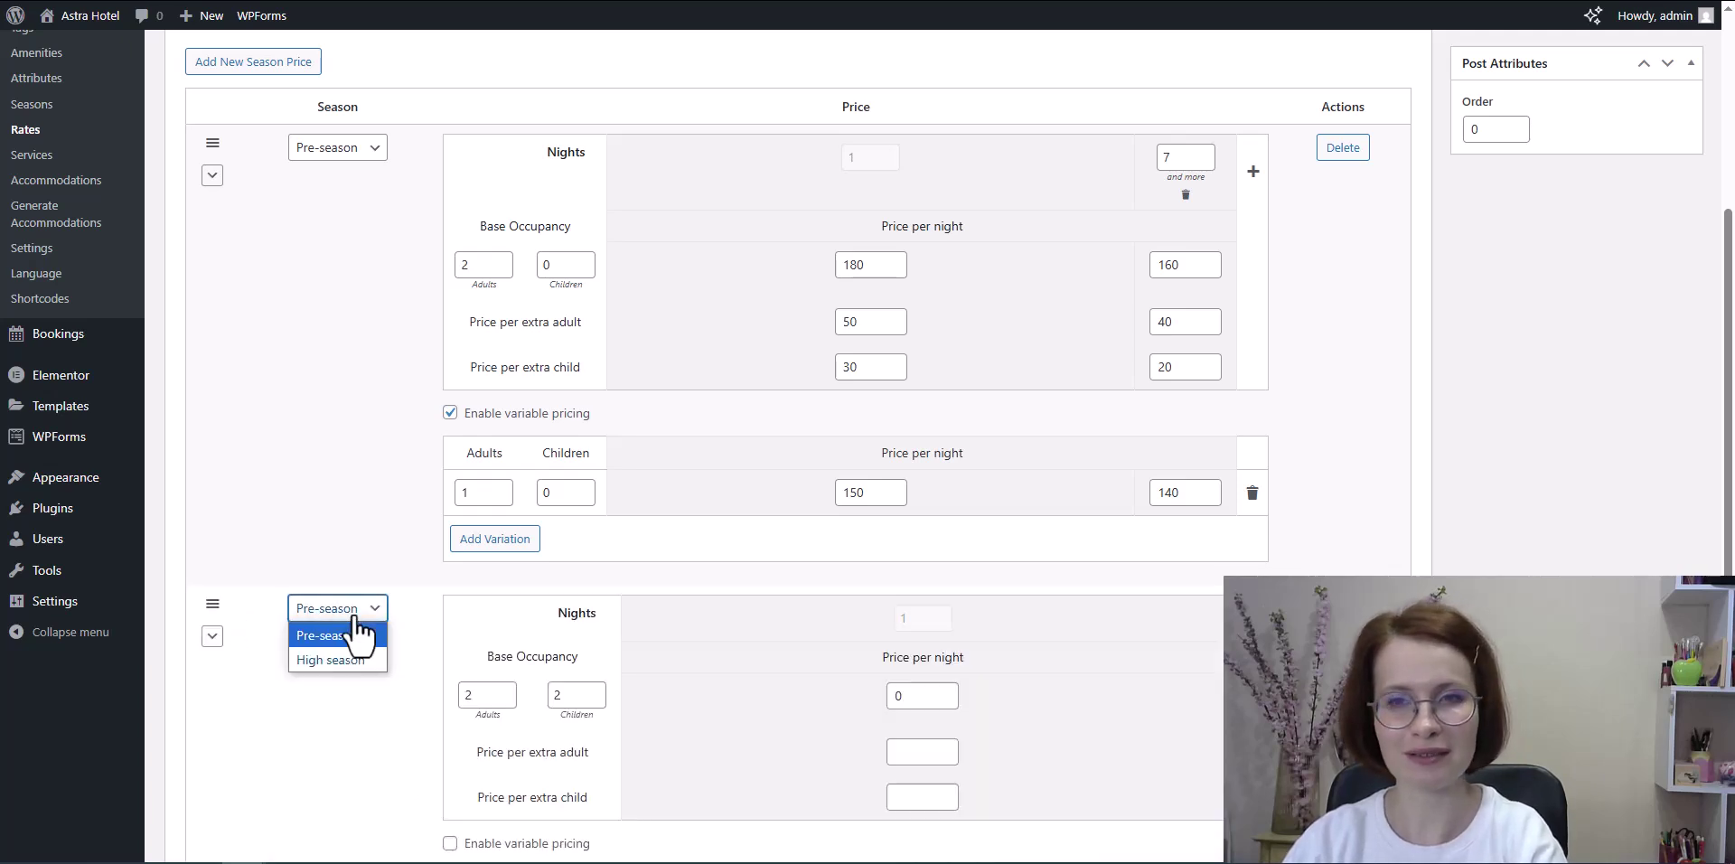
pyautogui.click(371, 660)
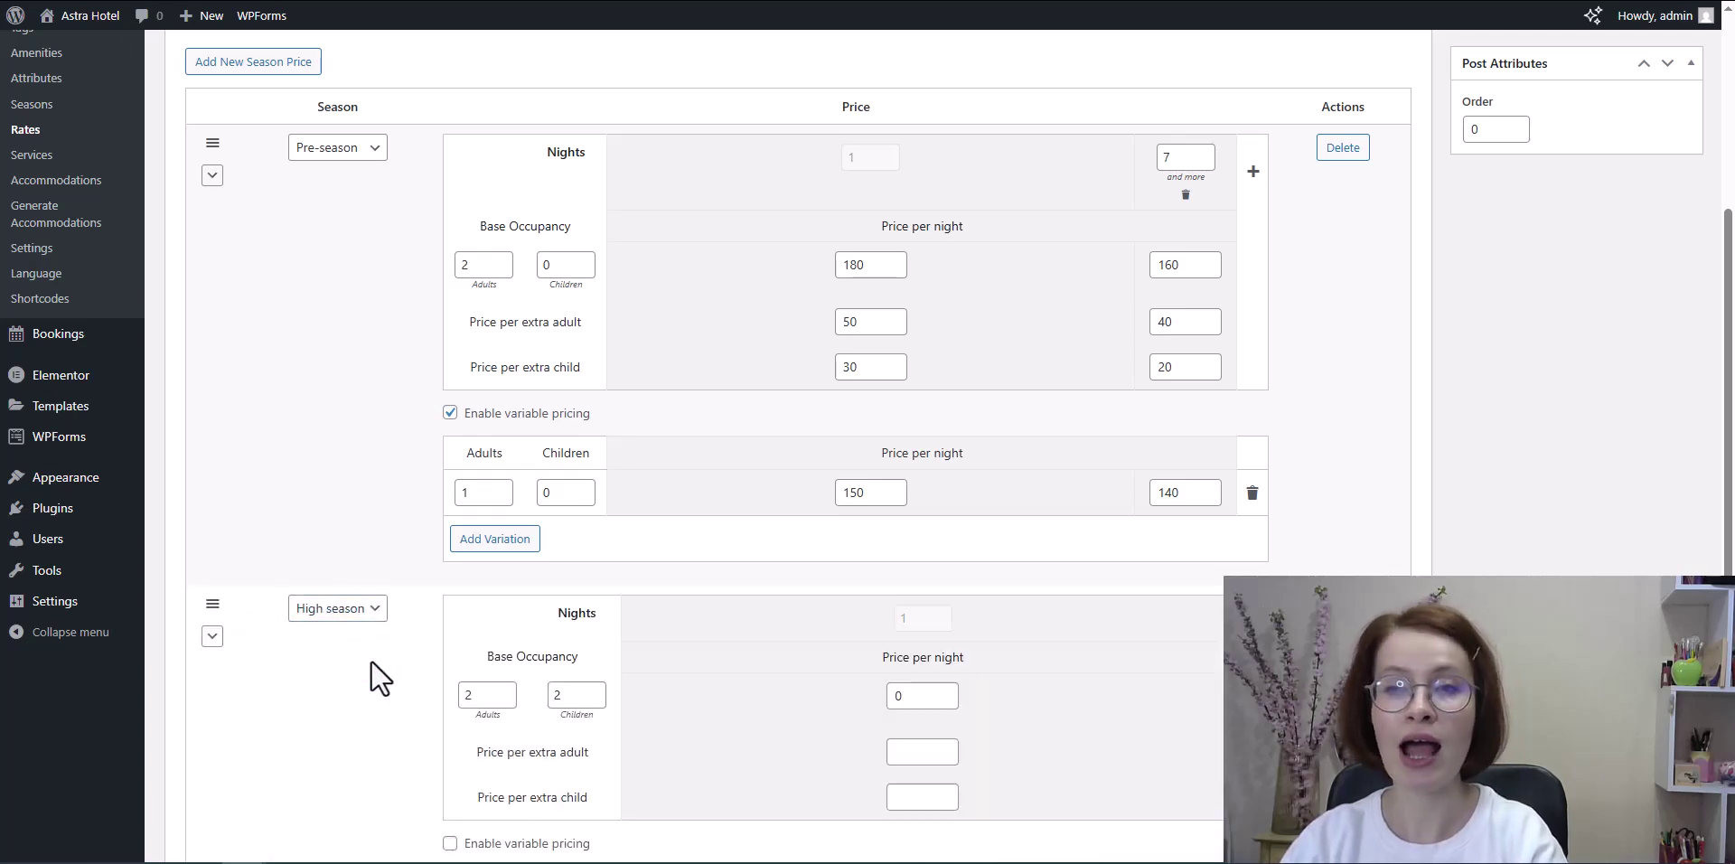
pyautogui.scroll(-3, 1039, 723)
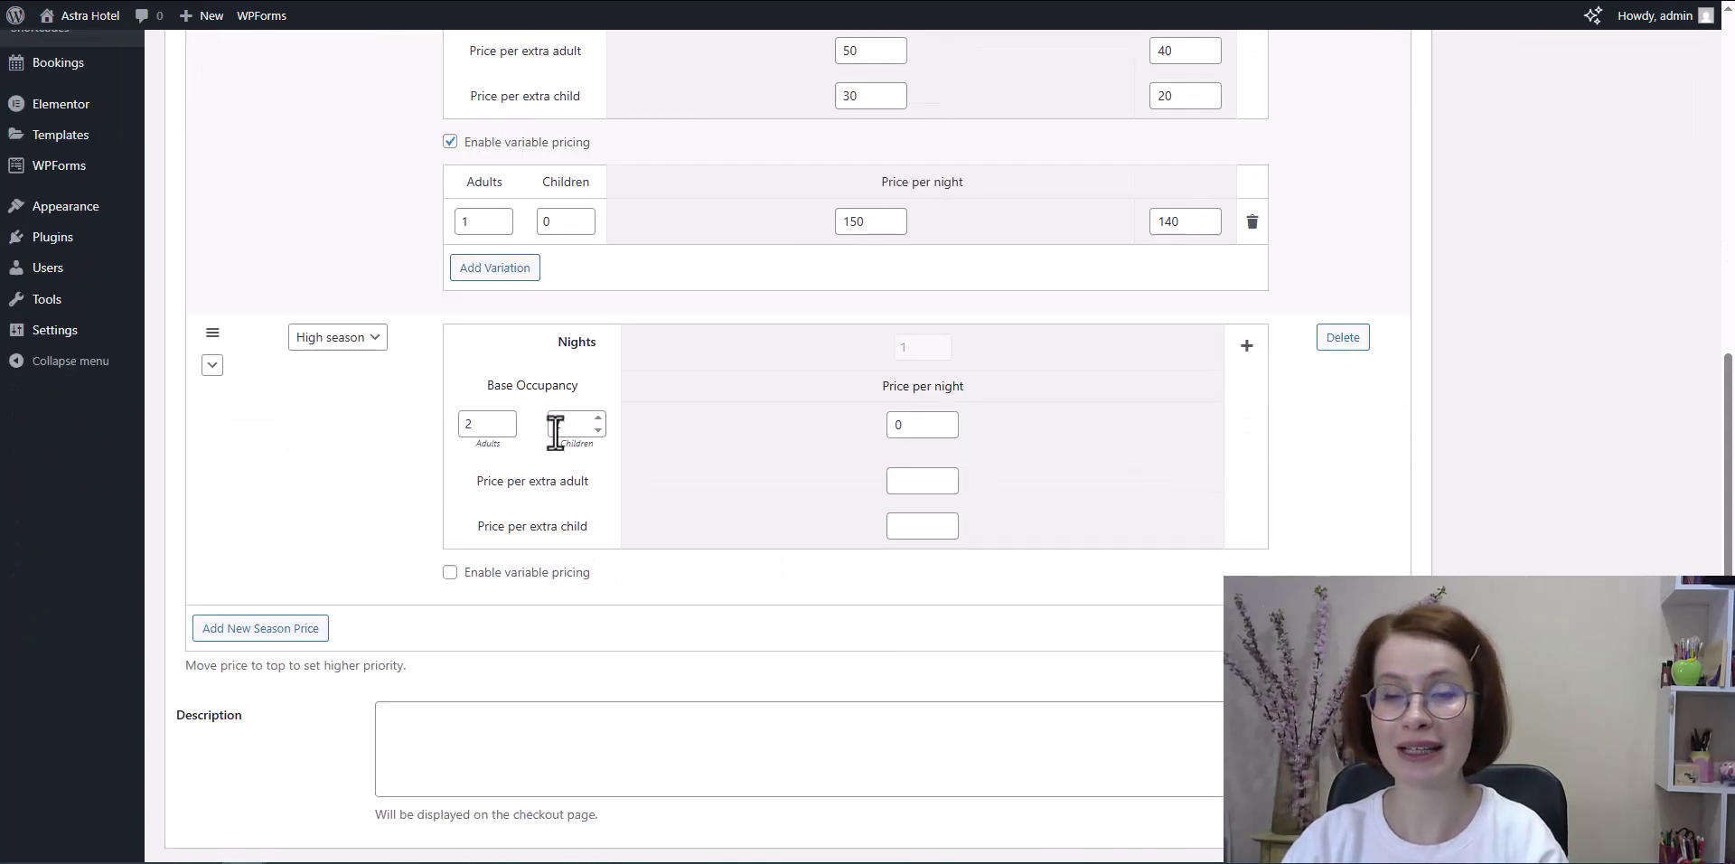
pyautogui.click(594, 432)
pyautogui.click(594, 434)
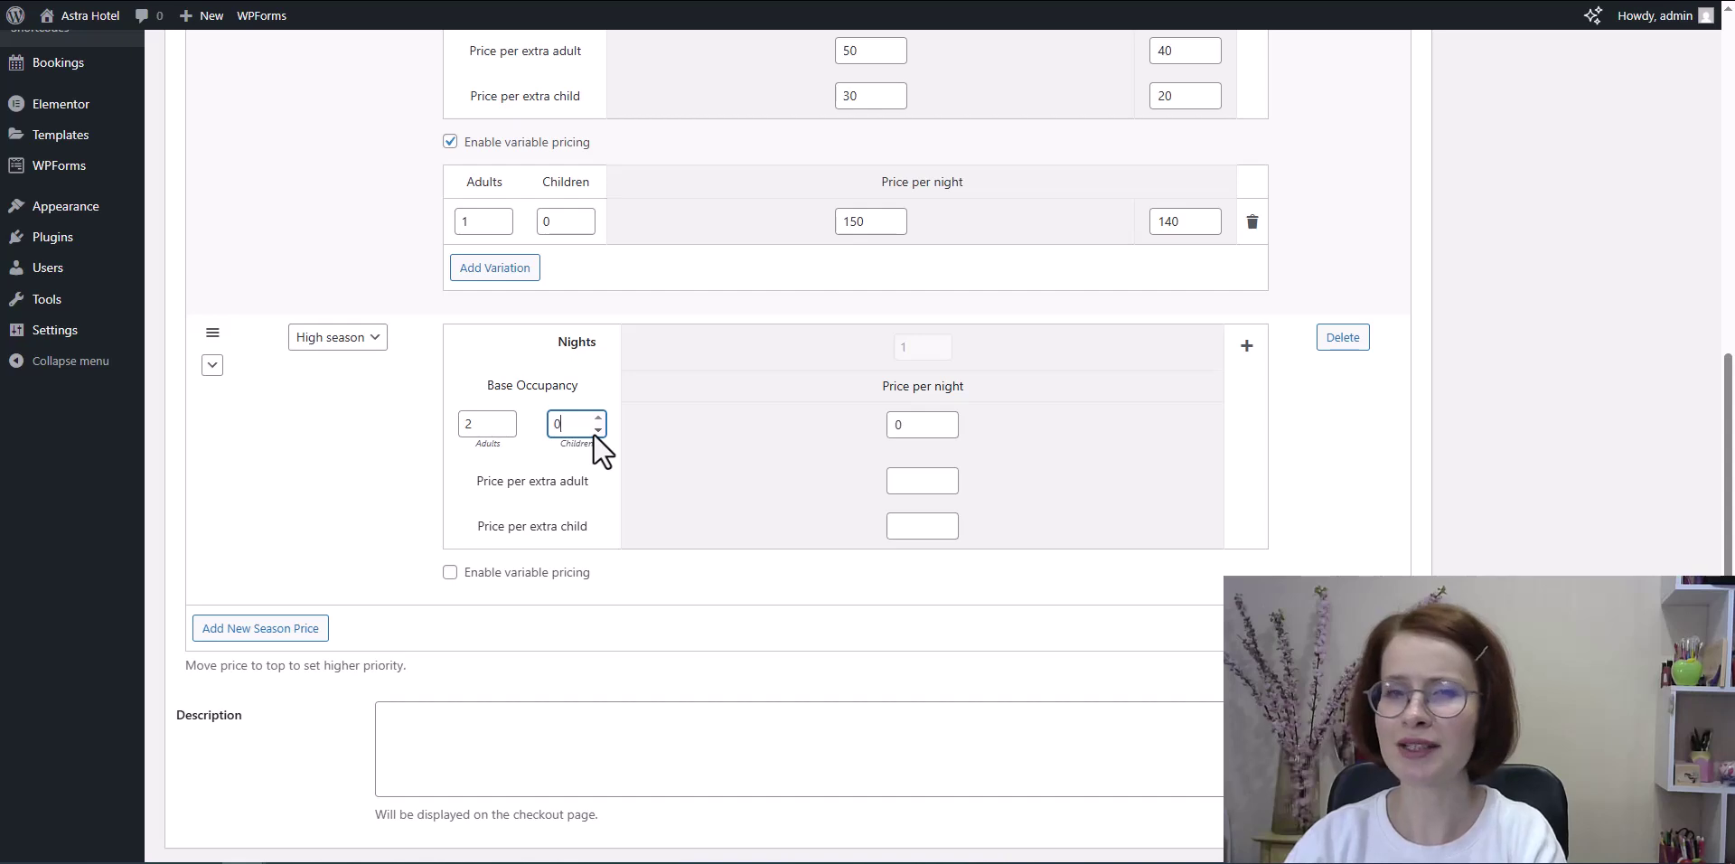
pyautogui.doubleClick(919, 434)
pyautogui.write('250')
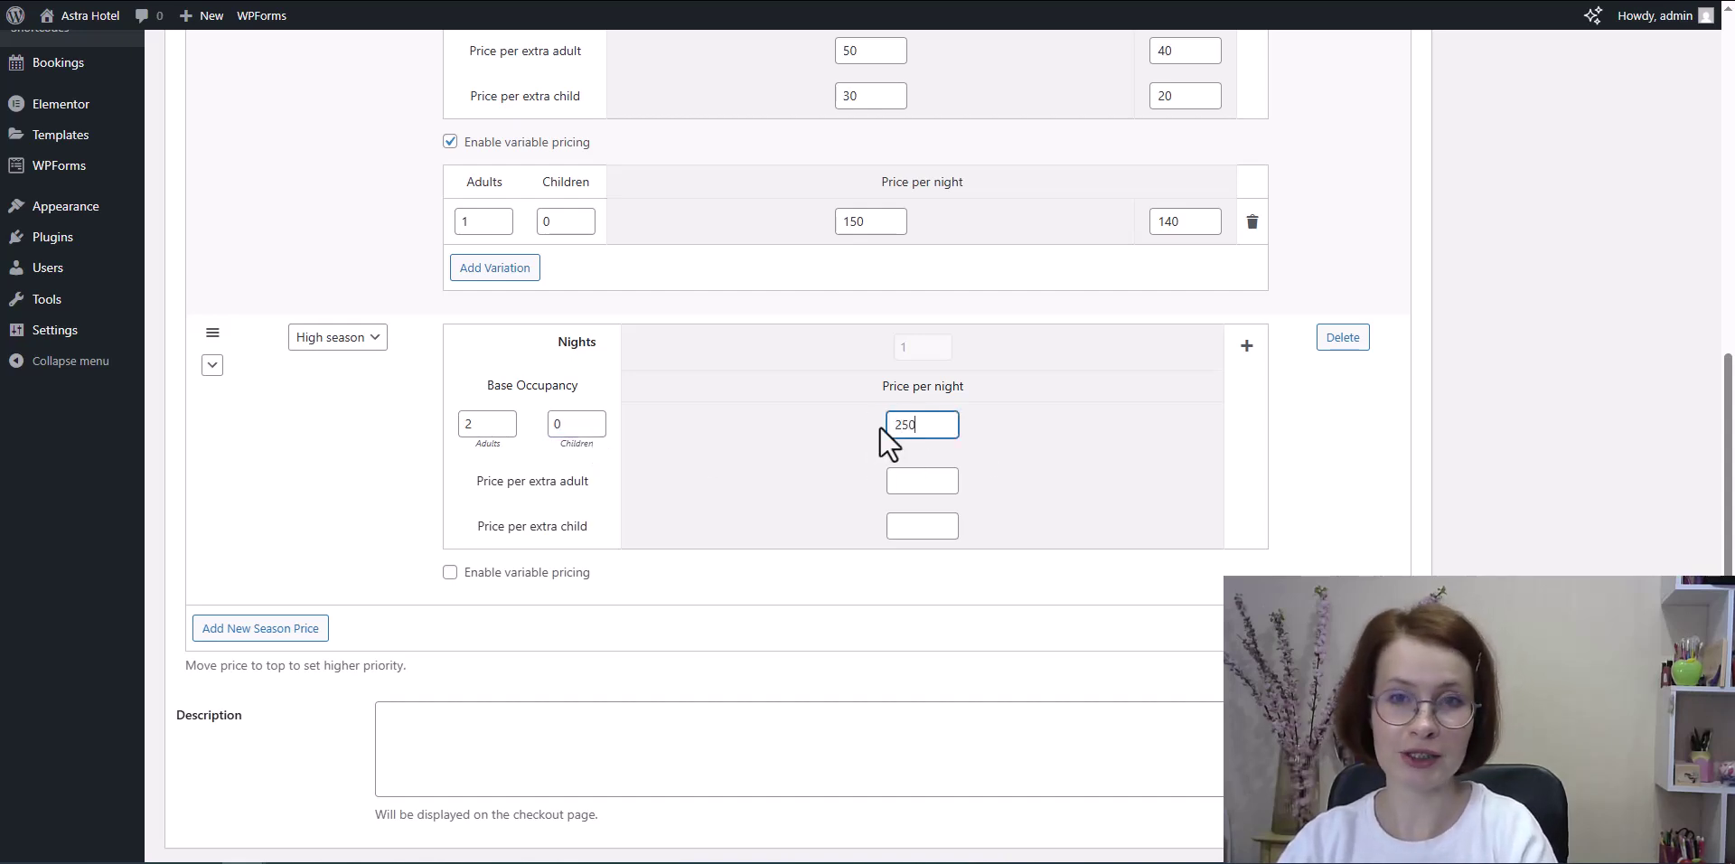
pyautogui.click(919, 481)
pyautogui.write('60')
pyautogui.click(900, 525)
pyautogui.write('50')
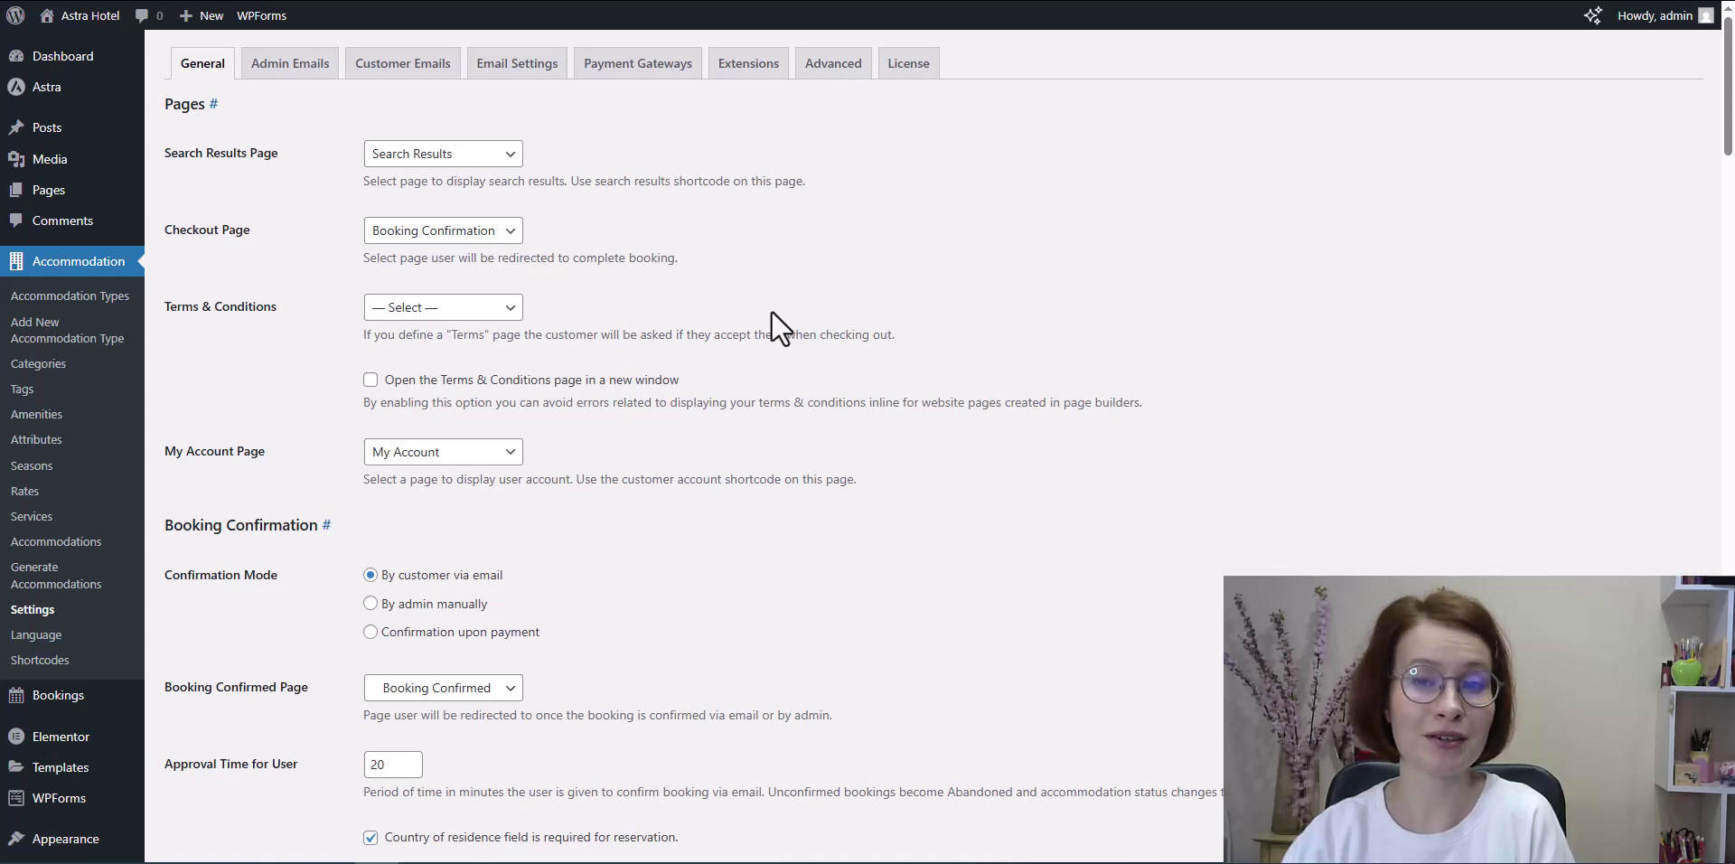
# Step: Choose Confirmation upon payment, set Max Adults to 4 and Max Children to 3, then save
pyautogui.scroll(-2, 423, 468)
pyautogui.click(370, 451)
pyautogui.scroll(-11, 646, 473)
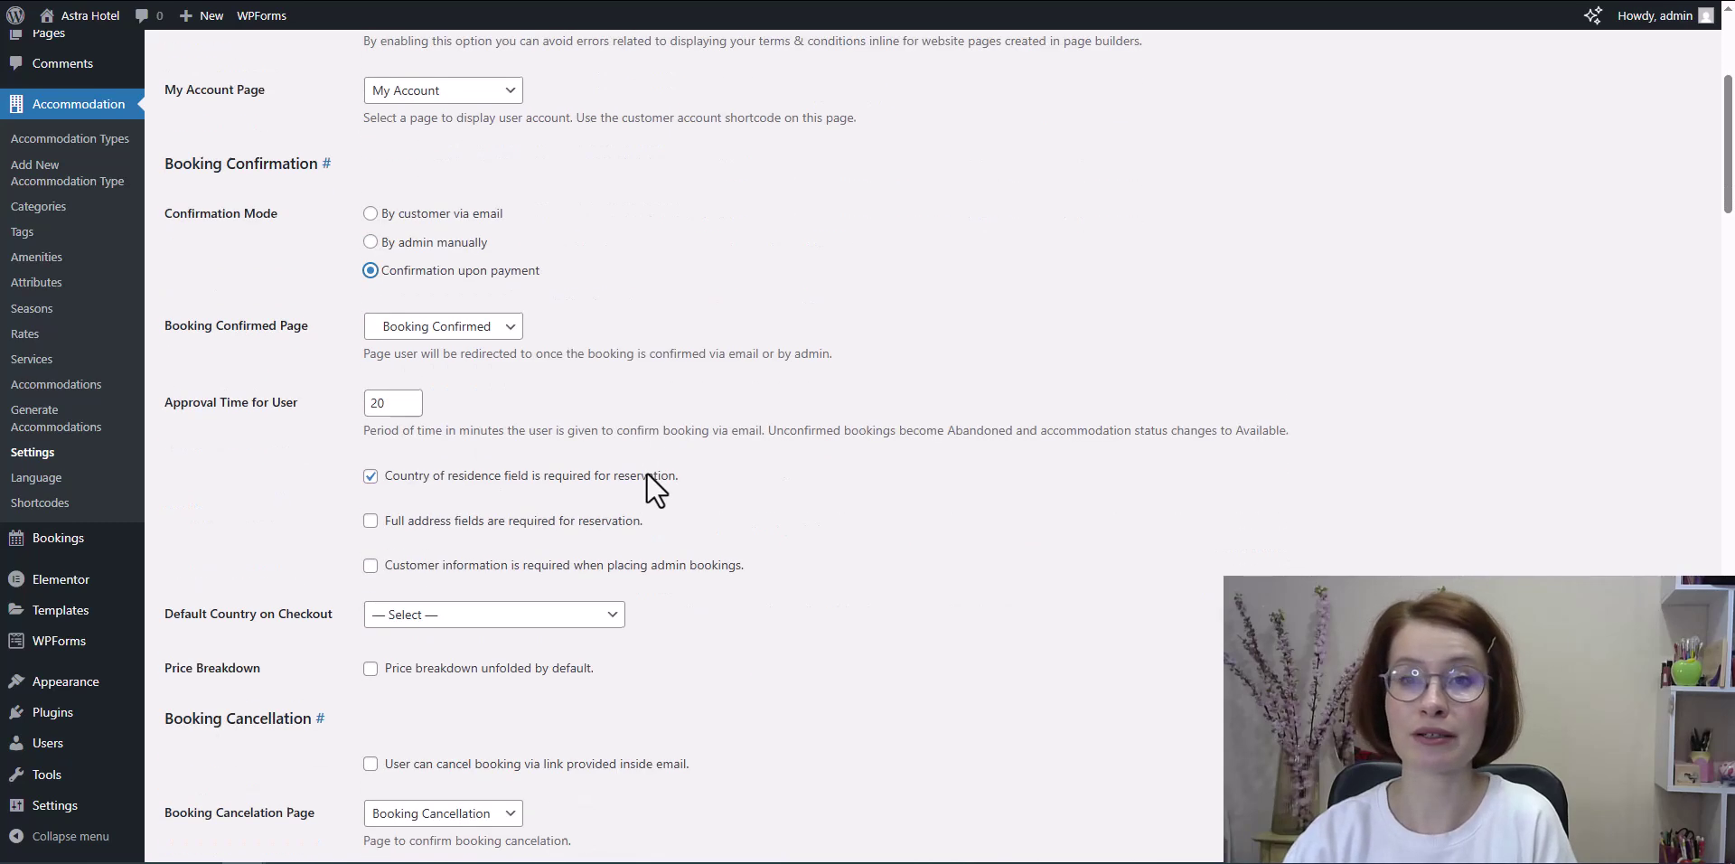
pyautogui.moveTo(393, 481); pyautogui.dragTo(352, 480)
pyautogui.write('4')
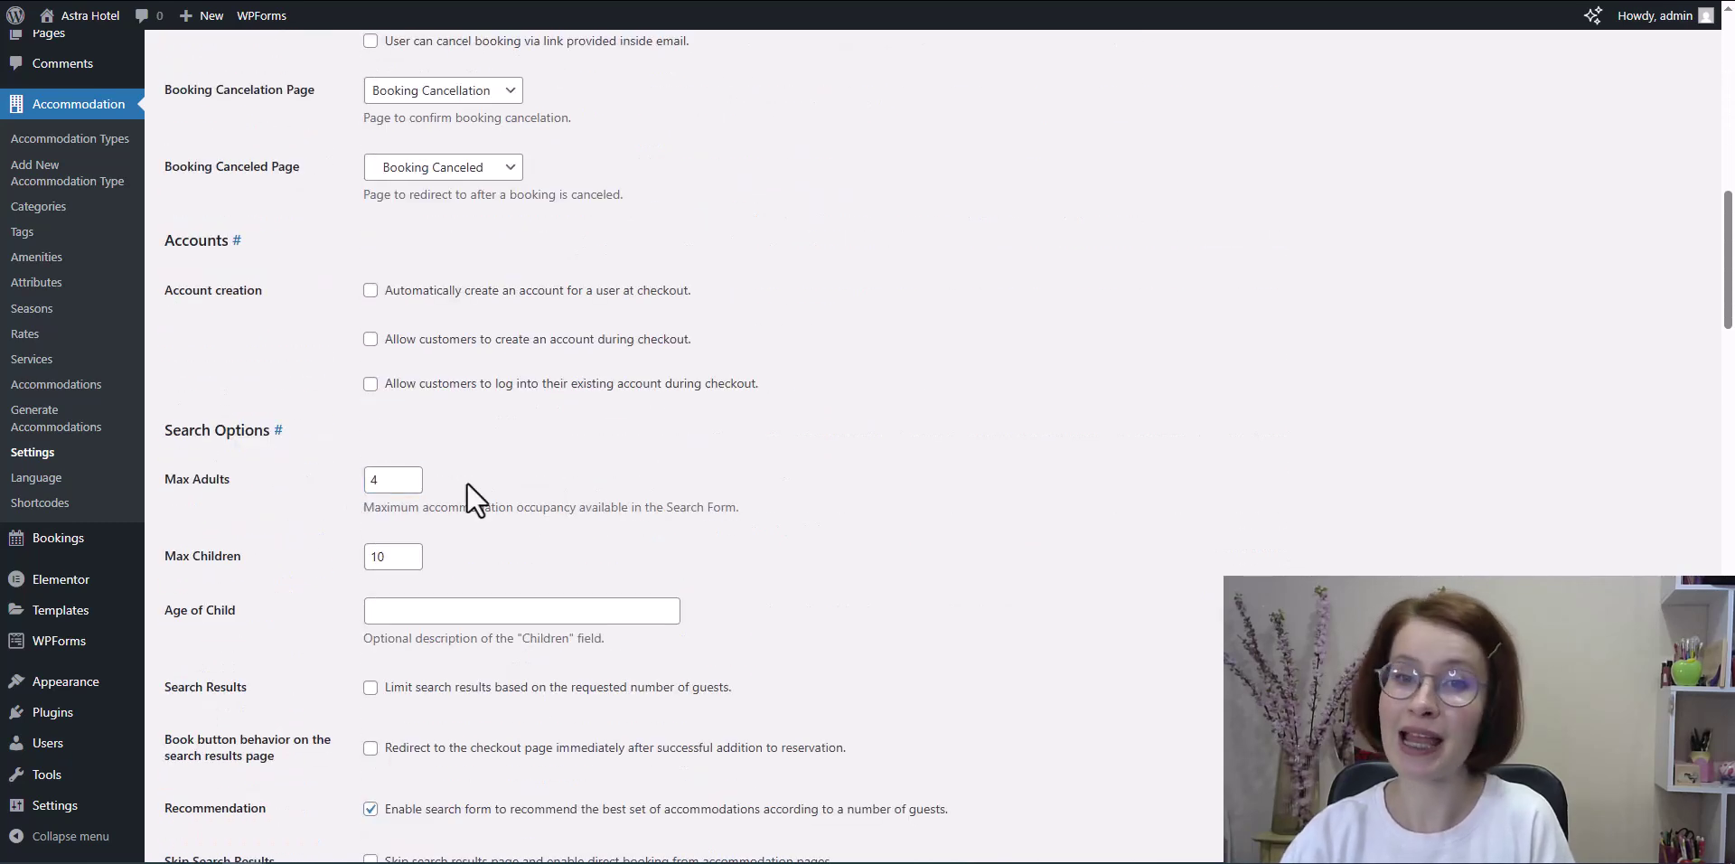
pyautogui.click(393, 558)
pyautogui.moveTo(393, 557); pyautogui.dragTo(347, 556)
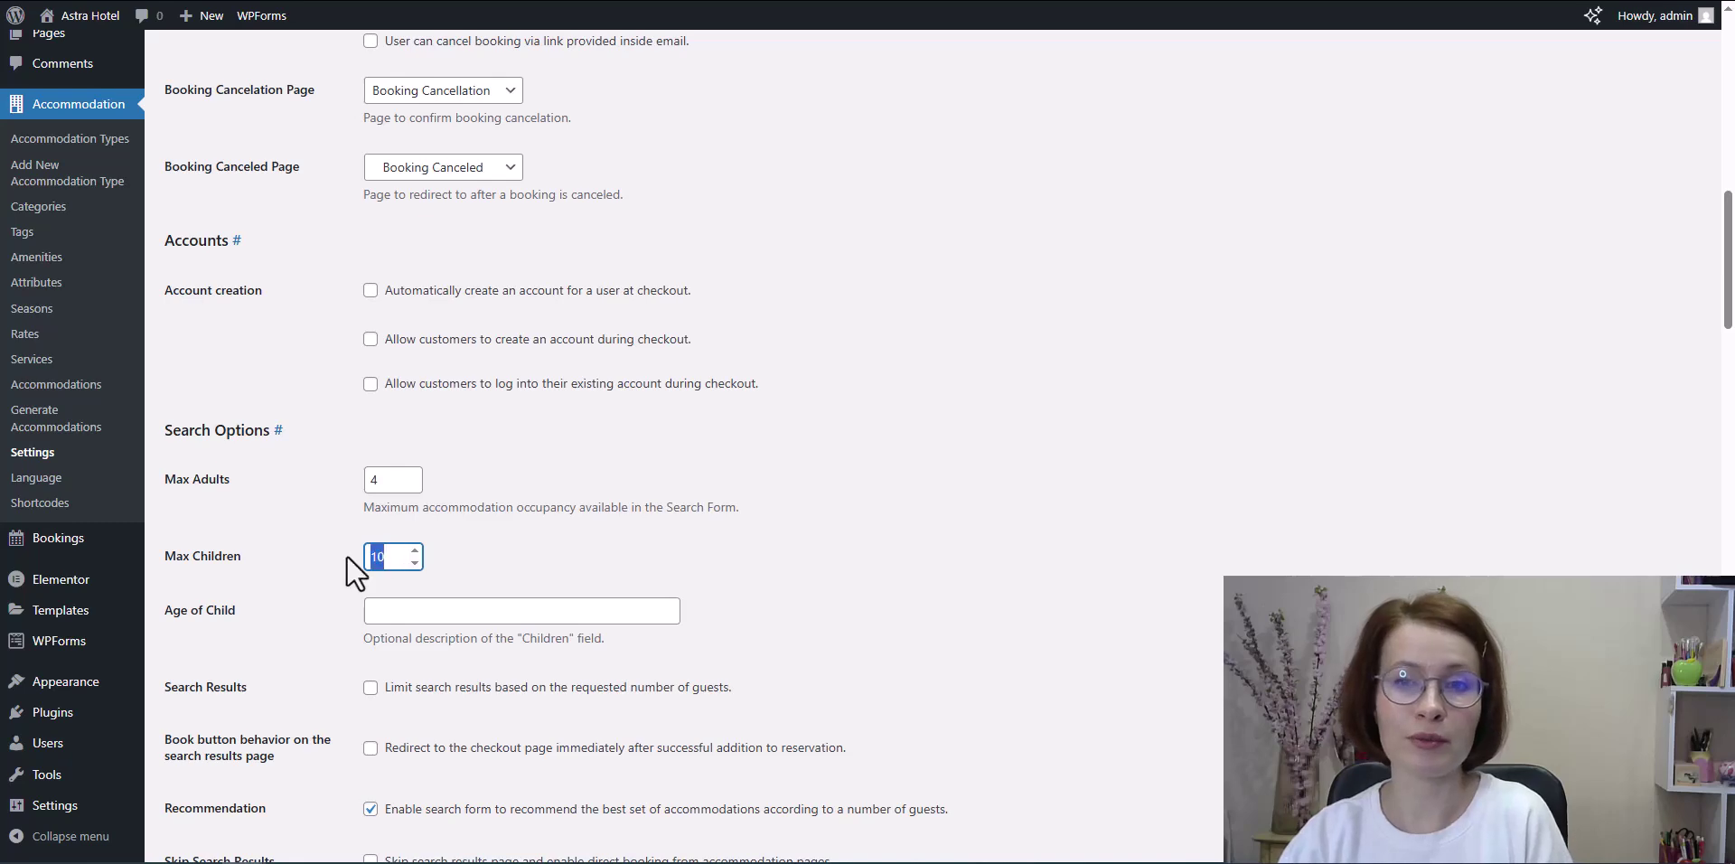
pyautogui.write('3')
pyautogui.scroll(-3, 730, 648)
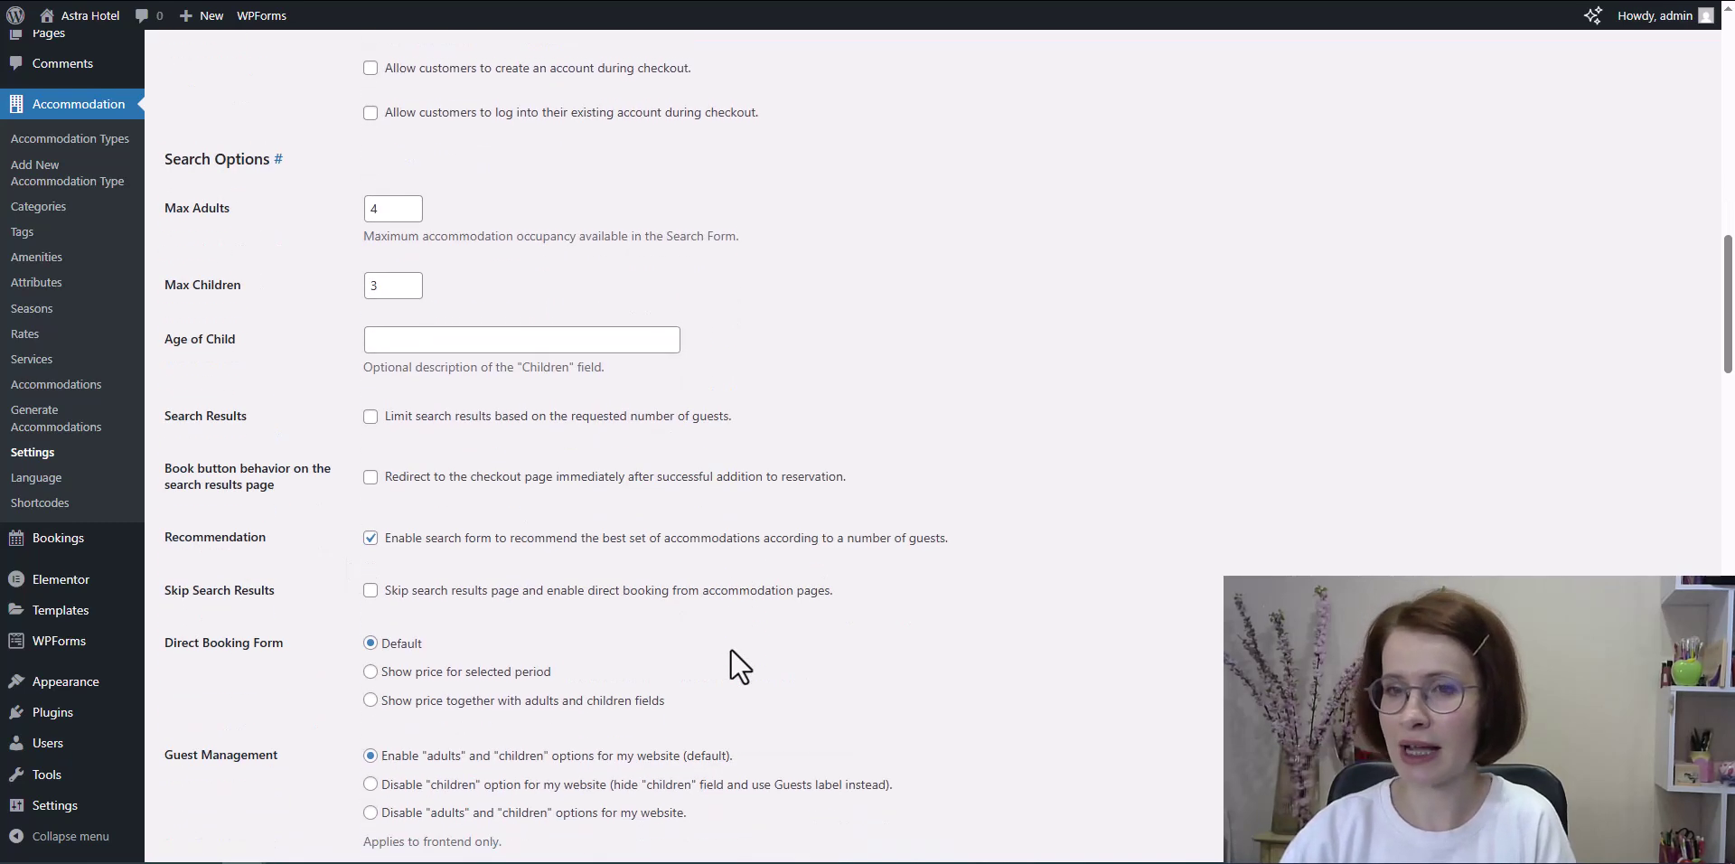
pyautogui.scroll(-8, 730, 647)
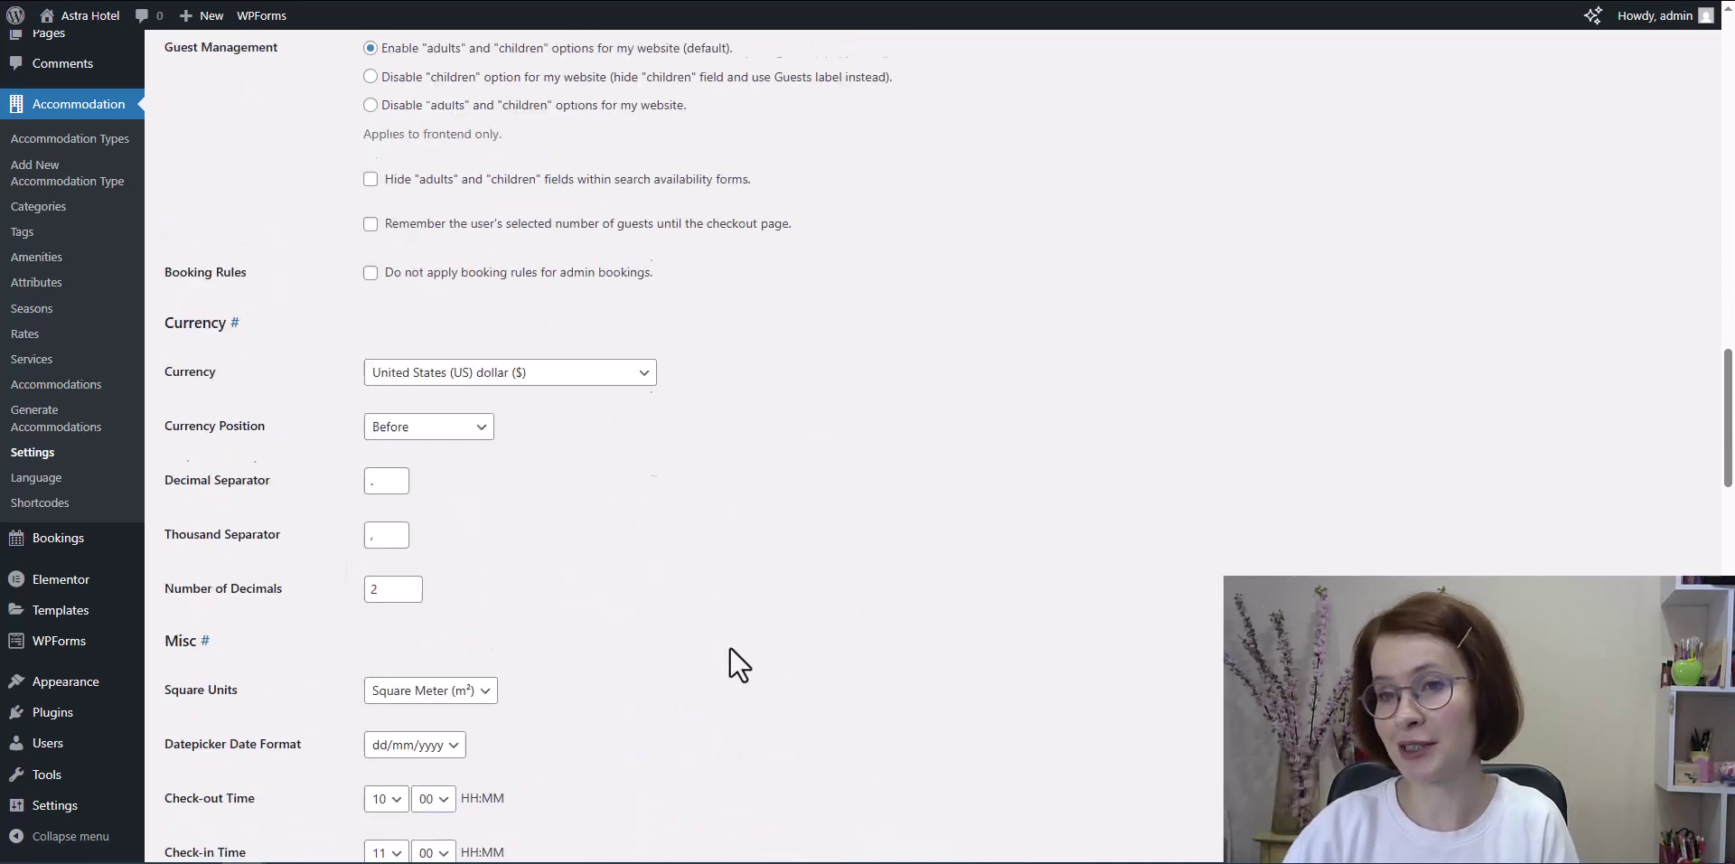
pyautogui.scroll(-12, 729, 647)
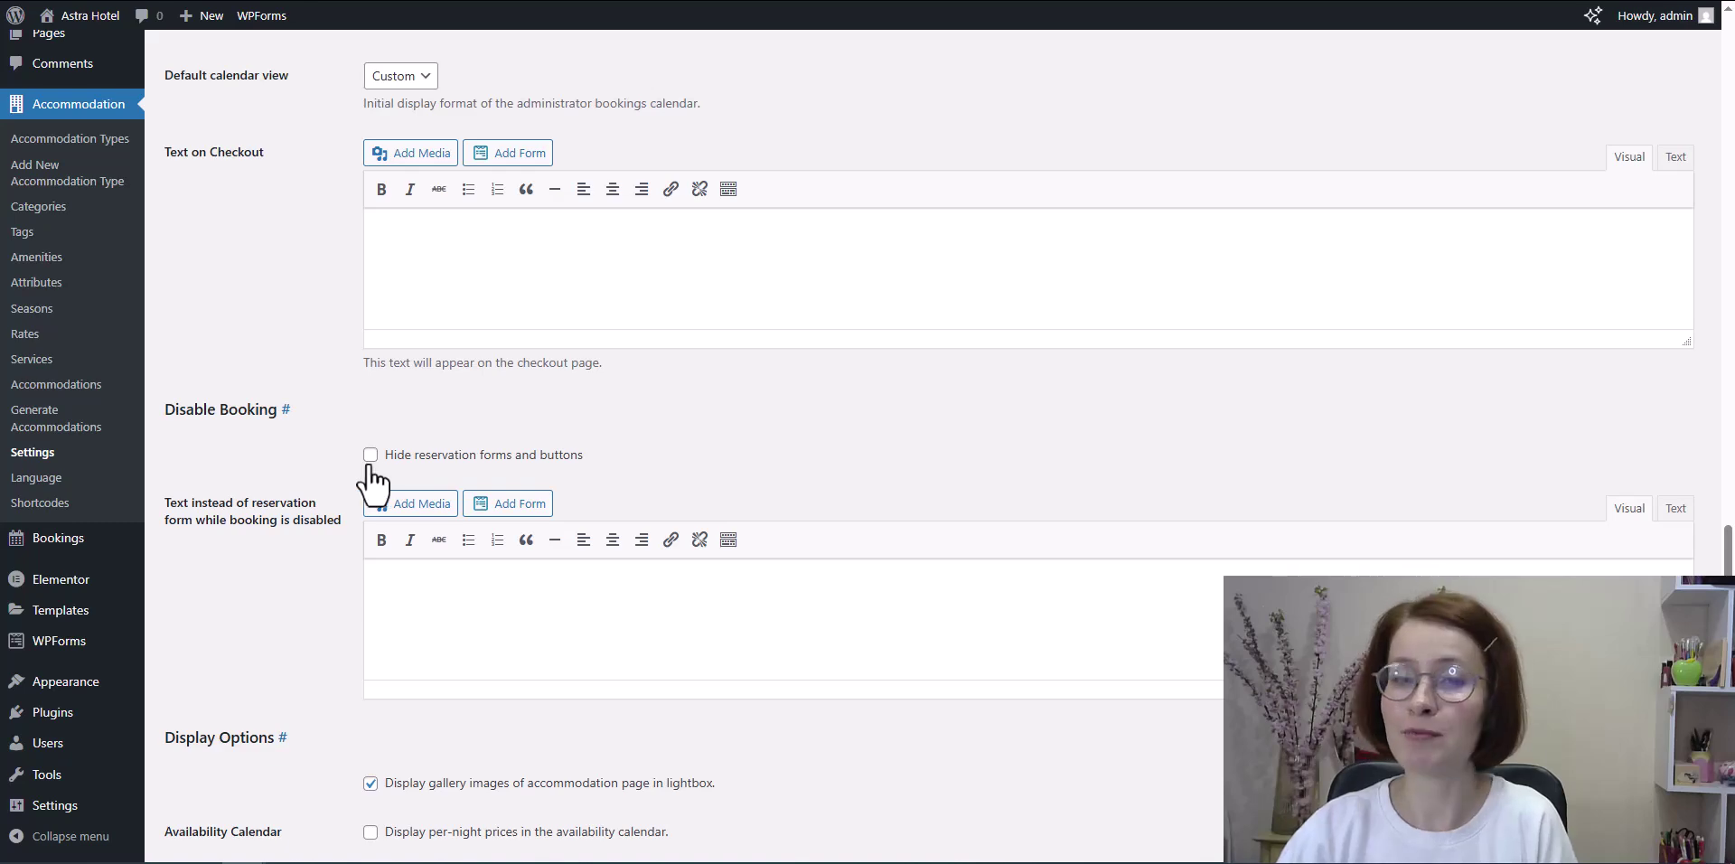
pyautogui.scroll(-15, 639, 628)
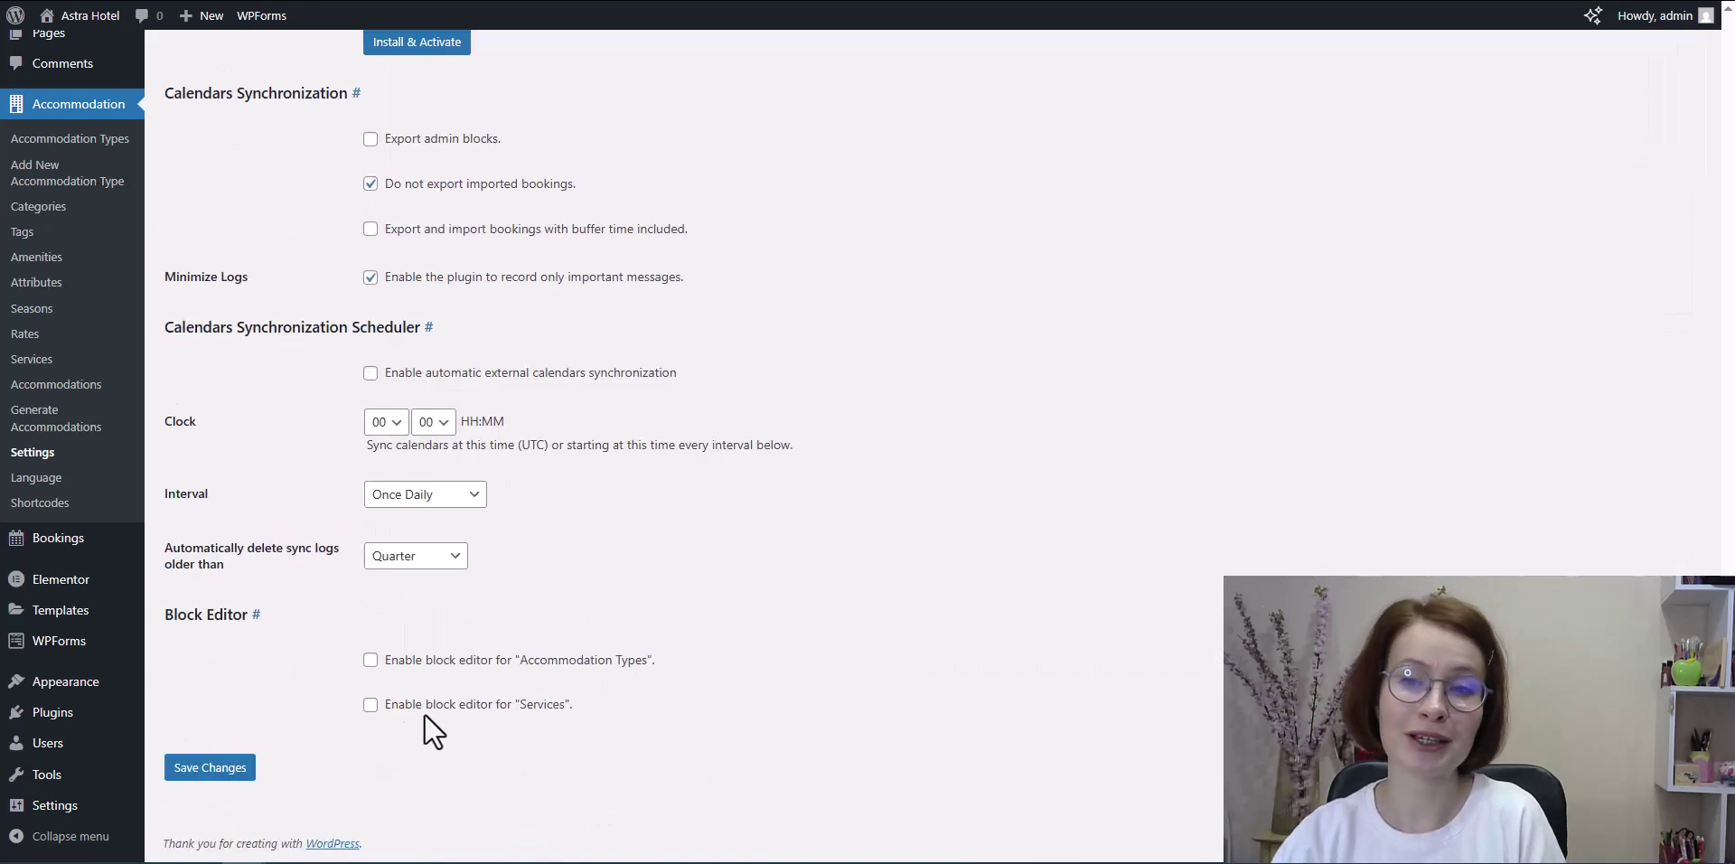
pyautogui.click(201, 770)
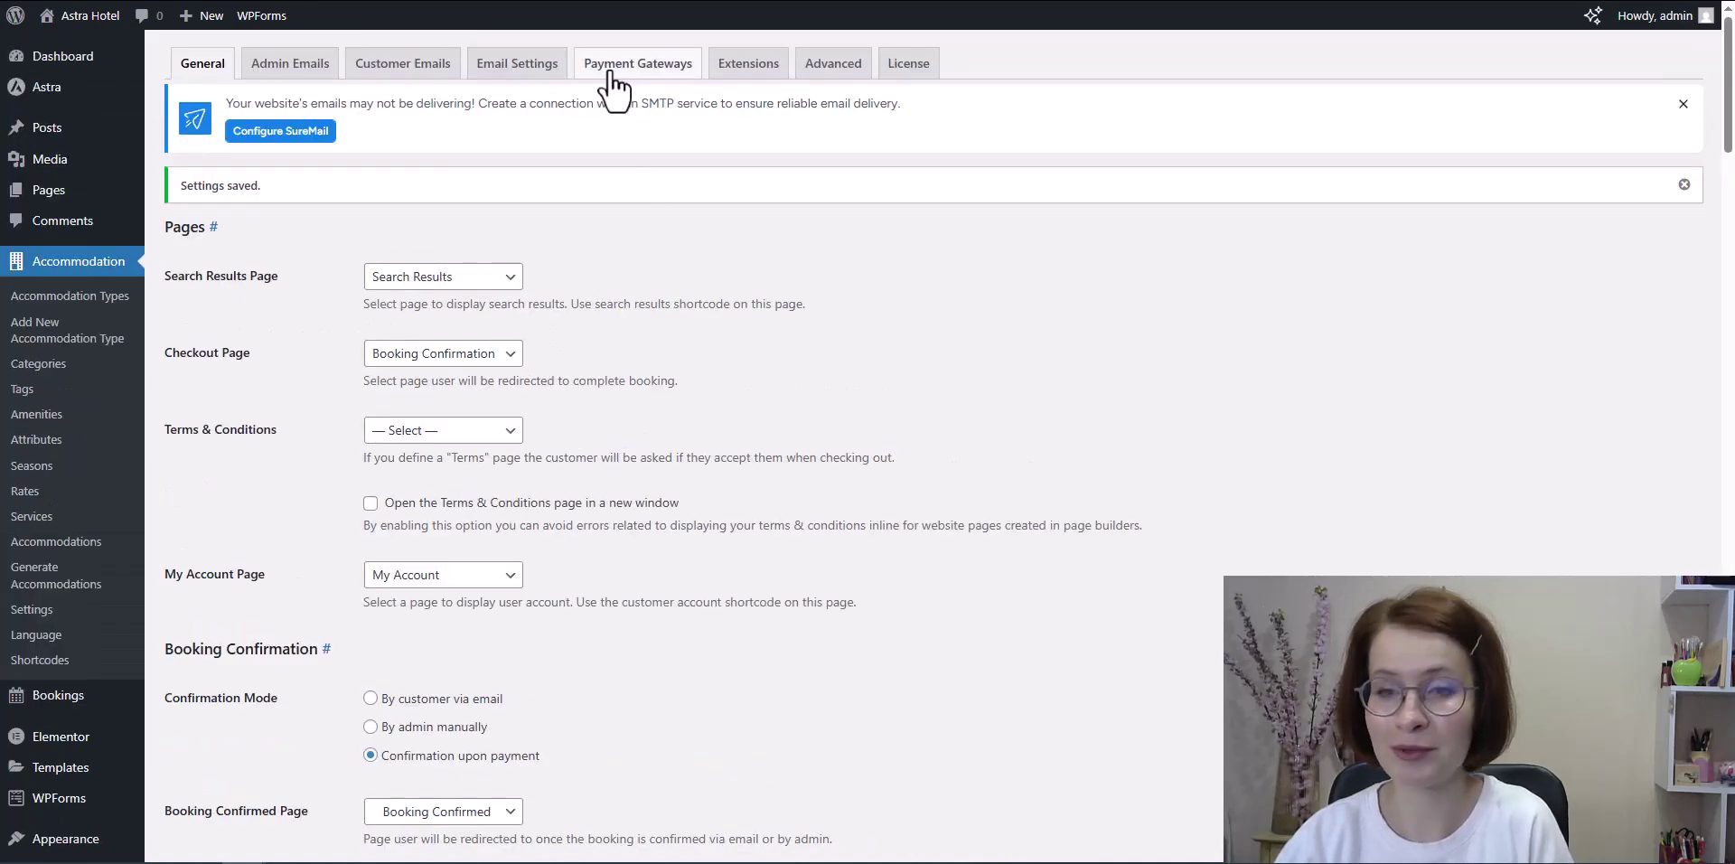
# Step: Enable and save the Pay on Arrival and Direct Bank Transfer payment gateways
pyautogui.click(619, 74)
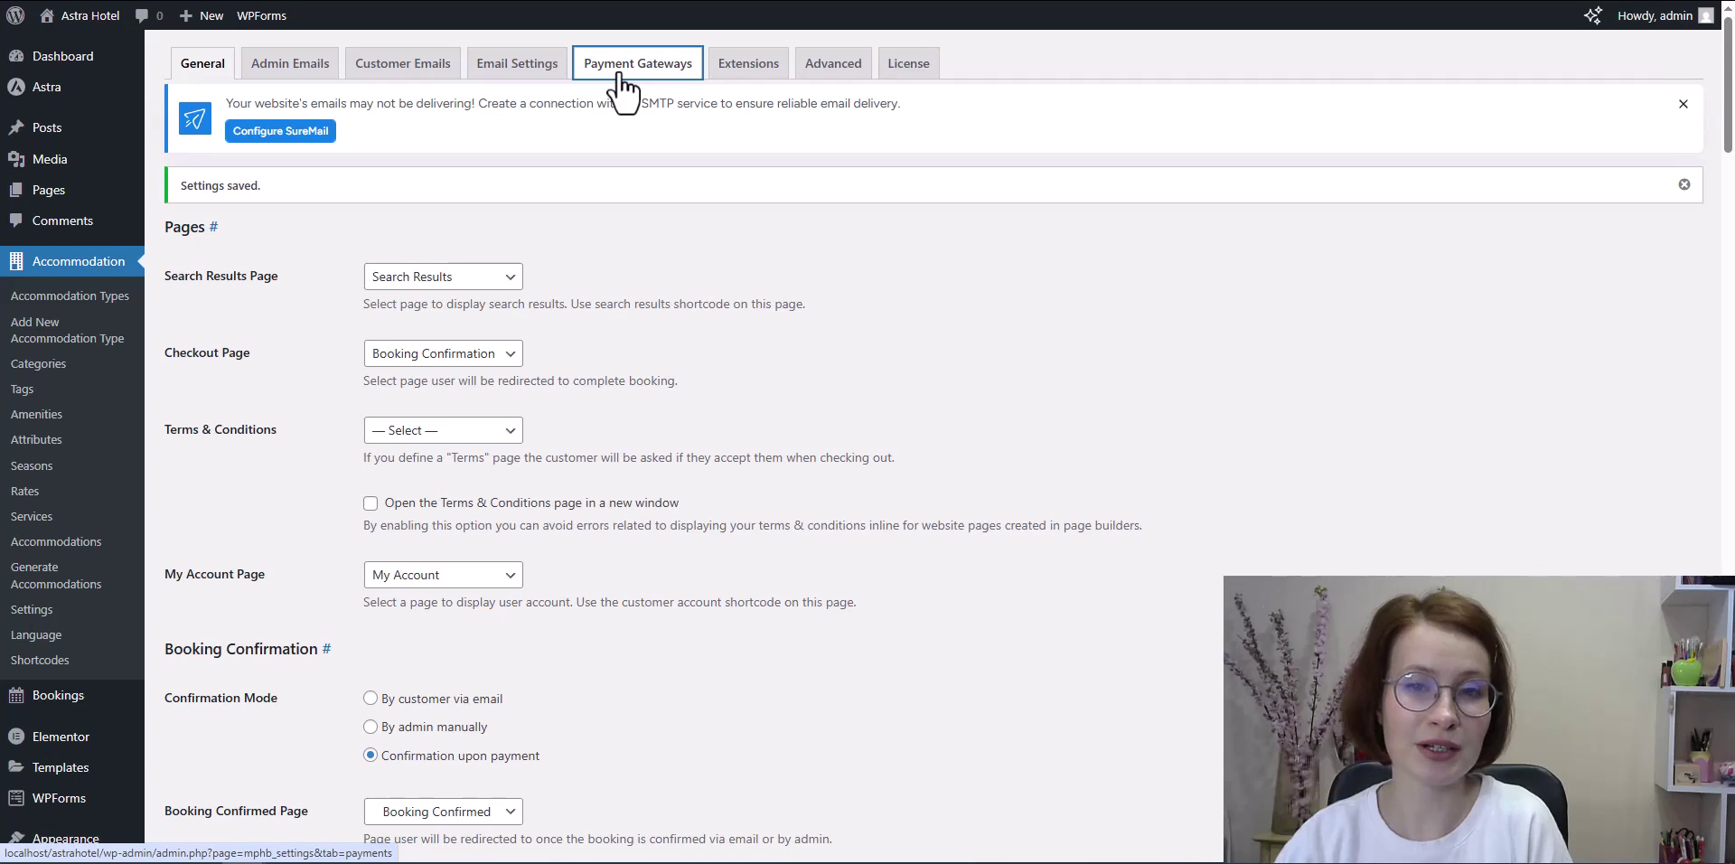
pyautogui.click(380, 187)
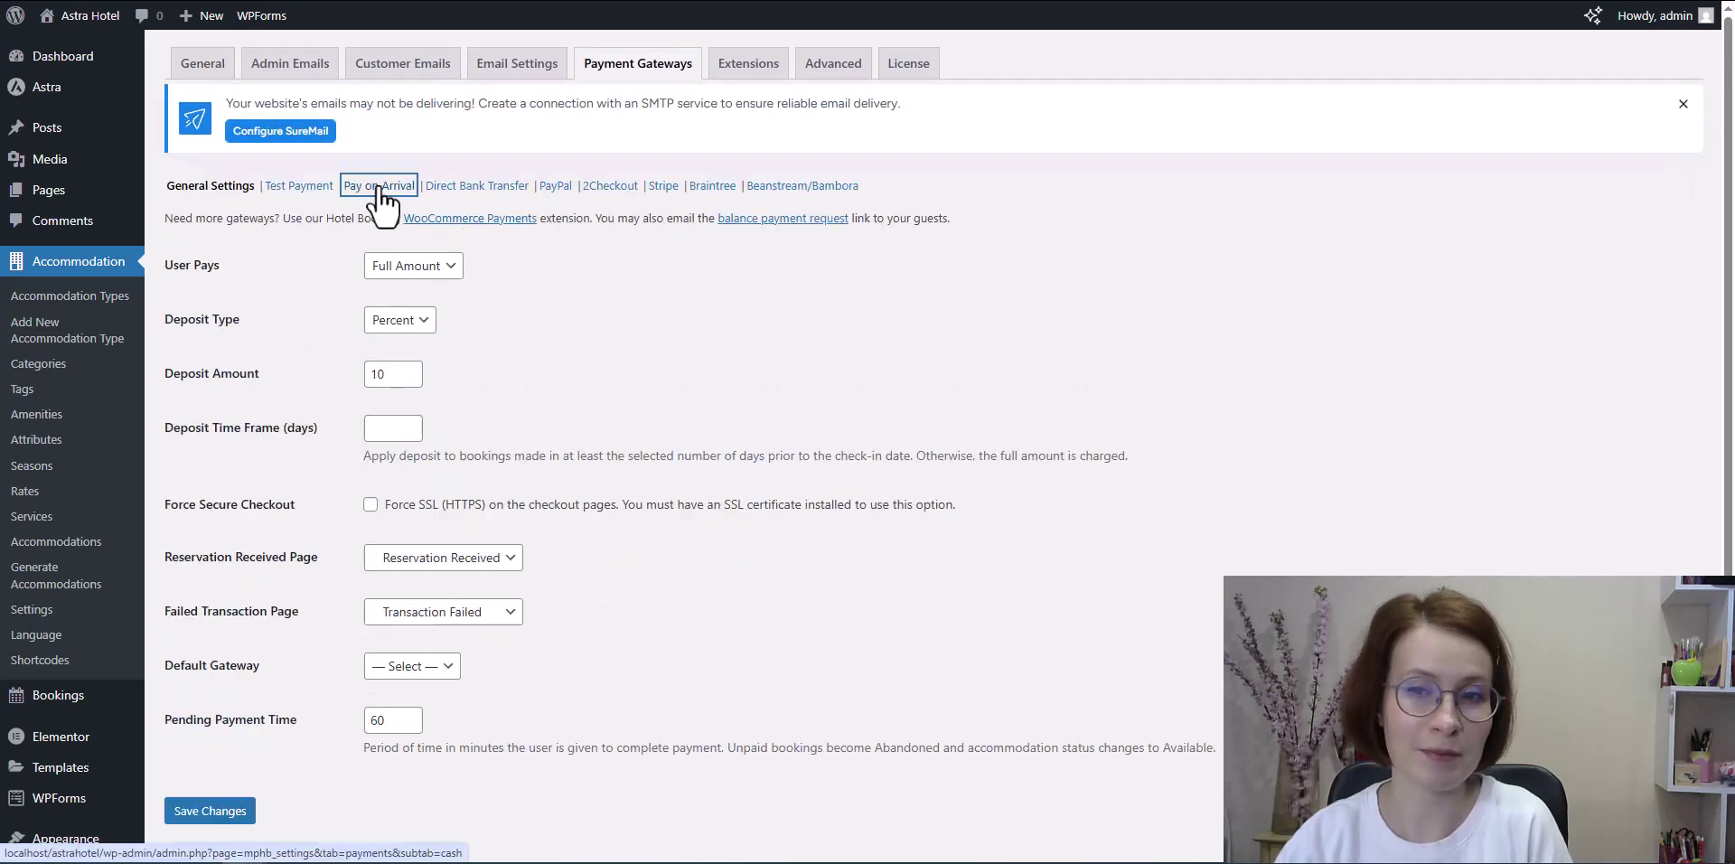
pyautogui.click(371, 227)
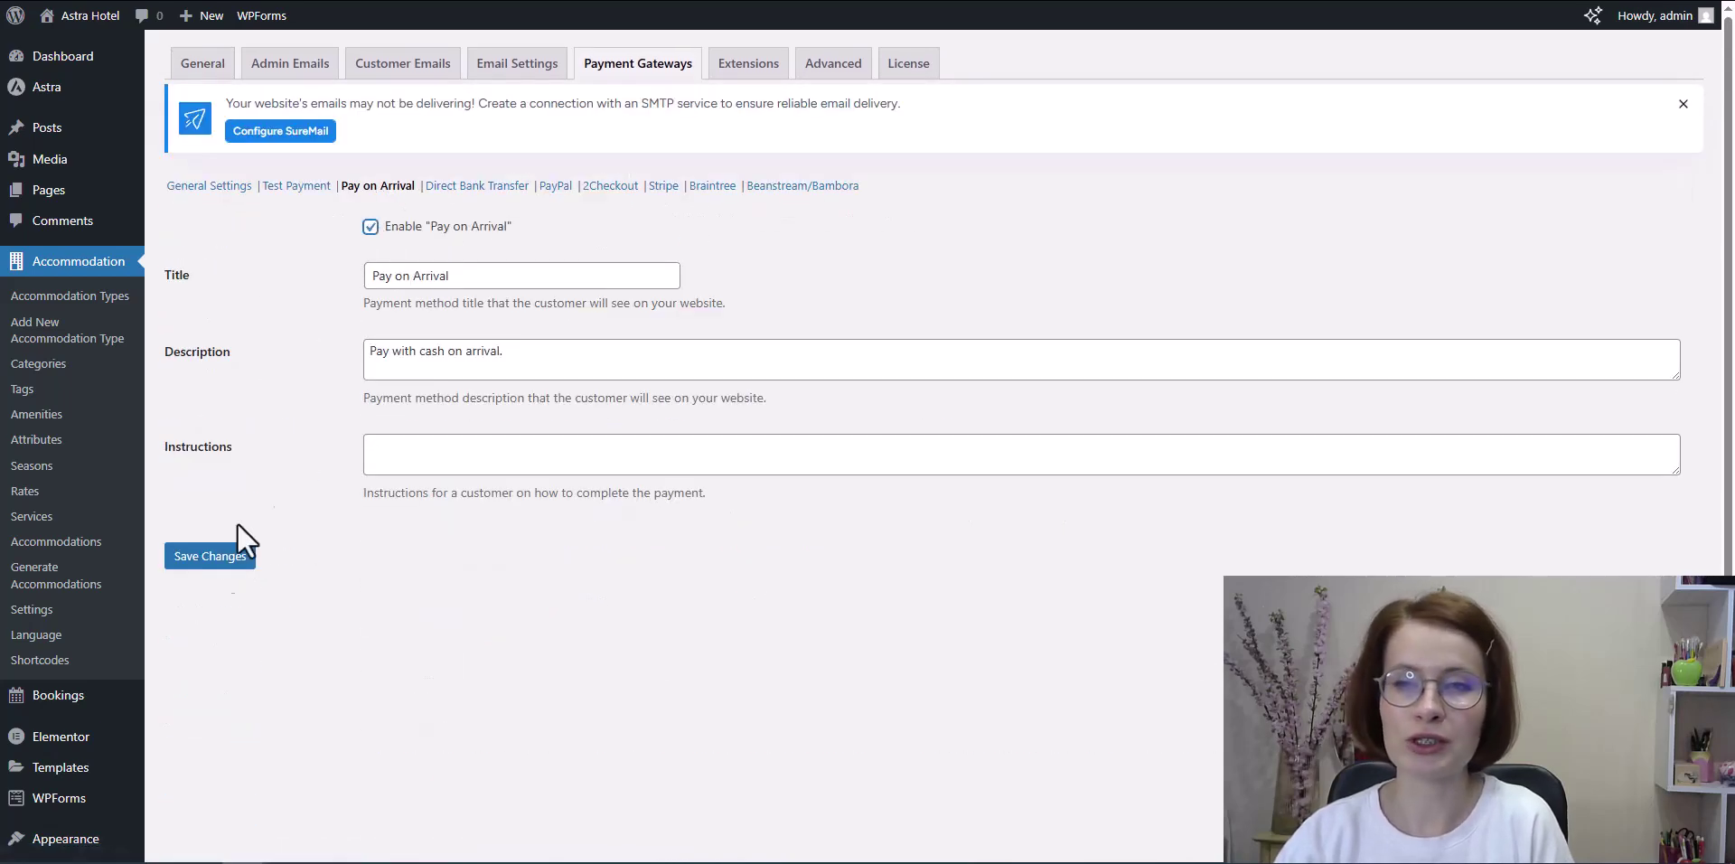
pyautogui.click(209, 556)
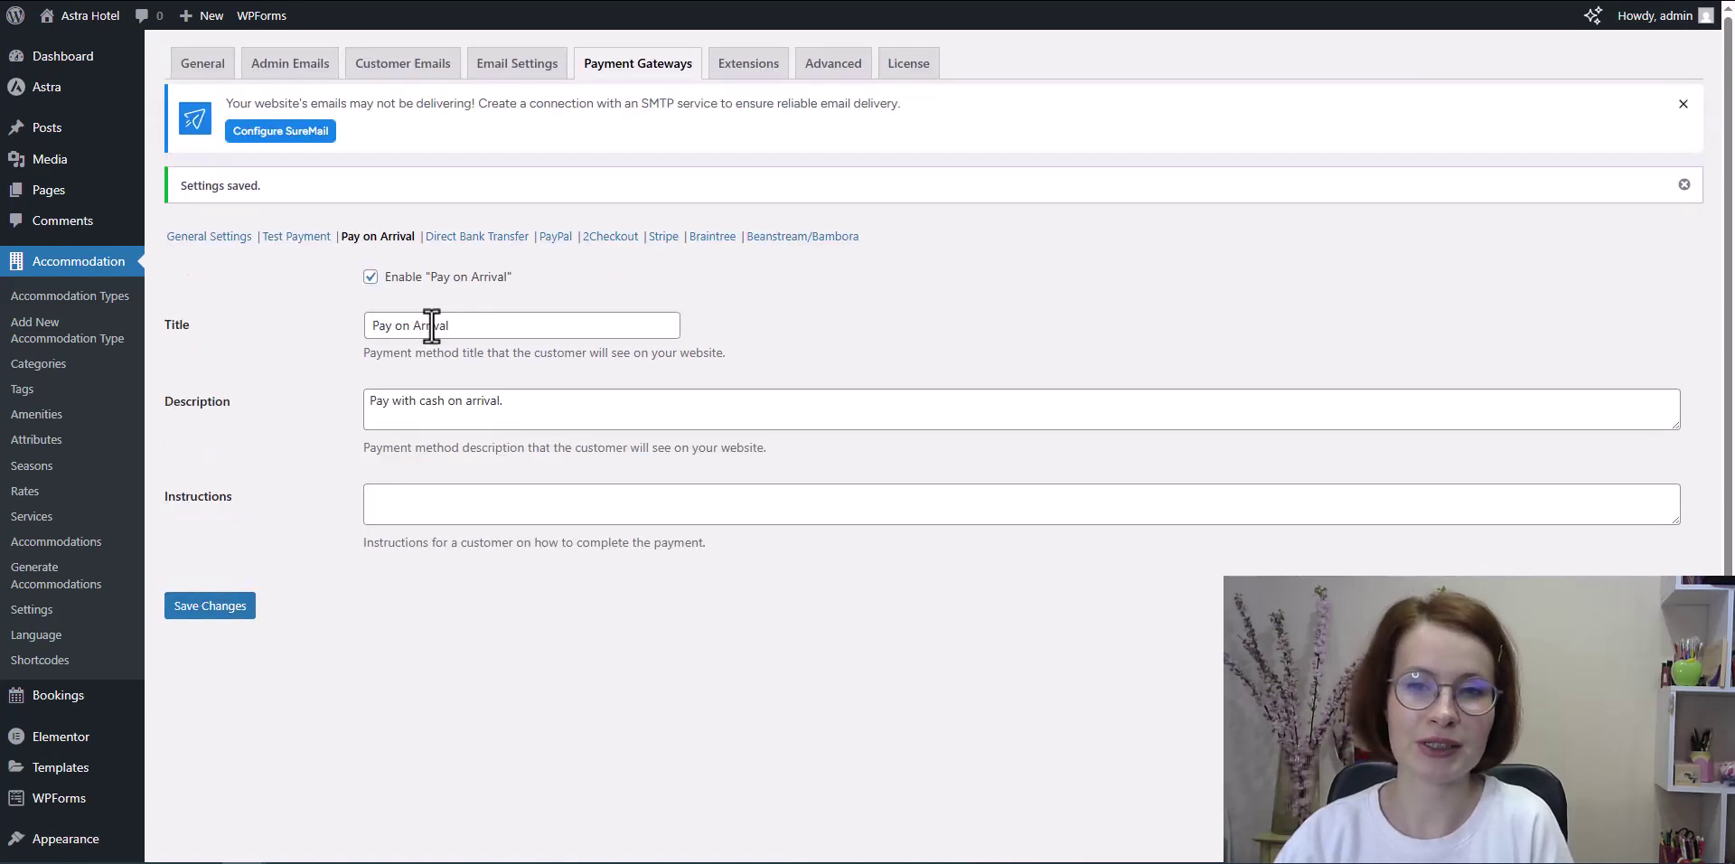
pyautogui.click(456, 237)
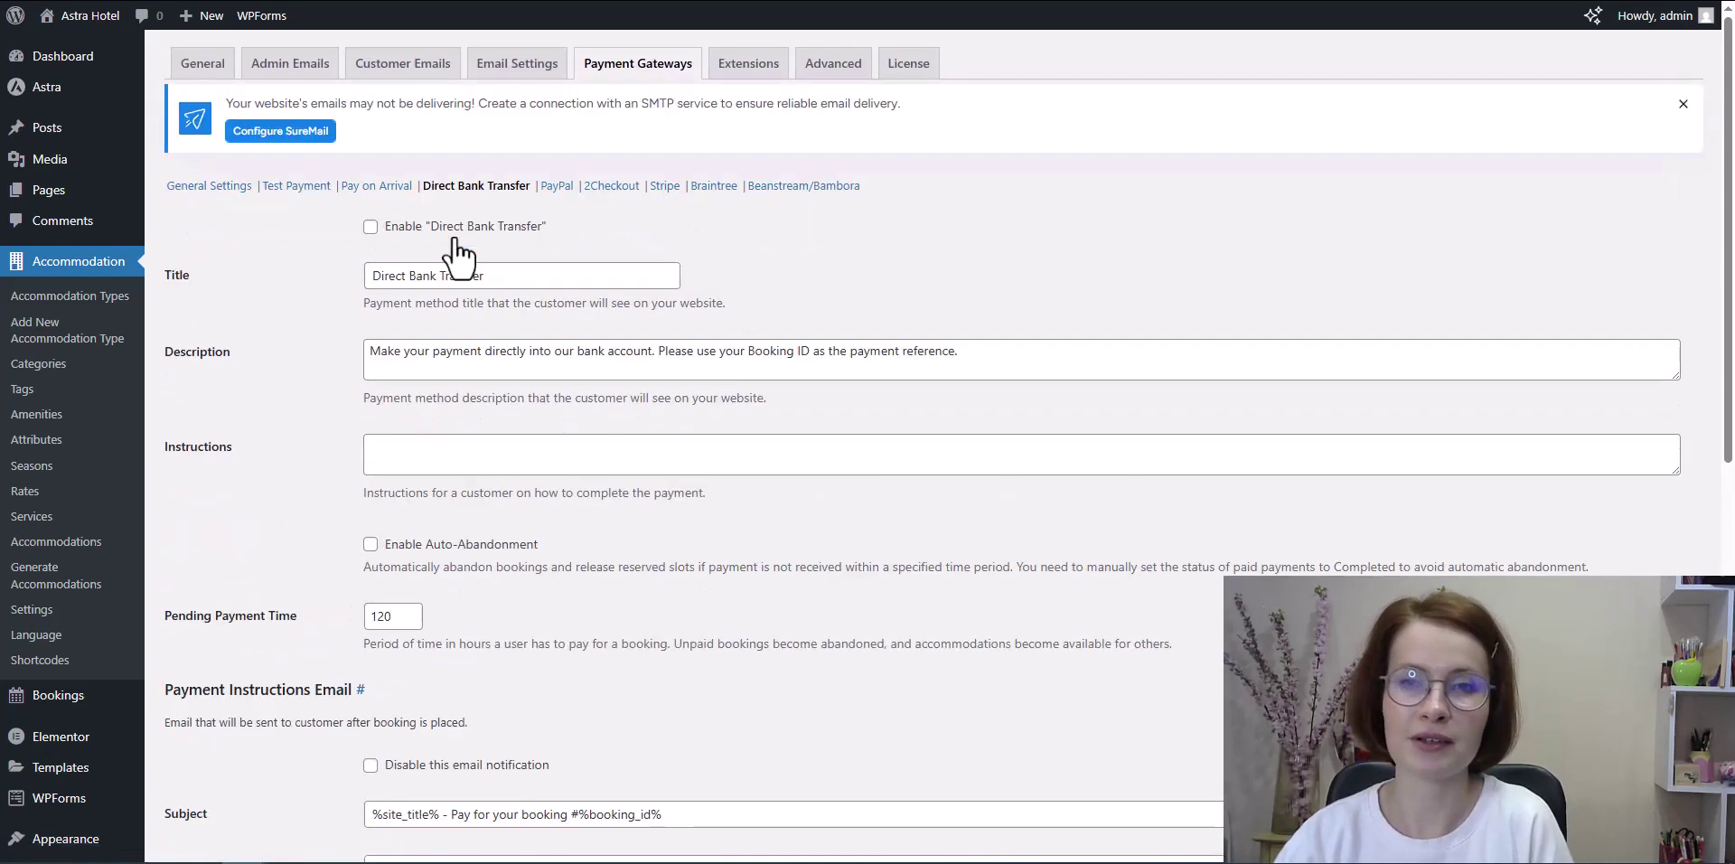
pyautogui.click(370, 226)
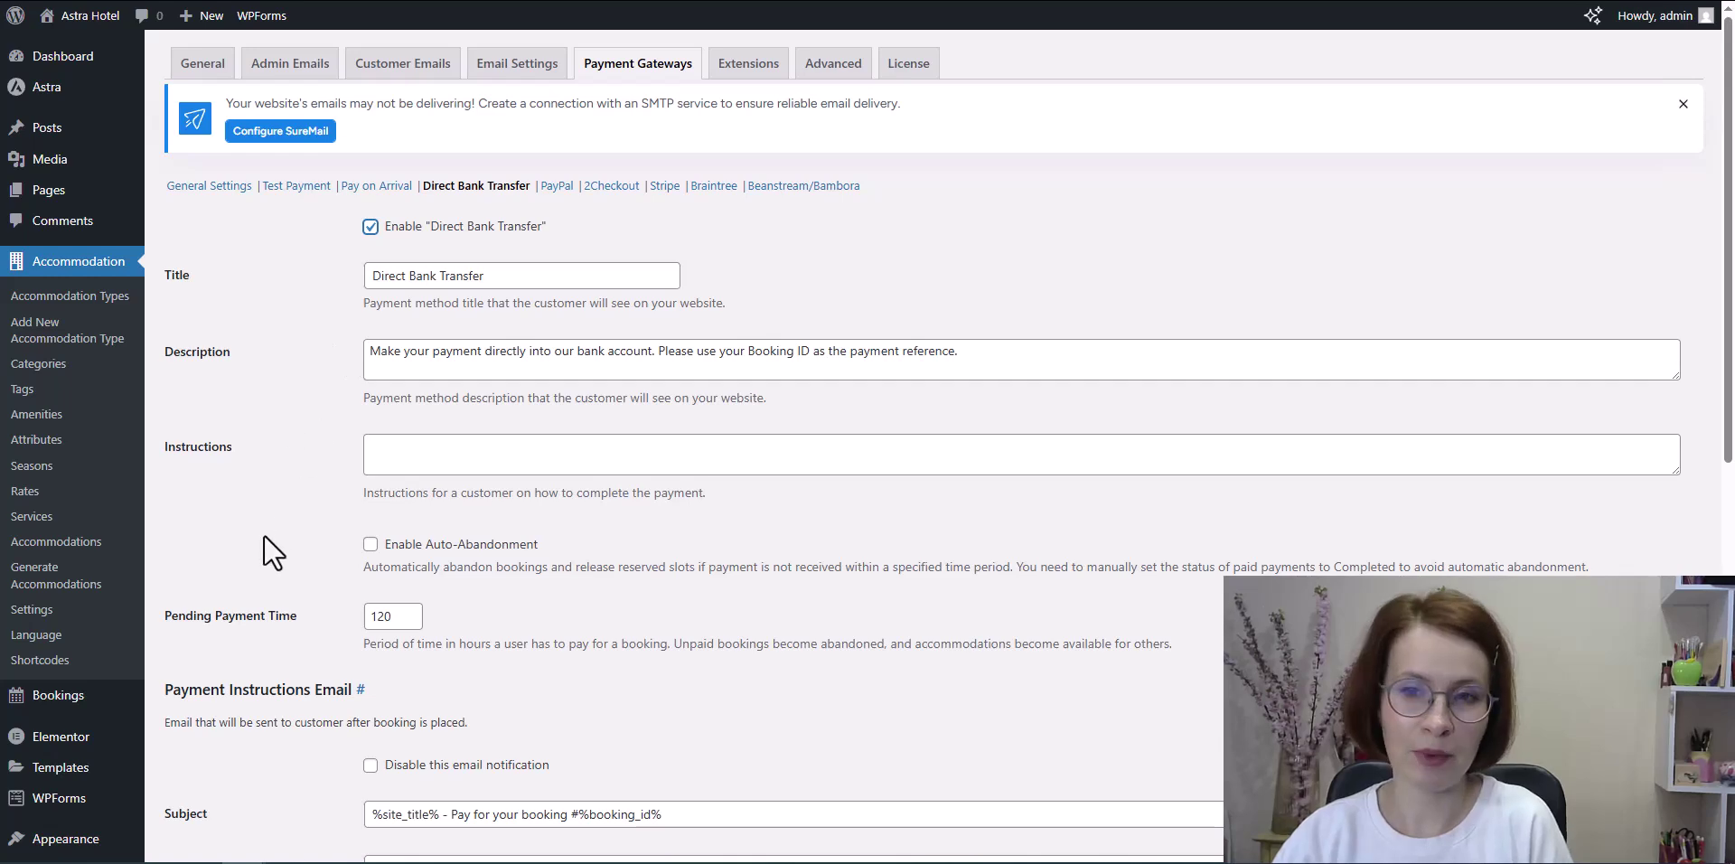
pyautogui.scroll(-5, 263, 536)
pyautogui.scroll(-4, 263, 537)
pyautogui.click(213, 767)
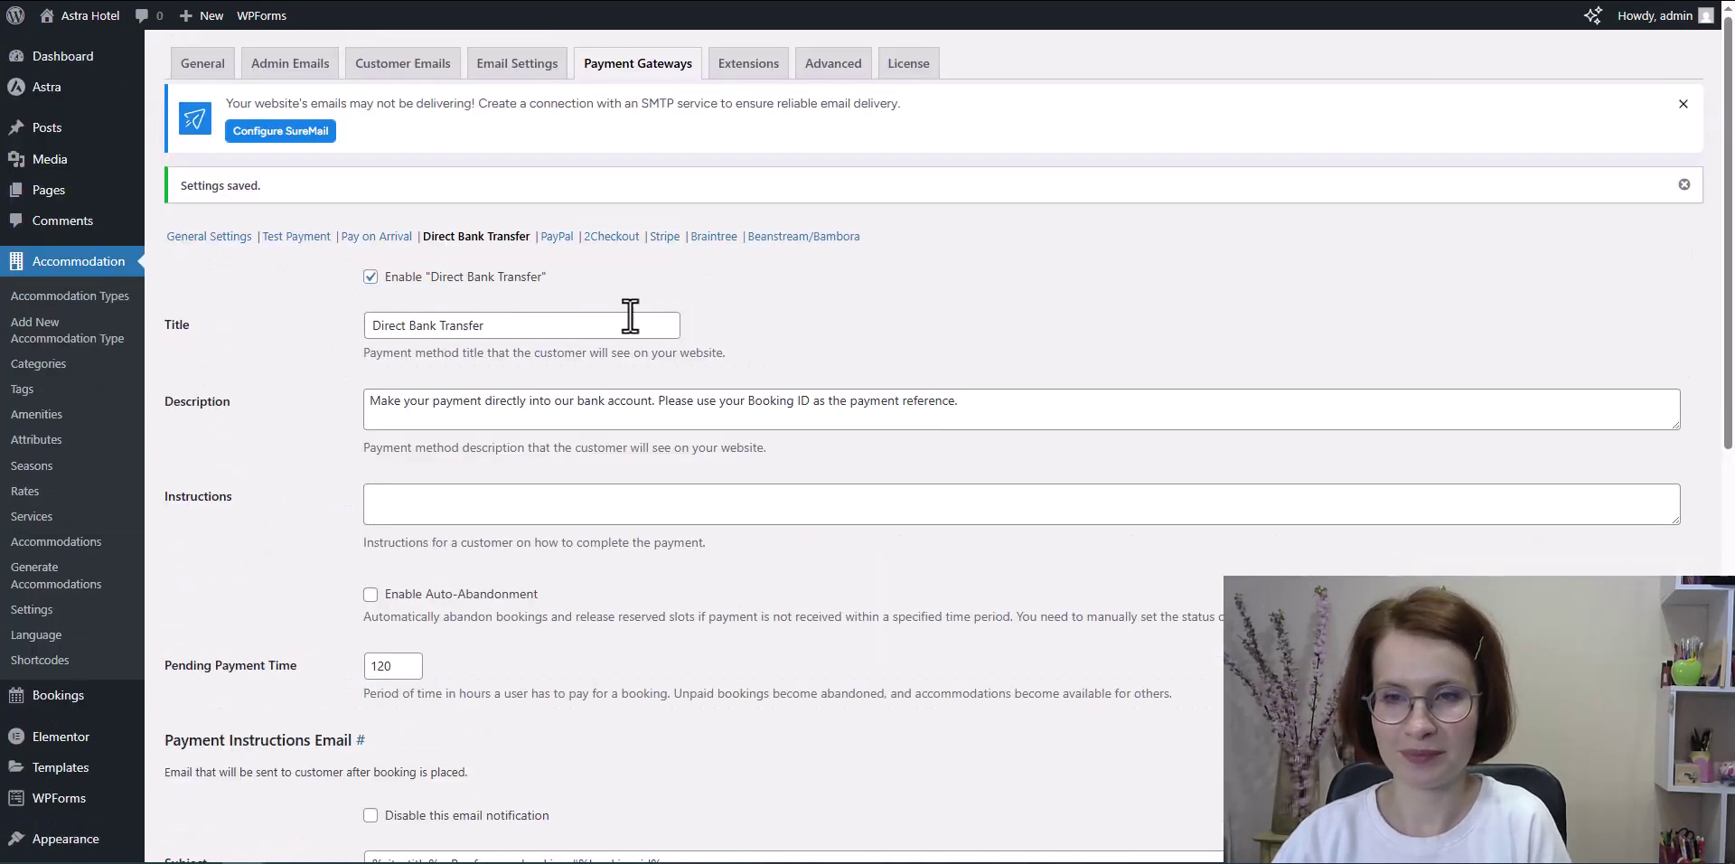
# Step: Paste the Stripe public and secret keys and save the Stripe settings
pyautogui.click(664, 236)
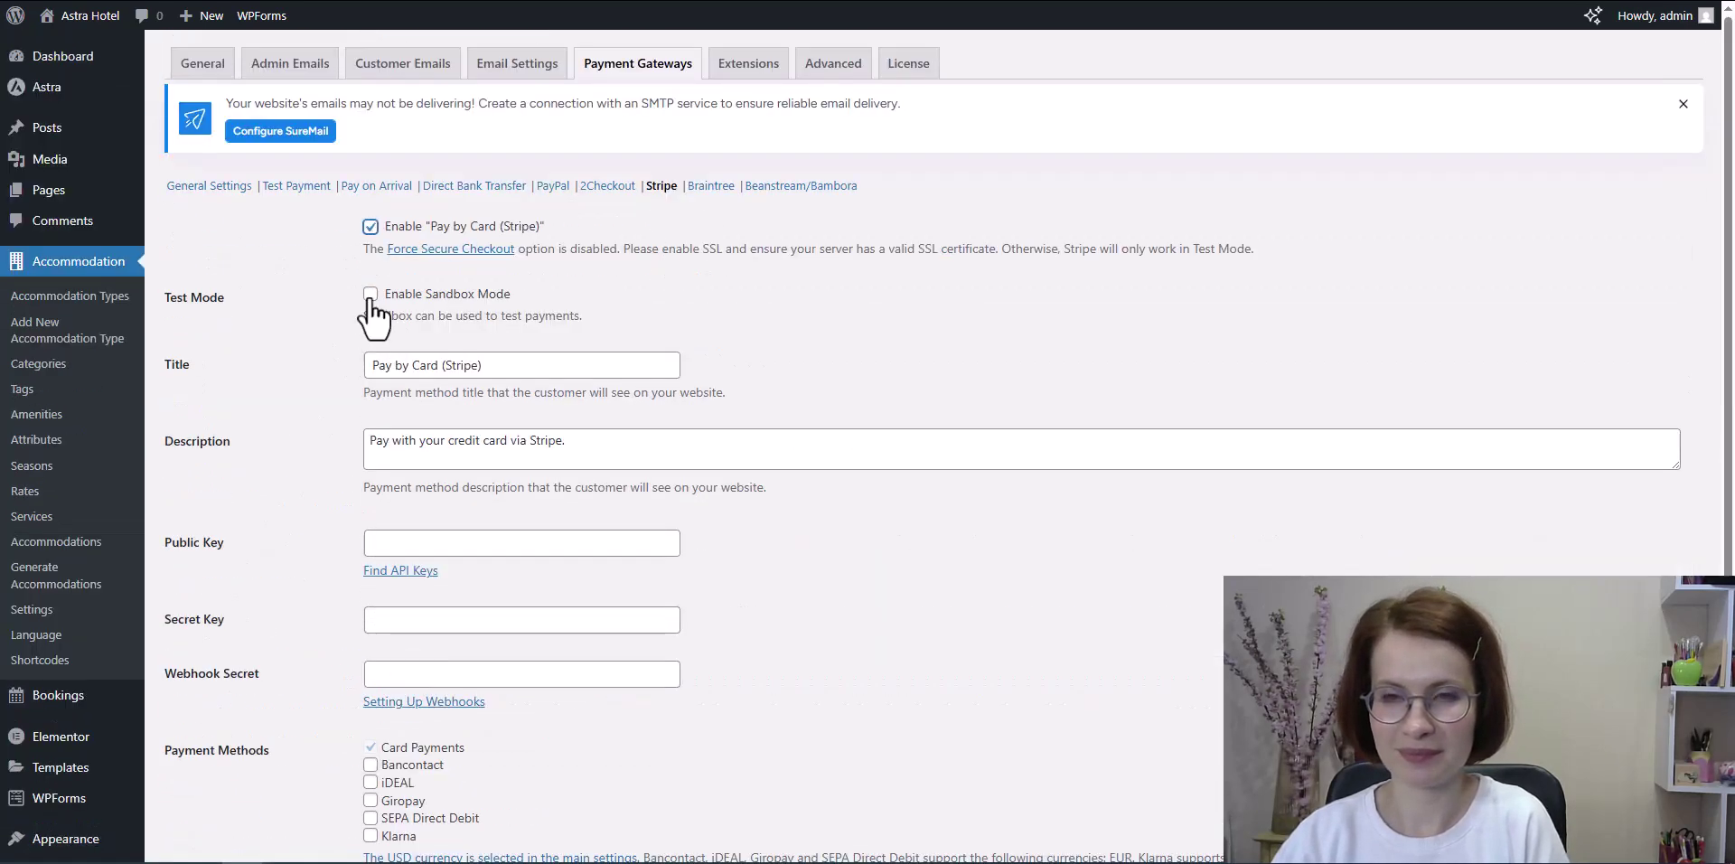
pyautogui.rightClick(388, 540)
pyautogui.click(442, 251)
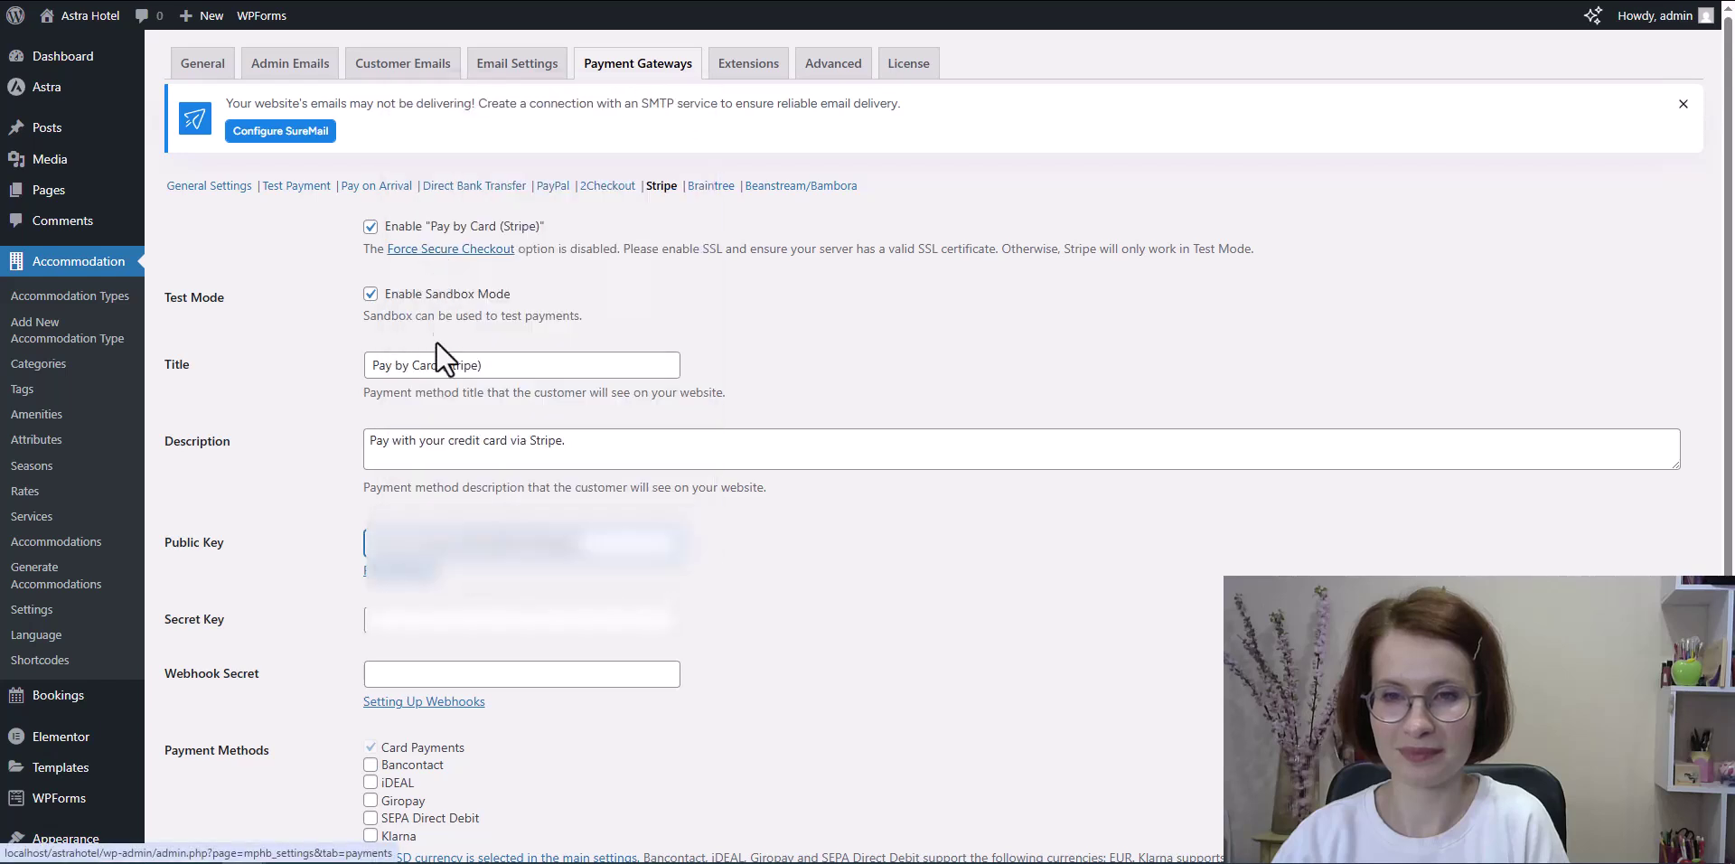
pyautogui.rightClick(436, 622)
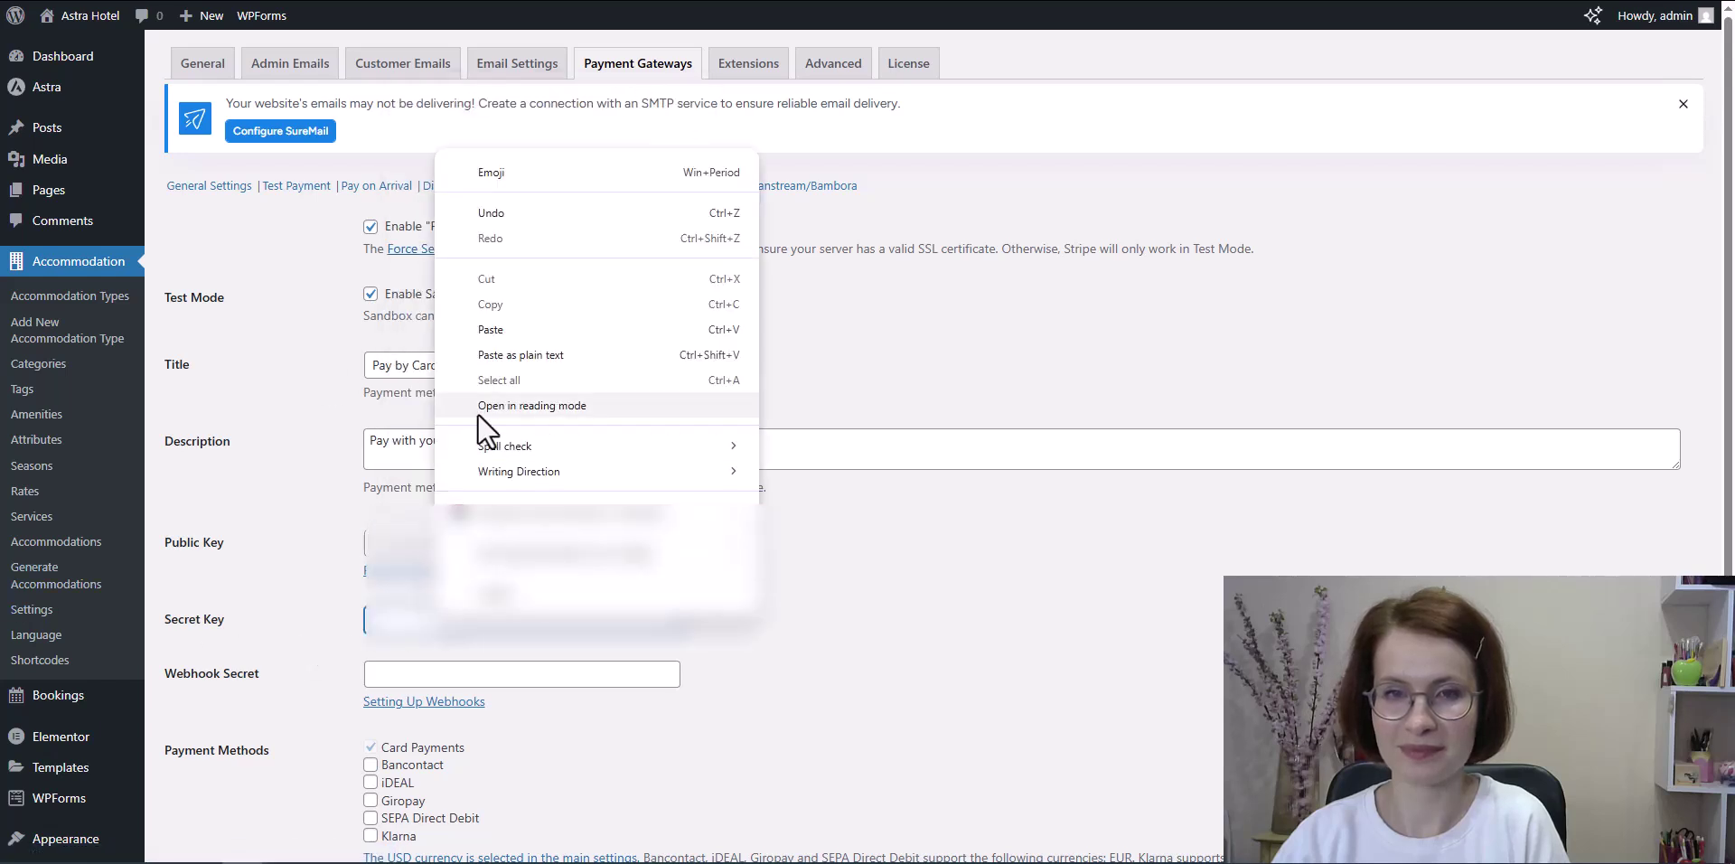
pyautogui.click(465, 329)
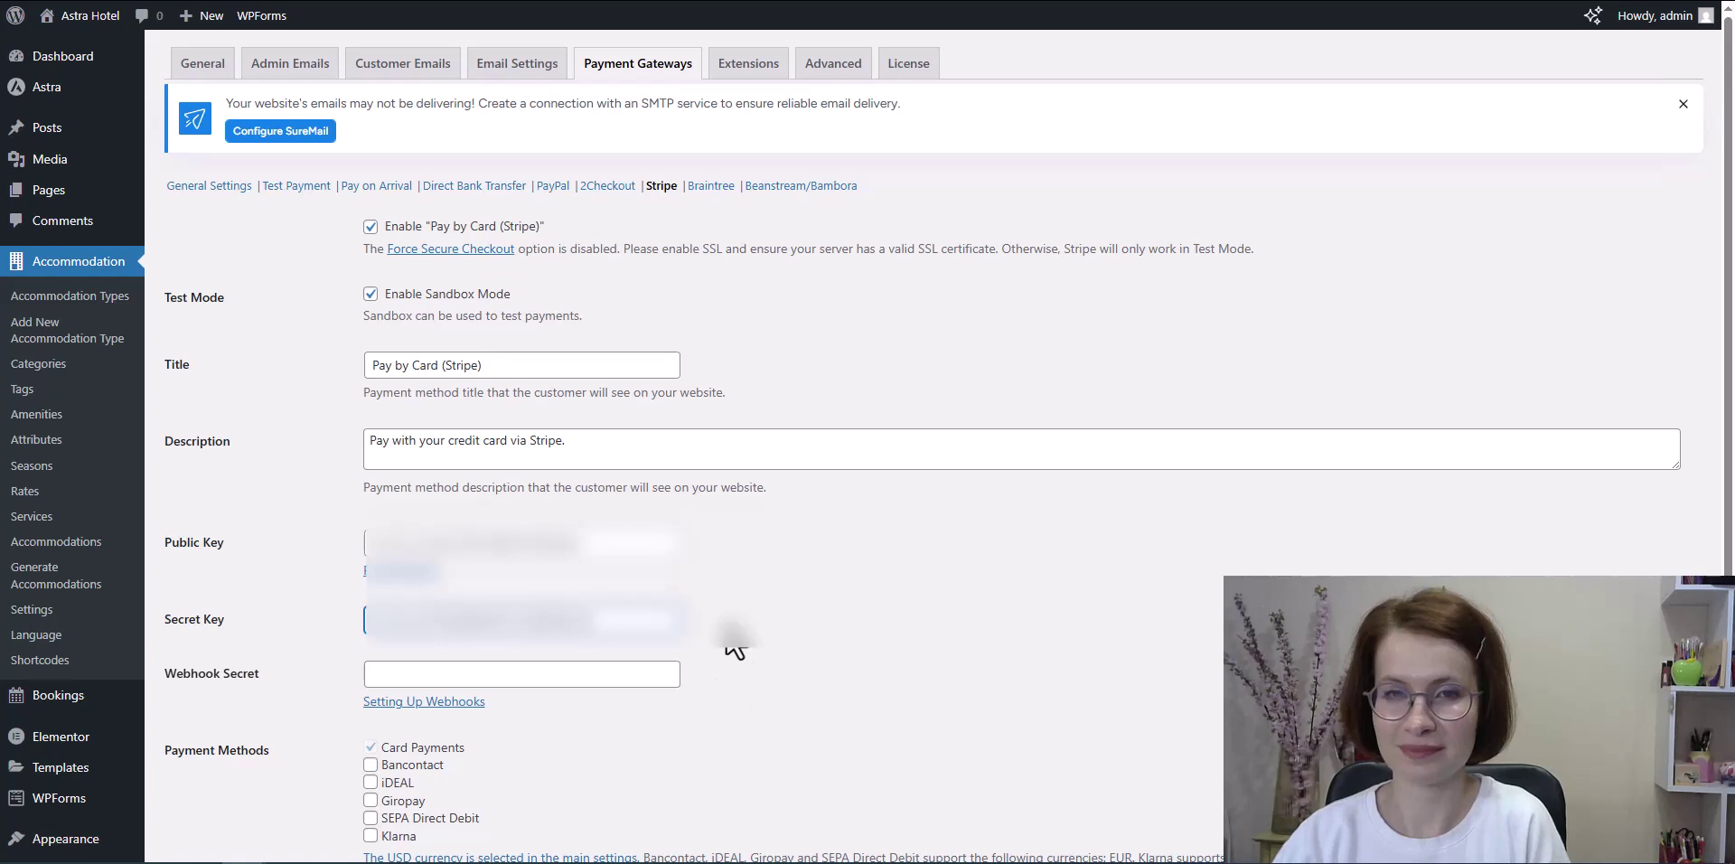
pyautogui.scroll(-3, 735, 643)
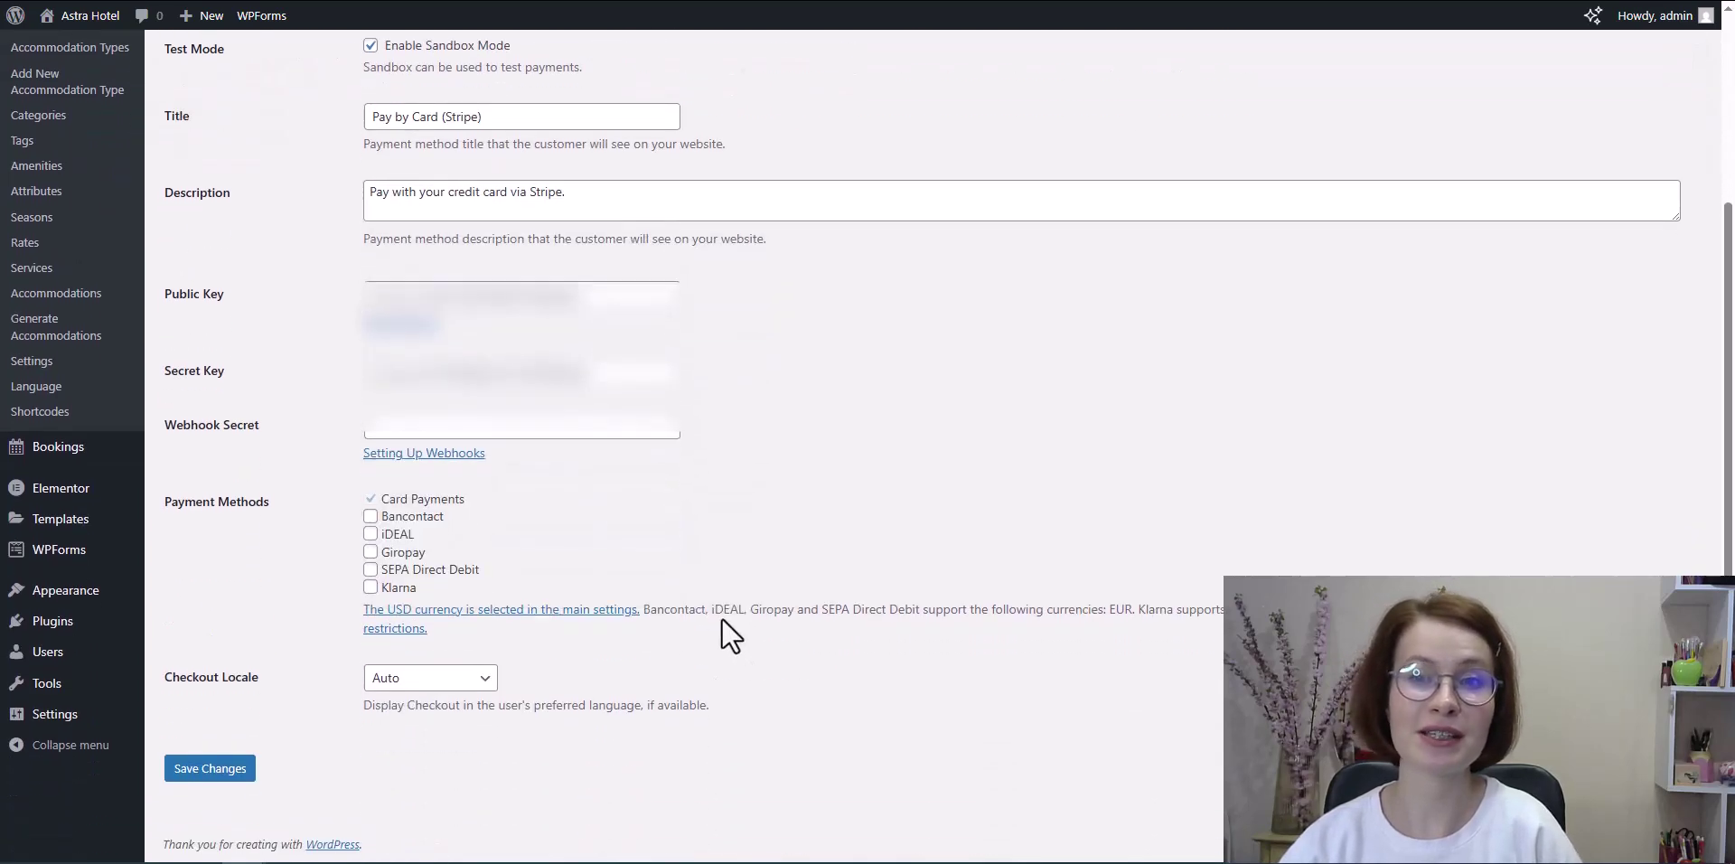
pyautogui.click(195, 775)
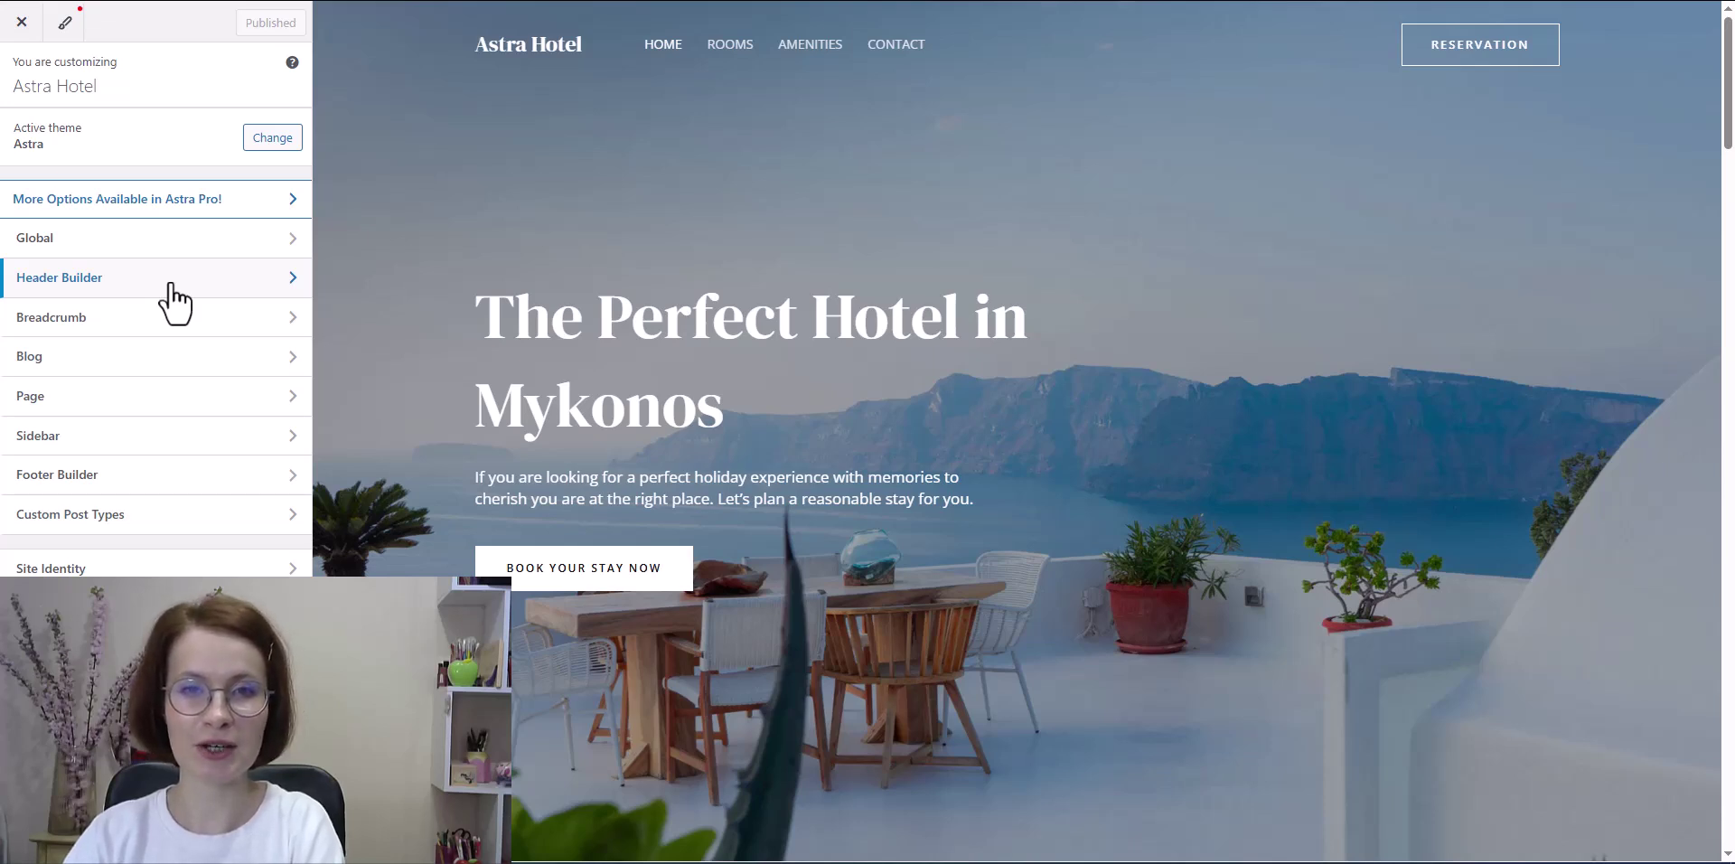
# Step: Remove the Button element from the header builder and publish the change
pyautogui.click(175, 298)
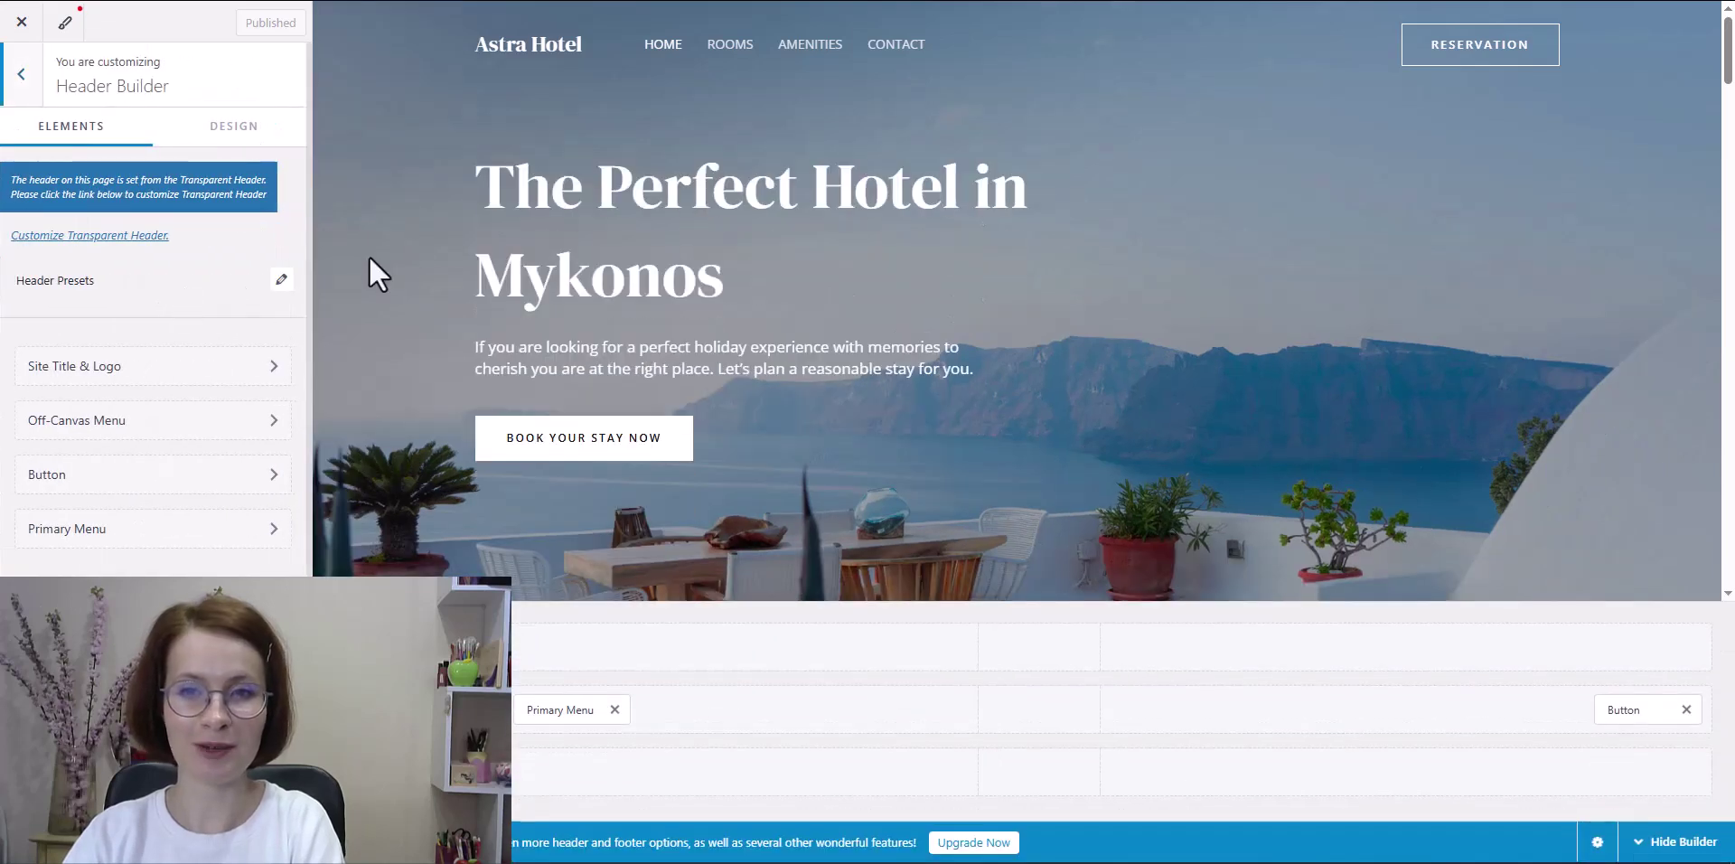
pyautogui.click(1686, 709)
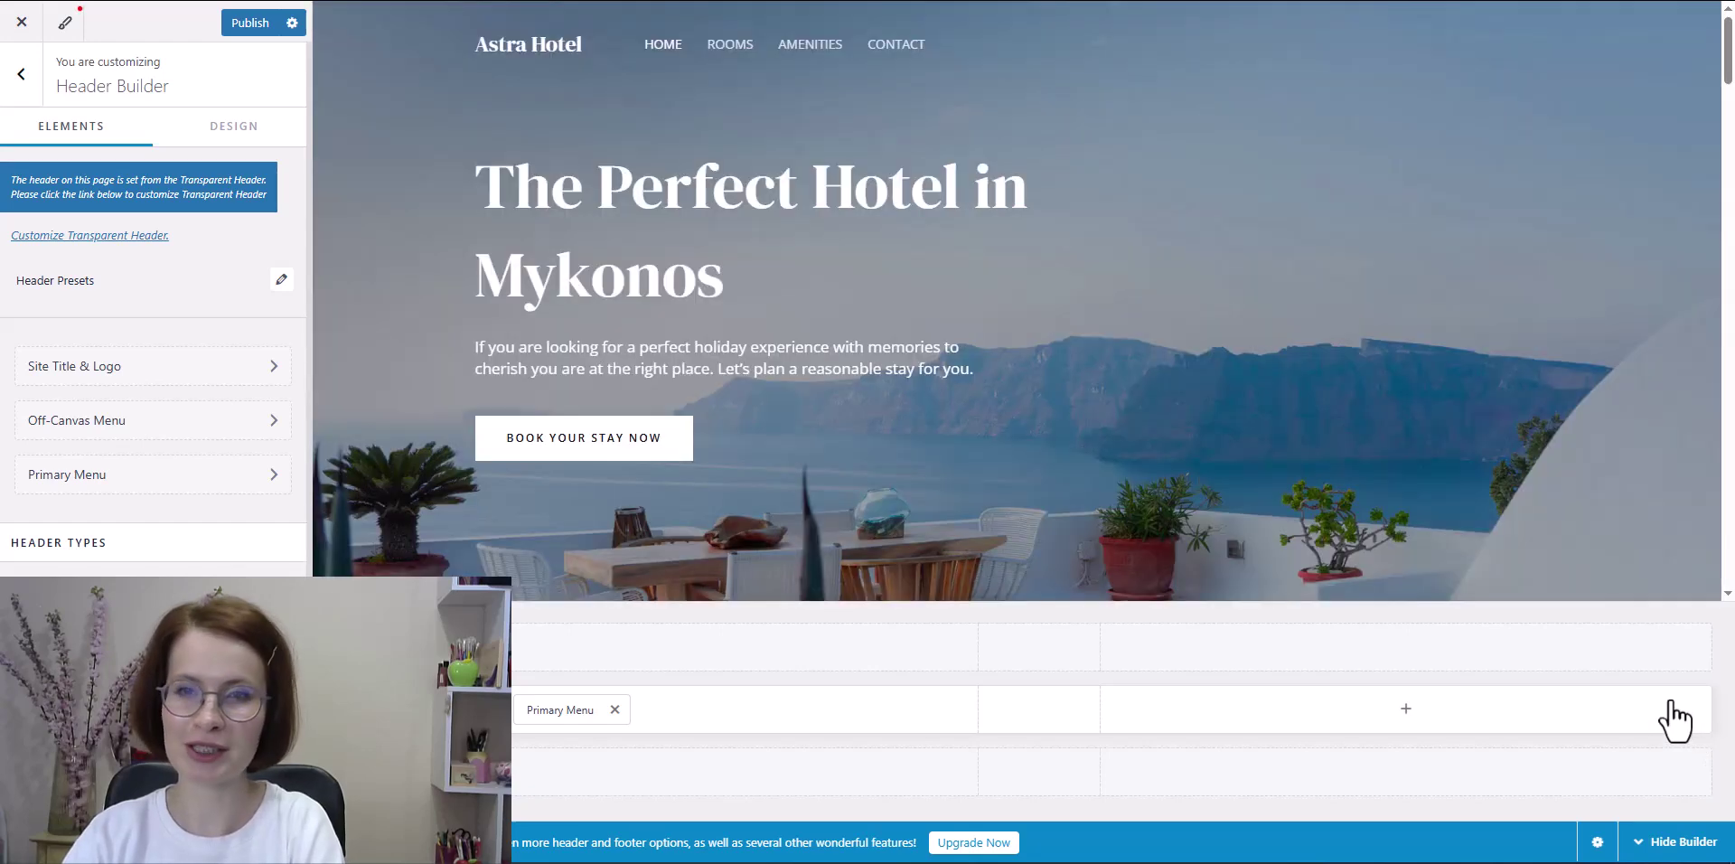
pyautogui.click(253, 38)
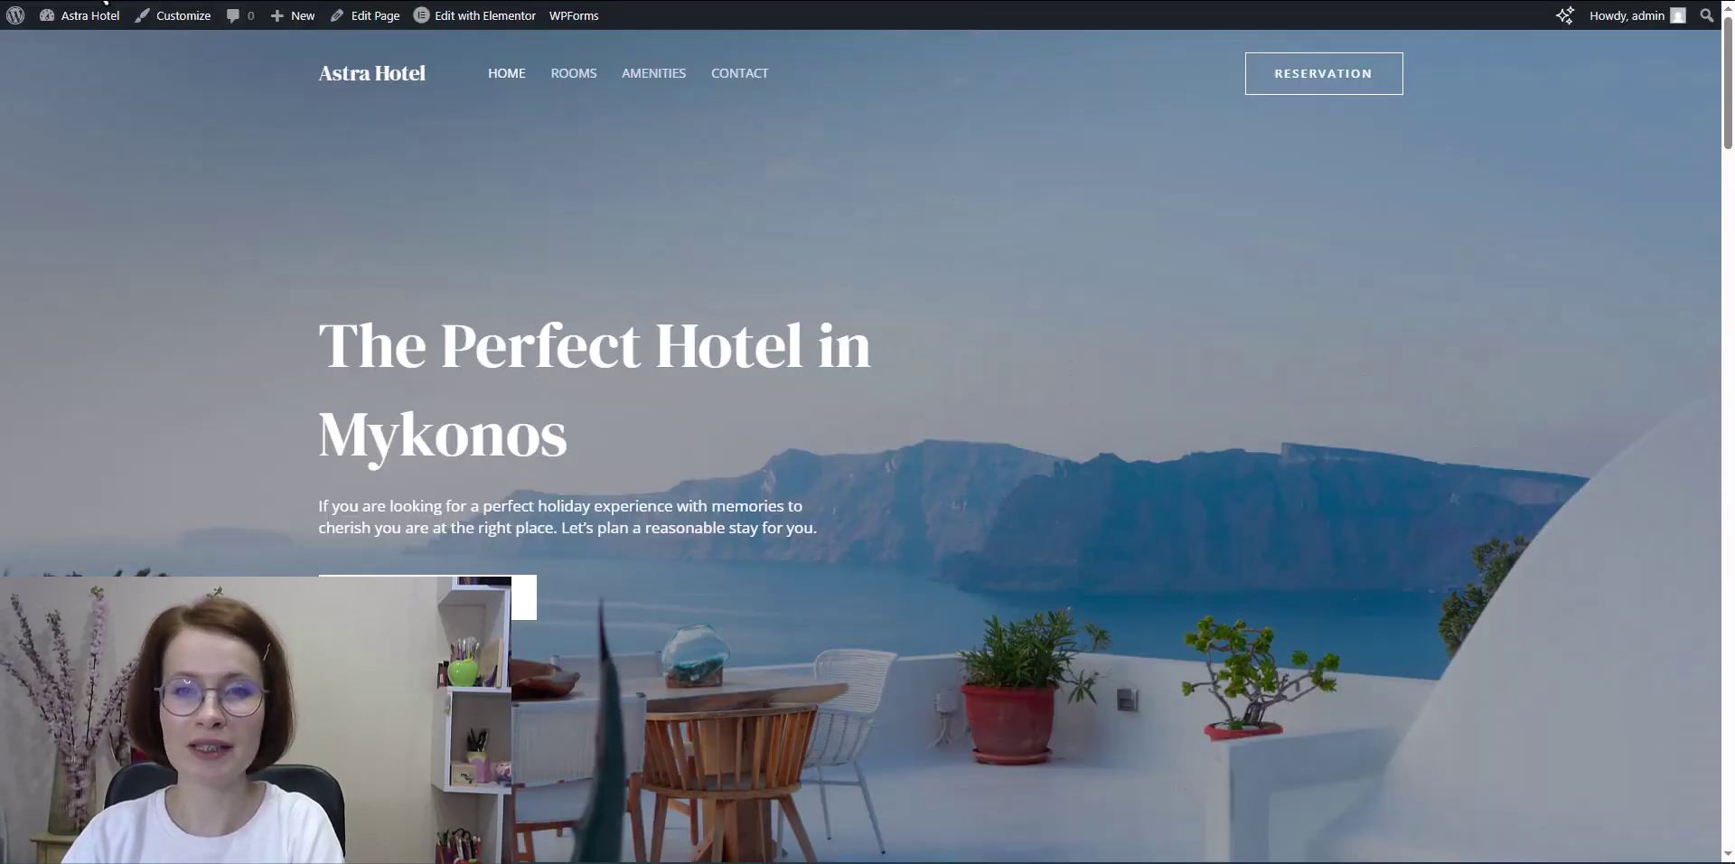
# Step: Reload the site to check the header, then open the home page with Edit with Elementor
pyautogui.click(103, 1)
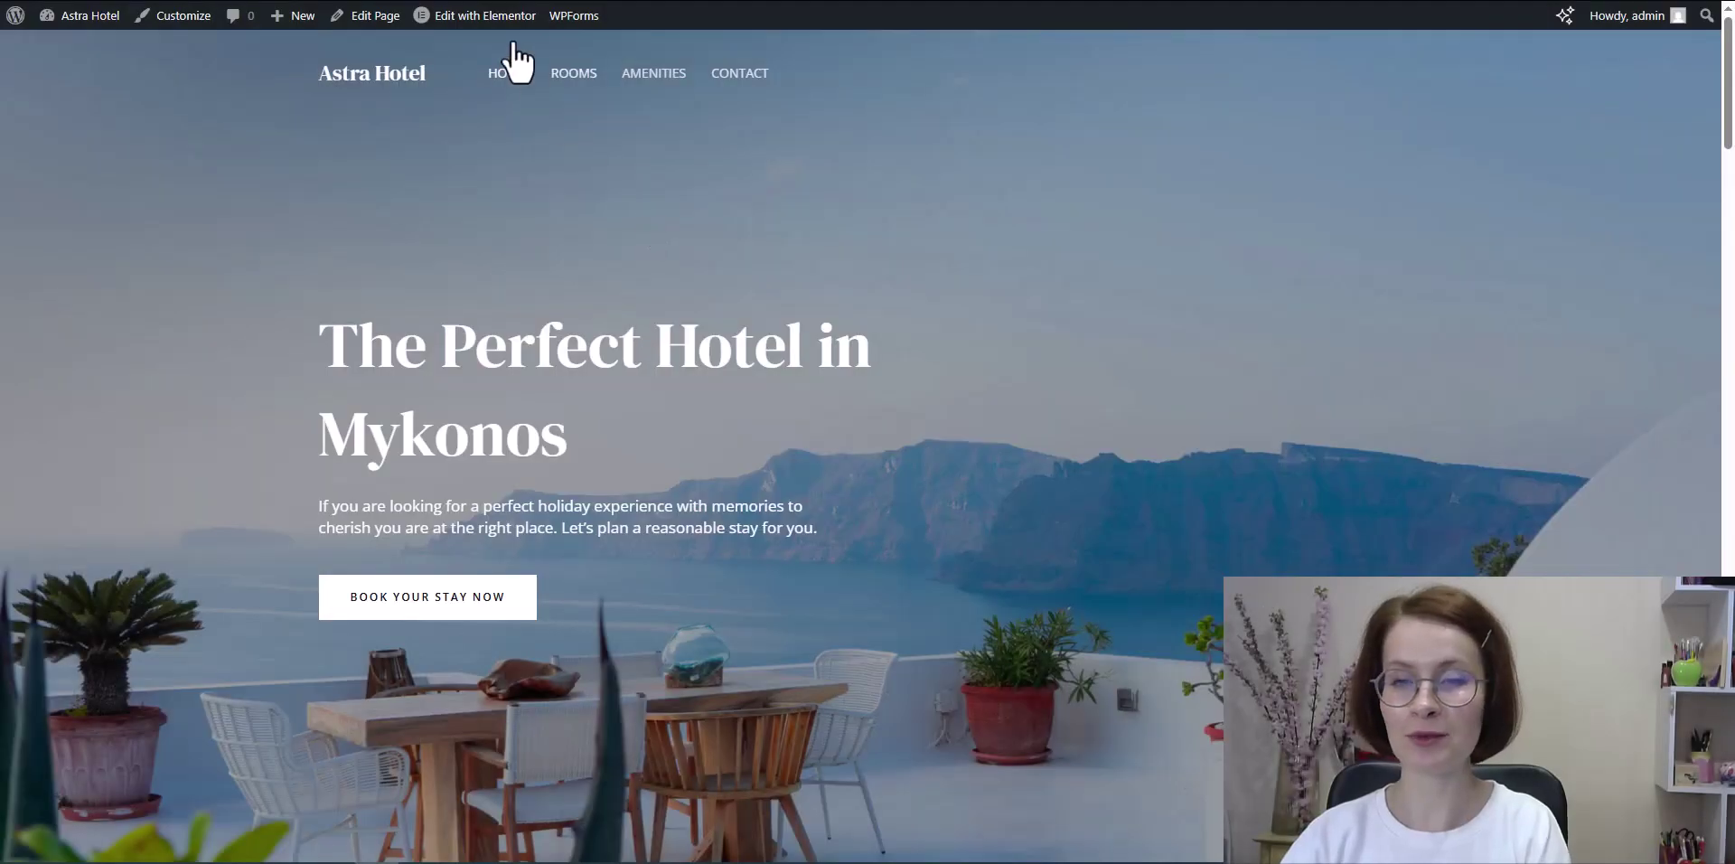
pyautogui.click(506, 15)
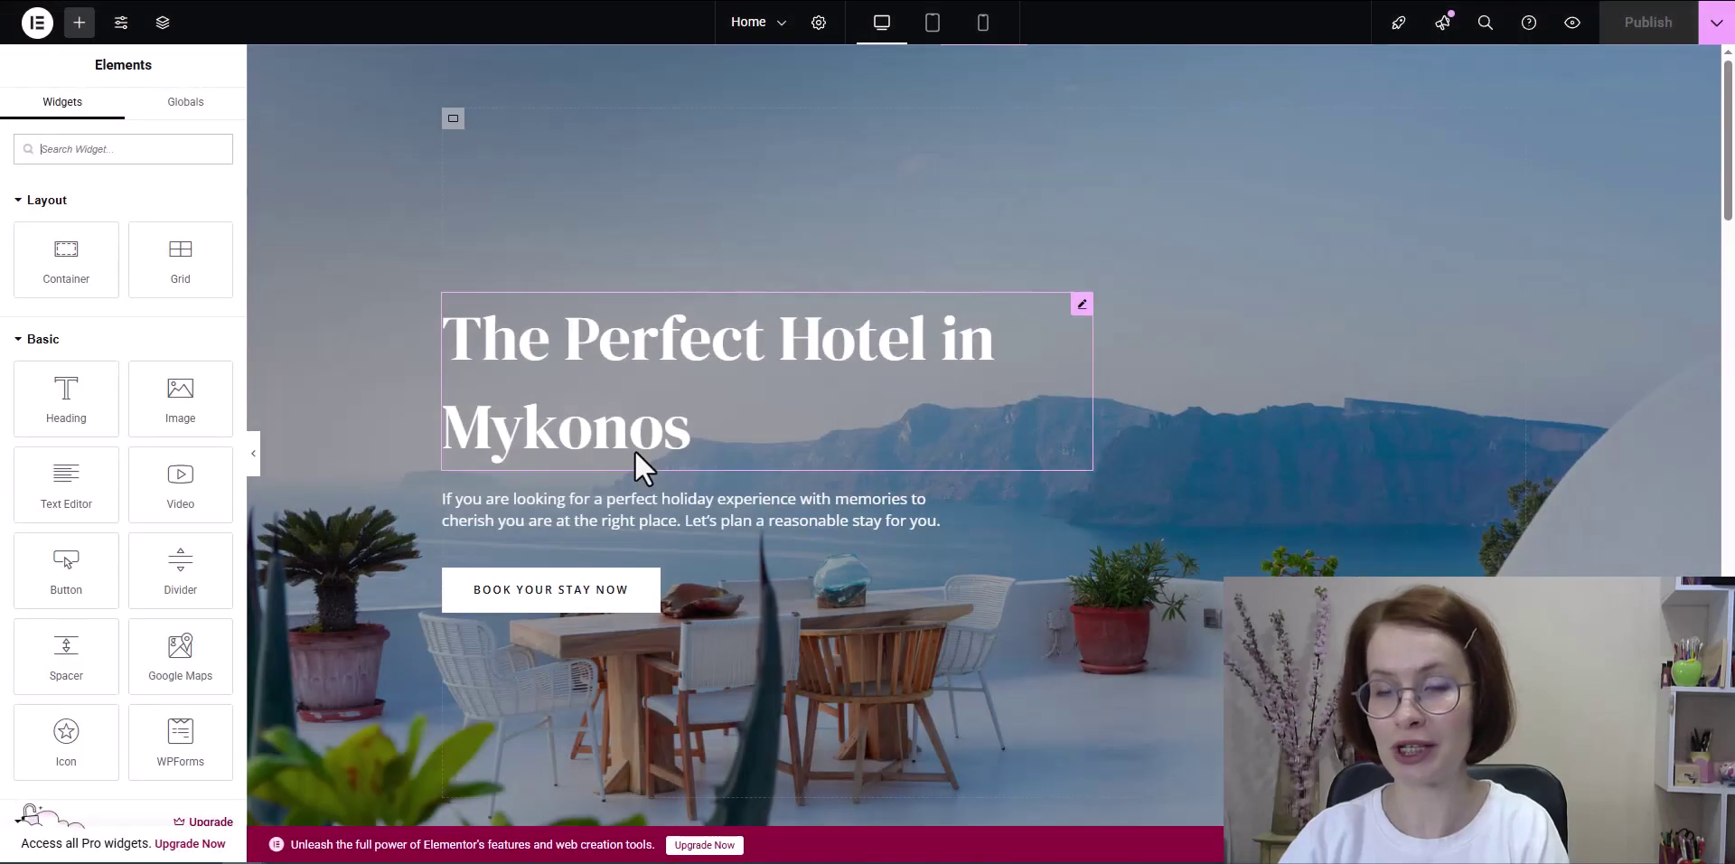
# Step: Delete the Book Your Stay button and set the hero container's right padding to 0
pyautogui.click(713, 591)
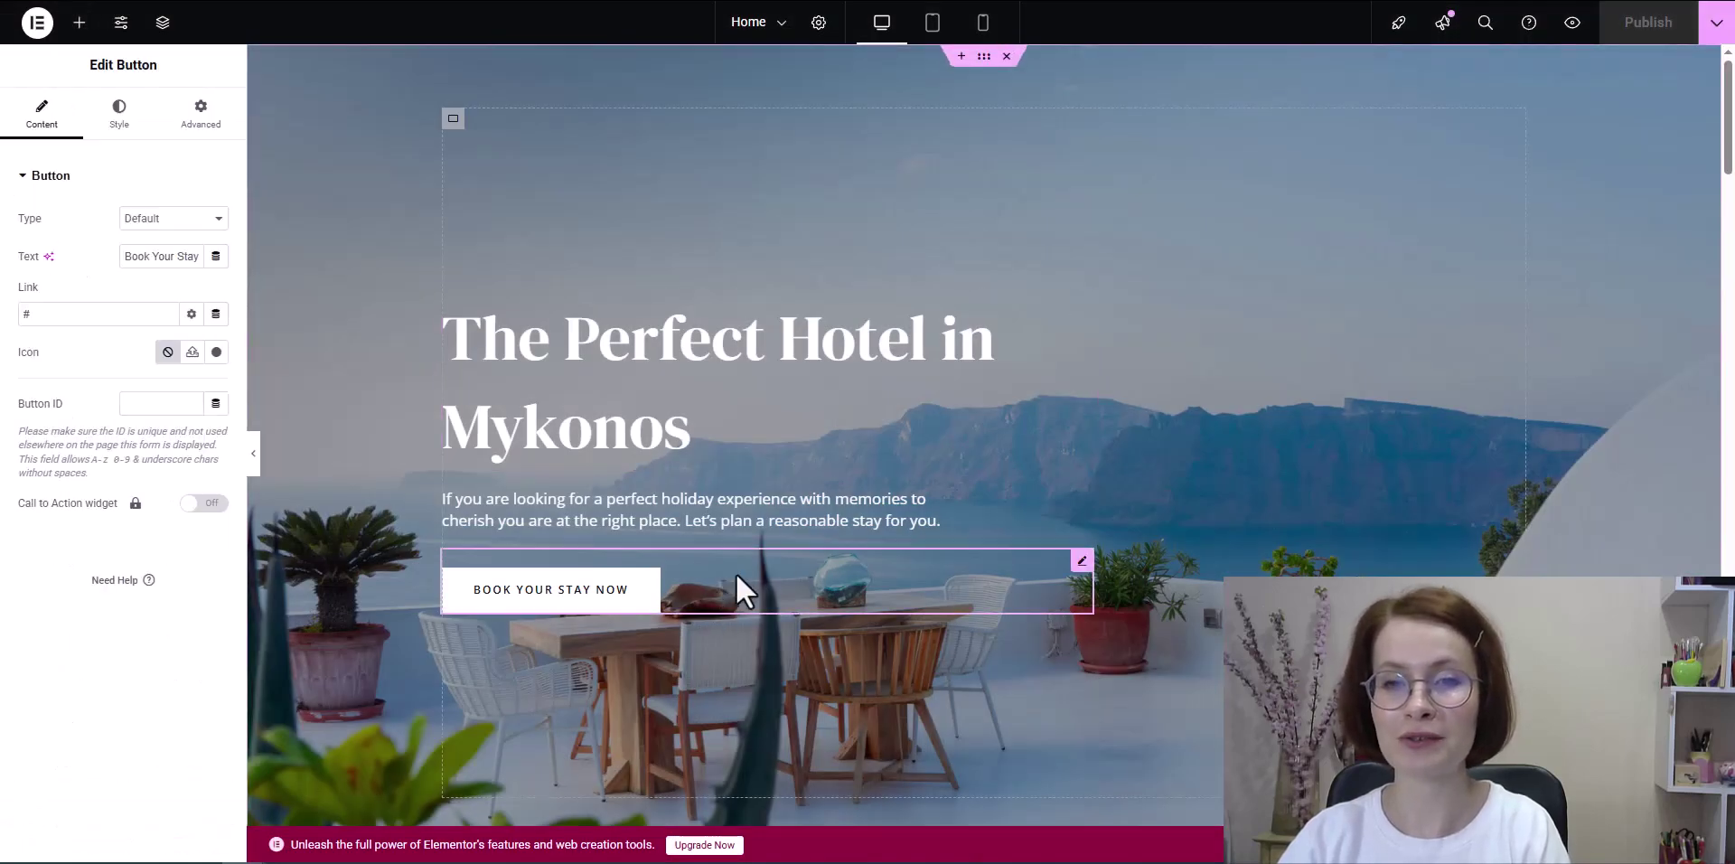
pyautogui.rightClick(1089, 588)
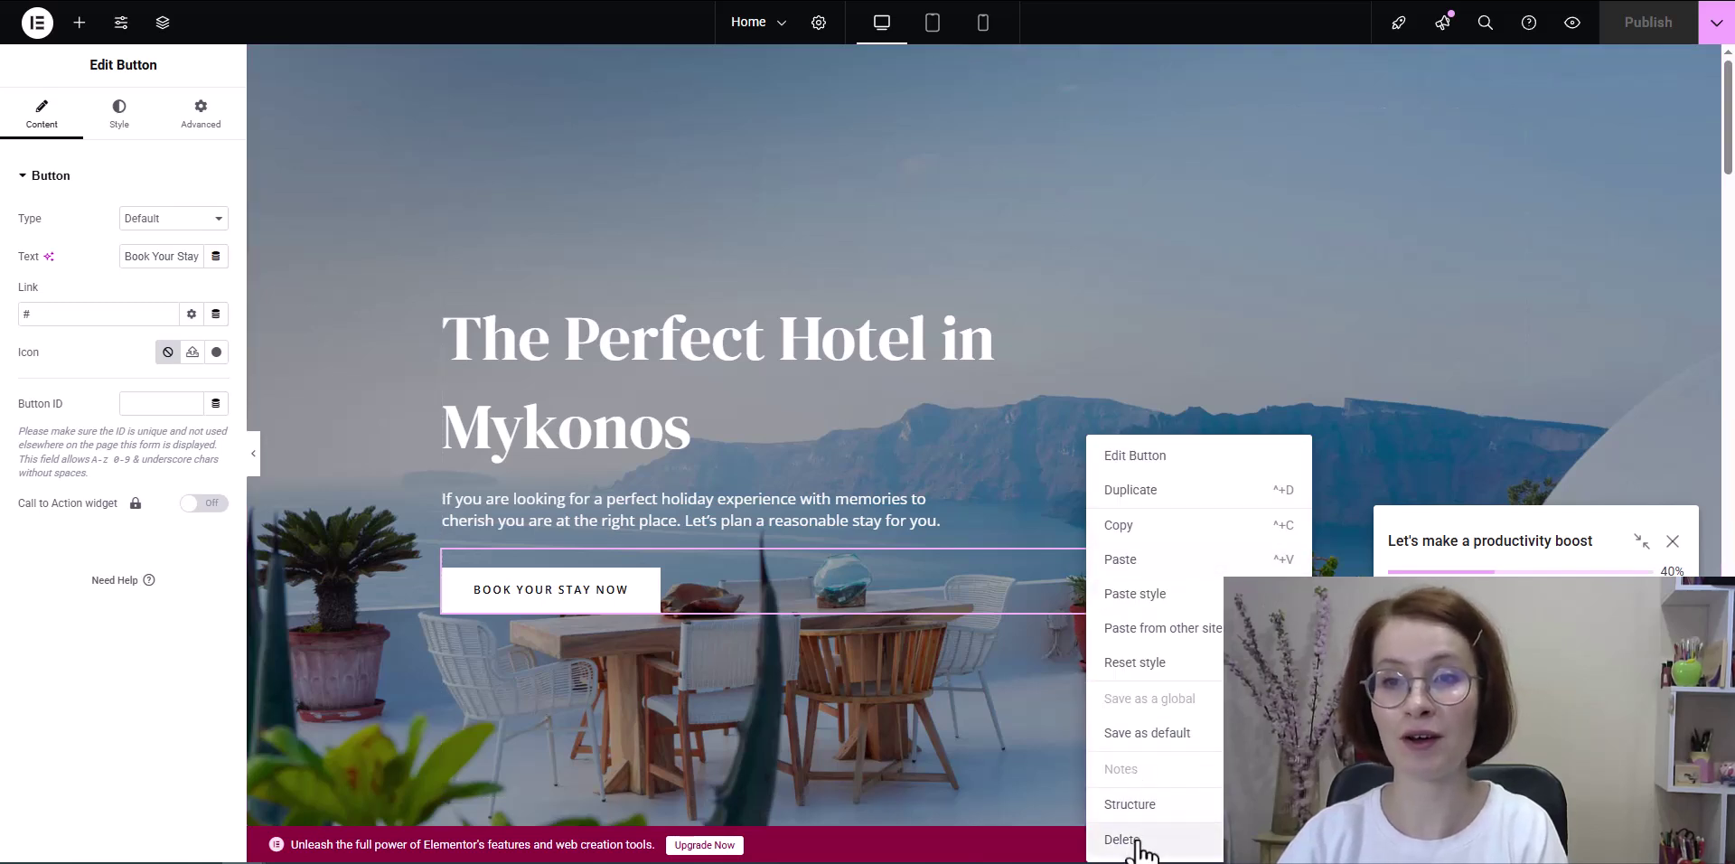
pyautogui.click(1149, 827)
pyautogui.click(457, 127)
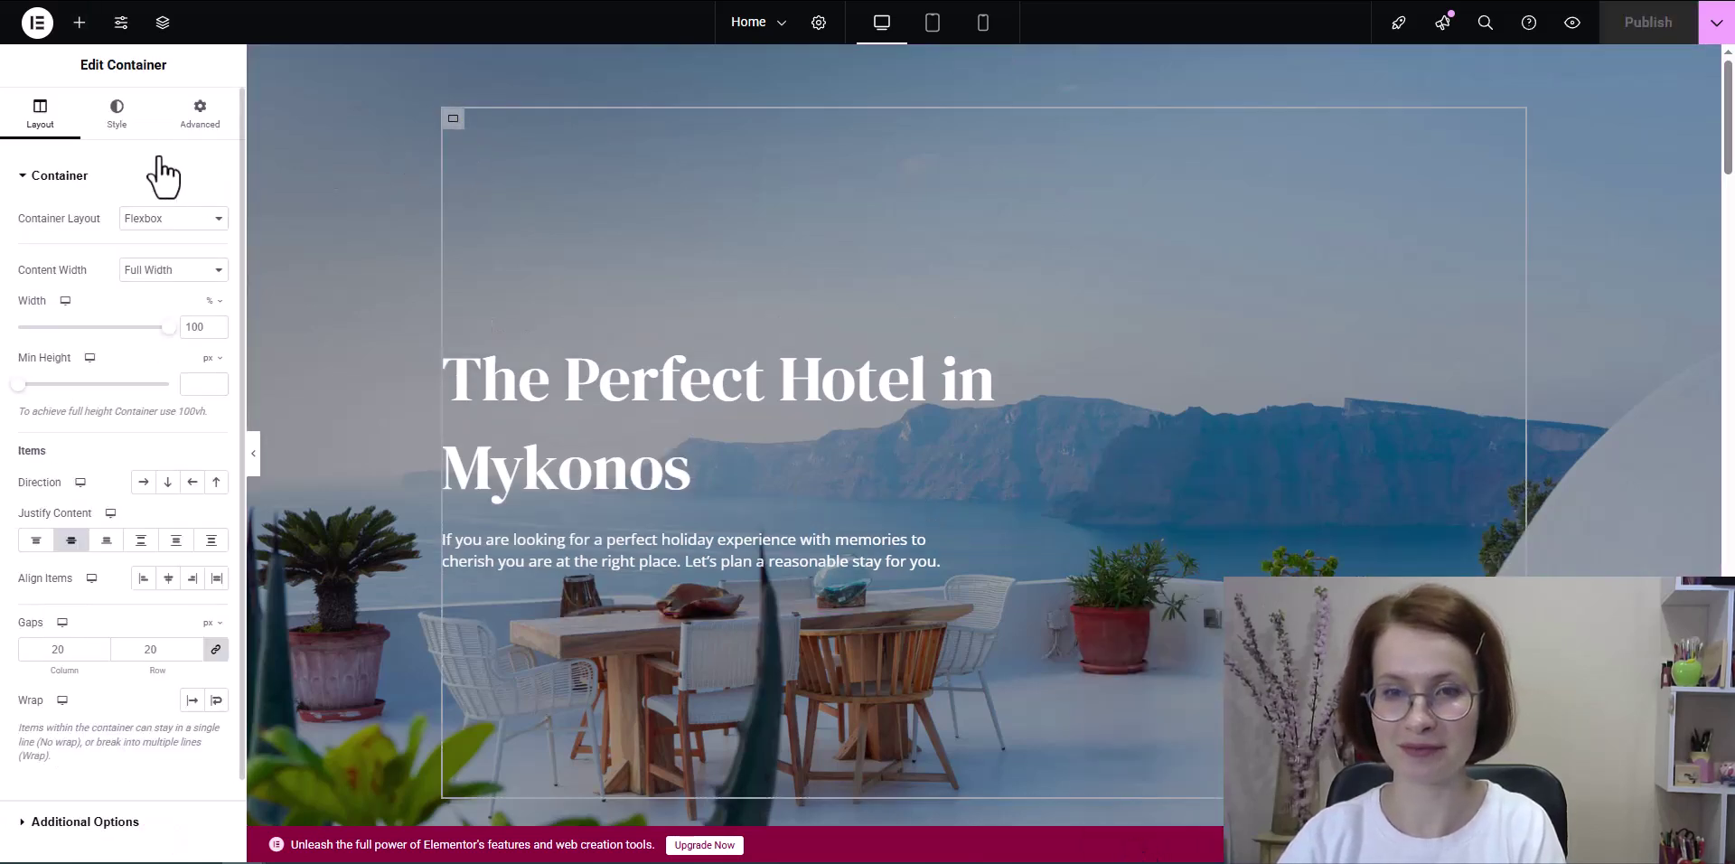
pyautogui.click(197, 116)
pyautogui.doubleClick(81, 309)
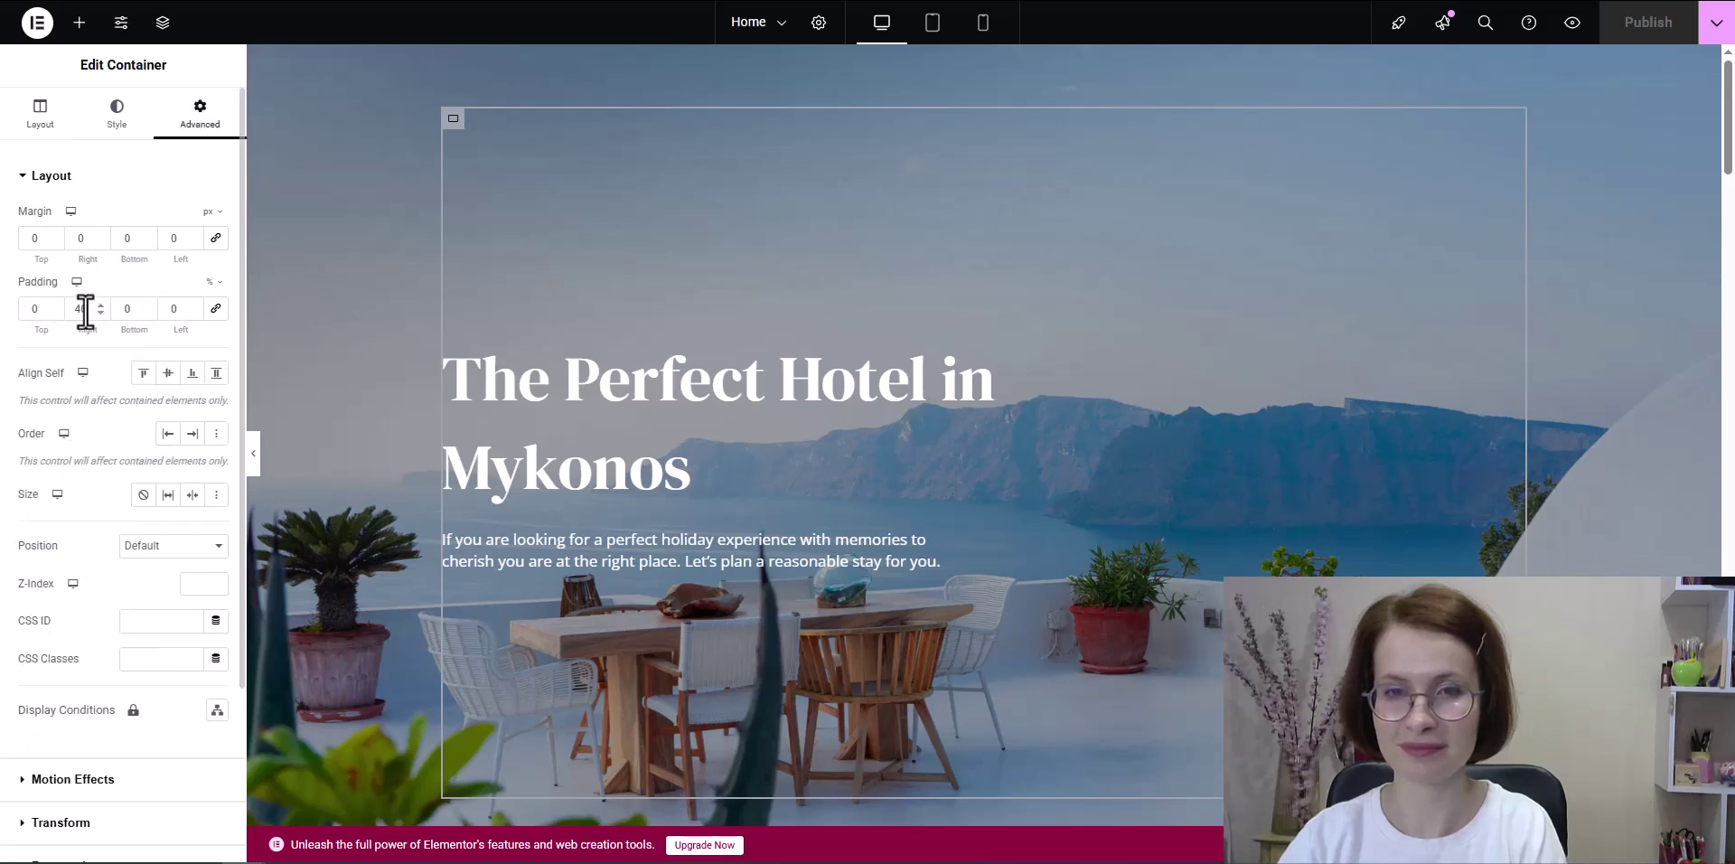
pyautogui.write('0')
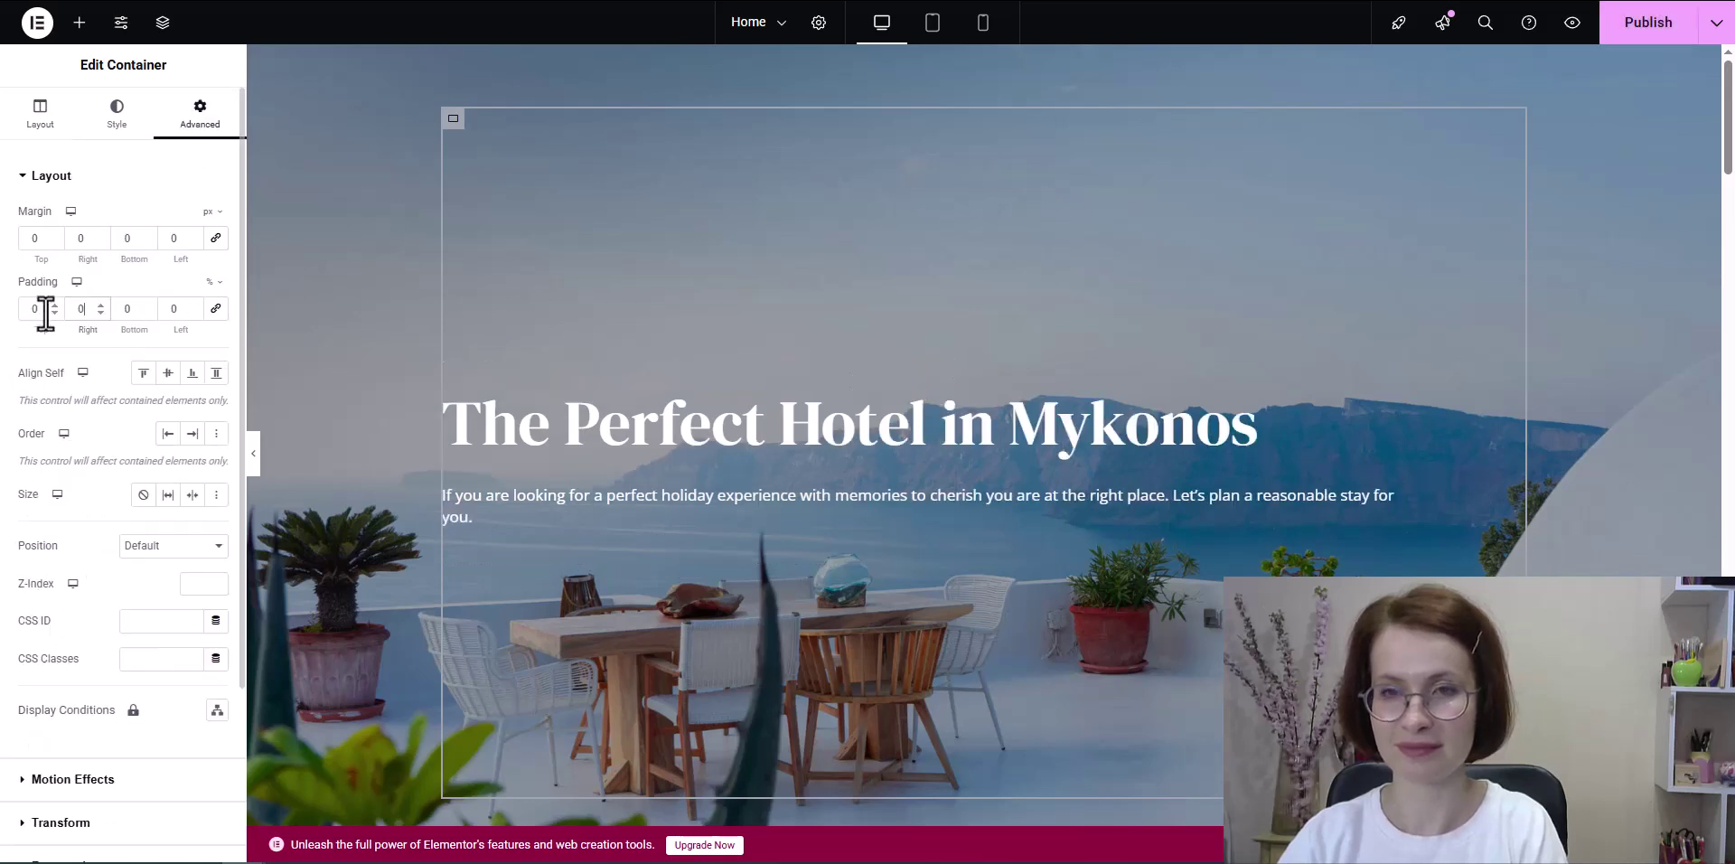
# Step: Center-align the hero heading and paragraph, publish, and reload the live page
pyautogui.click(874, 447)
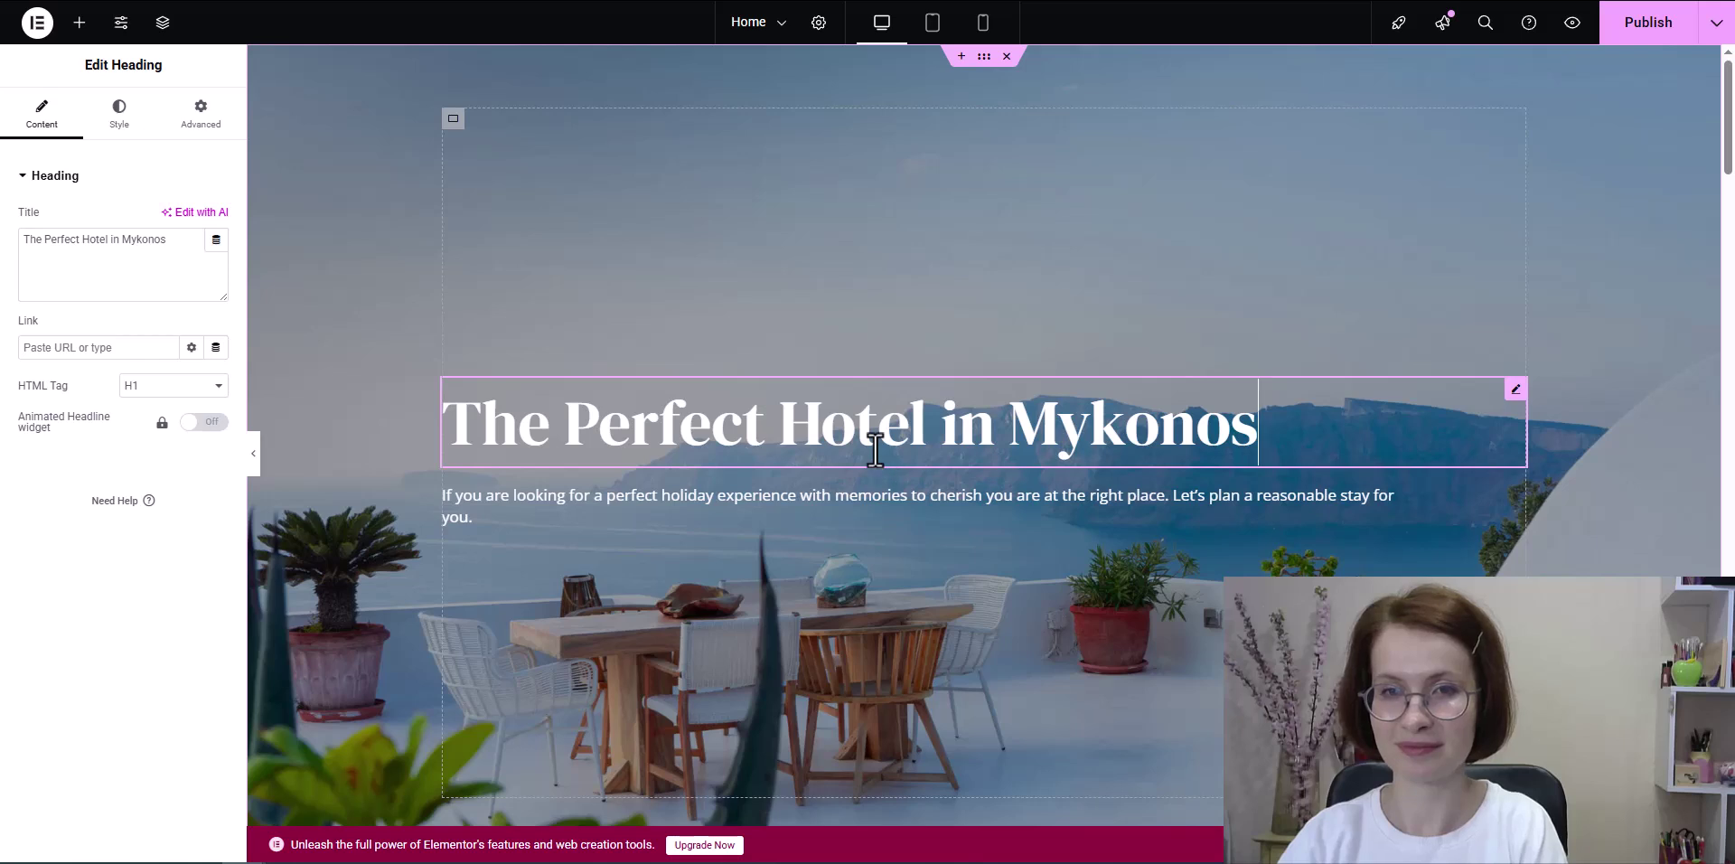
pyautogui.click(129, 114)
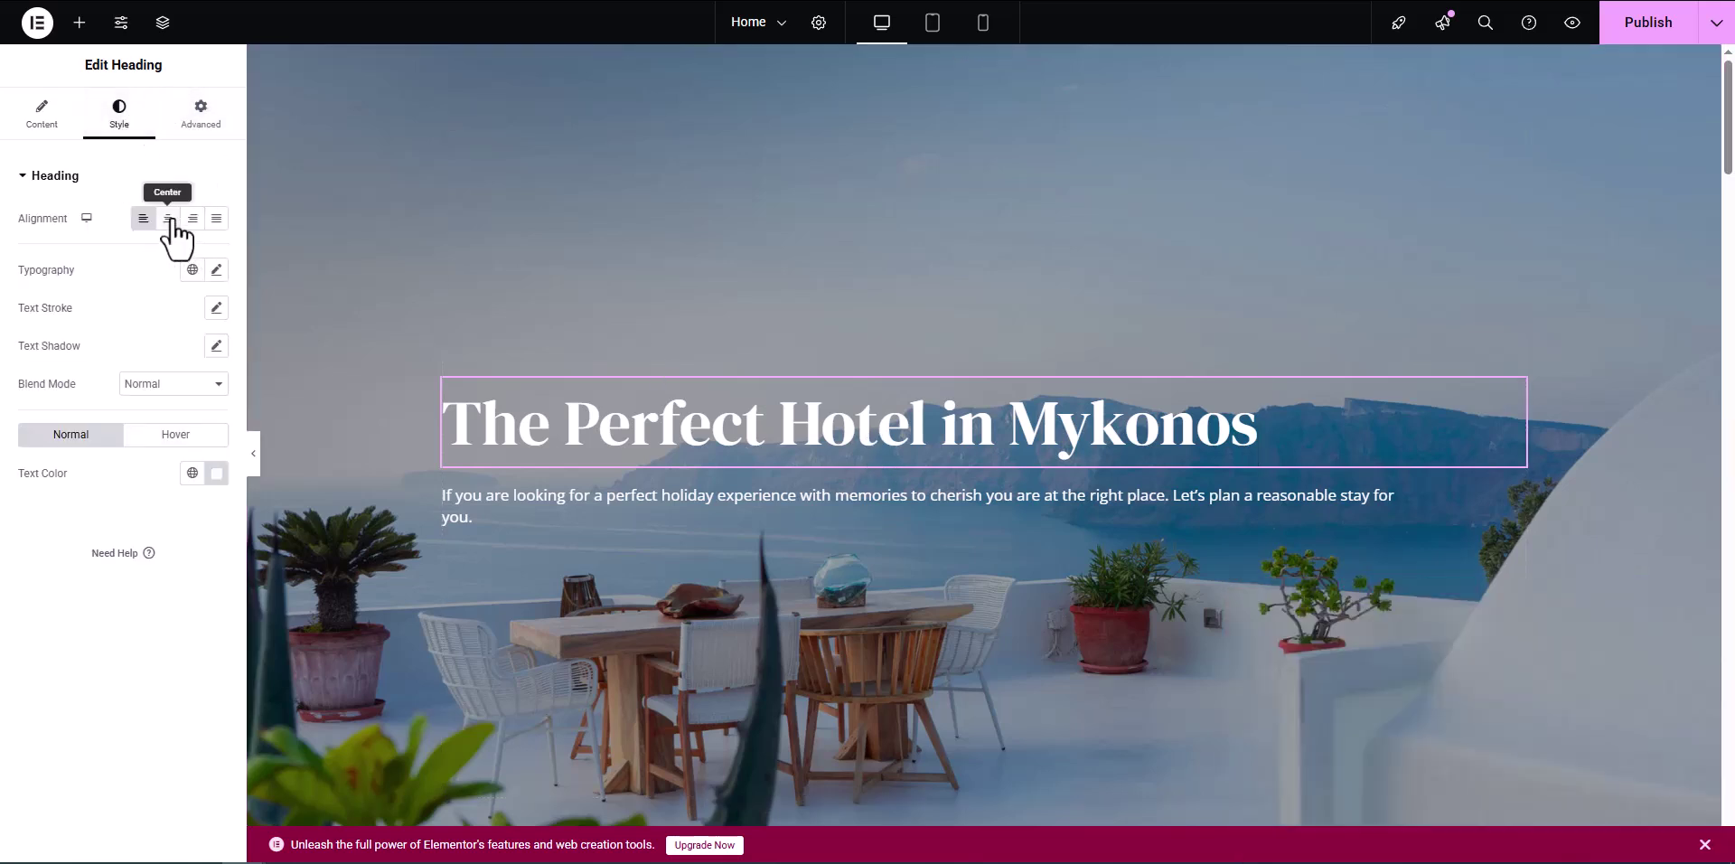
pyautogui.click(168, 219)
pyautogui.click(873, 499)
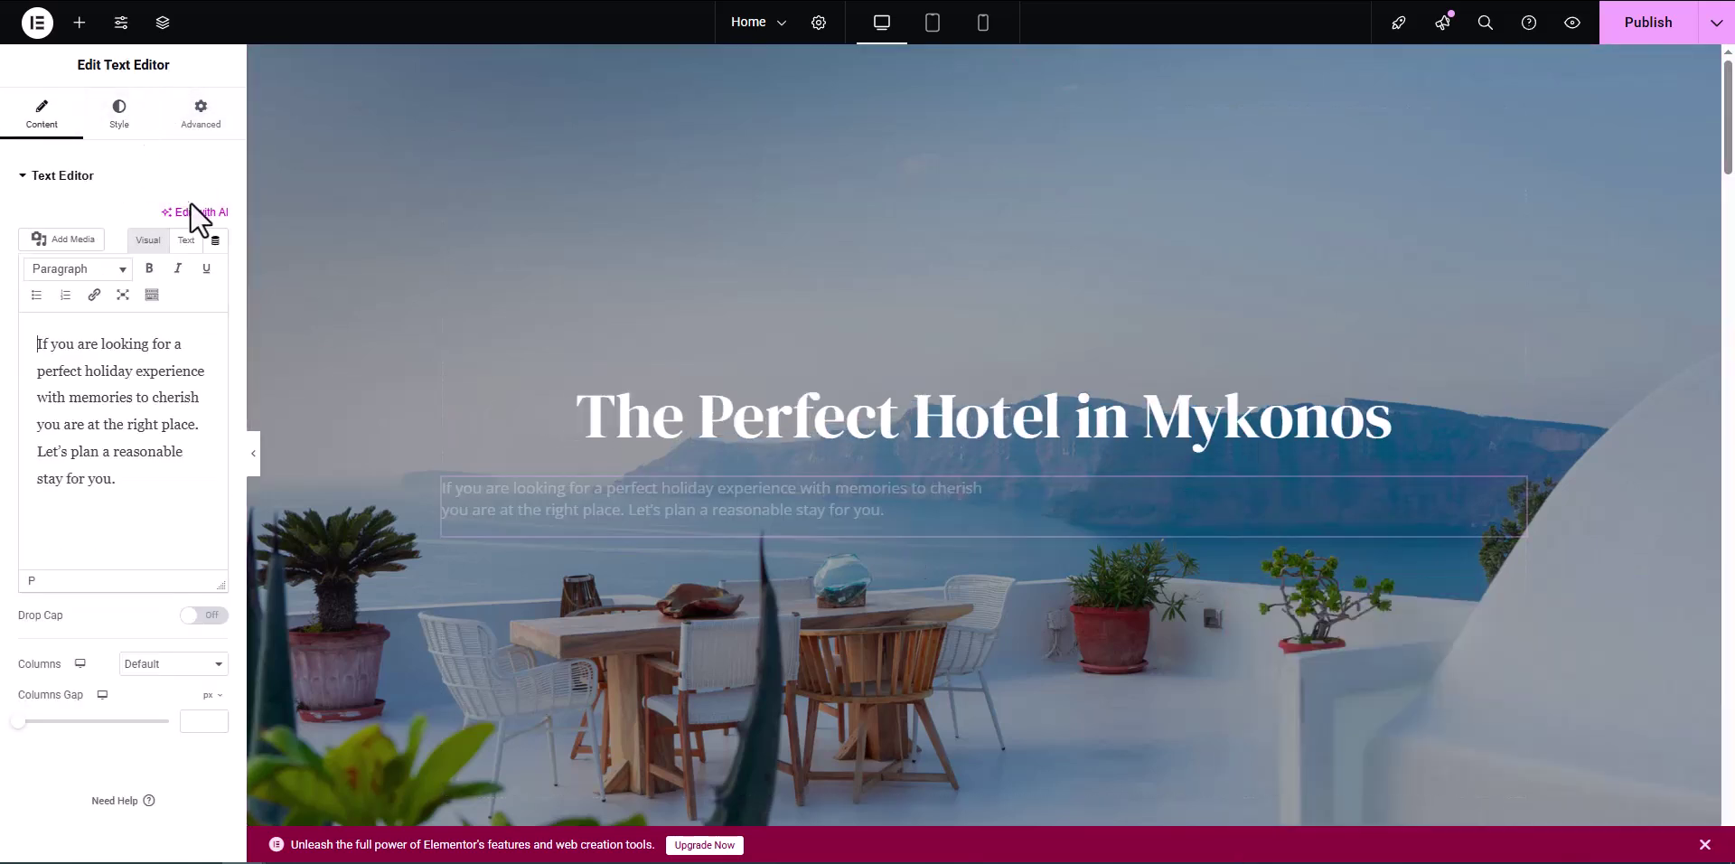
pyautogui.click(116, 125)
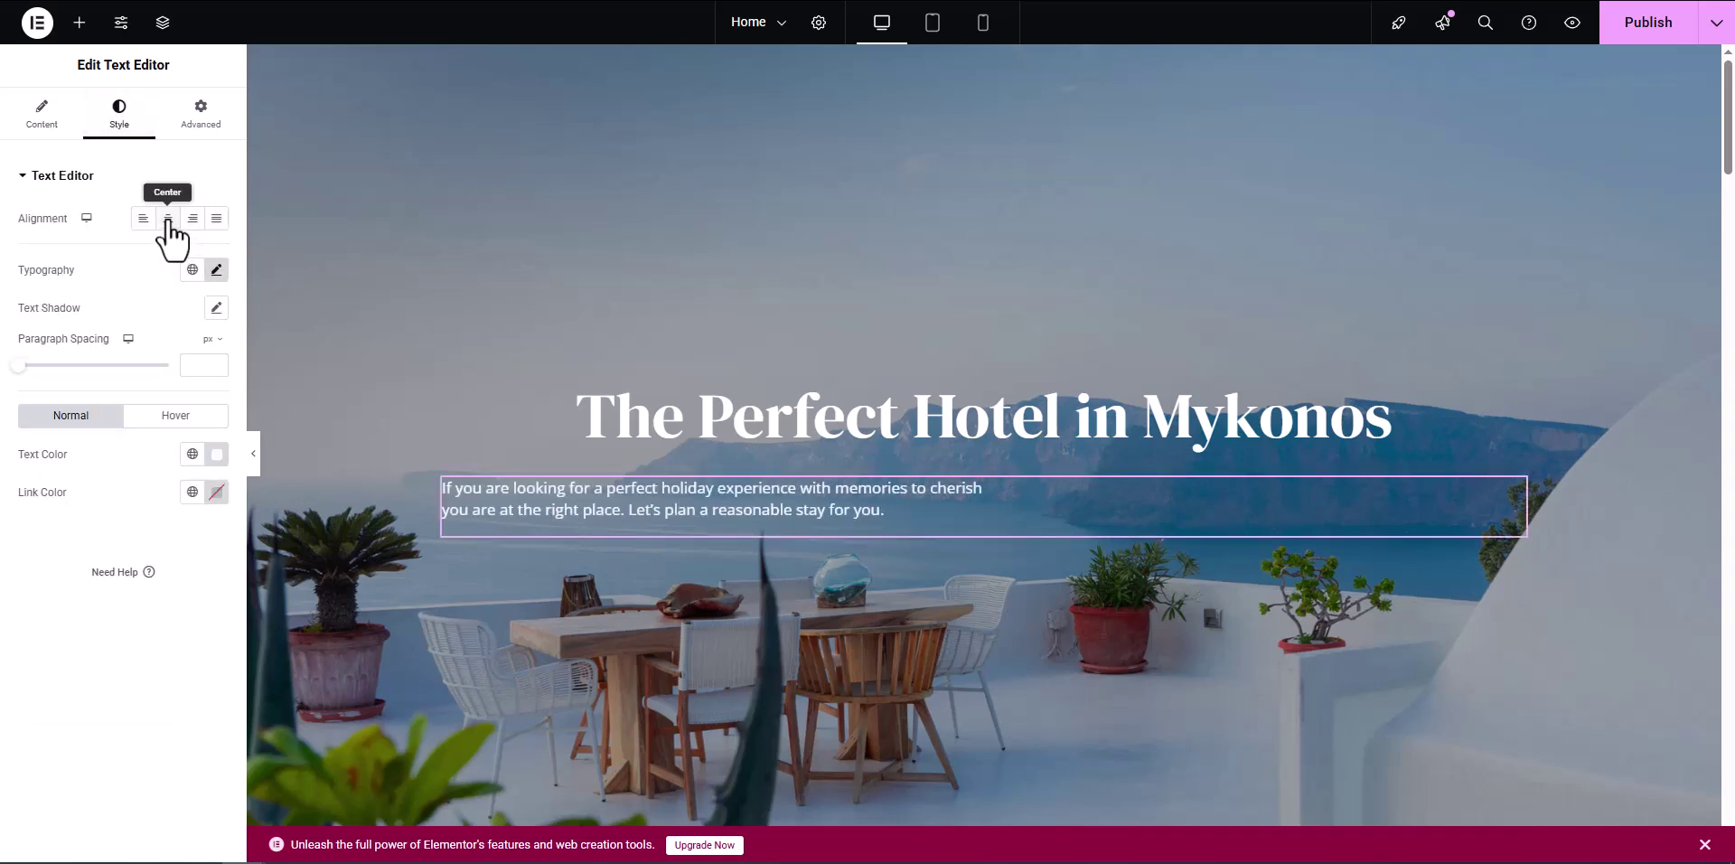
pyautogui.click(168, 218)
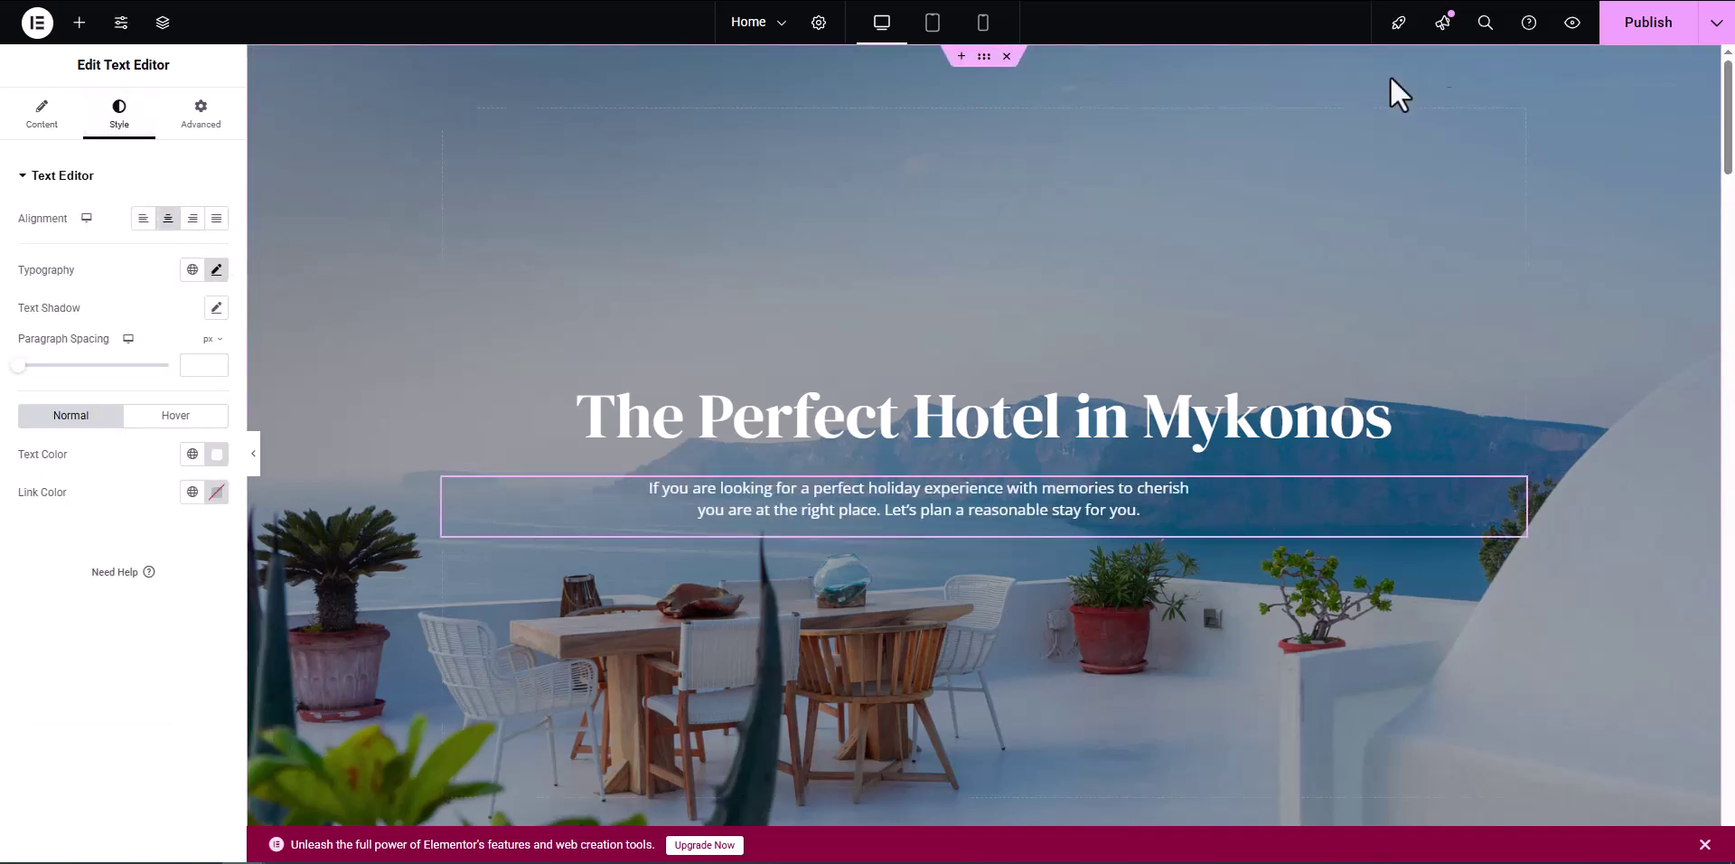
pyautogui.click(1617, 32)
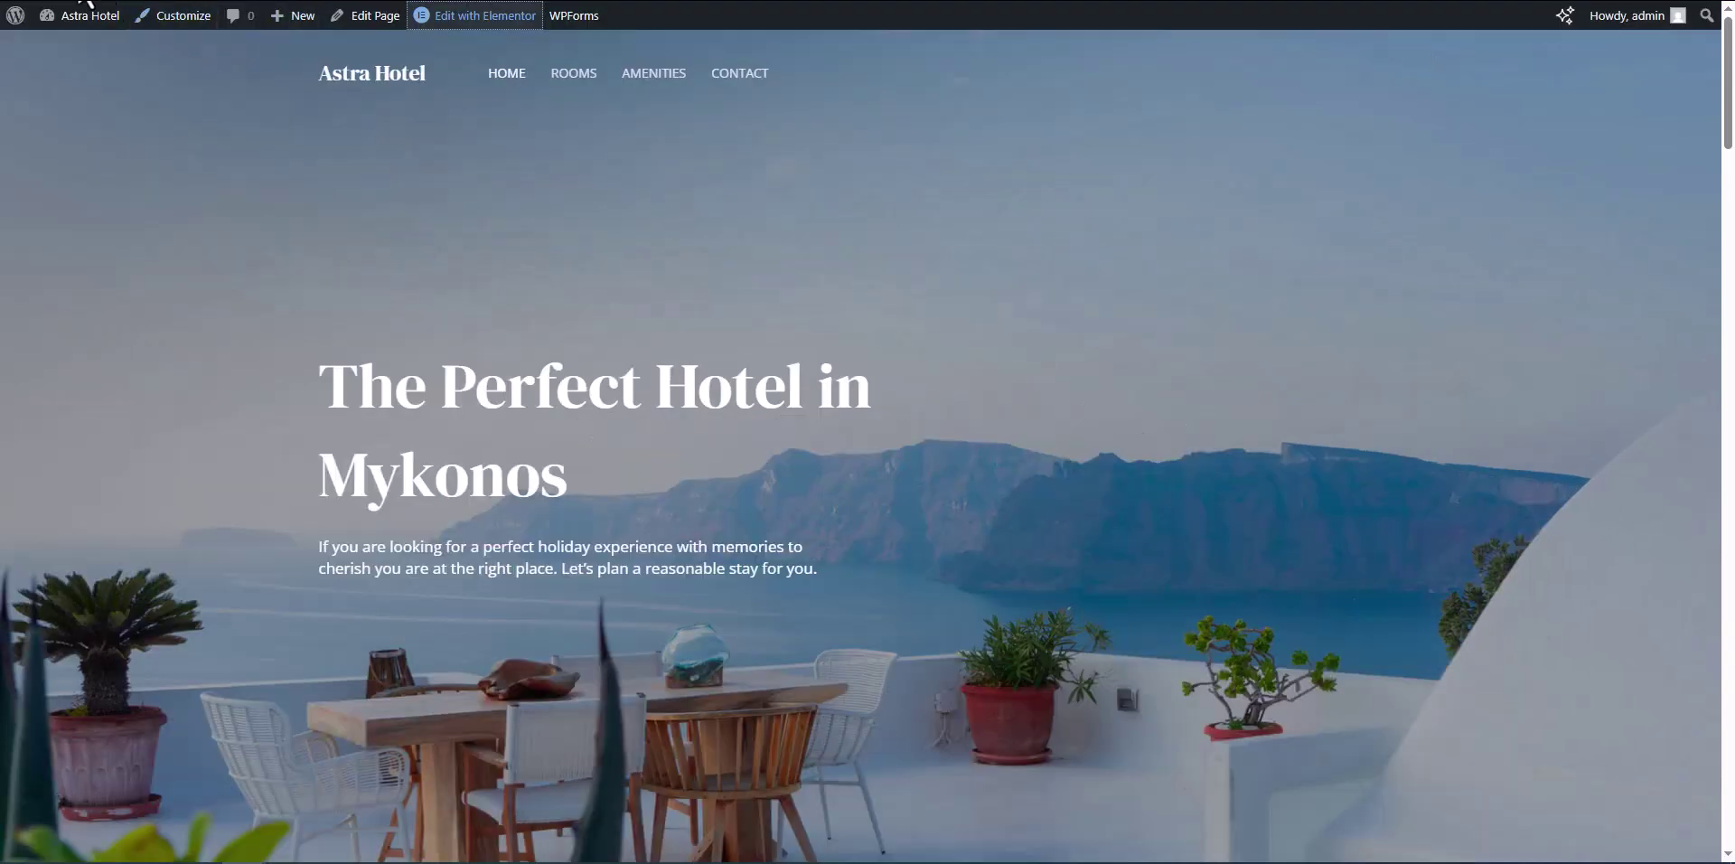
pyautogui.click(76, 0)
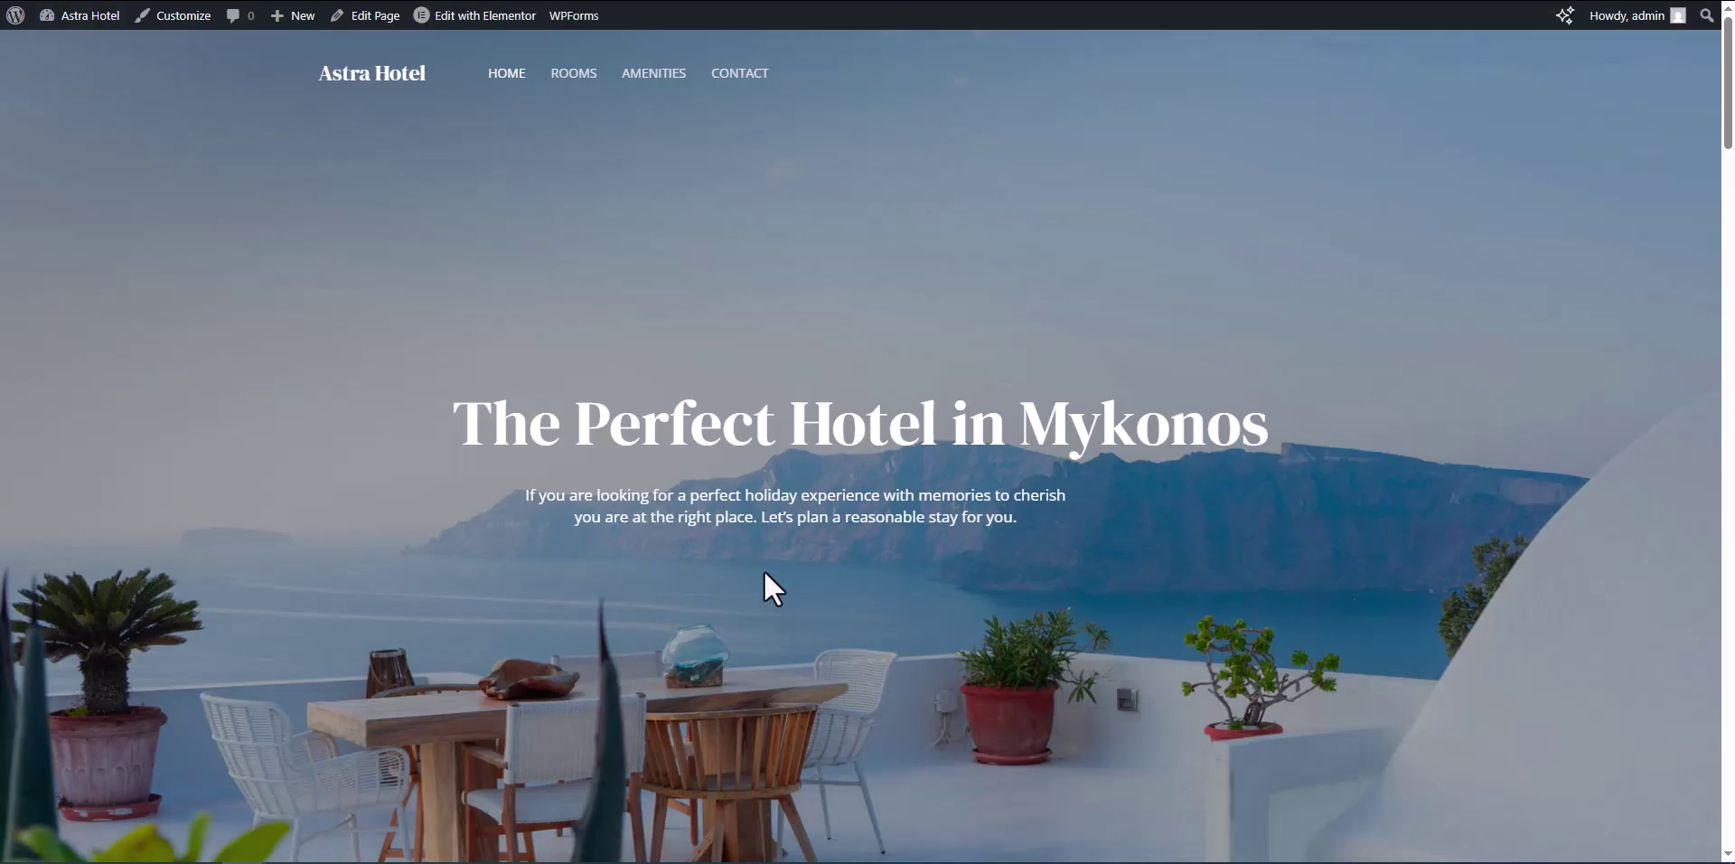
# Step: Drag the MotoPress Search Availability Form widget beneath the hero paragraph in Elementor
pyautogui.click(349, 16)
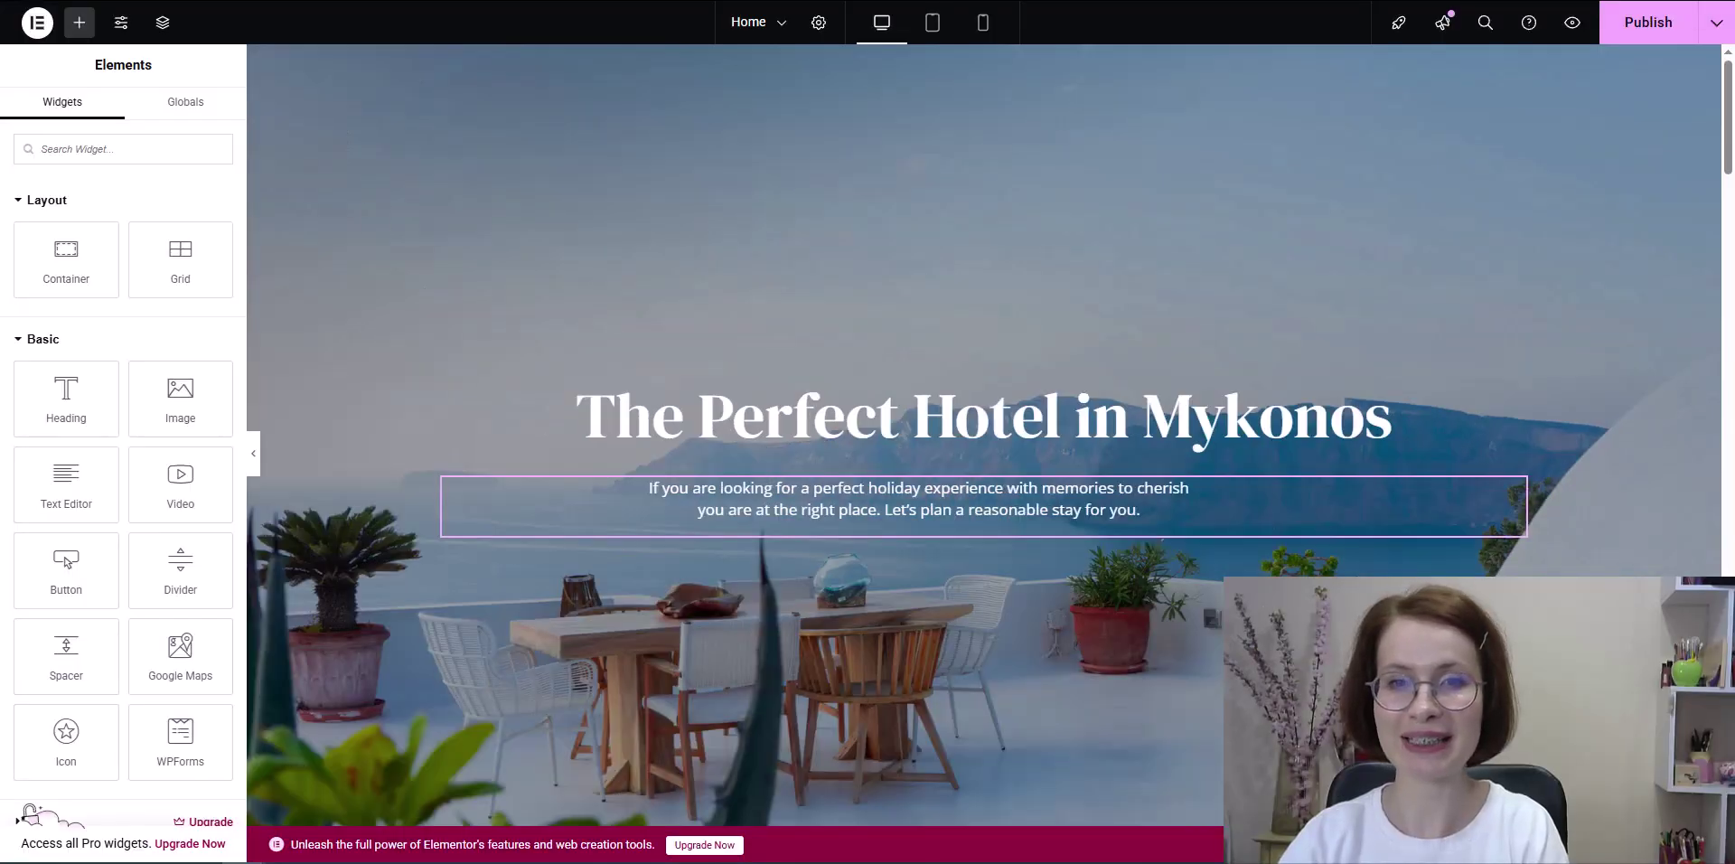
pyautogui.scroll(-5, 90, 283)
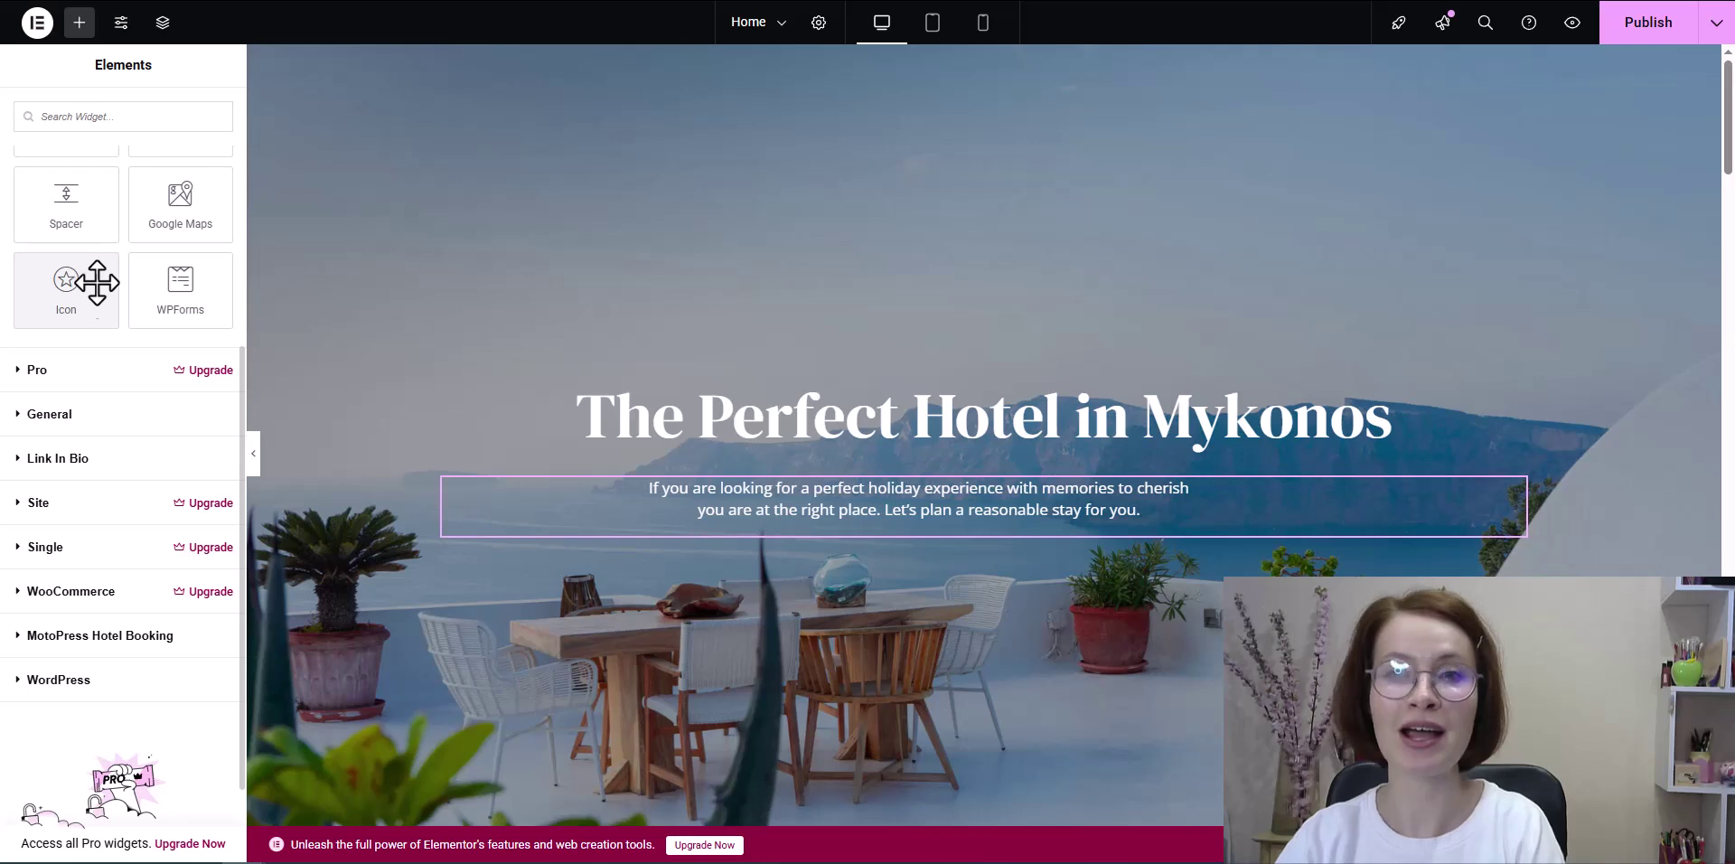
pyautogui.scroll(-1, 97, 457)
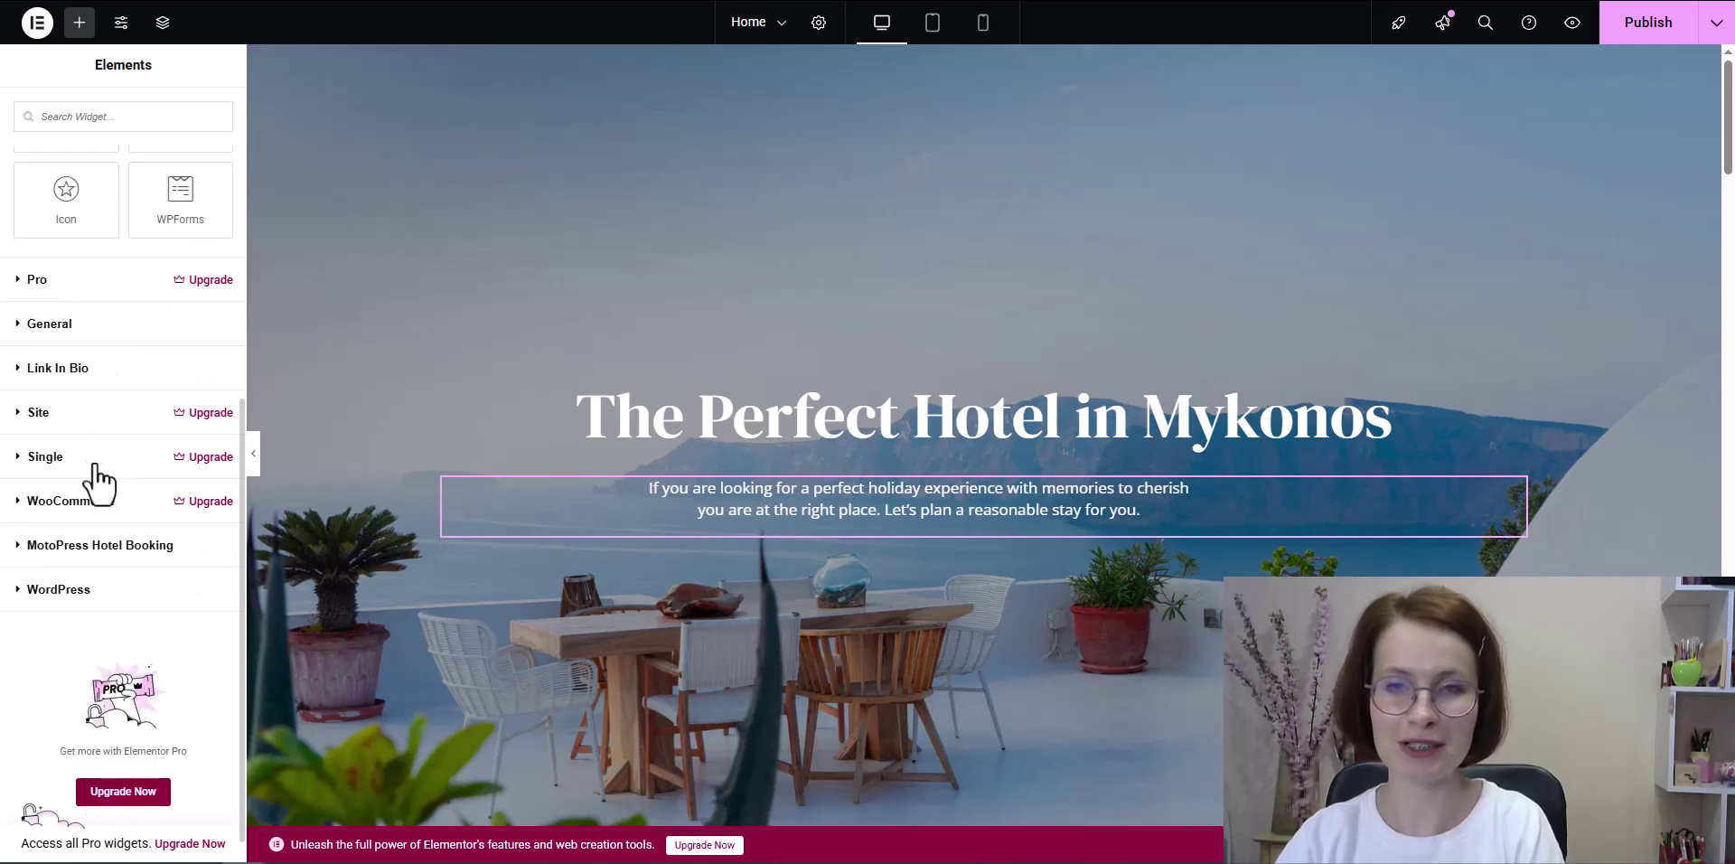
pyautogui.click(18, 548)
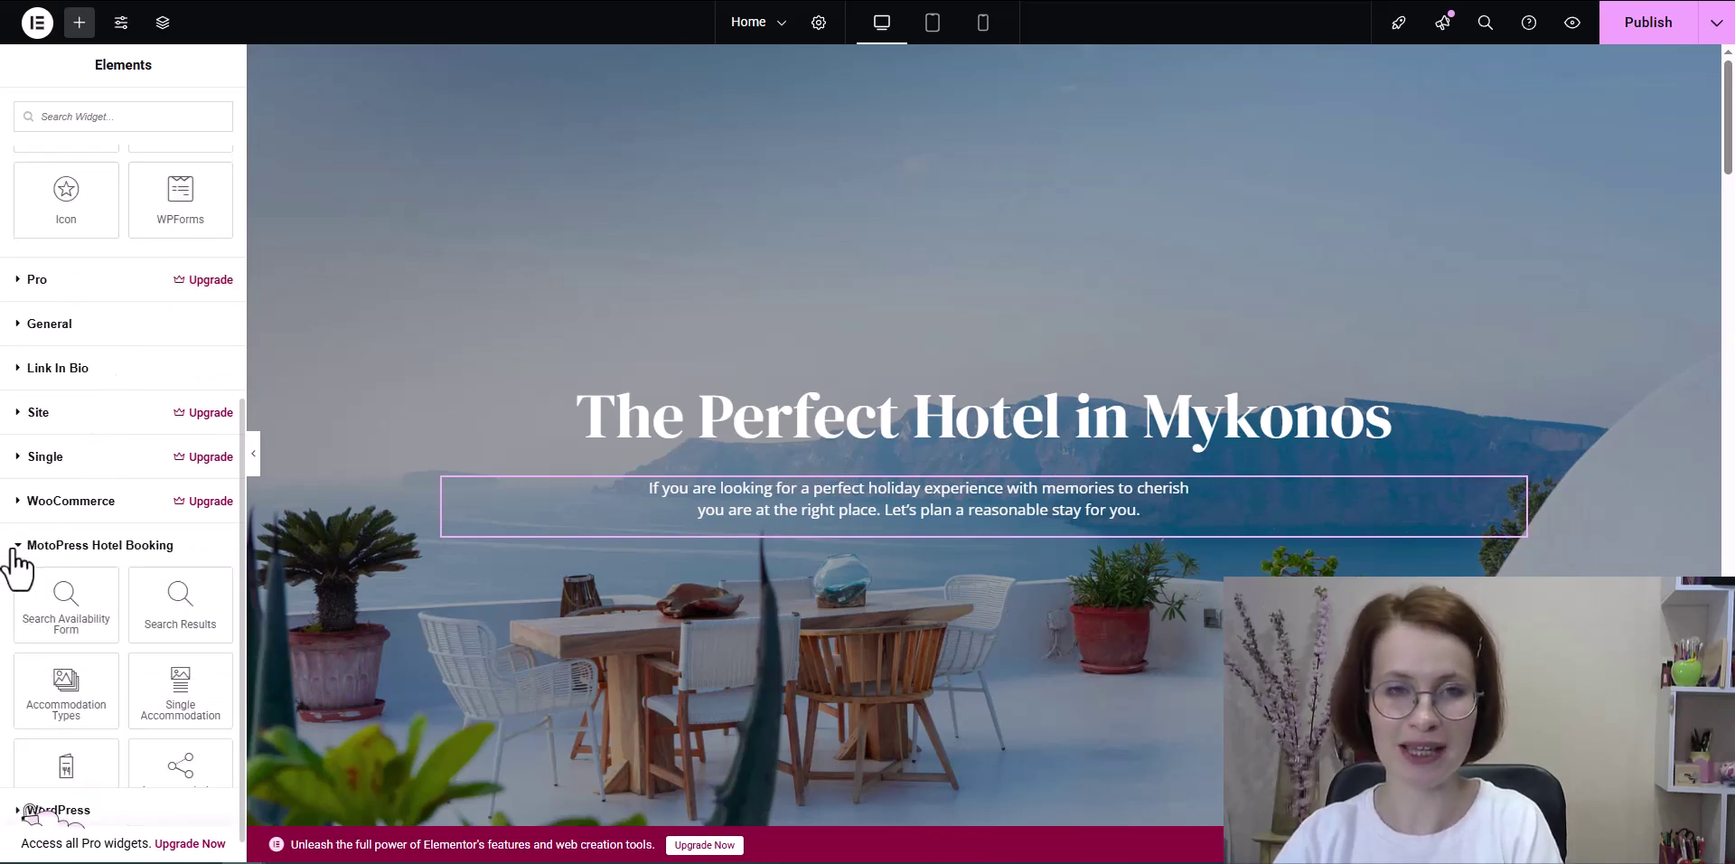
pyautogui.moveTo(29, 570); pyautogui.dragTo(892, 524)
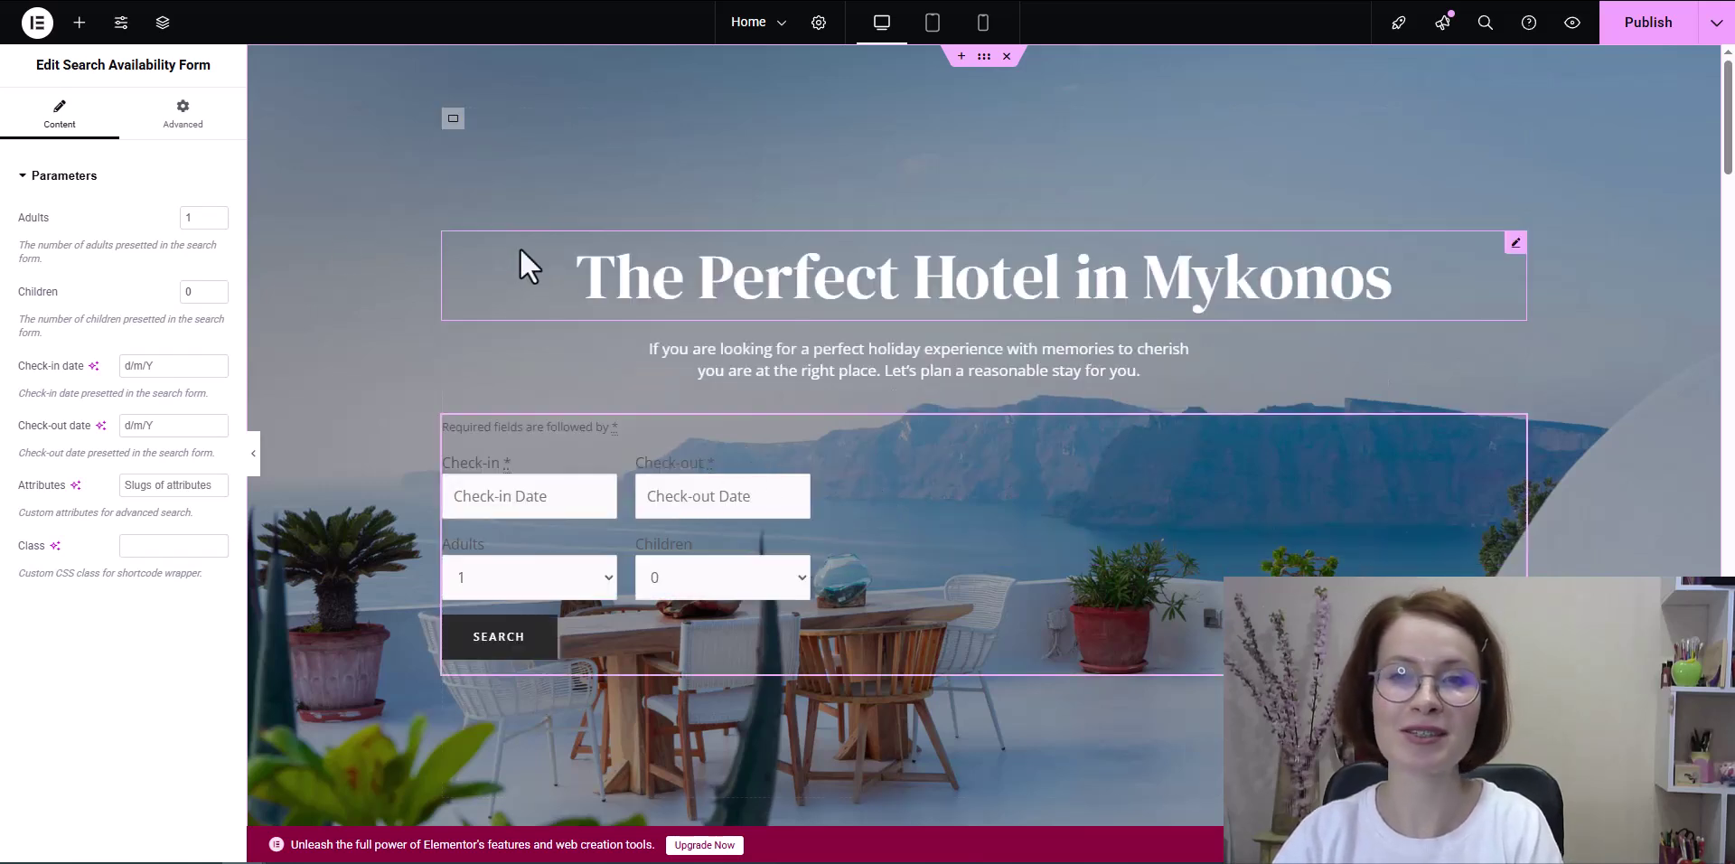
pyautogui.click(181, 116)
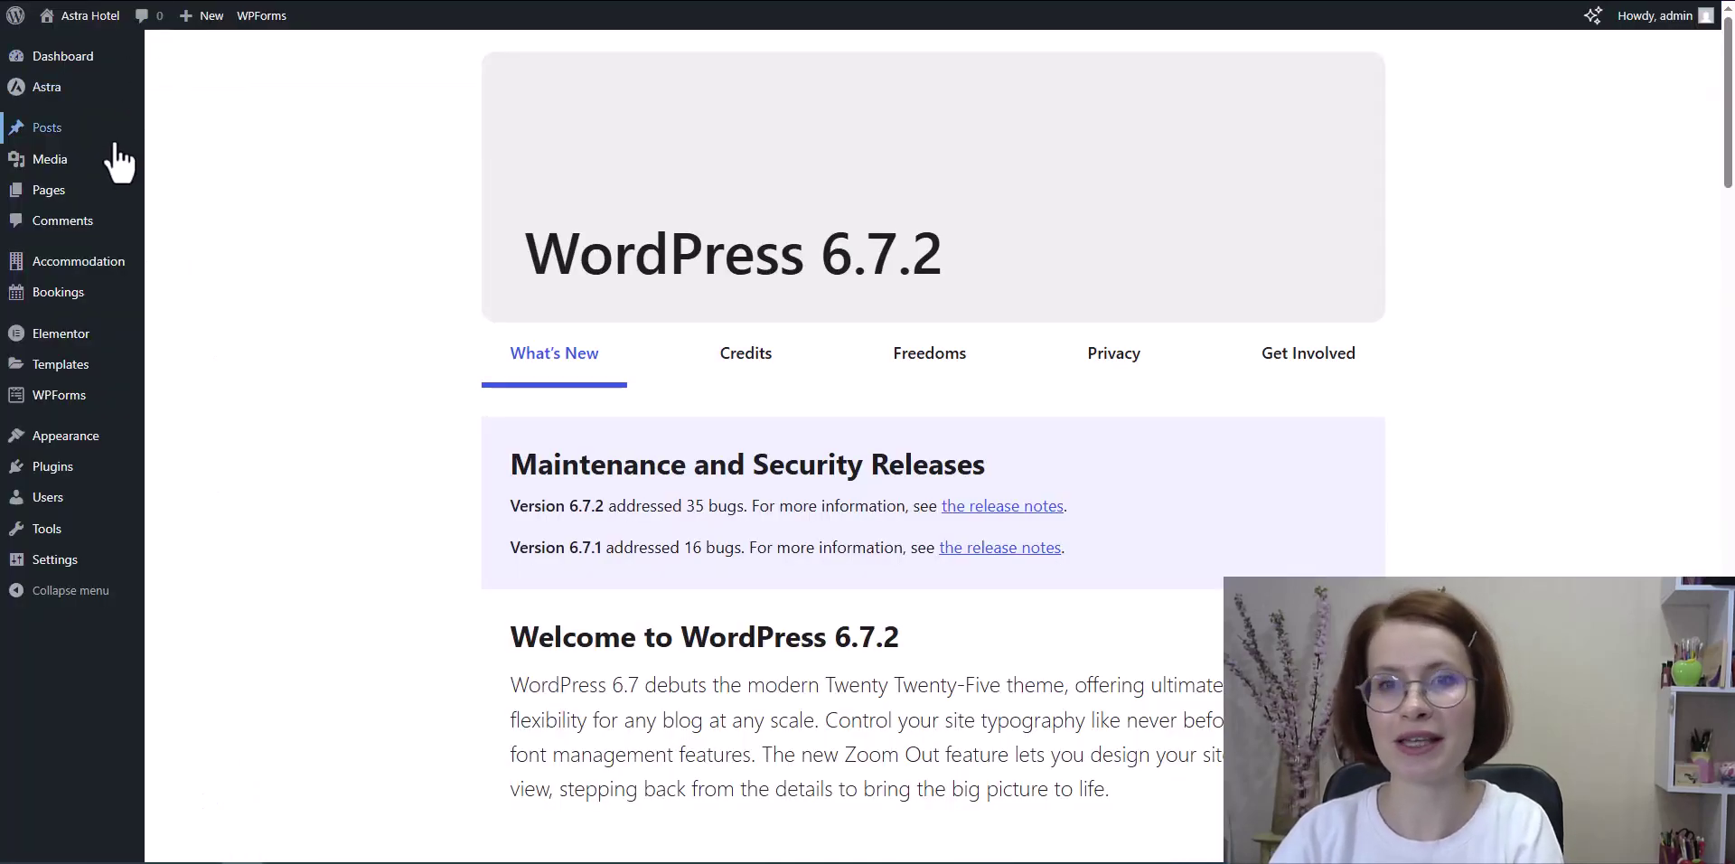
# Step: In Accommodation Settings, install and activate the Hotel Booking Styles addon under More Styles
pyautogui.moveTo(83, 284)
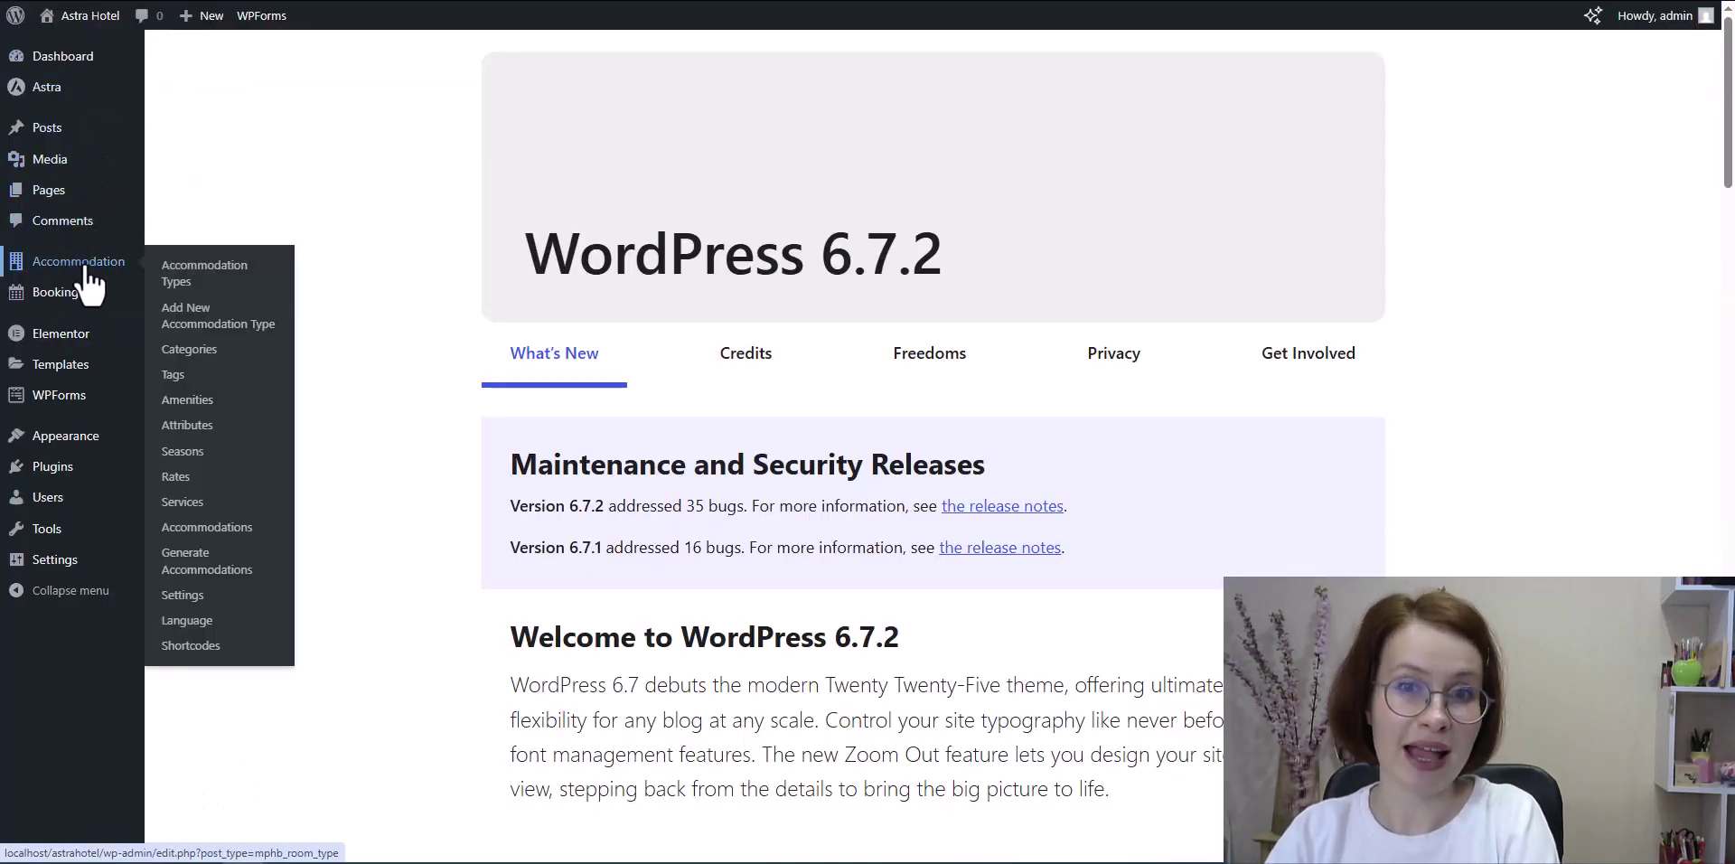
pyautogui.click(196, 599)
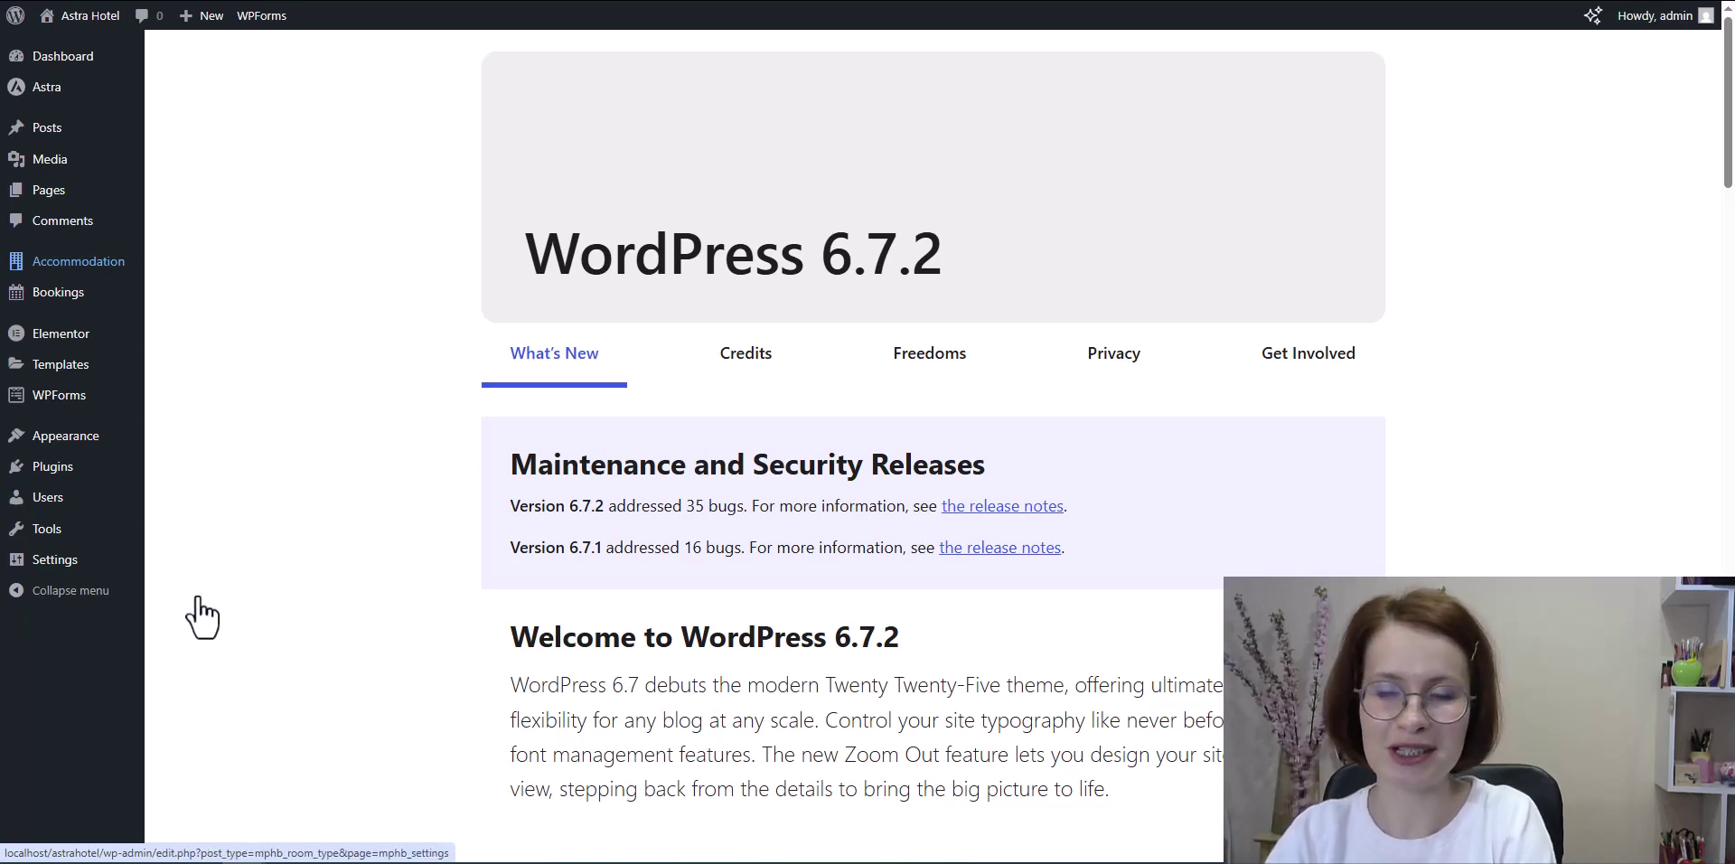
pyautogui.scroll(-8, 191, 579)
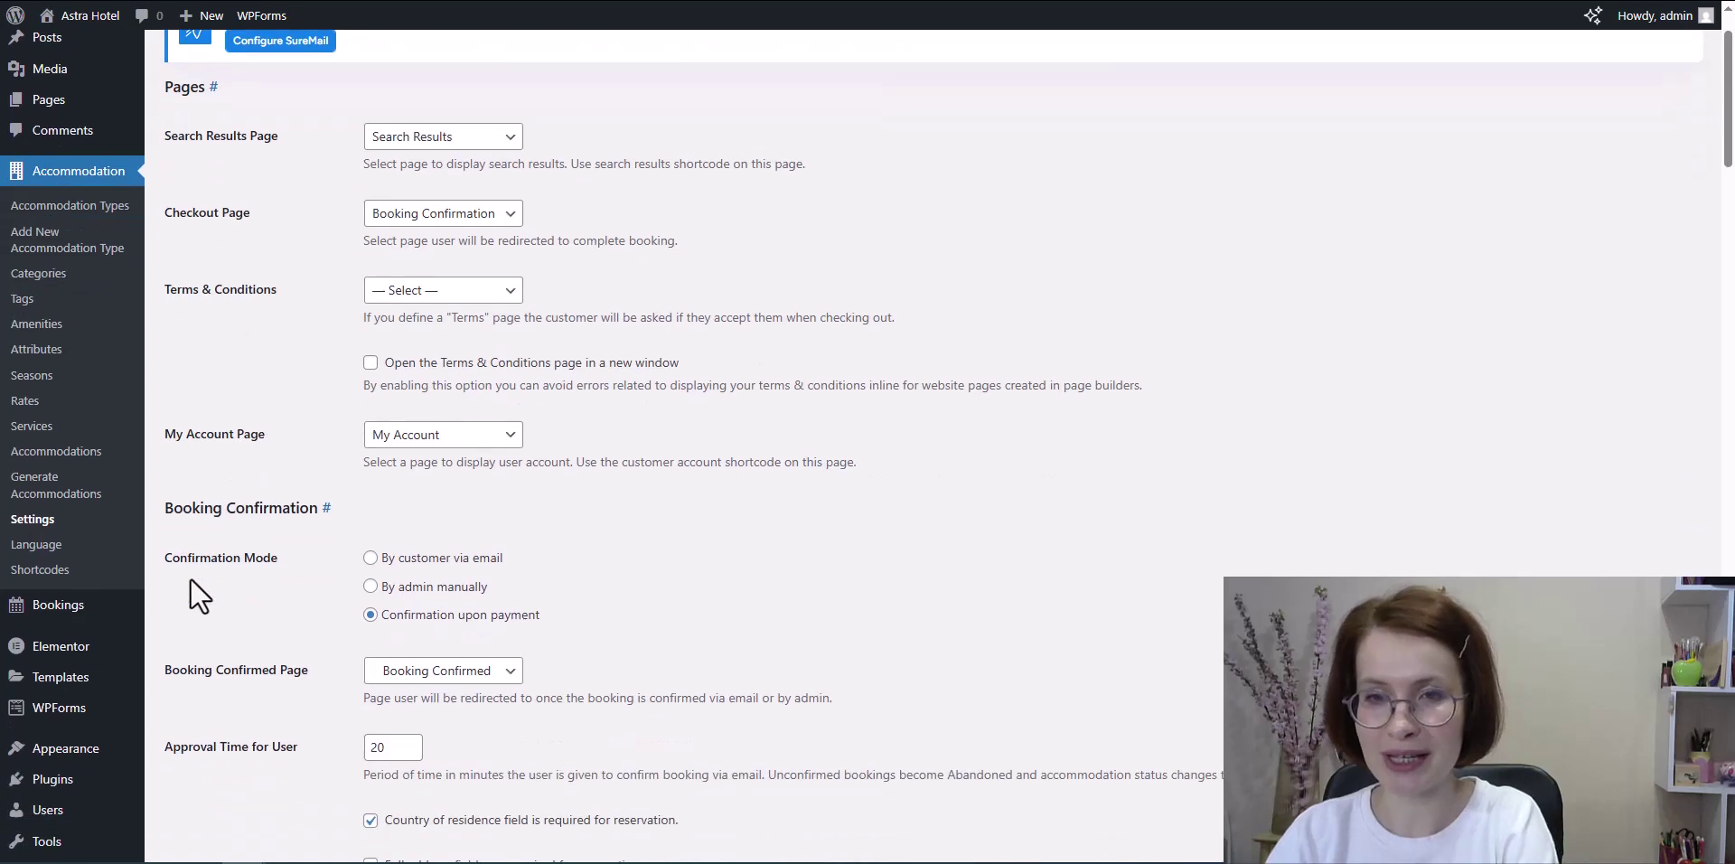
pyautogui.scroll(-10, 187, 579)
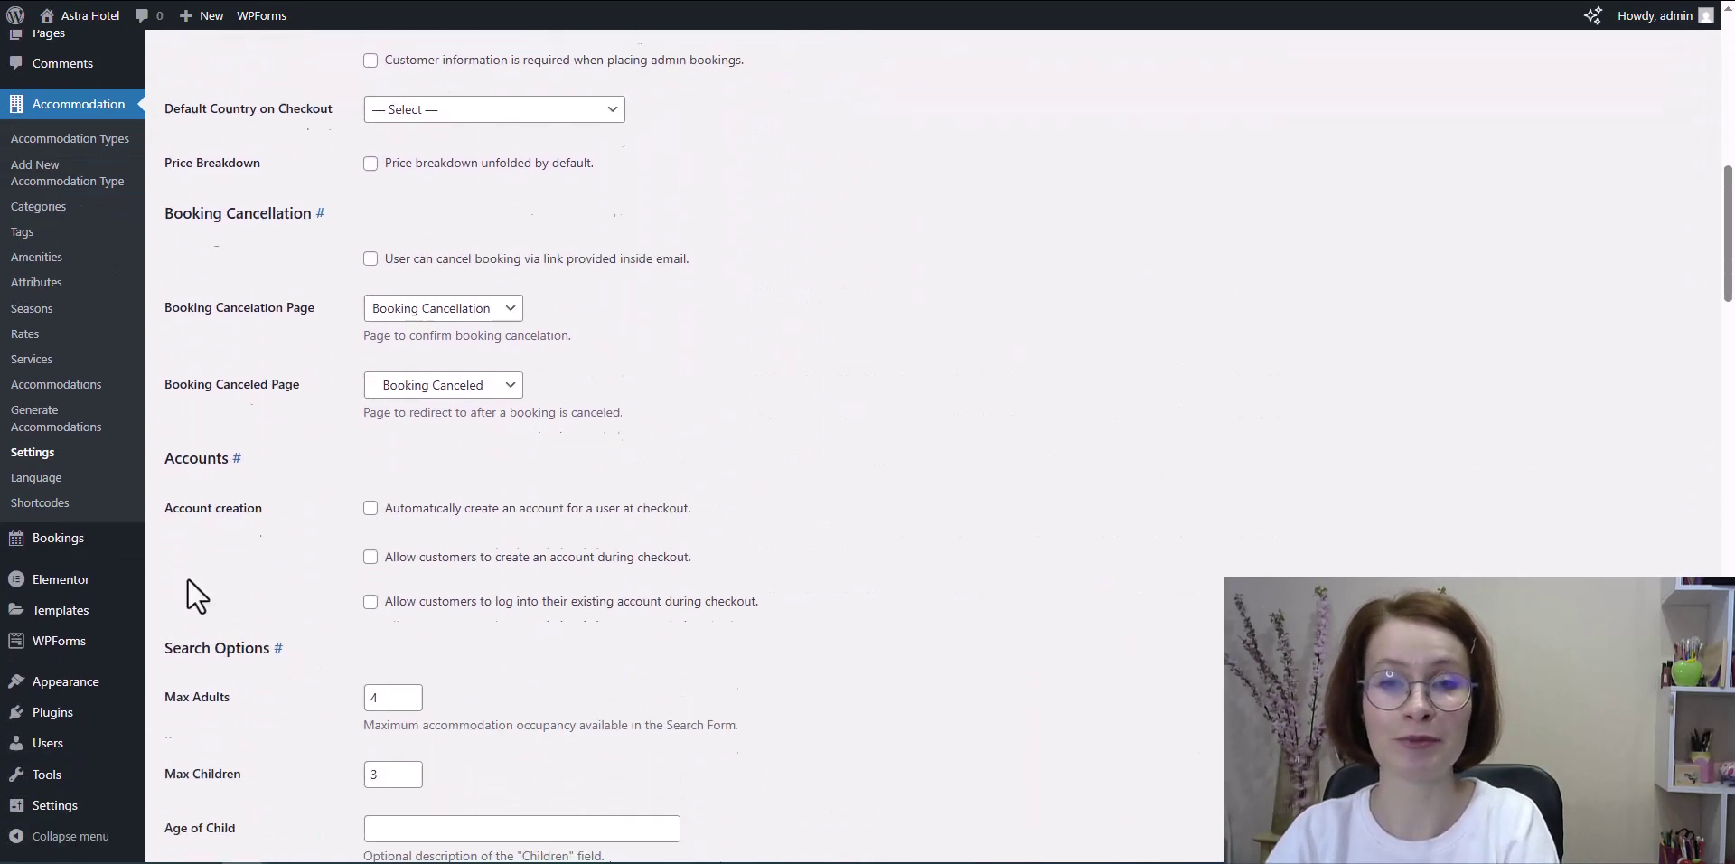
pyautogui.scroll(-9, 183, 577)
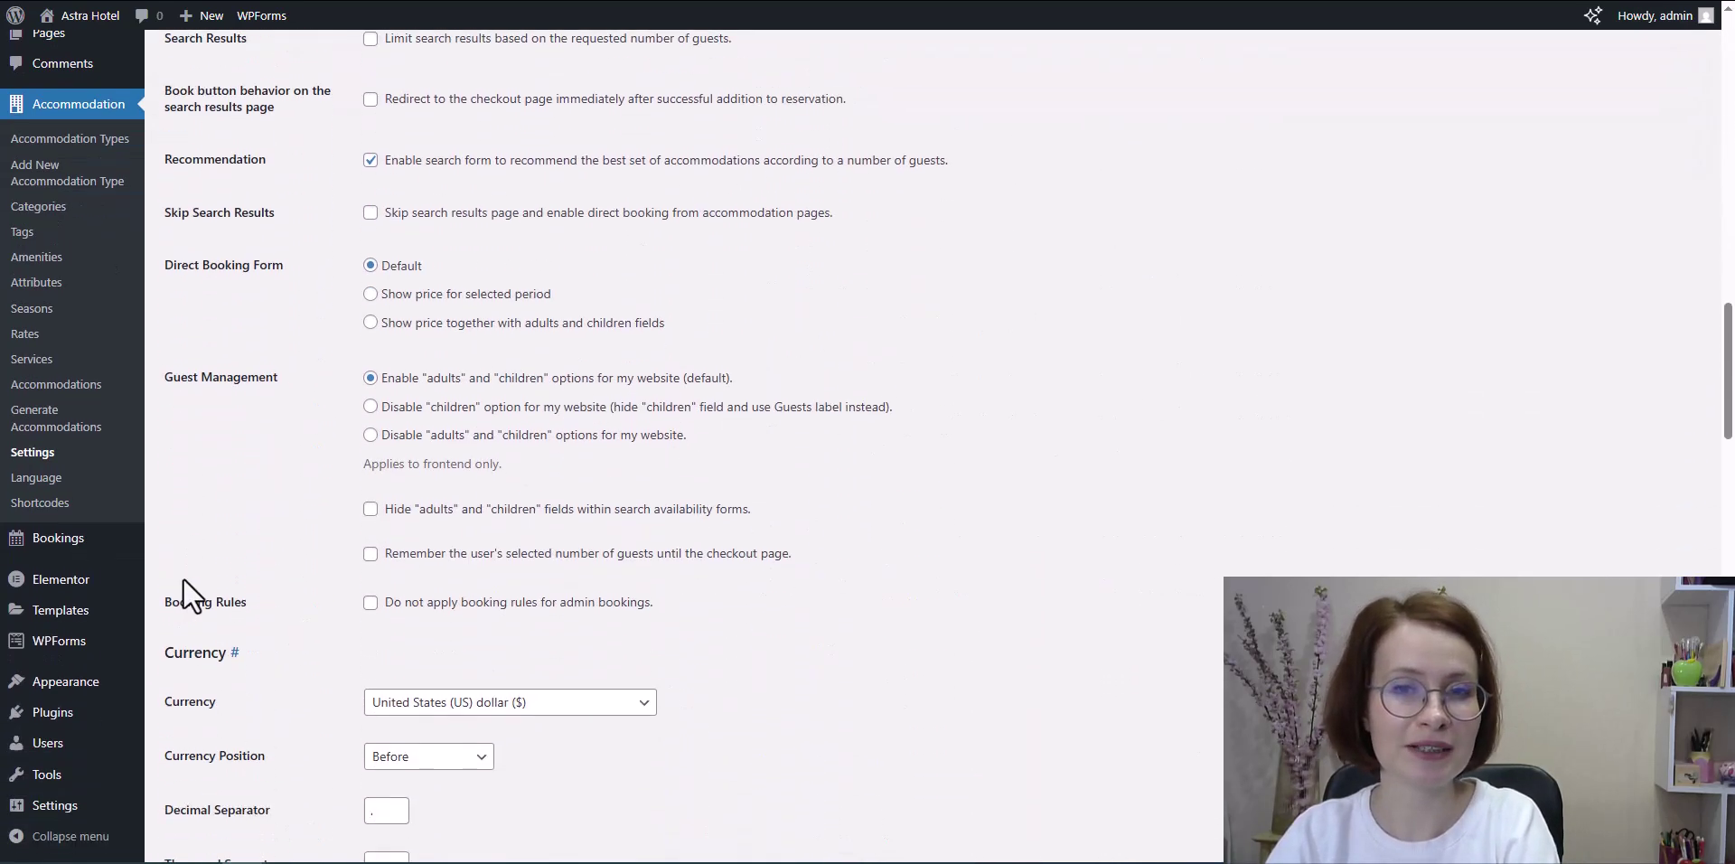
pyautogui.scroll(-10, 183, 577)
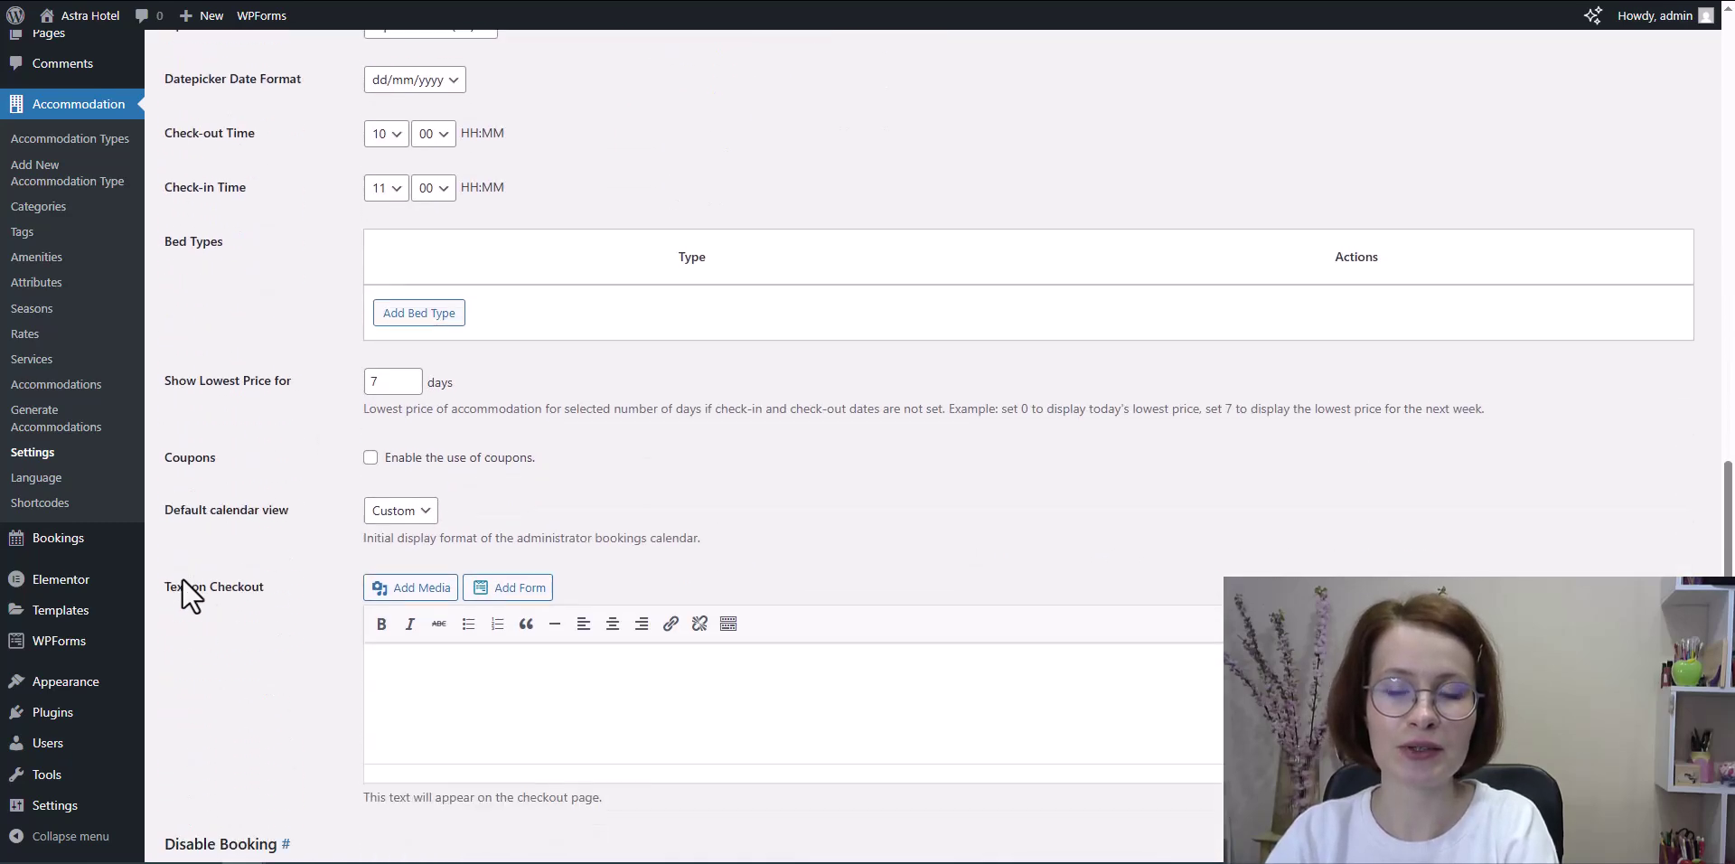
pyautogui.scroll(-7, 181, 579)
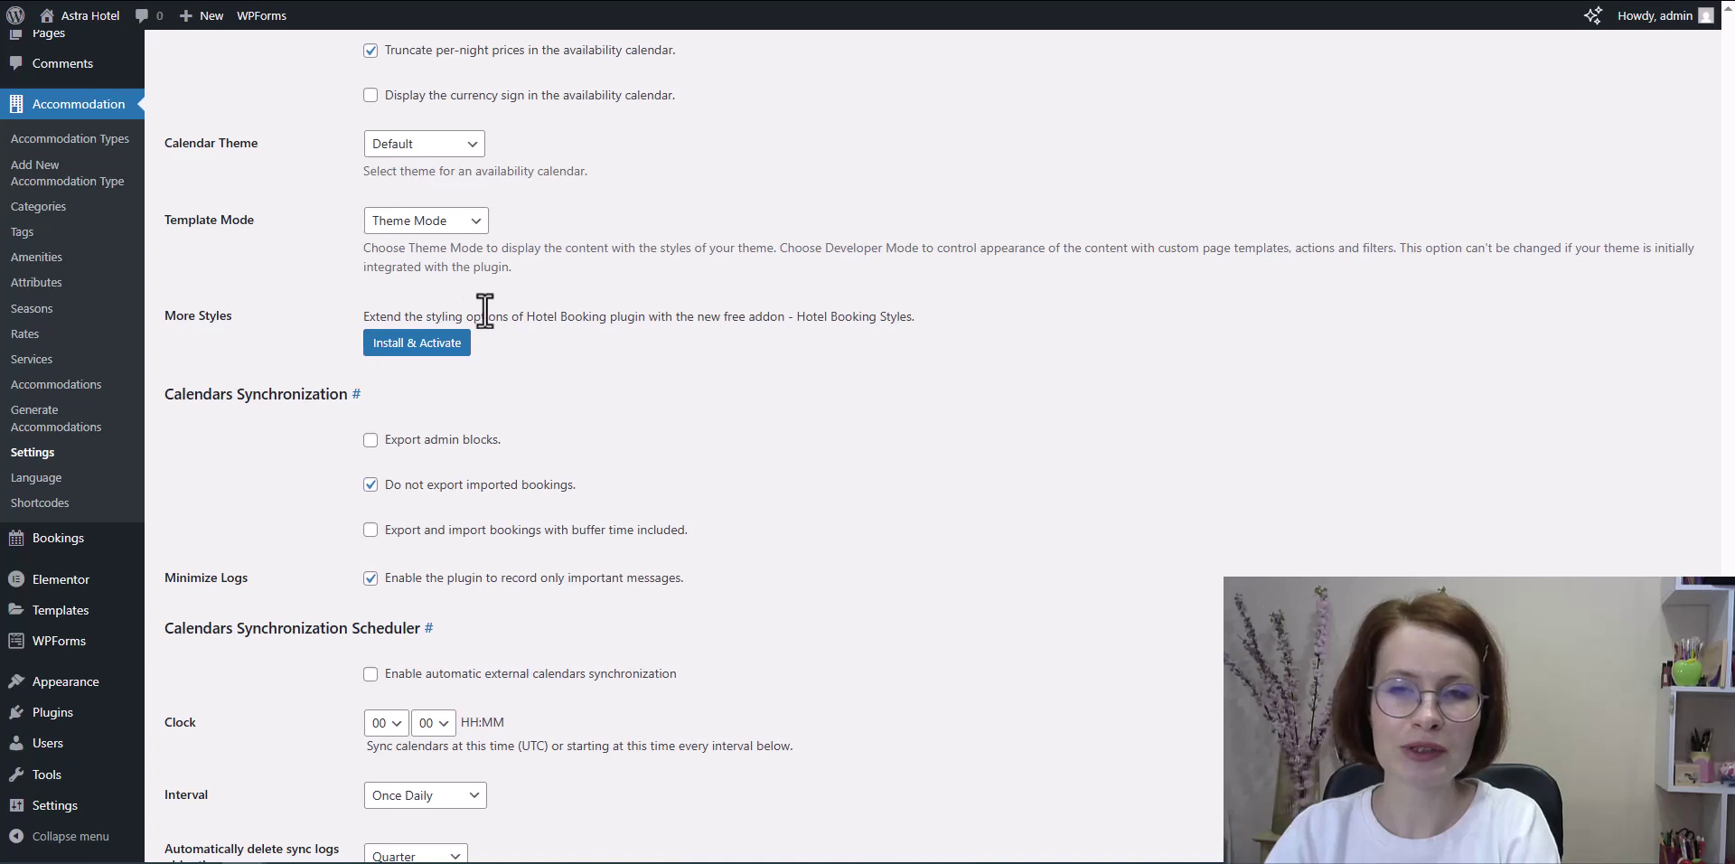
pyautogui.click(417, 345)
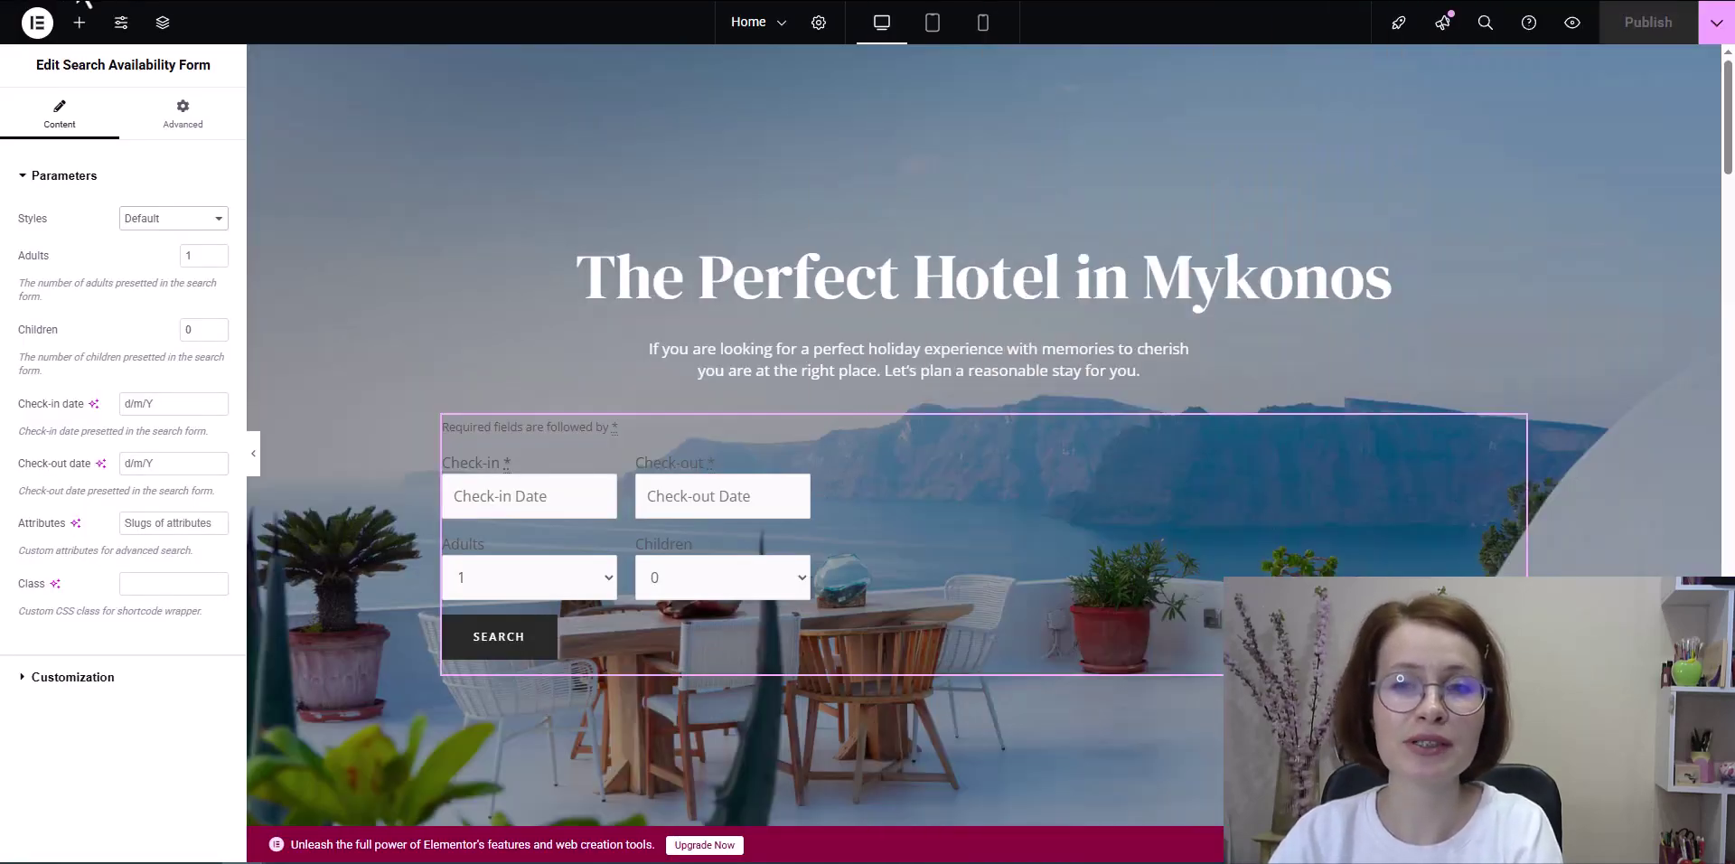
# Step: Switch the Search Availability Form to the Horizontal Form style and publish the homepage
pyautogui.click(150, 218)
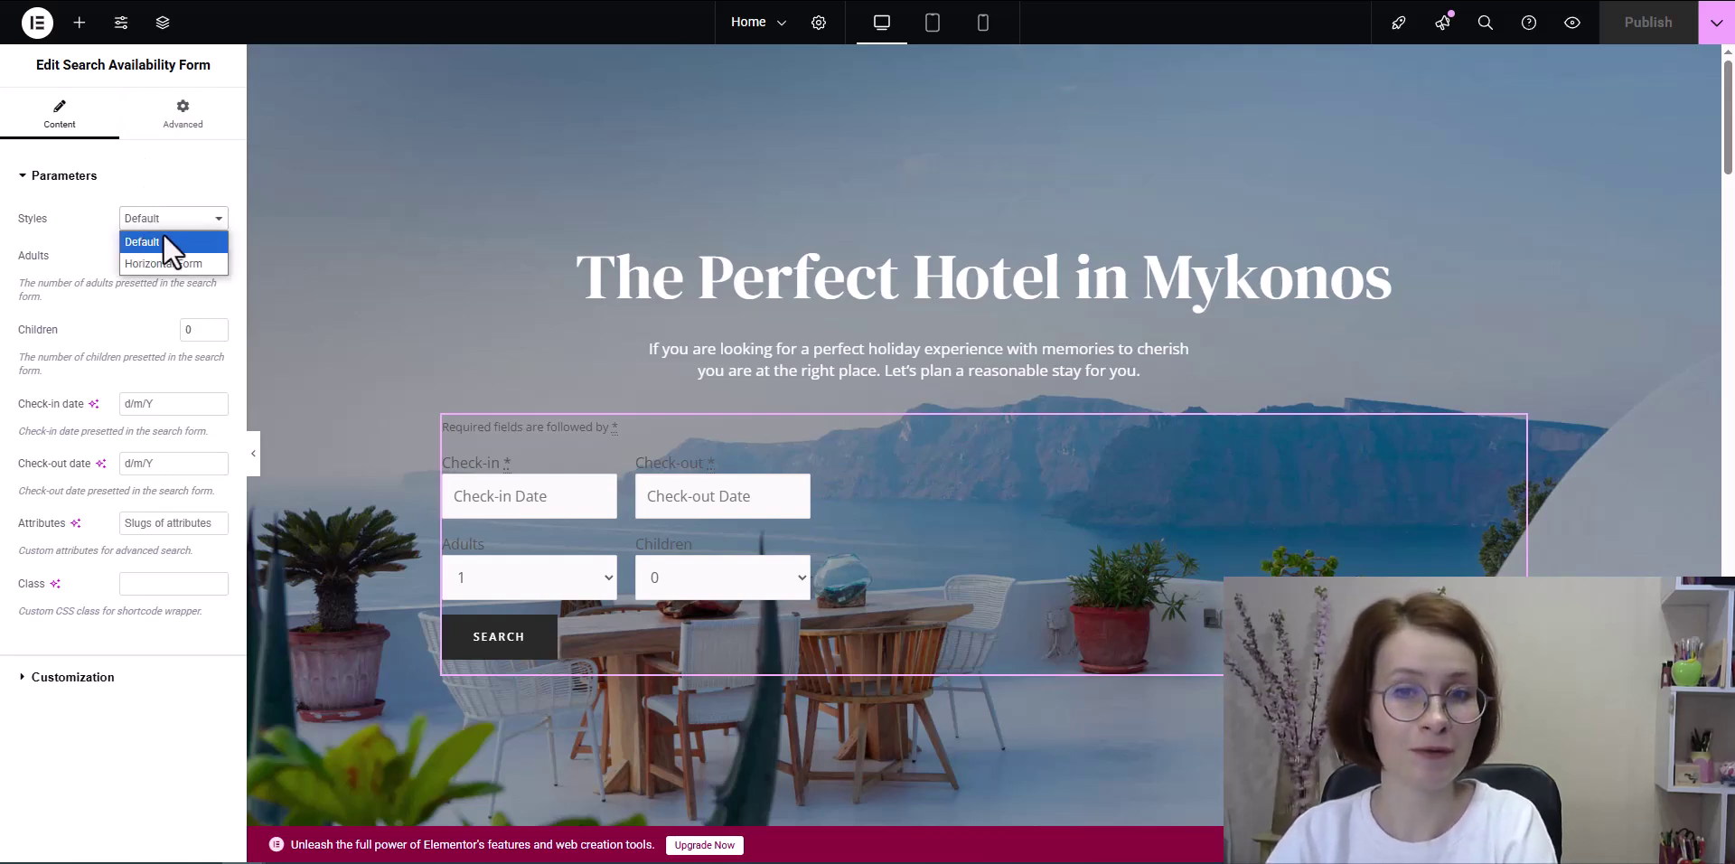
pyautogui.click(167, 258)
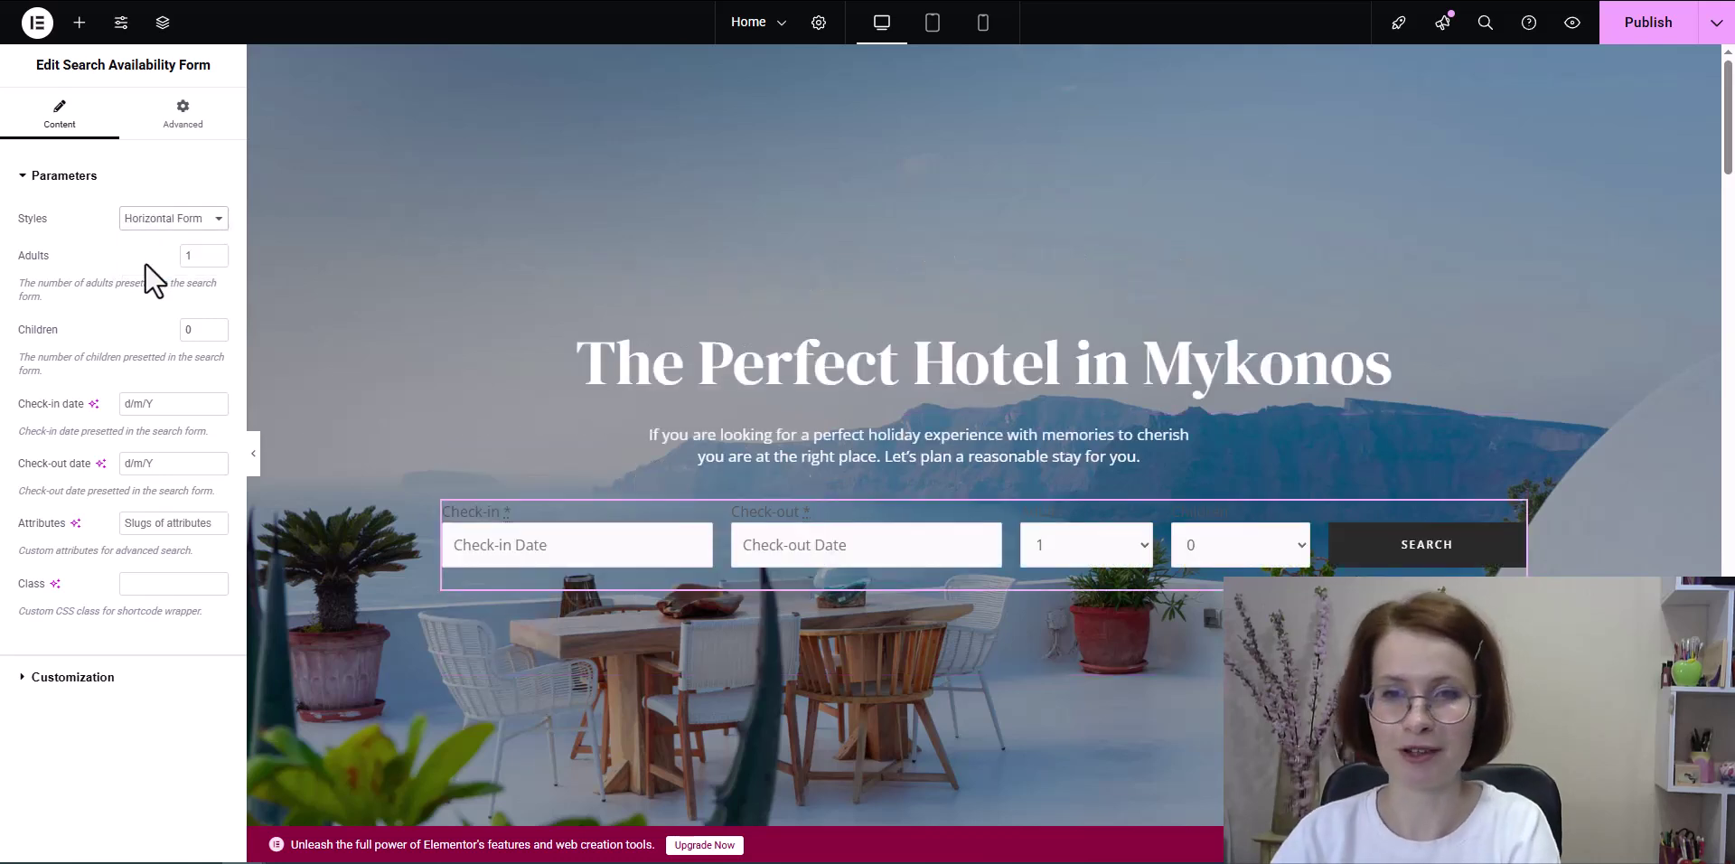
pyautogui.click(1640, 27)
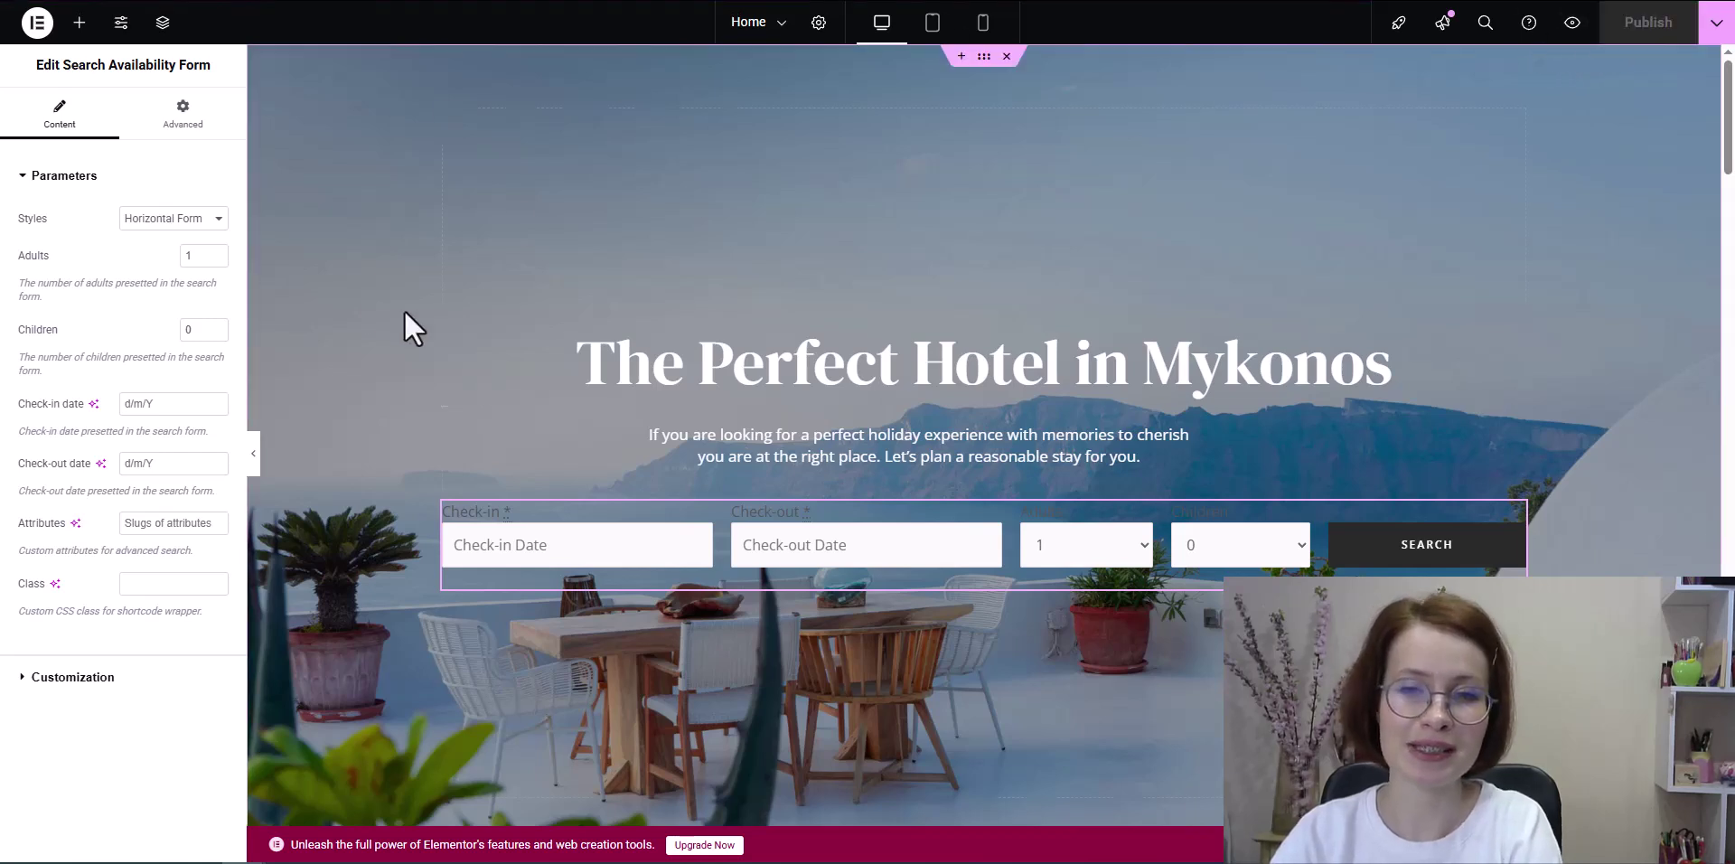
pyautogui.click(81, 677)
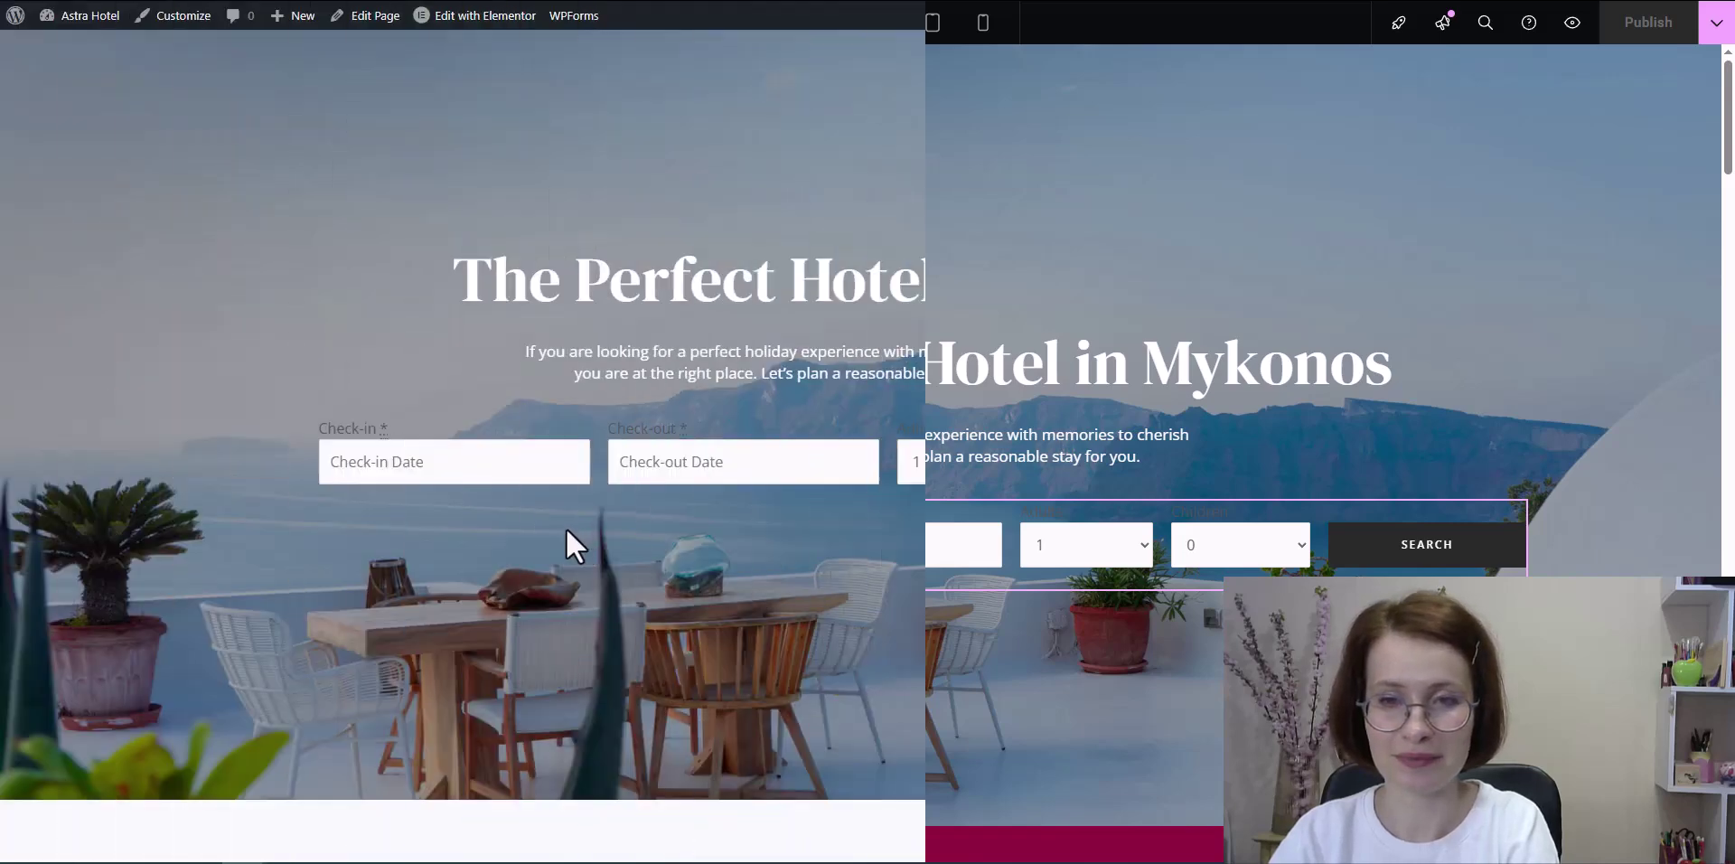
# Step: Copy the Check-in wrapper's class mphb_sc_search-check-in-date in DevTools, then close DevTools
pyautogui.rightClick(564, 533)
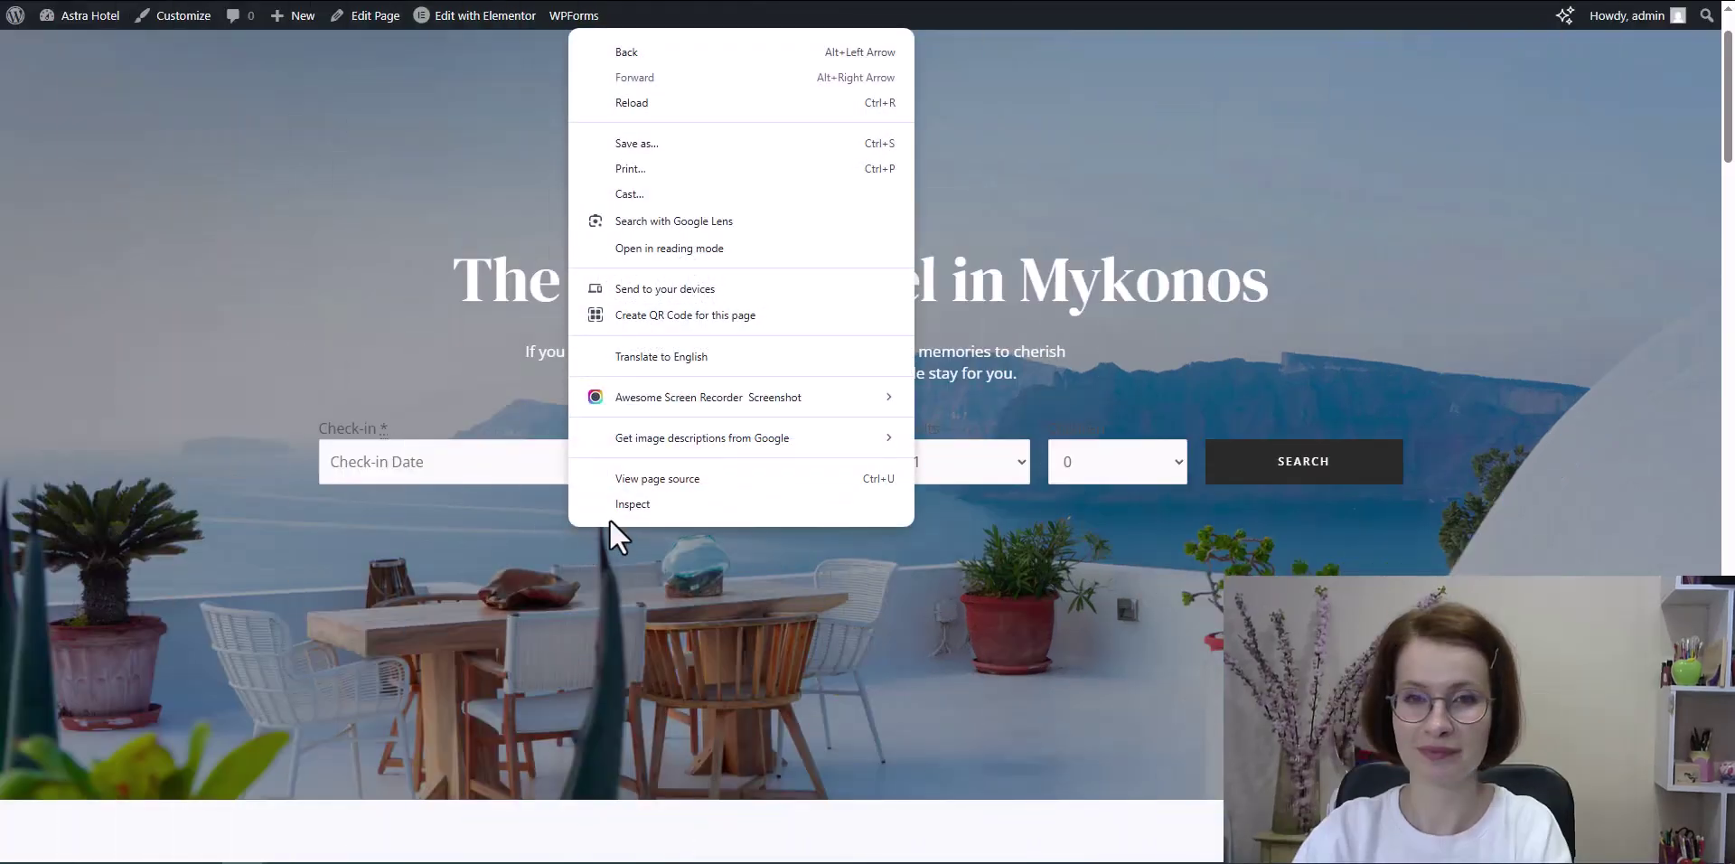
pyautogui.click(616, 500)
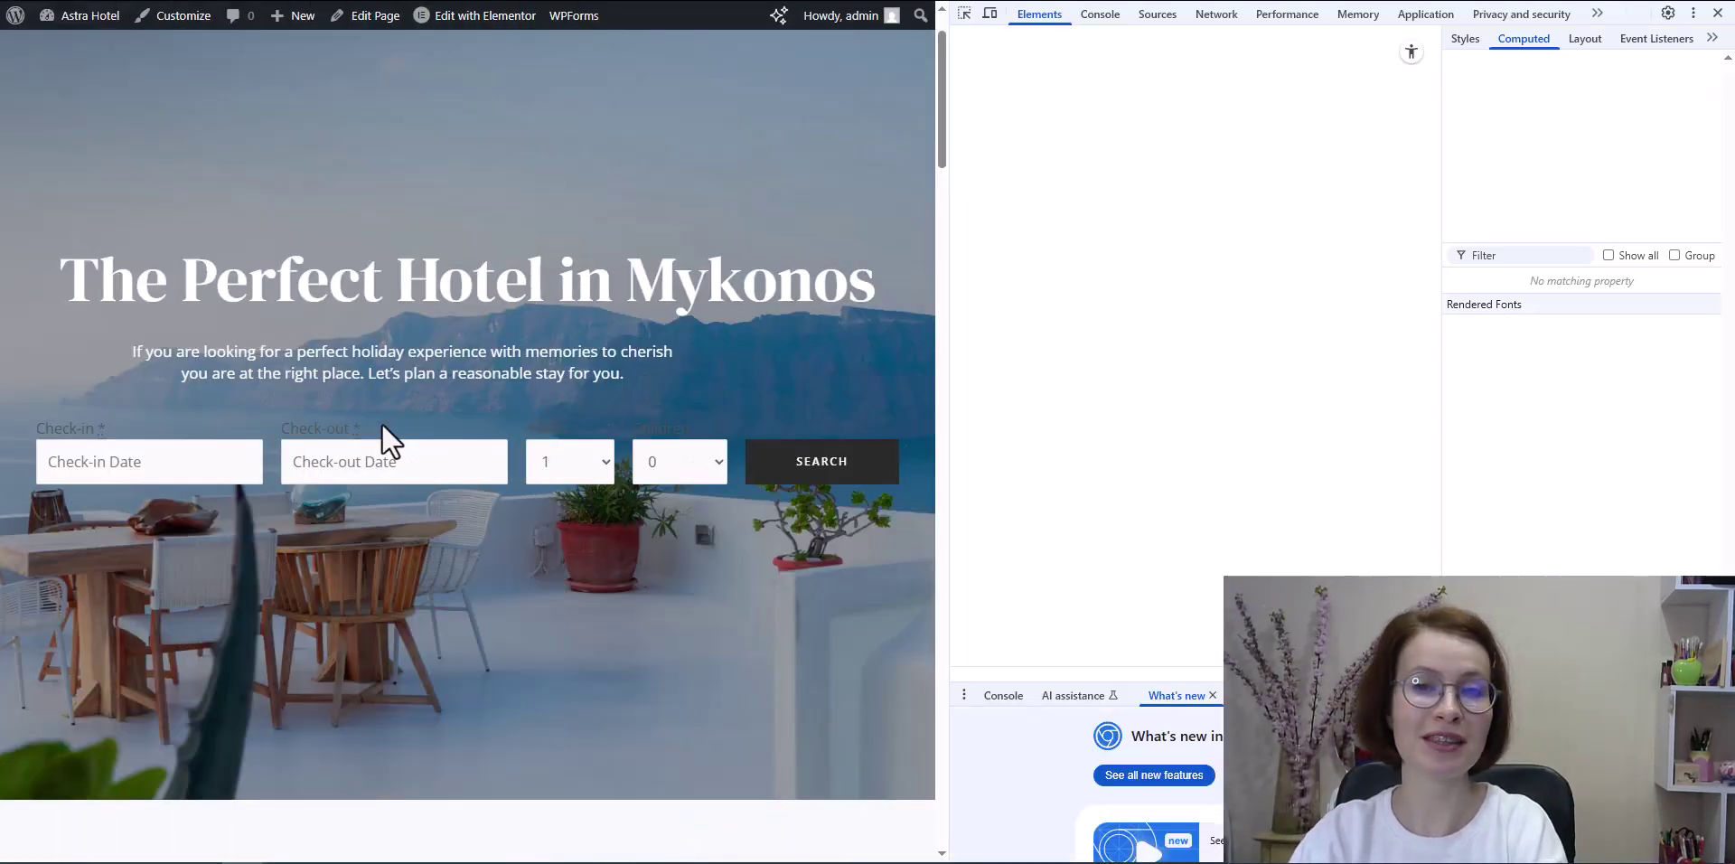
pyautogui.click(964, 13)
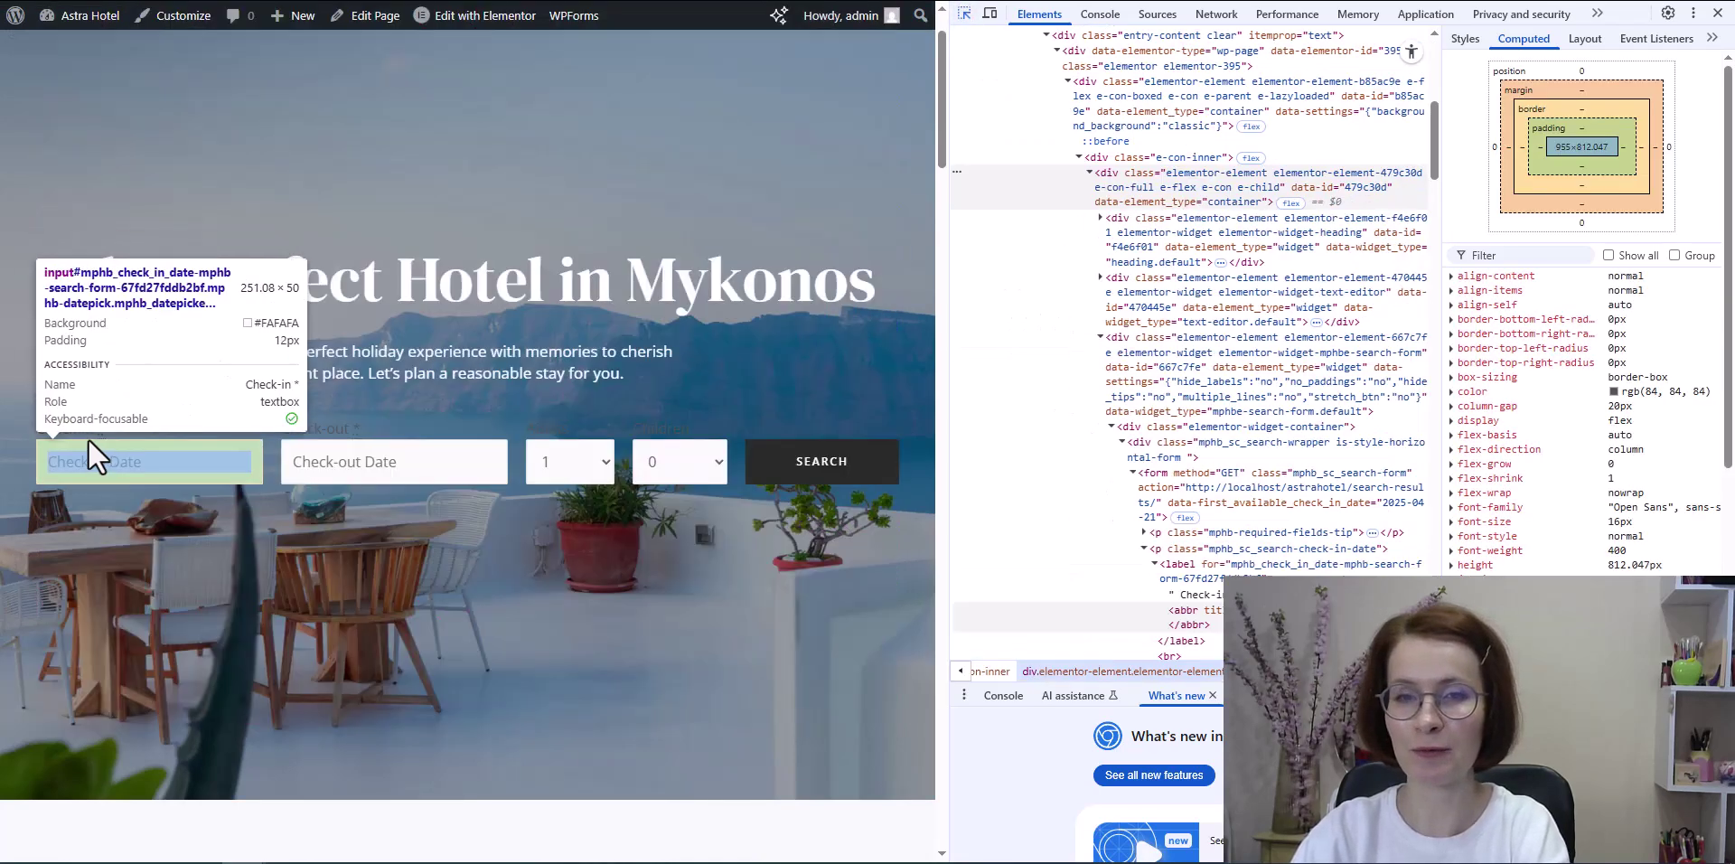
pyautogui.click(84, 430)
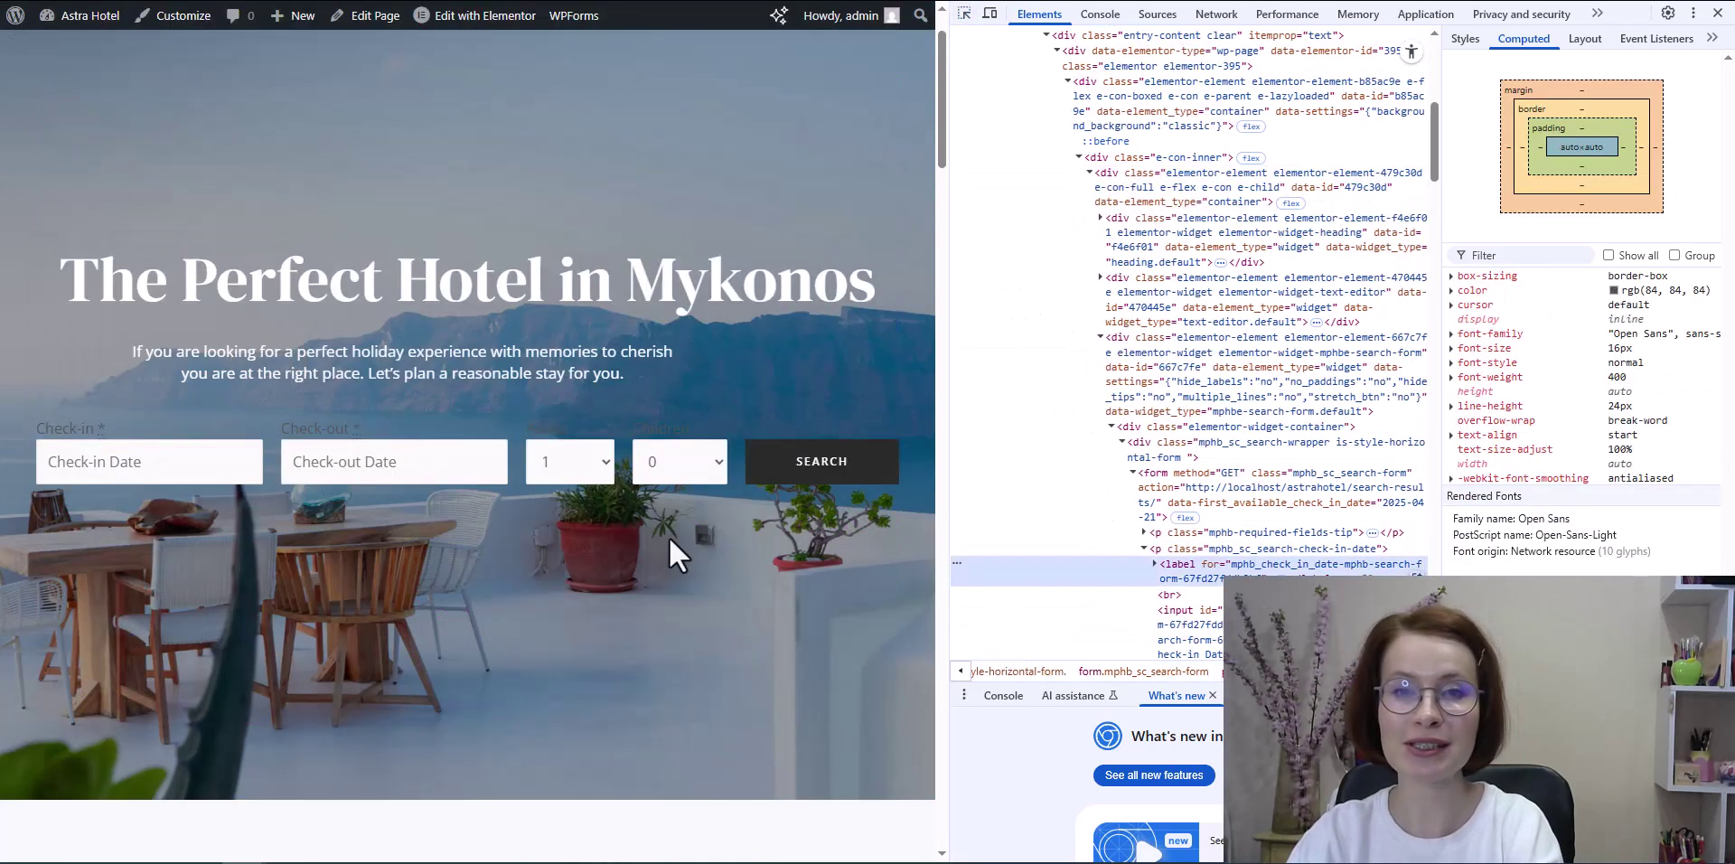
pyautogui.click(1260, 551)
pyautogui.doubleClick(1292, 548)
pyautogui.hotkey('ctrl', 'c')
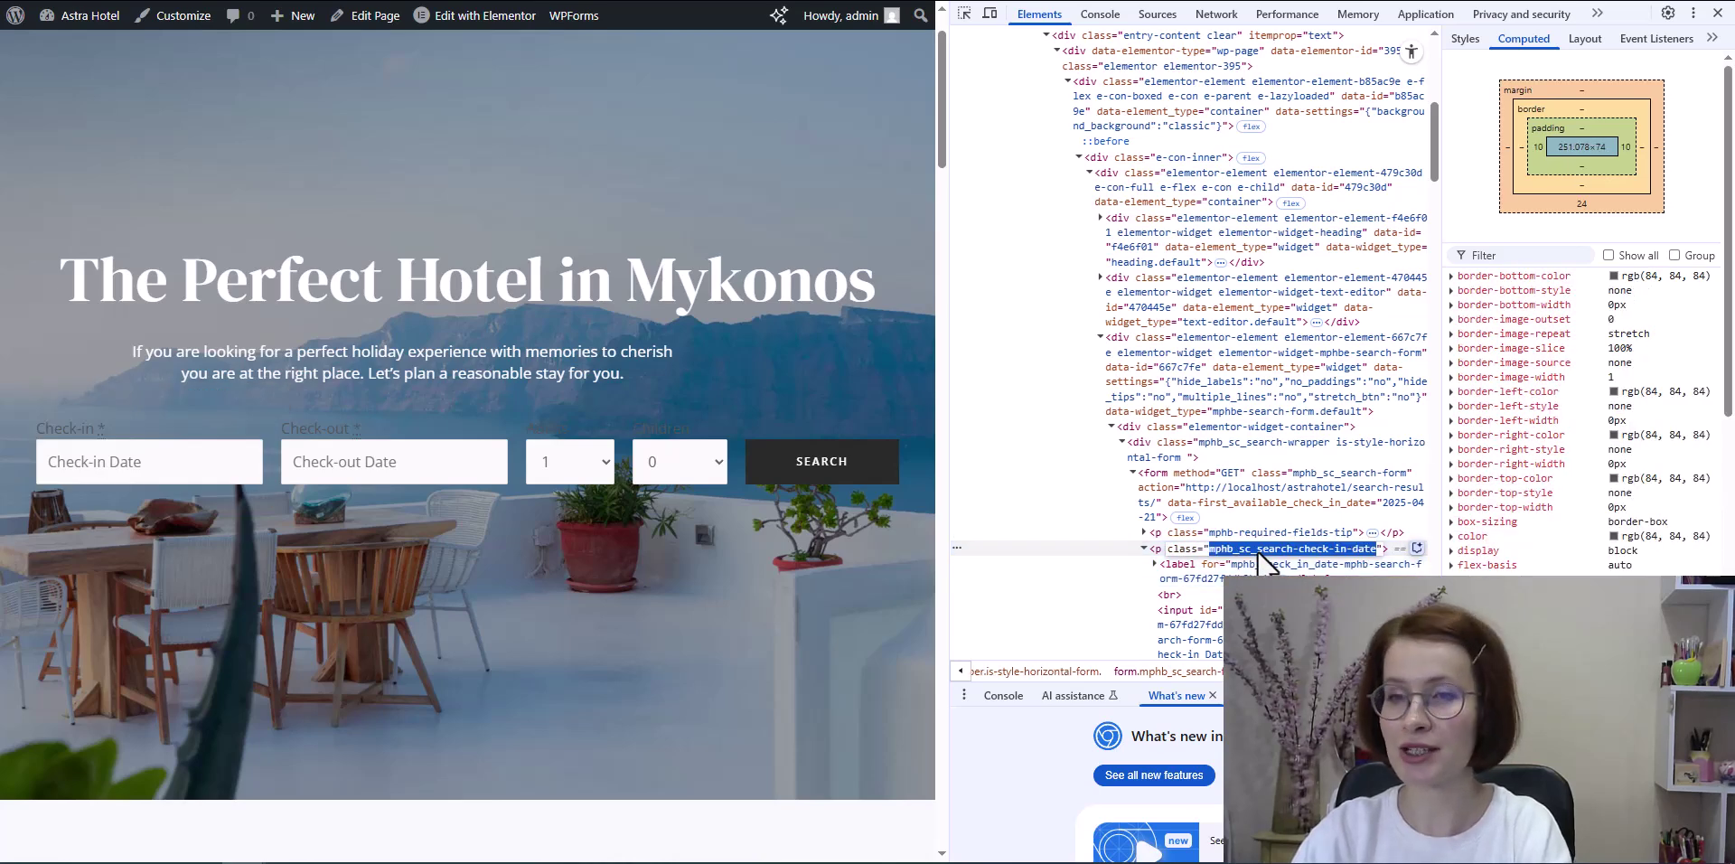
pyautogui.press('F12')
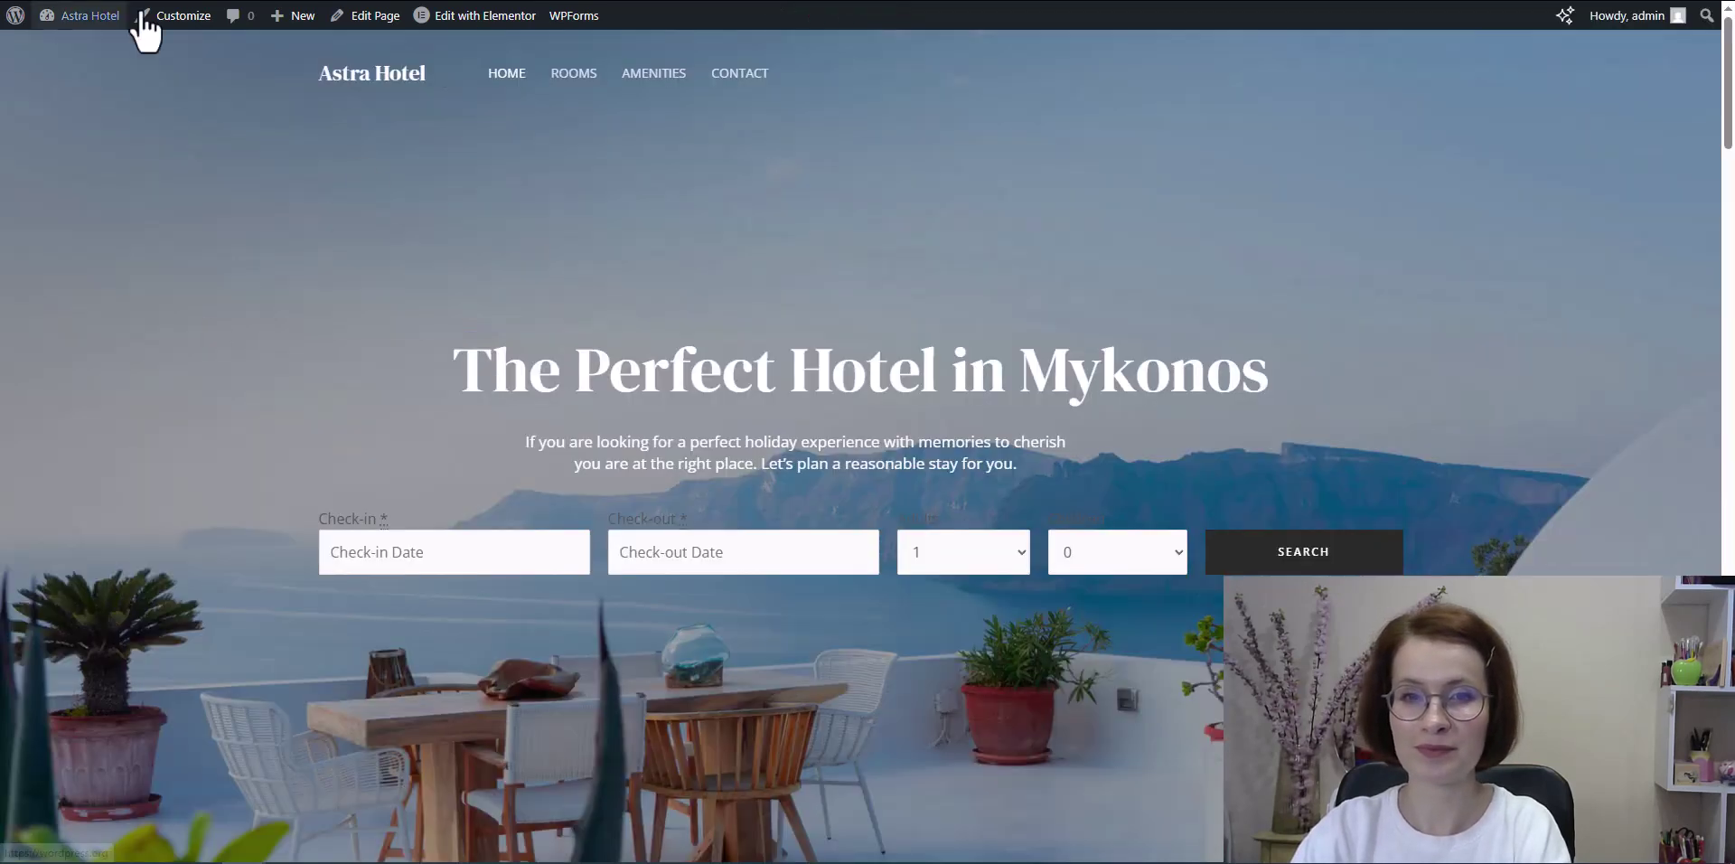
# Step: Add the Additional CSS rule .mphb_sc_search-check-in-date label { color: #fff; }
pyautogui.click(193, 23)
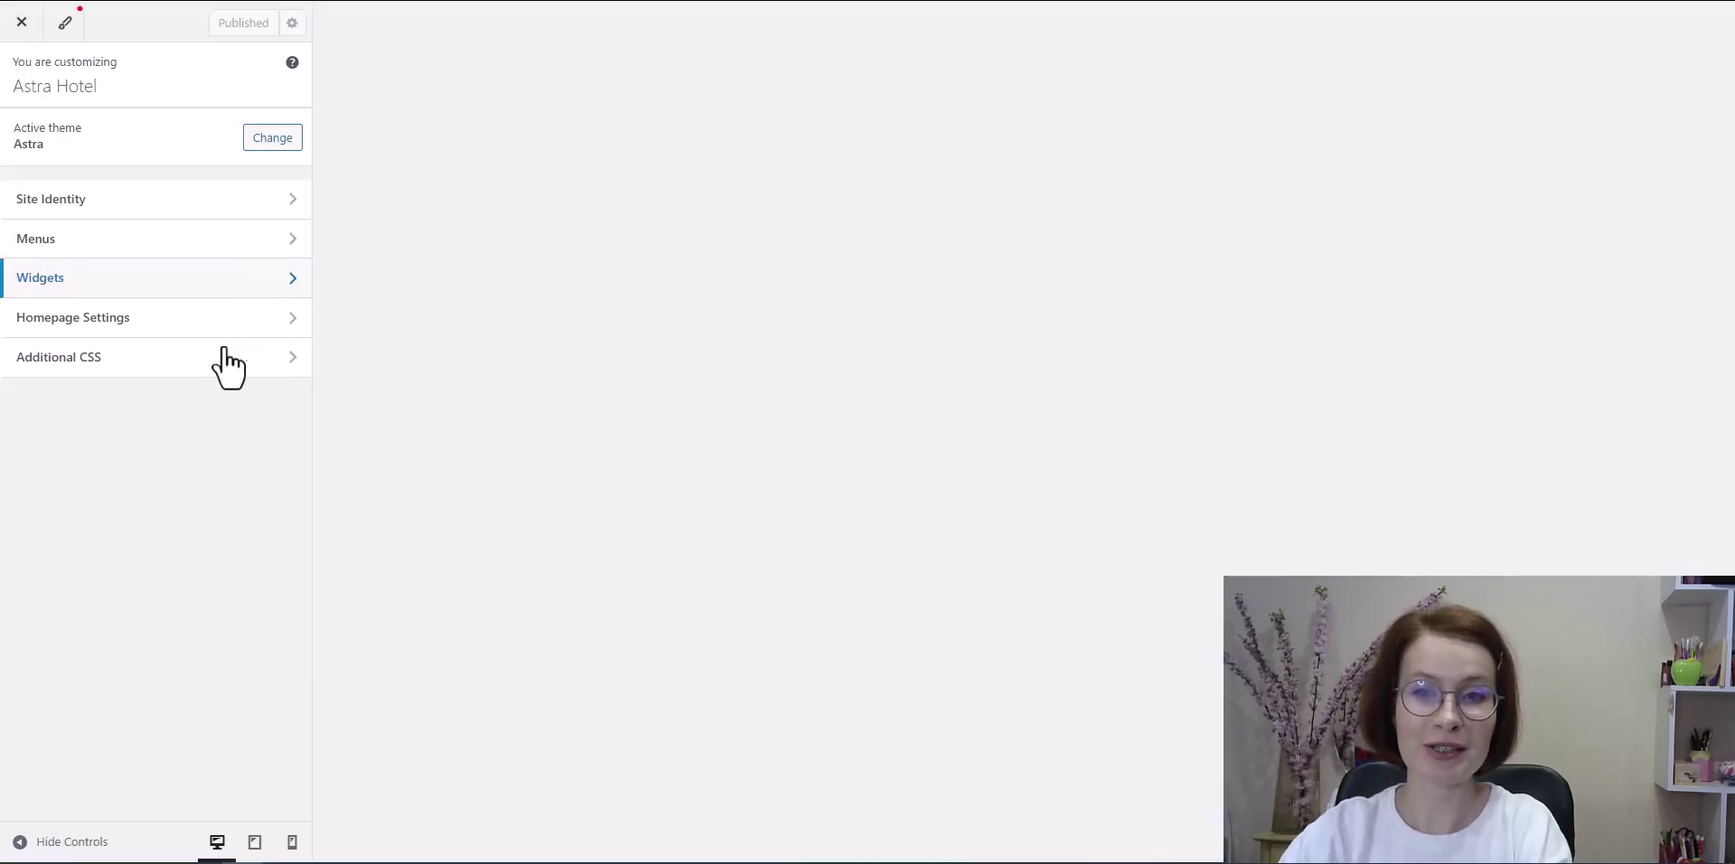
pyautogui.click(200, 369)
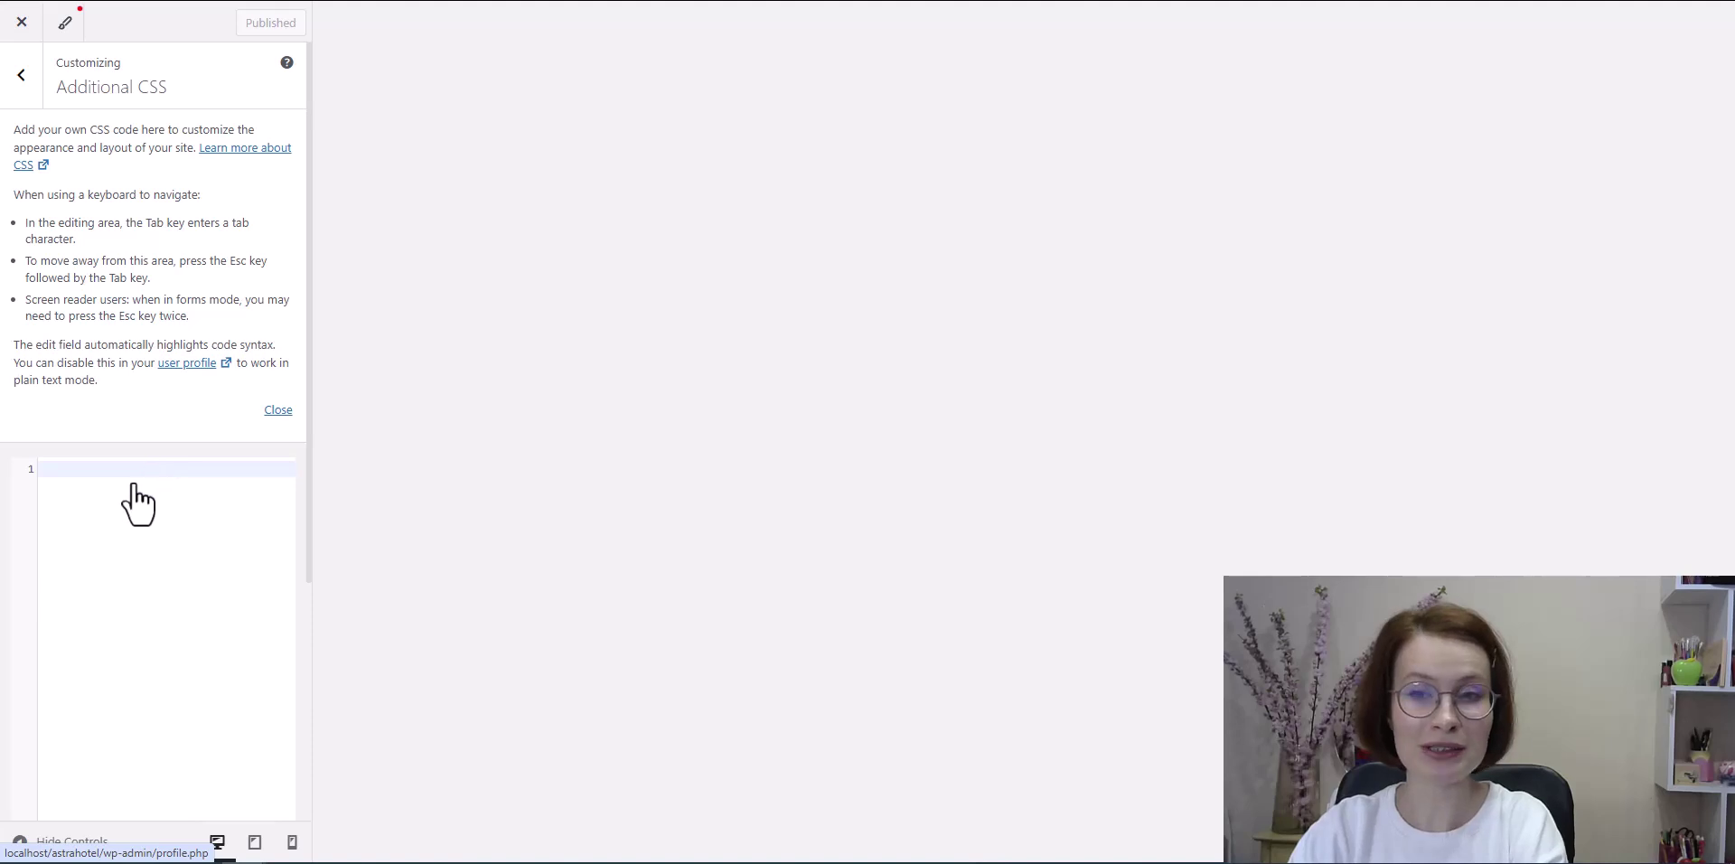
pyautogui.write('.')
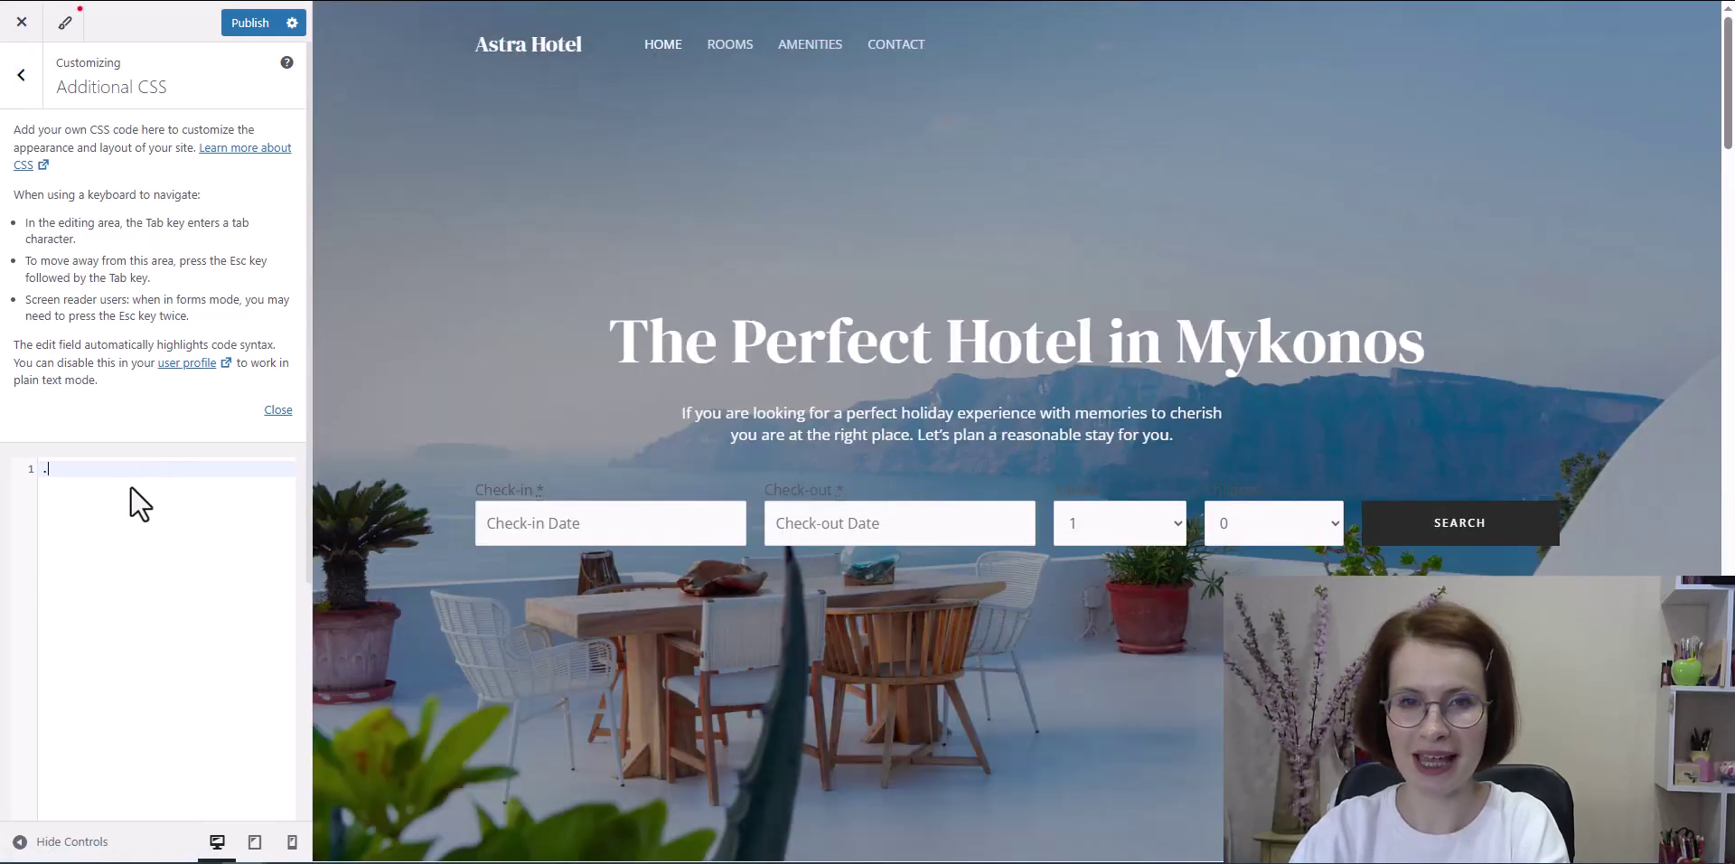
pyautogui.hotkey('ctrl', 'v')
pyautogui.write('labe')
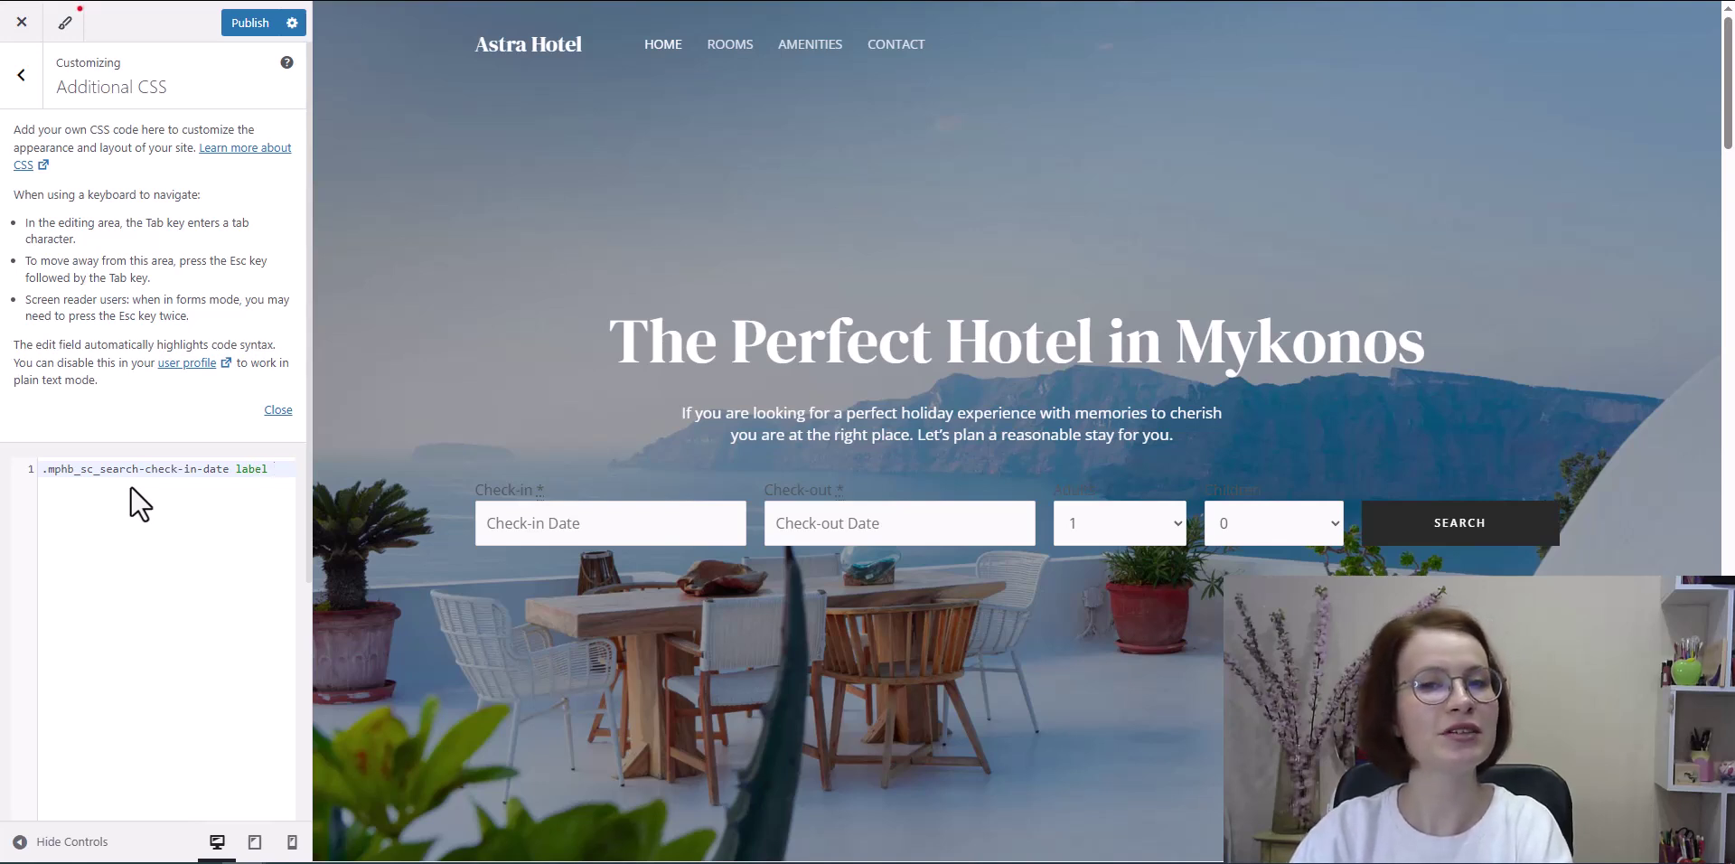
pyautogui.write('l {')
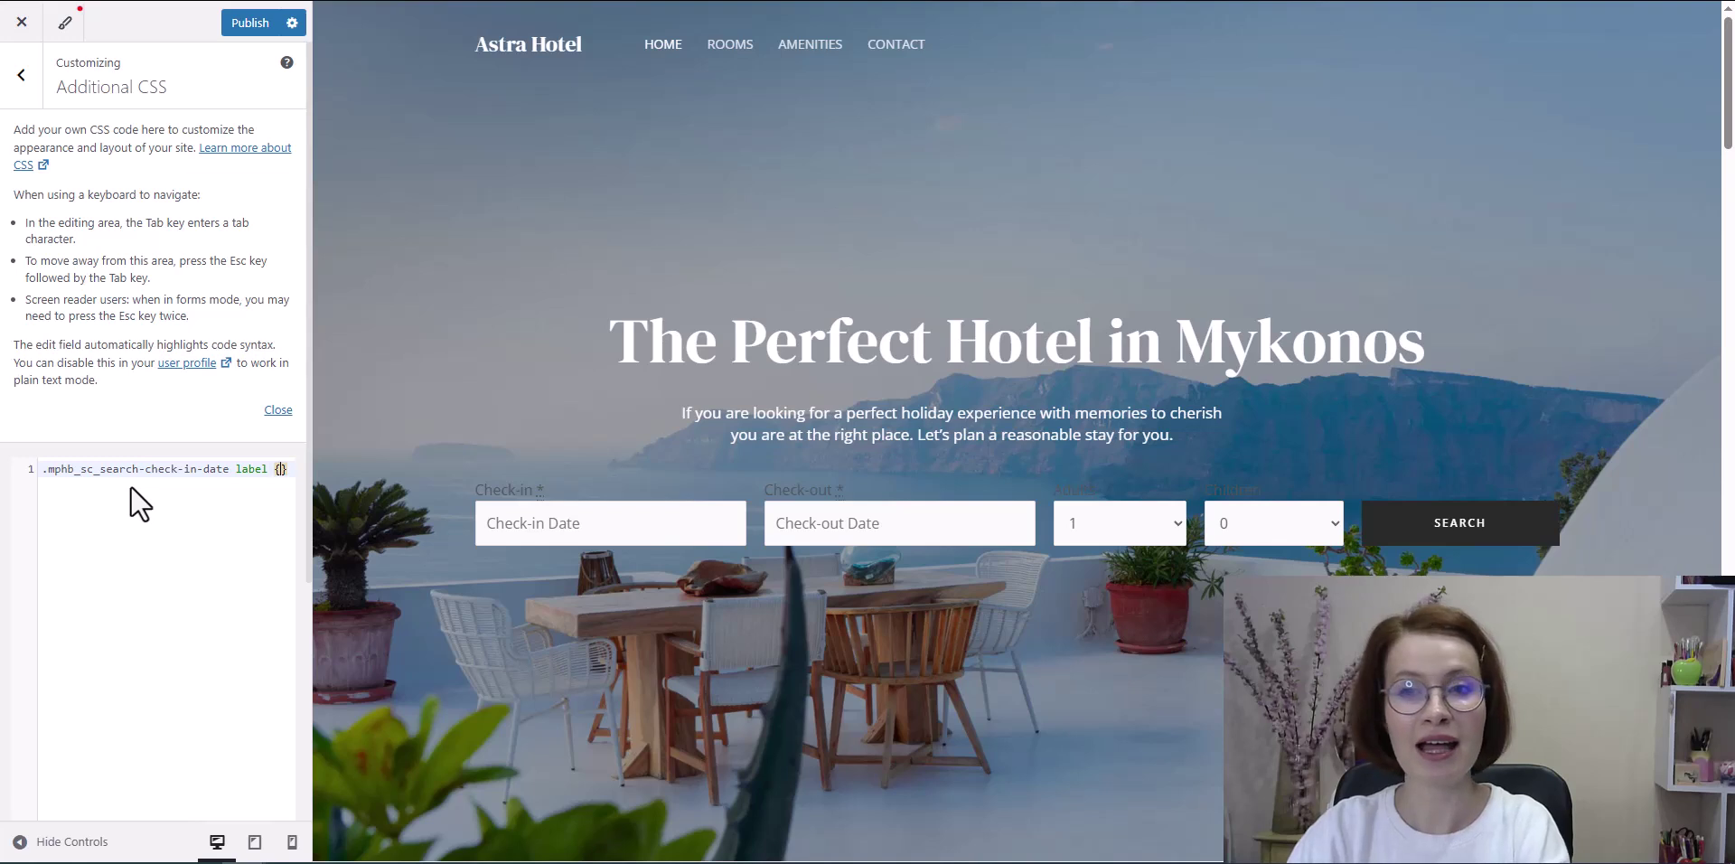
pyautogui.press('Return')
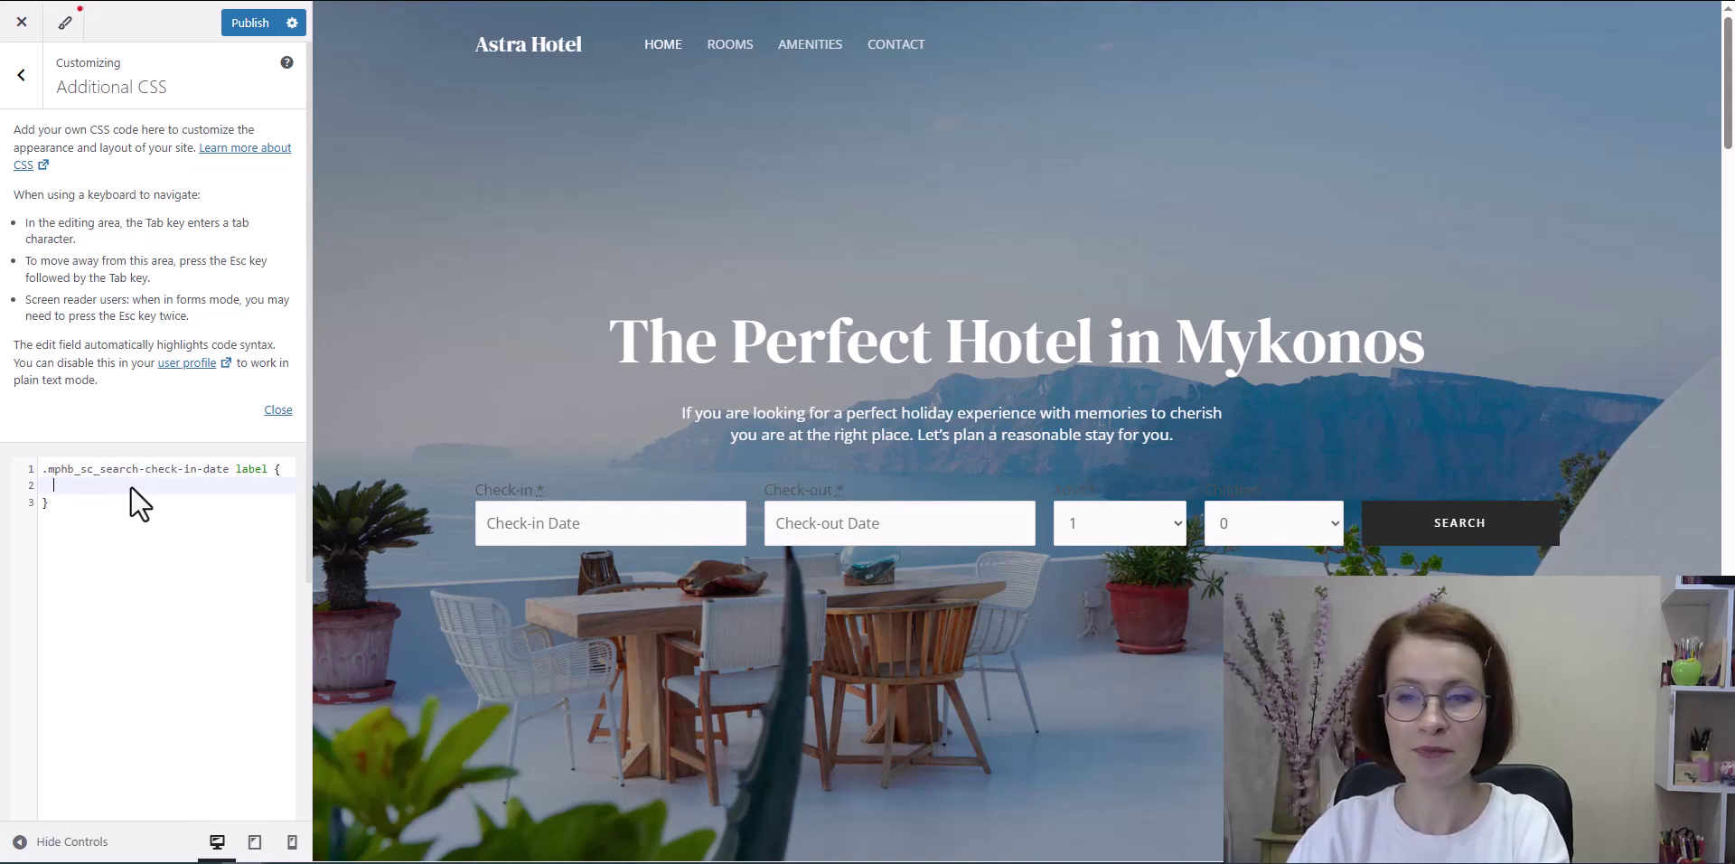
pyautogui.write('color')
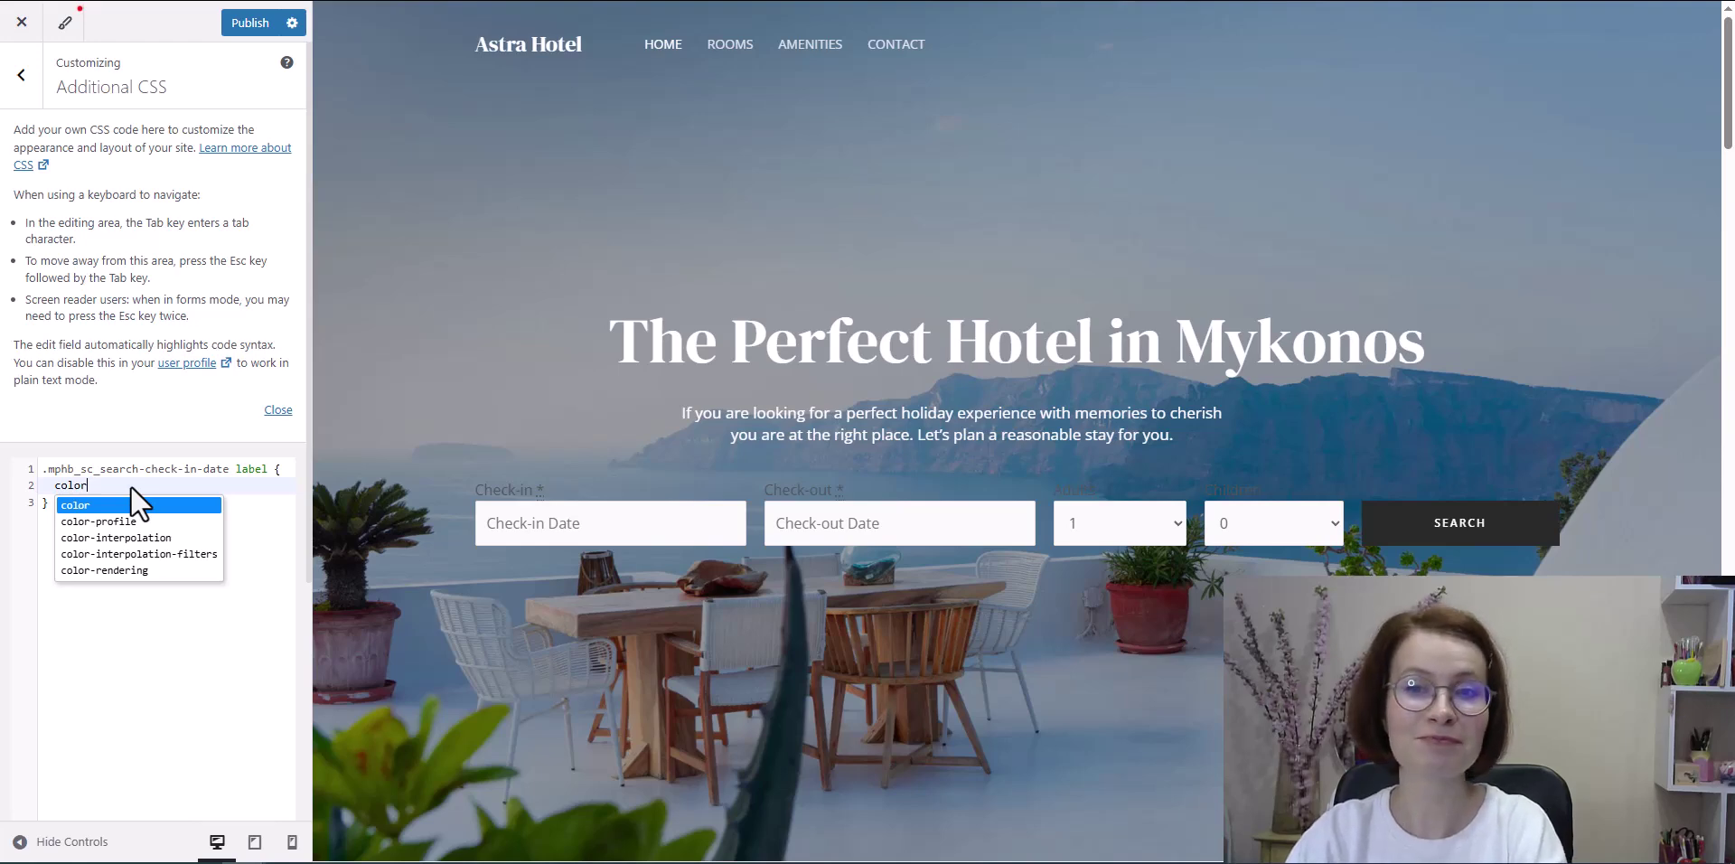
pyautogui.write(': #')
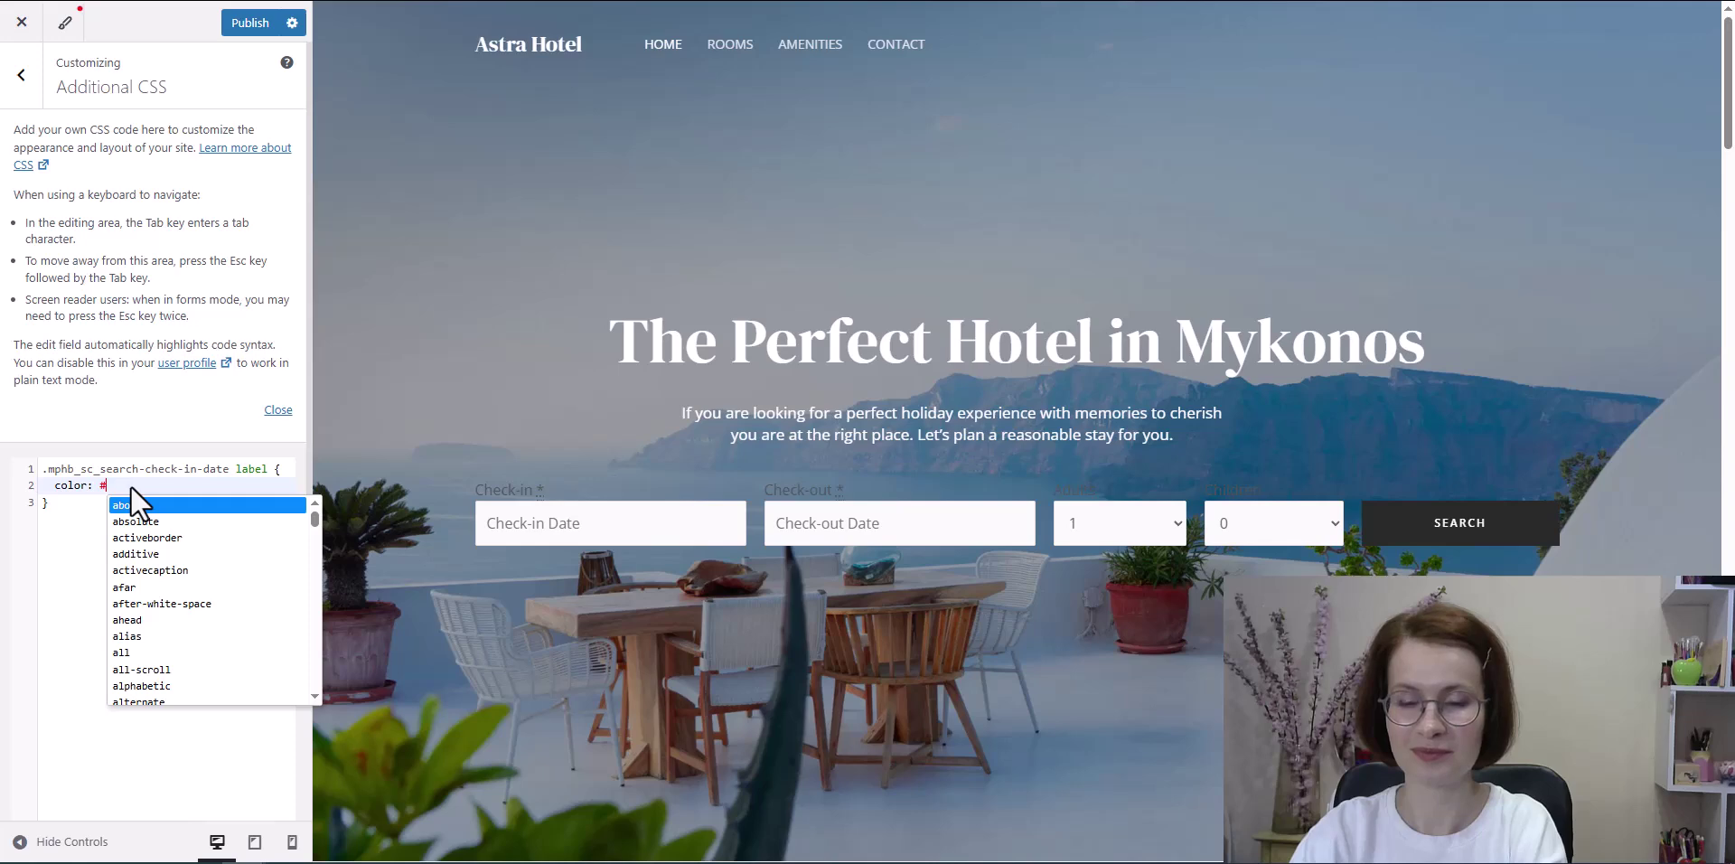
pyautogui.write('fff;')
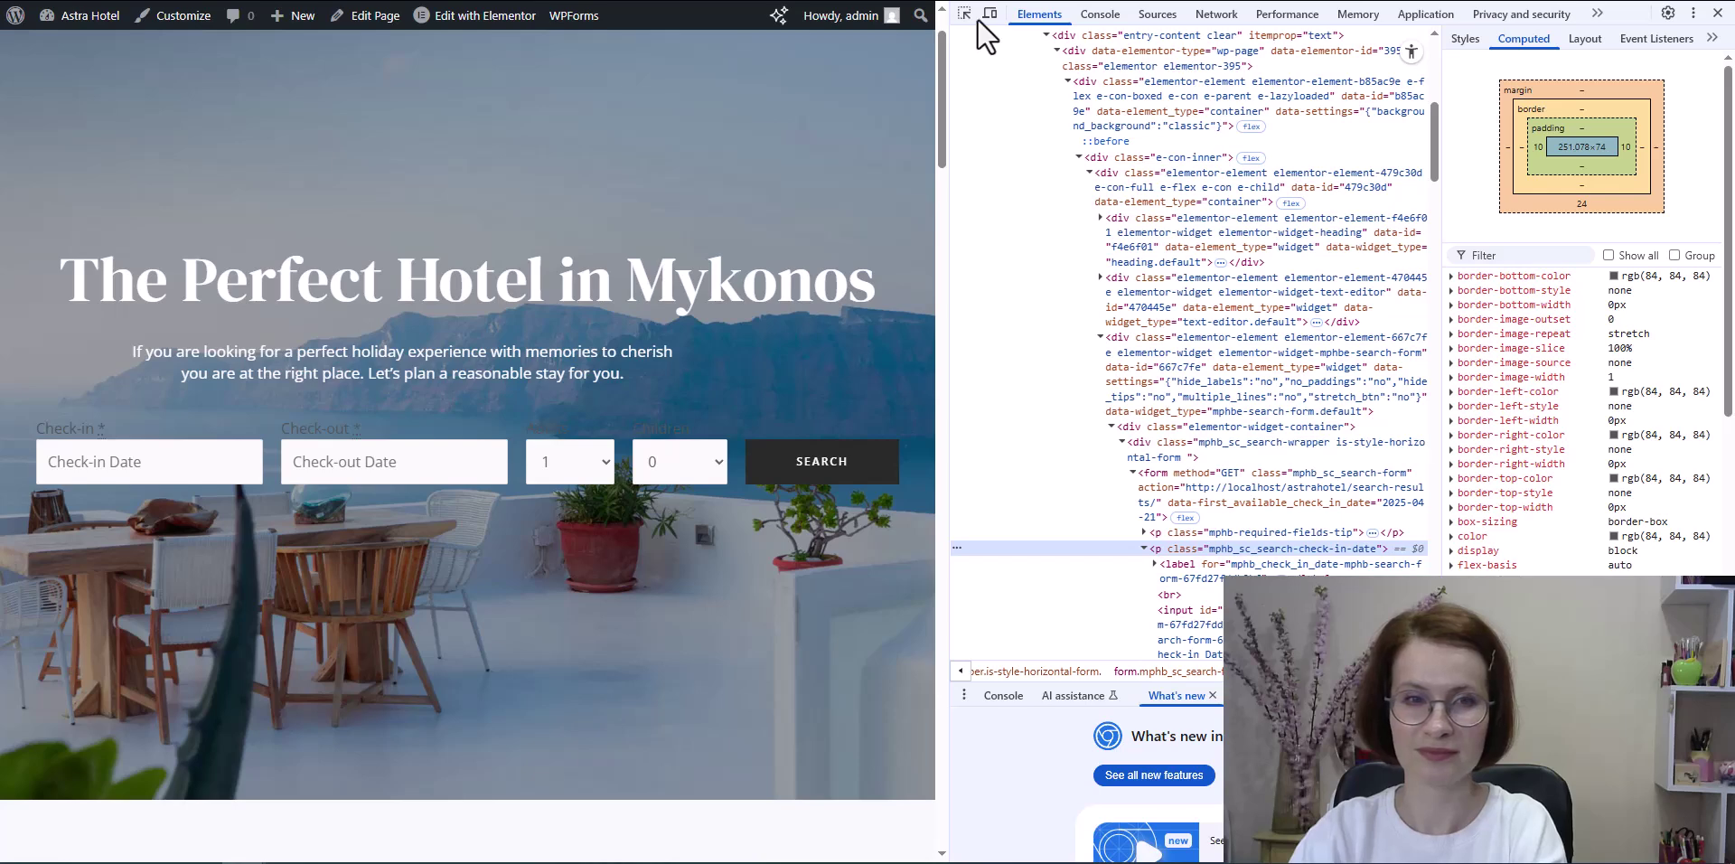
pyautogui.click(964, 12)
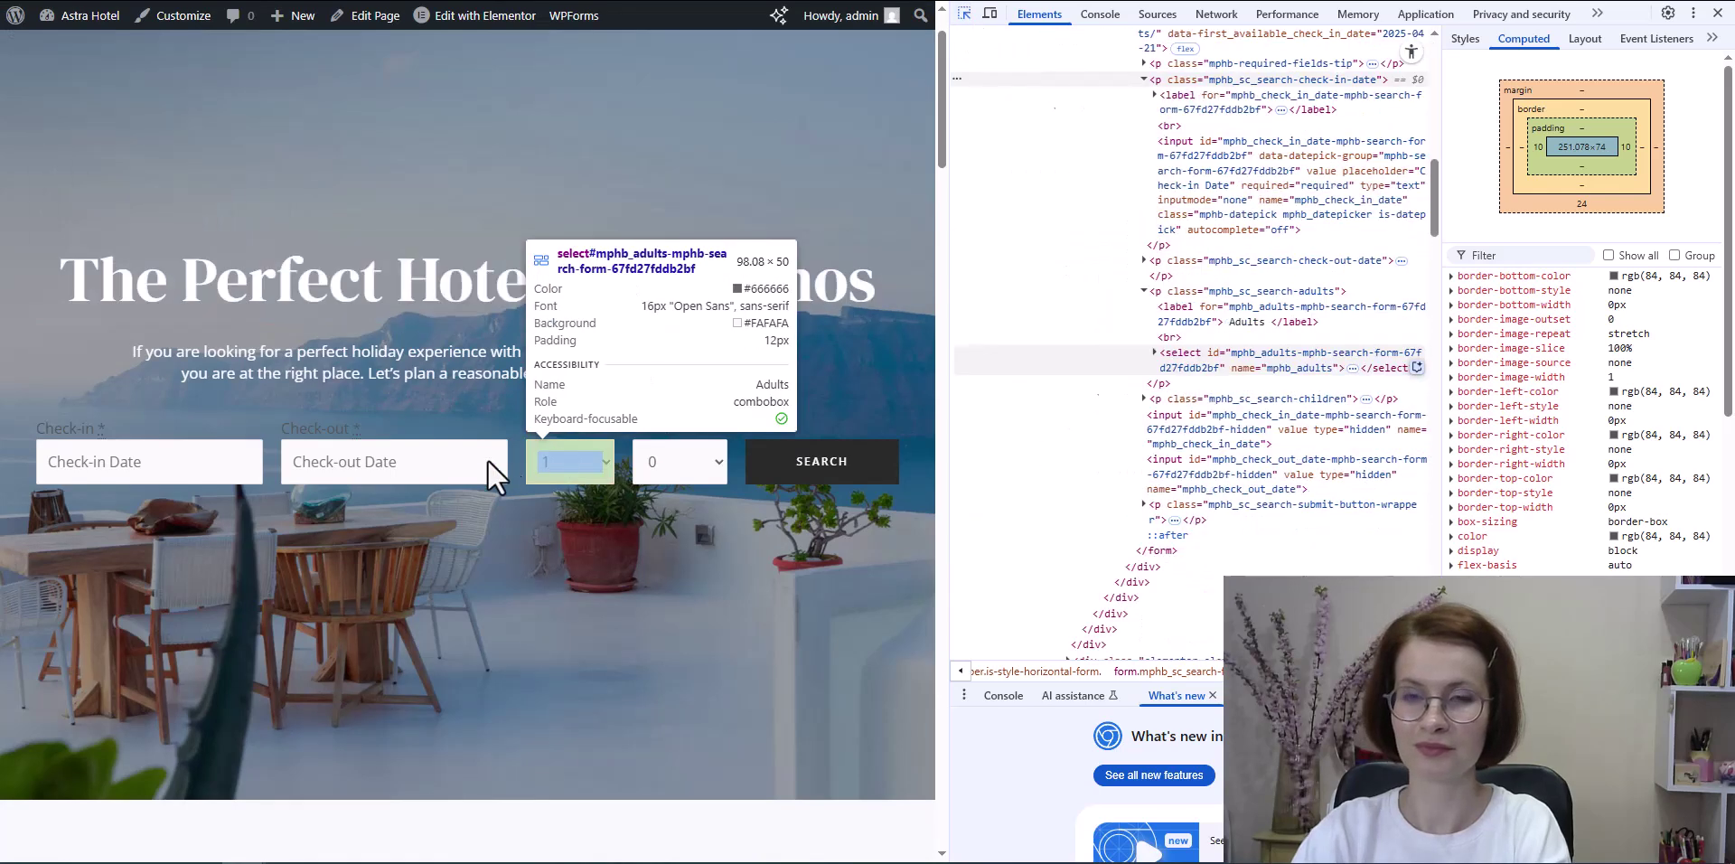
# Step: Copy the Check-out field's wrapper class name from the inspector
pyautogui.click(372, 442)
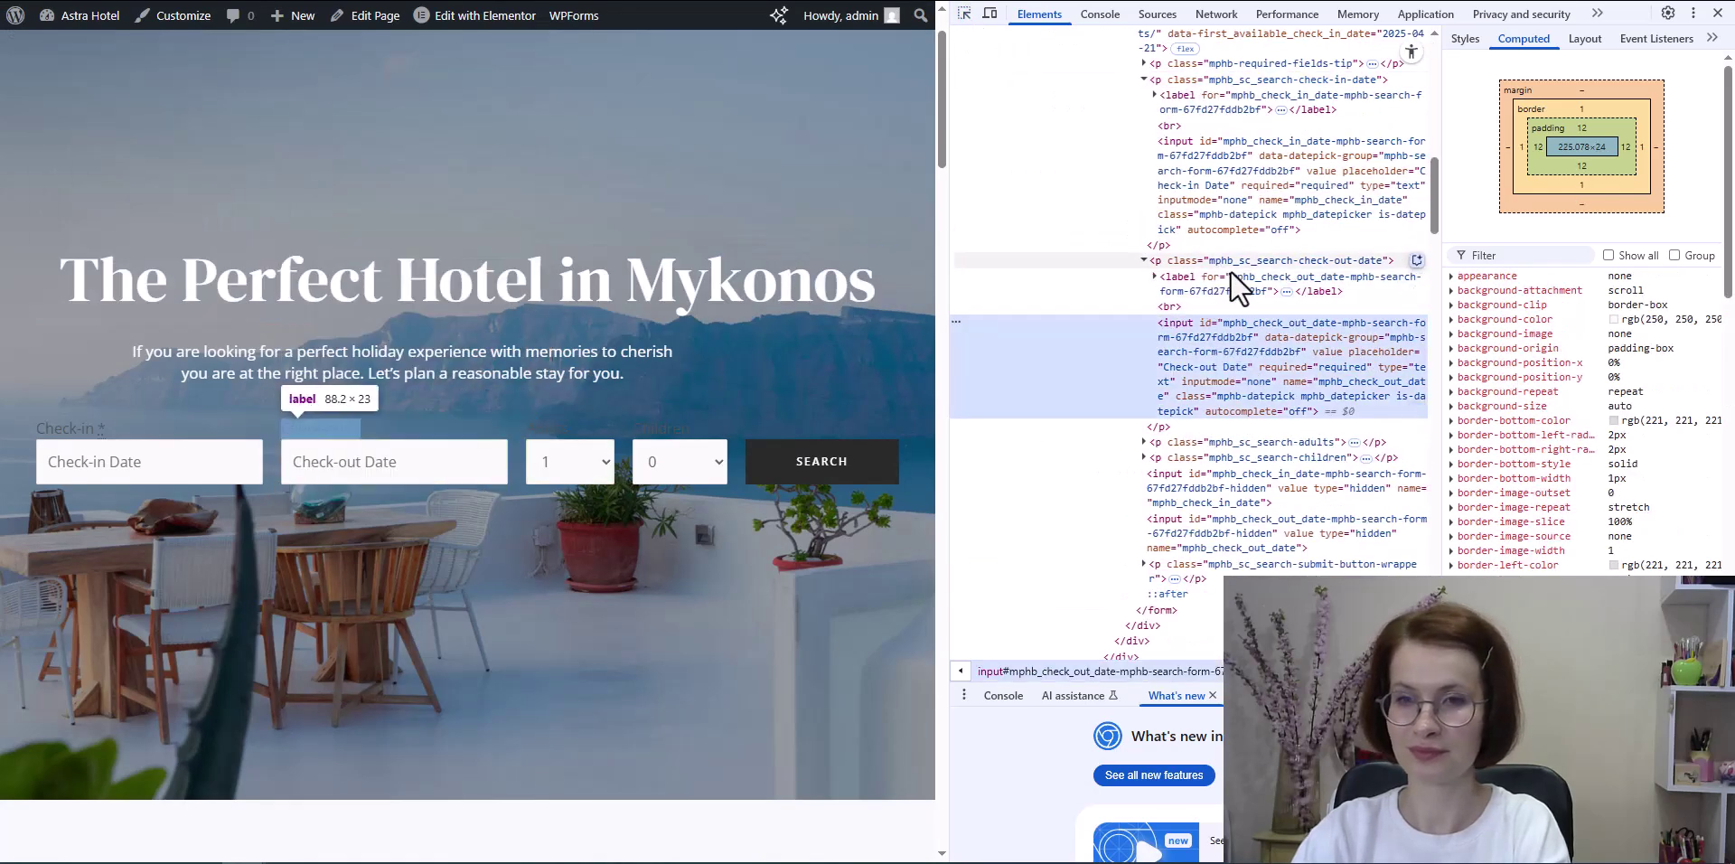
pyautogui.click(1258, 264)
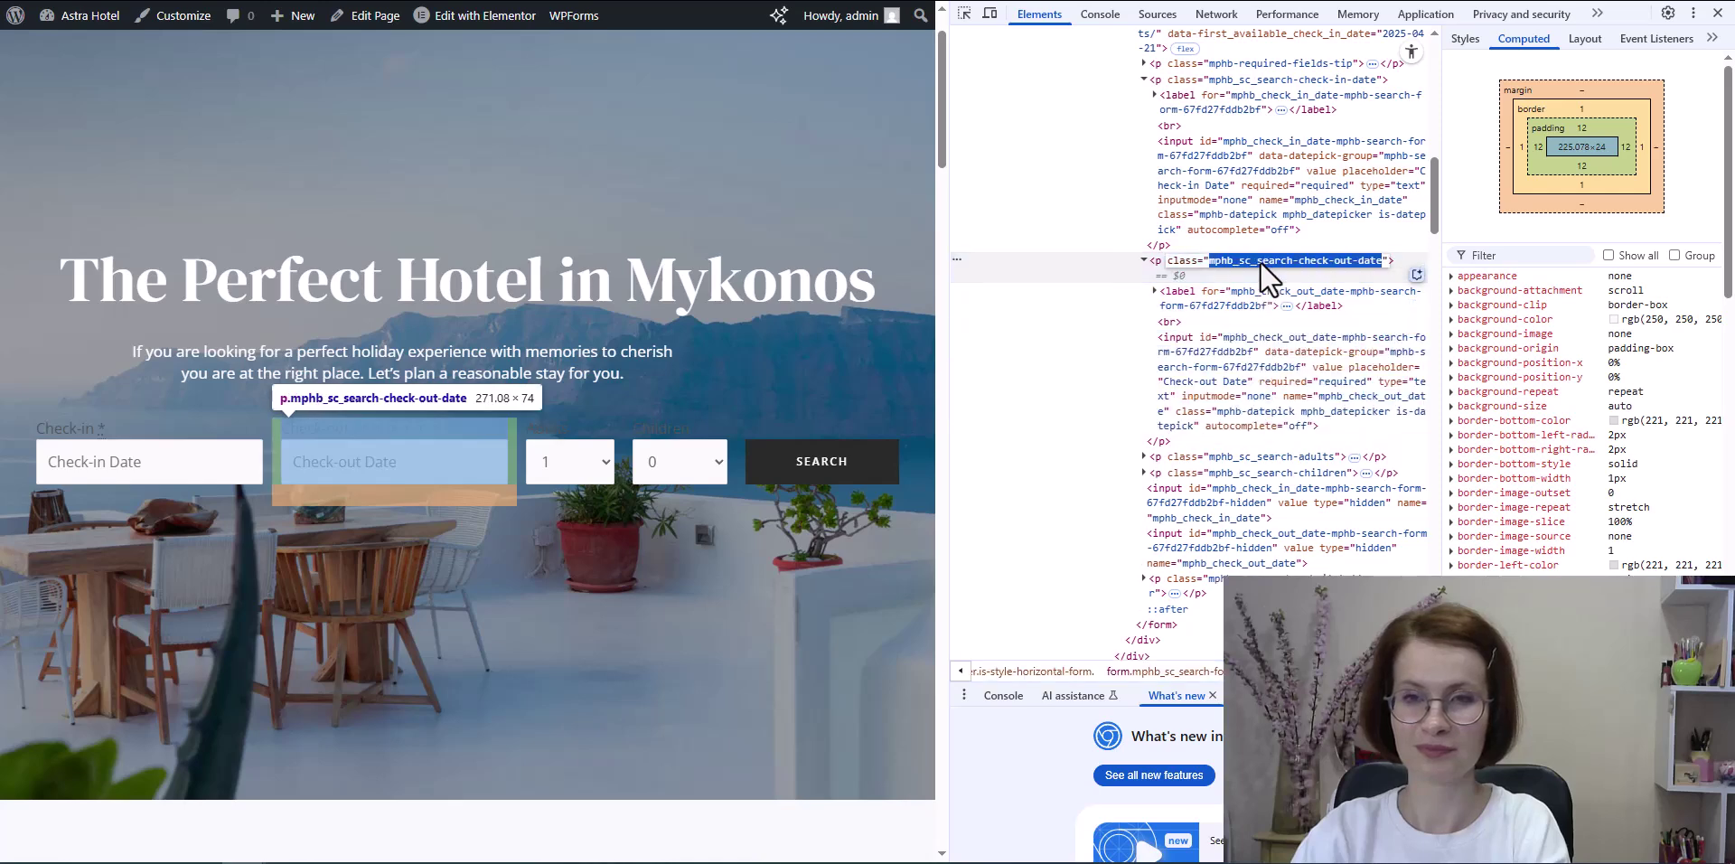
pyautogui.doubleClick(1256, 262)
pyautogui.tripleClick(1216, 263)
pyautogui.click(1223, 260)
pyautogui.doubleClick(1238, 260)
pyautogui.click(1225, 259)
pyautogui.moveTo(1212, 260); pyautogui.dragTo(1383, 264)
pyautogui.hotkey('ctrl', 'c')
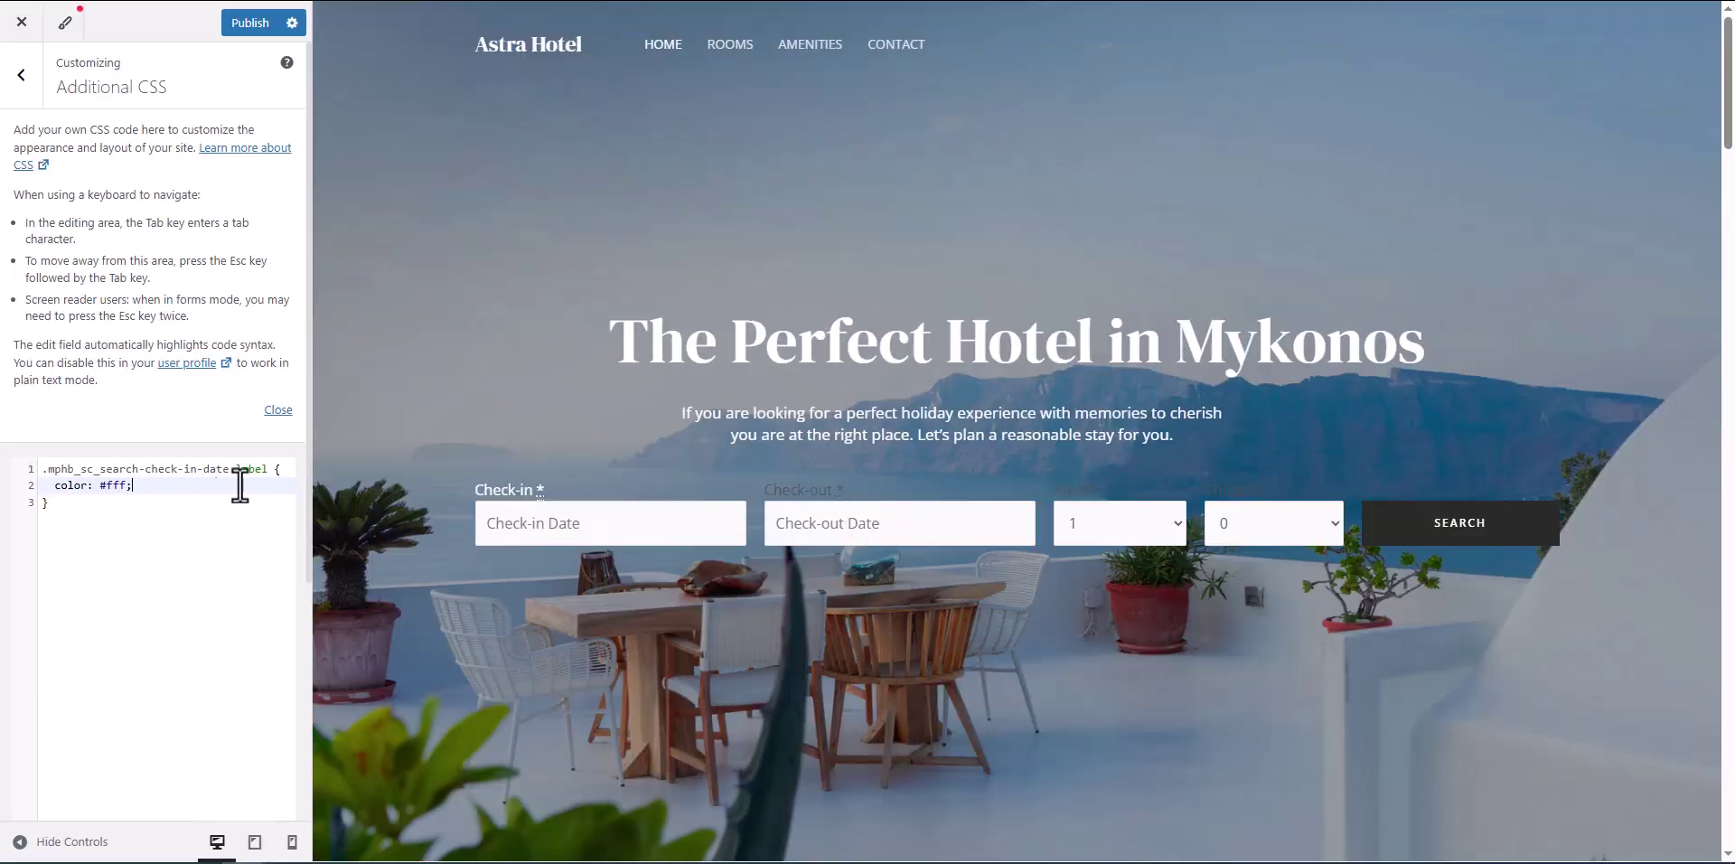
# Step: Add the Check-out wrapper's 'label' selector to the white-label CSS rule
pyautogui.click(264, 467)
pyautogui.write(',')
pyautogui.press('Return')
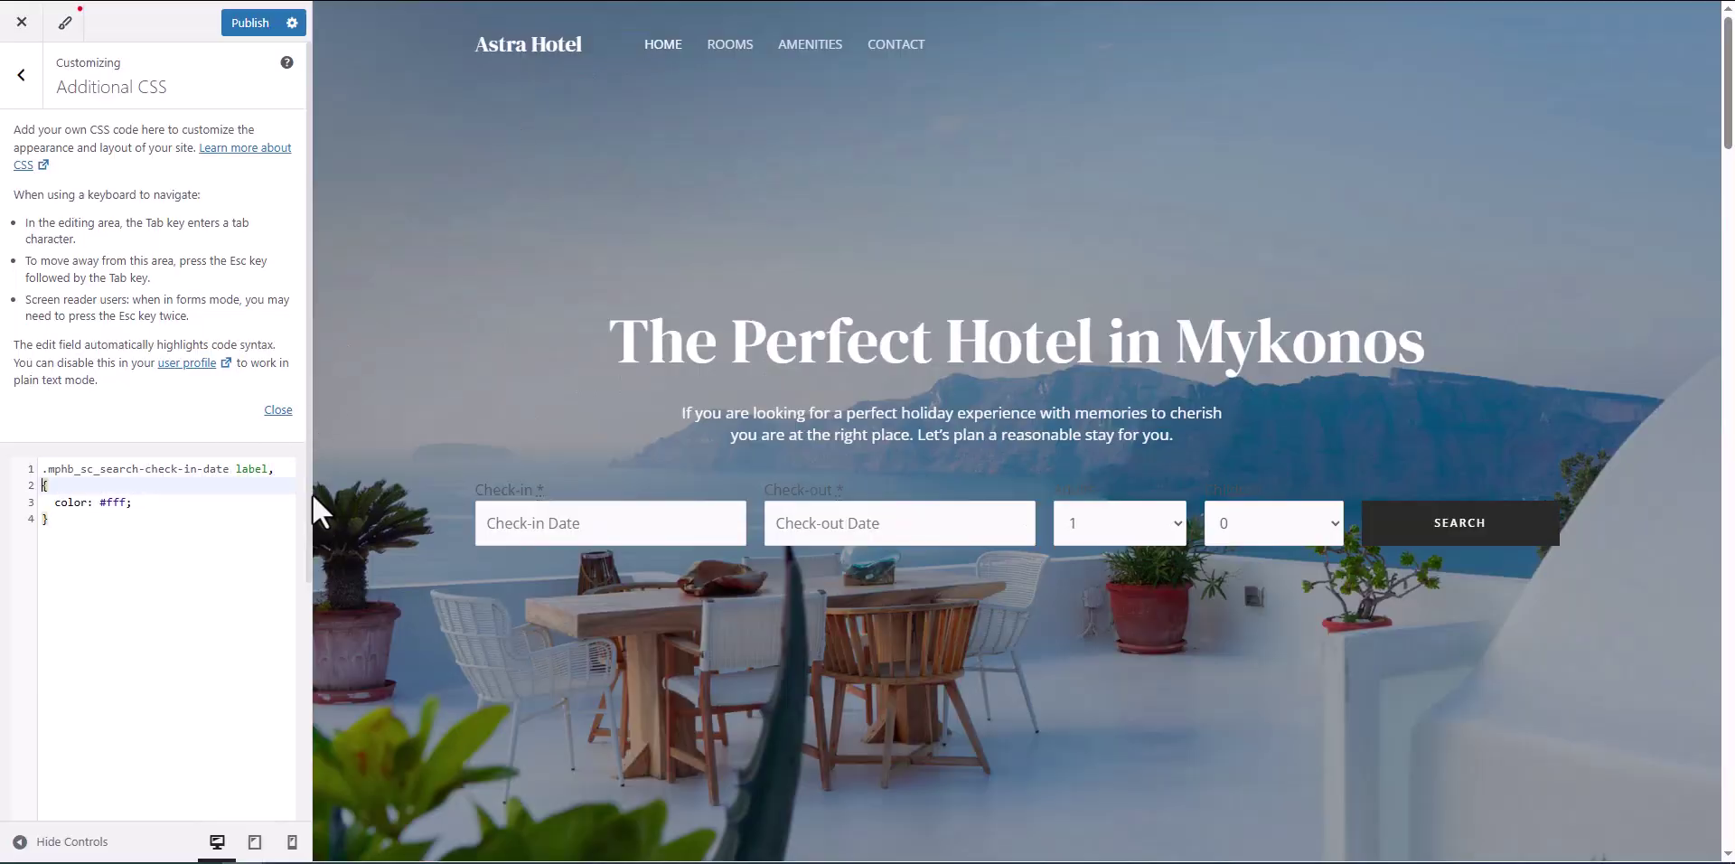
pyautogui.write('.')
pyautogui.hotkey('ctrl', 'v')
pyautogui.write('label,')
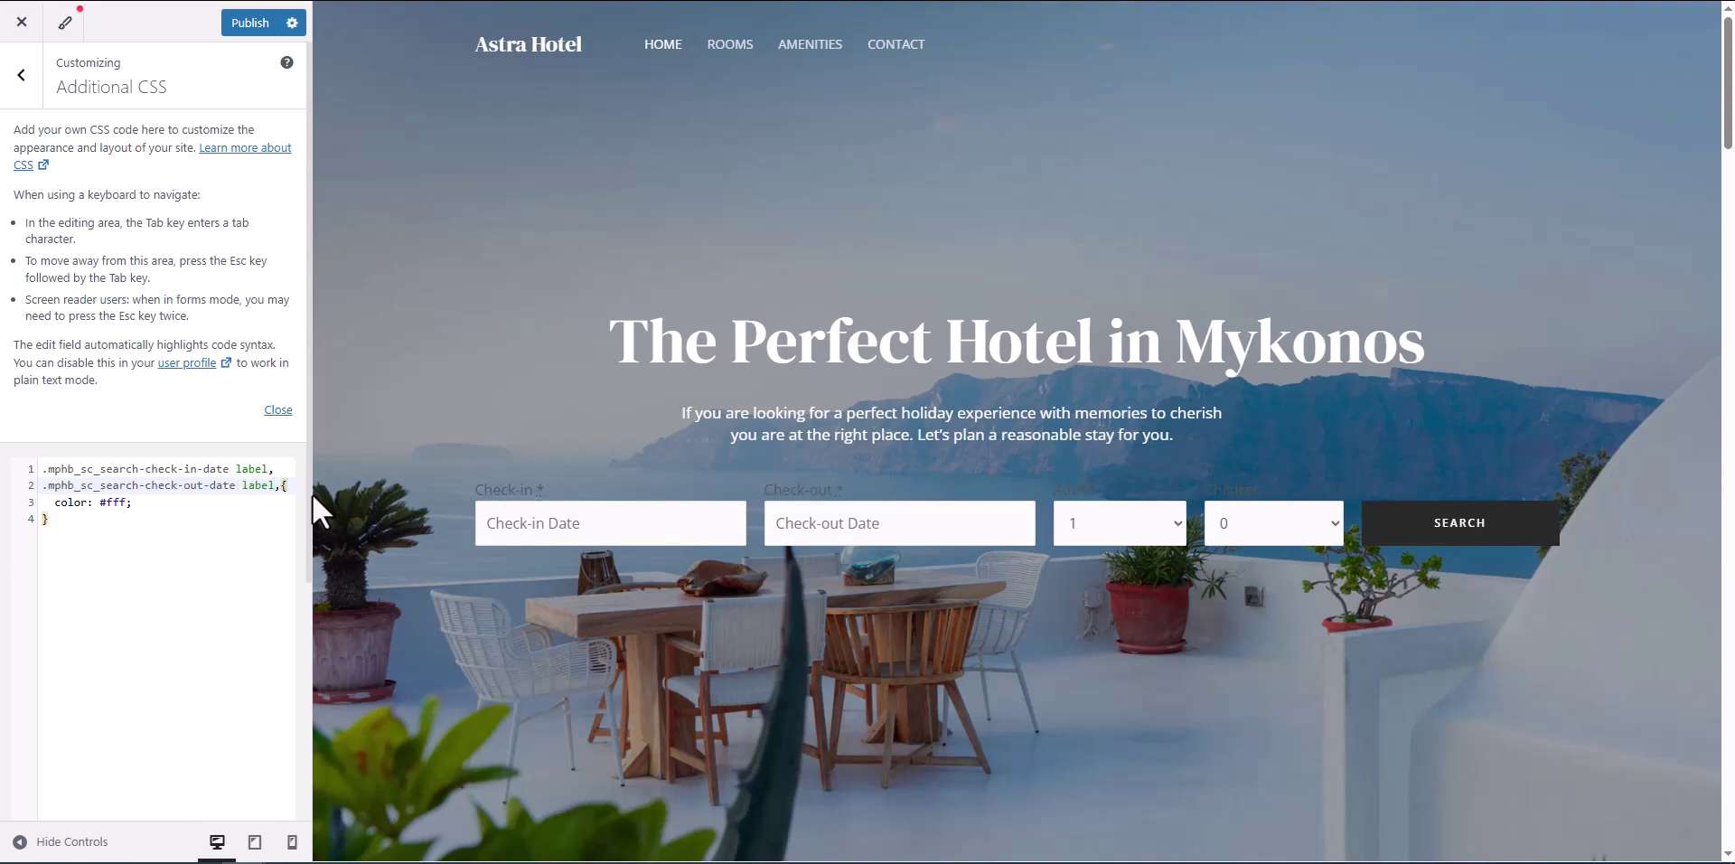
pyautogui.press('Return')
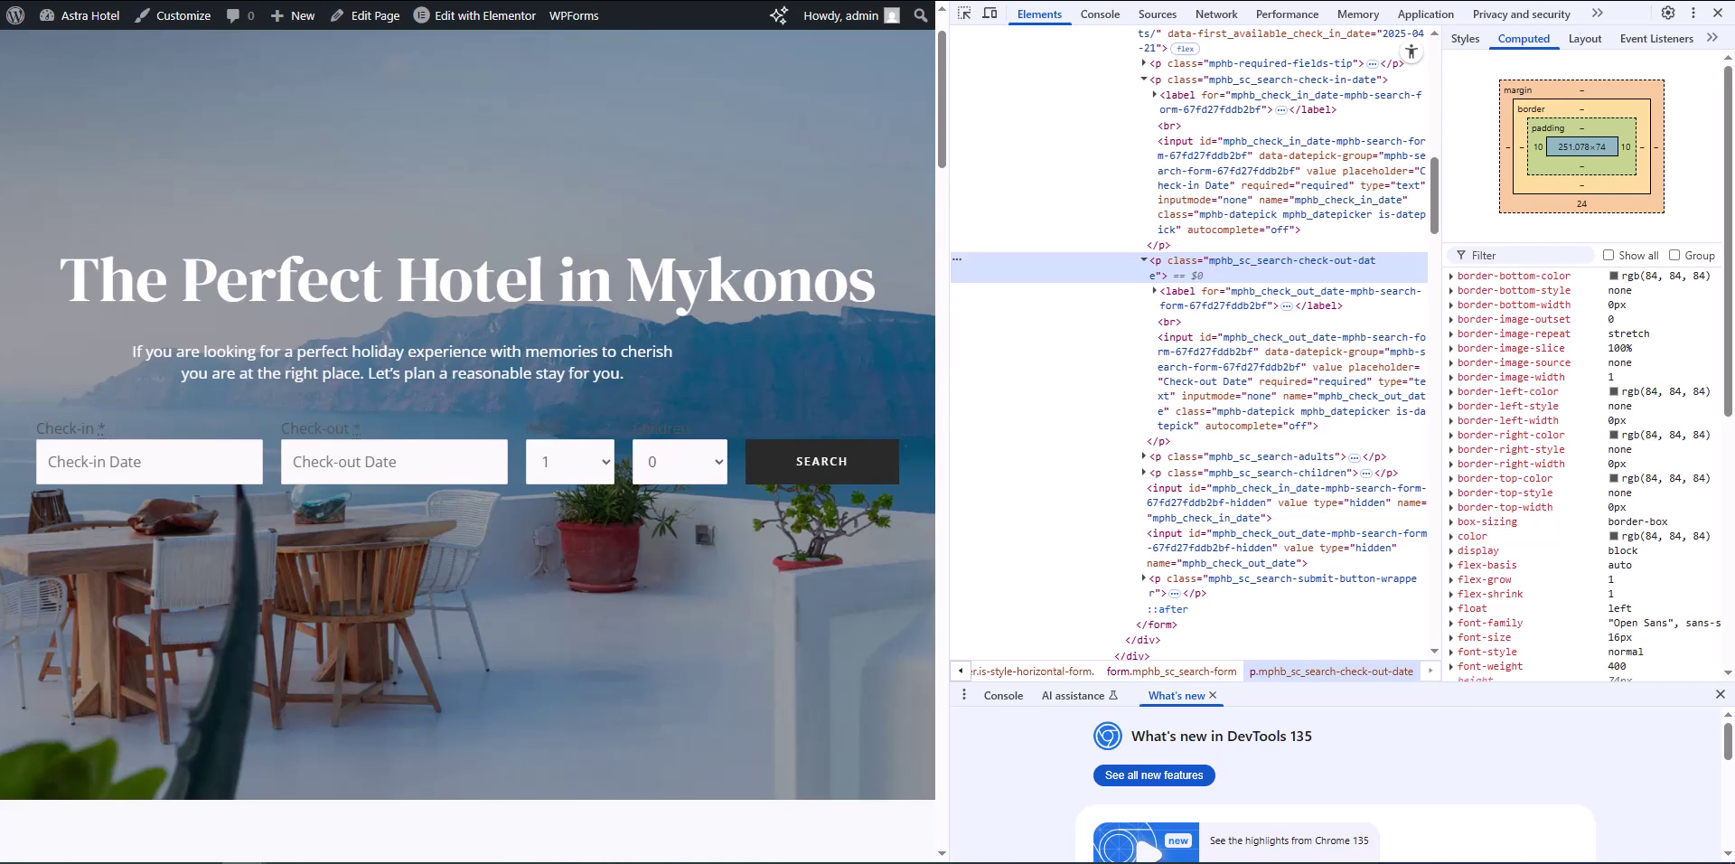
# Step: Add the Adults wrapper's class selector to the CSS rule
pyautogui.click(964, 13)
pyautogui.click(562, 432)
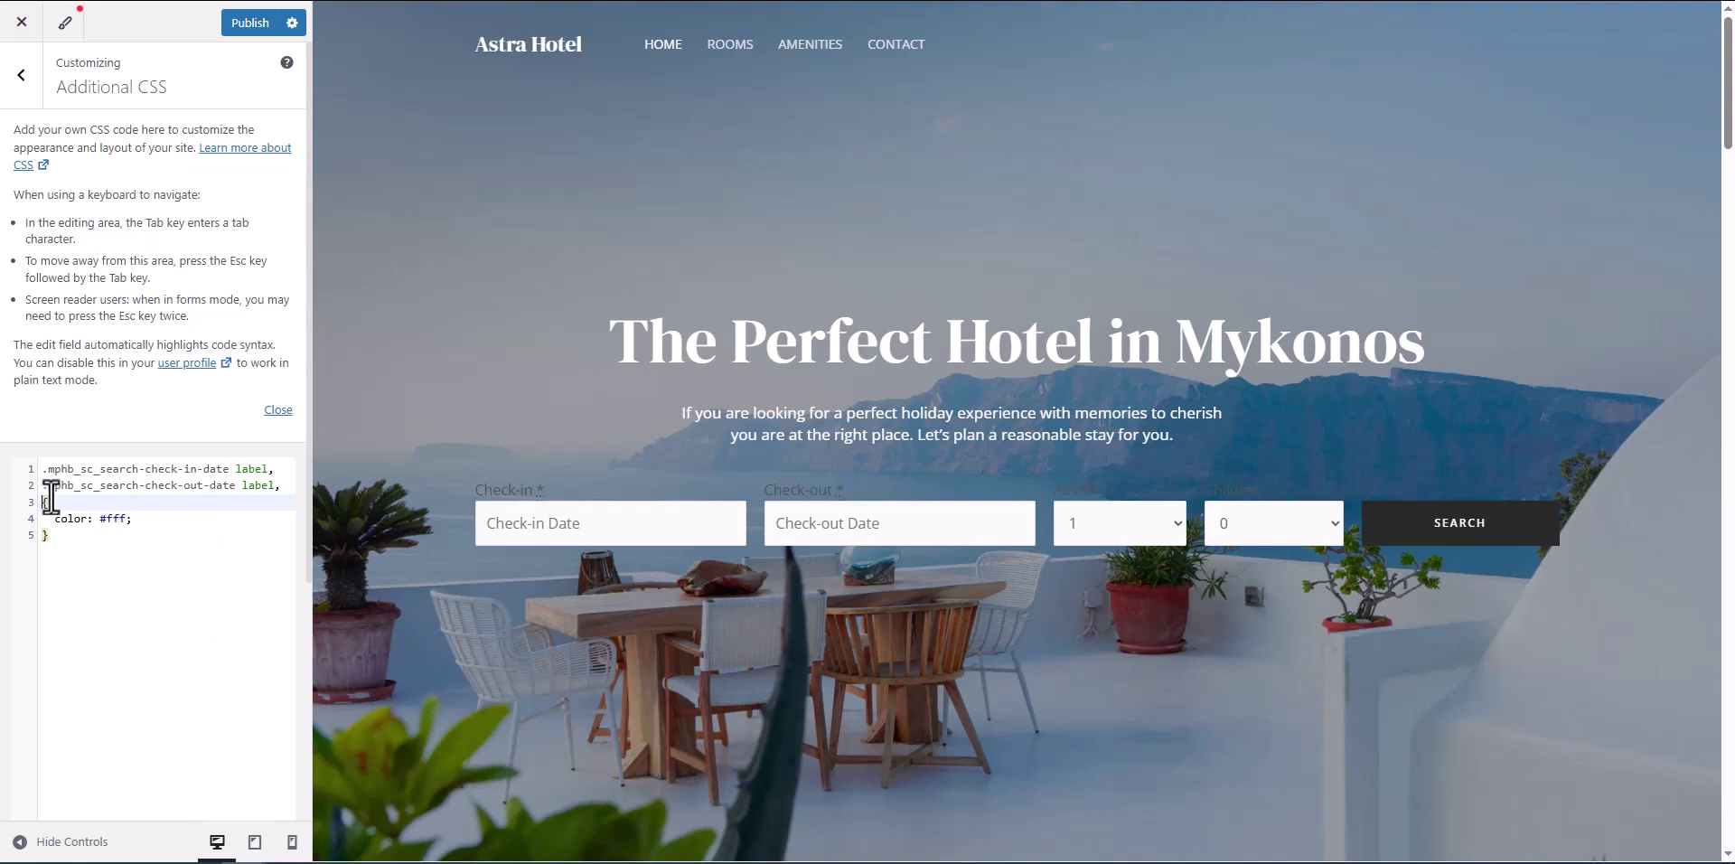
pyautogui.write('.')
pyautogui.write('mphb_sc_search-adults')
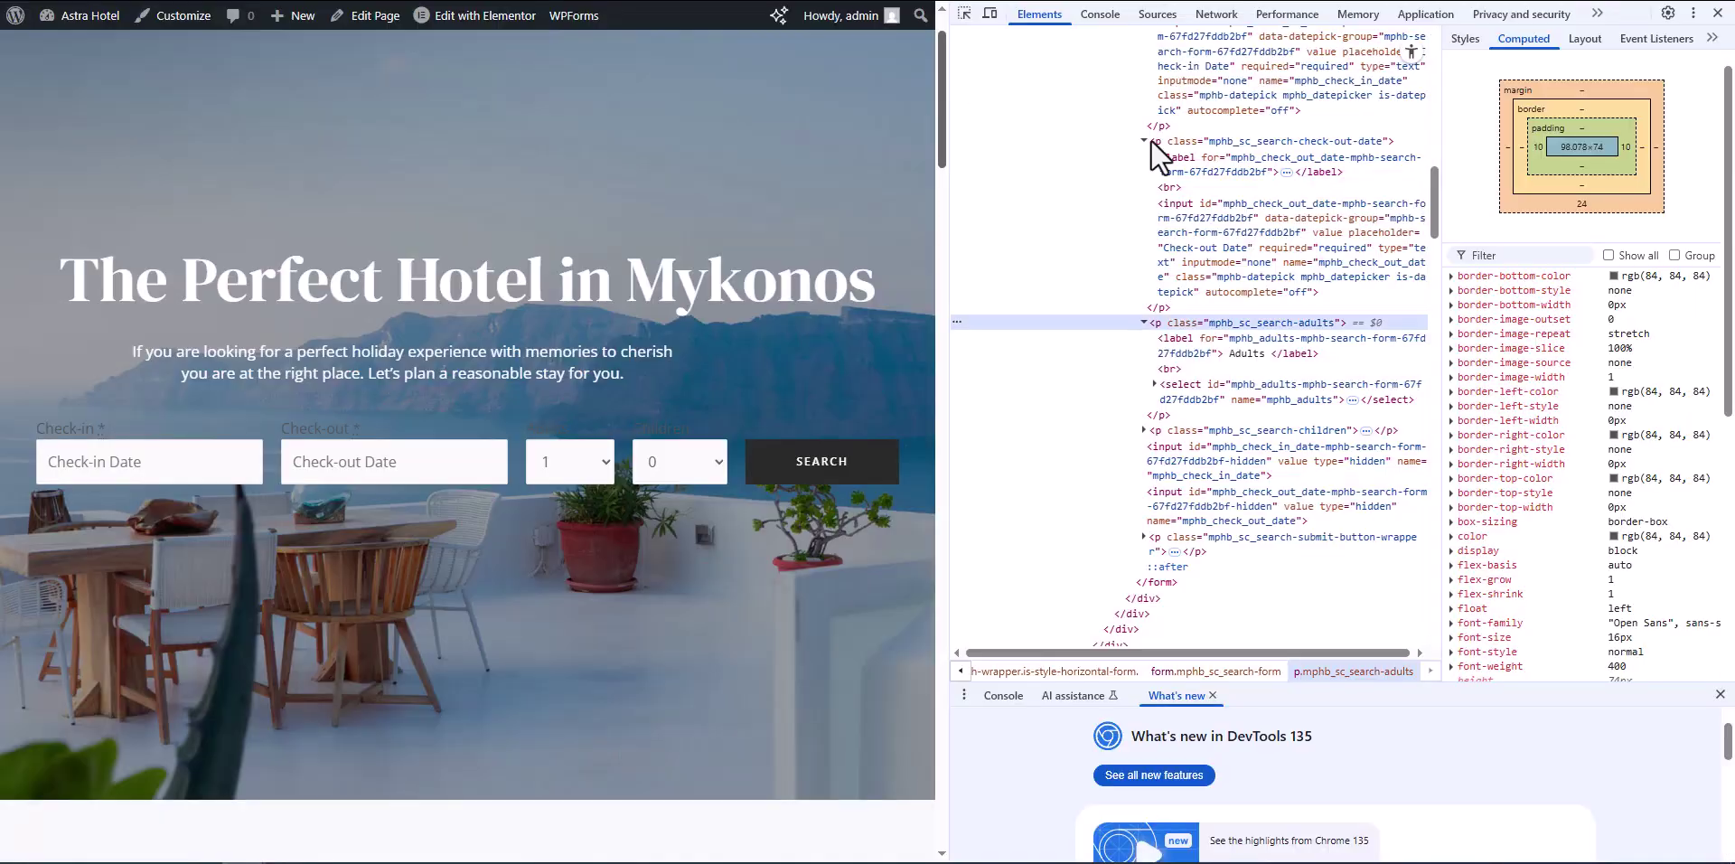
# Step: Add the Children wrapper's class selector and publish the custom CSS
pyautogui.click(964, 12)
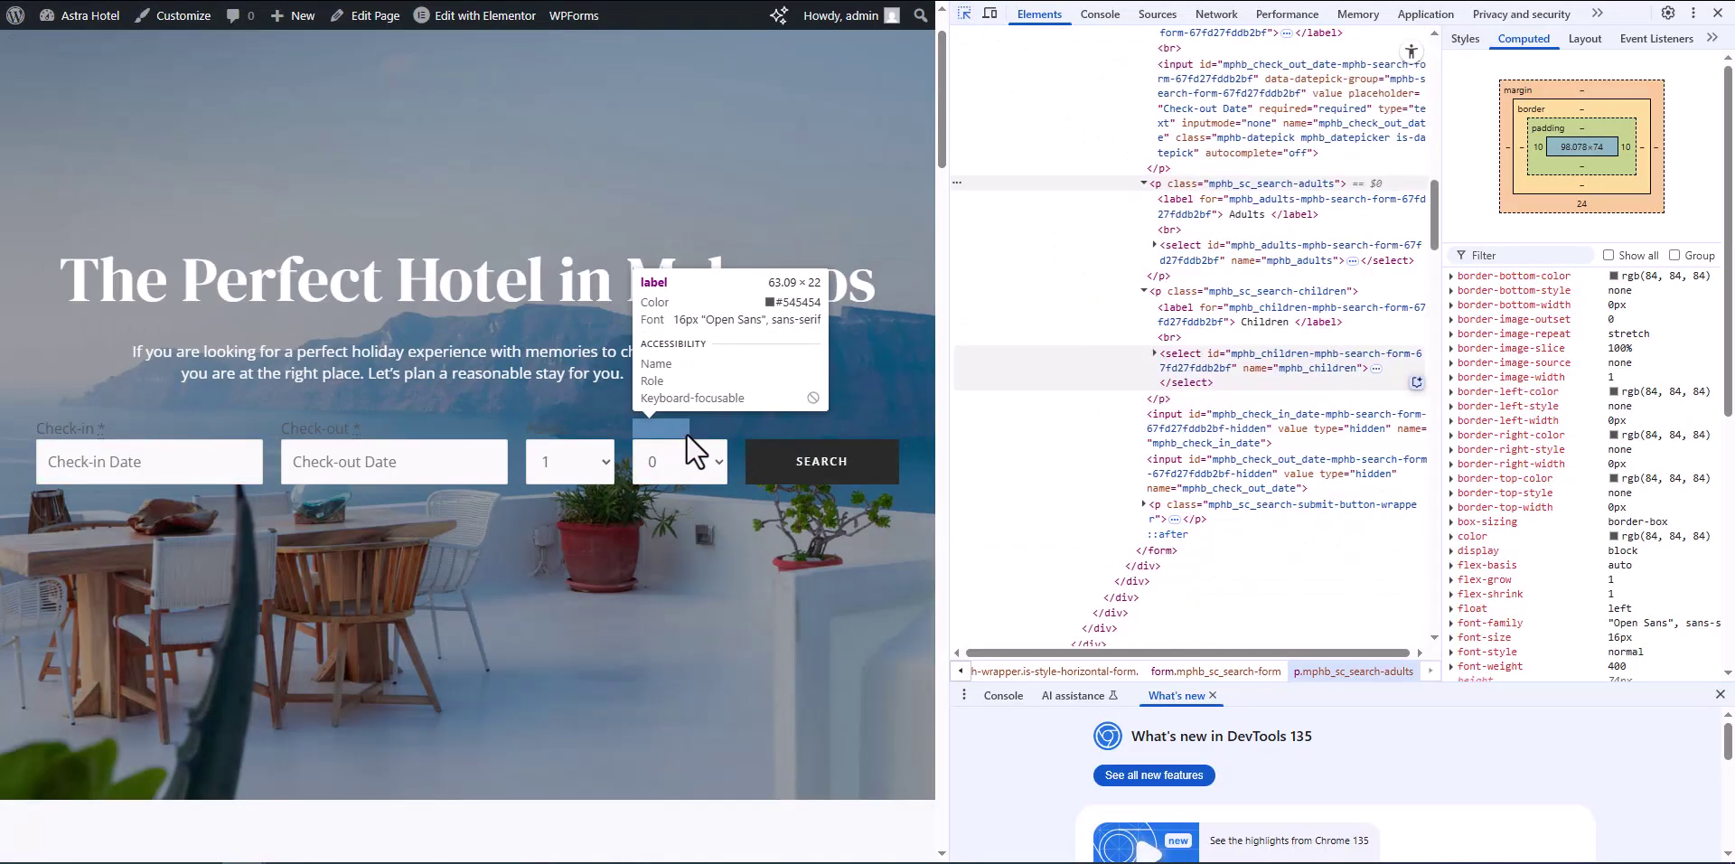
pyautogui.click(683, 432)
pyautogui.doubleClick(1248, 294)
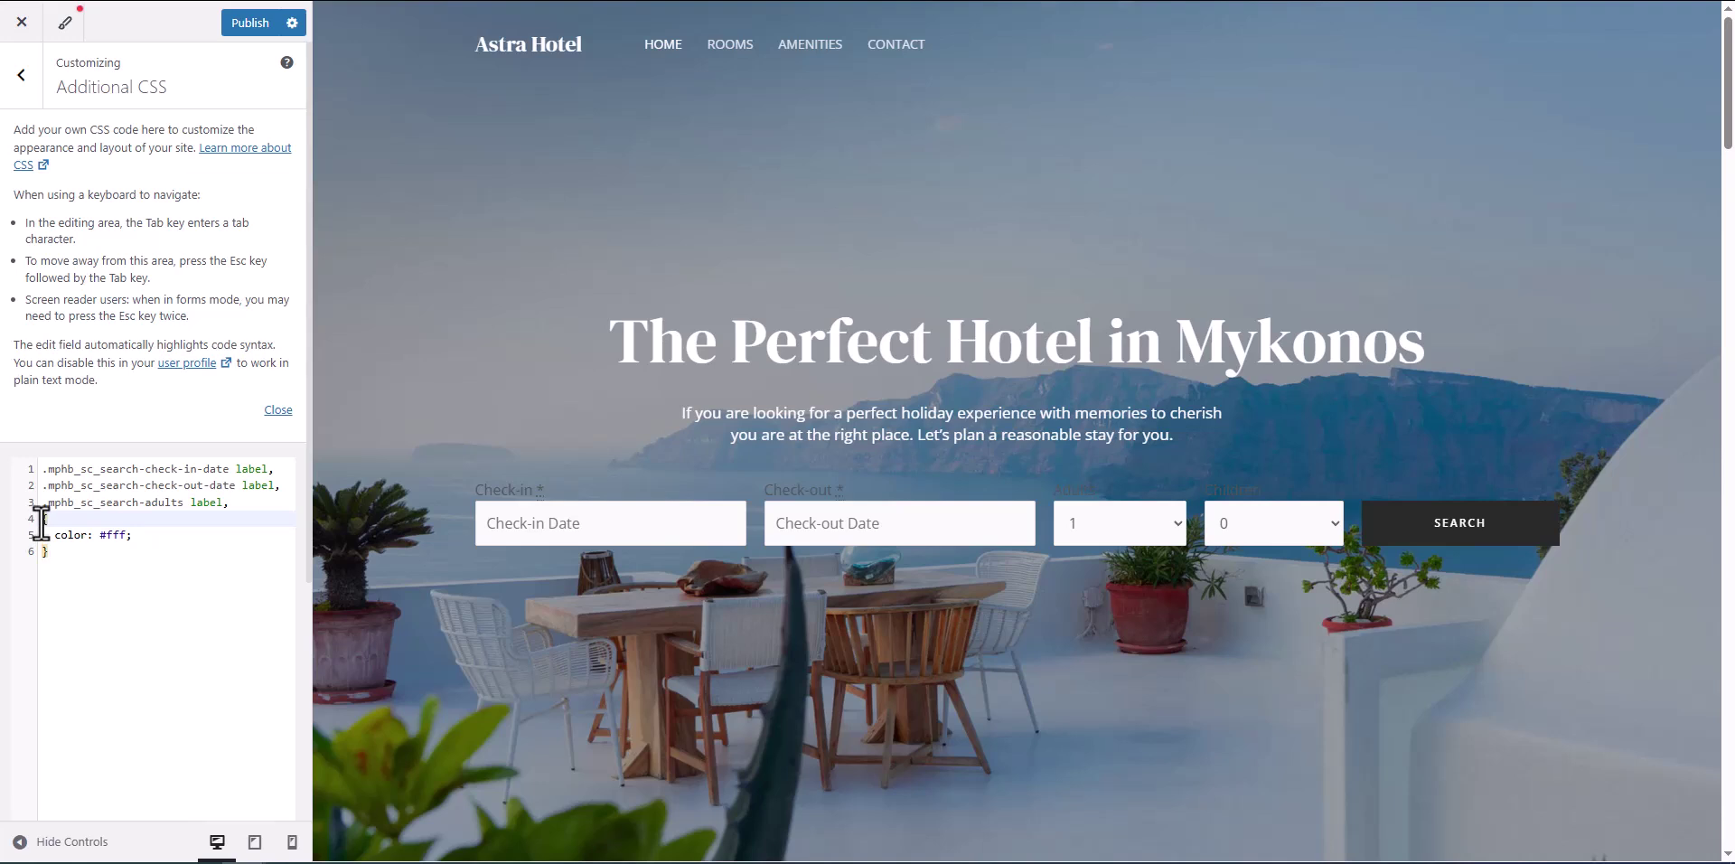
pyautogui.write('.mphb_sc_search-children')
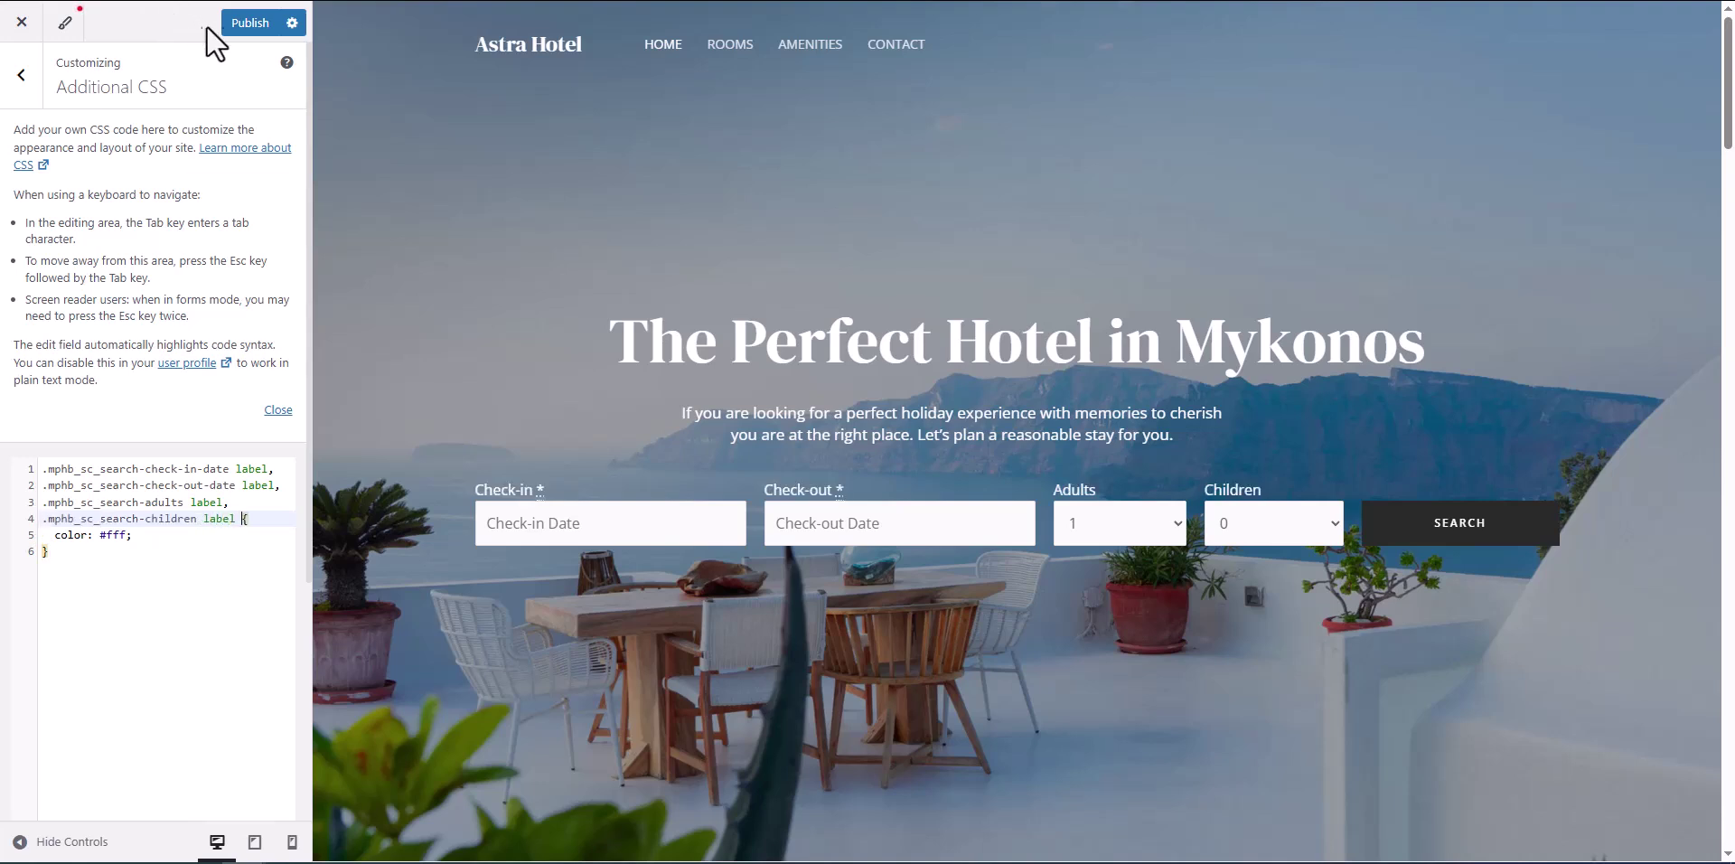
pyautogui.click(245, 23)
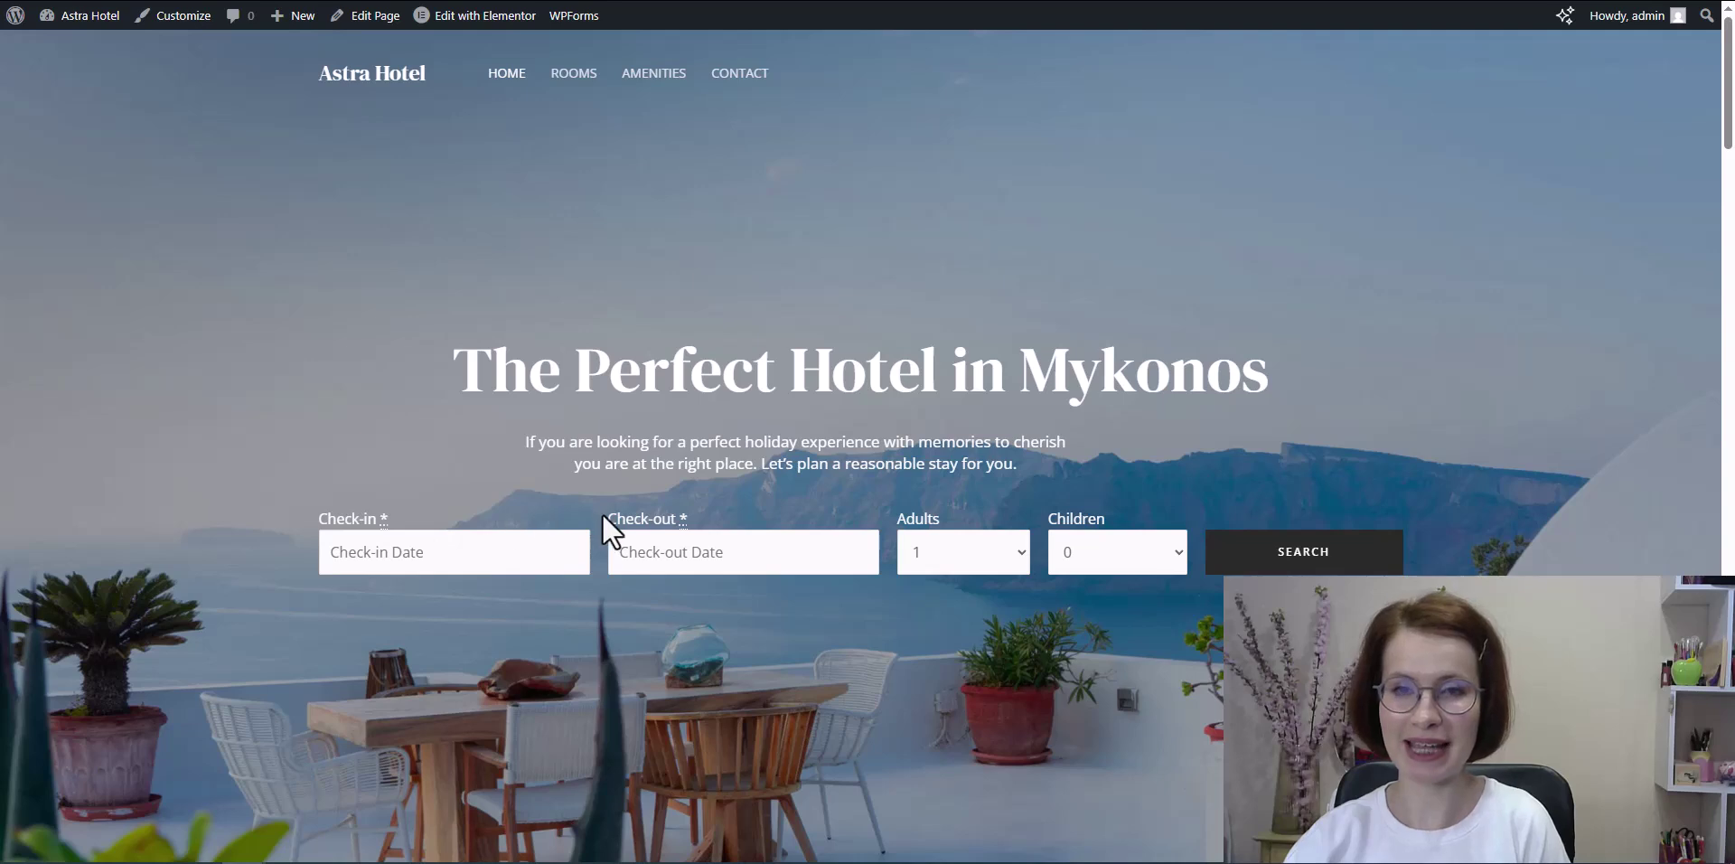
# Step: Set the Accommodation Calendar Theme to Light Blue and save the settings
pyautogui.click(689, 546)
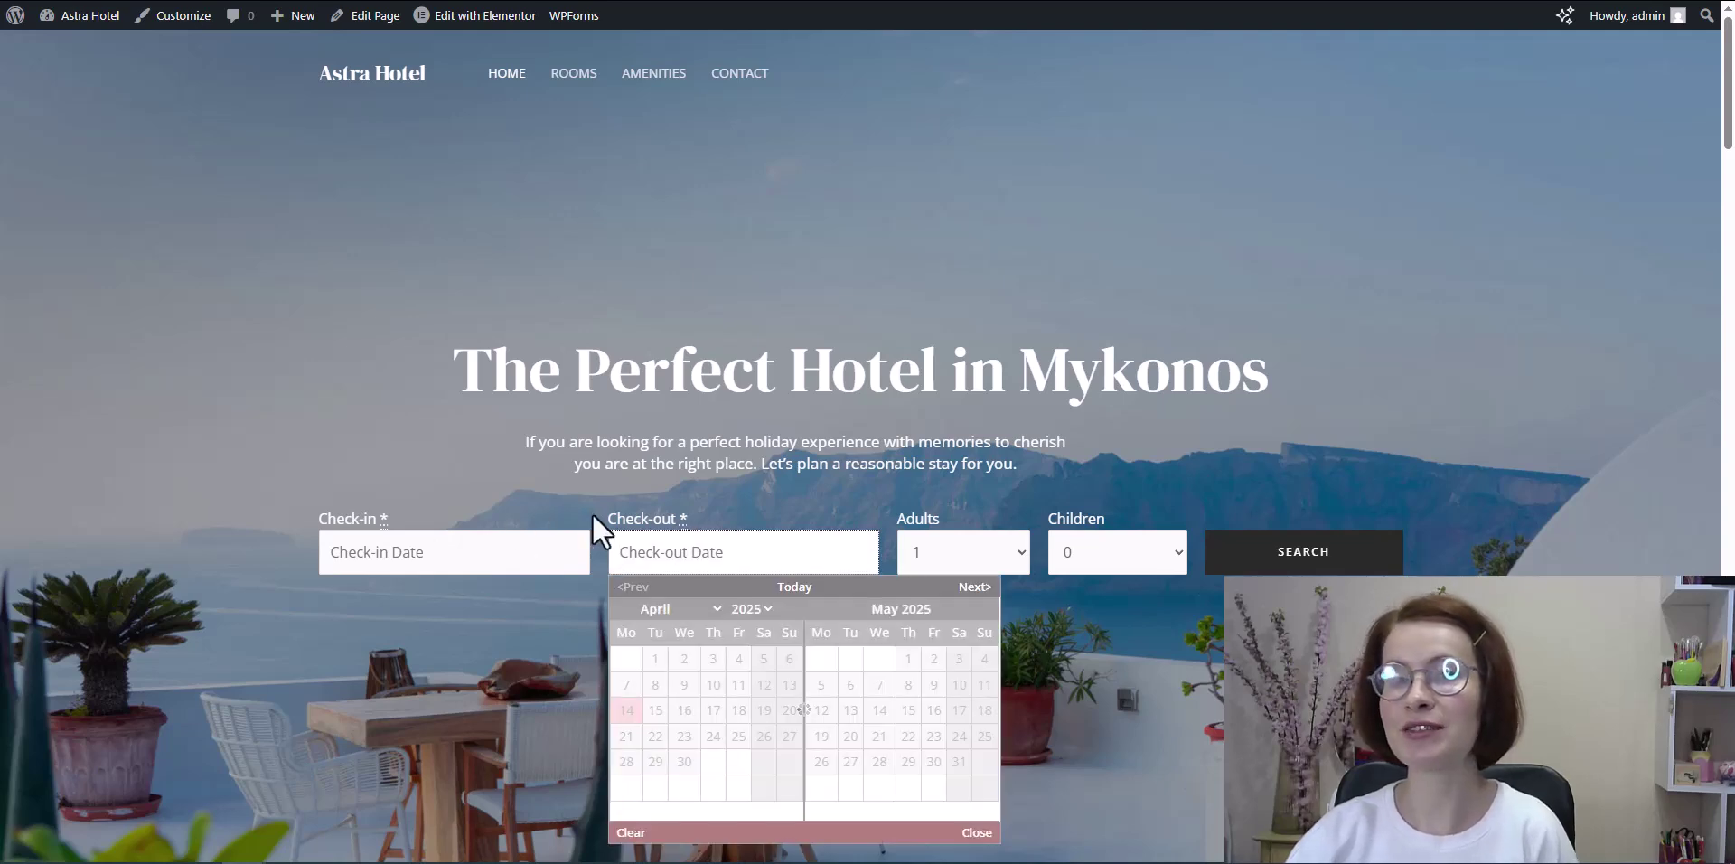
pyautogui.click(475, 491)
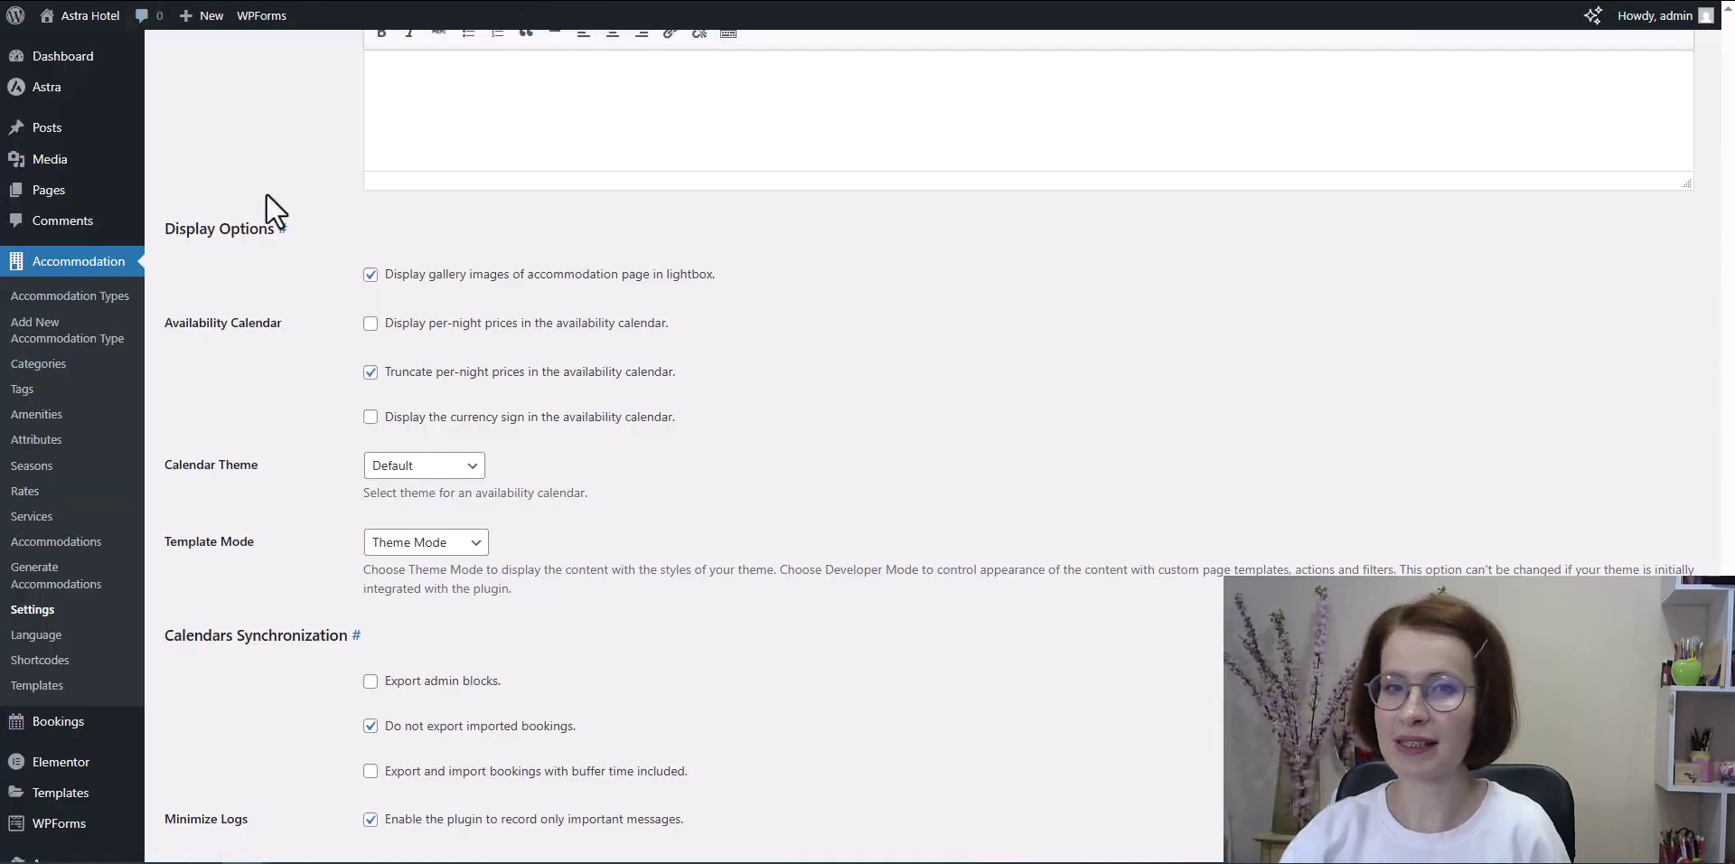
pyautogui.scroll(3, 266, 192)
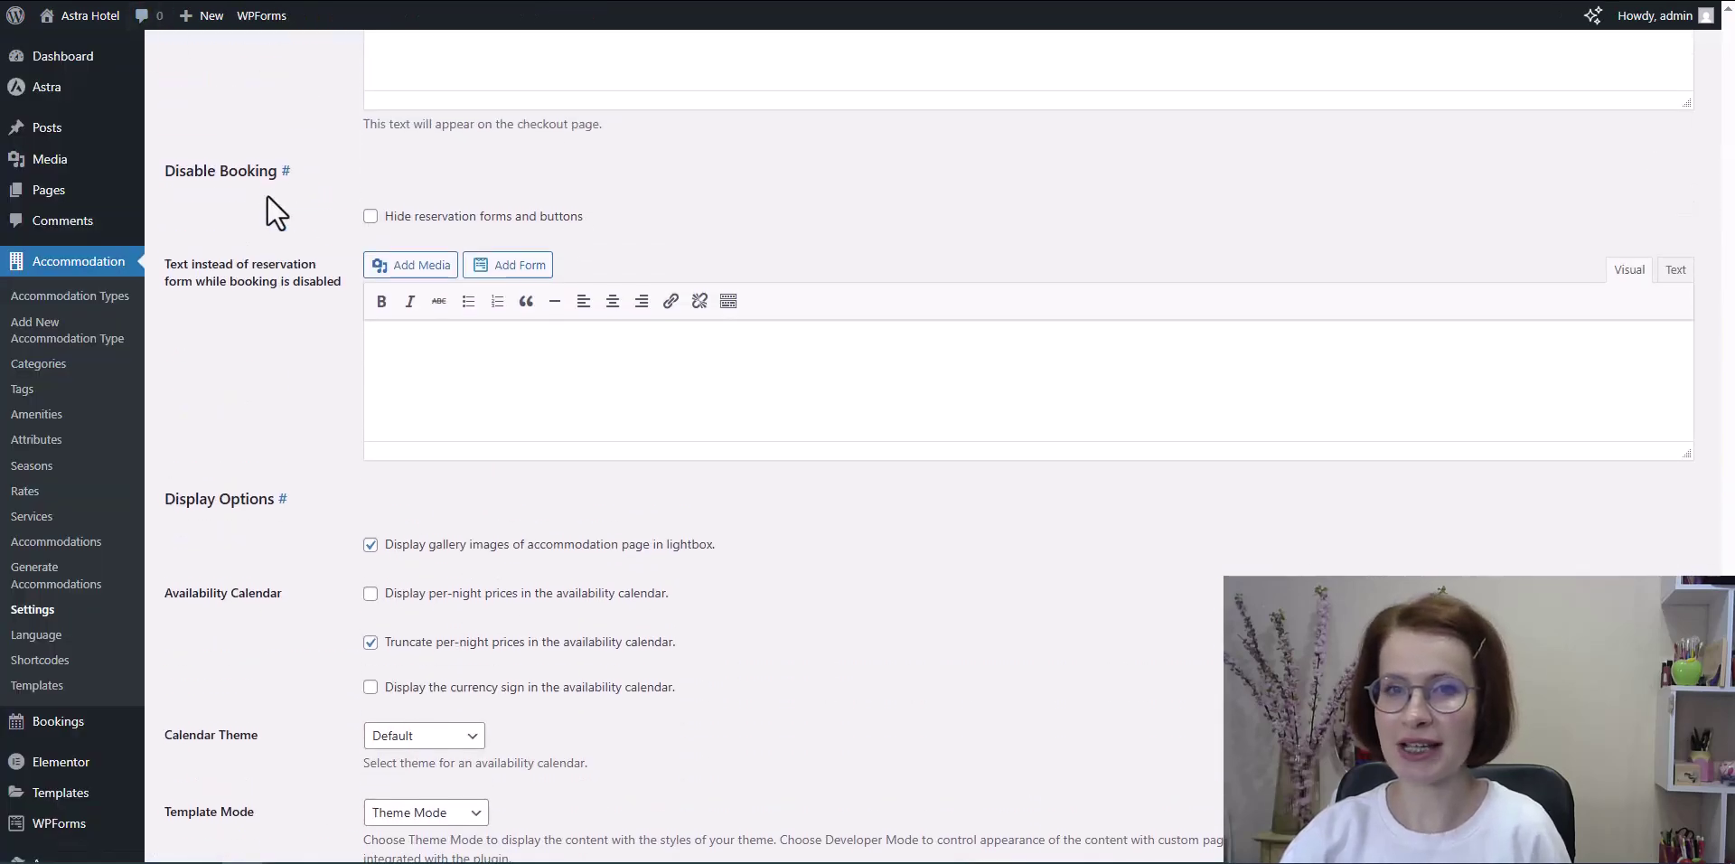
pyautogui.scroll(-4, 267, 193)
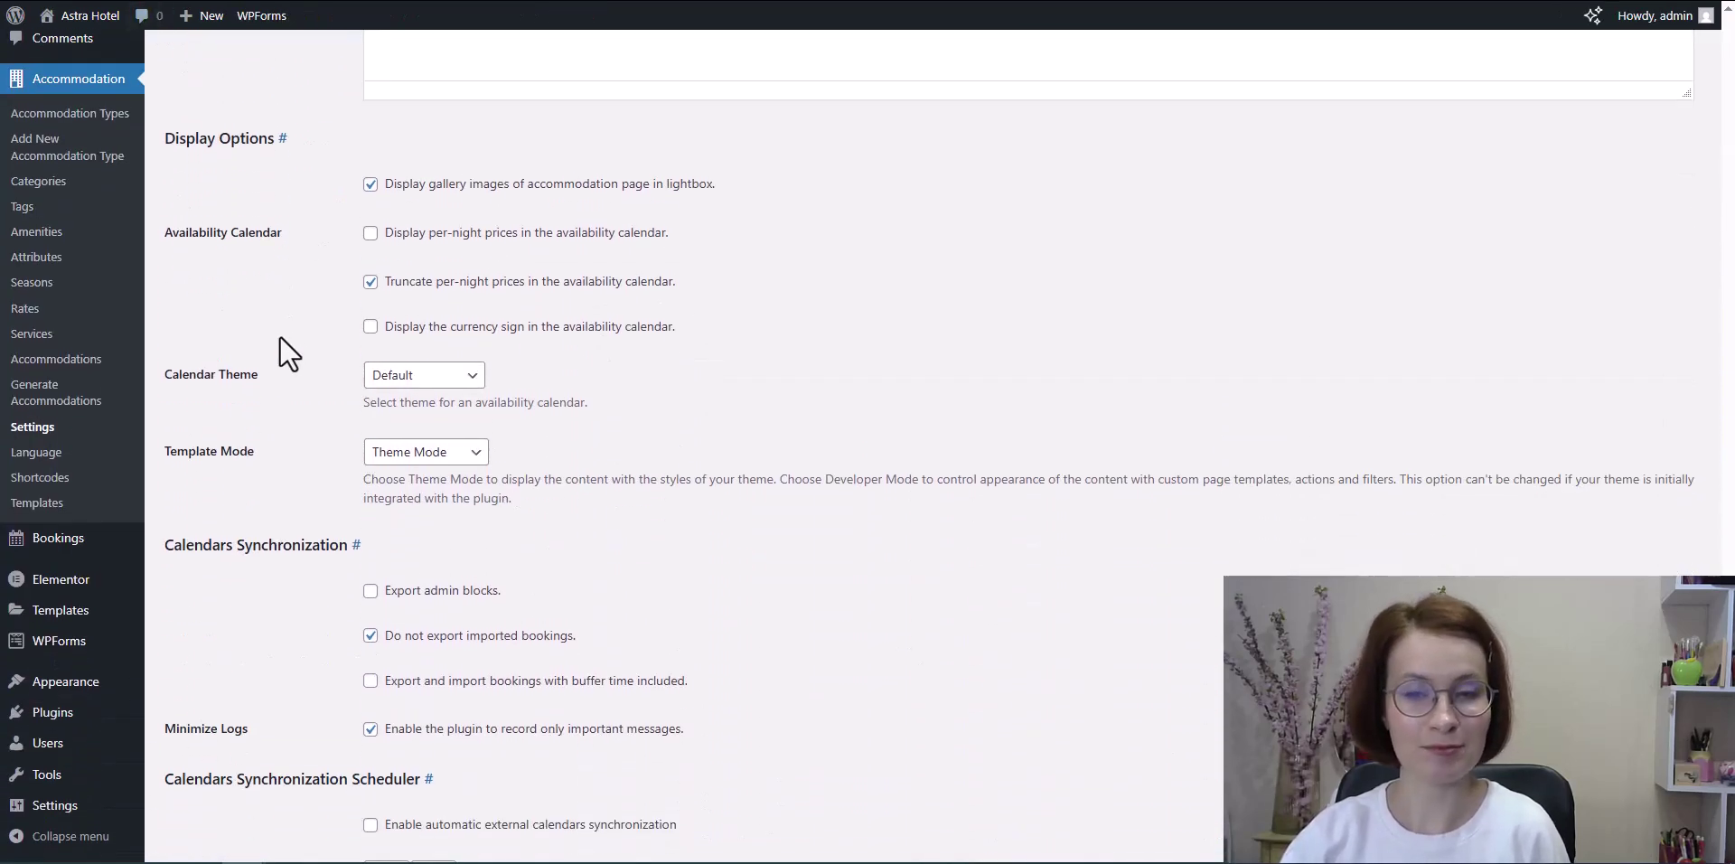
pyautogui.click(379, 377)
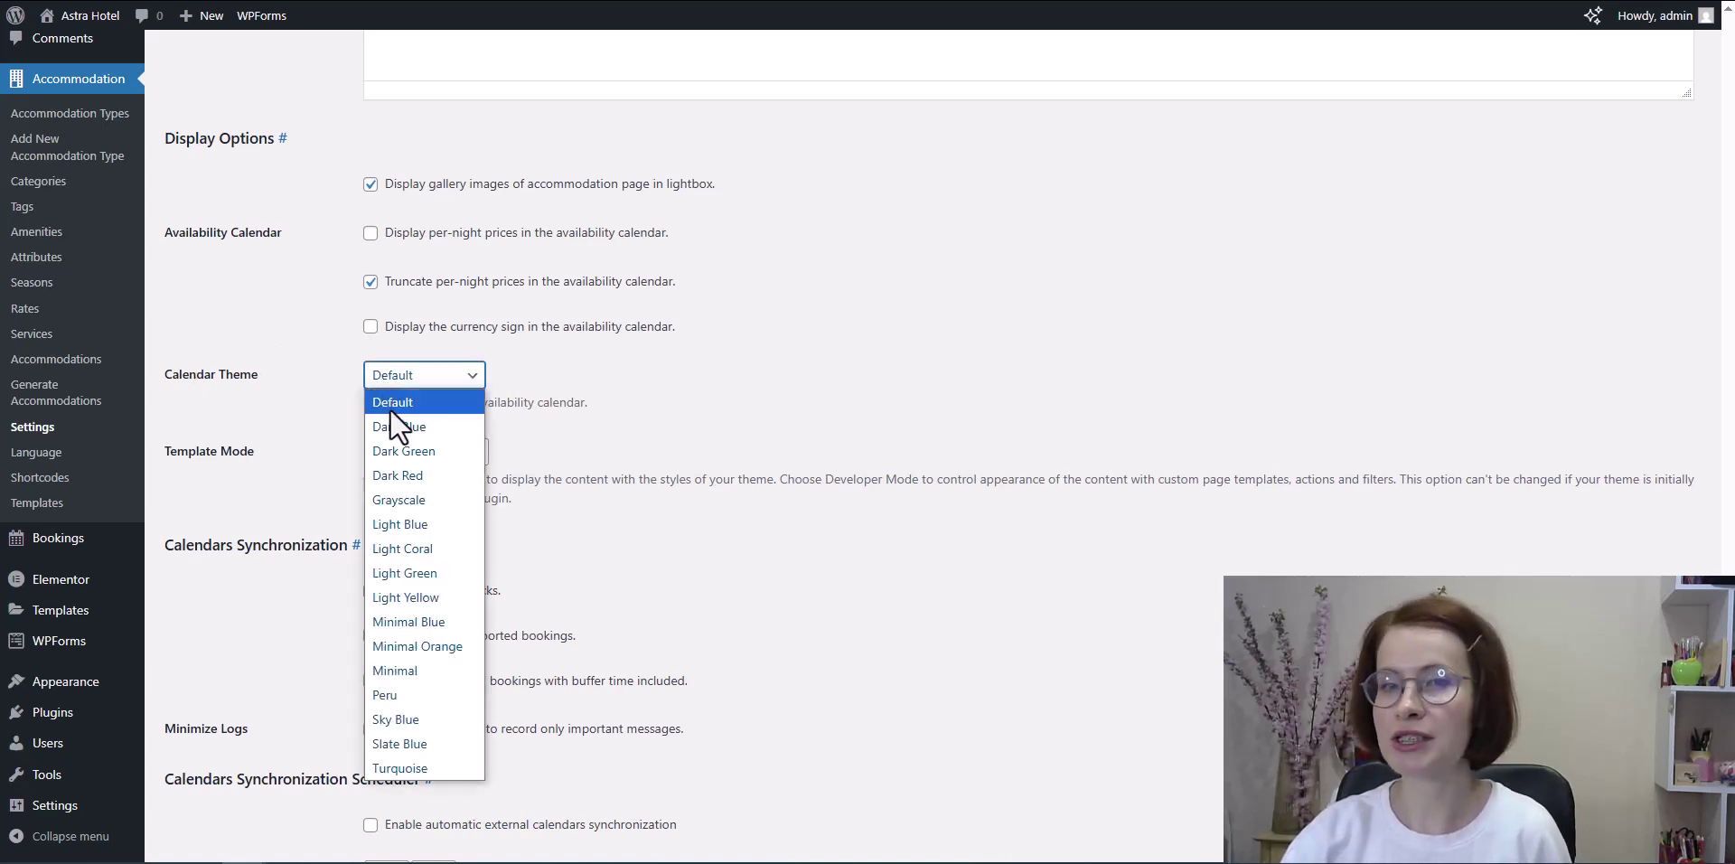
pyautogui.click(420, 522)
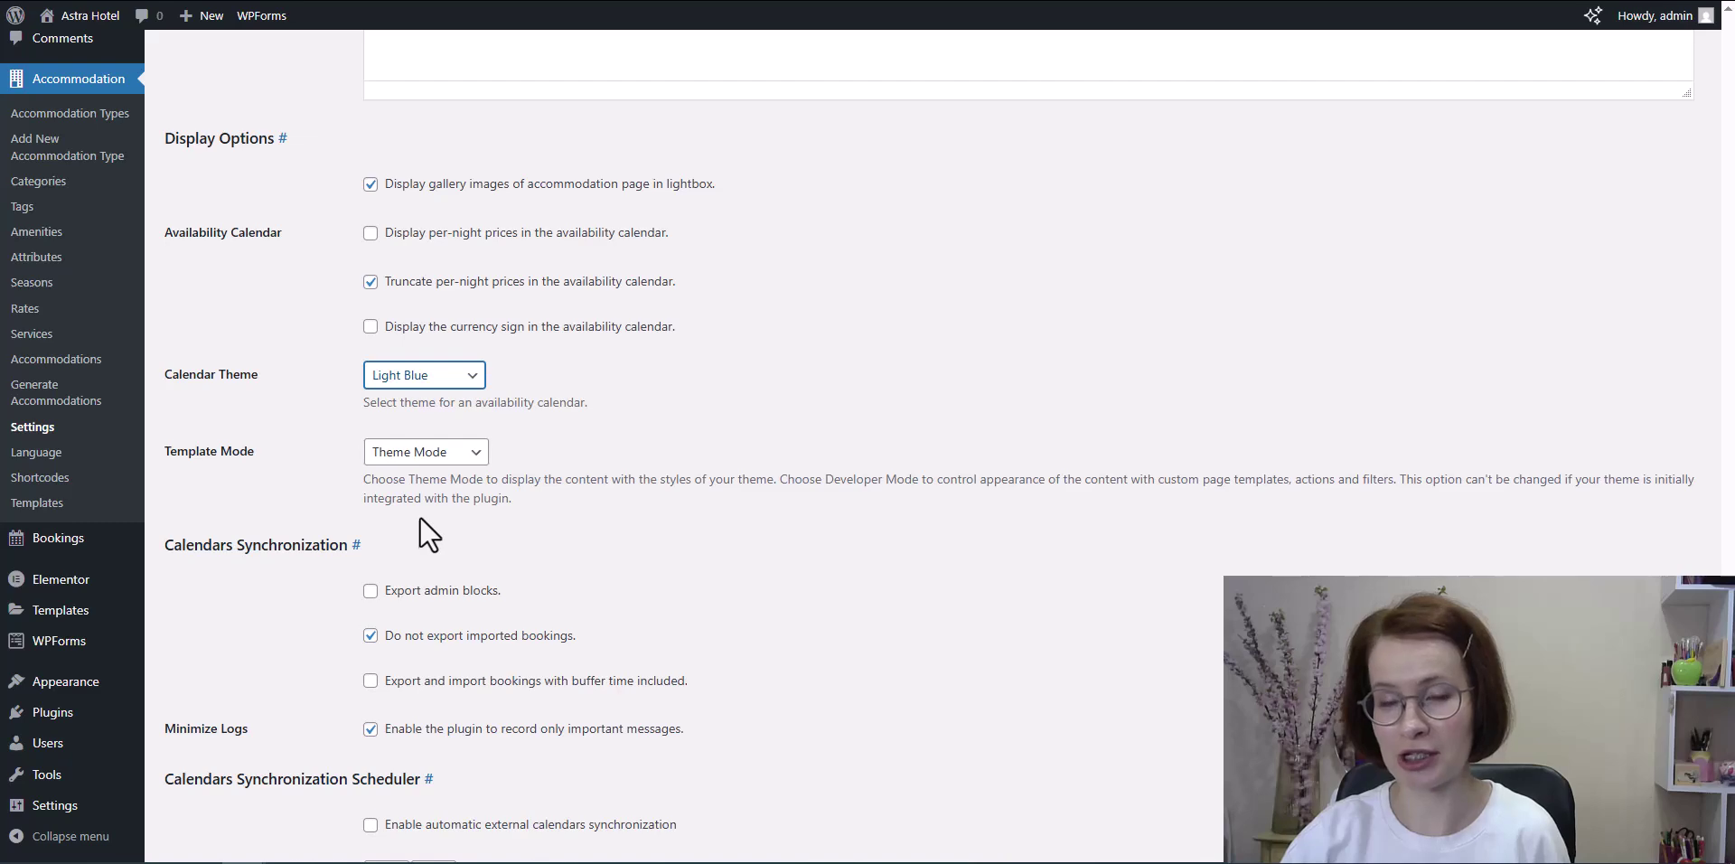
pyautogui.scroll(-5, 419, 520)
pyautogui.click(217, 767)
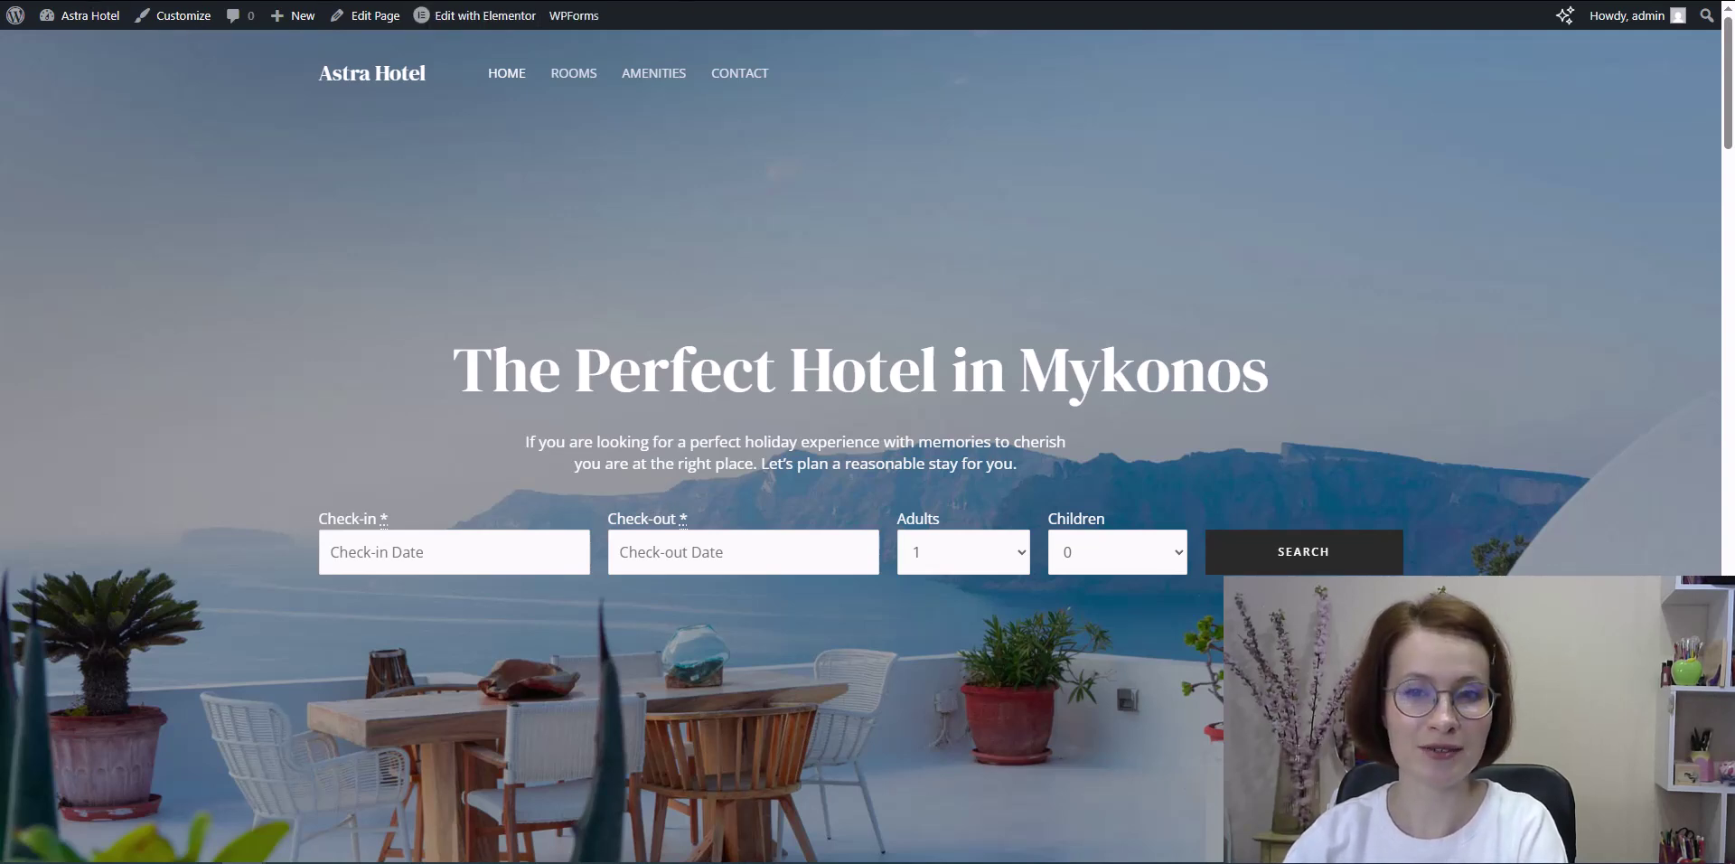
# Step: Preview the Light Blue check-in date picker, then show the Accommodations page's Elementor structure
pyautogui.click(517, 544)
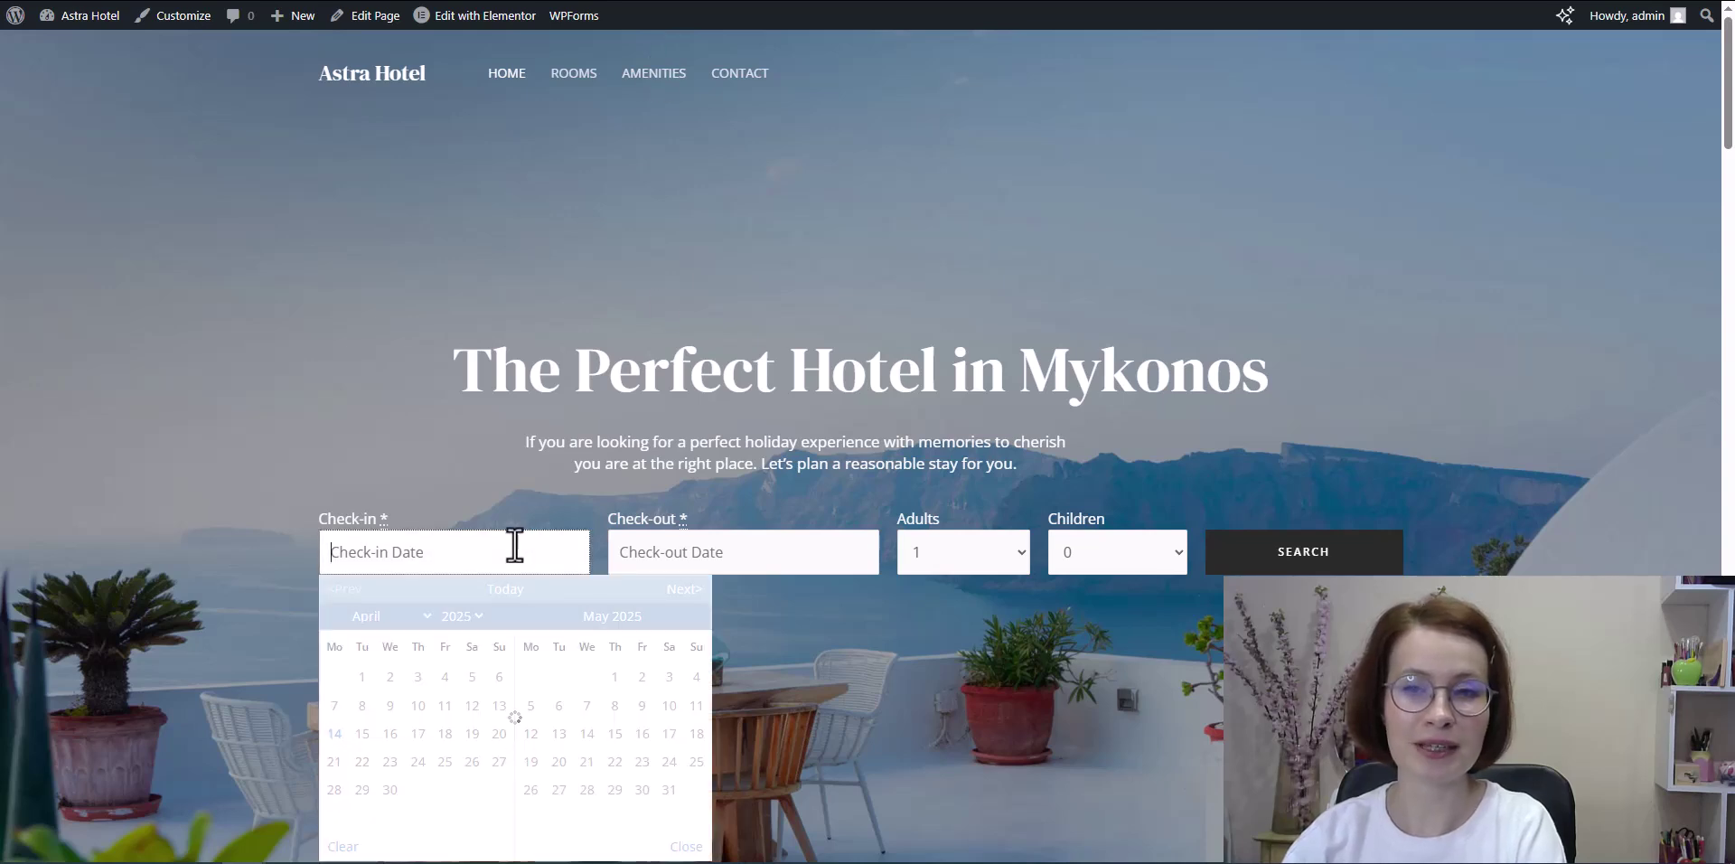
pyautogui.scroll(-2, 464, 534)
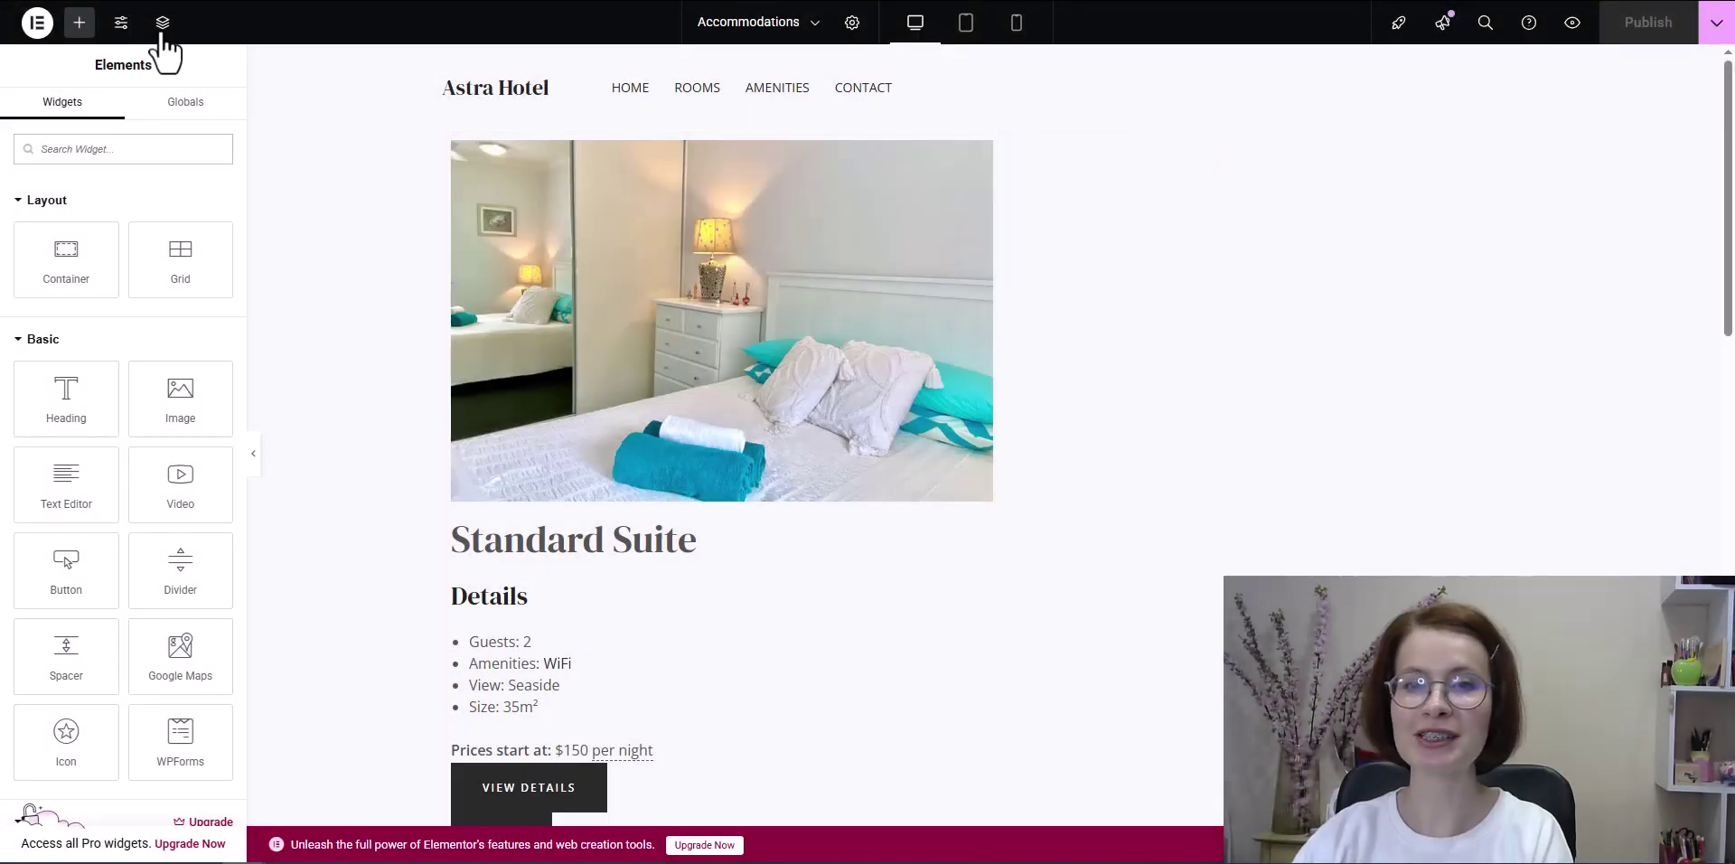
pyautogui.click(163, 32)
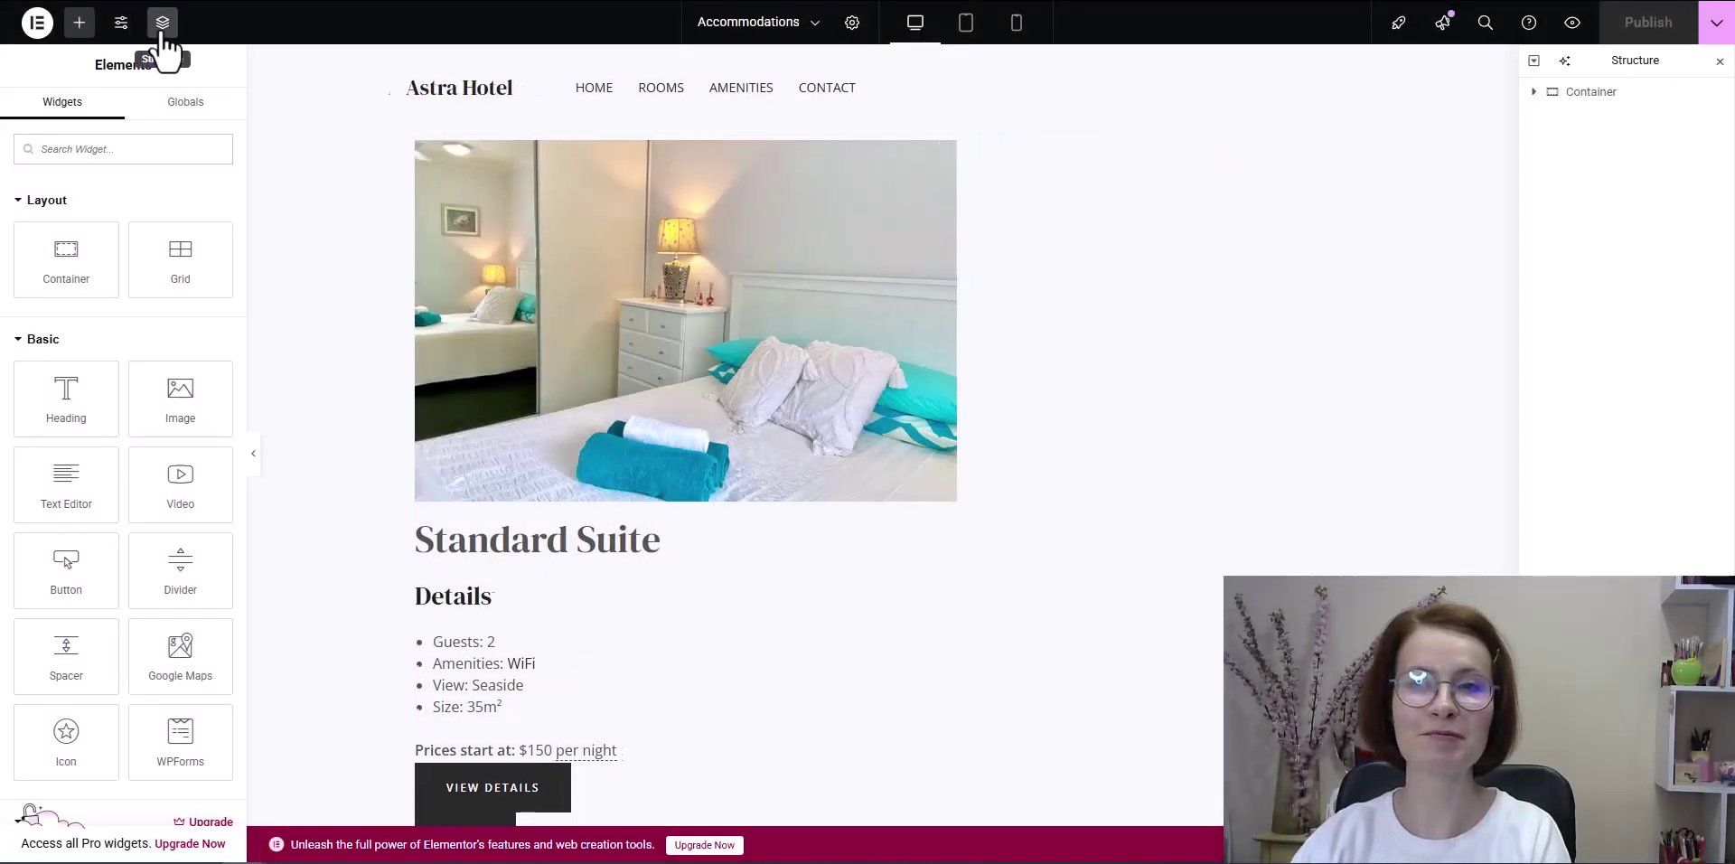
# Step: Delete the Text Editor widget holding the rooms shortcode
pyautogui.click(1536, 93)
pyautogui.click(1534, 92)
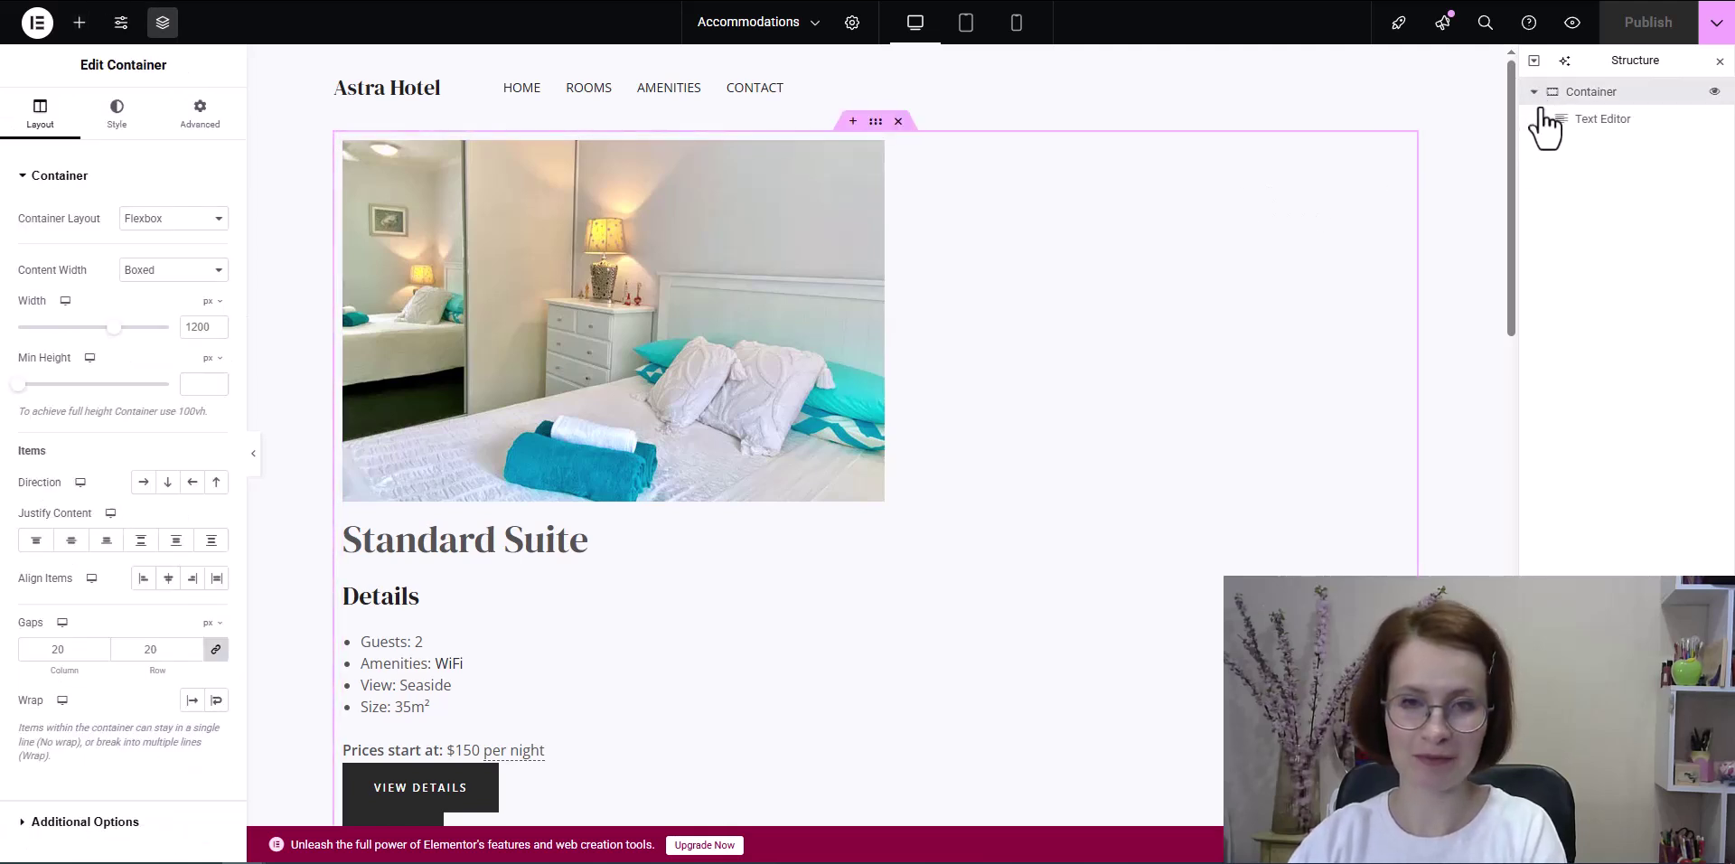
pyautogui.click(1554, 117)
pyautogui.rightClick(1567, 119)
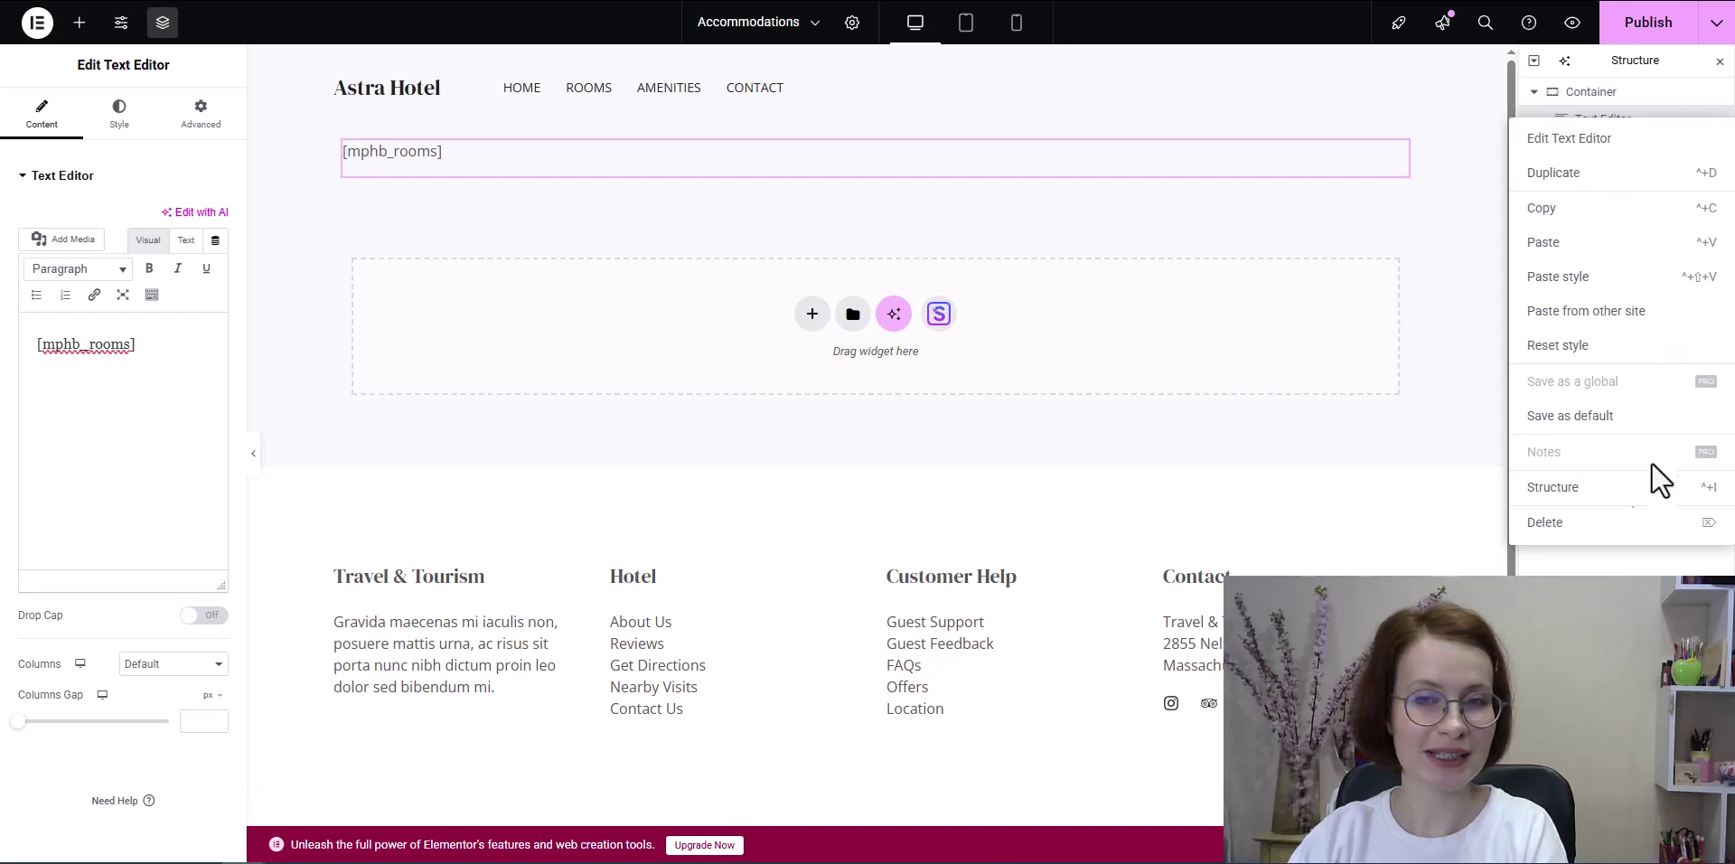
pyautogui.click(1603, 524)
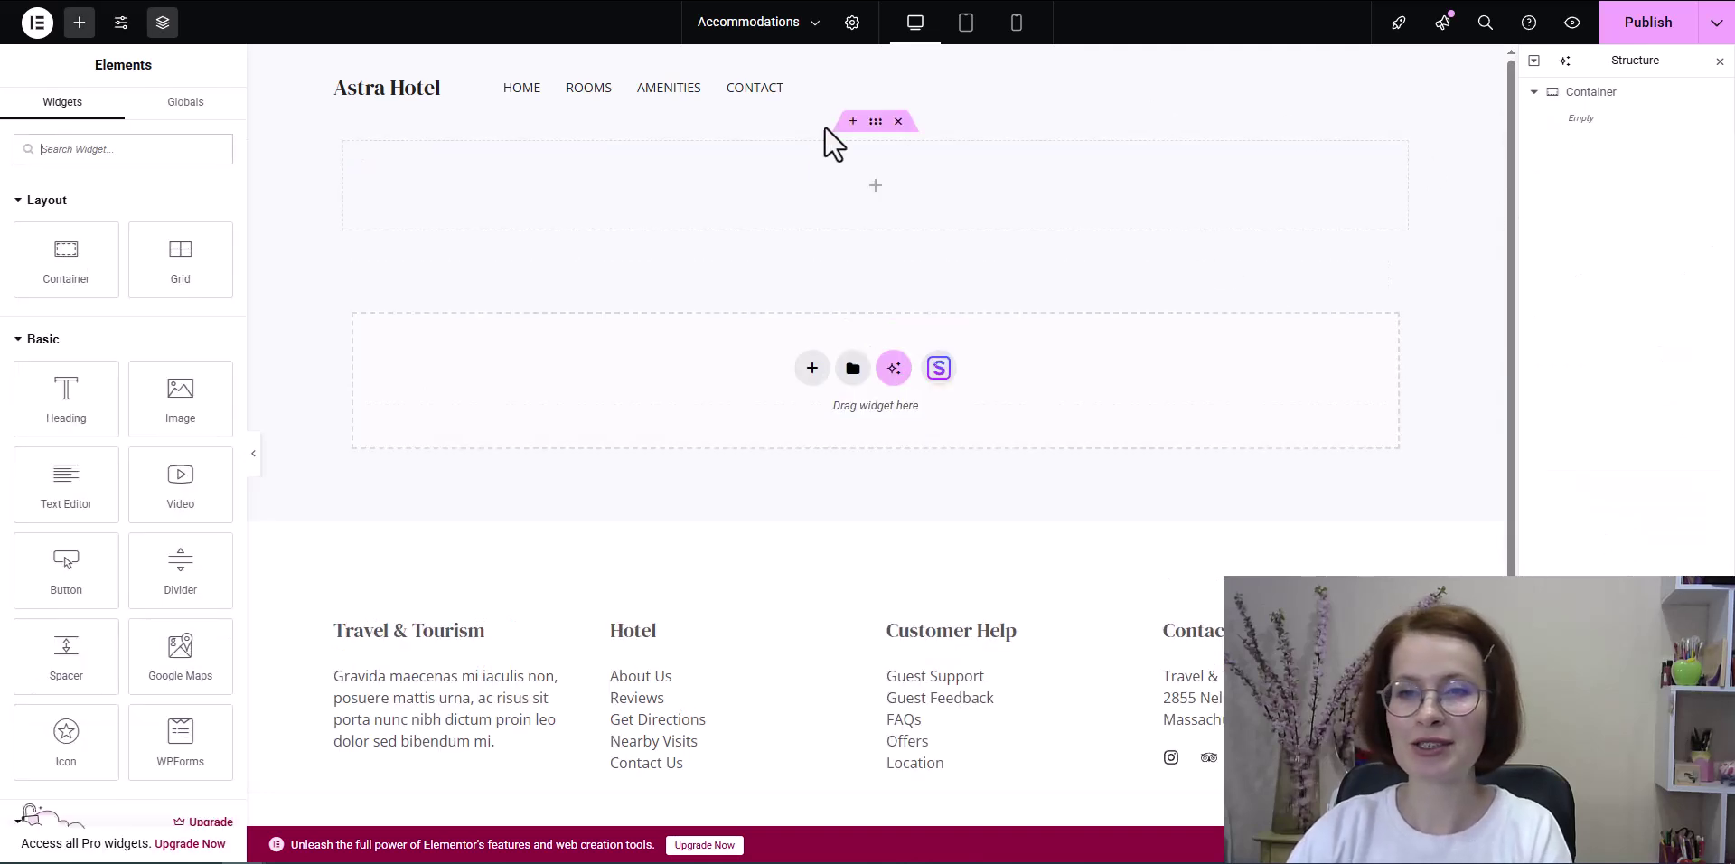
# Step: Drag in a Grid container and set it to 2 columns and 1 row
pyautogui.scroll(-2, 96, 186)
pyautogui.scroll(2, 105, 206)
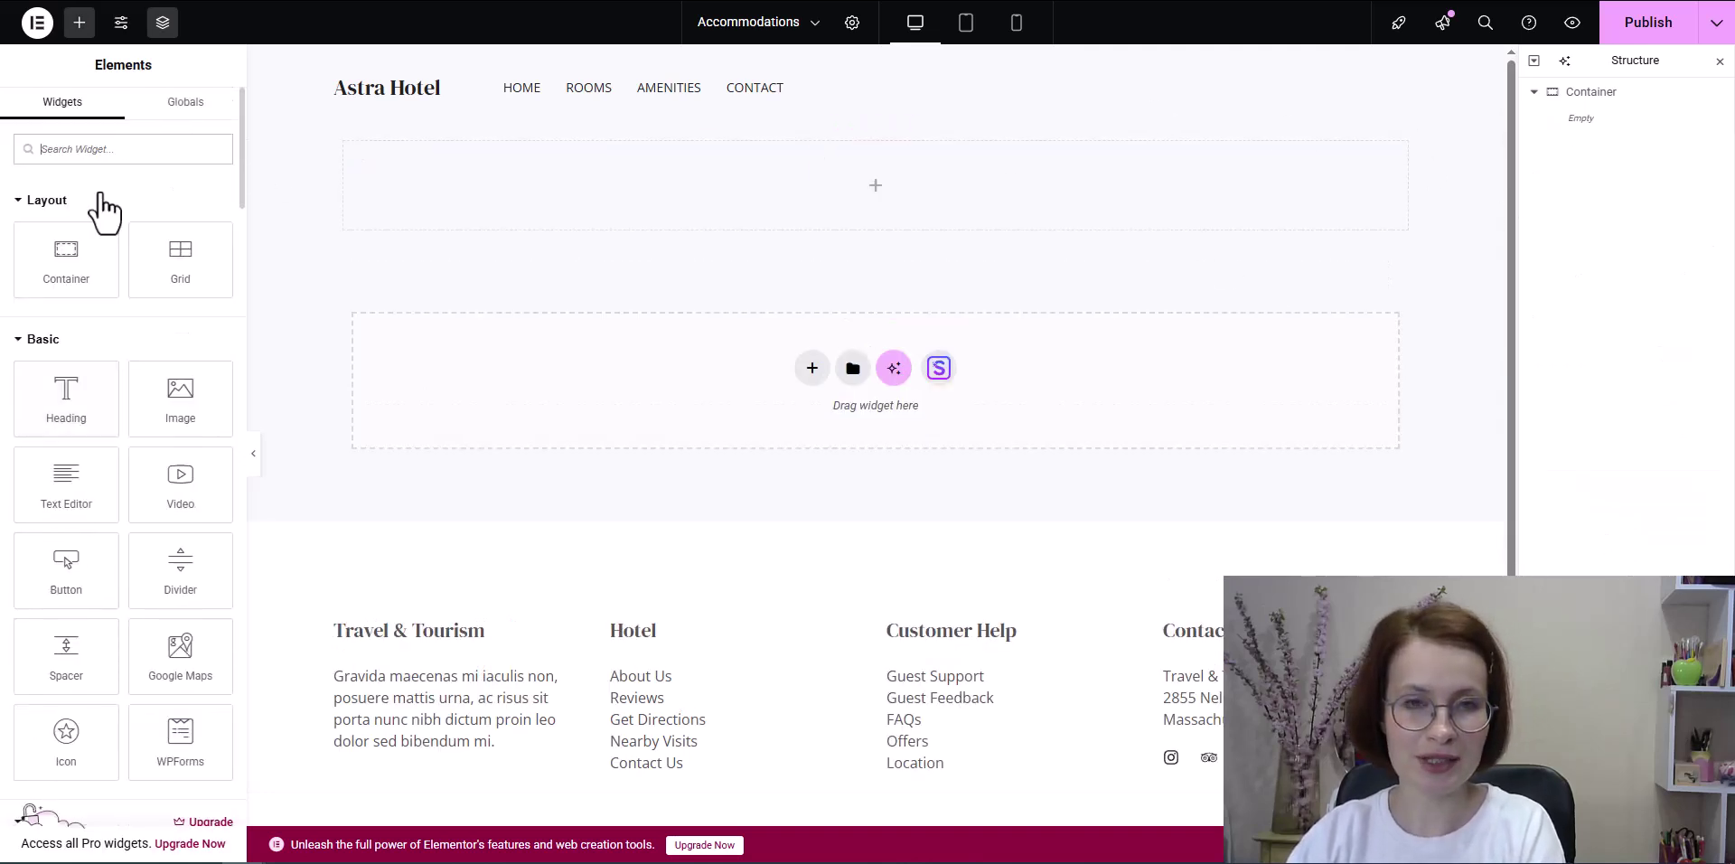
pyautogui.scroll(-1, 100, 186)
pyautogui.moveTo(149, 181); pyautogui.dragTo(642, 174)
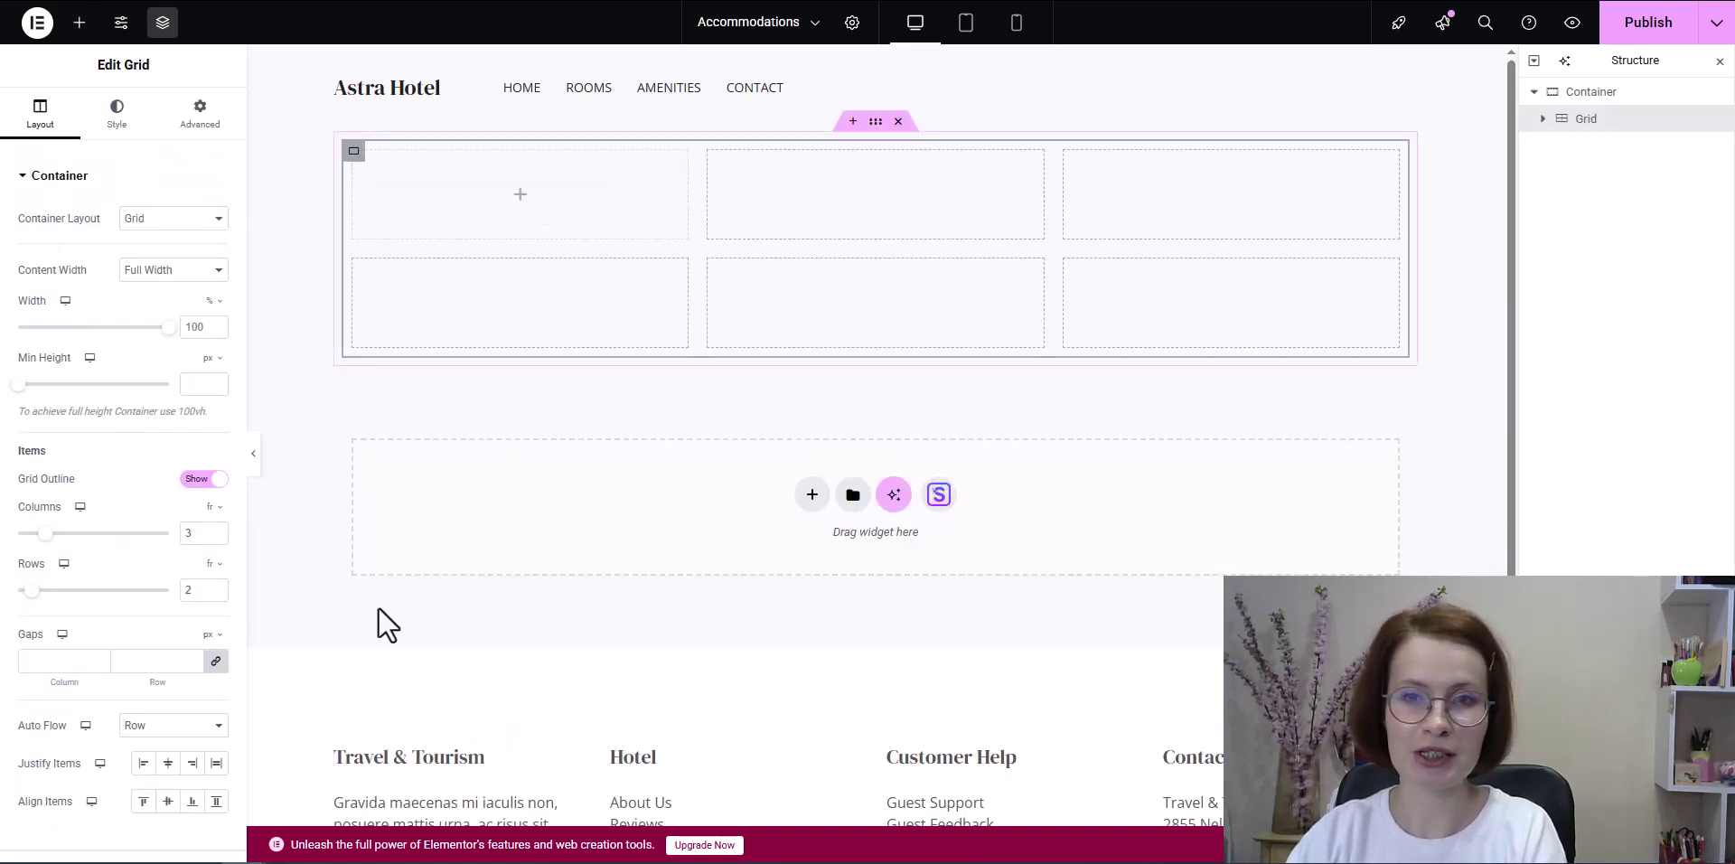
pyautogui.click(190, 533)
pyautogui.press('BackSpace')
pyautogui.write('2')
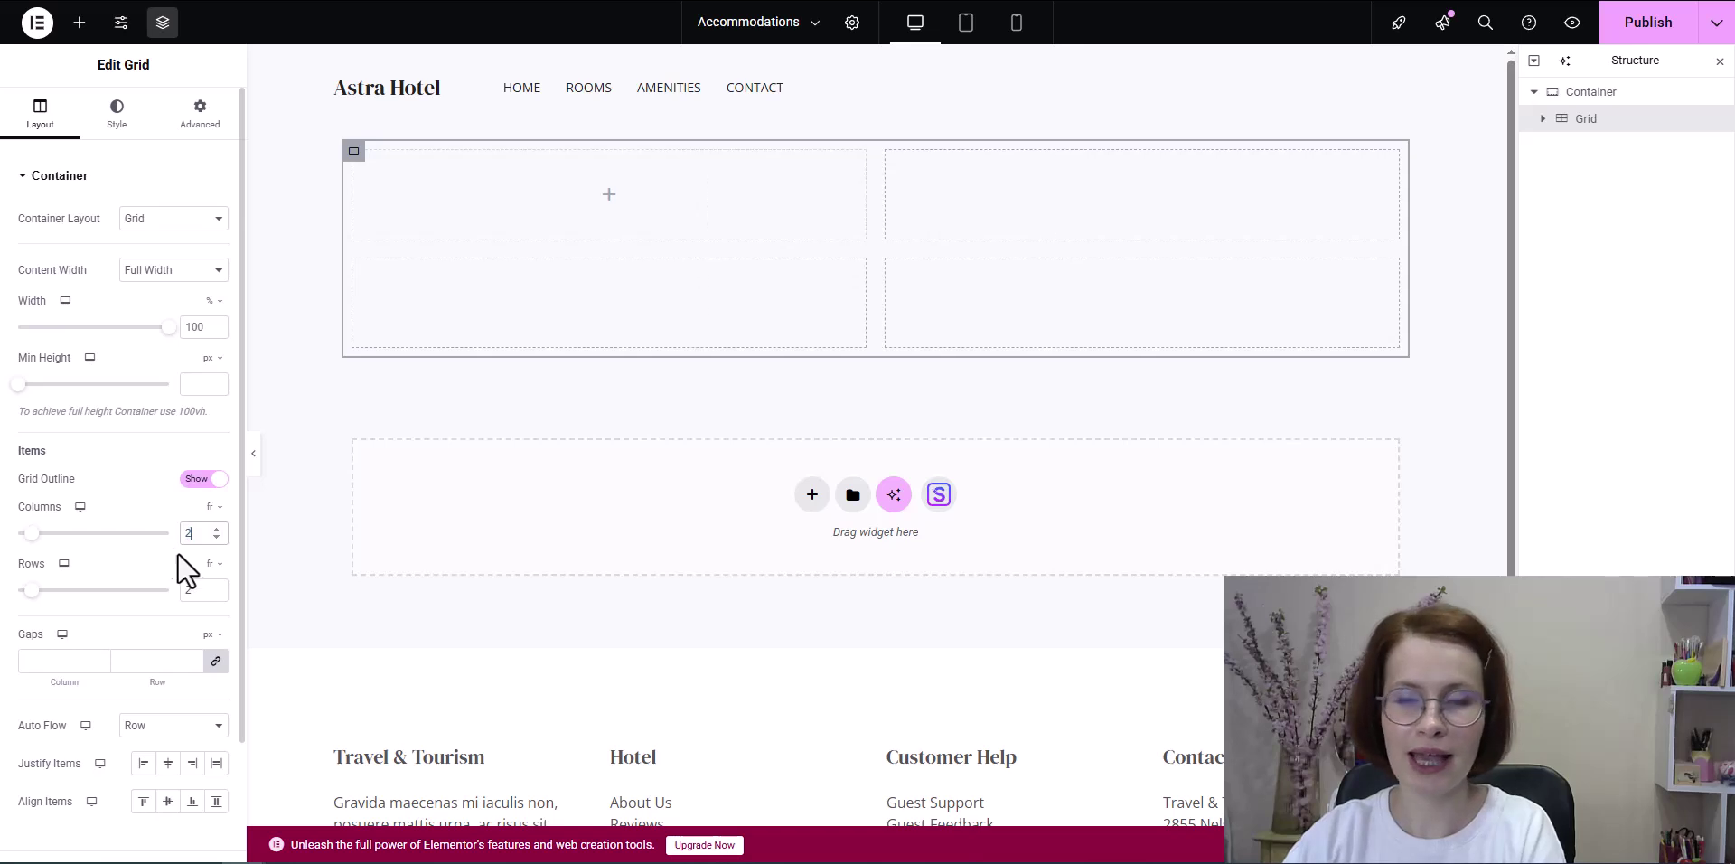
pyautogui.moveTo(196, 588); pyautogui.dragTo(159, 596)
pyautogui.write('1')
# Step: Give the outer container 120 top padding with sides unlinked
pyautogui.click(927, 215)
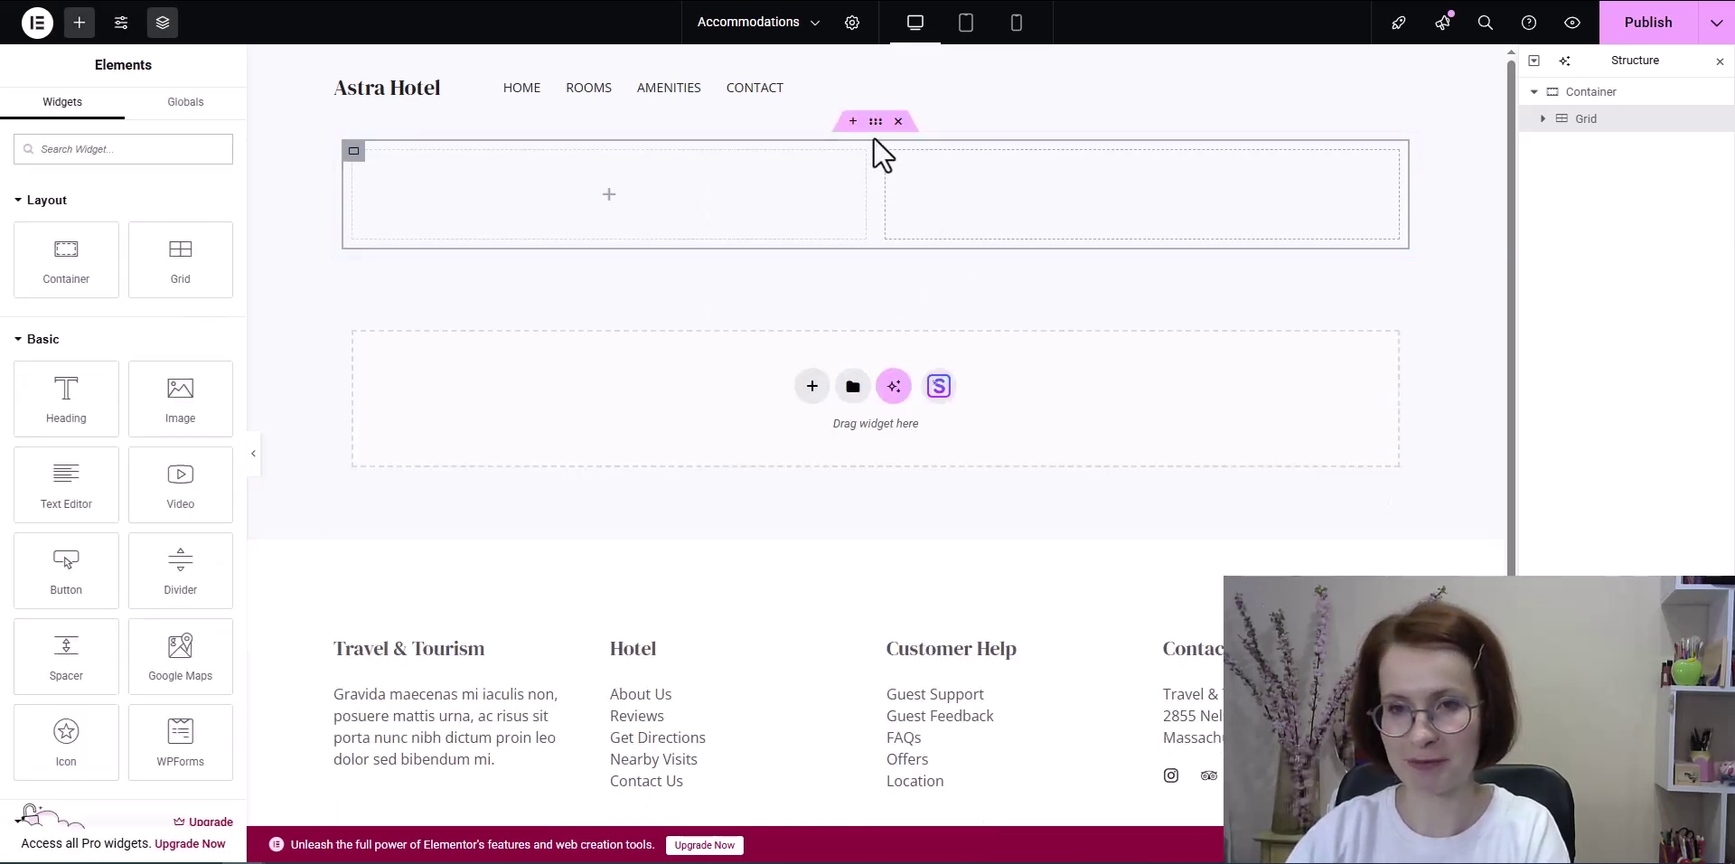
pyautogui.click(874, 129)
pyautogui.click(199, 115)
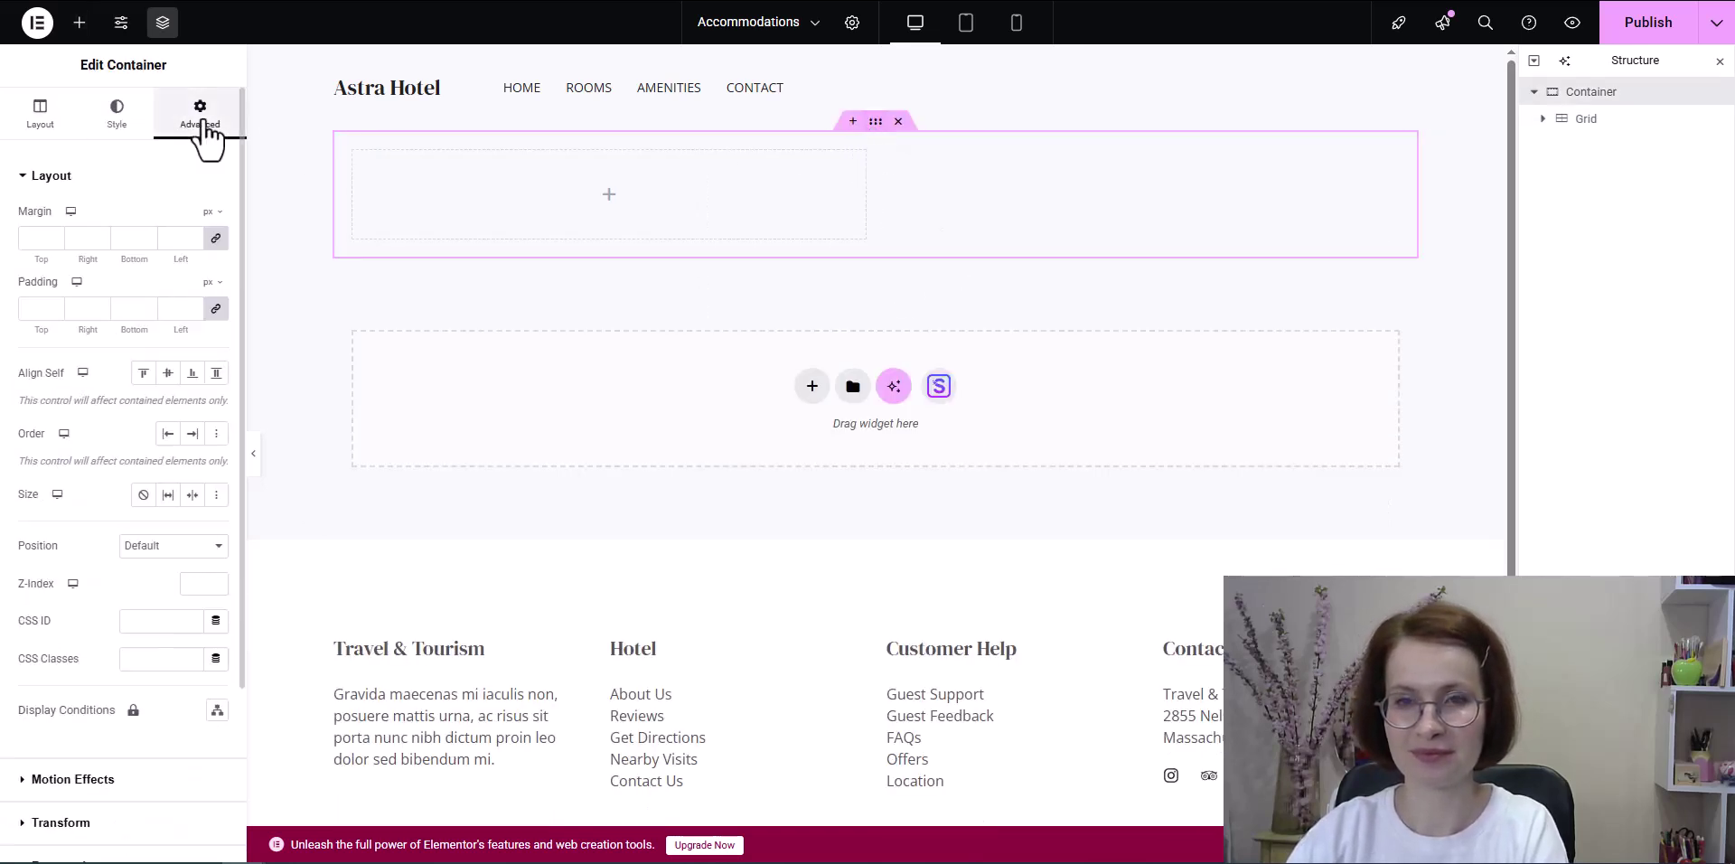
pyautogui.click(215, 309)
pyautogui.write('120120')
# Step: Re-enter the grid's layout values: 2 columns, 1 row
pyautogui.click(1547, 116)
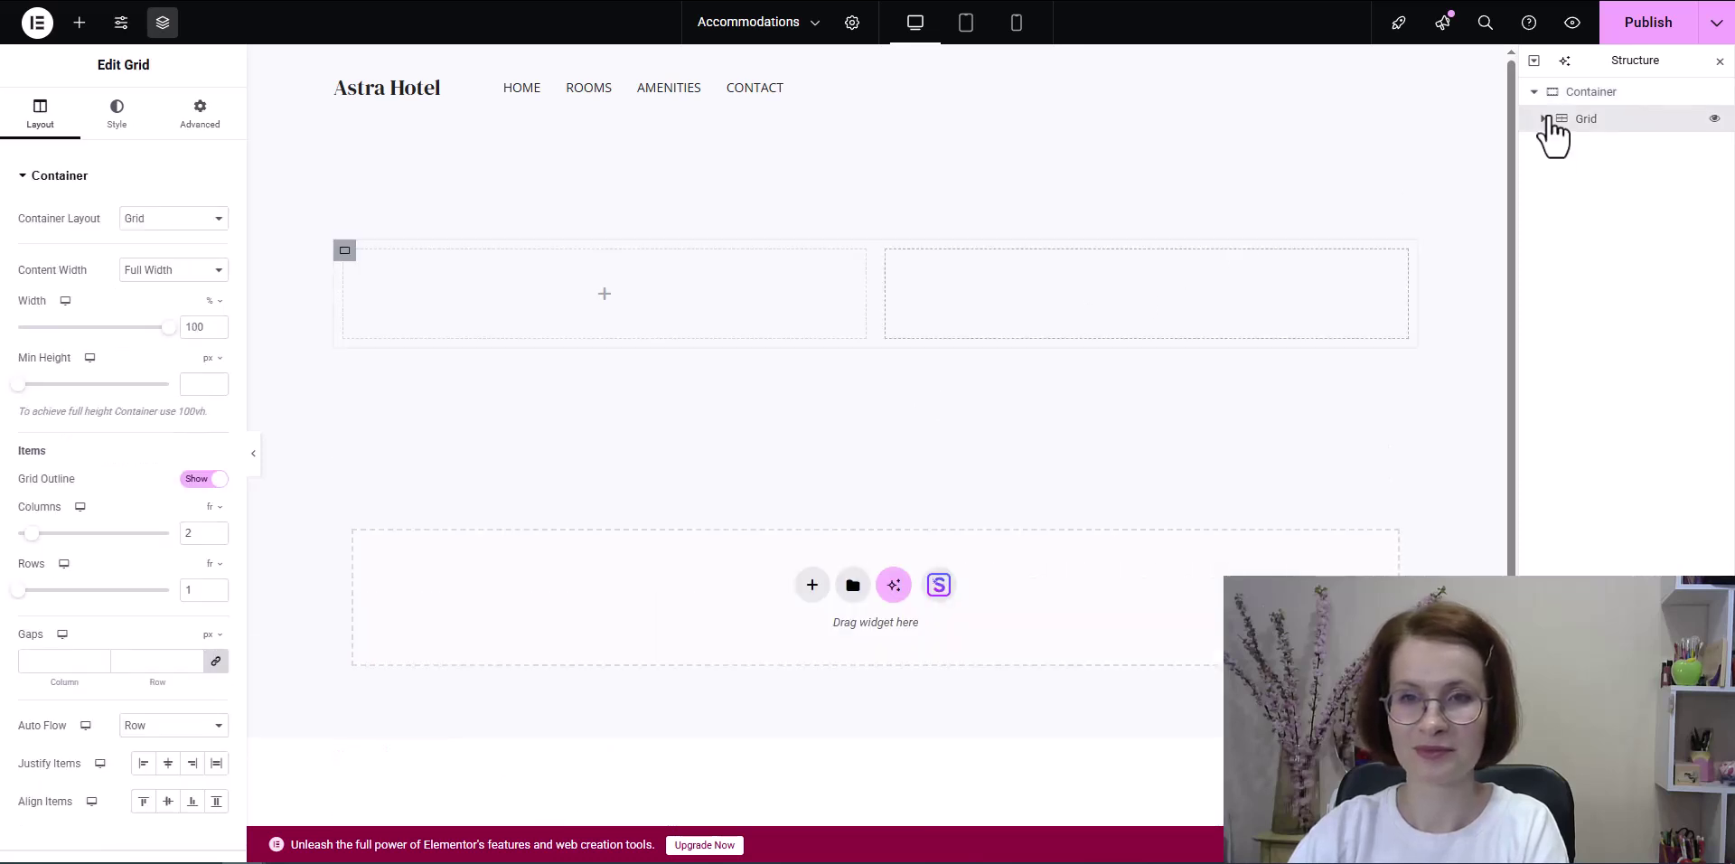
pyautogui.write('2')
pyautogui.doubleClick(190, 533)
pyautogui.write('12')
pyautogui.doubleClick(196, 590)
pyautogui.write('1')
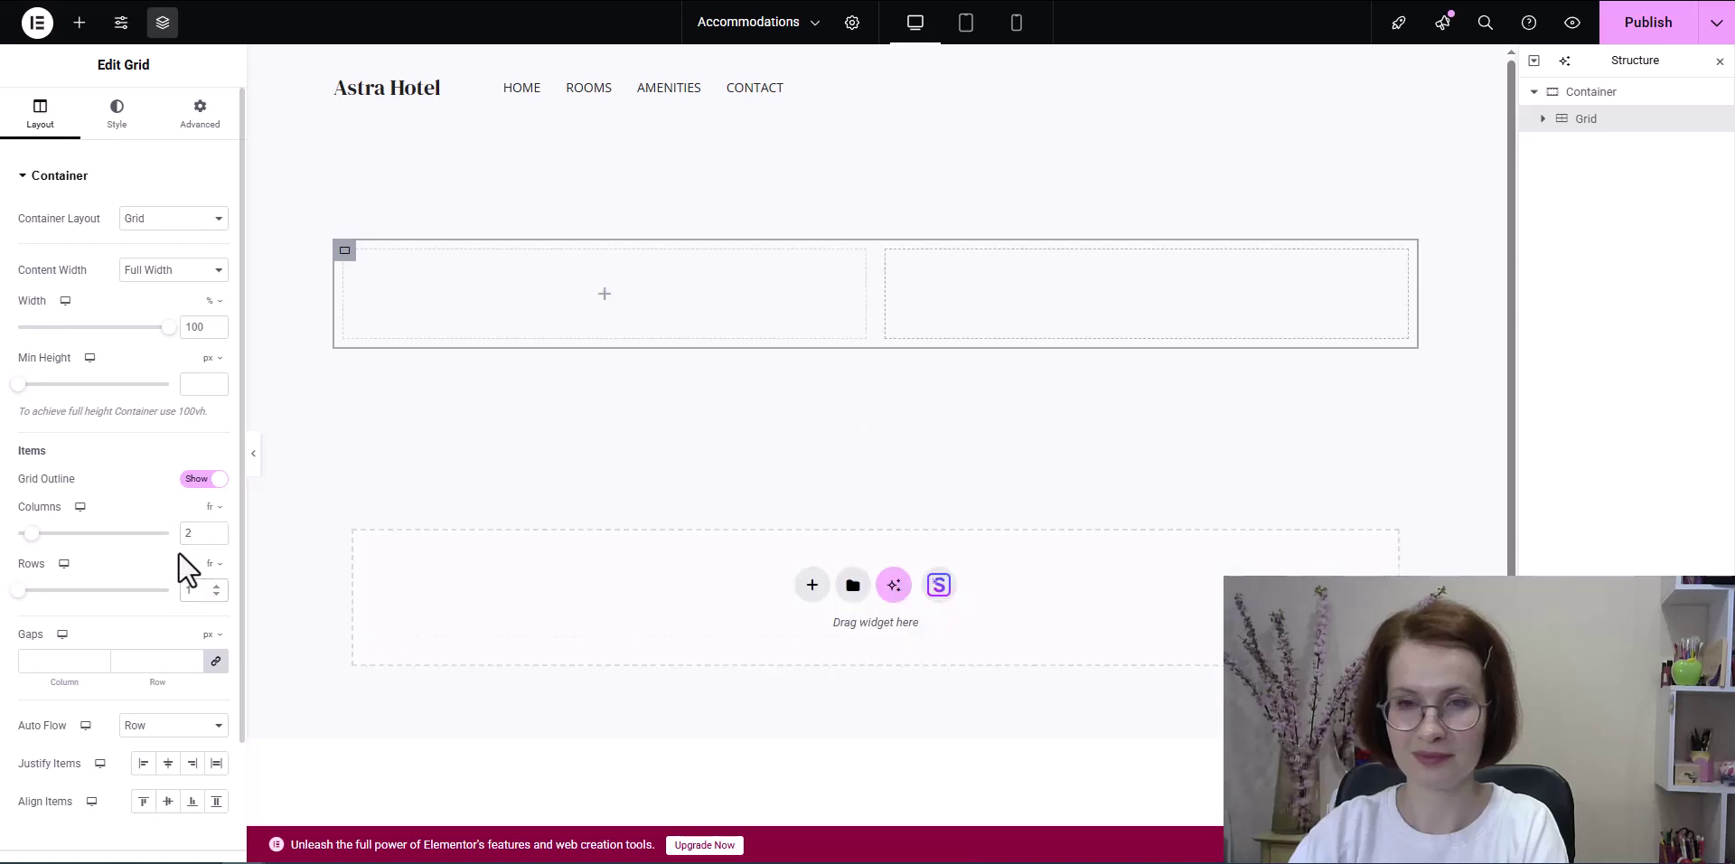
# Step: Drag a Single Accommodation widget into the grid's first cell
pyautogui.click(81, 22)
pyautogui.click(21, 339)
pyautogui.scroll(-7, 25, 321)
pyautogui.scroll(7, 29, 343)
pyautogui.click(33, 387)
pyautogui.click(32, 426)
pyautogui.scroll(-5, 23, 362)
pyautogui.scroll(-5, 73, 356)
pyautogui.moveTo(171, 252); pyautogui.dragTo(540, 304)
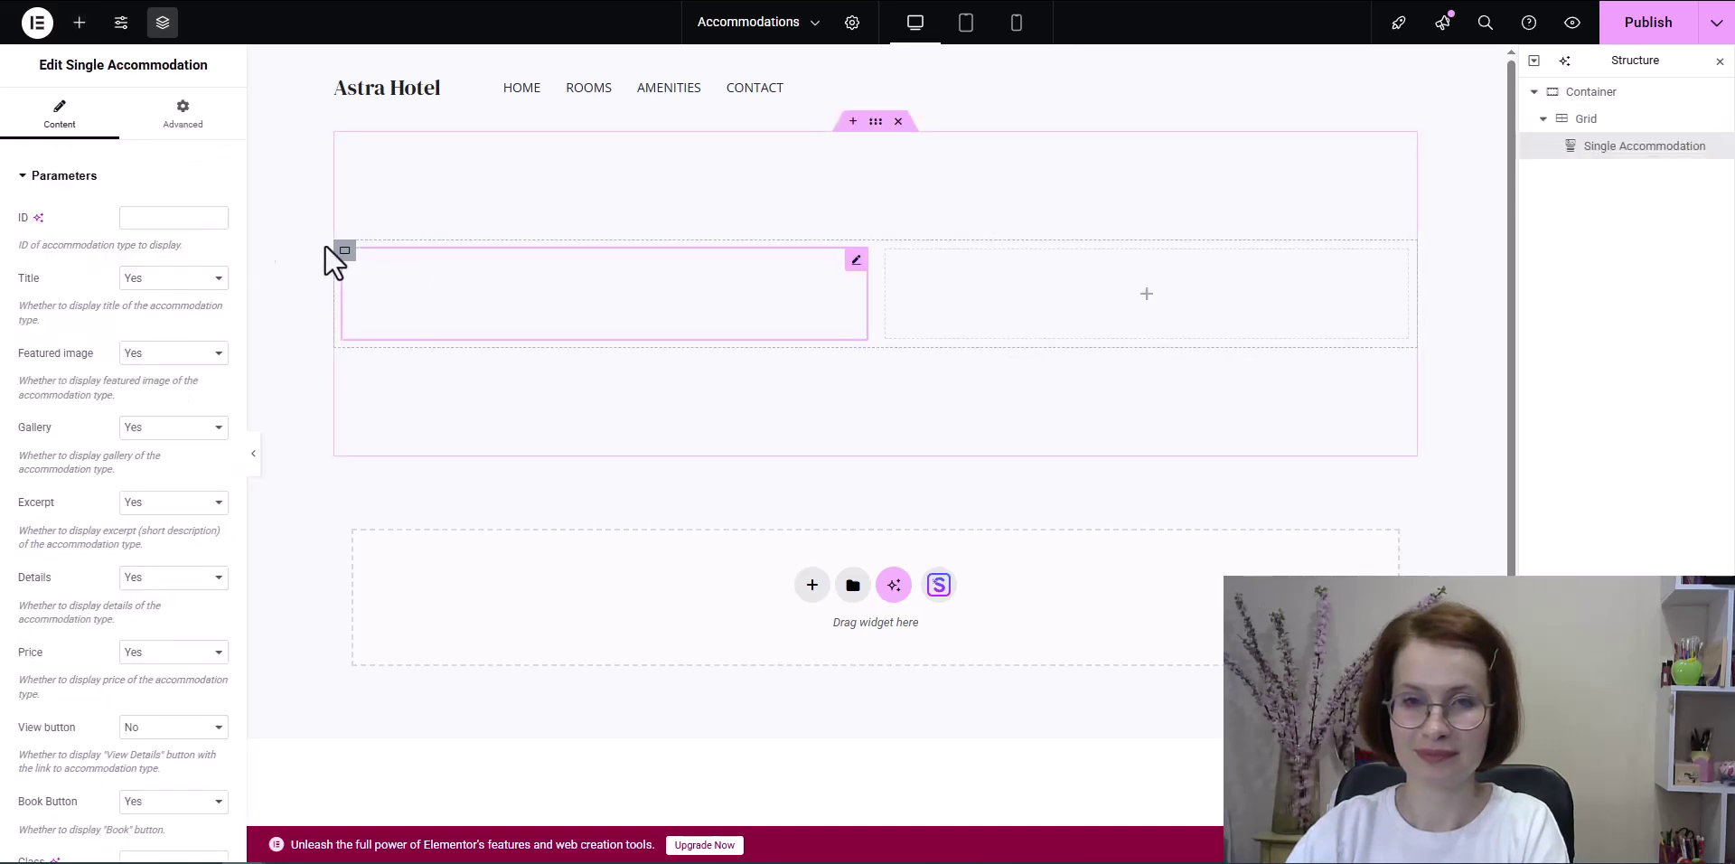
# Step: Set the first widget's ID to 800 and add a second Single Accommodation with ID 797
pyautogui.click(145, 217)
pyautogui.write('800')
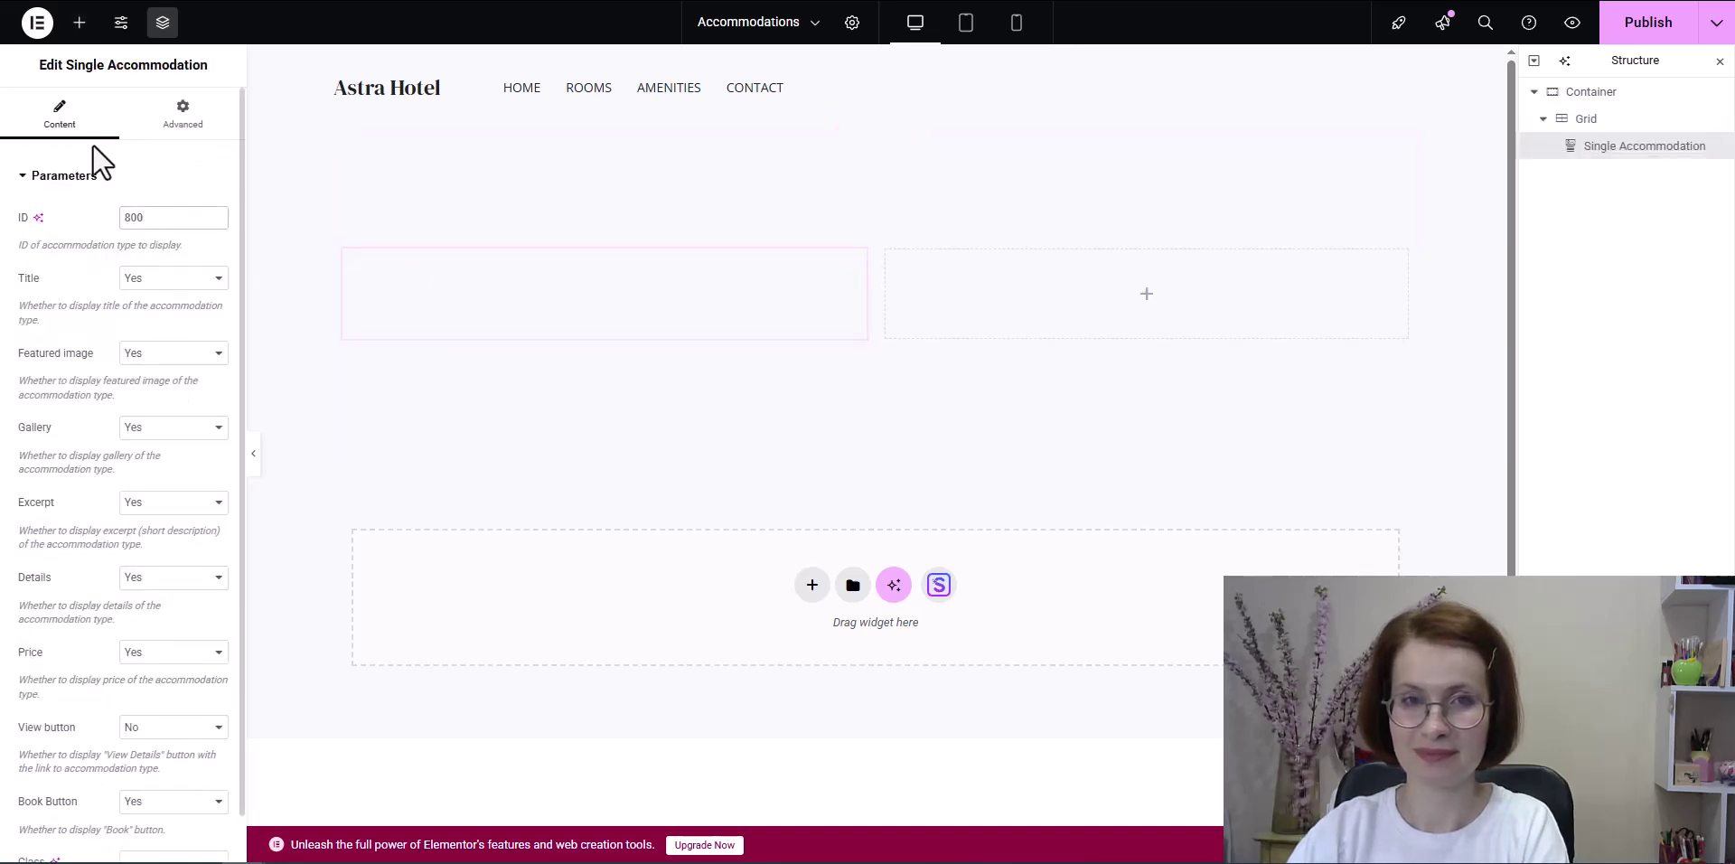
pyautogui.click(79, 23)
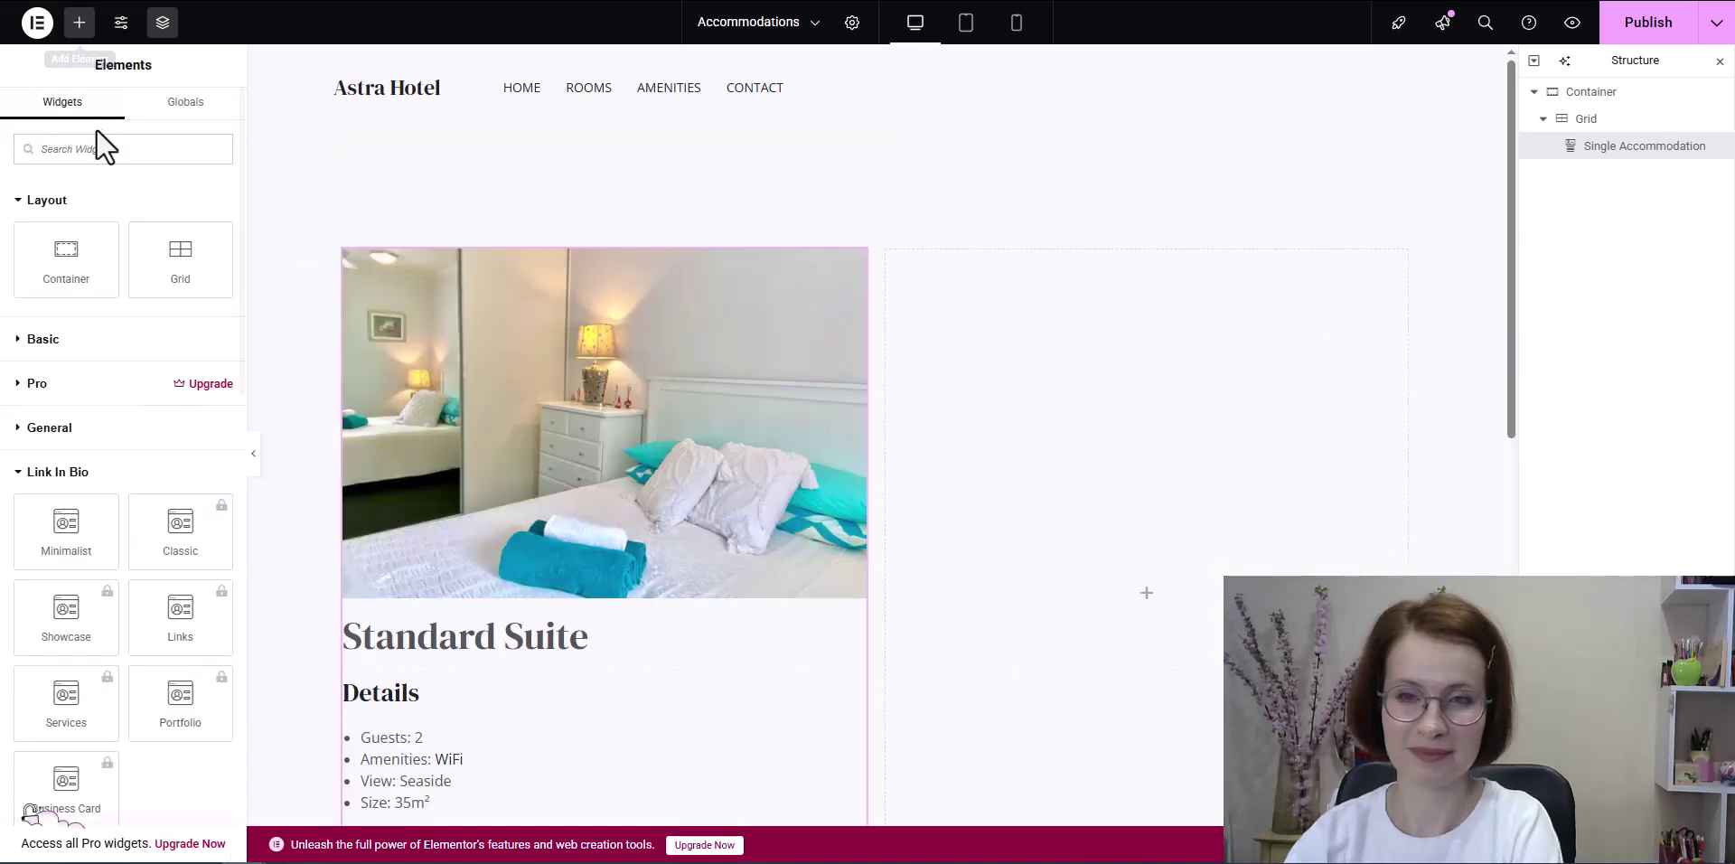
pyautogui.scroll(-6, 89, 485)
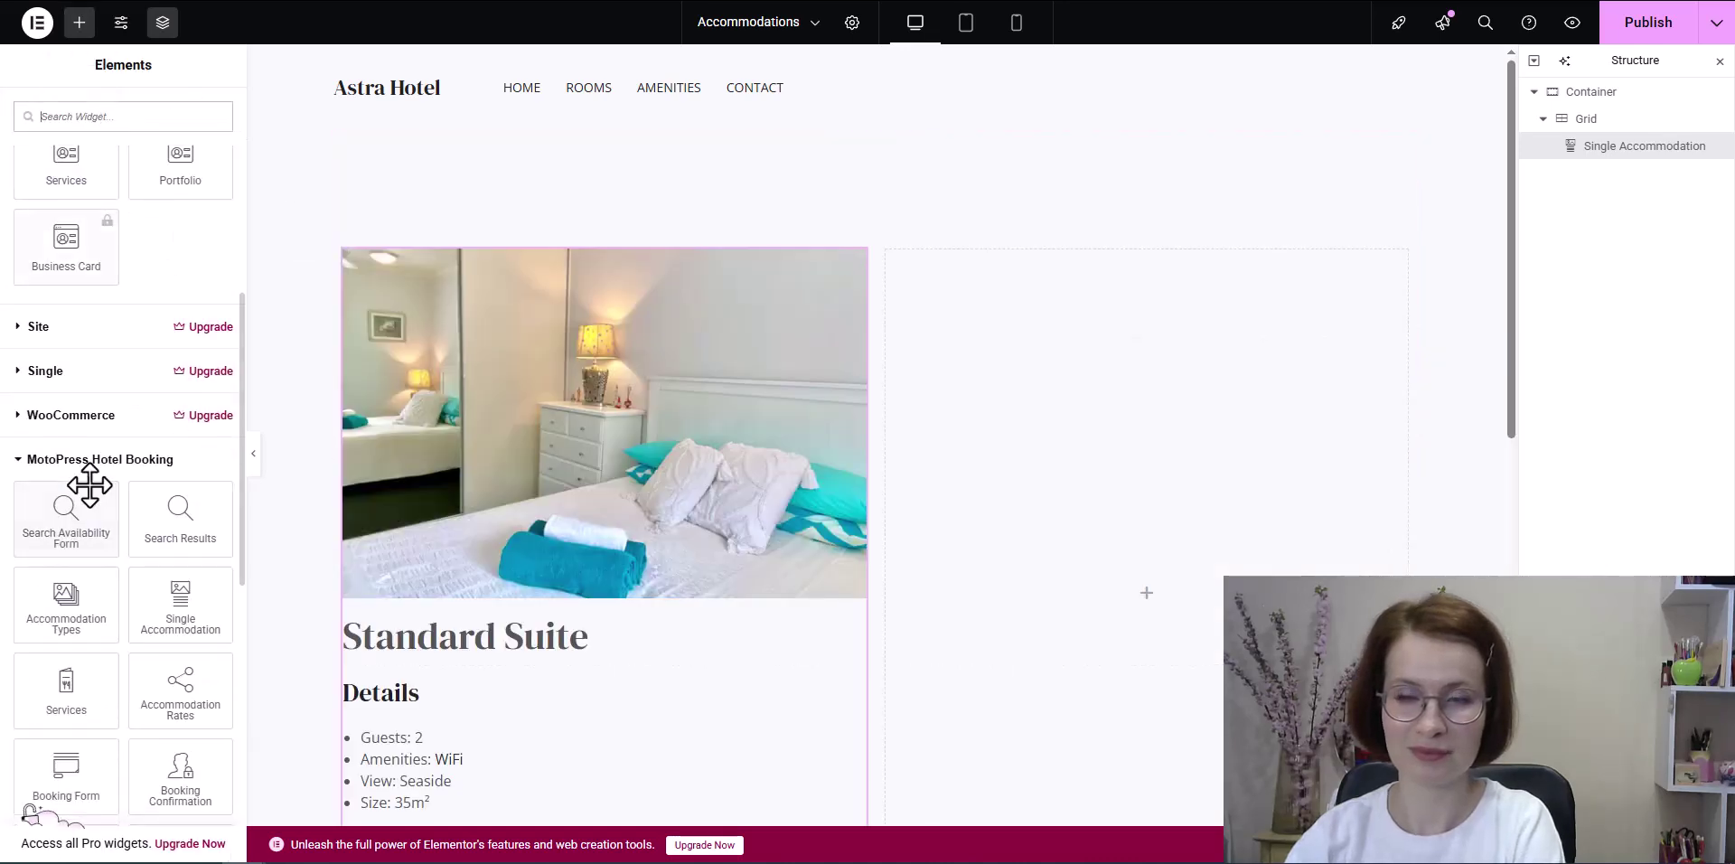
pyautogui.scroll(-2, 90, 485)
pyautogui.moveTo(176, 423); pyautogui.dragTo(1186, 561)
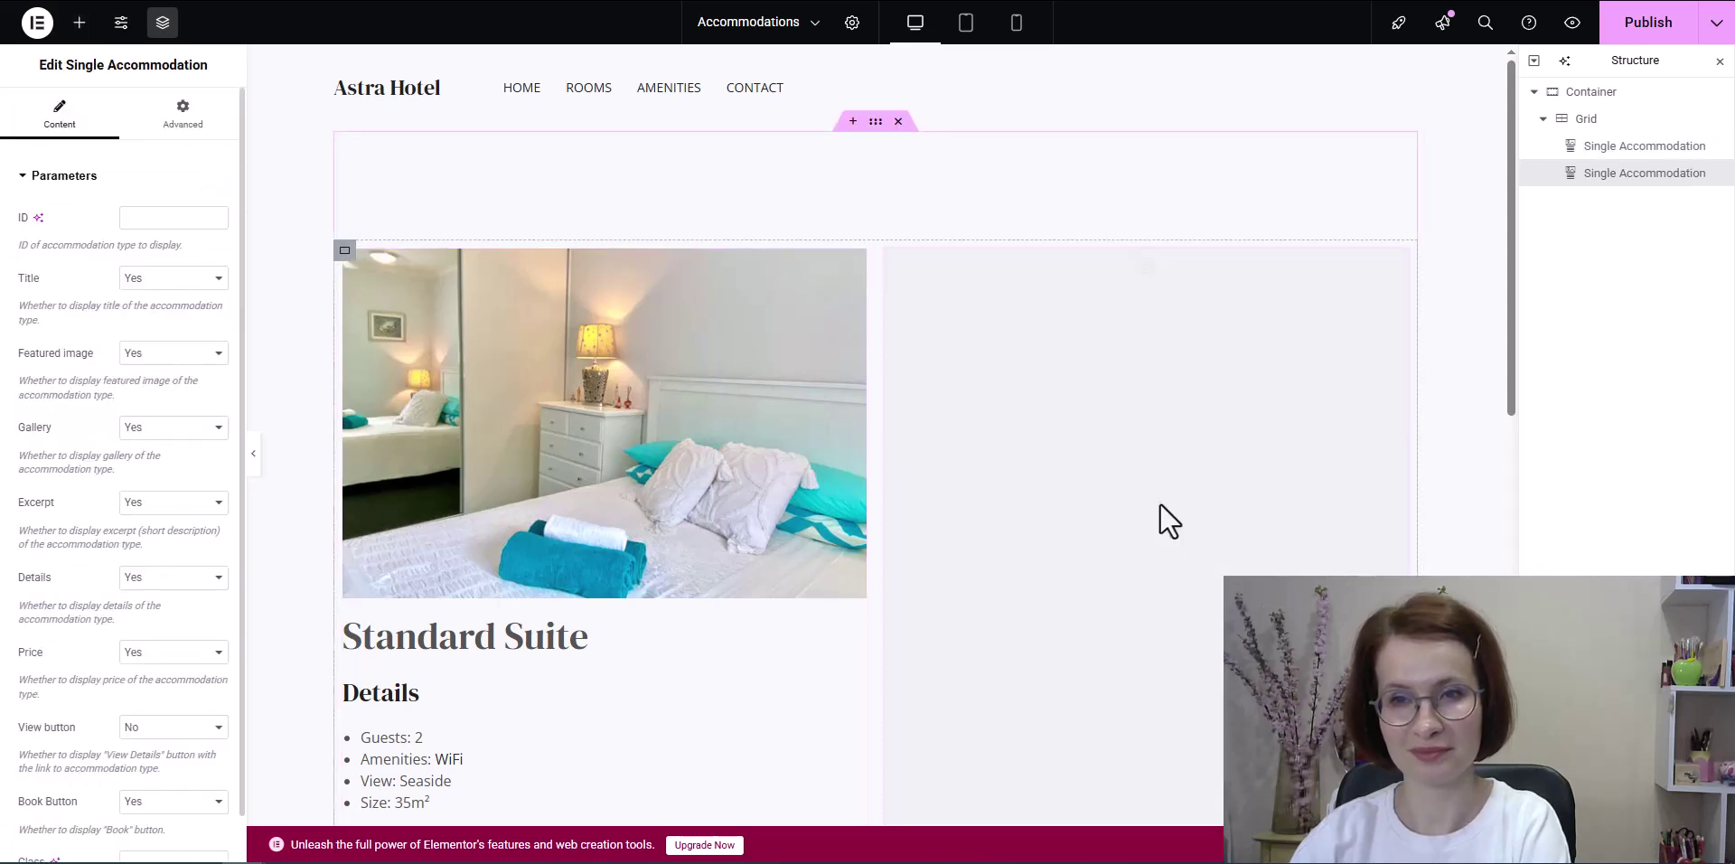
pyautogui.click(145, 216)
pyautogui.write('797')
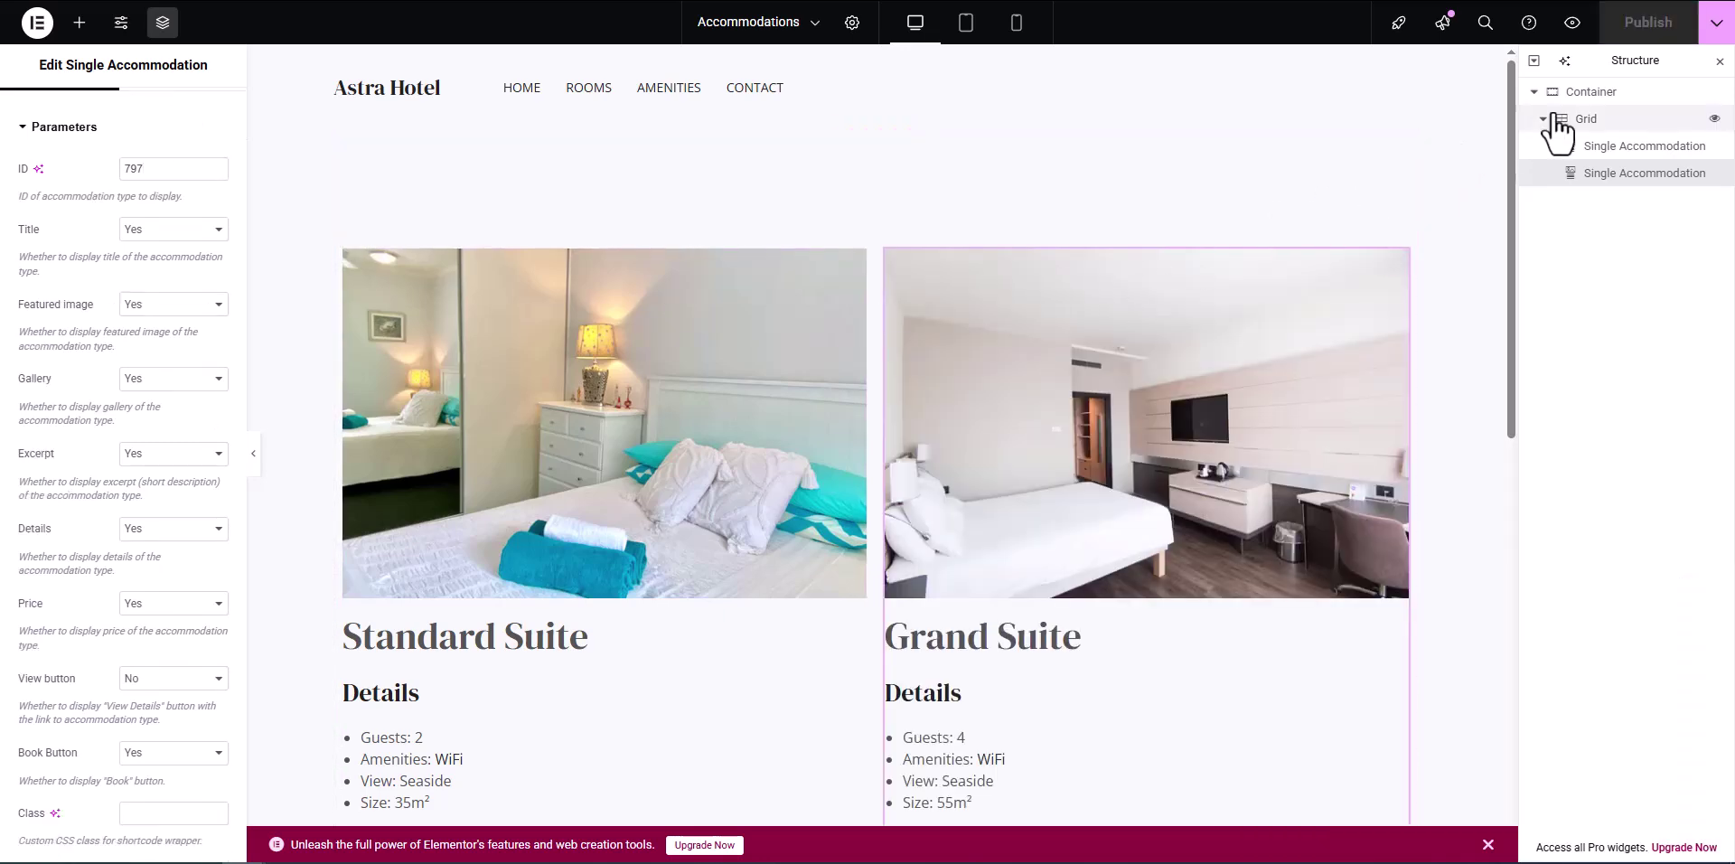
# Step: Set the container's top and bottom padding to 60 and publish the page
pyautogui.click(1583, 92)
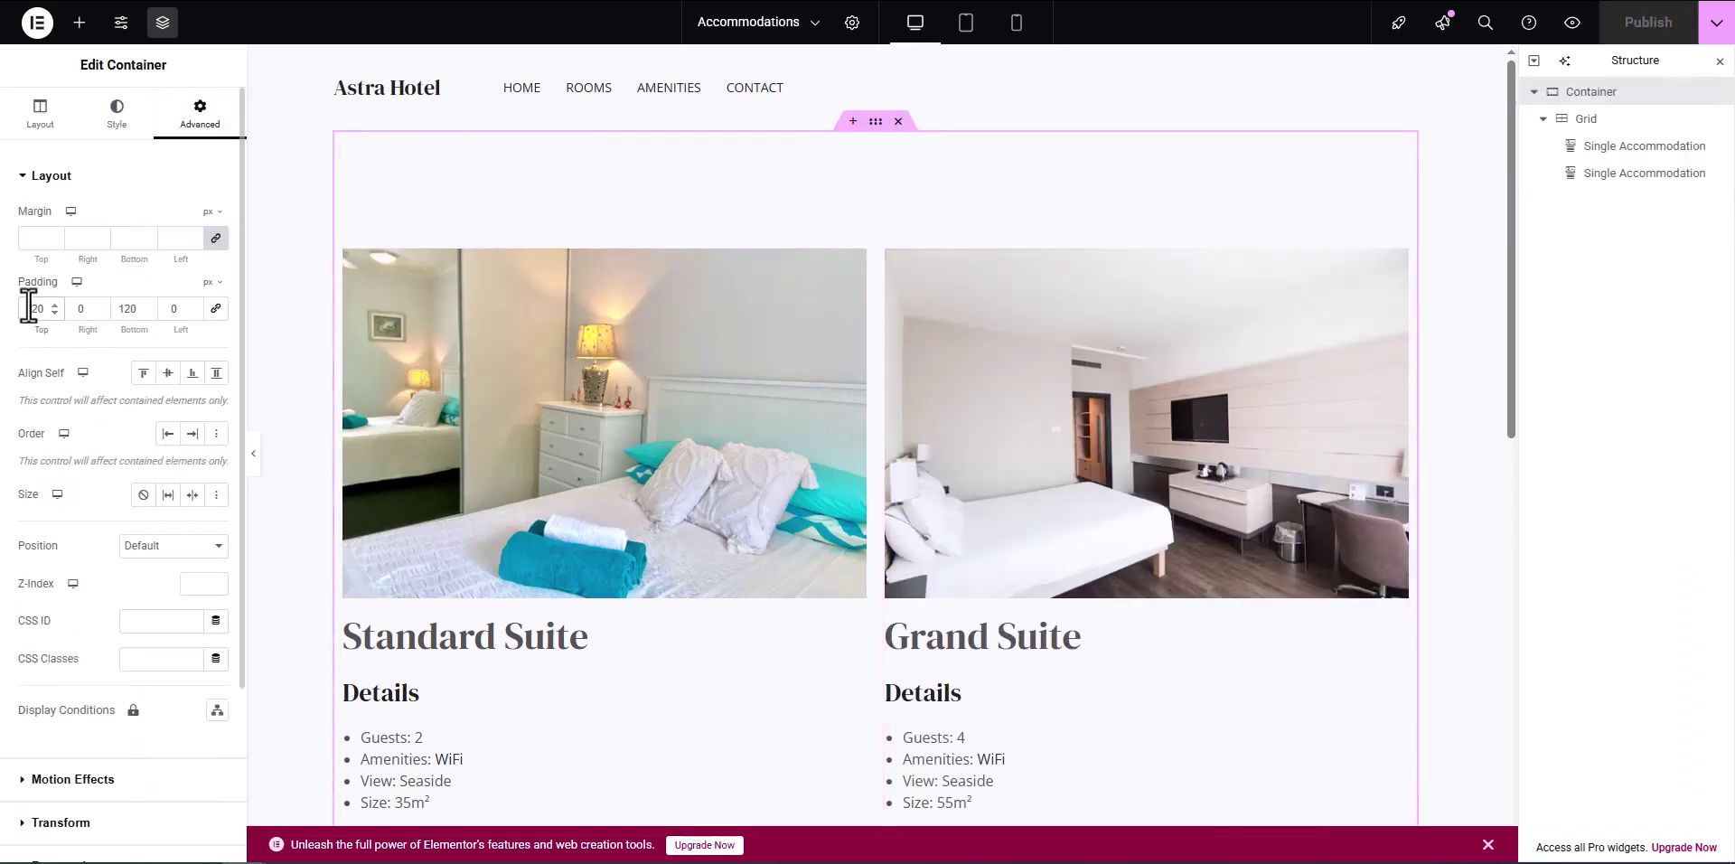
pyautogui.write('60')
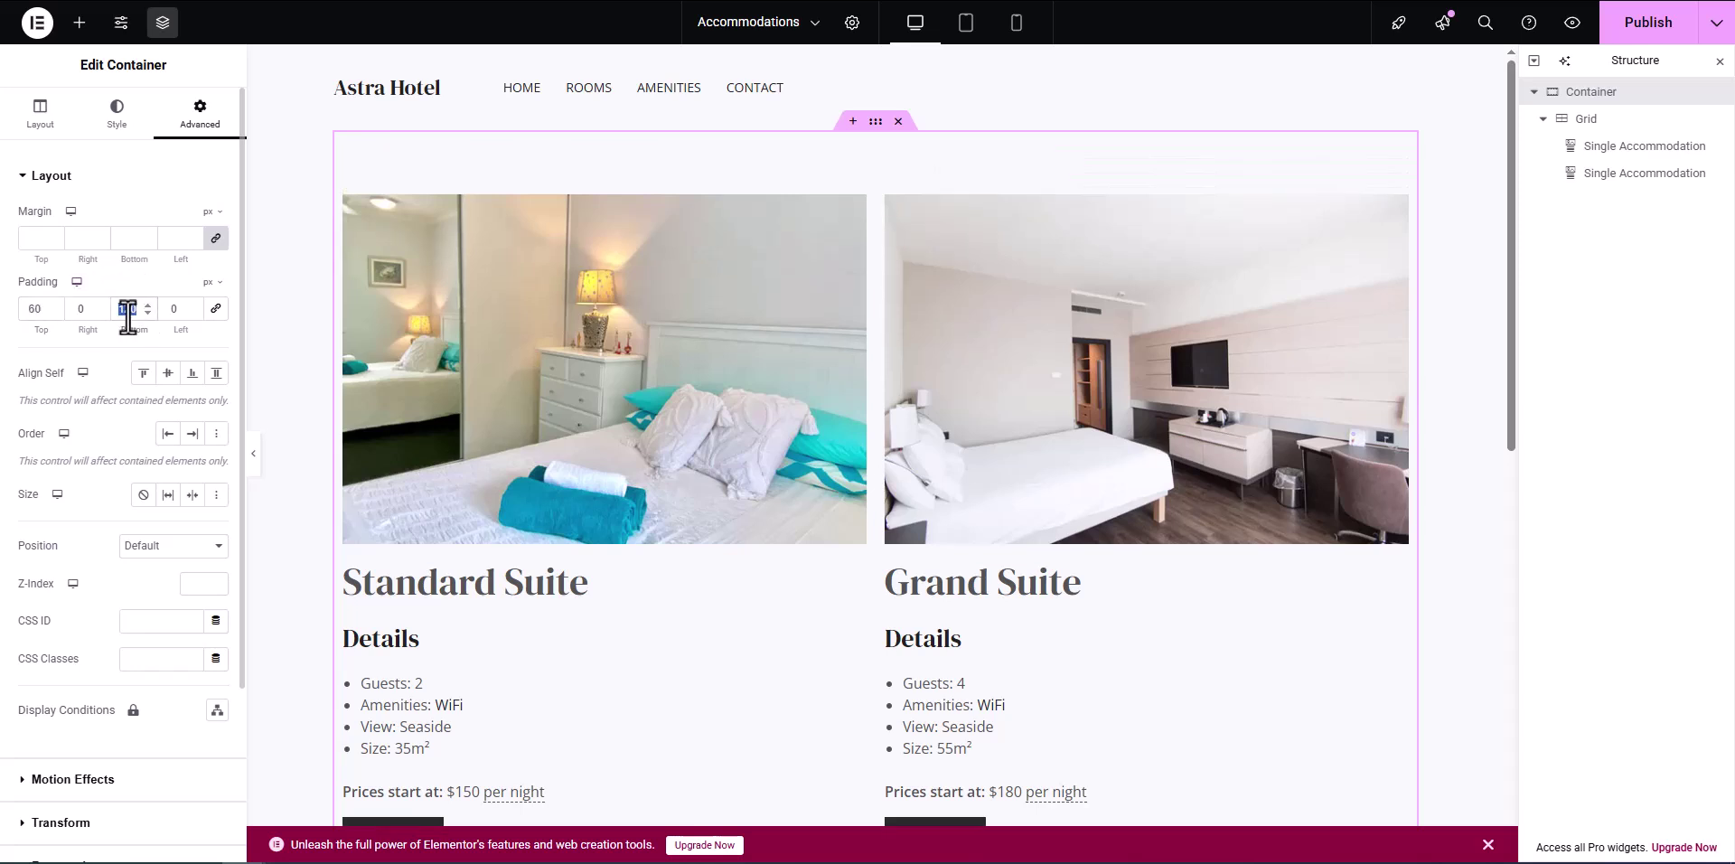
pyautogui.click(127, 308)
pyautogui.write('60')
pyautogui.click(1648, 25)
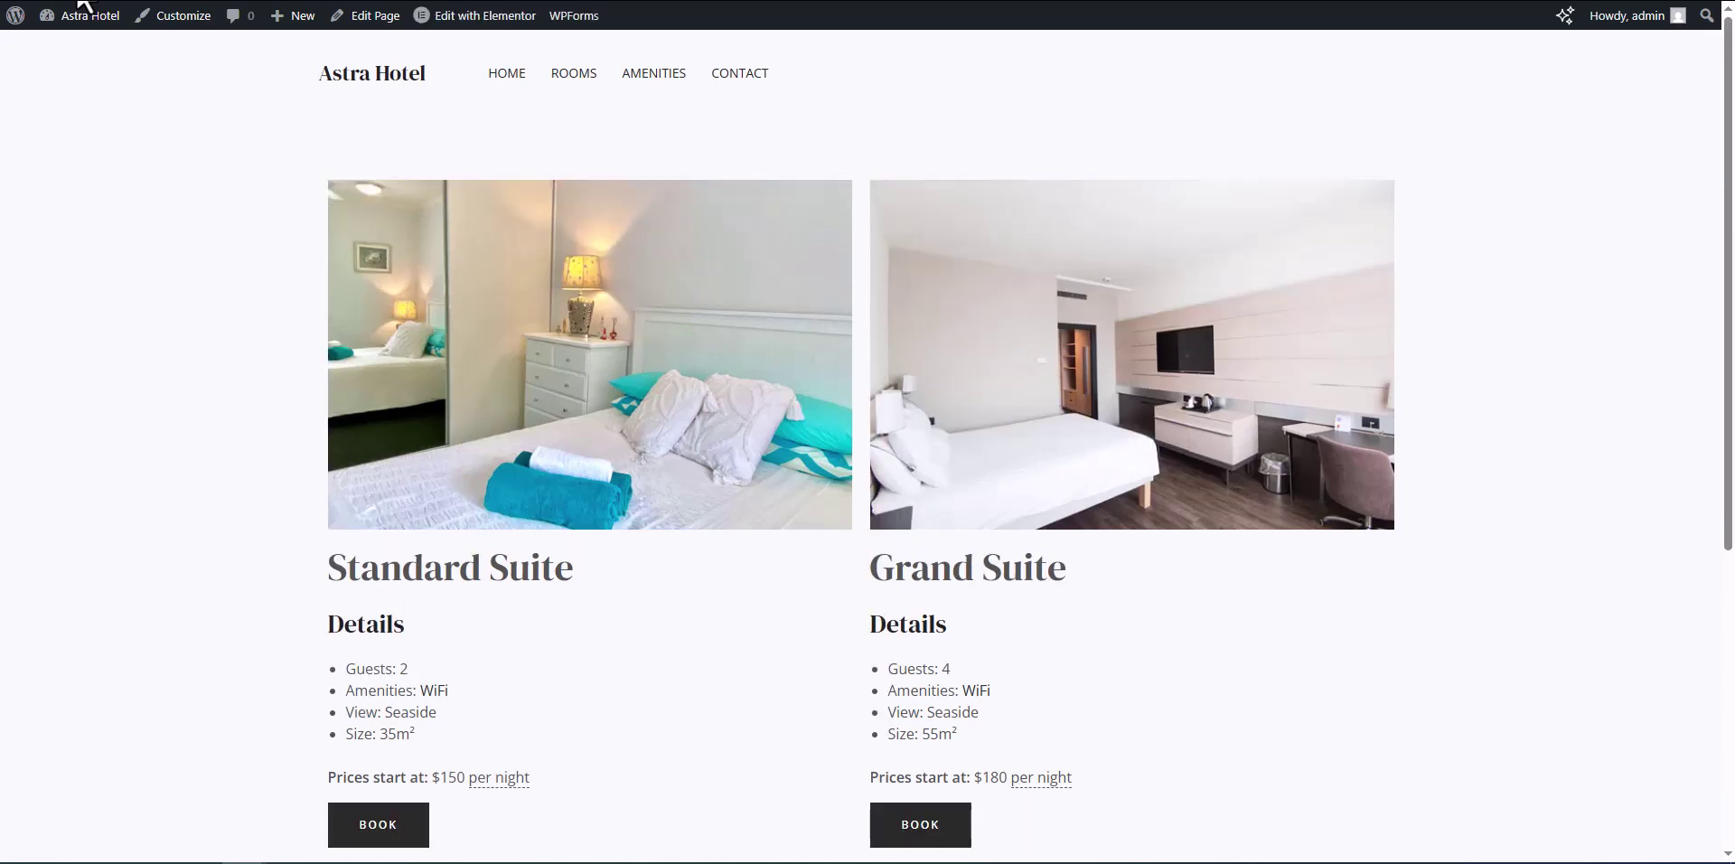
# Step: Drop a MotoPress Accommodation Types widget into the container and publish the page
pyautogui.scroll(-3, 230, 167)
pyautogui.scroll(3, 229, 167)
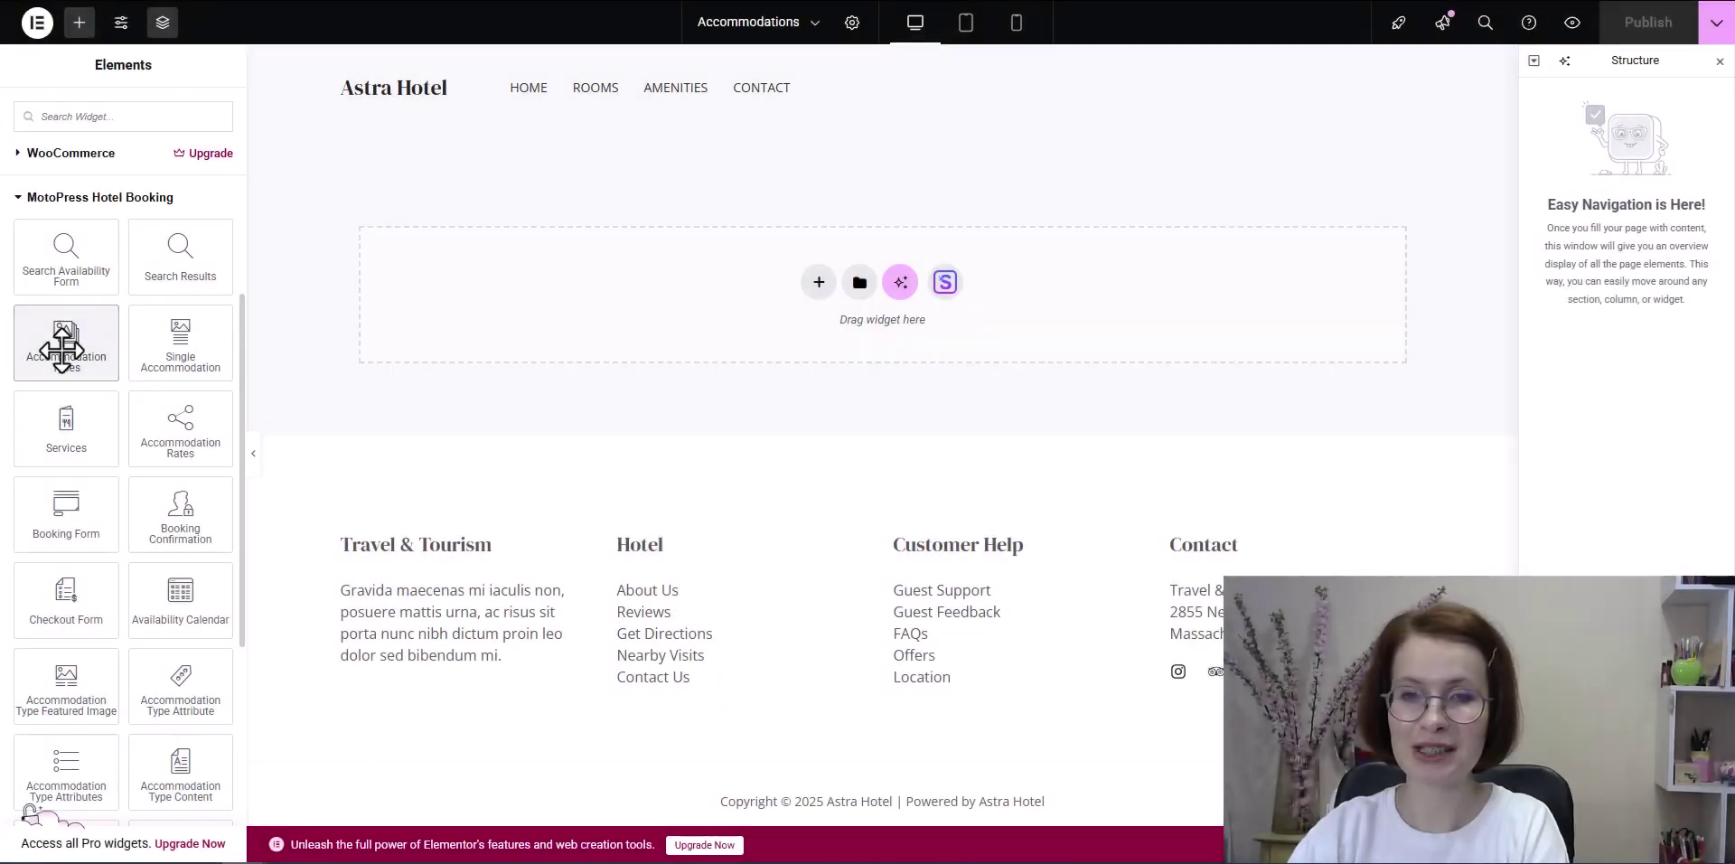
pyautogui.moveTo(60, 346); pyautogui.dragTo(642, 286)
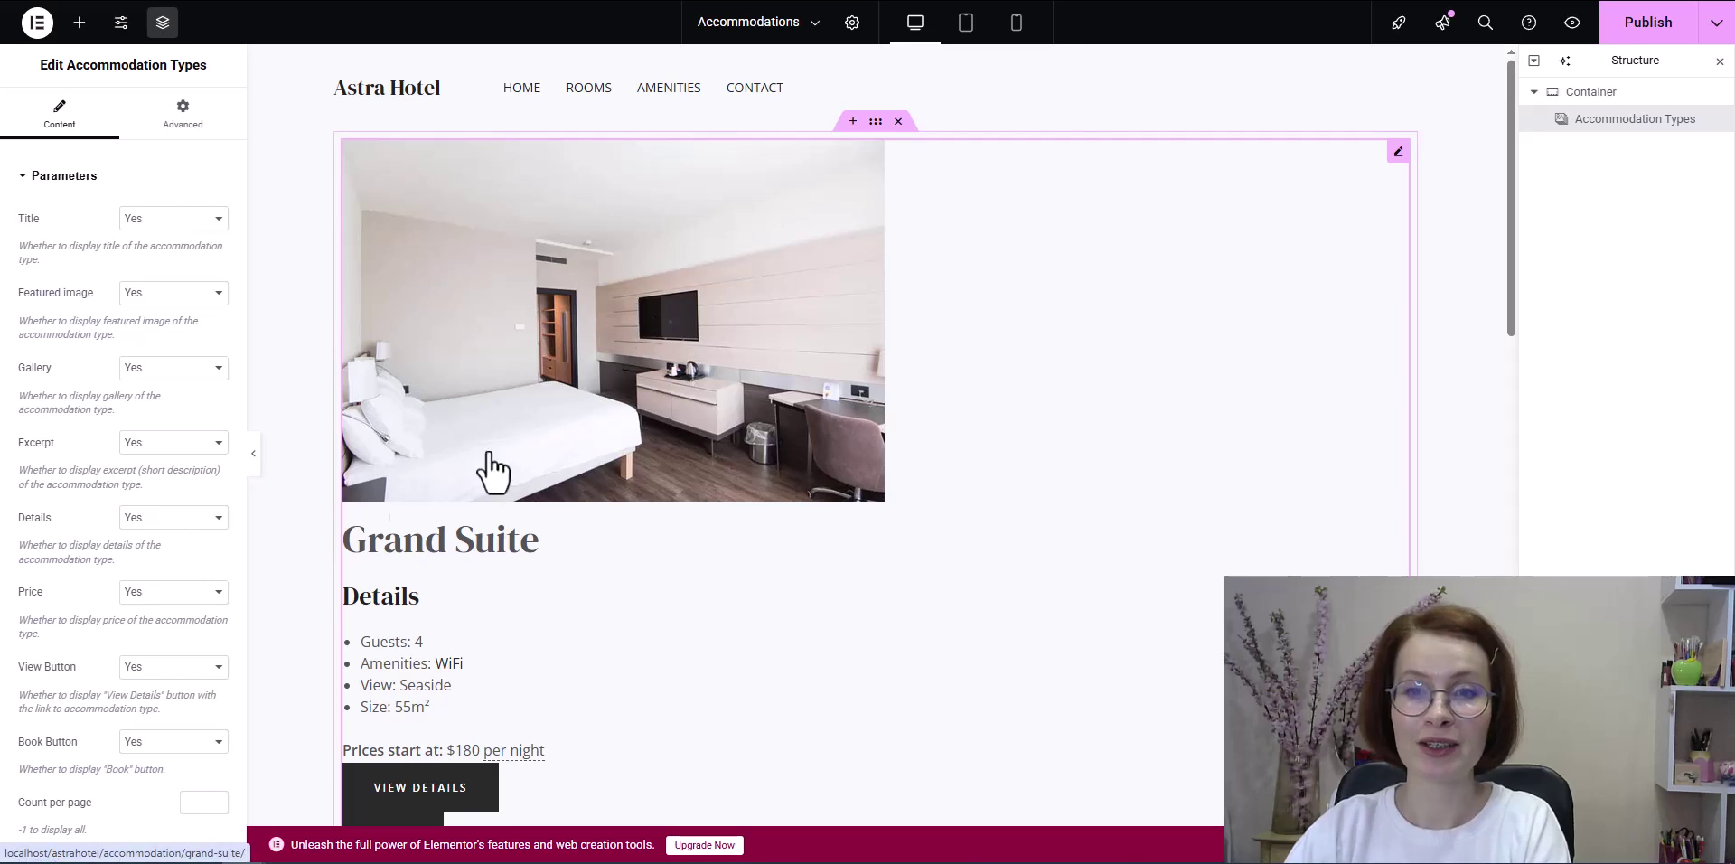
pyautogui.click(1654, 37)
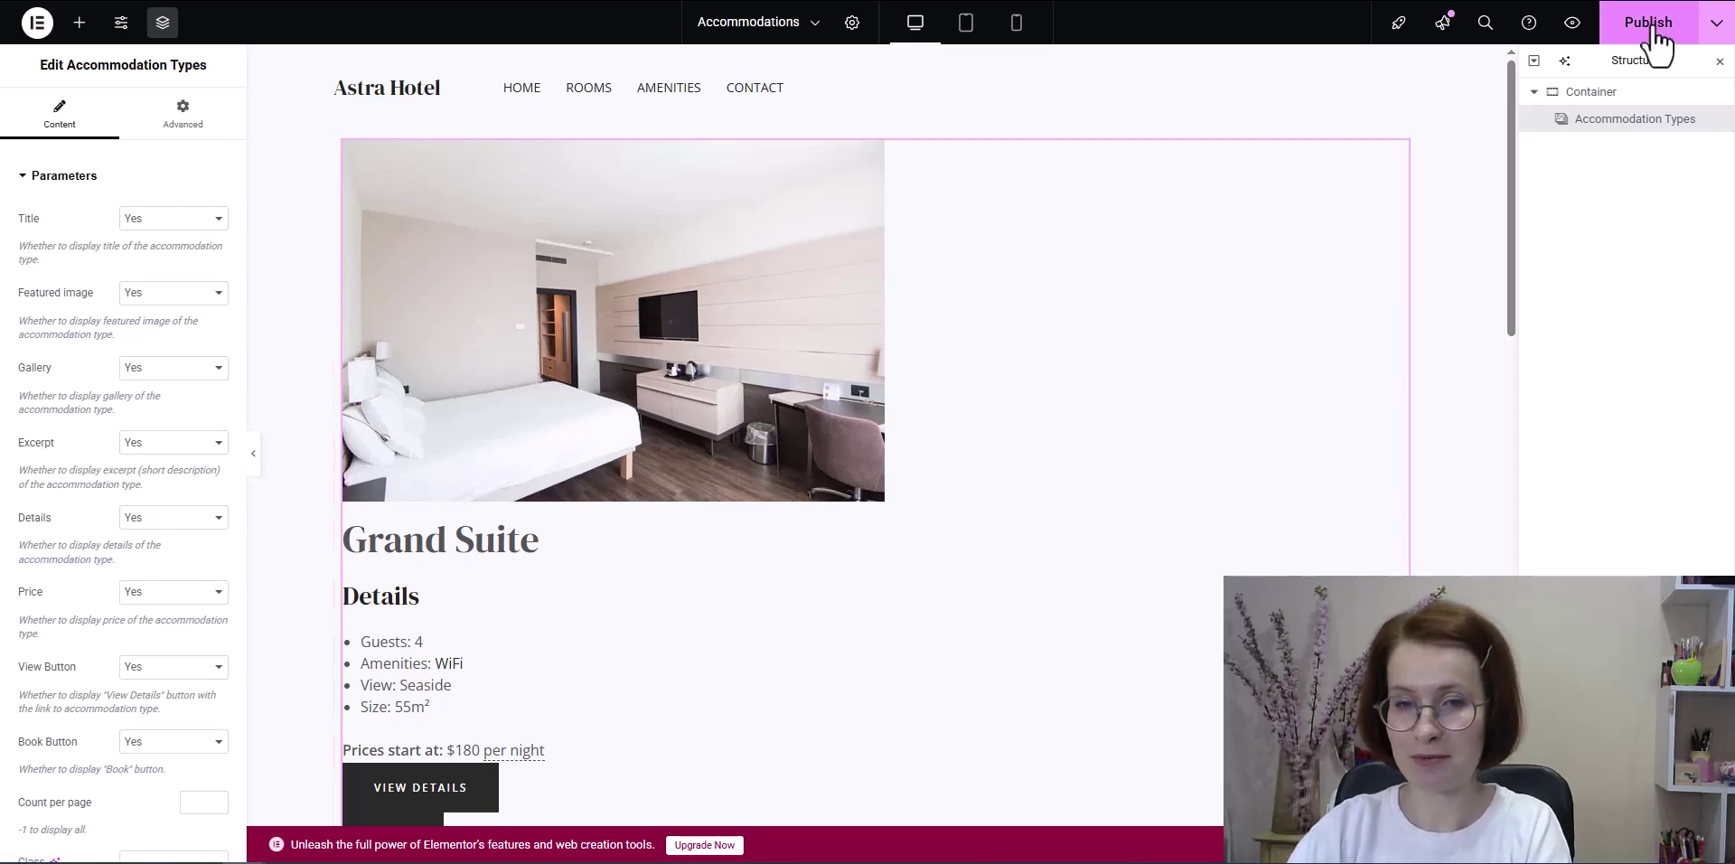
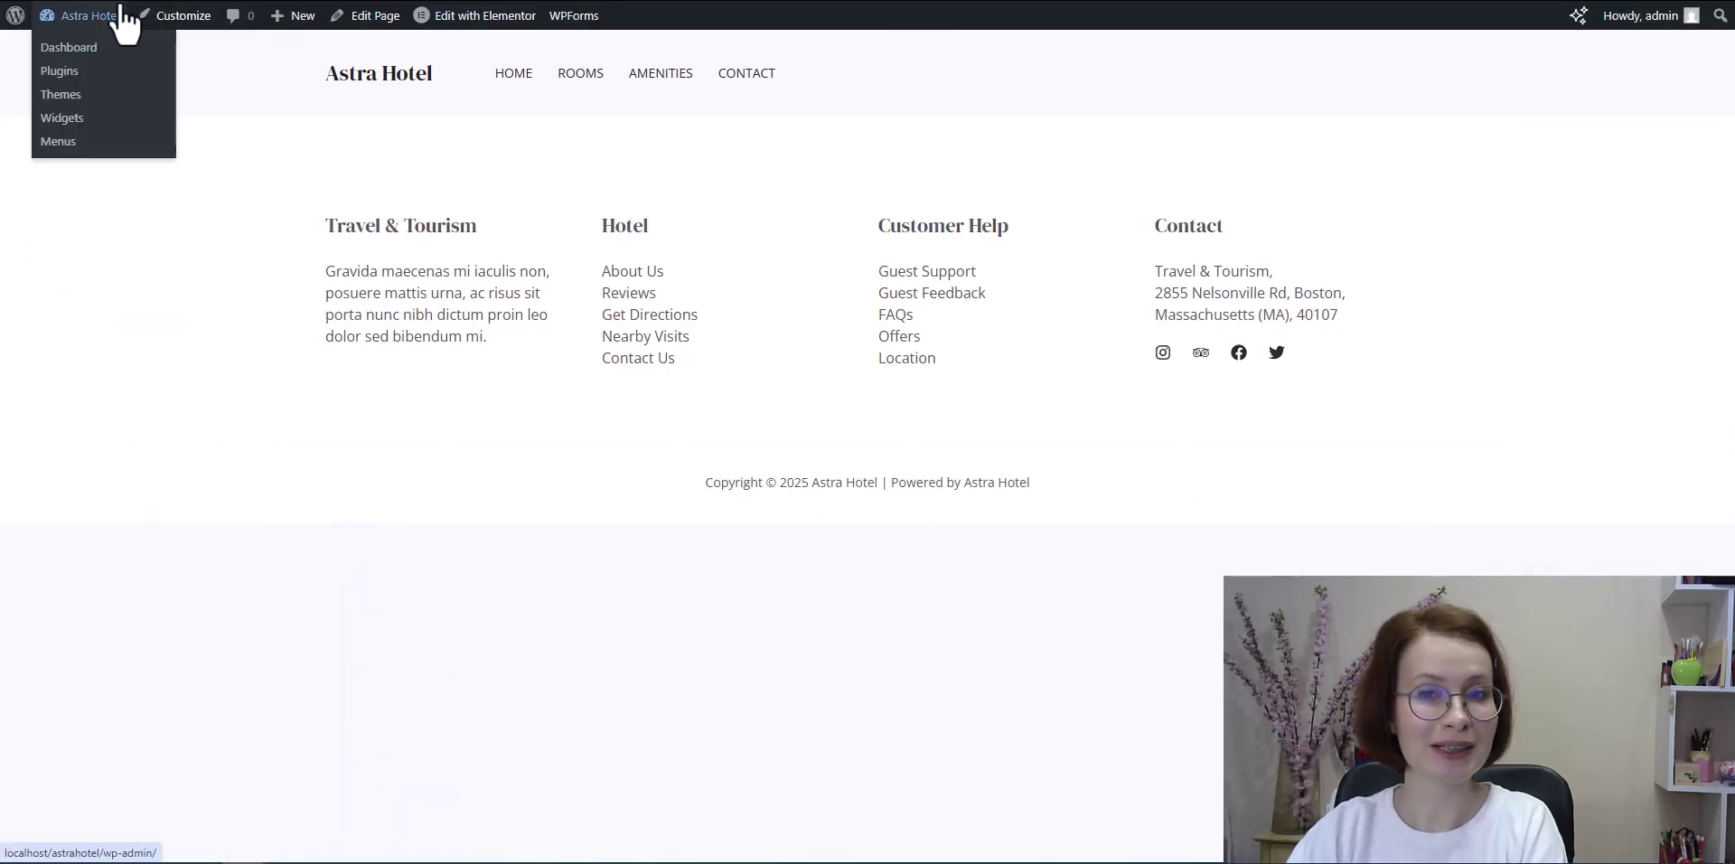
# Step: Centre the accommodations listing with Align Self and set its width to Default
pyautogui.scroll(-9, 632, 237)
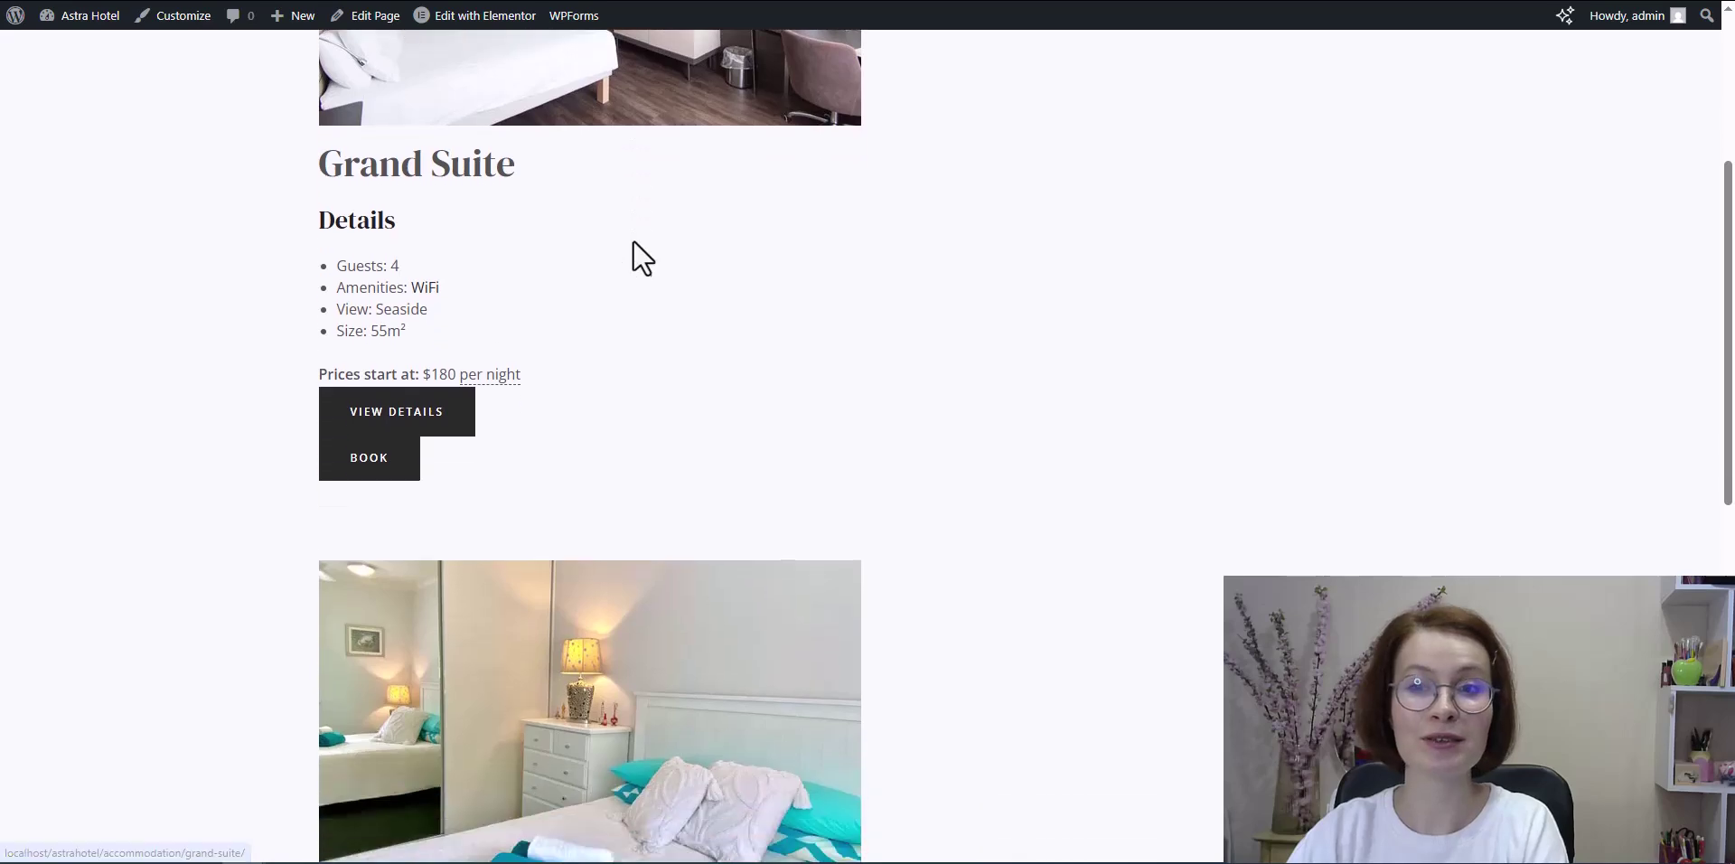
pyautogui.scroll(10, 638, 264)
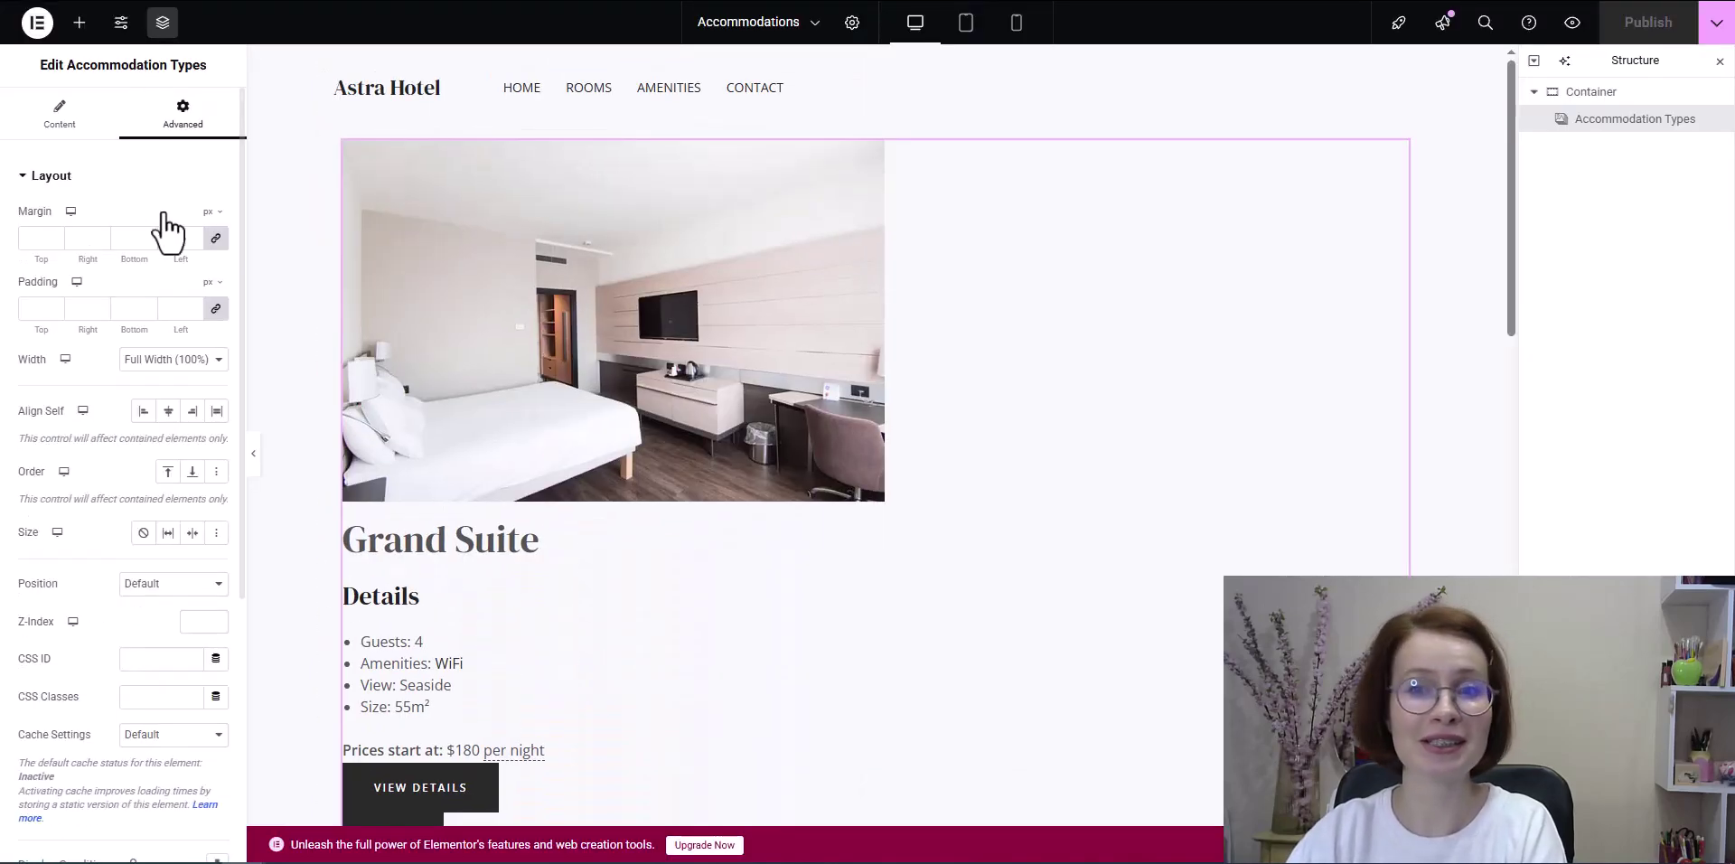
pyautogui.click(168, 410)
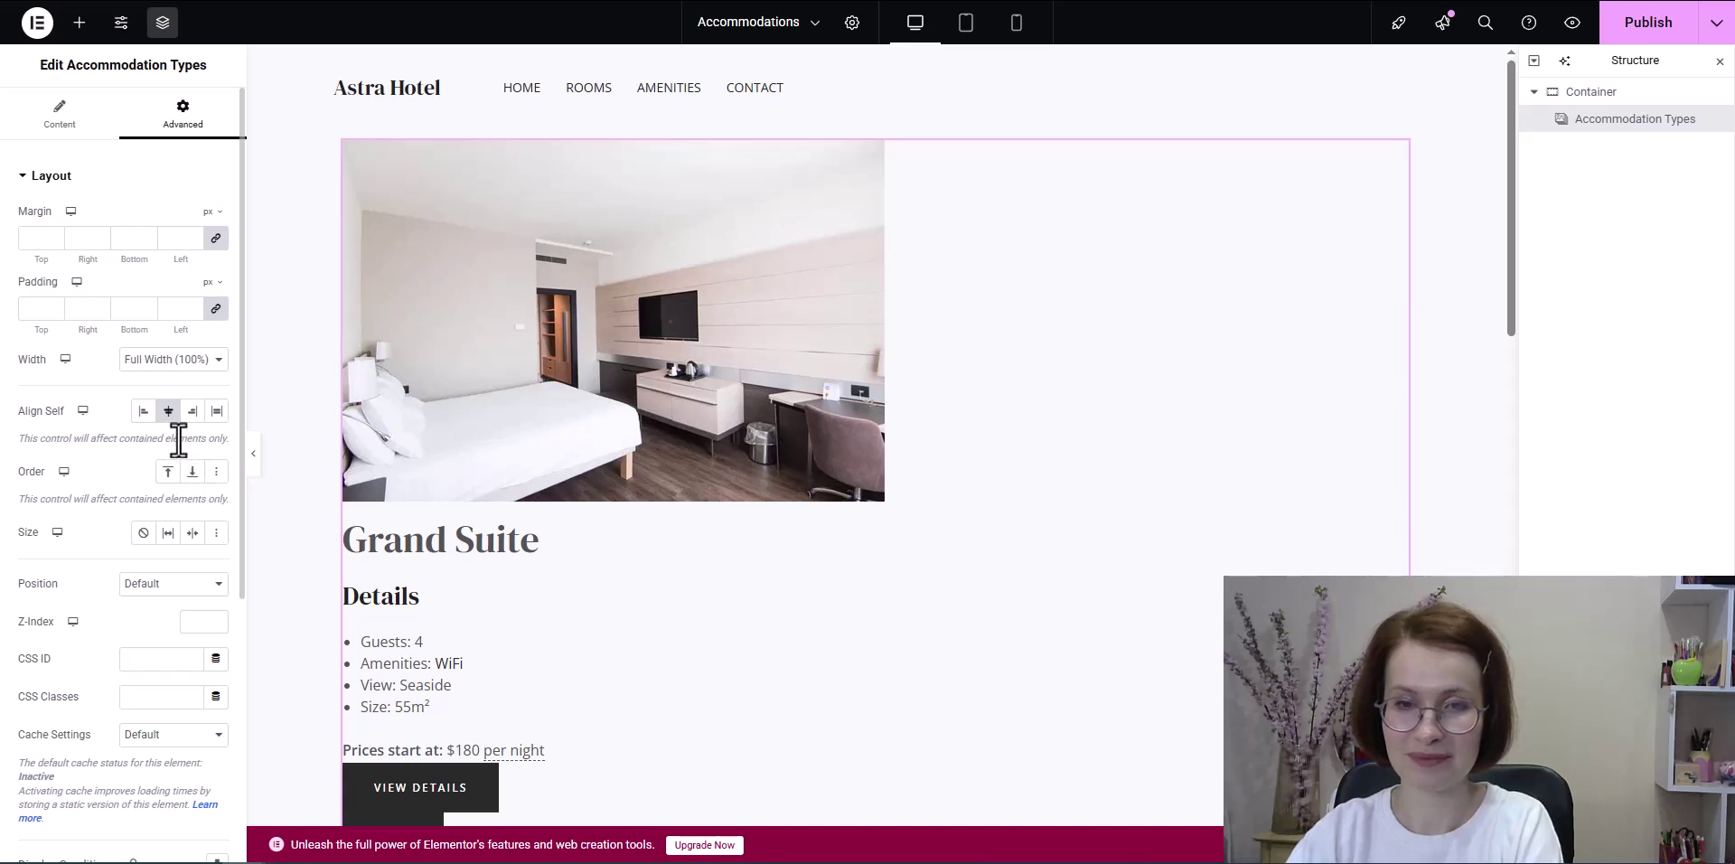
pyautogui.click(144, 361)
pyautogui.click(142, 382)
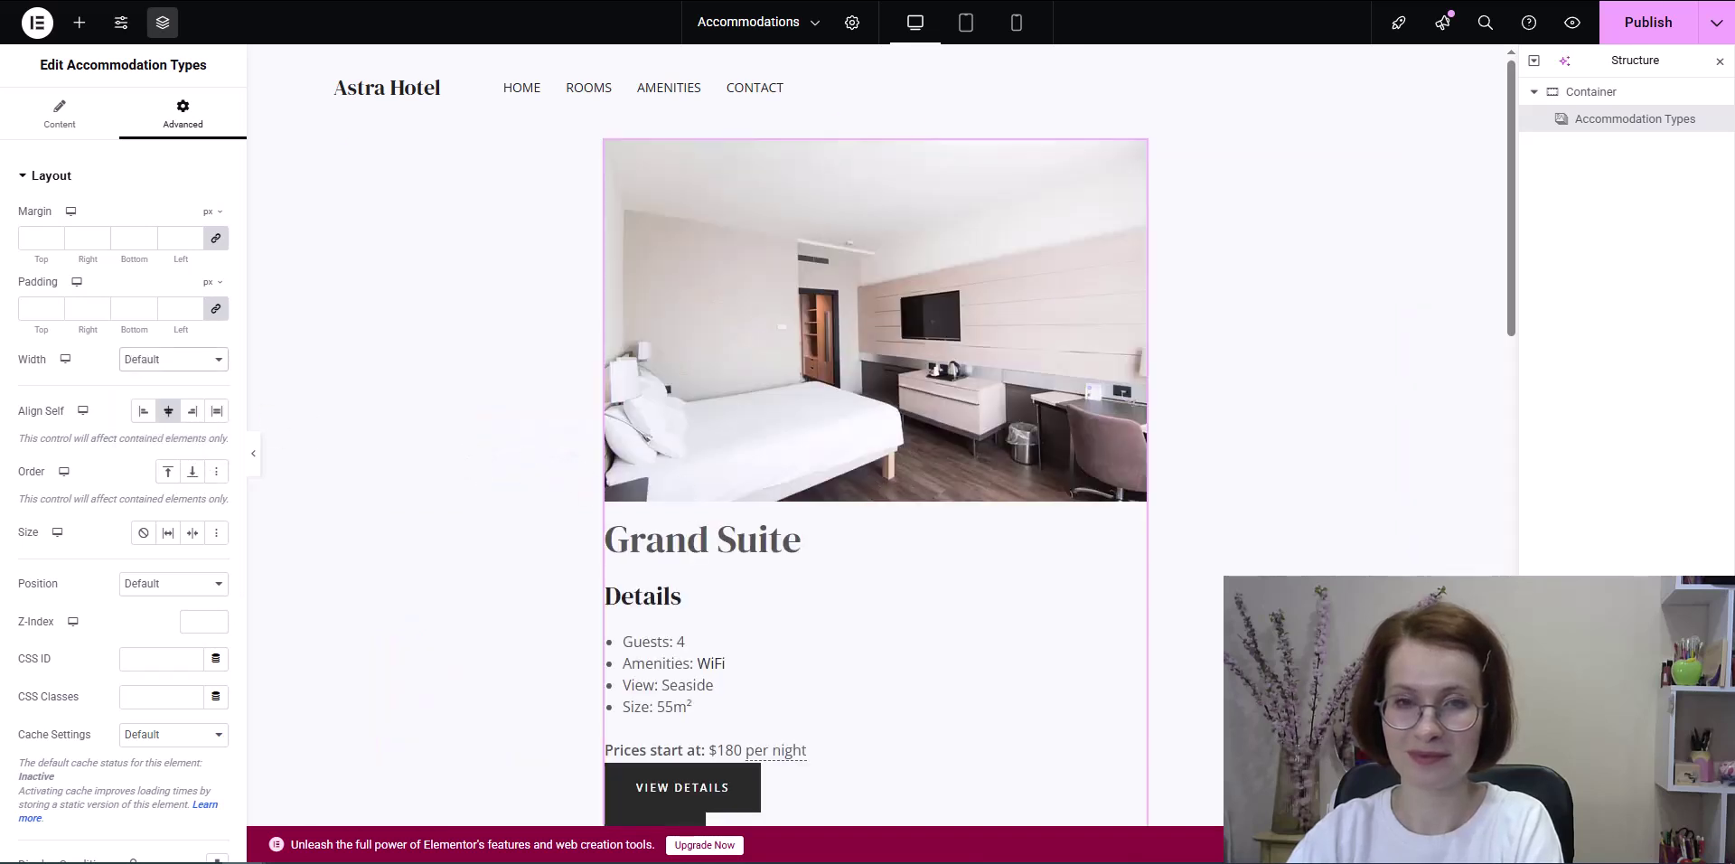
# Step: Publish the page and check the centred listing on the live site
pyautogui.click(1653, 27)
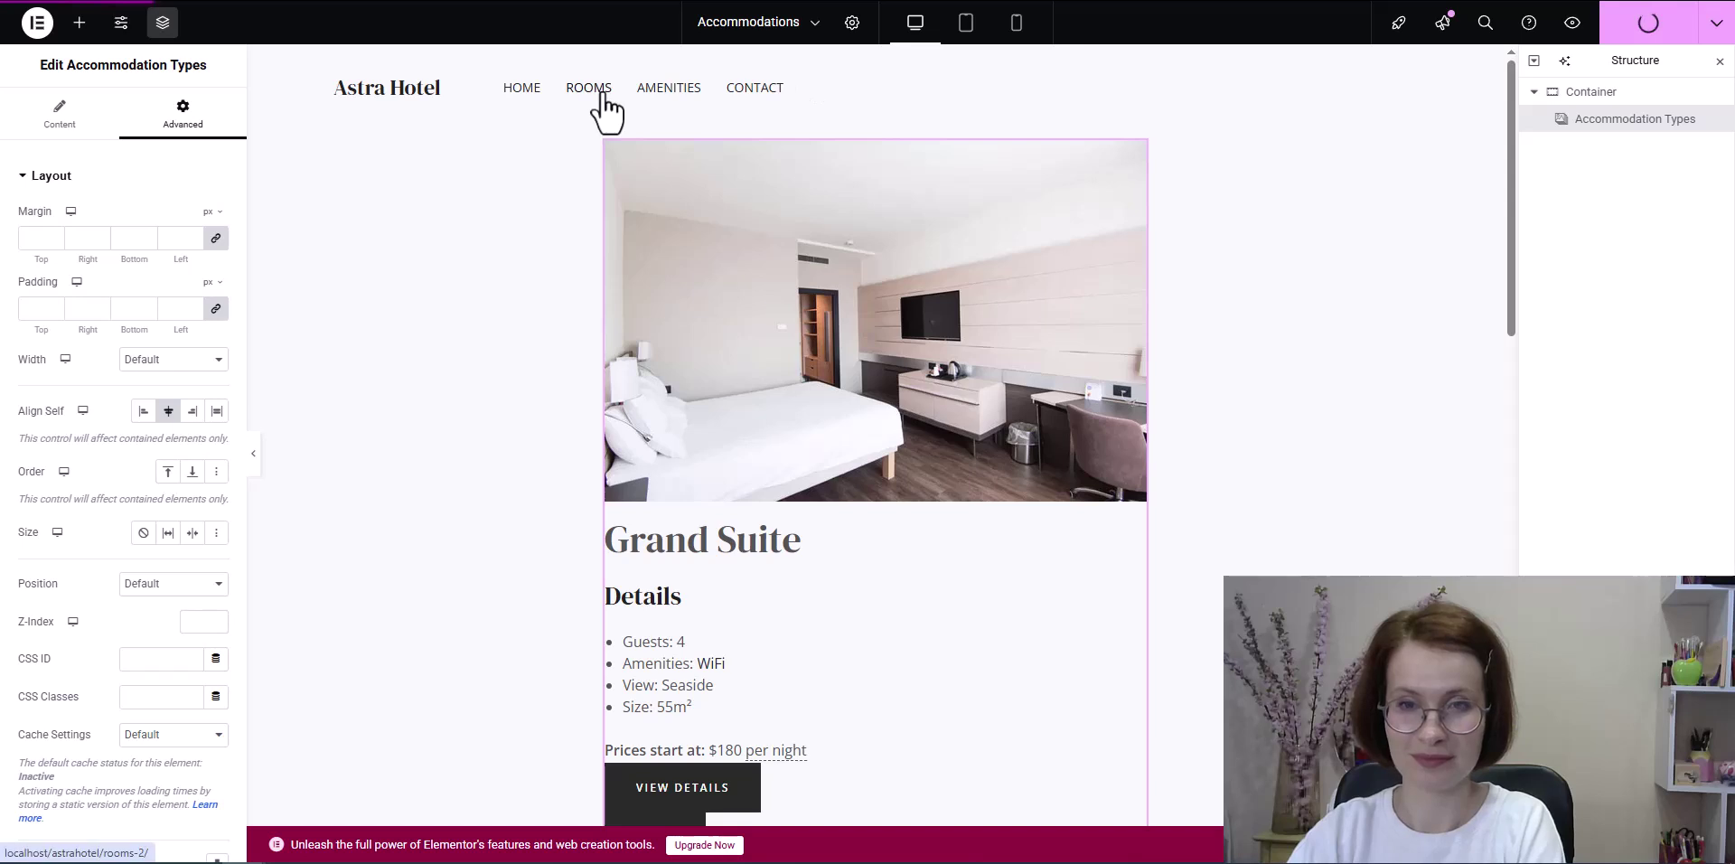
pyautogui.click(362, 0)
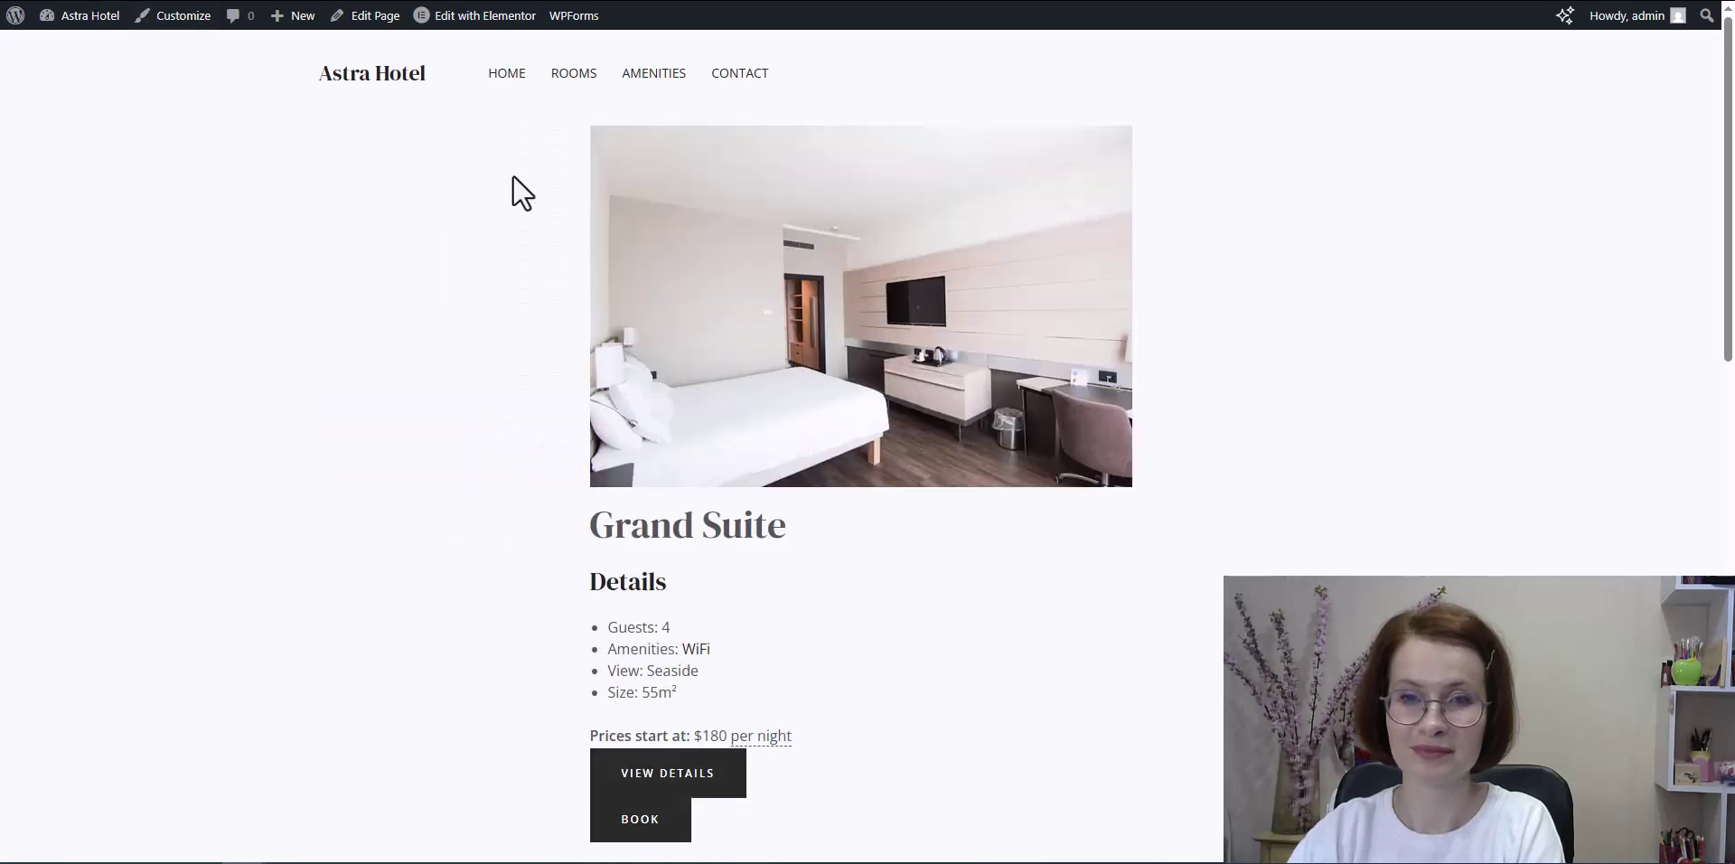
pyautogui.scroll(-6, 549, 172)
pyautogui.scroll(-2, 646, 298)
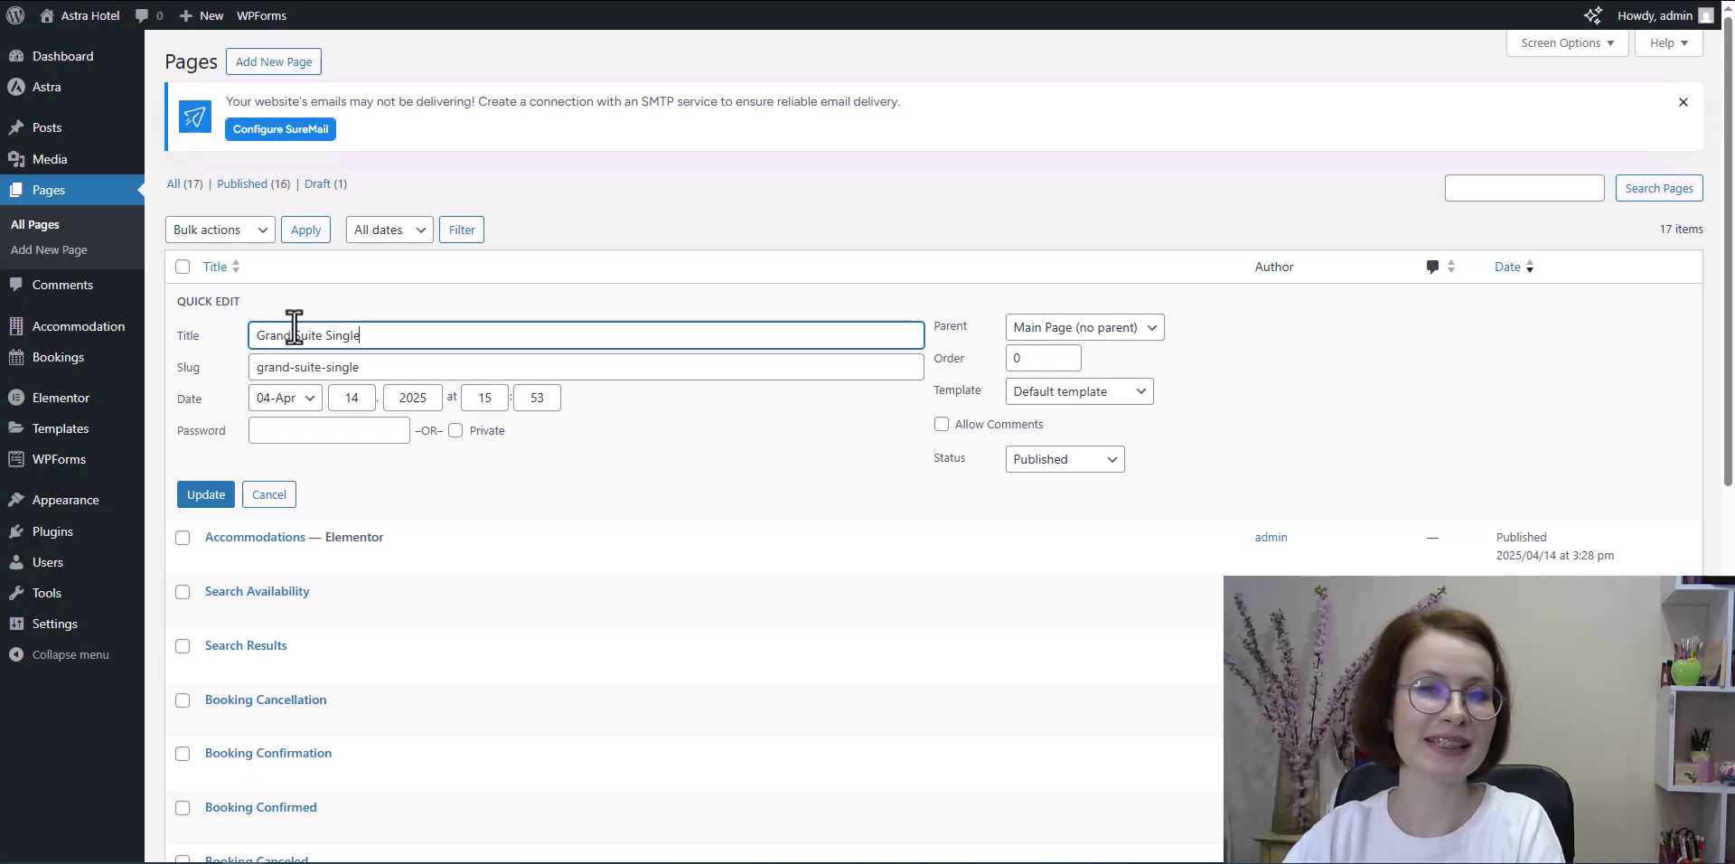
# Step: Set Grand Suite Single's parent page to Accommodations, then view the page and open it for editing
pyautogui.click(1130, 330)
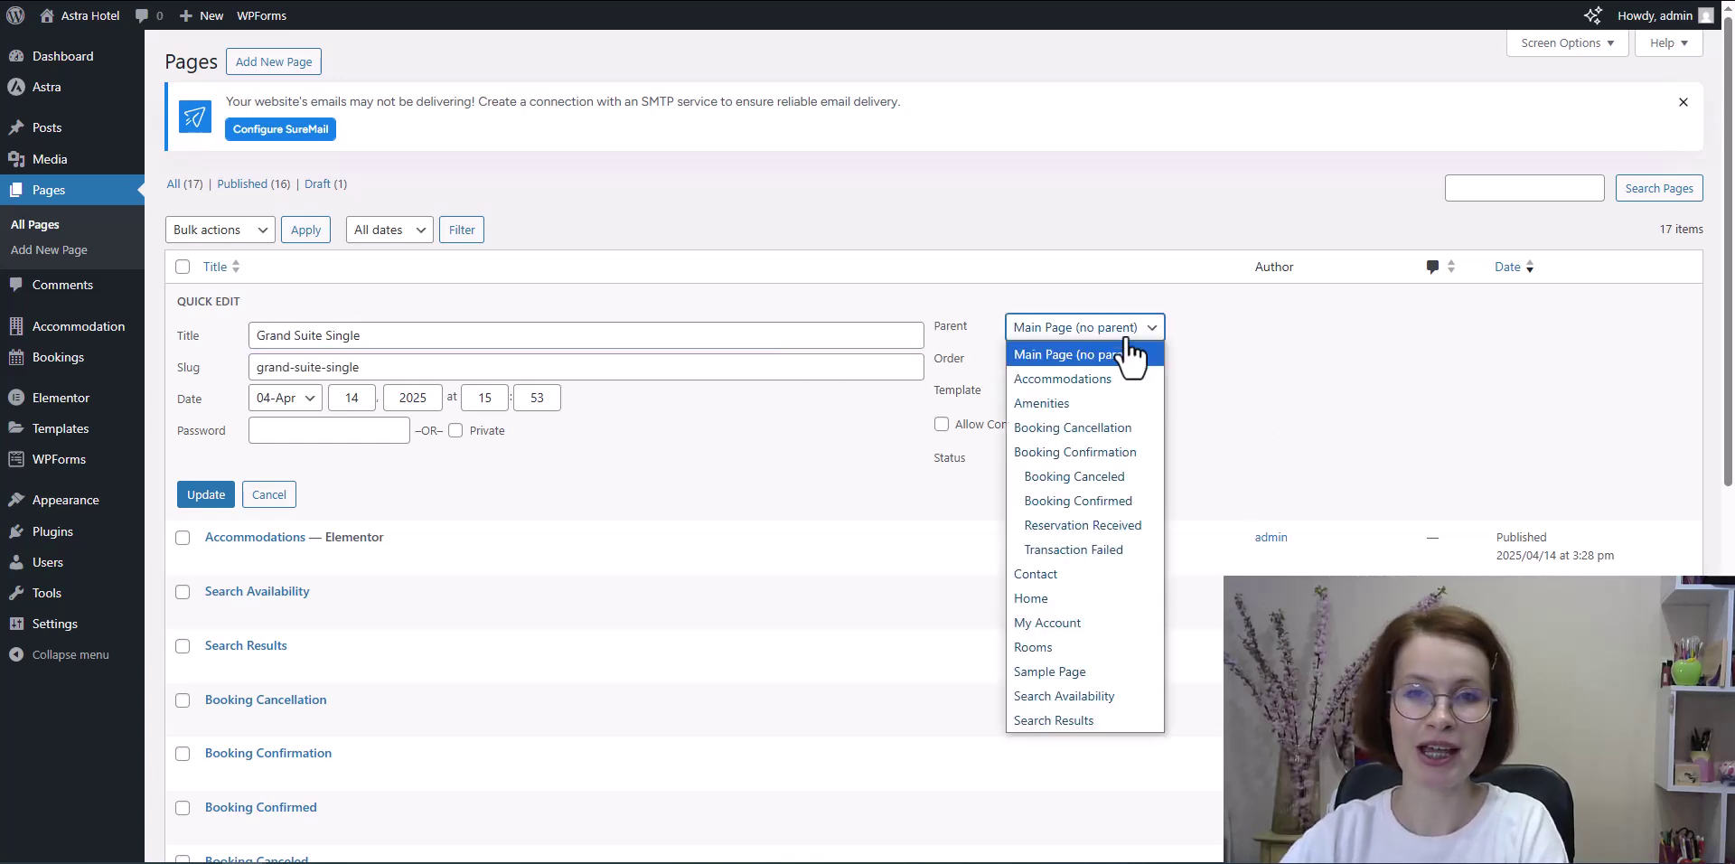
pyautogui.click(1089, 376)
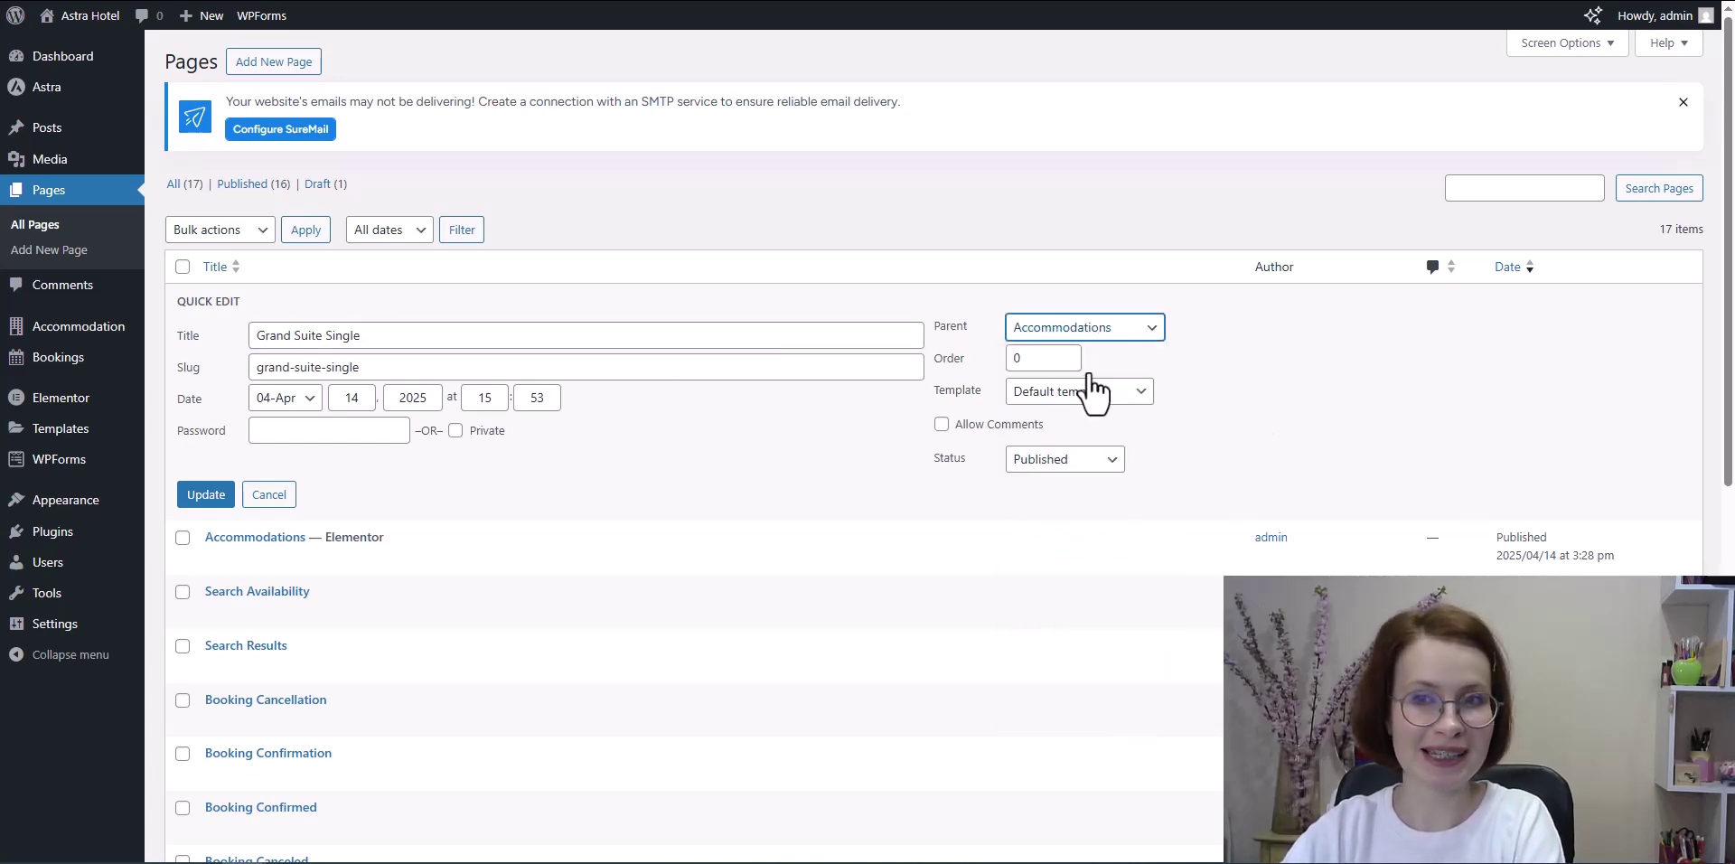
pyautogui.click(207, 496)
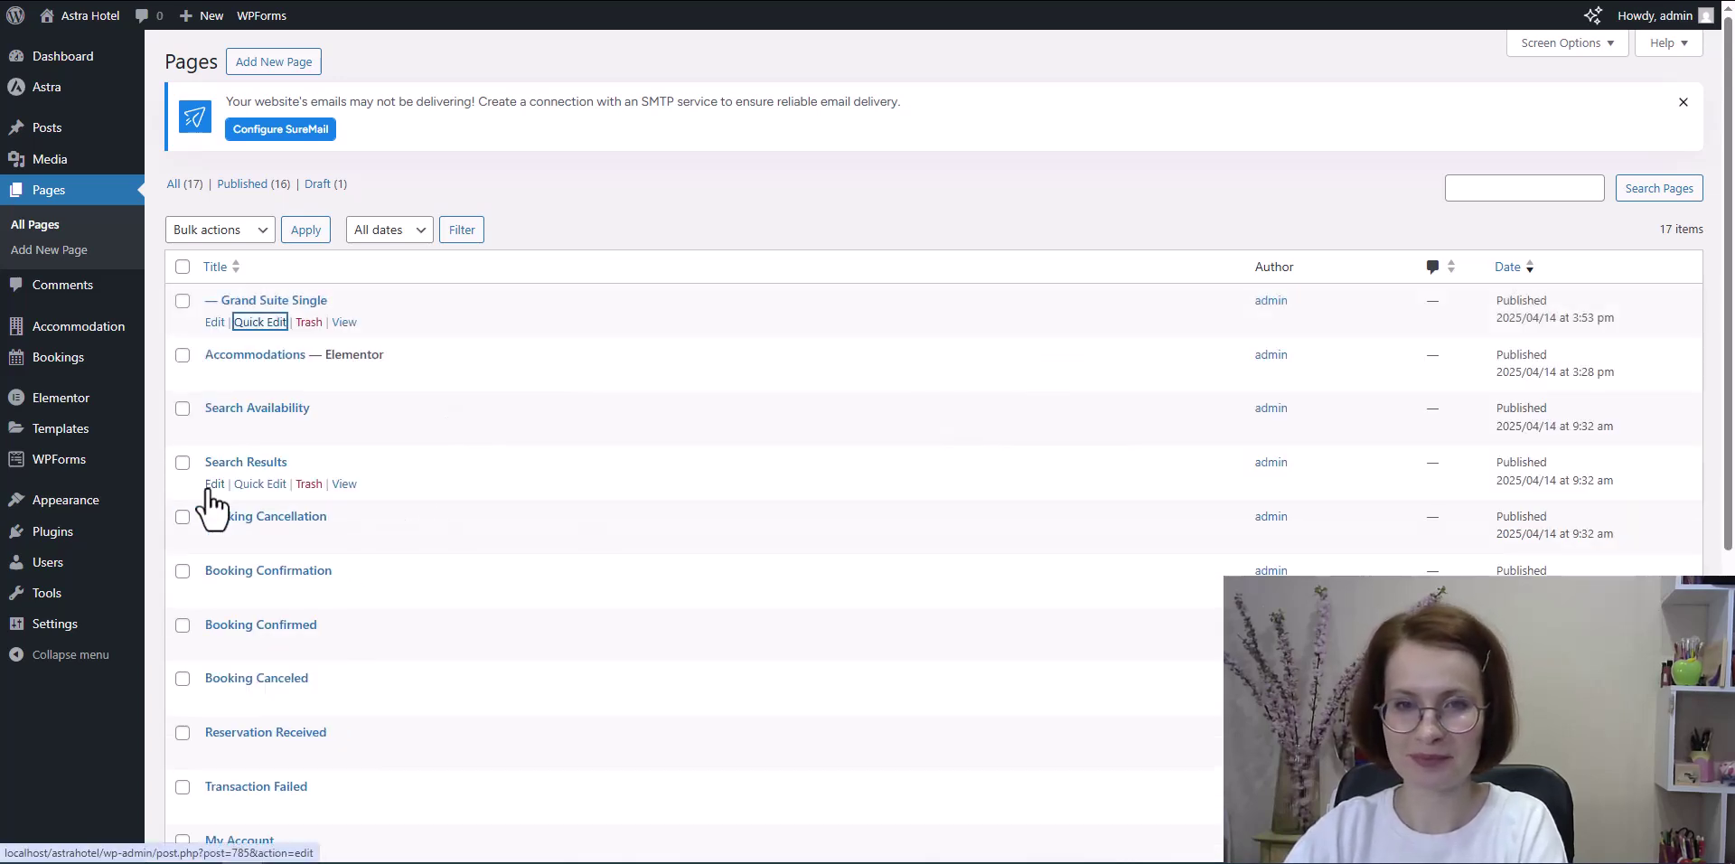
pyautogui.click(344, 324)
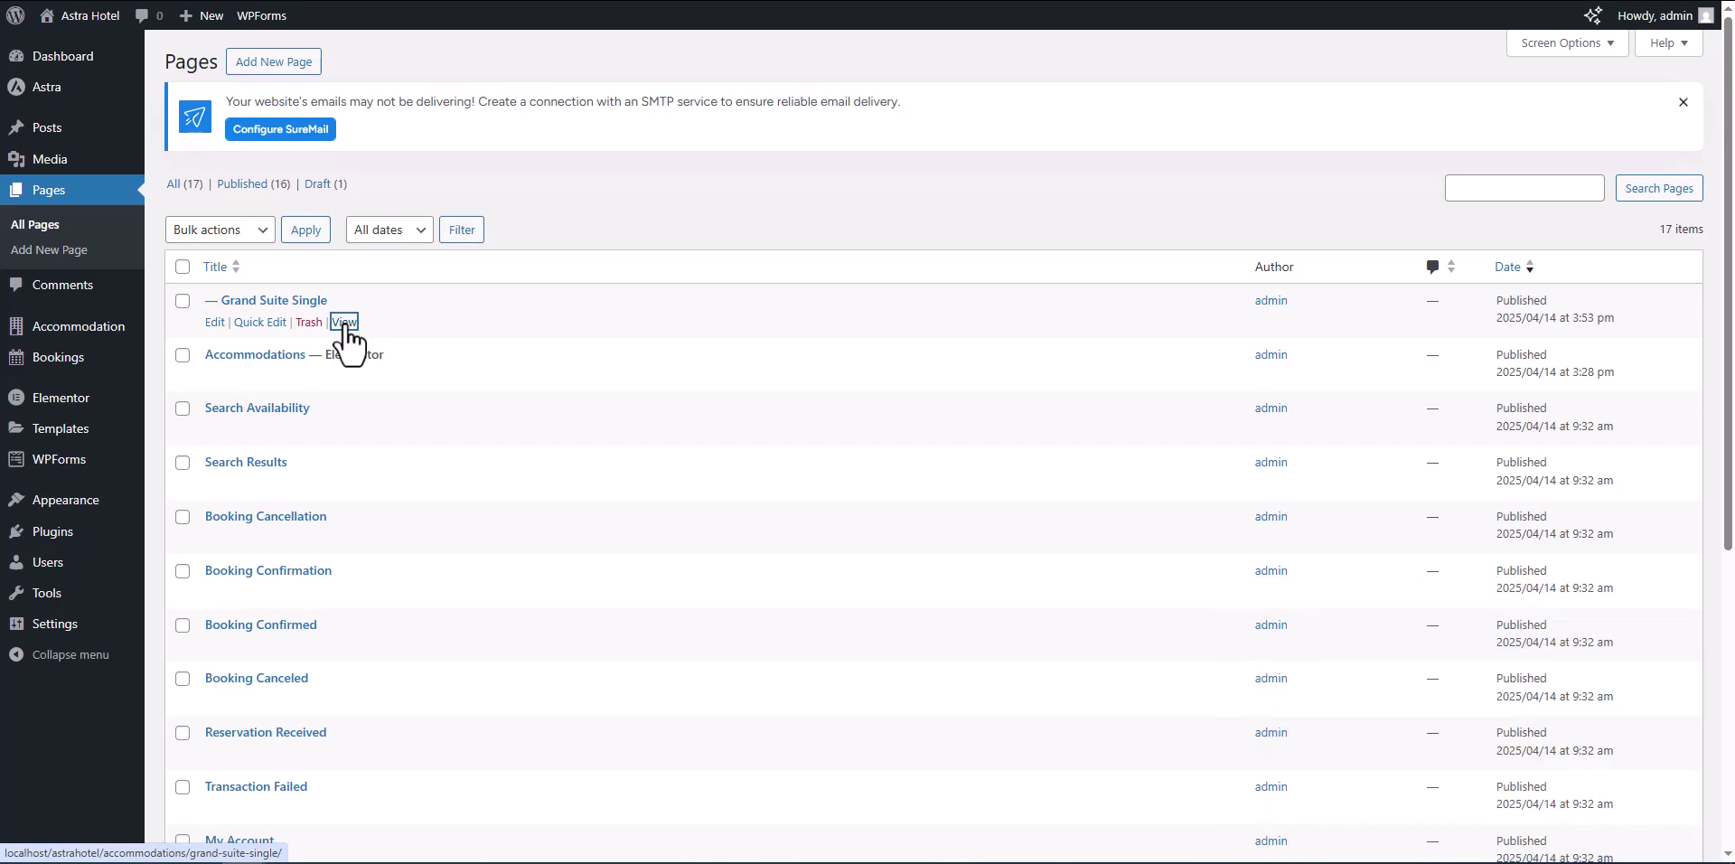
pyautogui.click(371, 19)
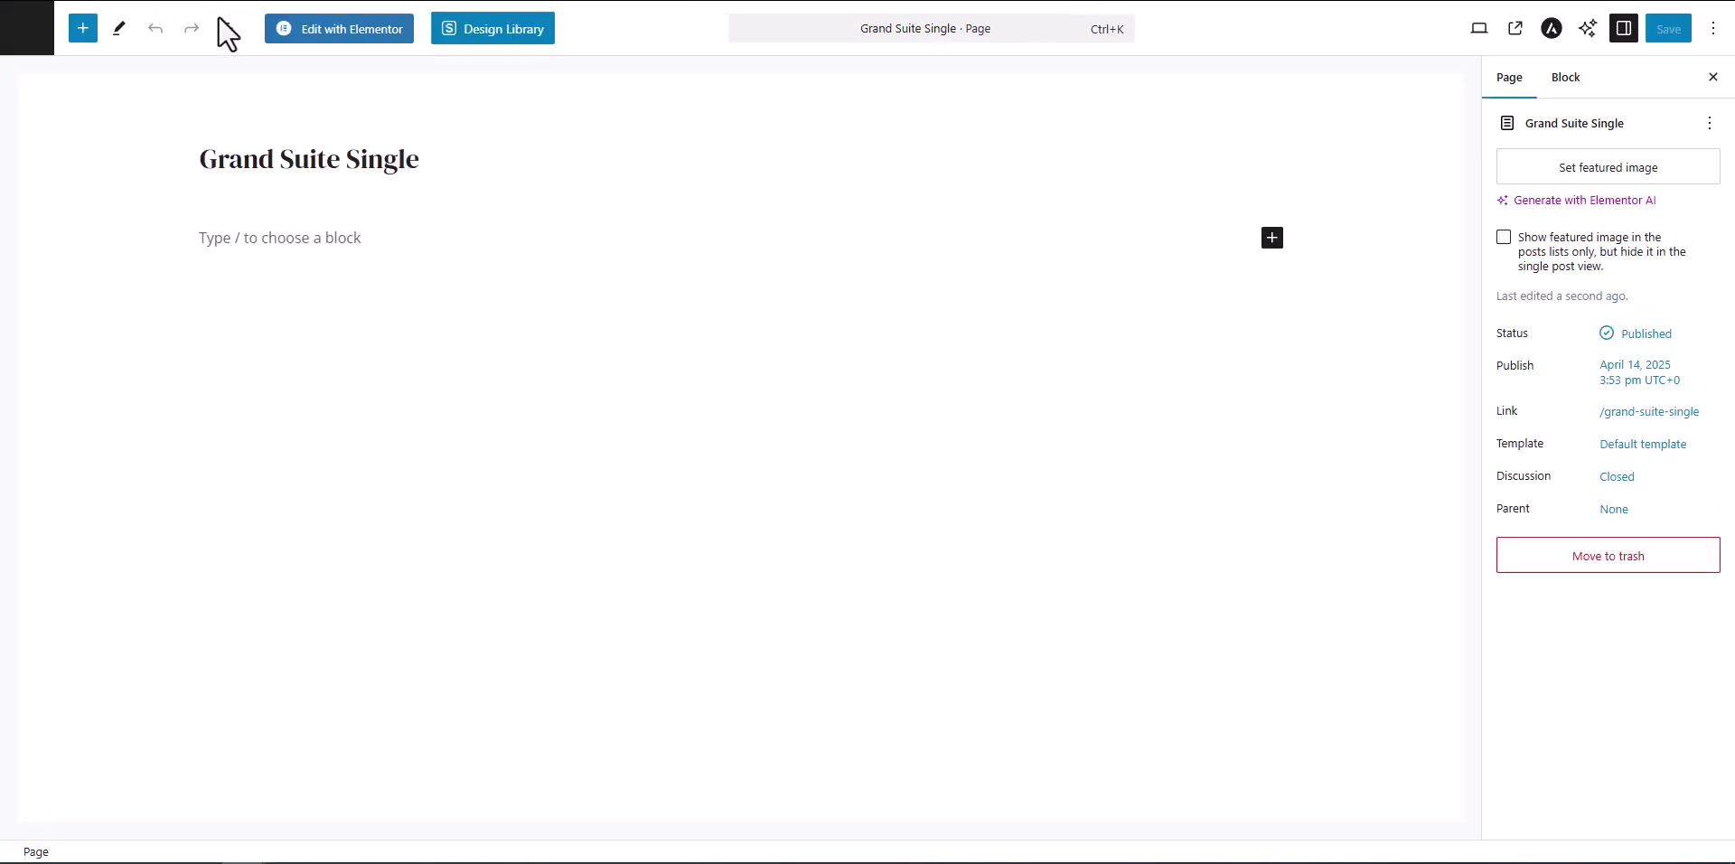
# Step: Place a Single Accommodation widget on Grand Suite Single and set its ID to 797
pyautogui.click(341, 31)
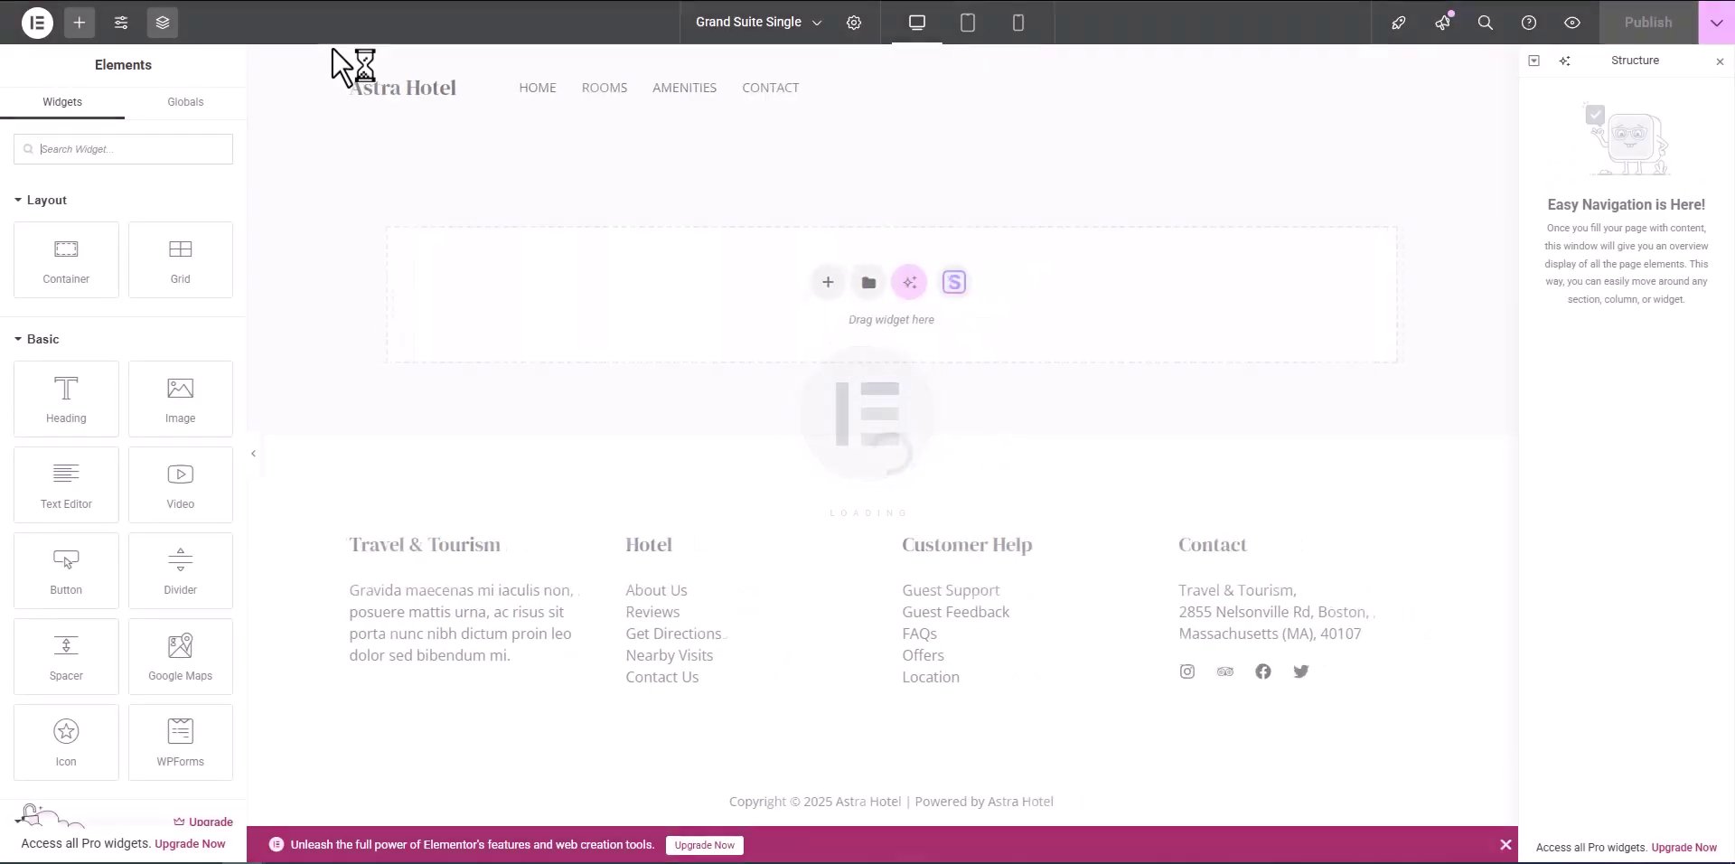
pyautogui.click(14, 346)
pyautogui.click(9, 417)
pyautogui.scroll(-15, 54, 389)
pyautogui.moveTo(167, 258); pyautogui.dragTo(652, 342)
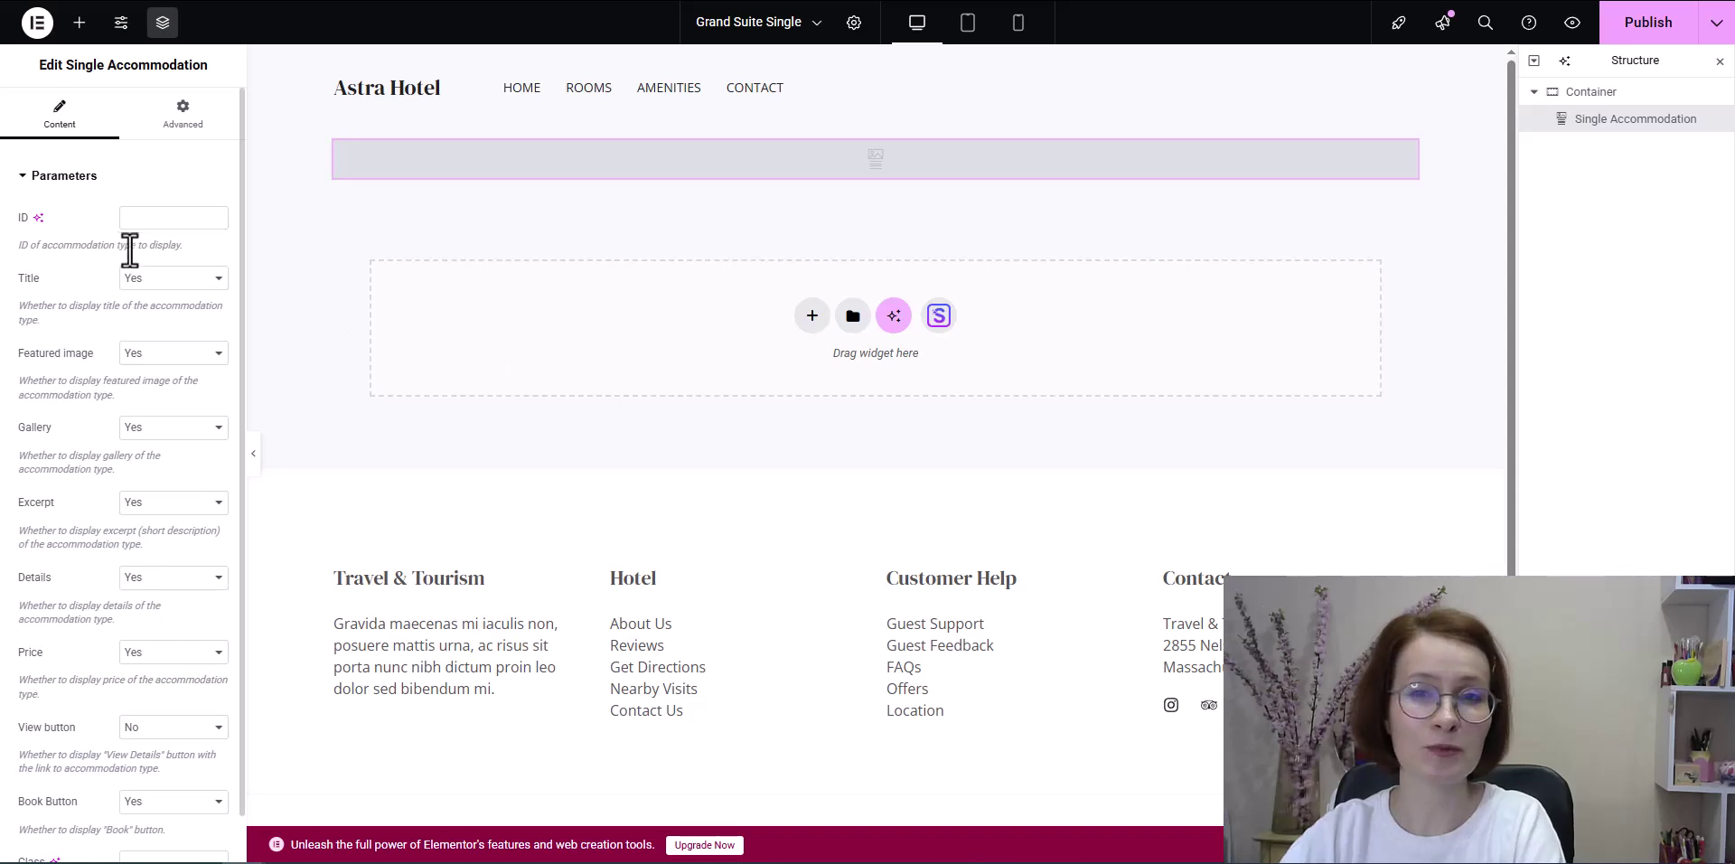
pyautogui.click(132, 221)
pyautogui.write('797')
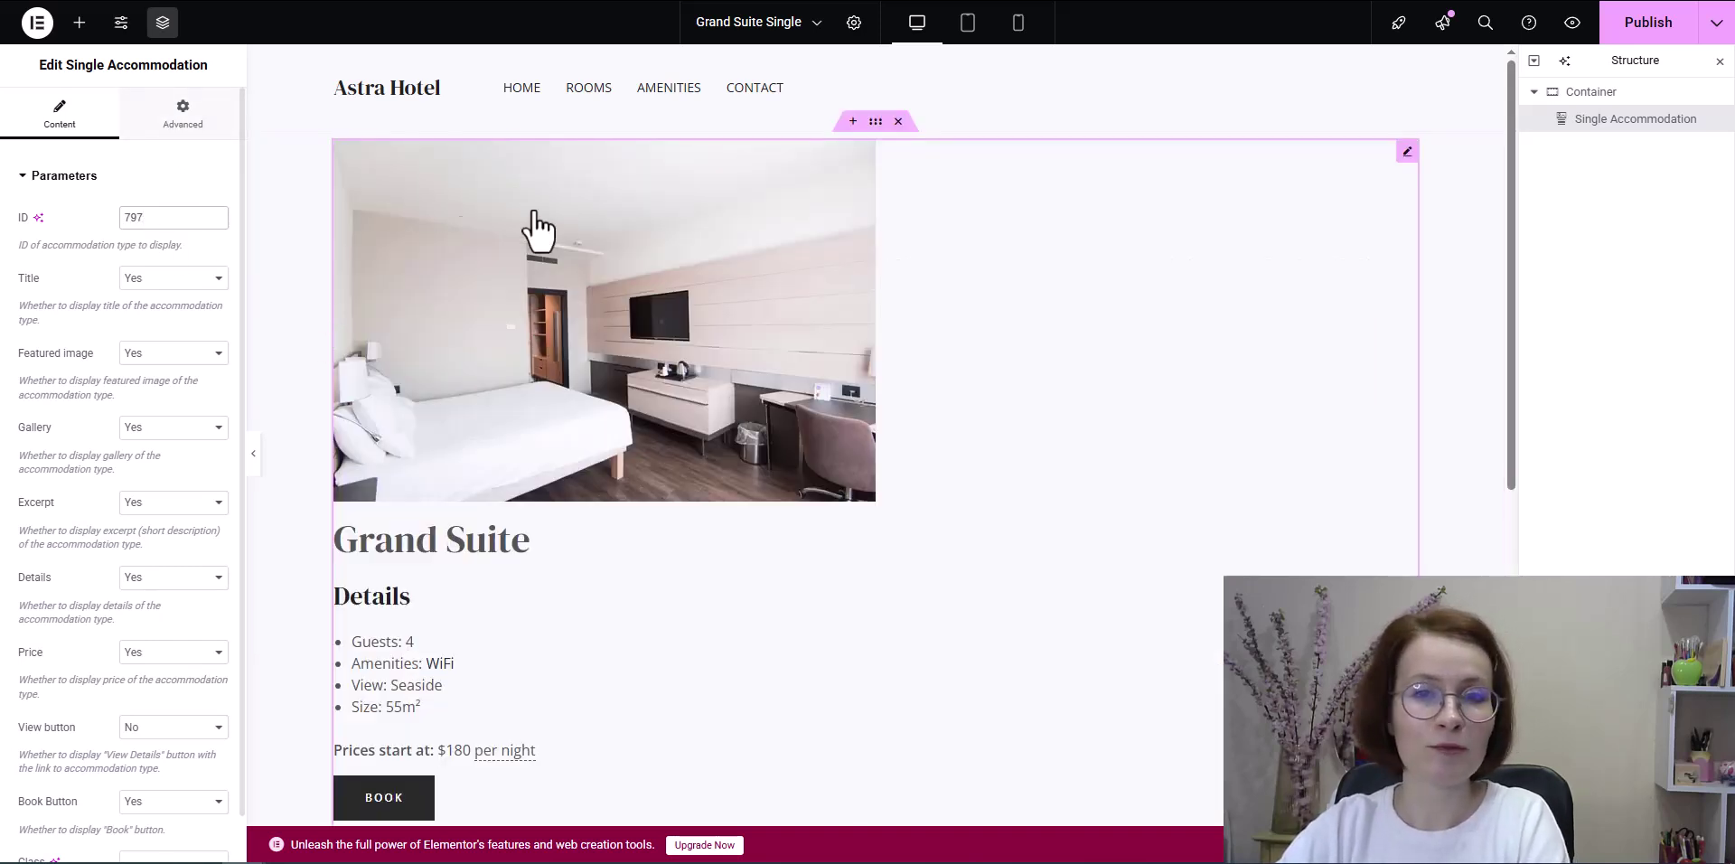
# Step: Unlink the container's padding and set top to 20 and bottom to 60
pyautogui.moveTo(874, 121)
pyautogui.mouseDown()
pyautogui.moveTo(886, 132)
pyautogui.moveTo(877, 119)
pyautogui.mouseUp()
pyautogui.click(875, 121)
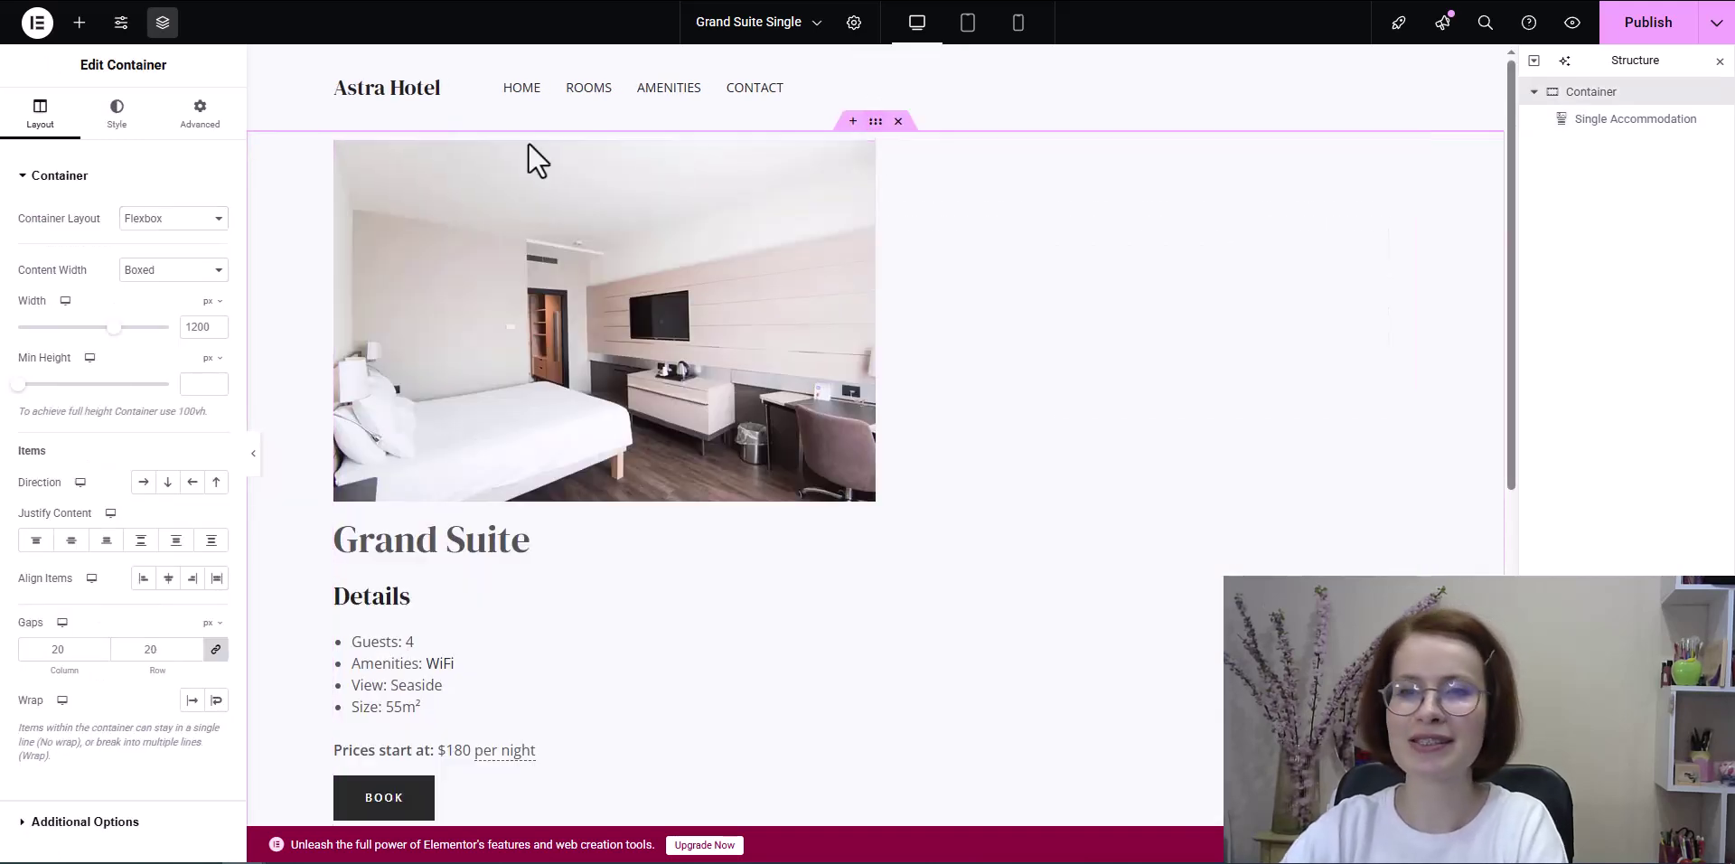
pyautogui.click(197, 115)
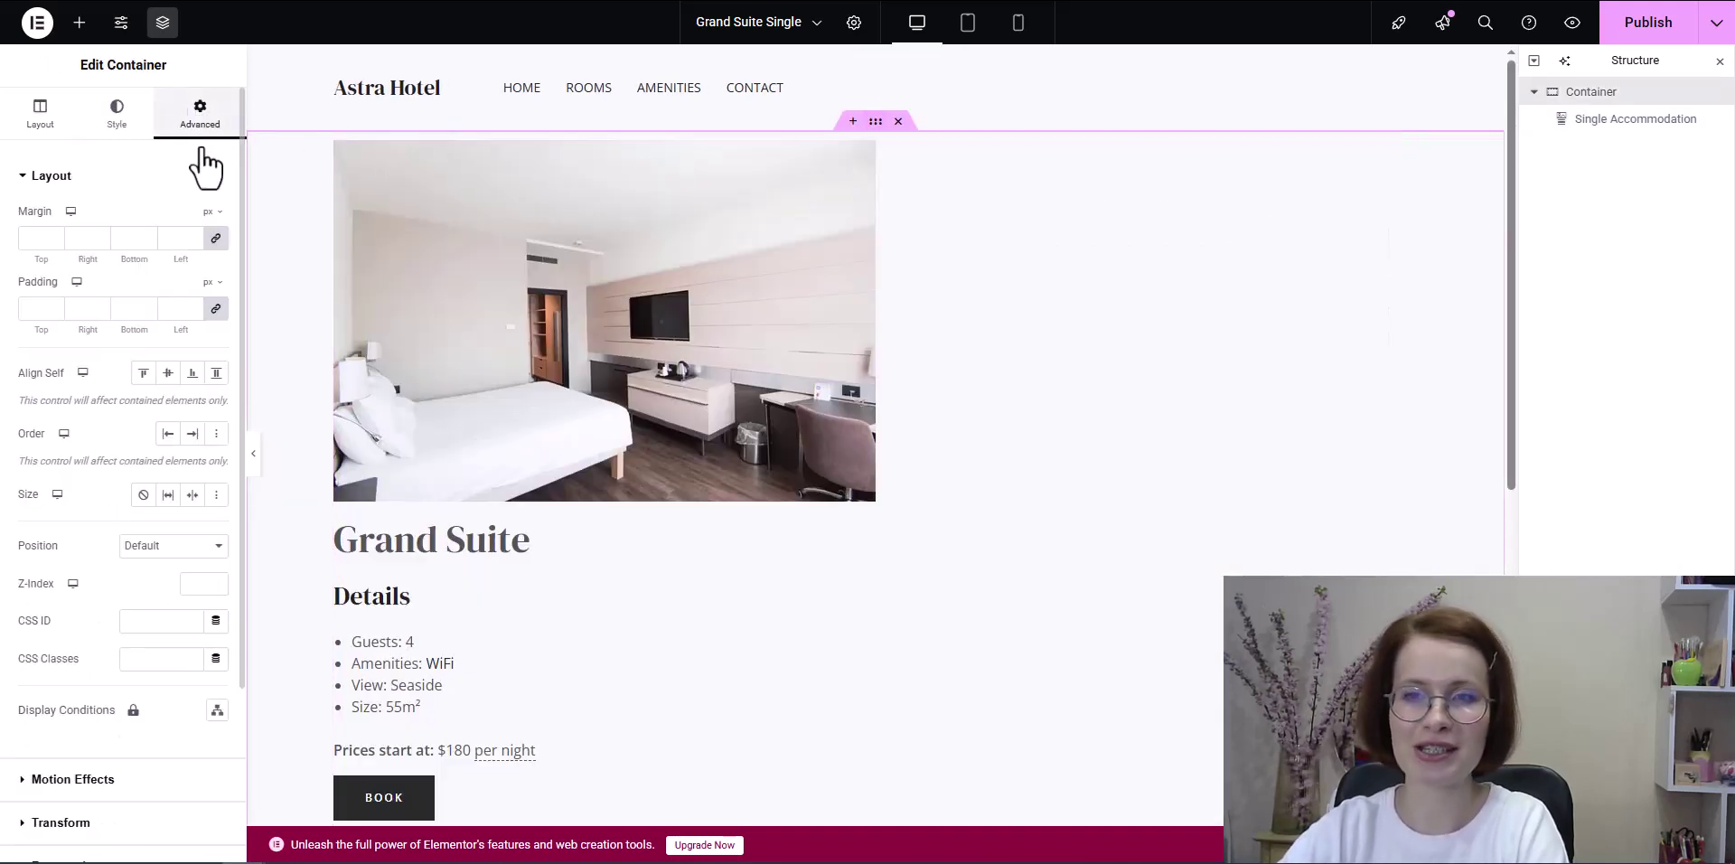
pyautogui.click(216, 310)
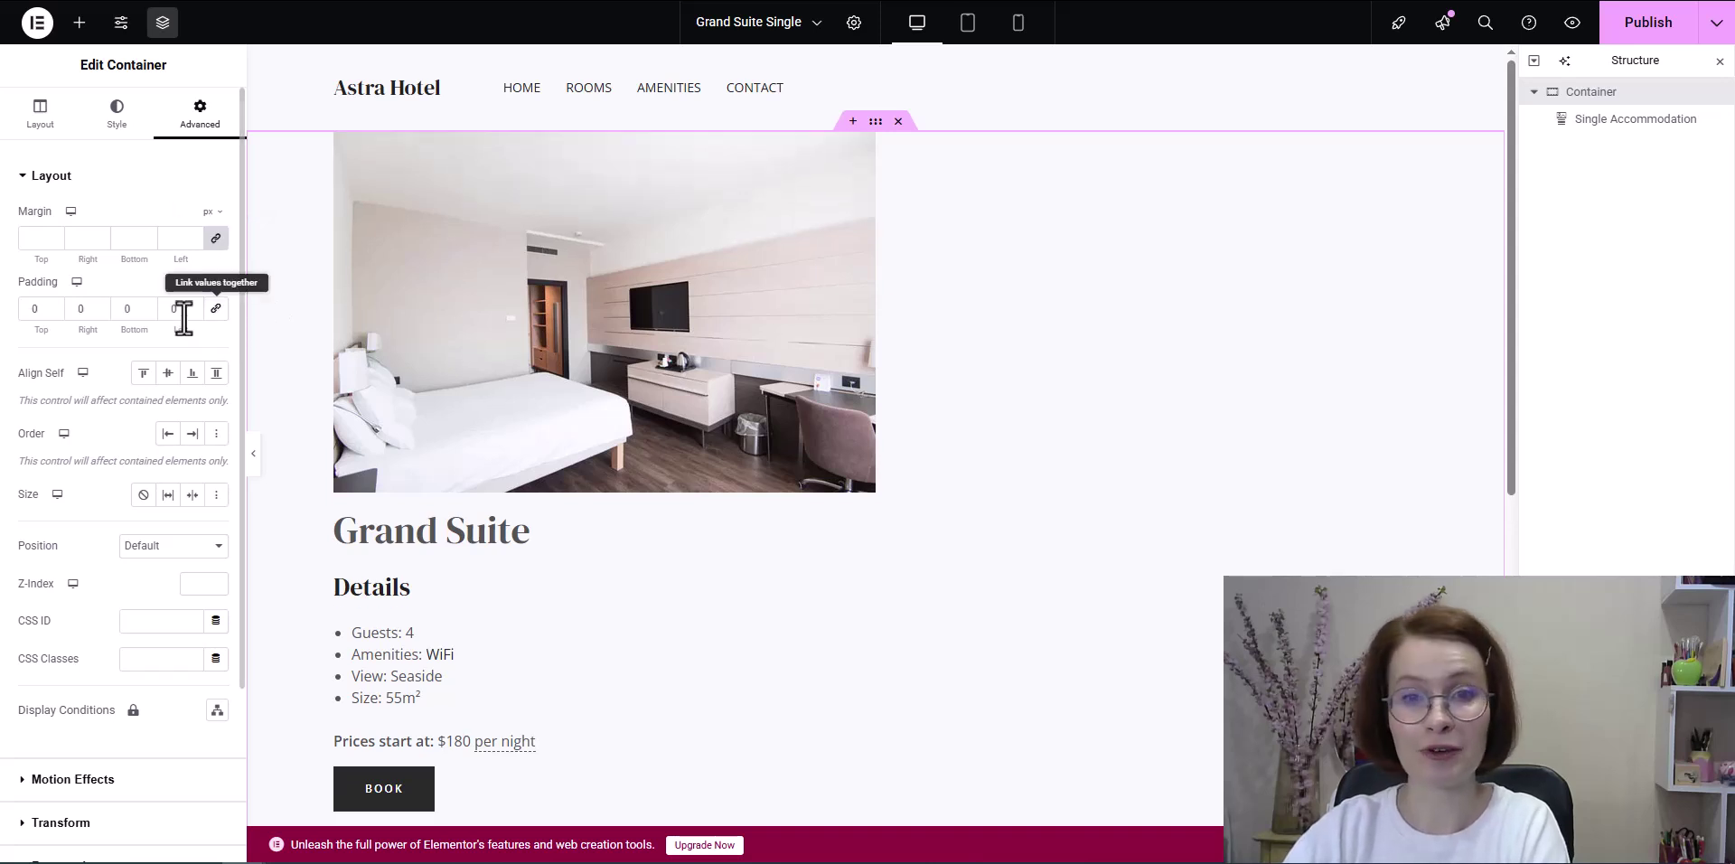
pyautogui.click(125, 309)
pyautogui.write('60')
pyautogui.click(31, 309)
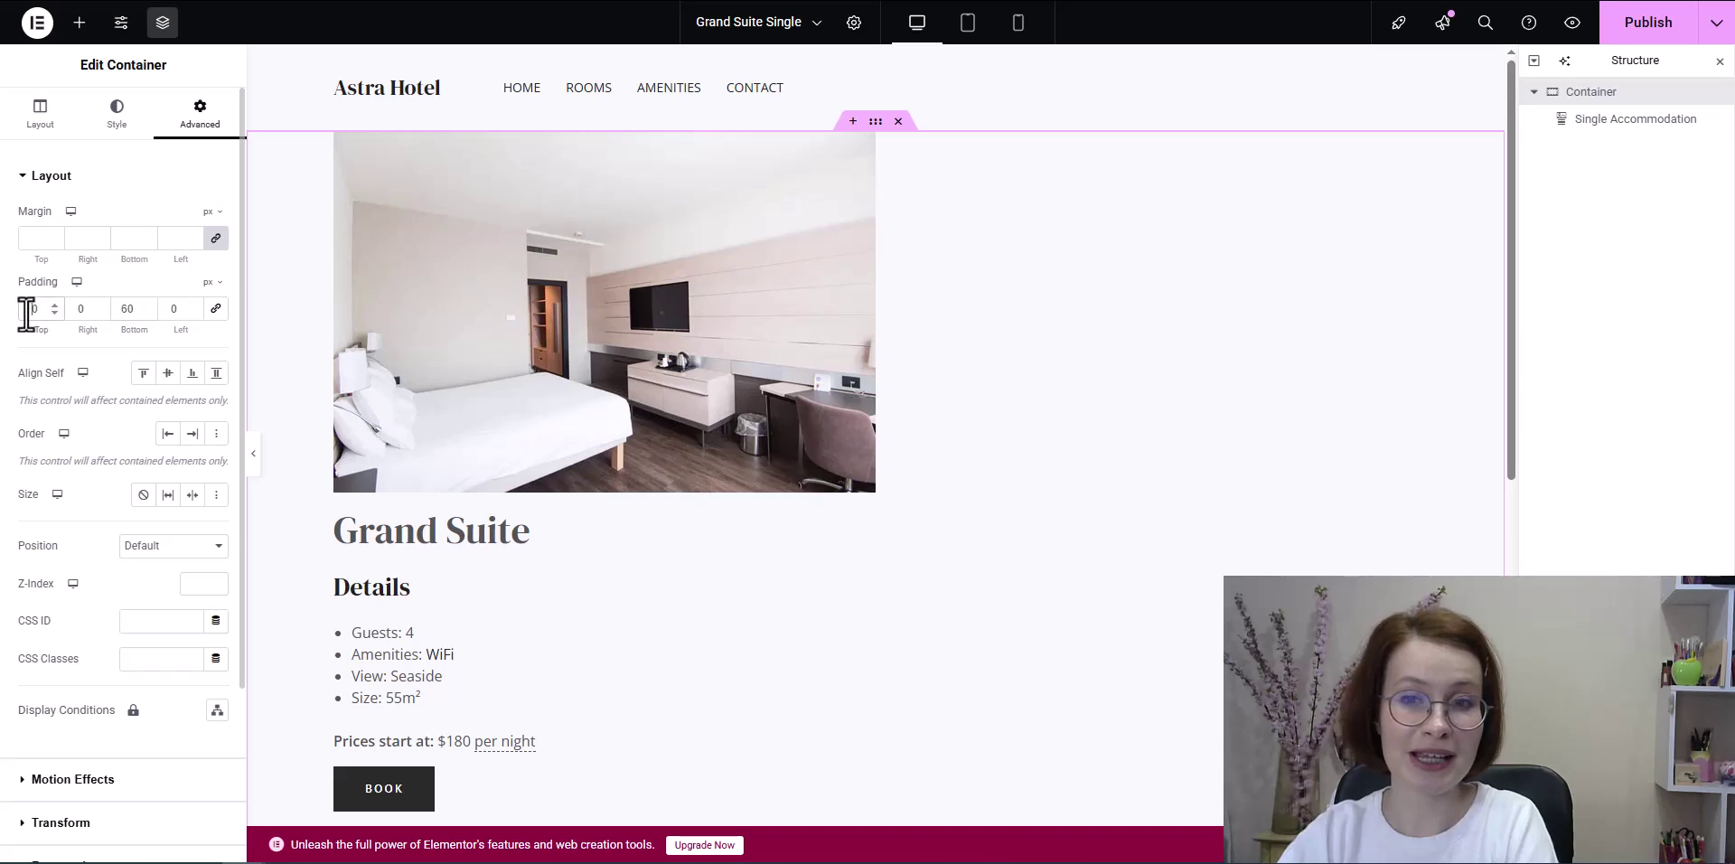
pyautogui.write('20')
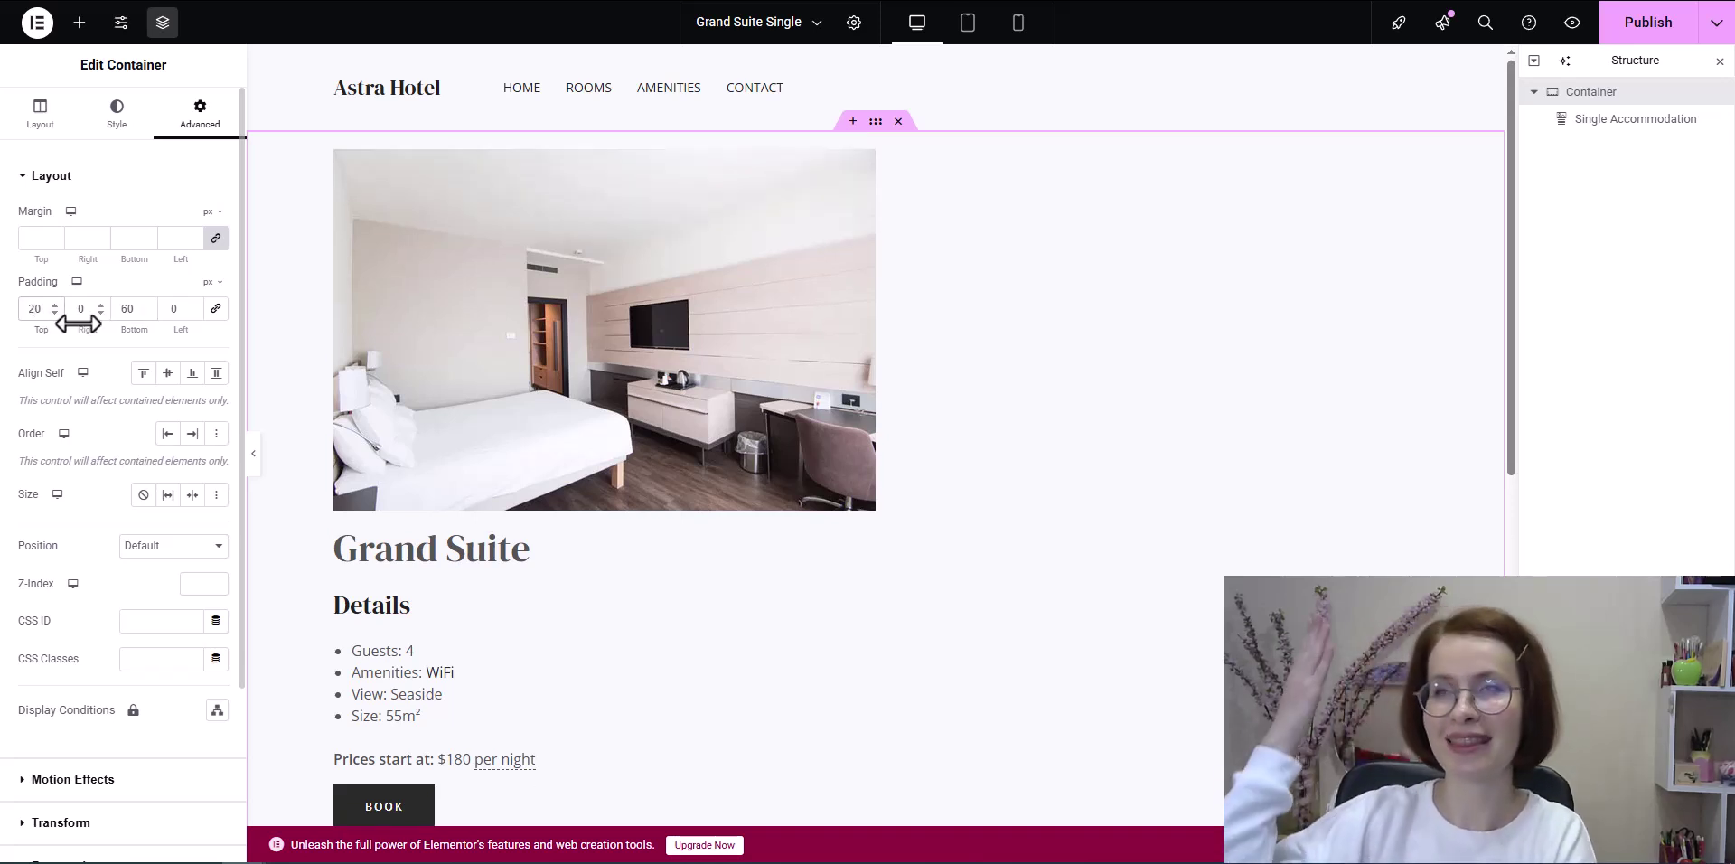
# Step: Set the container's Align Items to center and publish Grand Suite Single
pyautogui.click(117, 122)
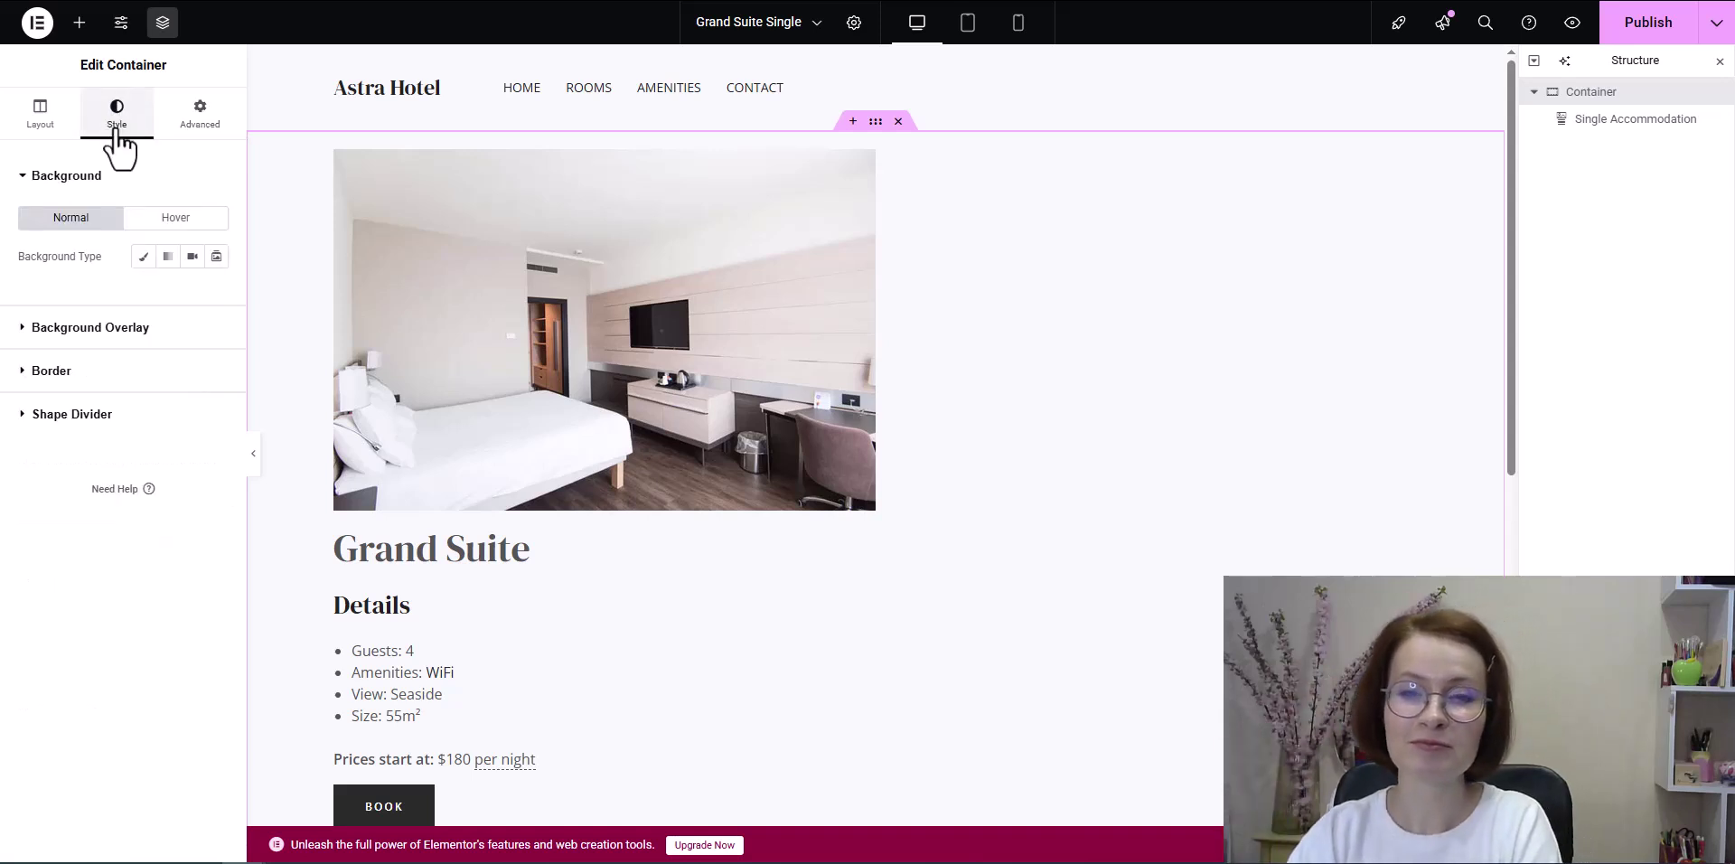
pyautogui.click(45, 129)
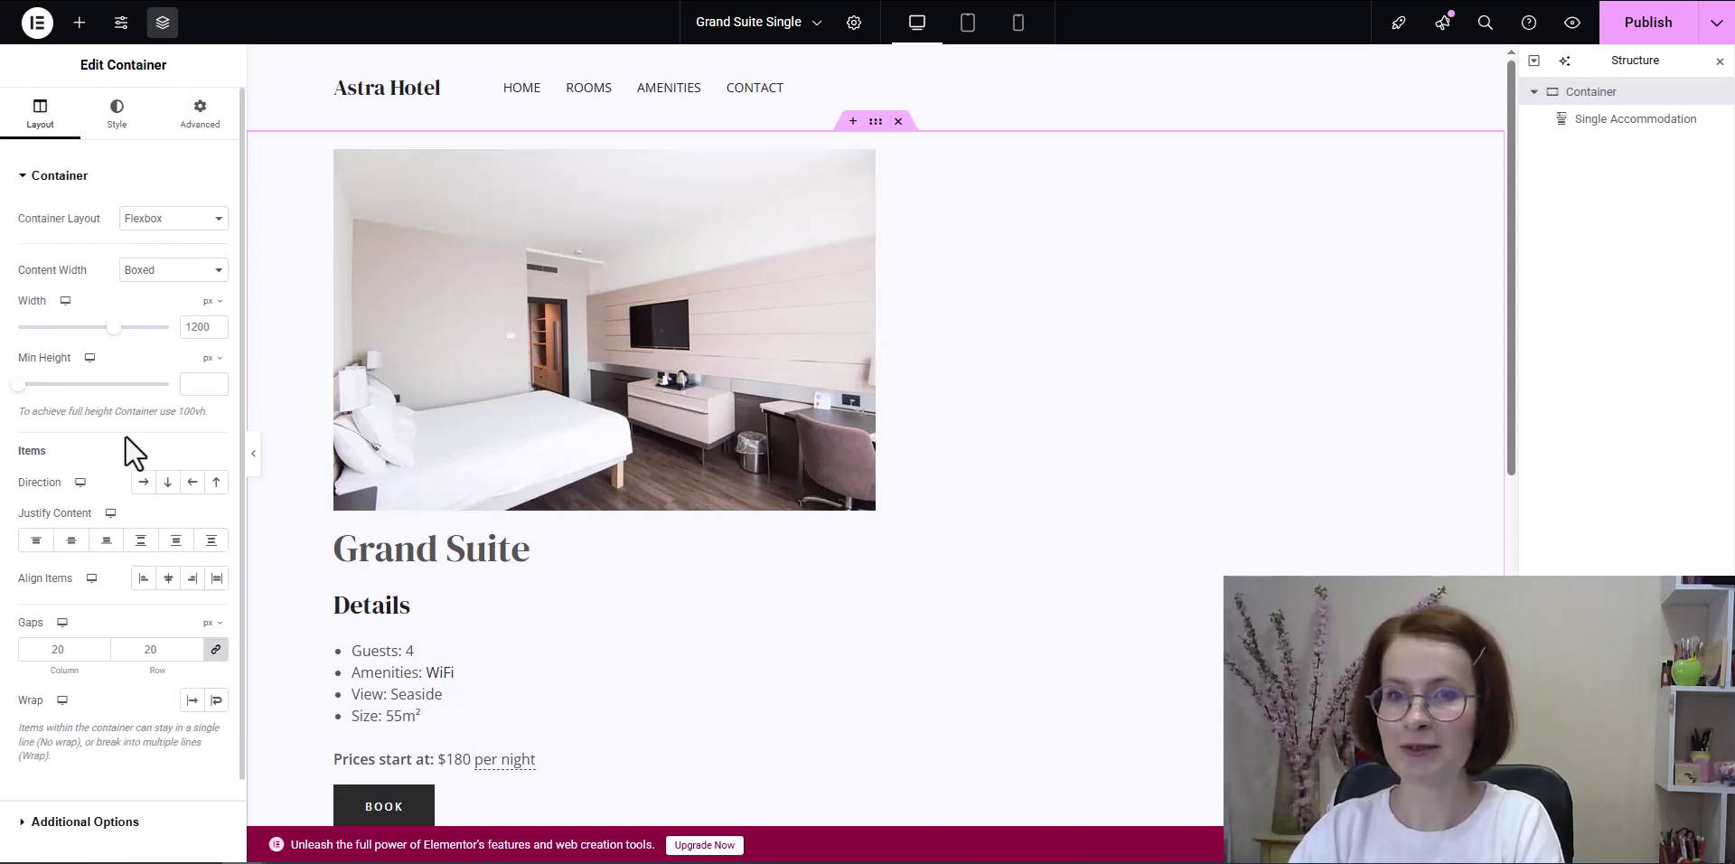
pyautogui.click(168, 578)
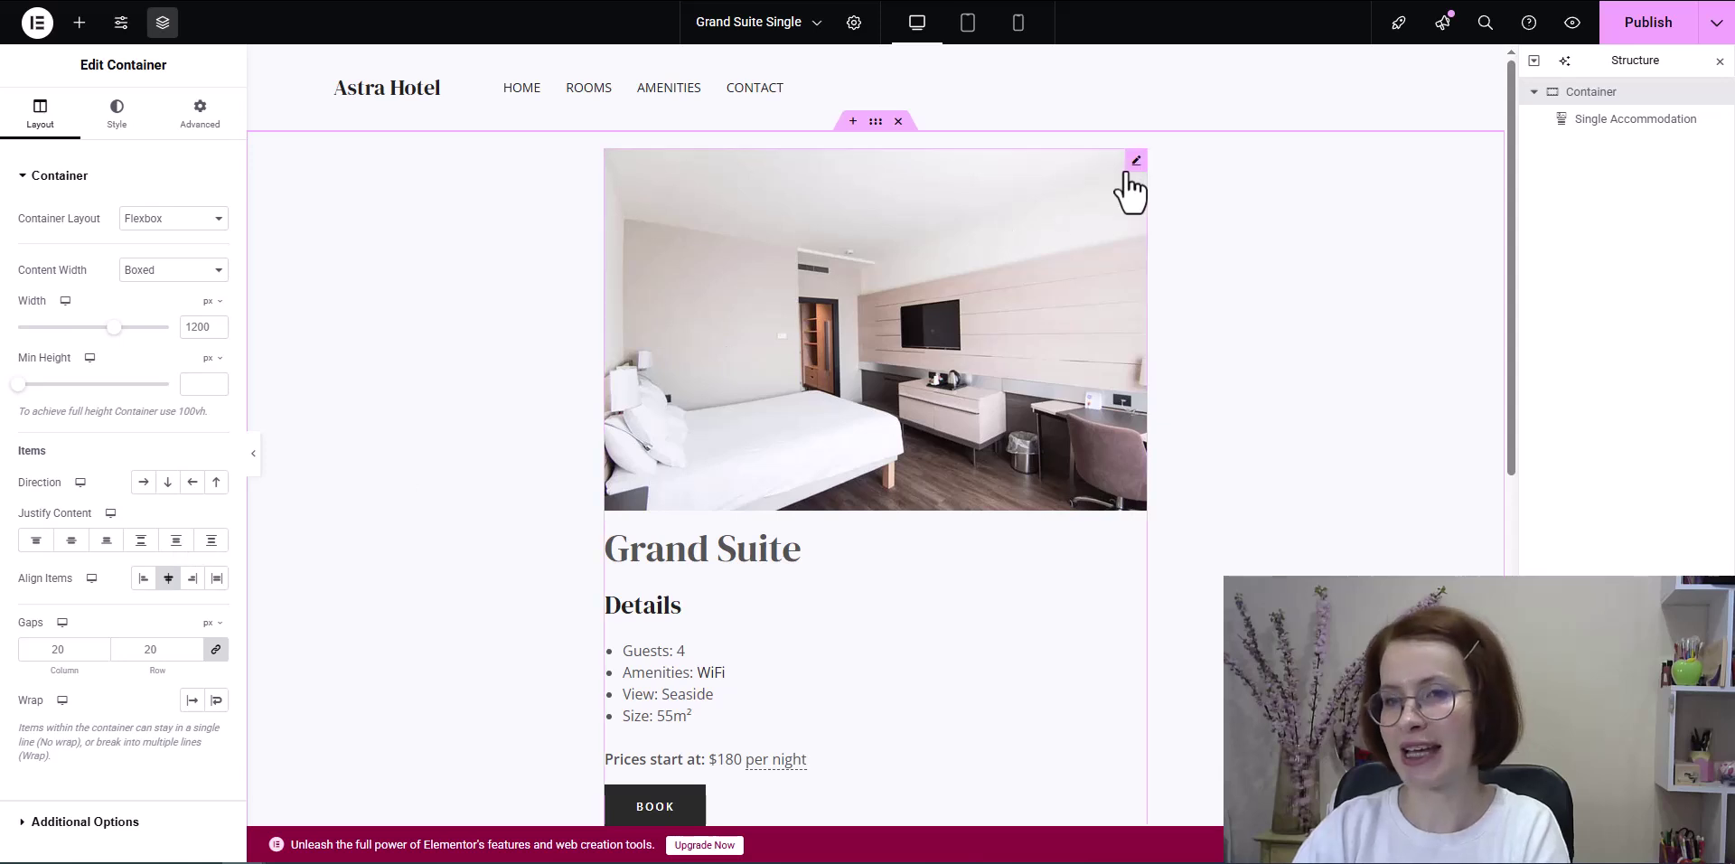
pyautogui.click(1132, 163)
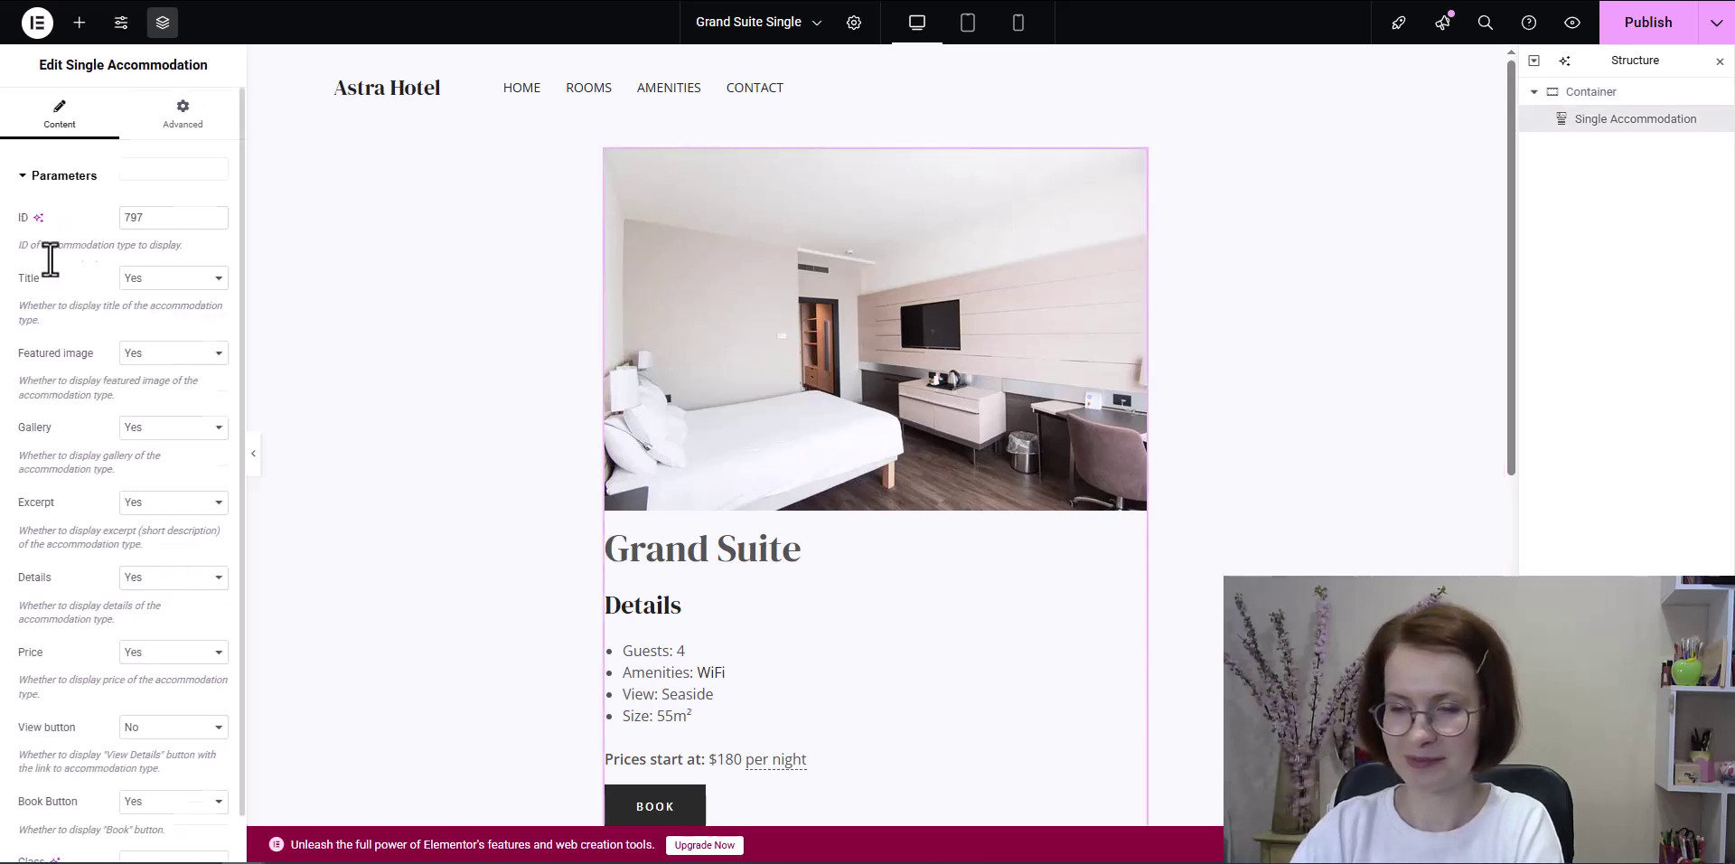
pyautogui.scroll(-1, 54, 271)
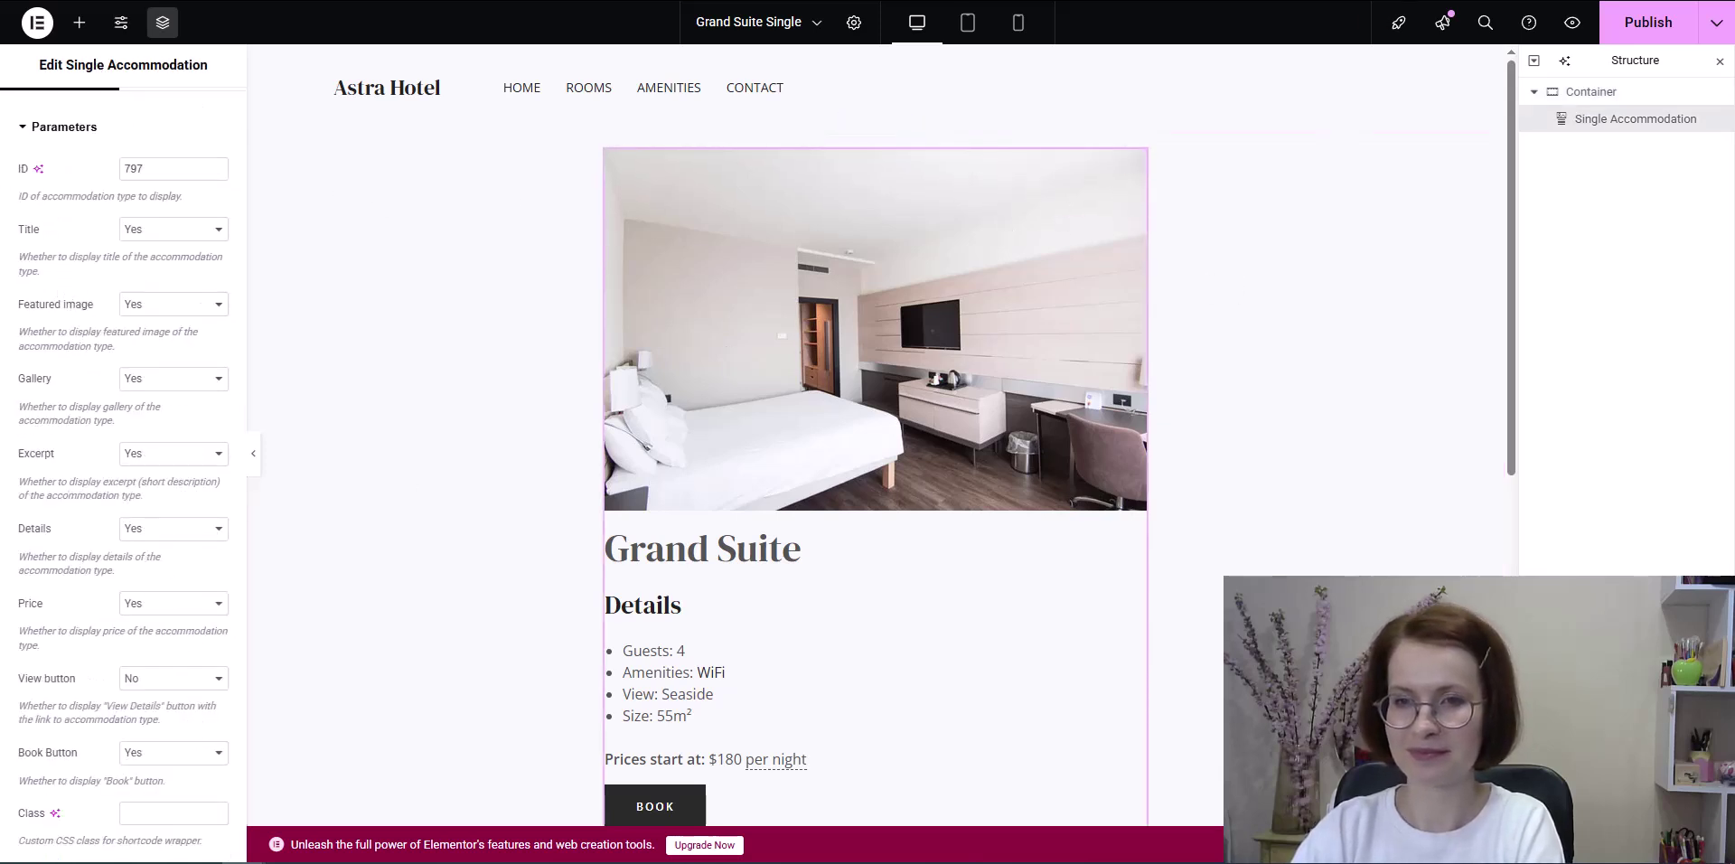
pyautogui.click(1629, 37)
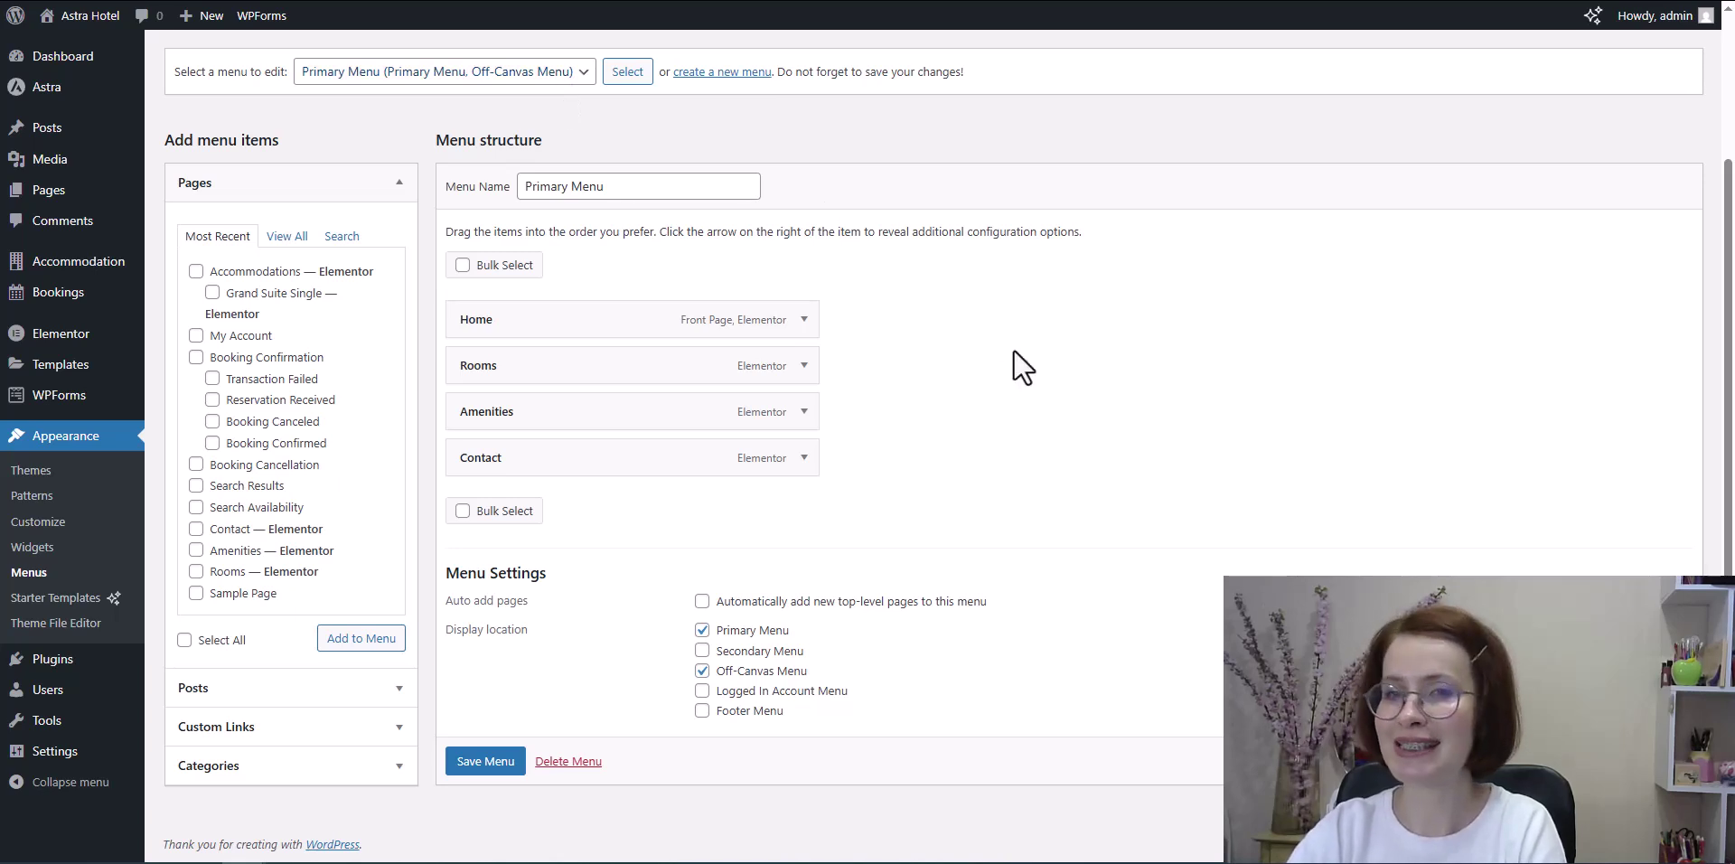
# Step: Remove Rooms from the Primary Menu, add the checked pages, and save the menu
pyautogui.click(802, 367)
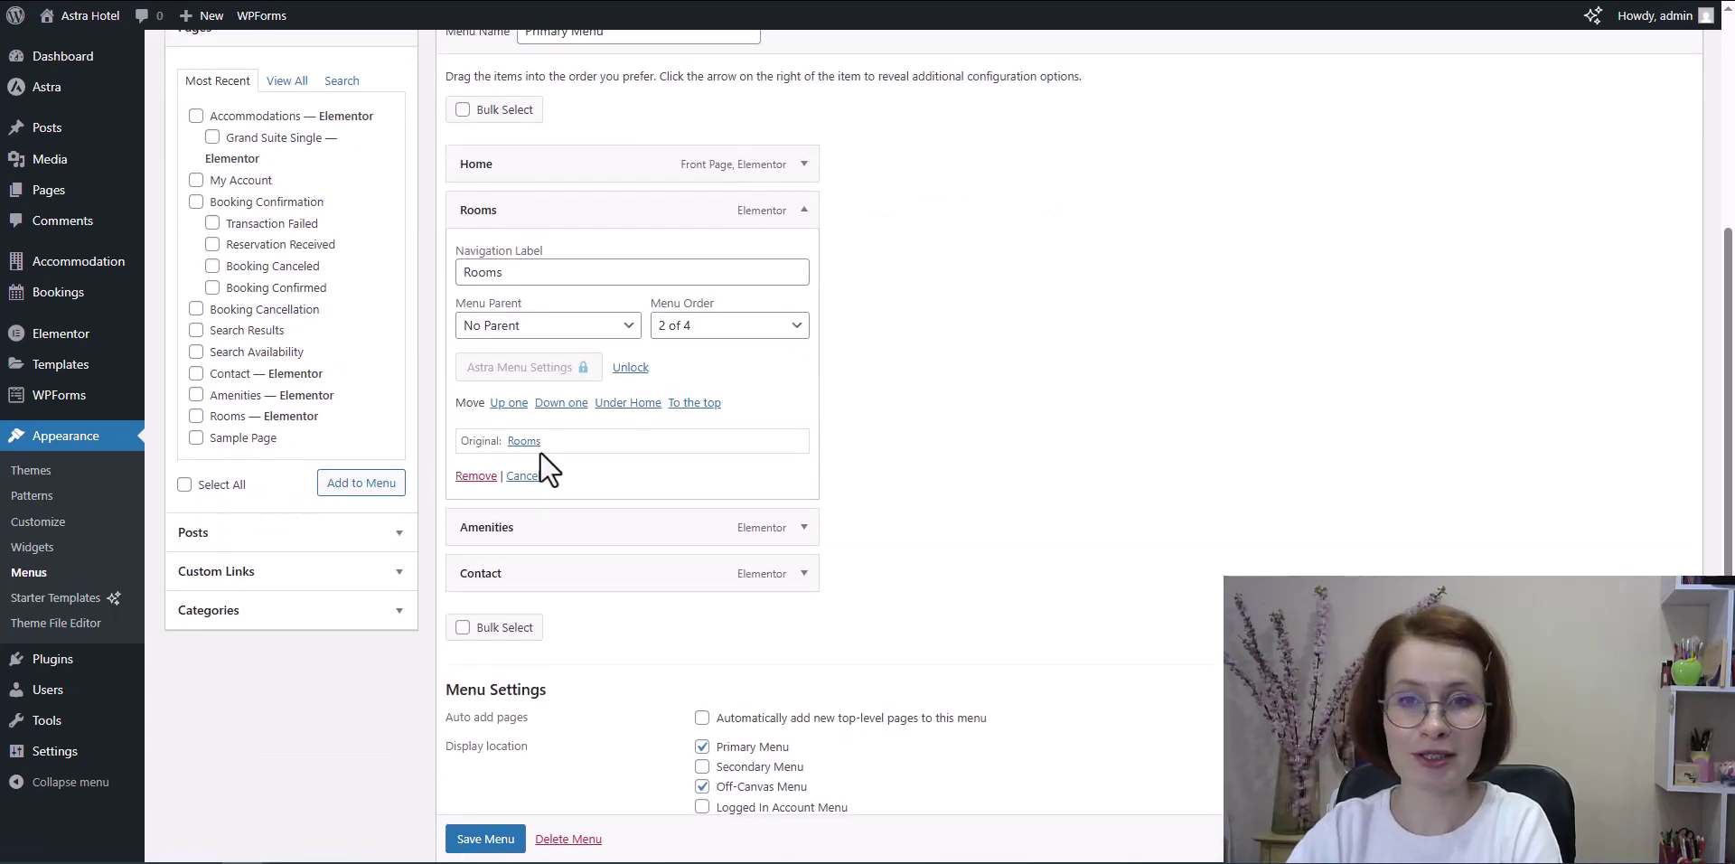
pyautogui.click(484, 491)
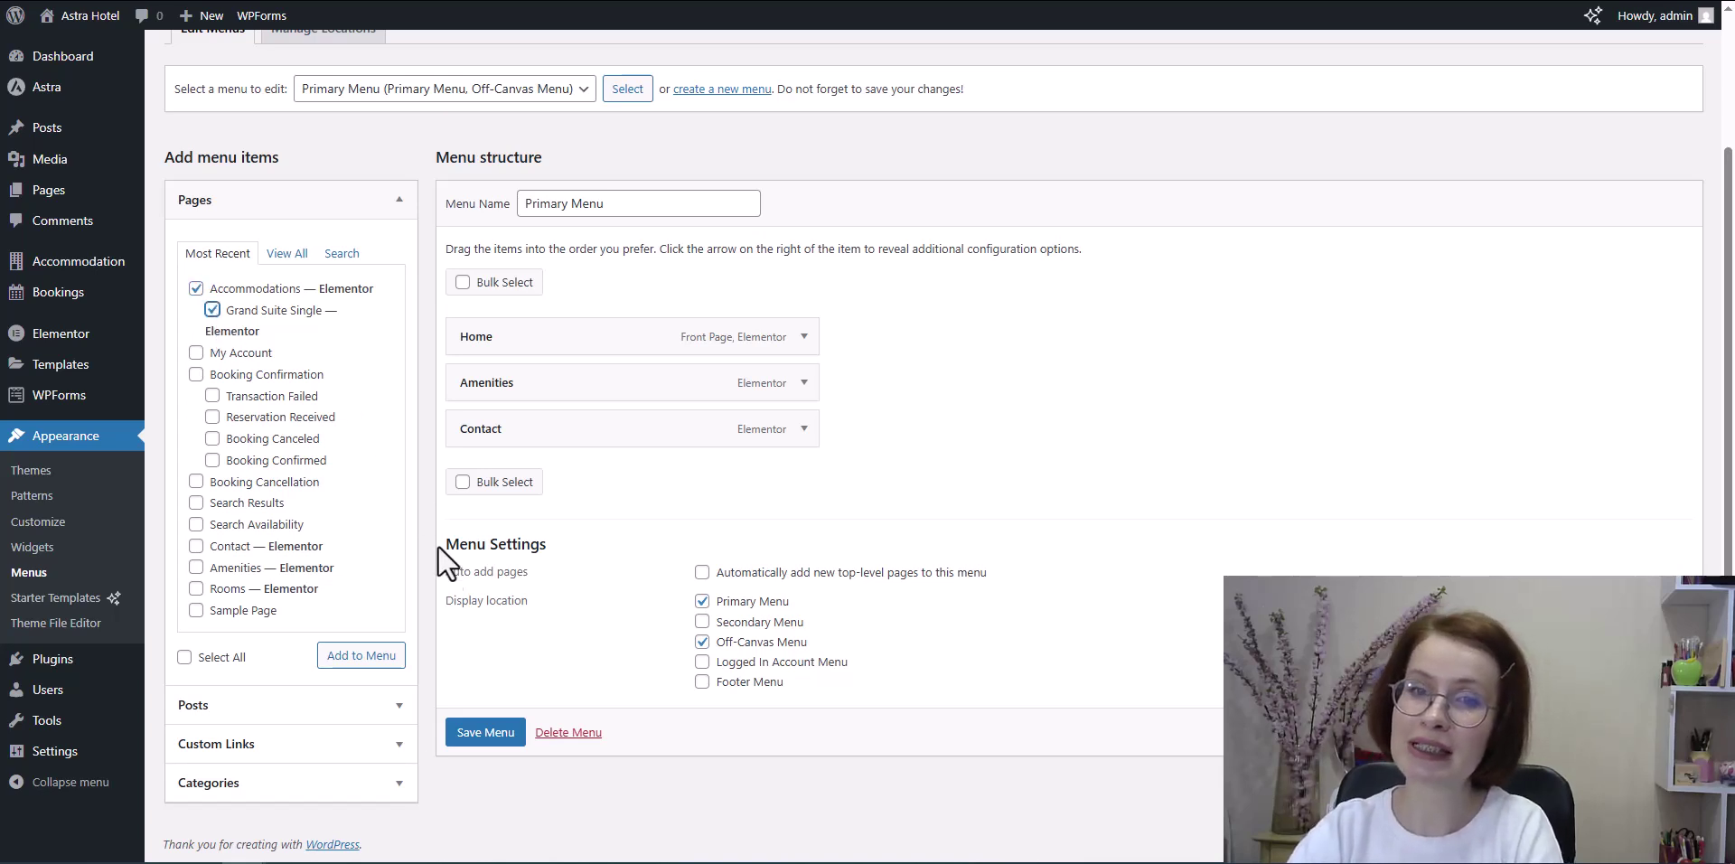
pyautogui.click(360, 656)
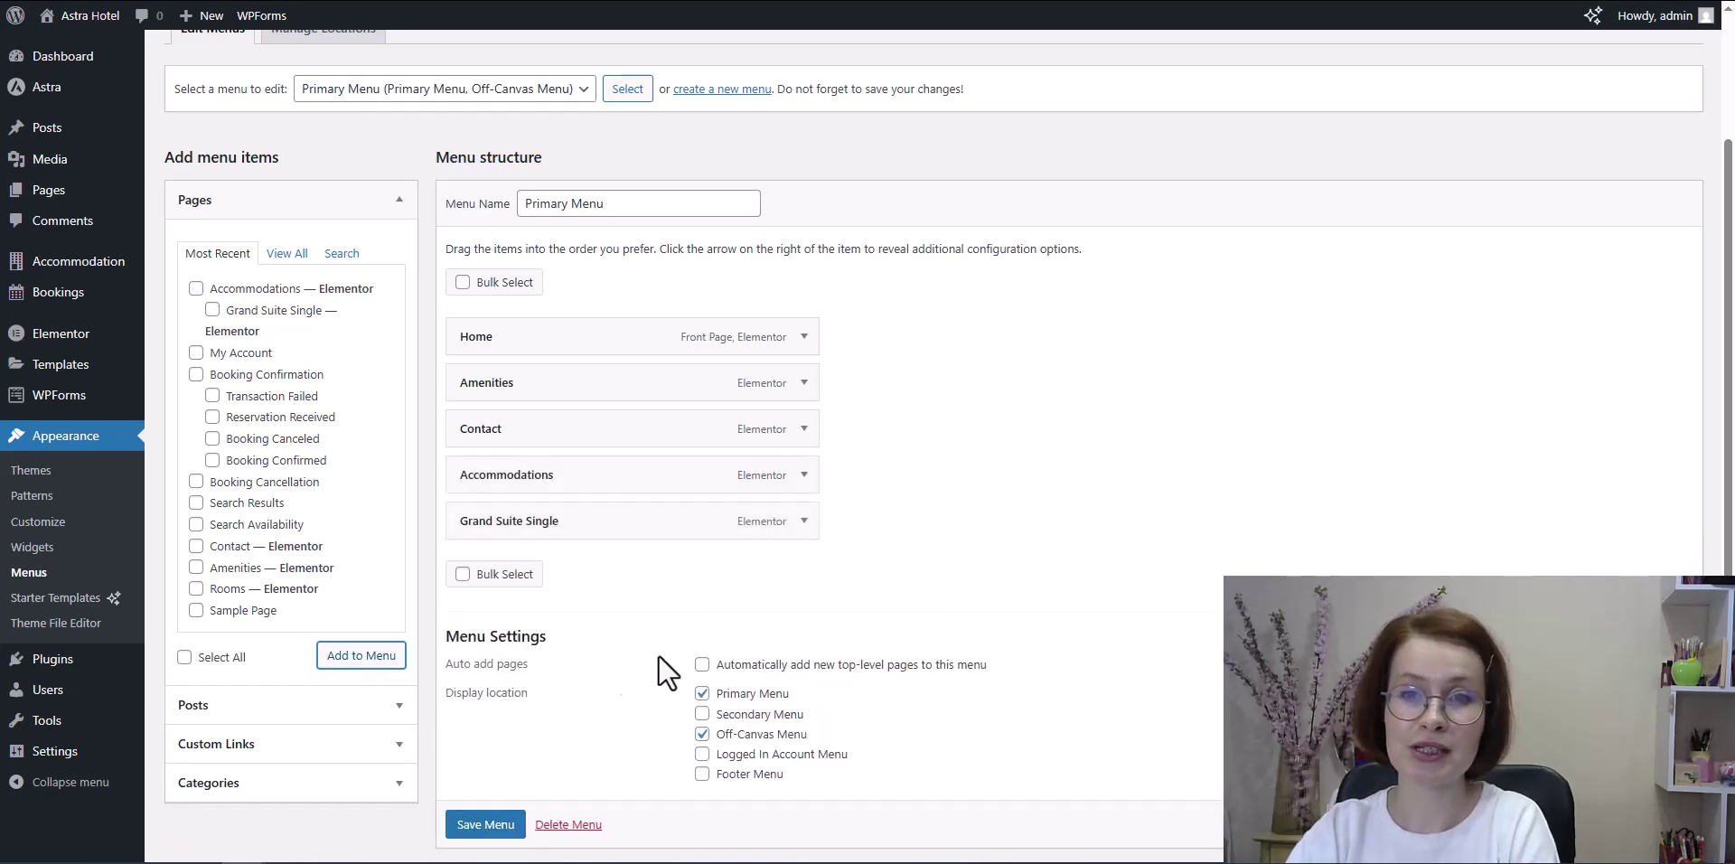
pyautogui.scroll(-1, 491, 849)
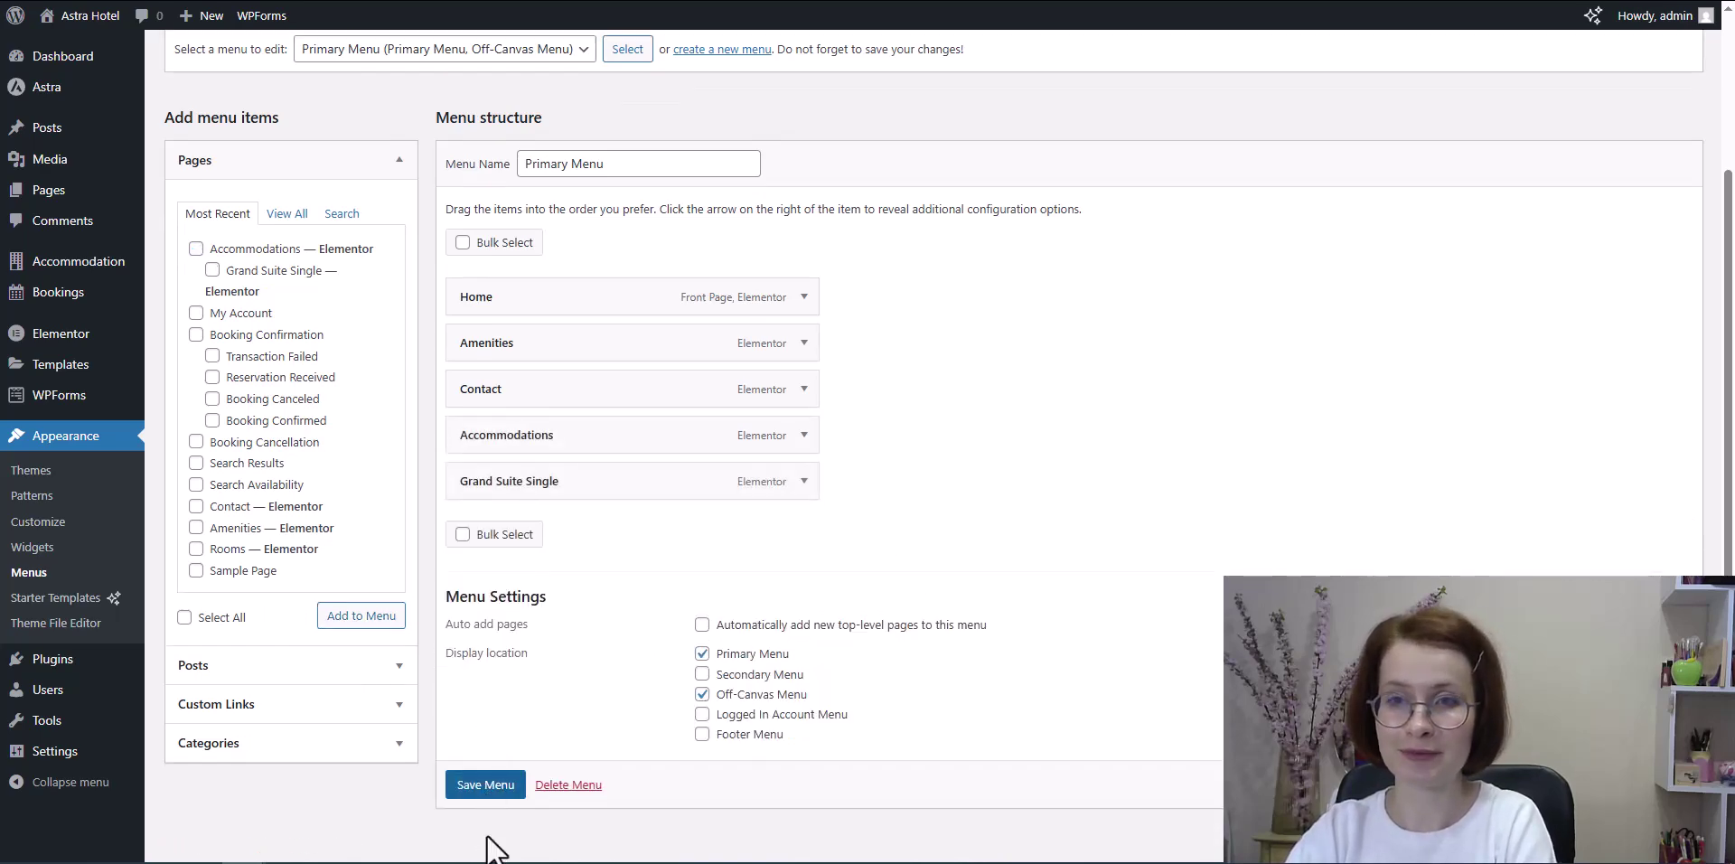
pyautogui.click(485, 784)
# Step: Open the live site in a new tab to check the menu, then return to Menus
pyautogui.rightClick(66, 51)
pyautogui.click(106, 73)
pyautogui.hotkey('ctrl', 'Tab')
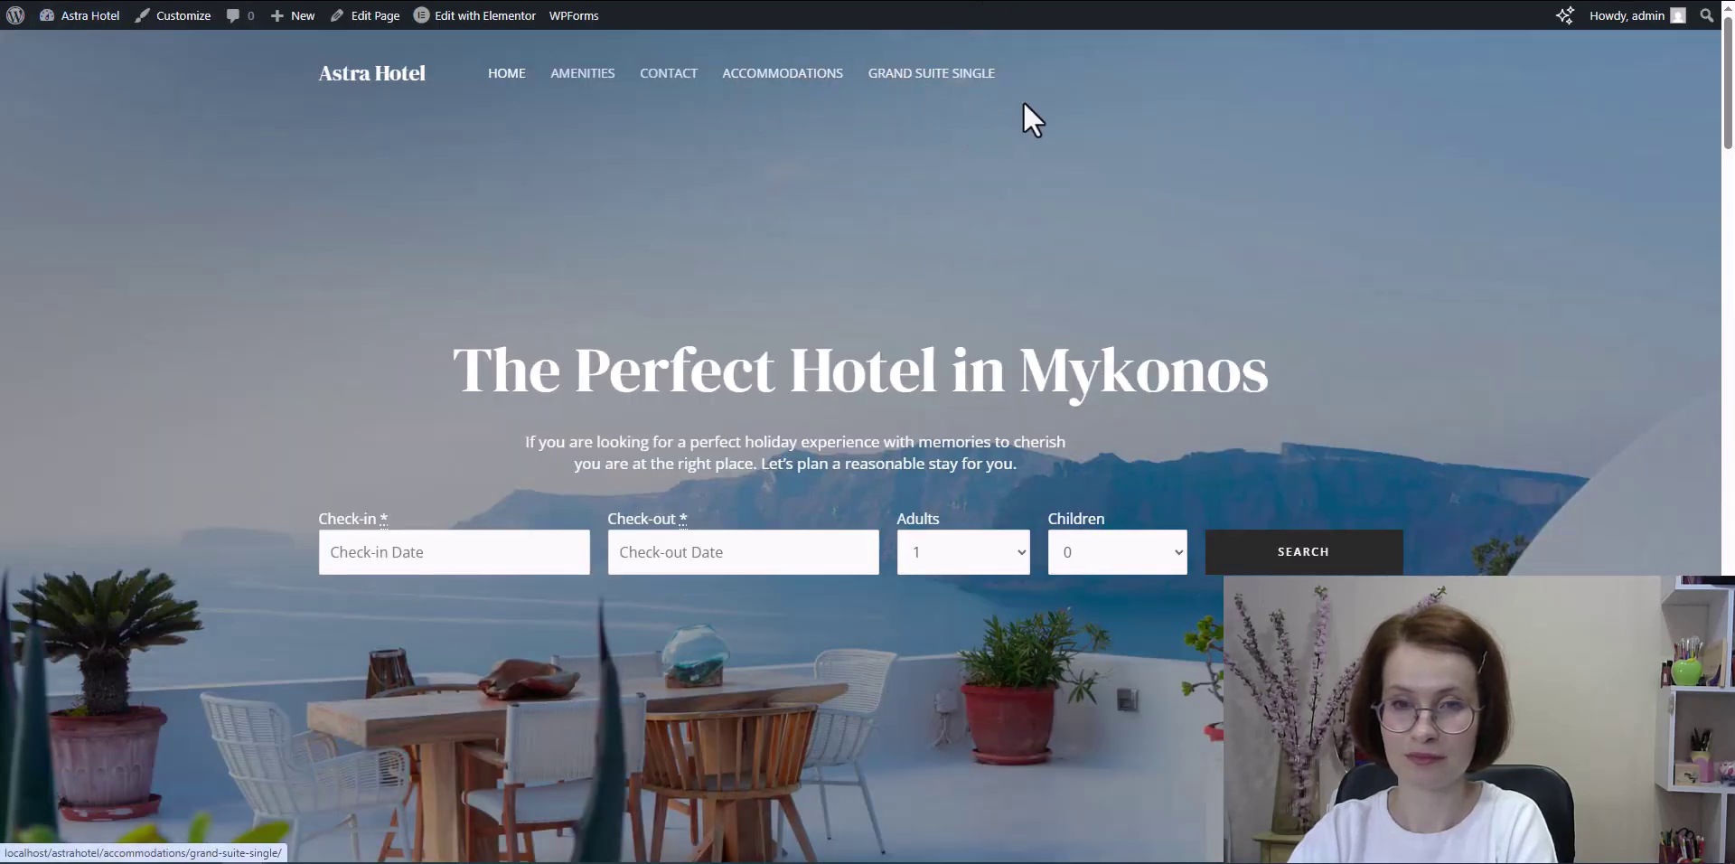
pyautogui.hotkey('ctrl', 'shift', 'Tab')
# Step: Move Contact to the bottom and Amenities below Grand Suite Single, then save the menu
pyautogui.moveTo(577, 640); pyautogui.dragTo(577, 736)
pyautogui.moveTo(596, 594); pyautogui.dragTo(596, 685)
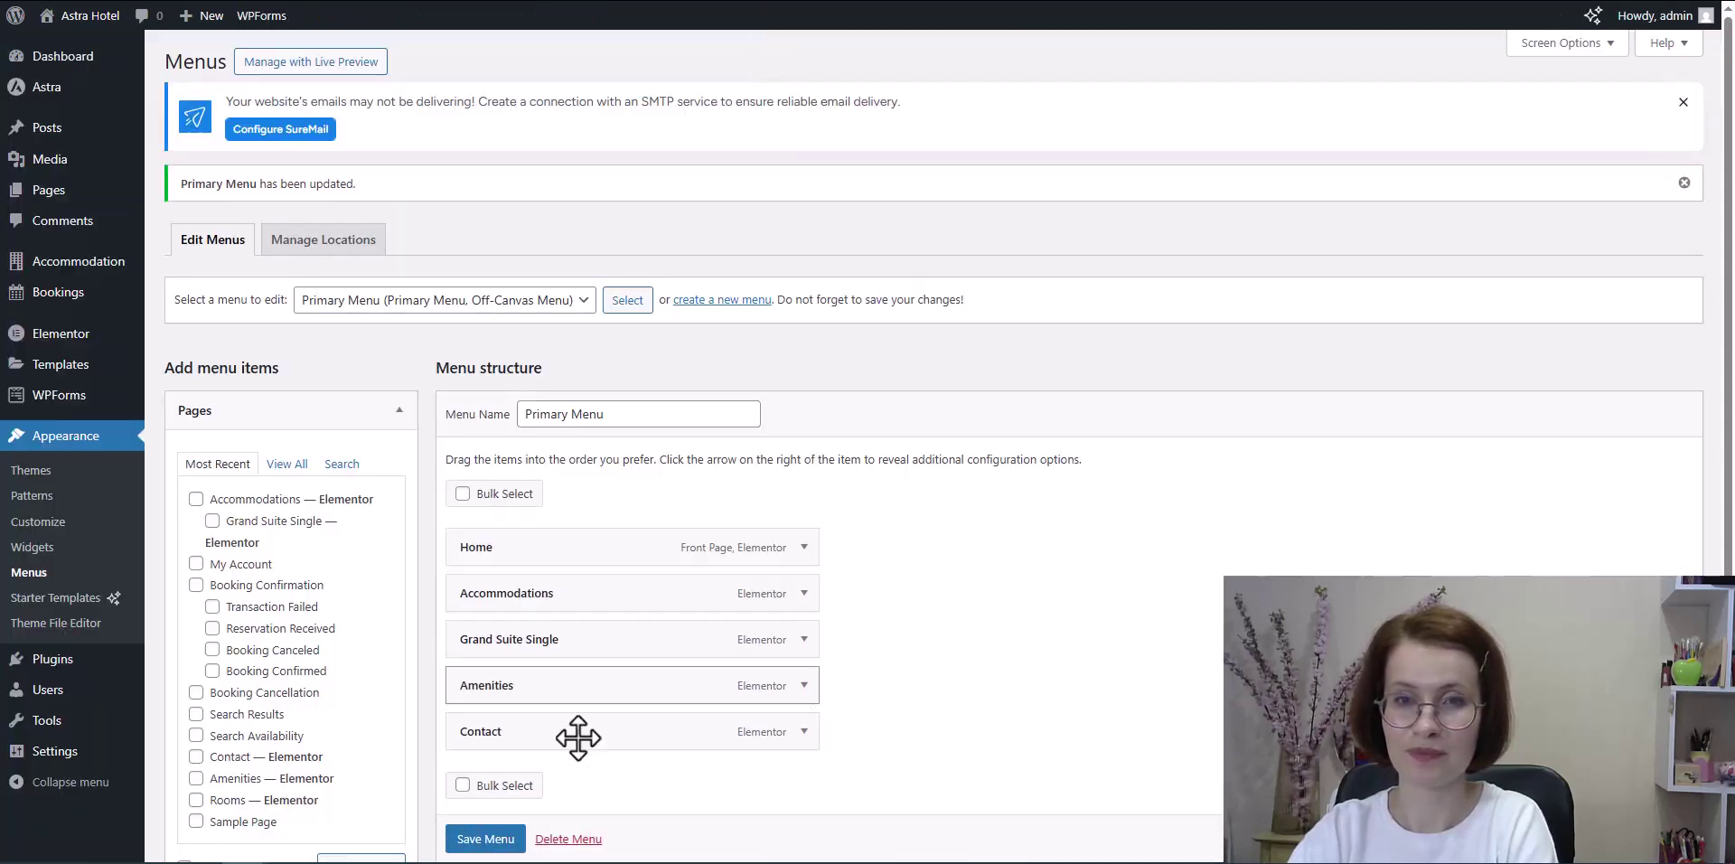
pyautogui.click(476, 839)
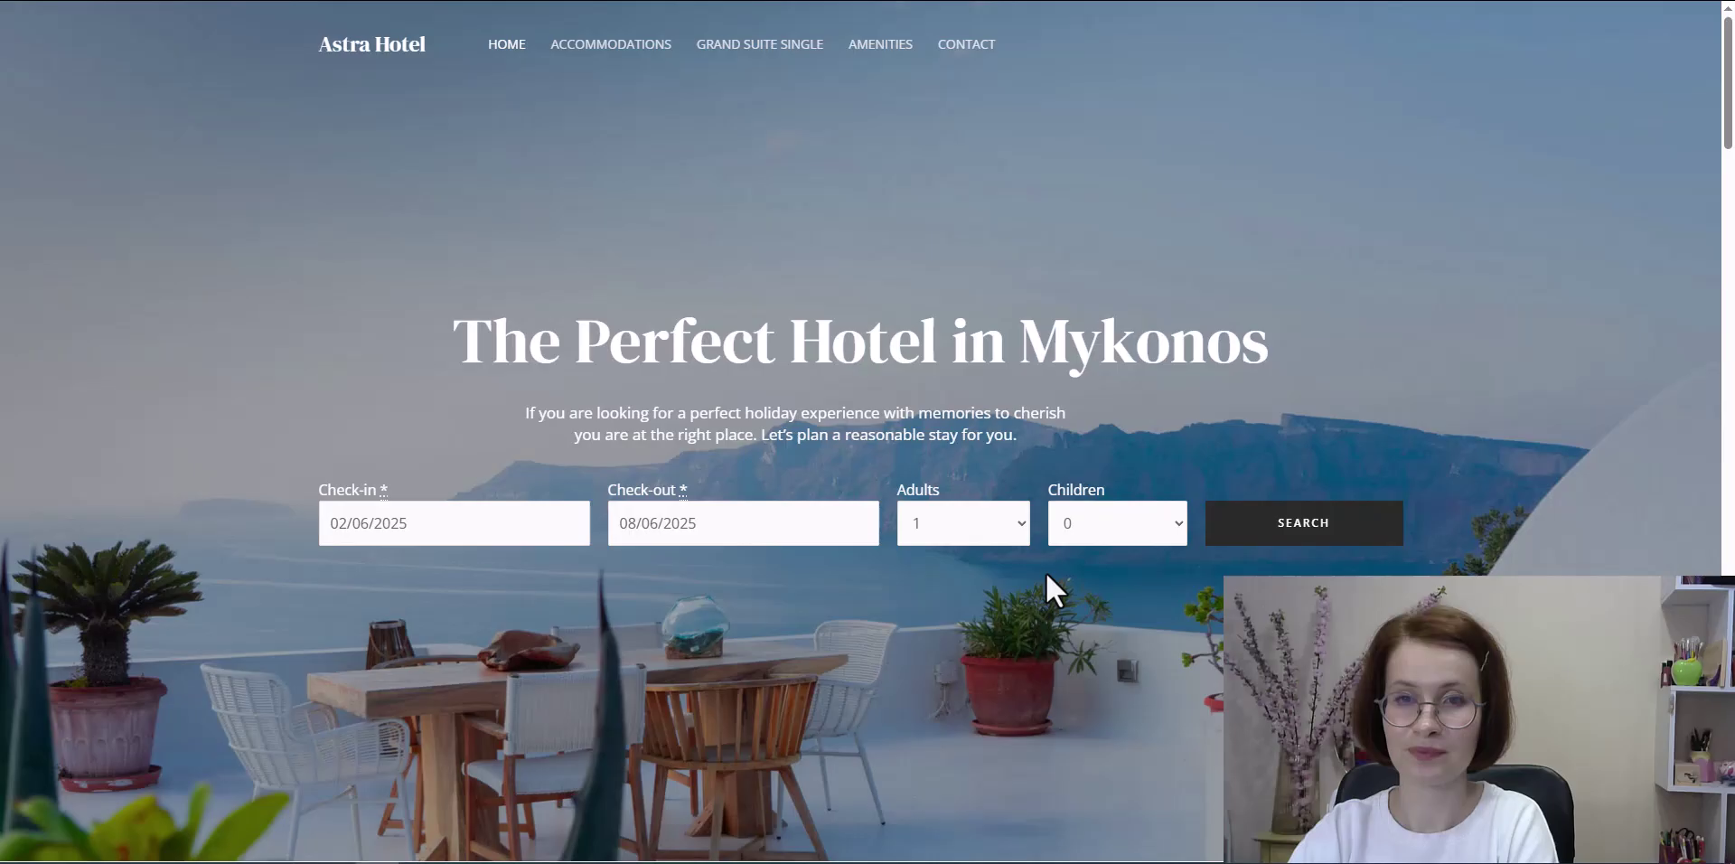
# Step: Search for 2 adults and 1 child, then reserve the recommended Grand Suite at $1,800
pyautogui.click(1022, 530)
pyautogui.click(984, 581)
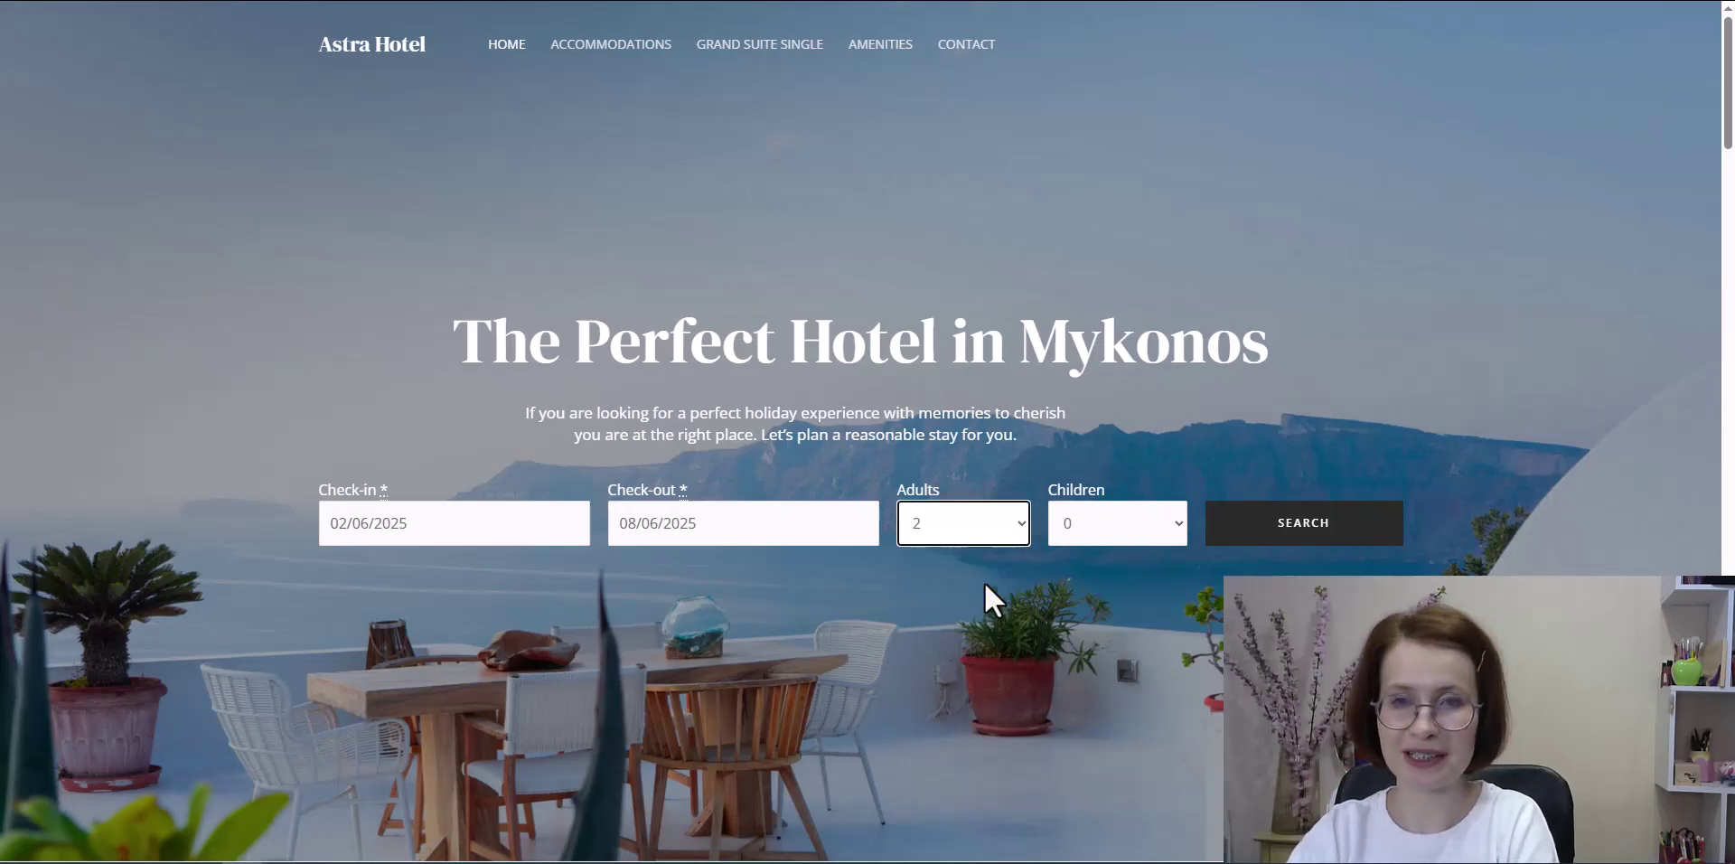
pyautogui.click(1176, 533)
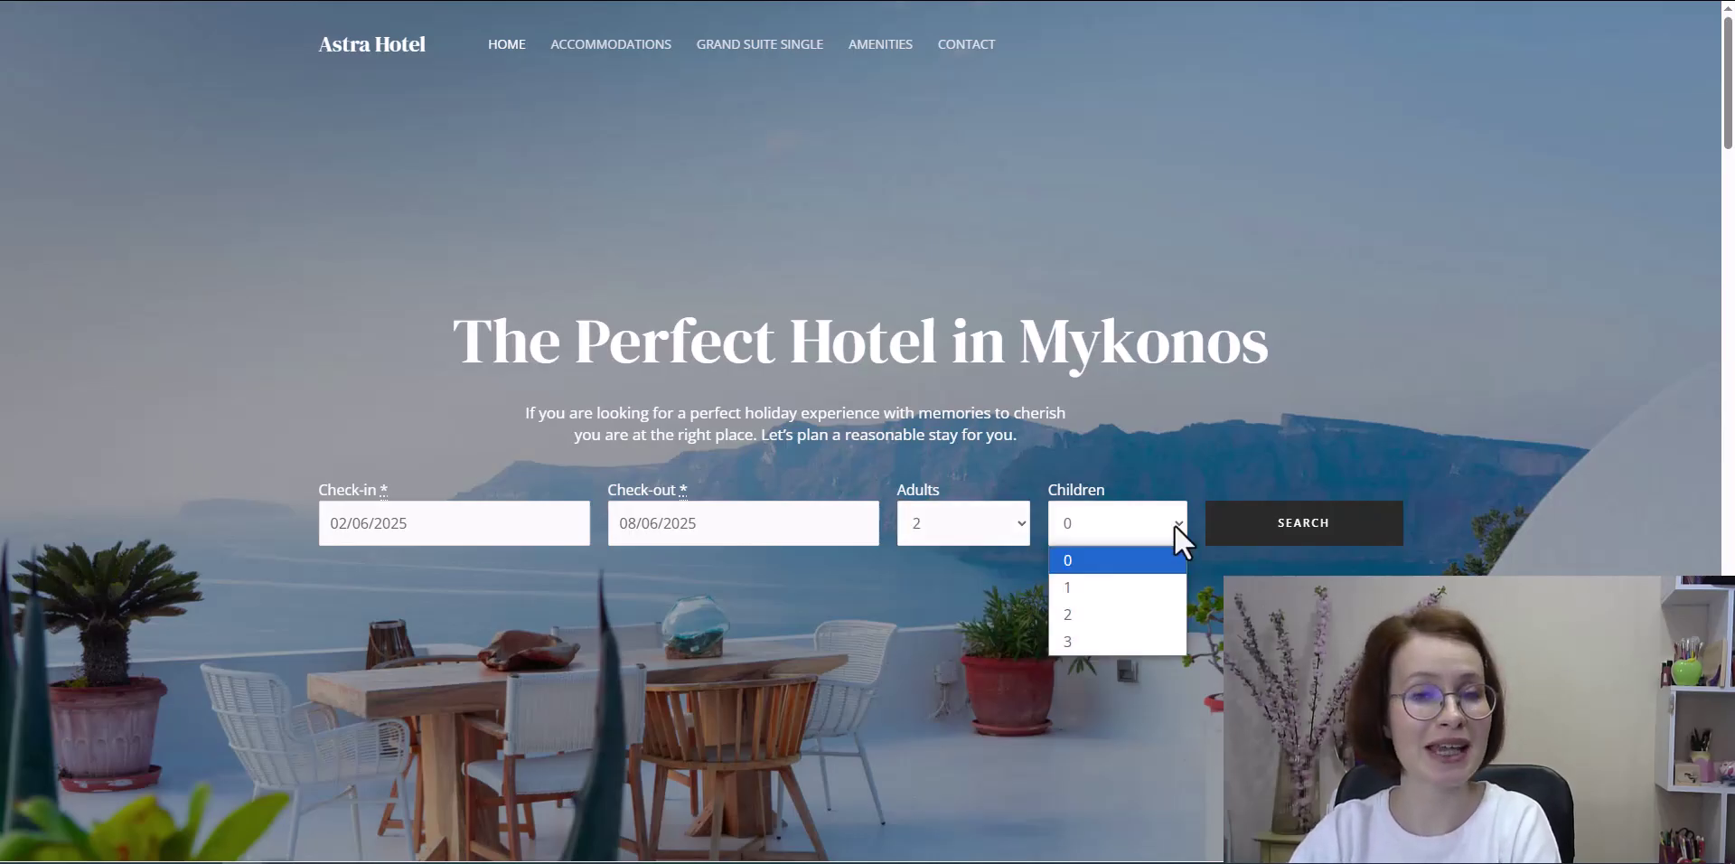
pyautogui.click(1146, 586)
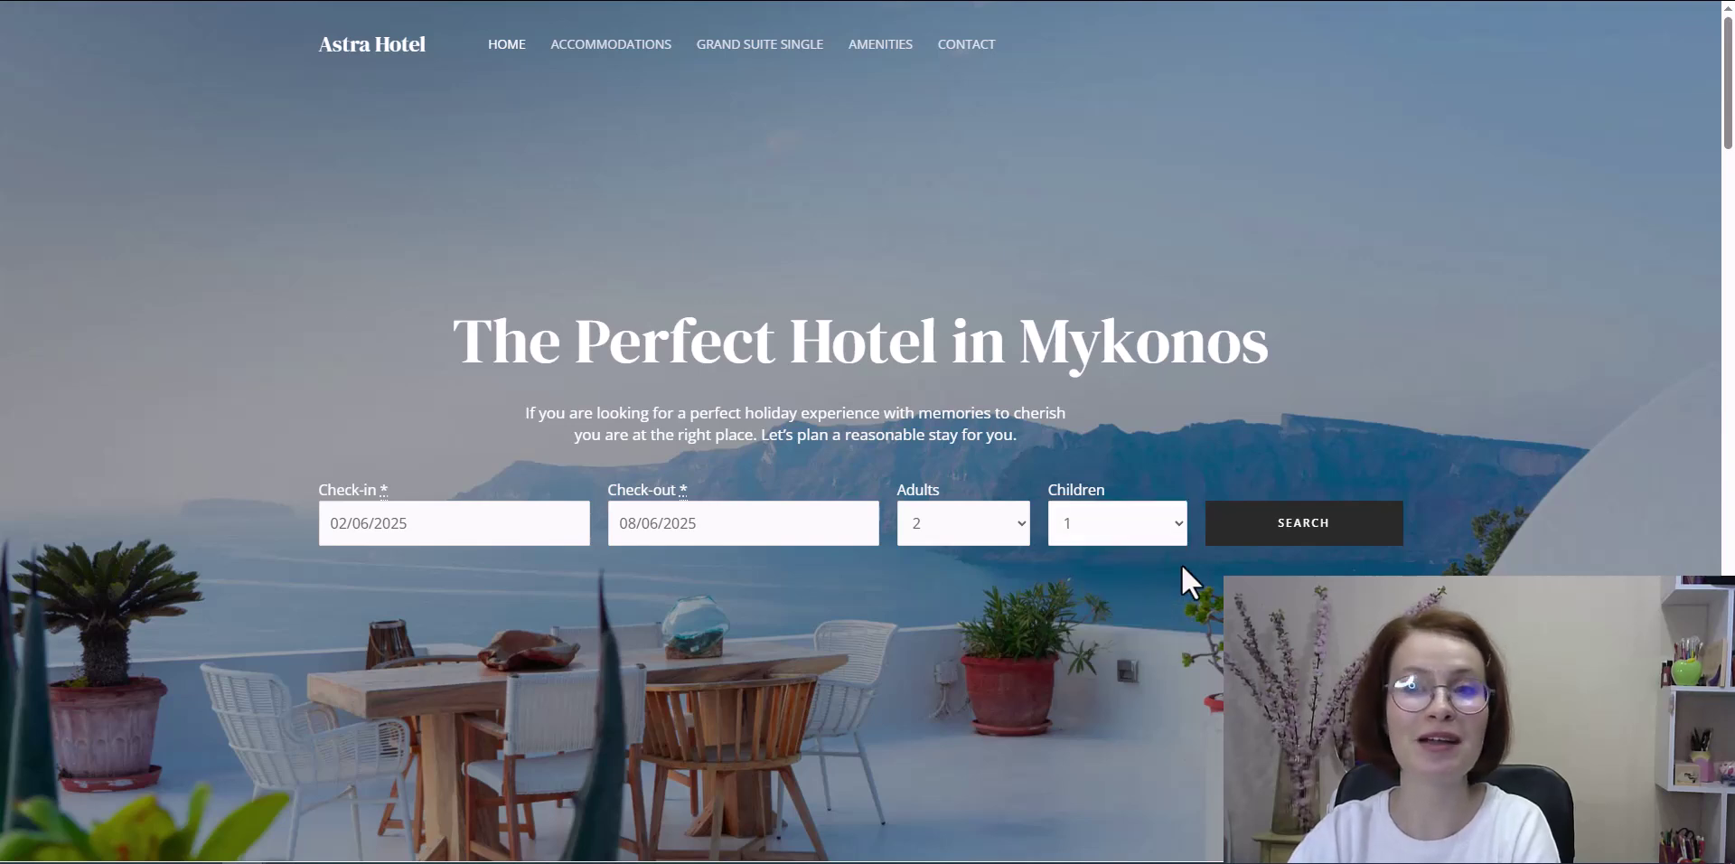
pyautogui.click(1301, 555)
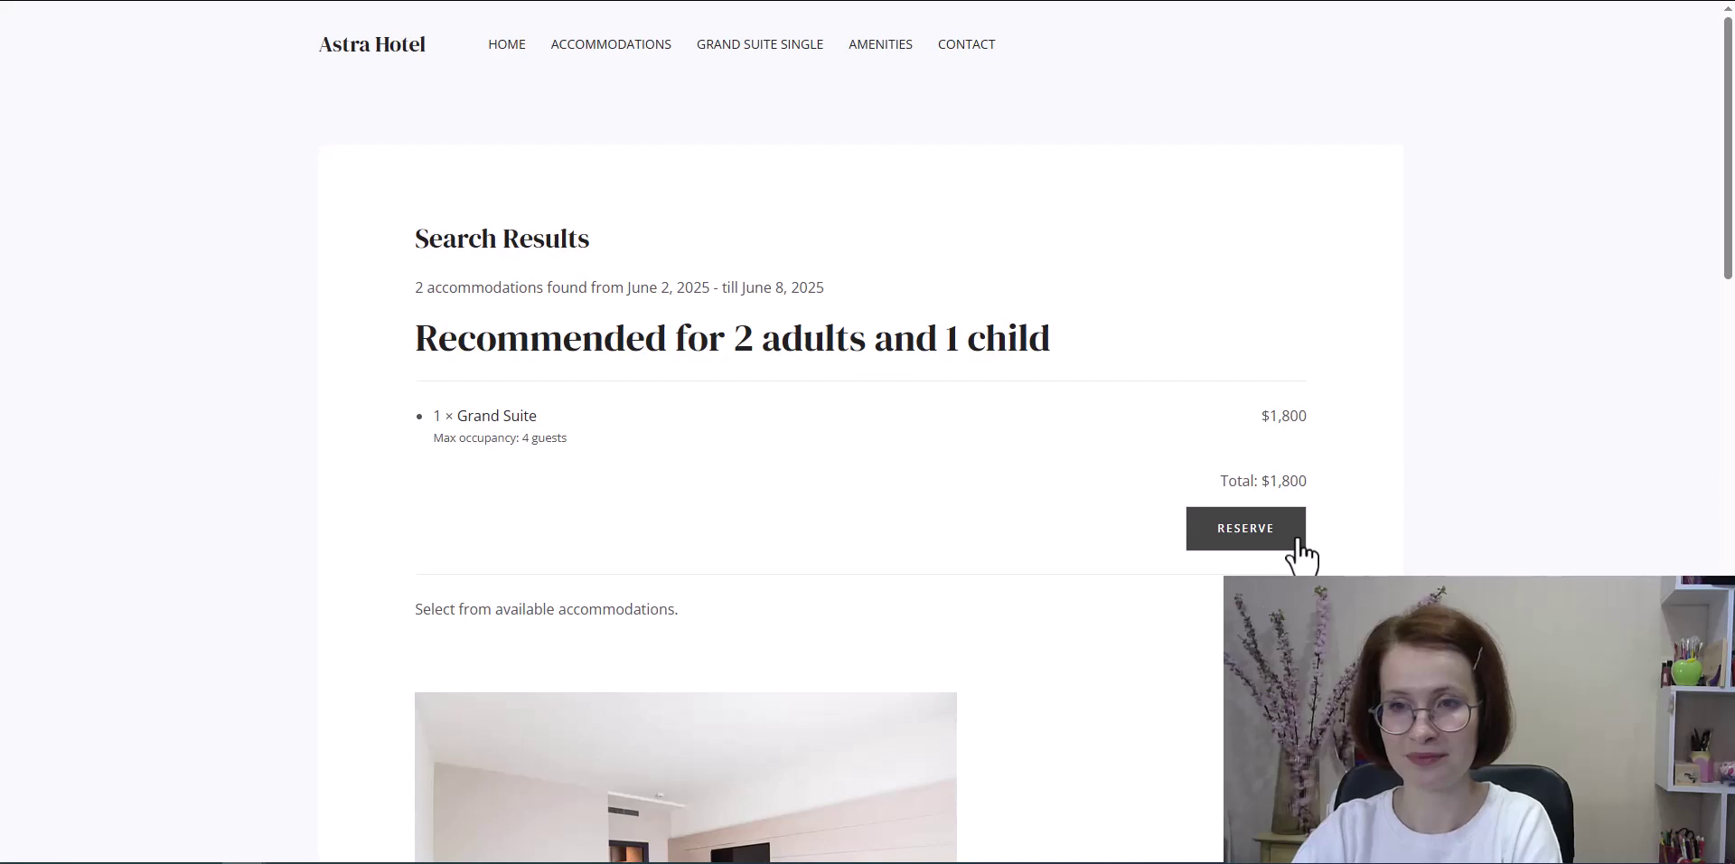
pyautogui.scroll(-6, 1328, 564)
pyautogui.scroll(-10, 1339, 566)
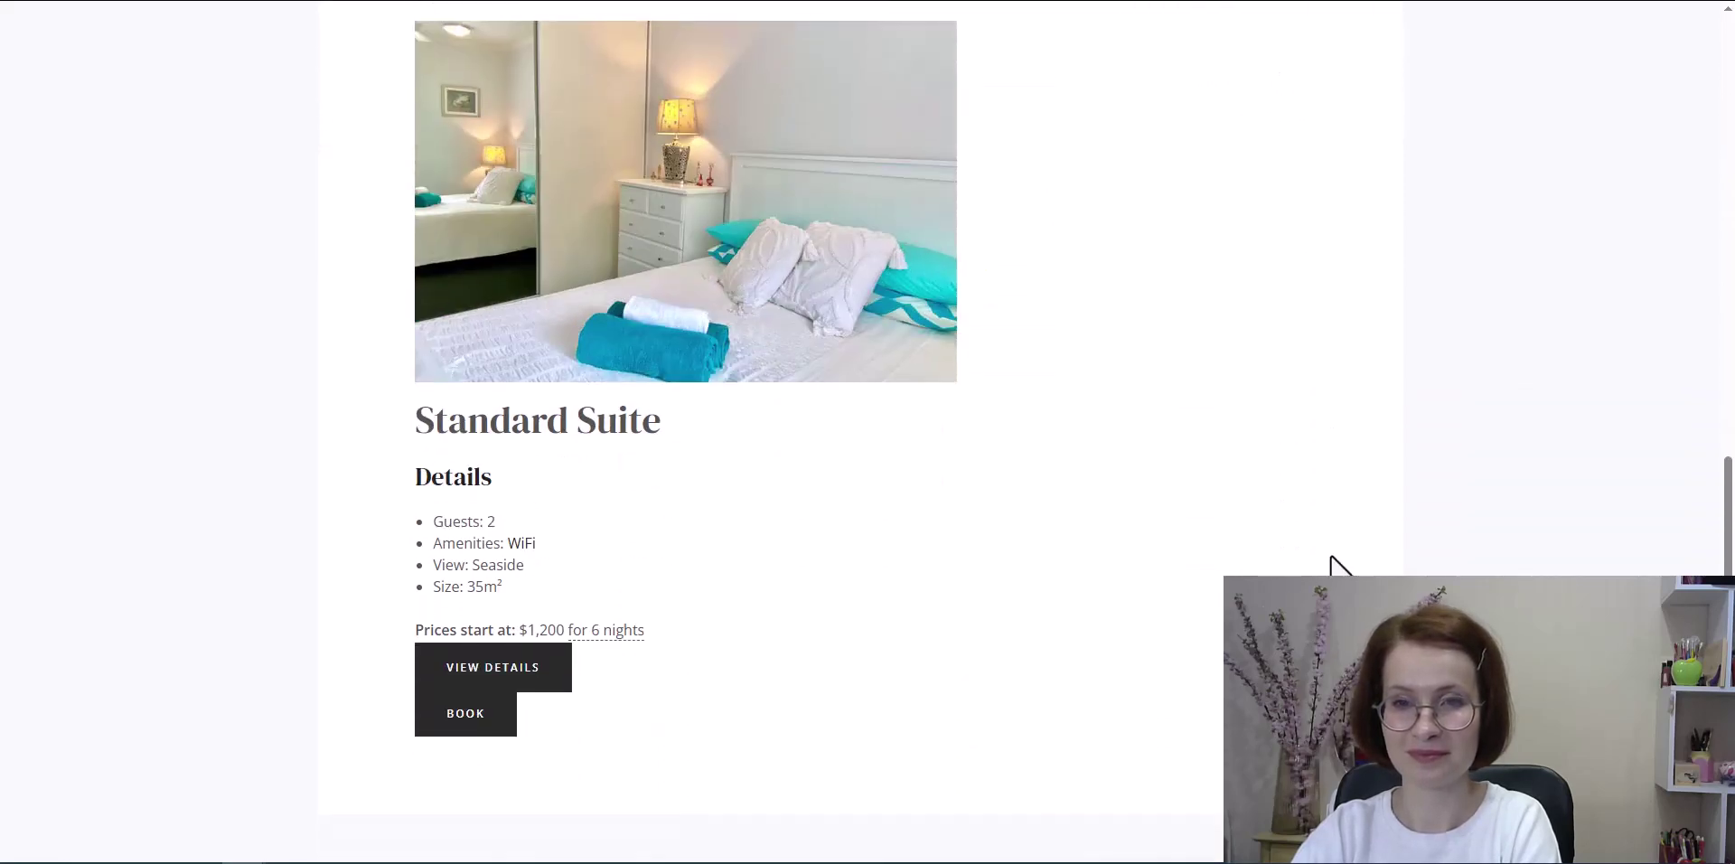
pyautogui.scroll(16, 1339, 566)
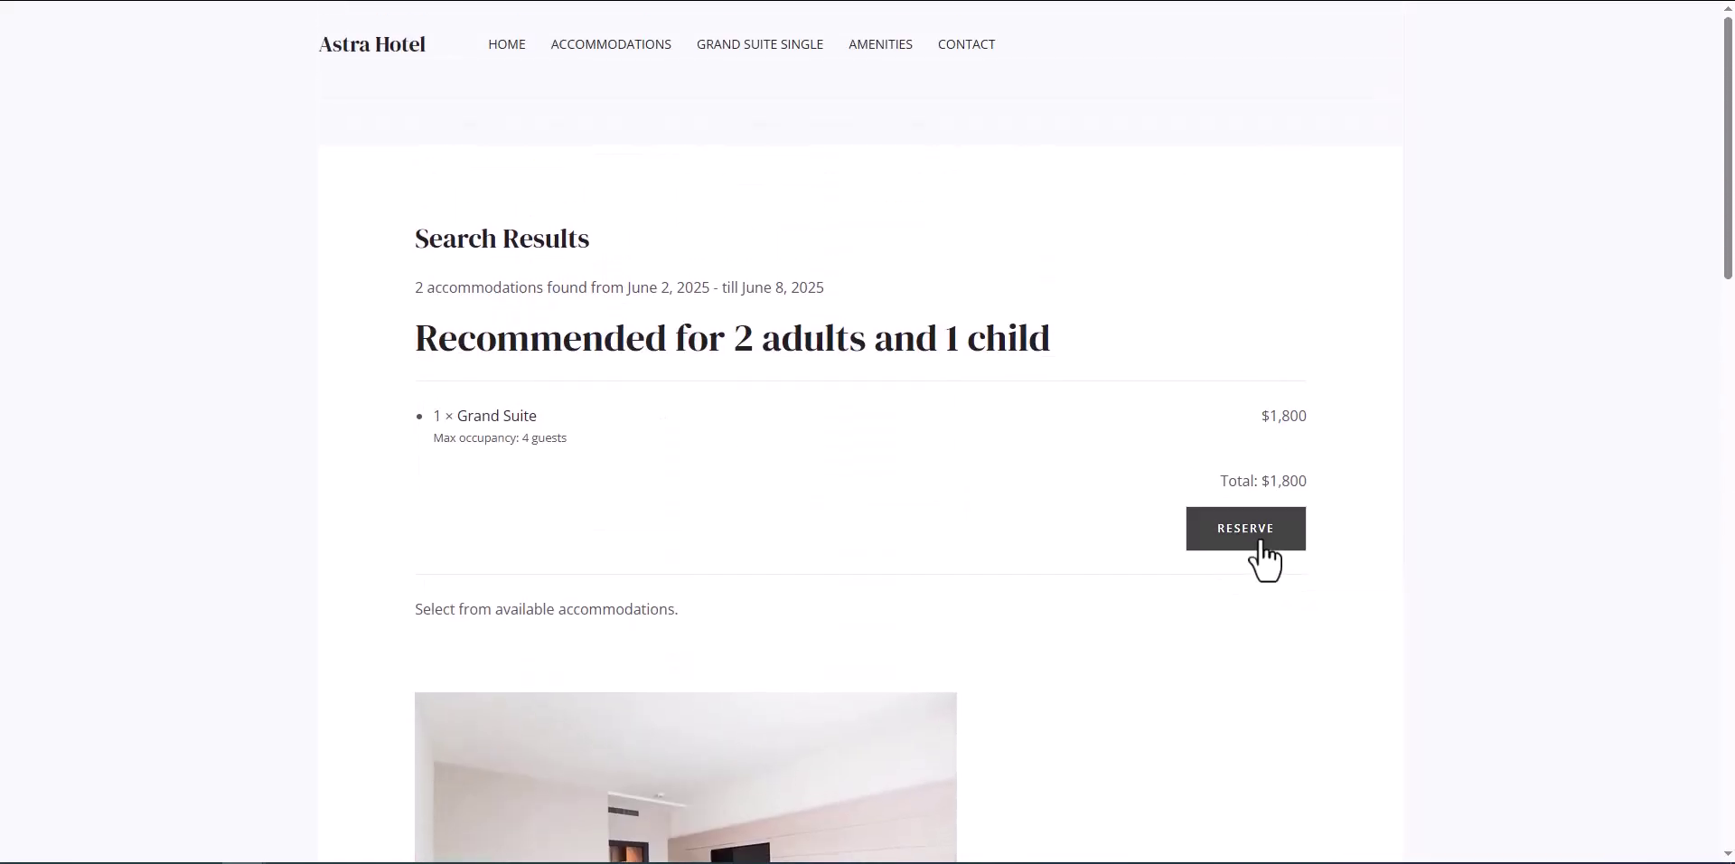
pyautogui.click(1261, 542)
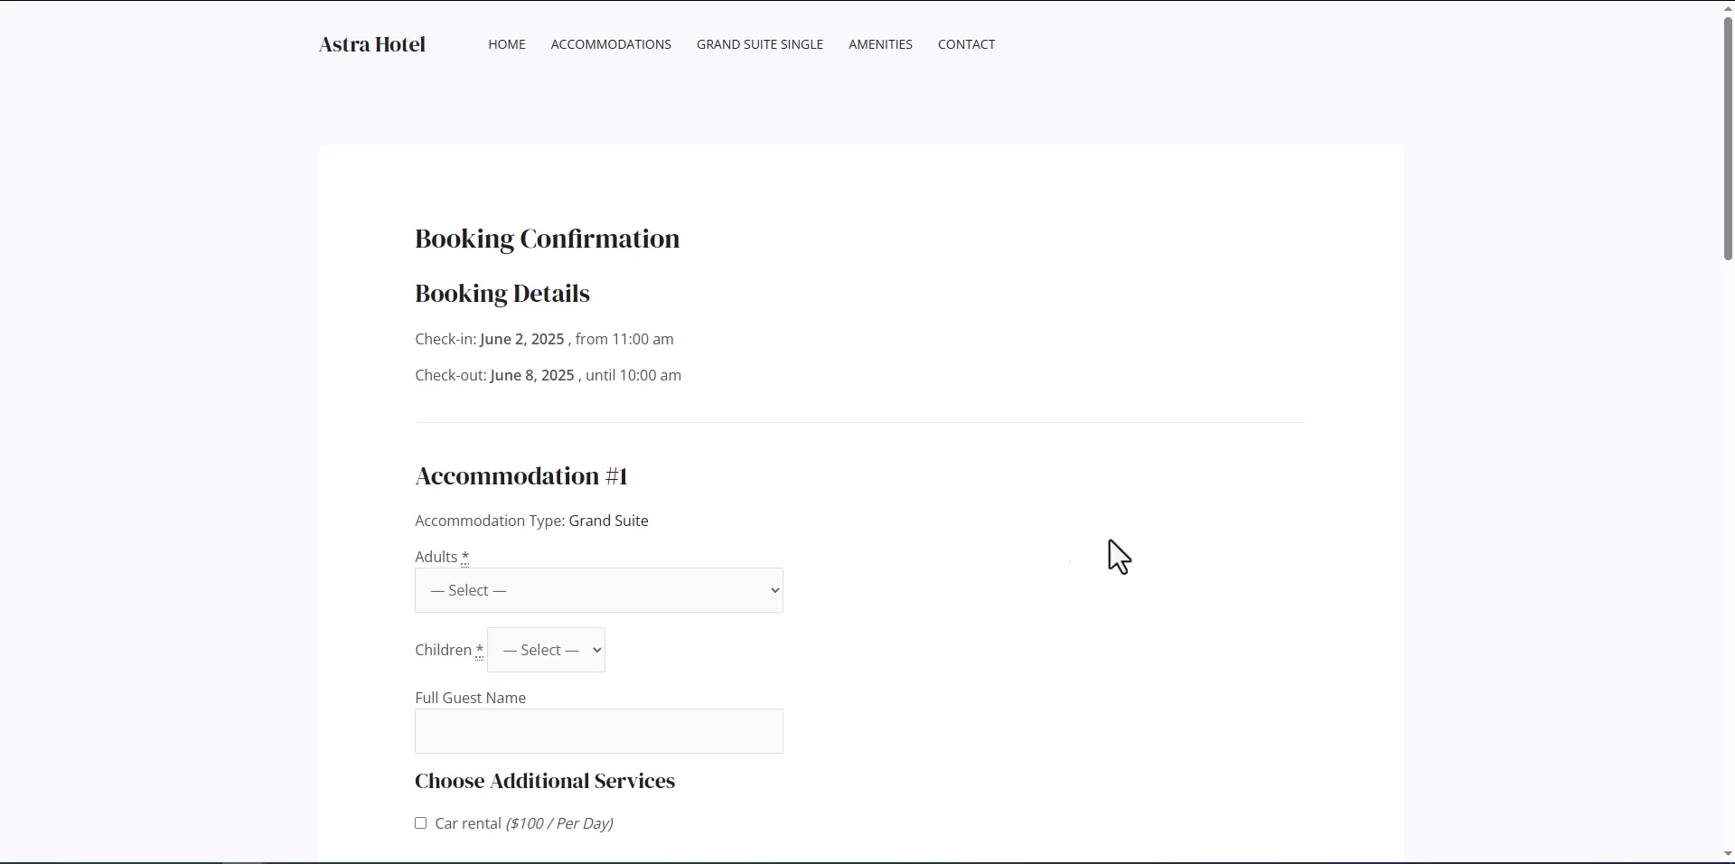
# Step: Set the booking to 2 adults and 1 child, enter the guest's full name, and add Car rental
pyautogui.click(770, 604)
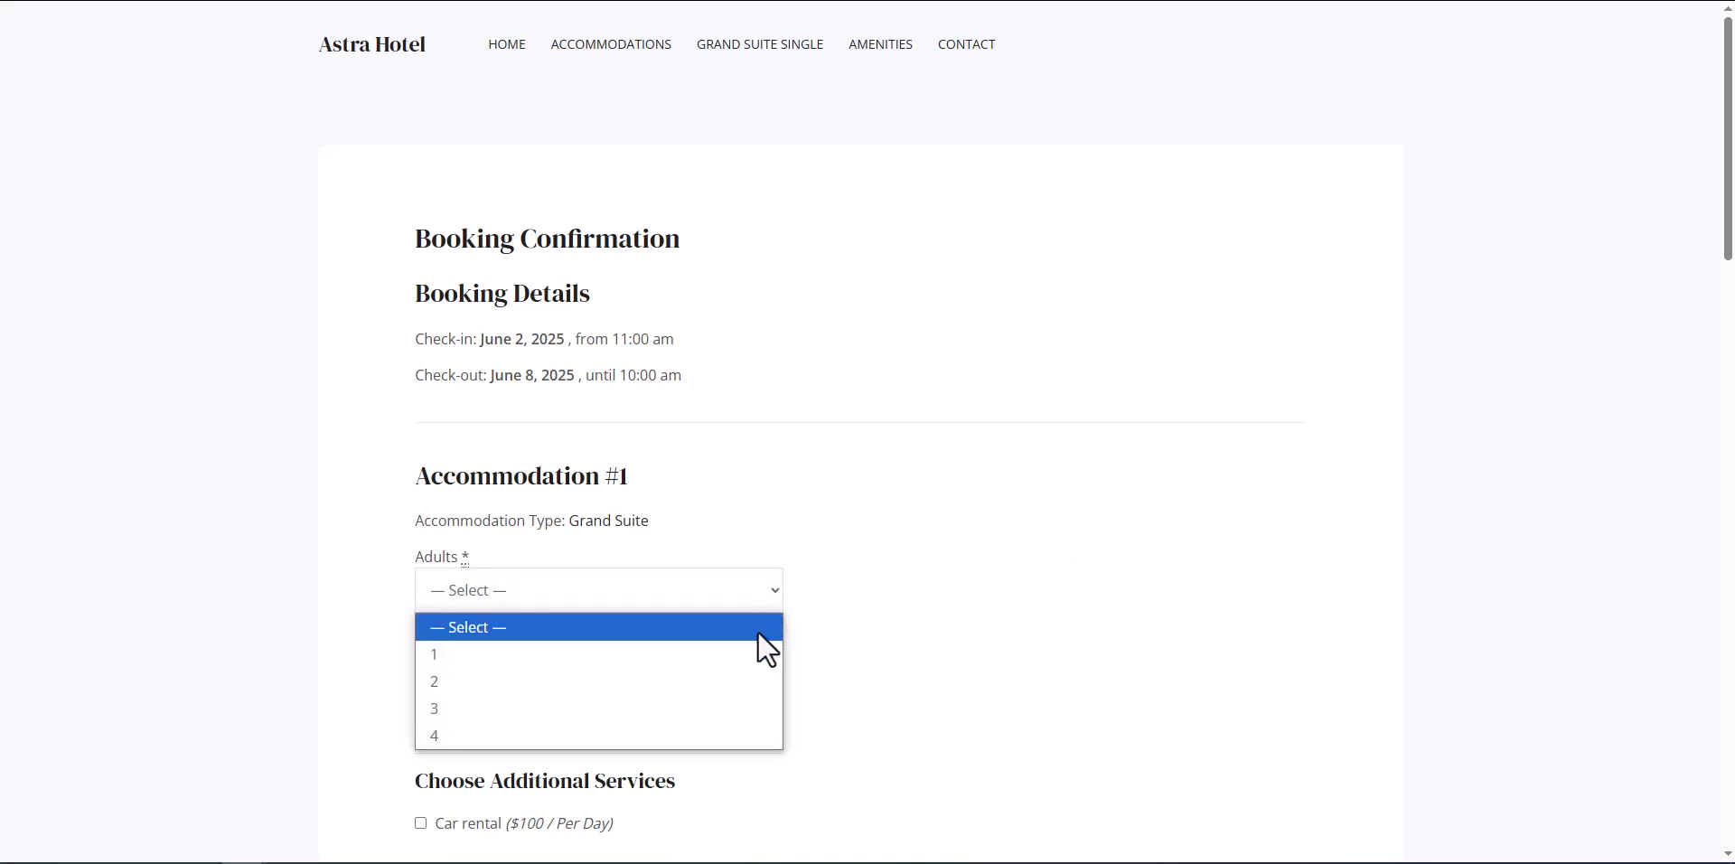
pyautogui.click(747, 680)
pyautogui.click(593, 660)
pyautogui.click(567, 733)
pyautogui.click(778, 743)
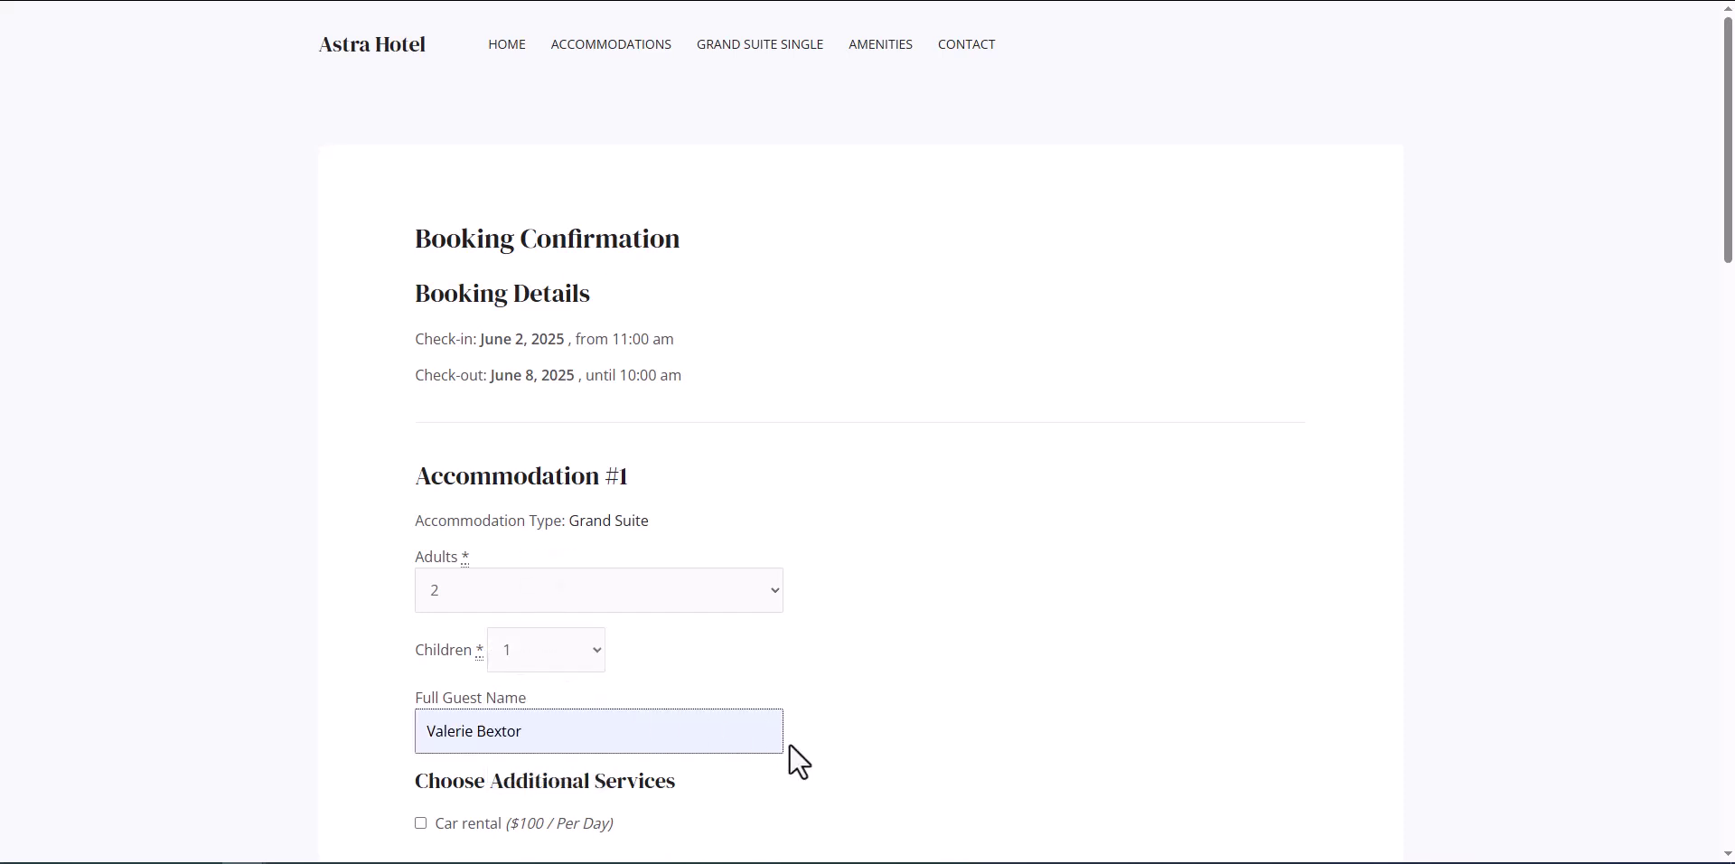
pyautogui.click(421, 823)
# Step: Choose Pay by Card (Stripe), enter the test card details, and submit the booking
pyautogui.scroll(-5, 867, 818)
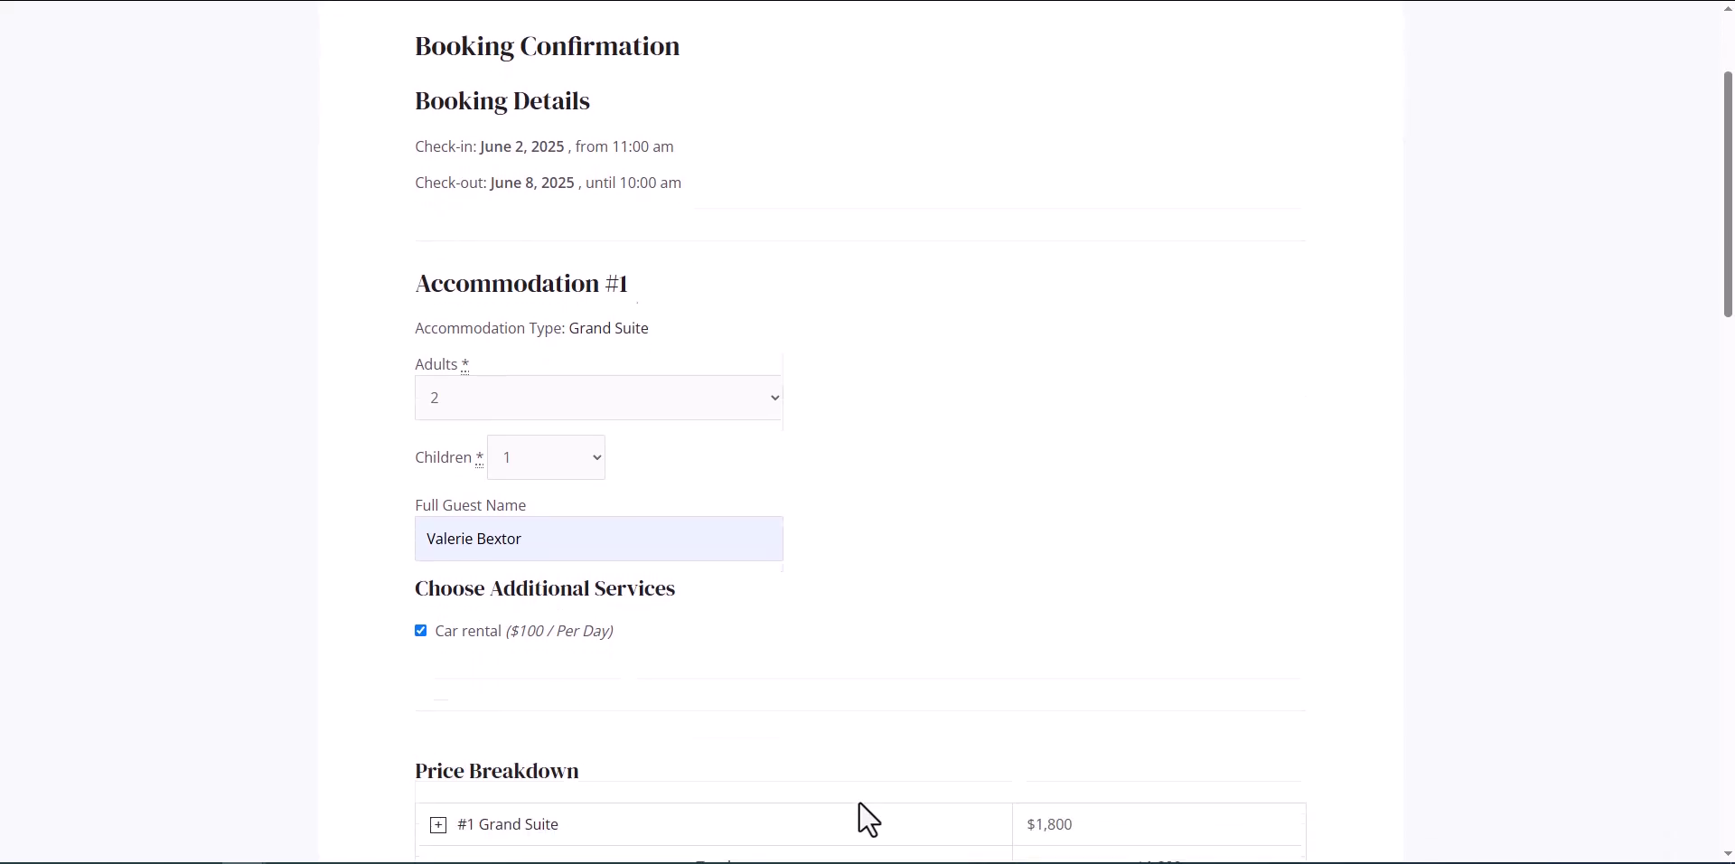
pyautogui.scroll(-1, 867, 818)
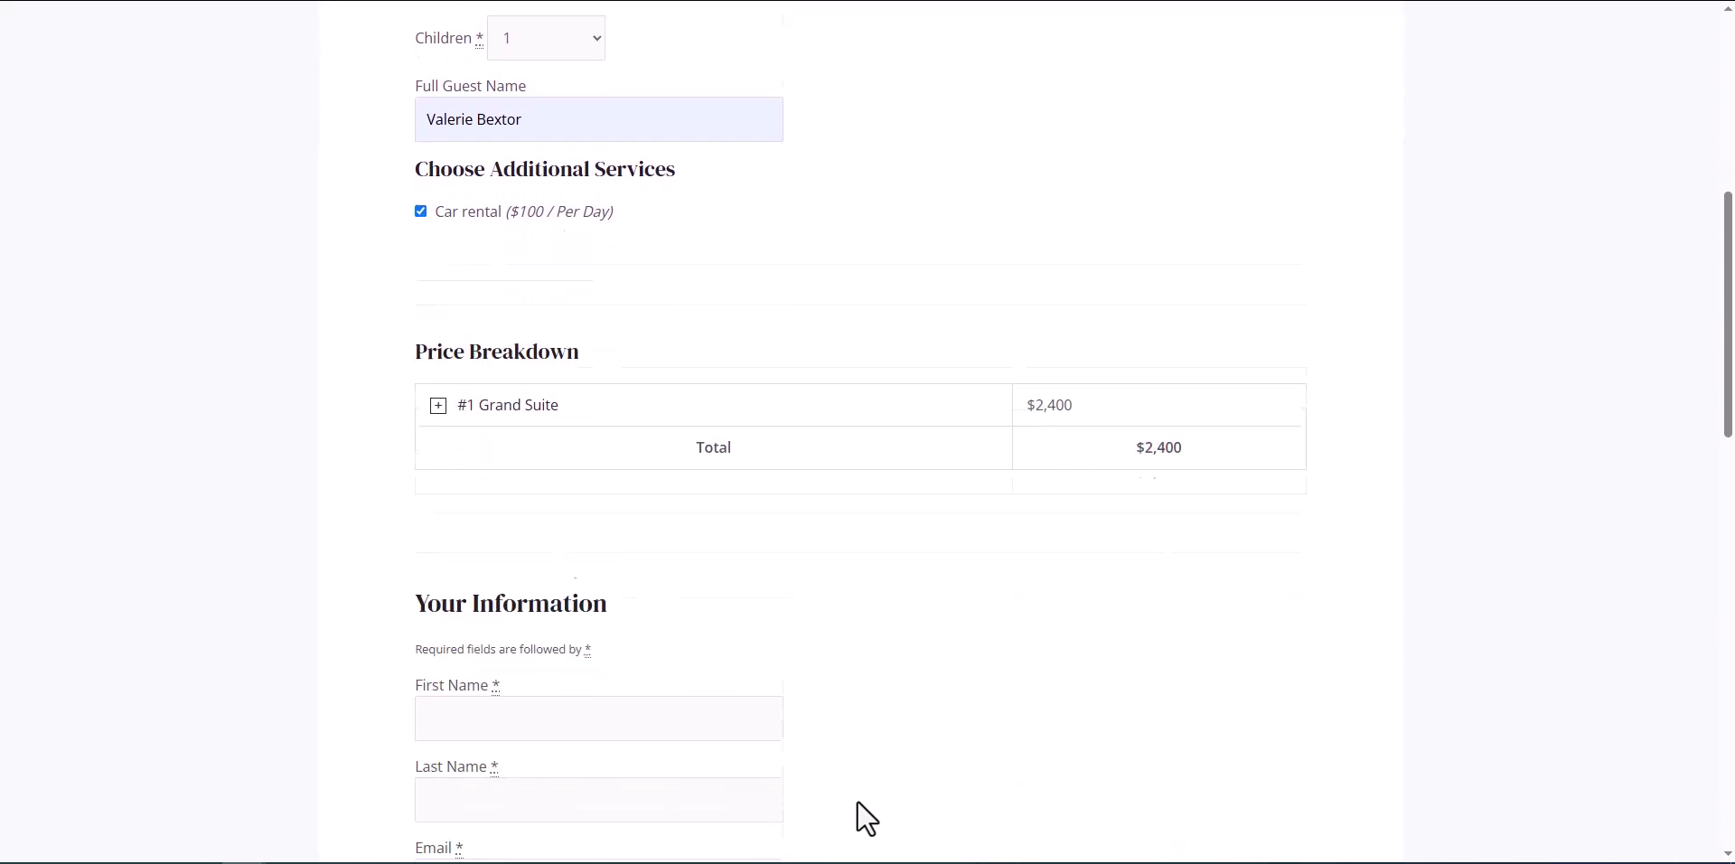
pyautogui.scroll(-5, 946, 697)
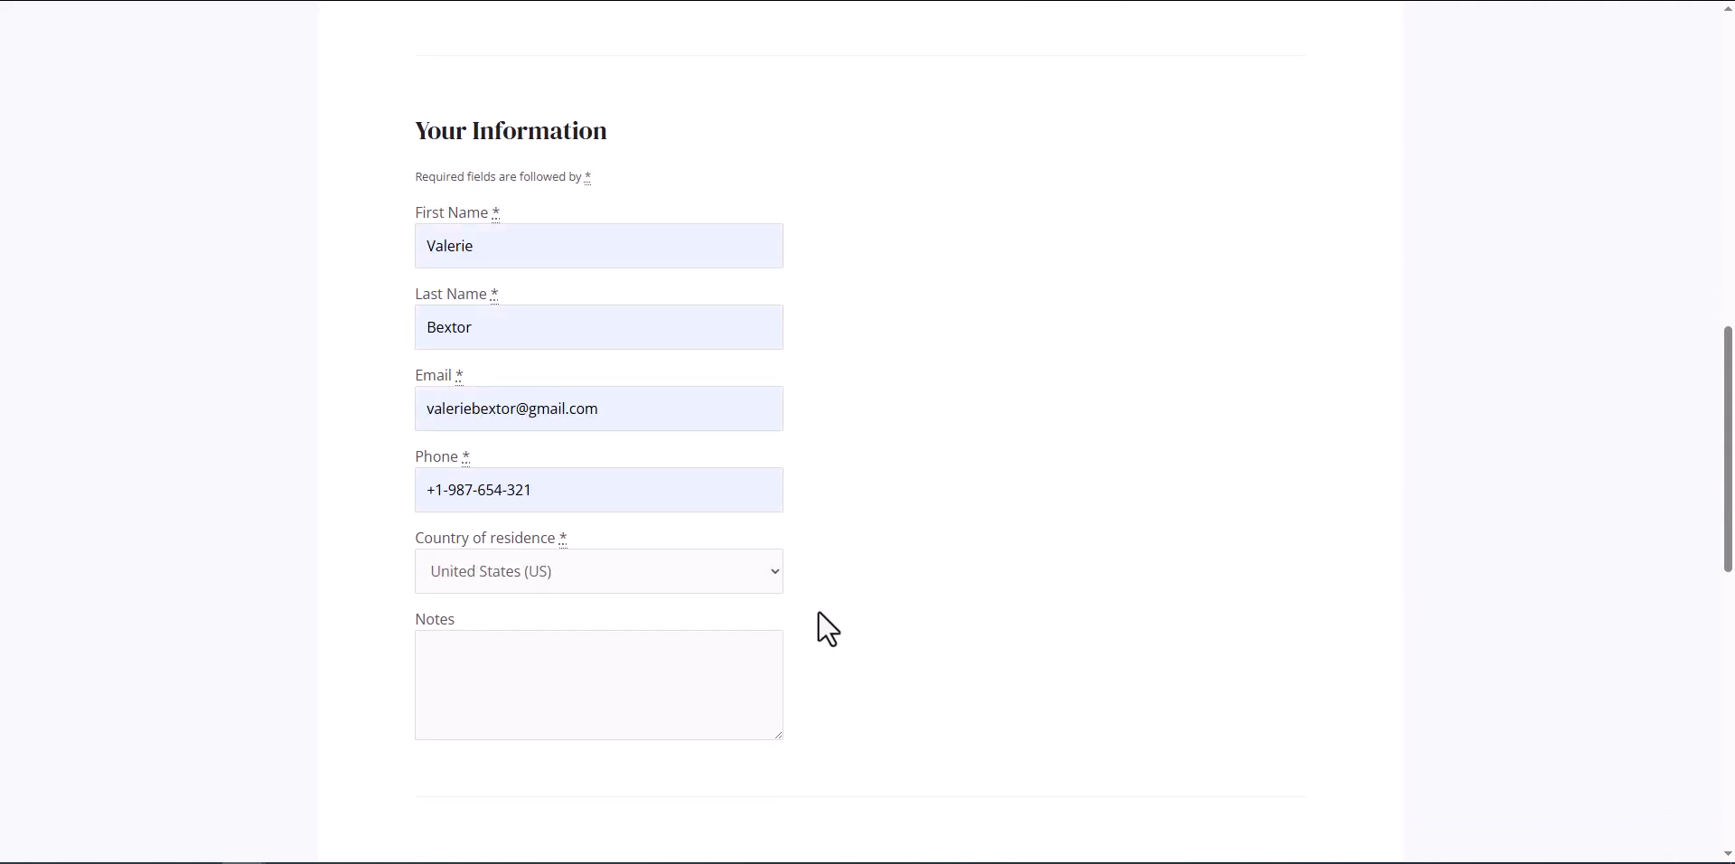
pyautogui.scroll(-7, 826, 628)
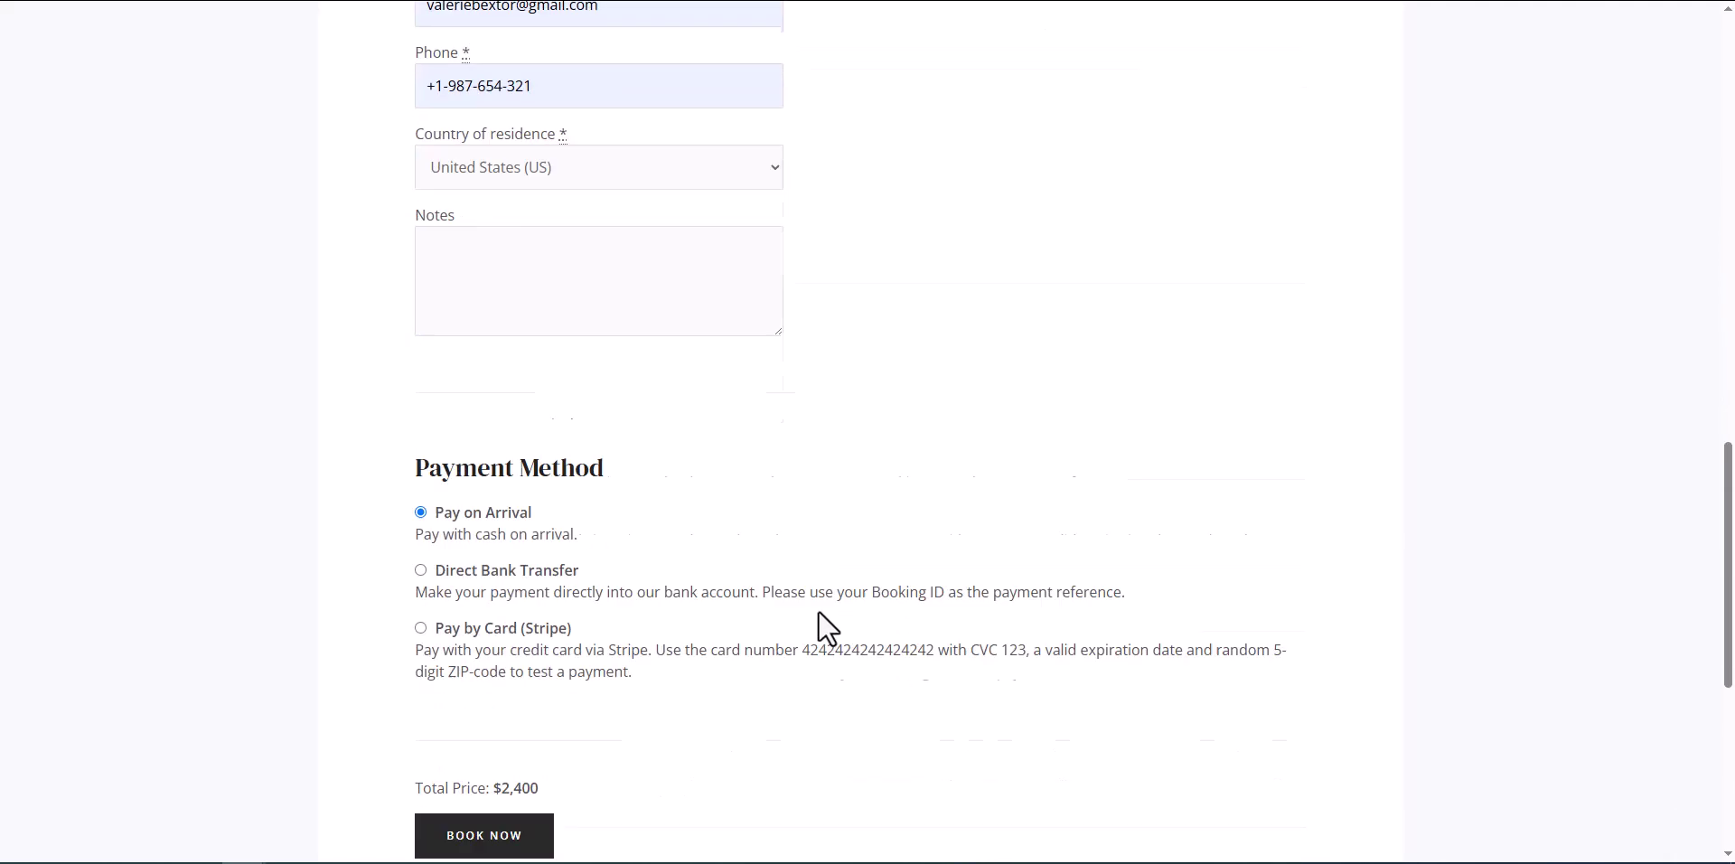
pyautogui.click(420, 400)
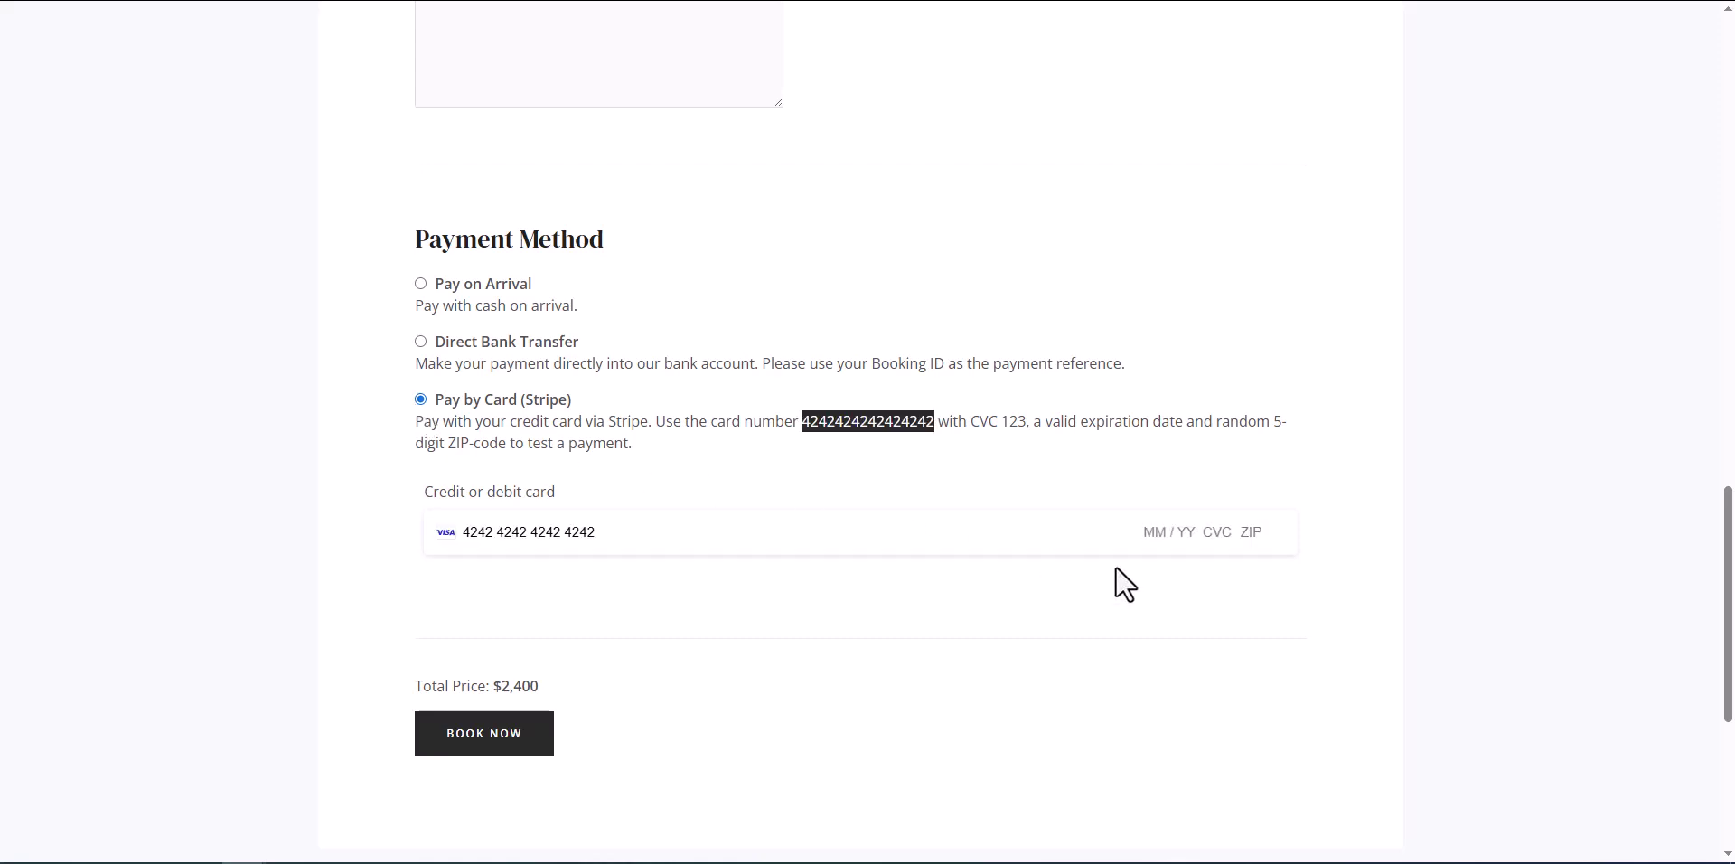
pyautogui.write('02 / 28 123 31905')
pyautogui.click(1270, 580)
pyautogui.click(1267, 579)
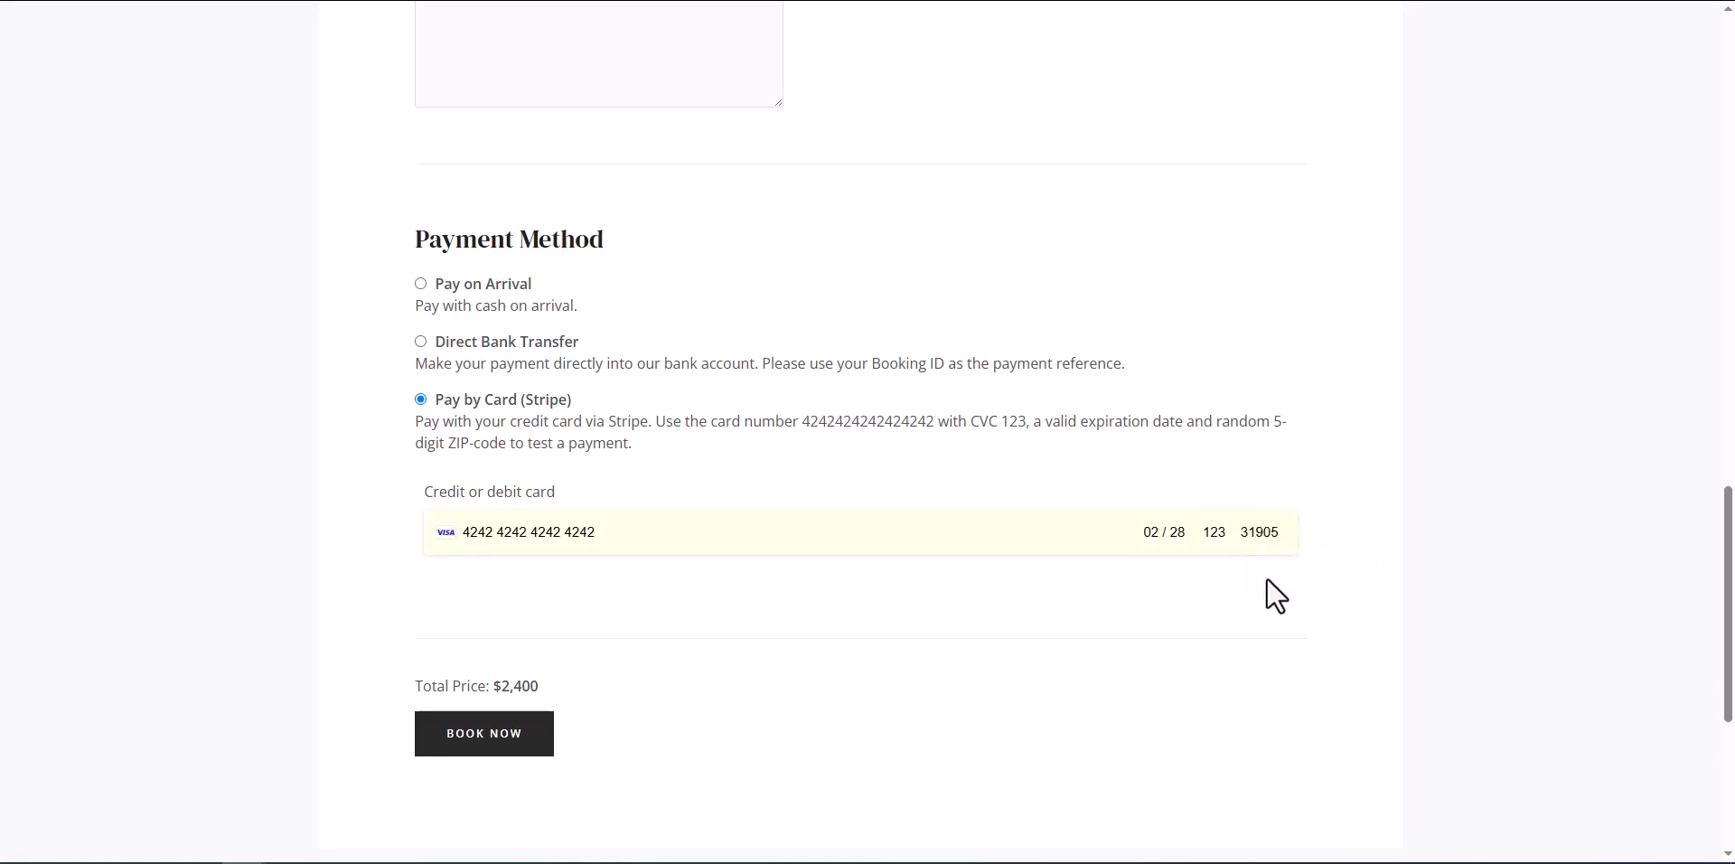
pyautogui.click(476, 752)
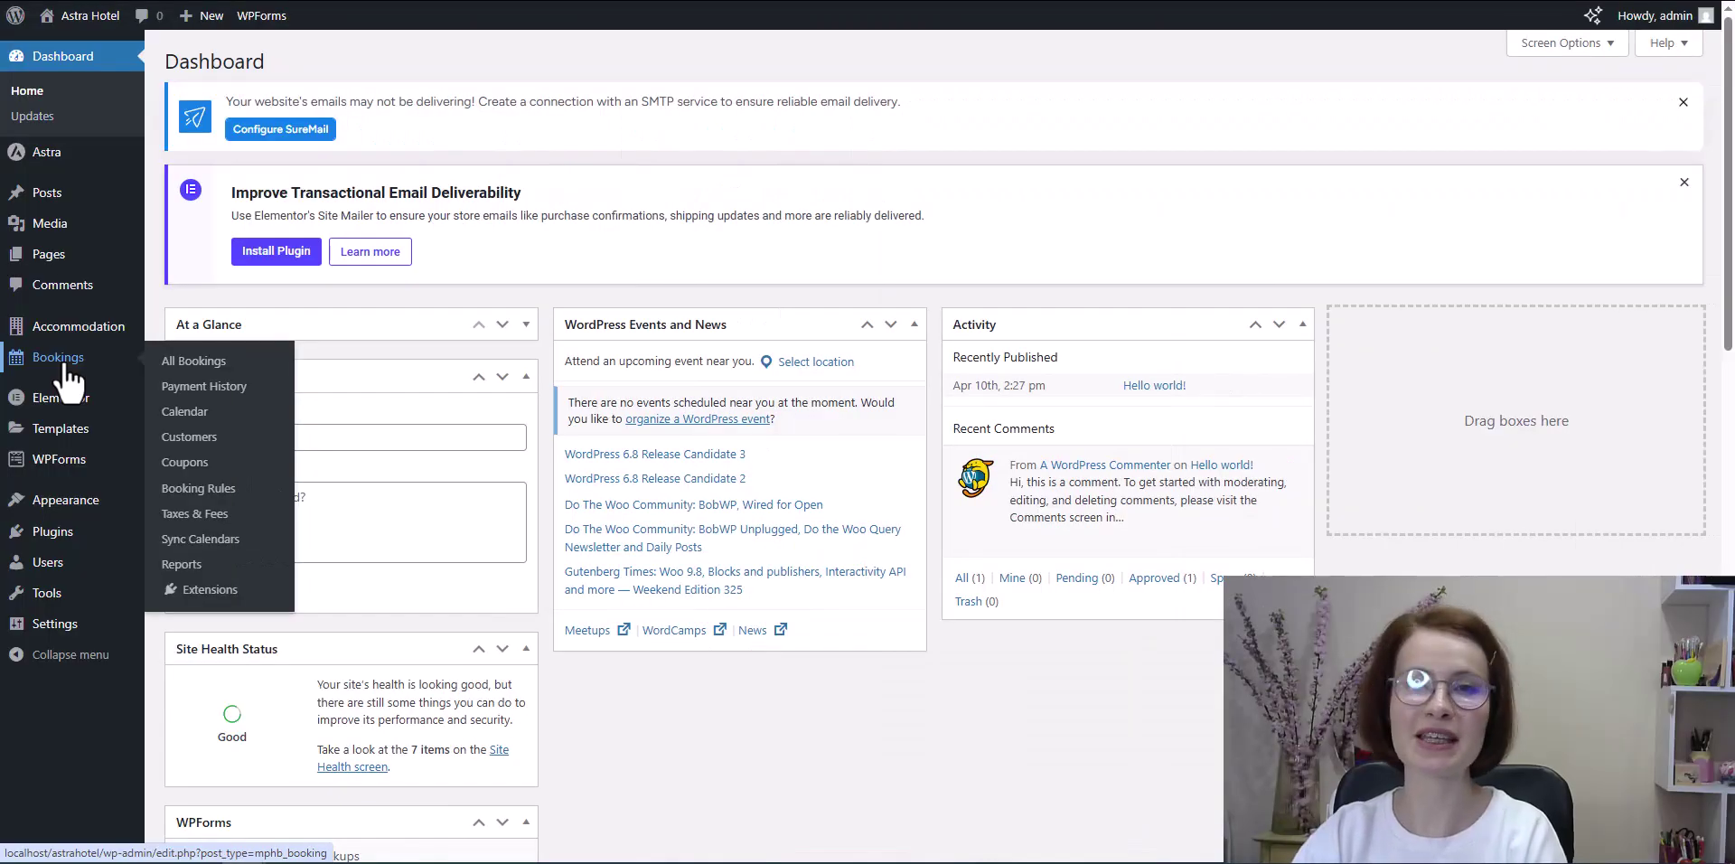
# Step: Open the new booking from All Bookings and review its Confirmed status and $2,400 completed payment
pyautogui.click(65, 362)
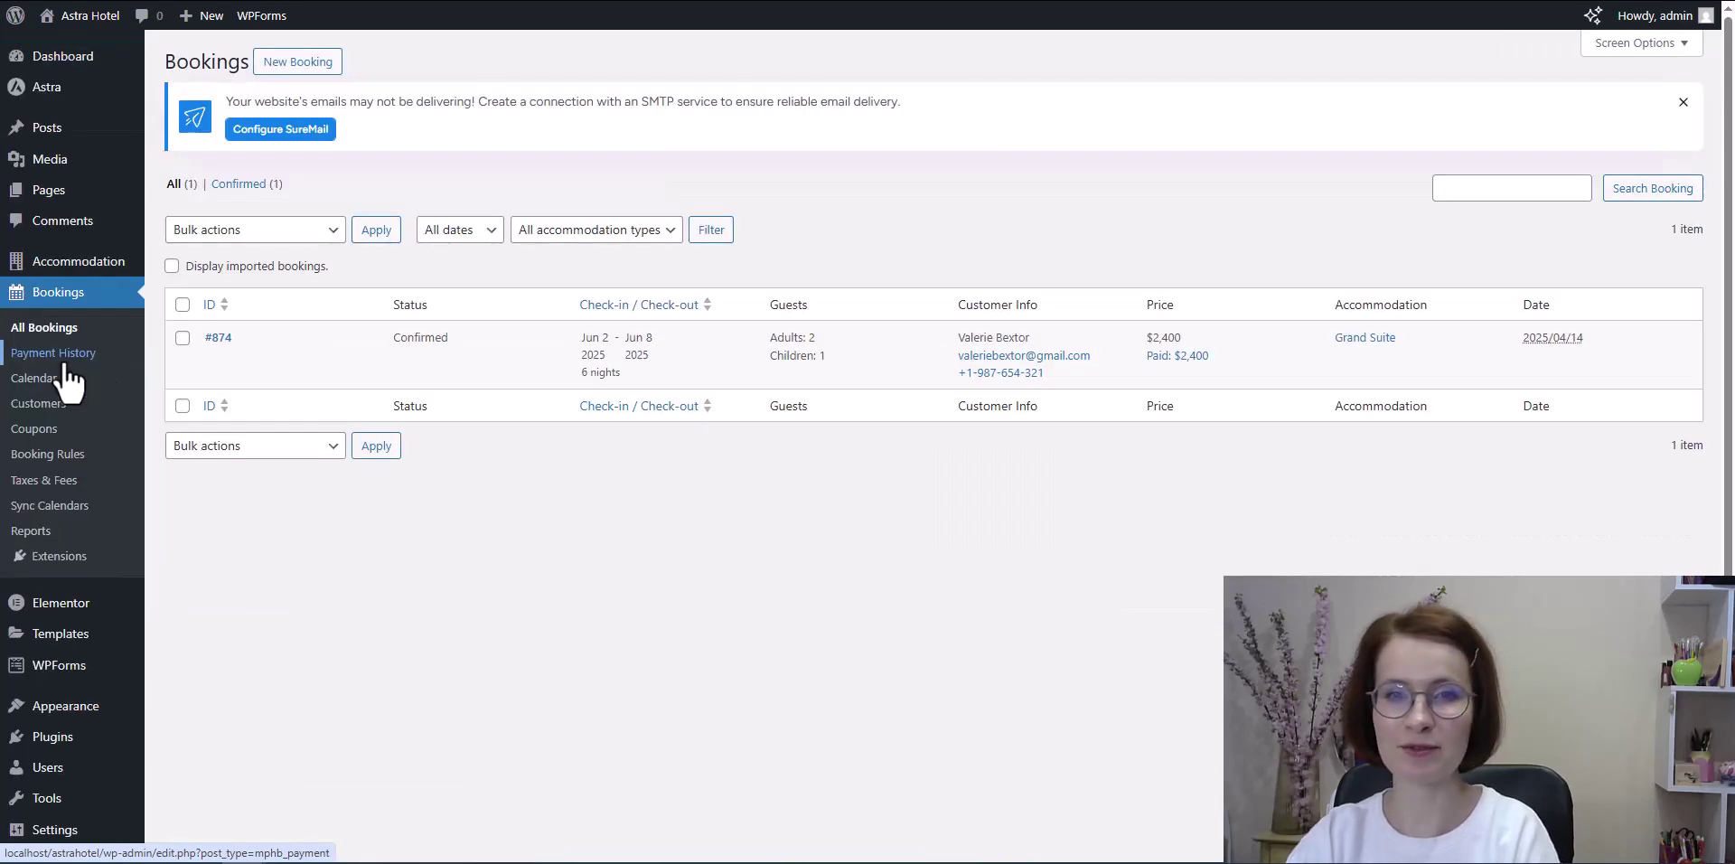
pyautogui.click(216, 339)
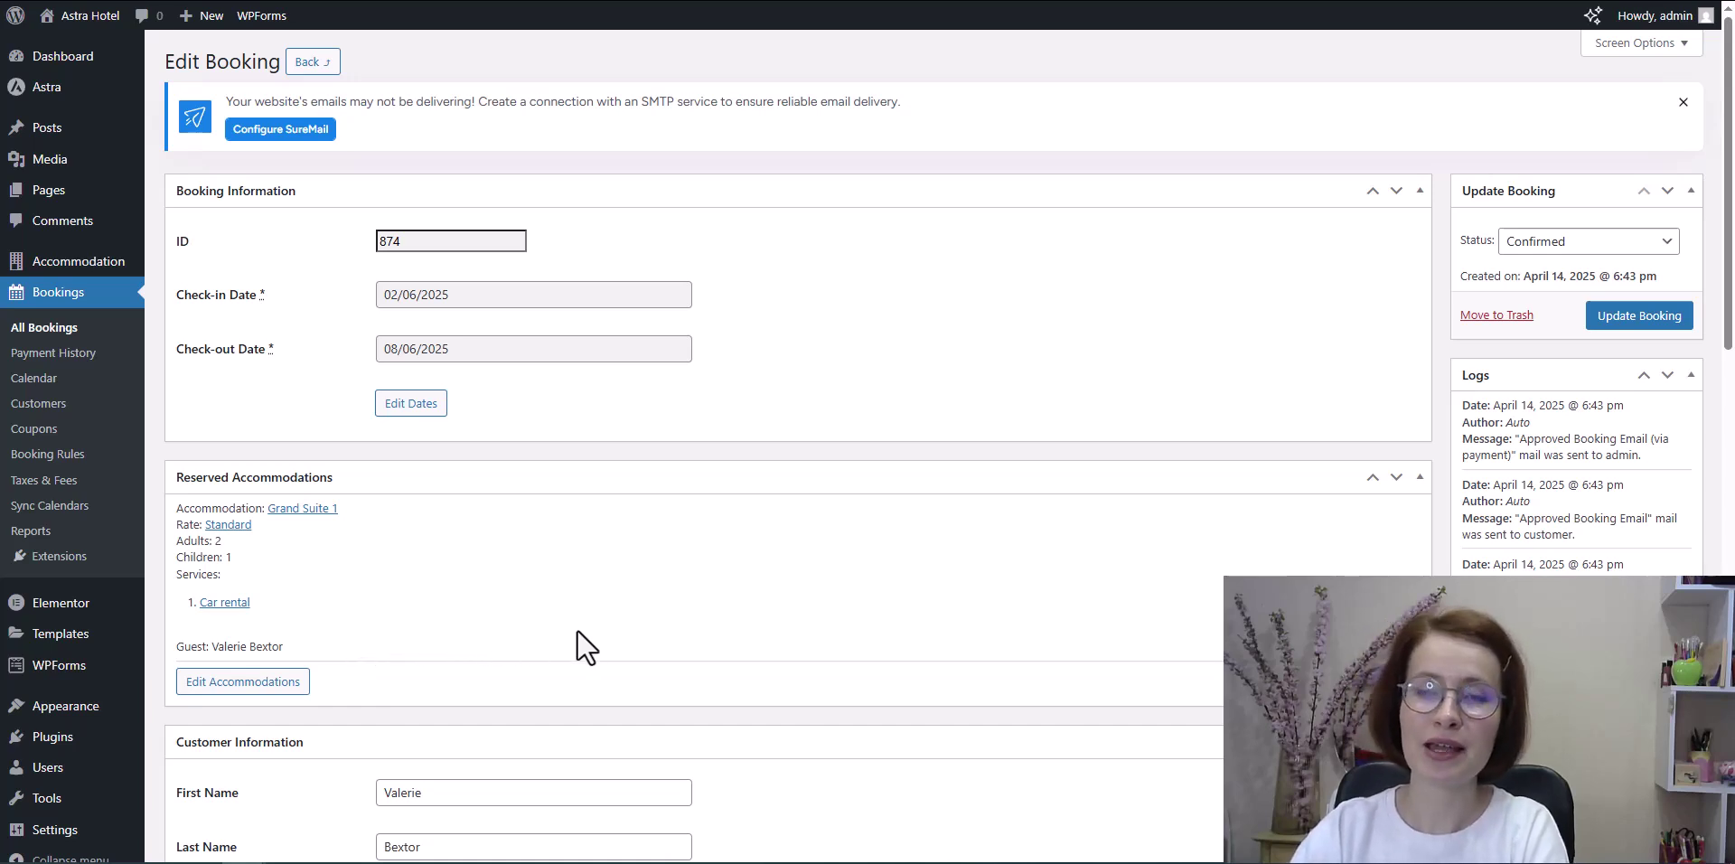
pyautogui.scroll(-3, 1006, 674)
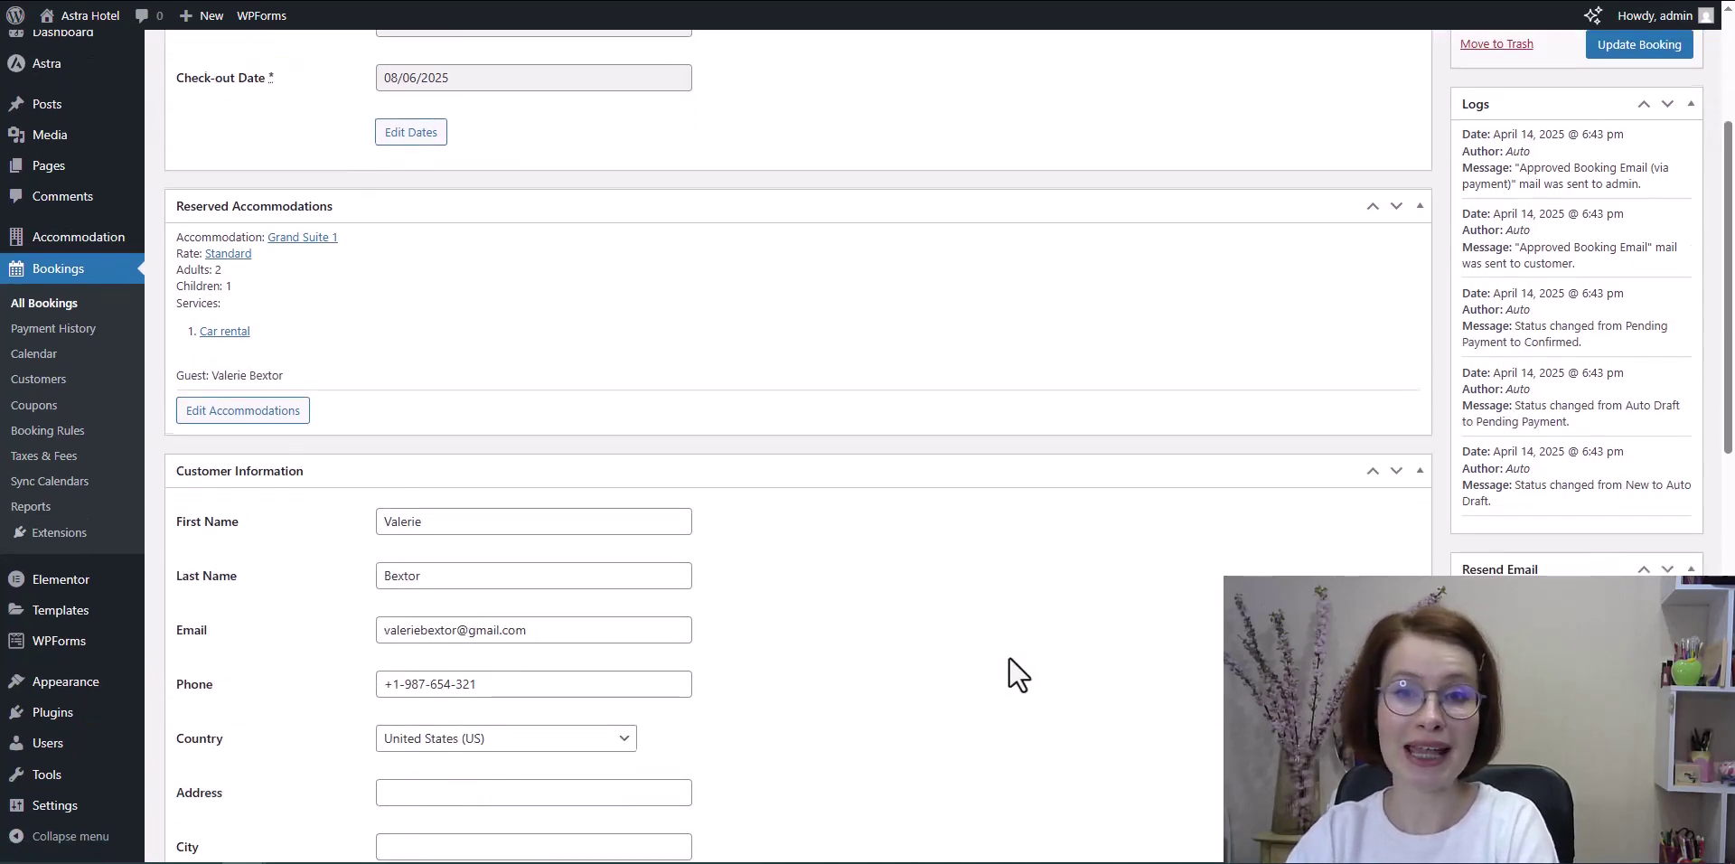
pyautogui.scroll(-2, 1018, 674)
pyautogui.scroll(-1, 1019, 674)
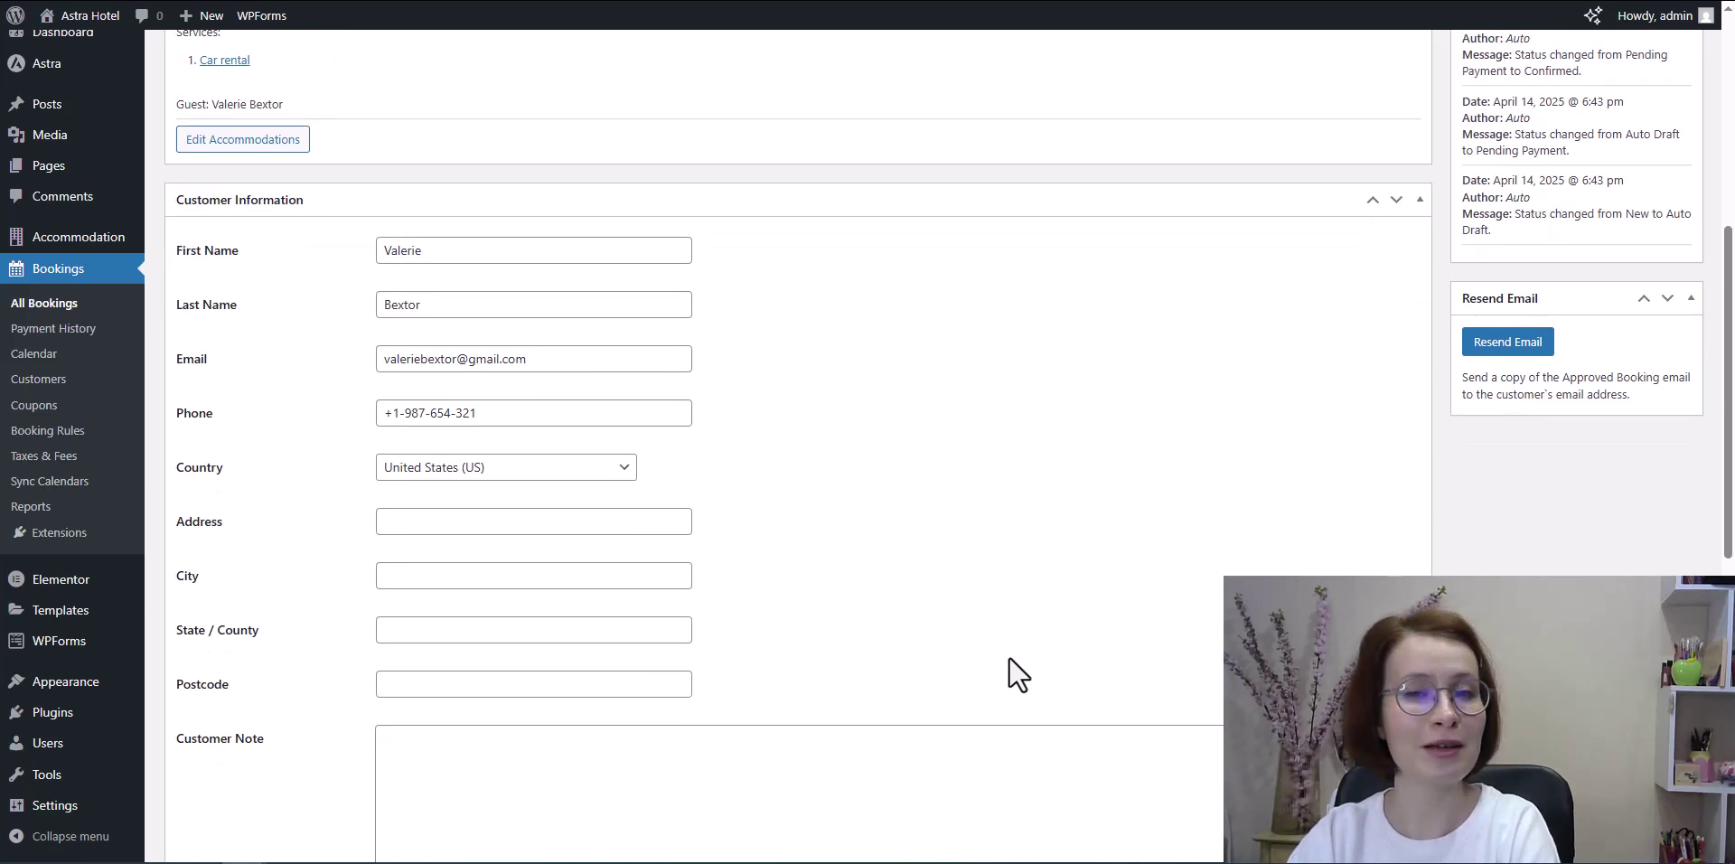
pyautogui.scroll(-5, 1018, 674)
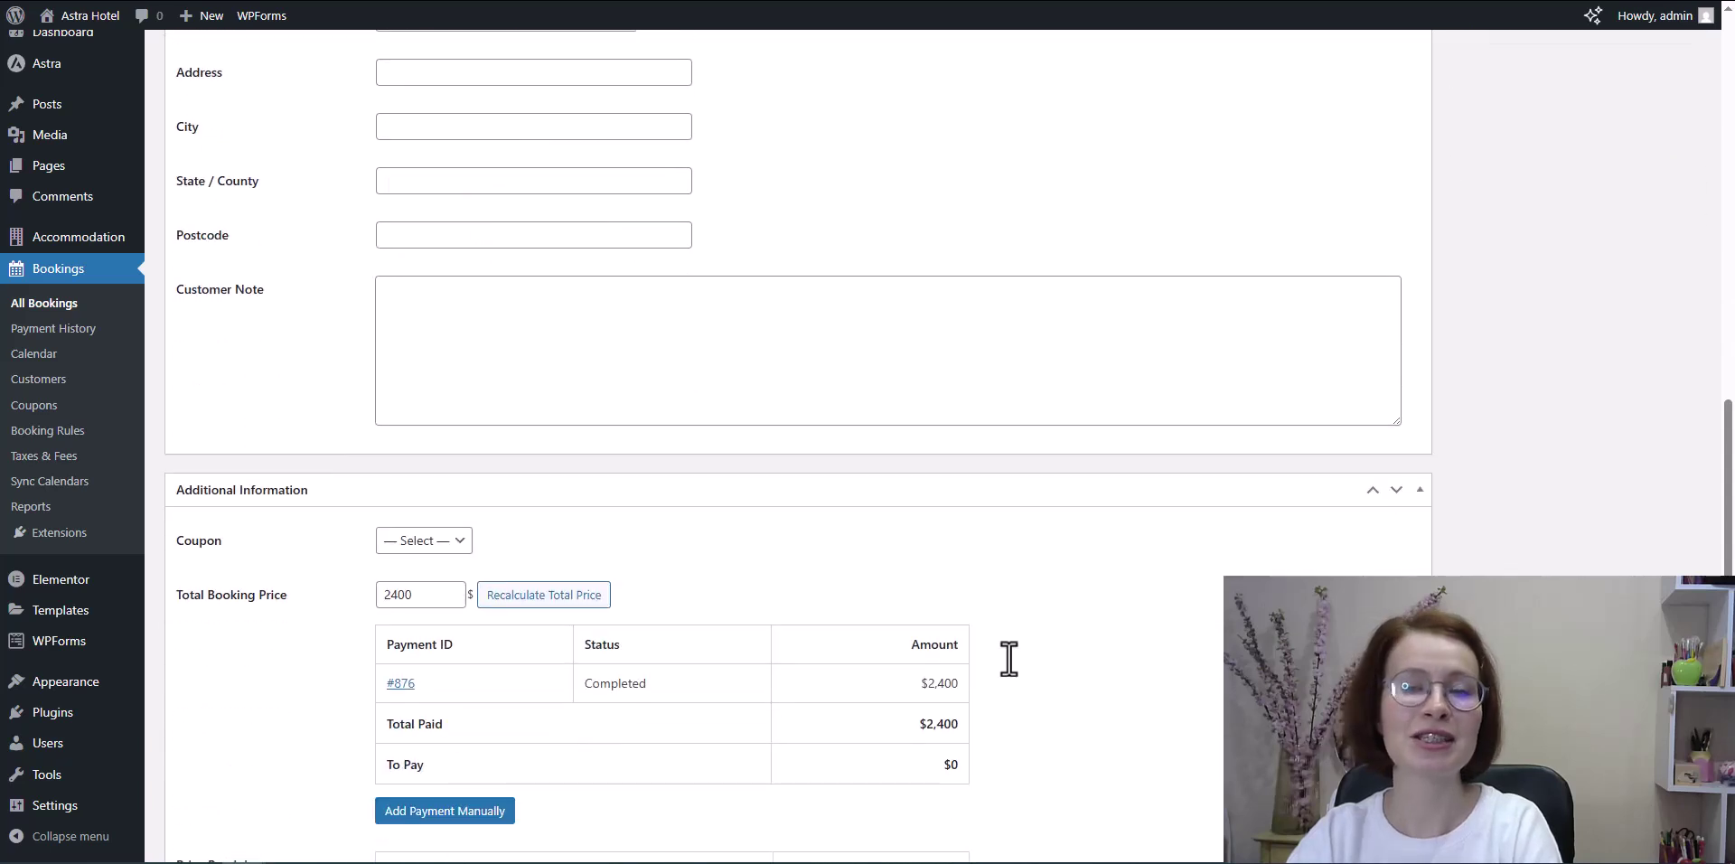
pyautogui.scroll(-2, 1039, 671)
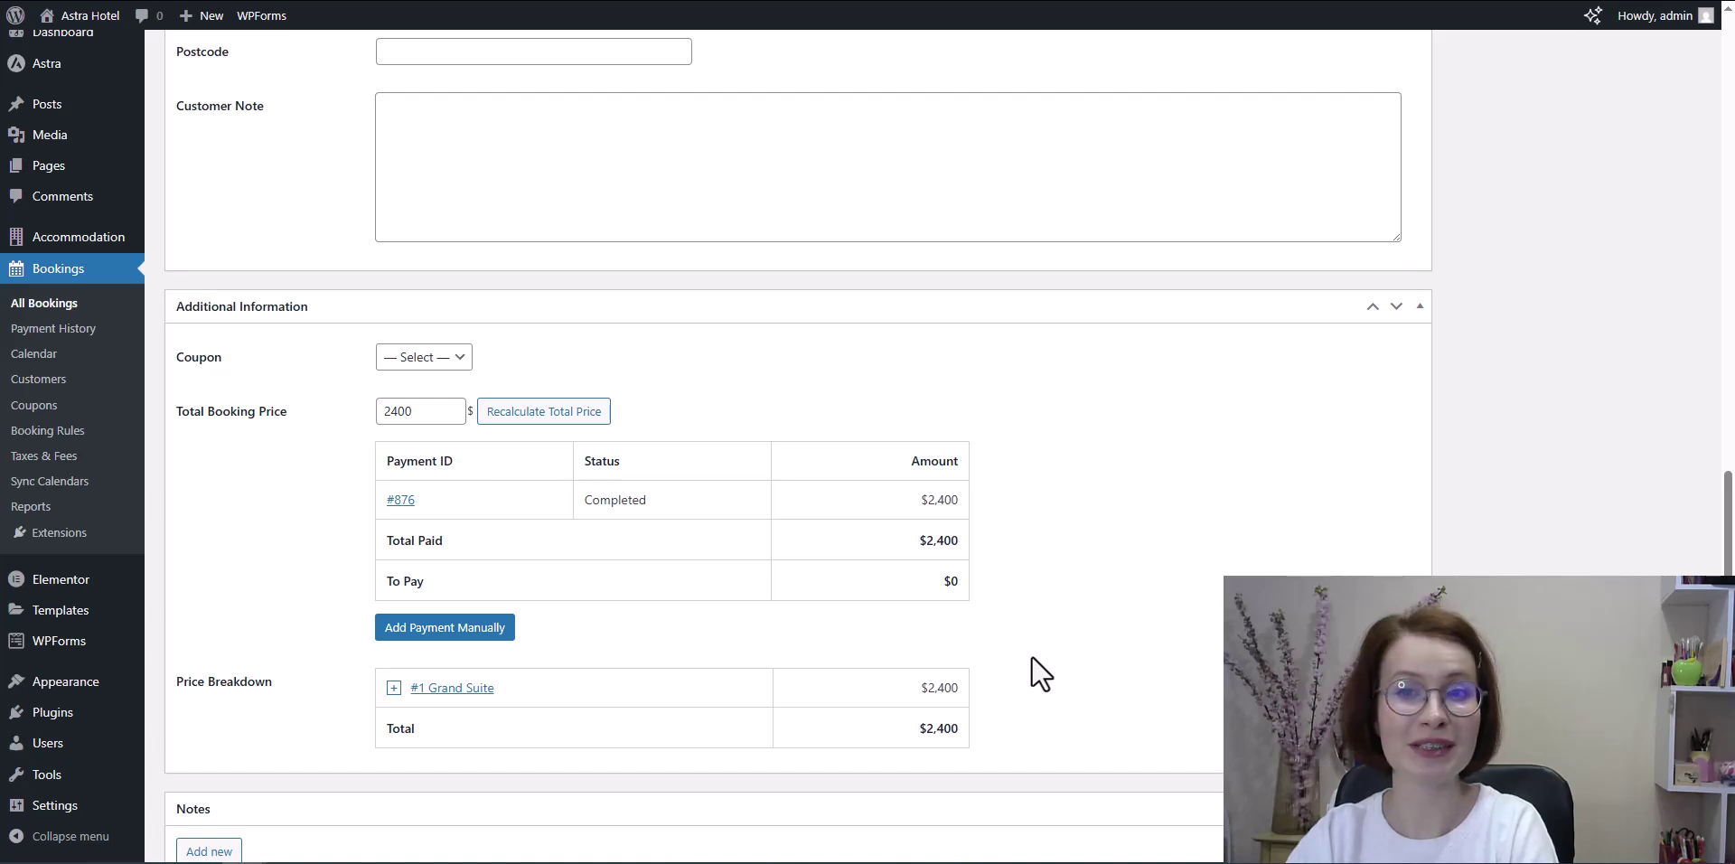
pyautogui.scroll(-1, 1040, 674)
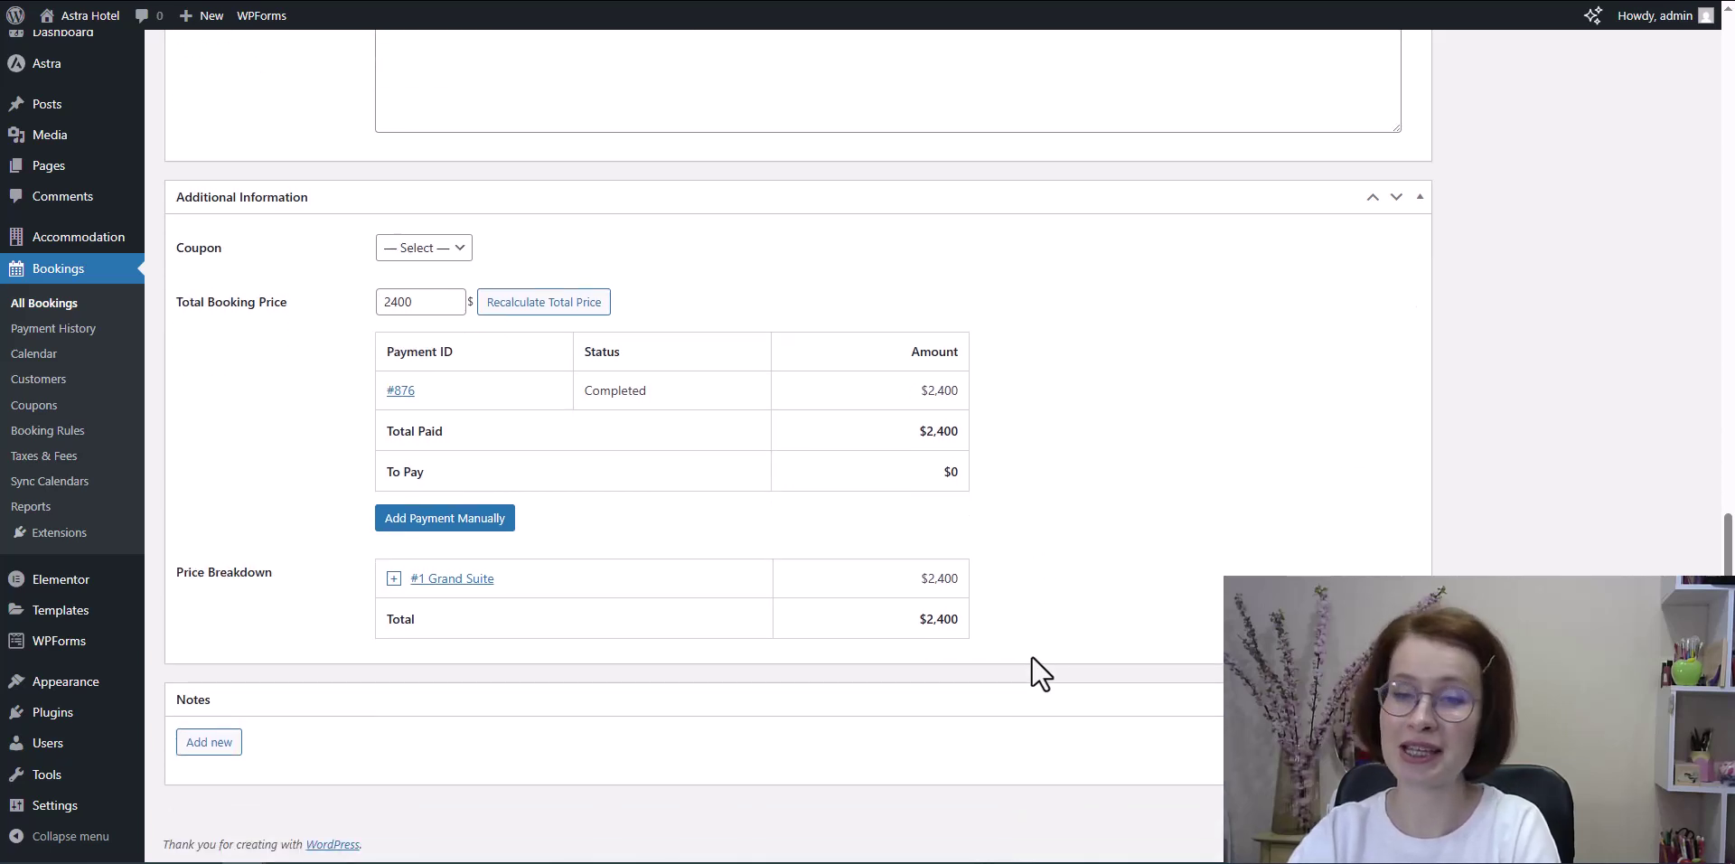